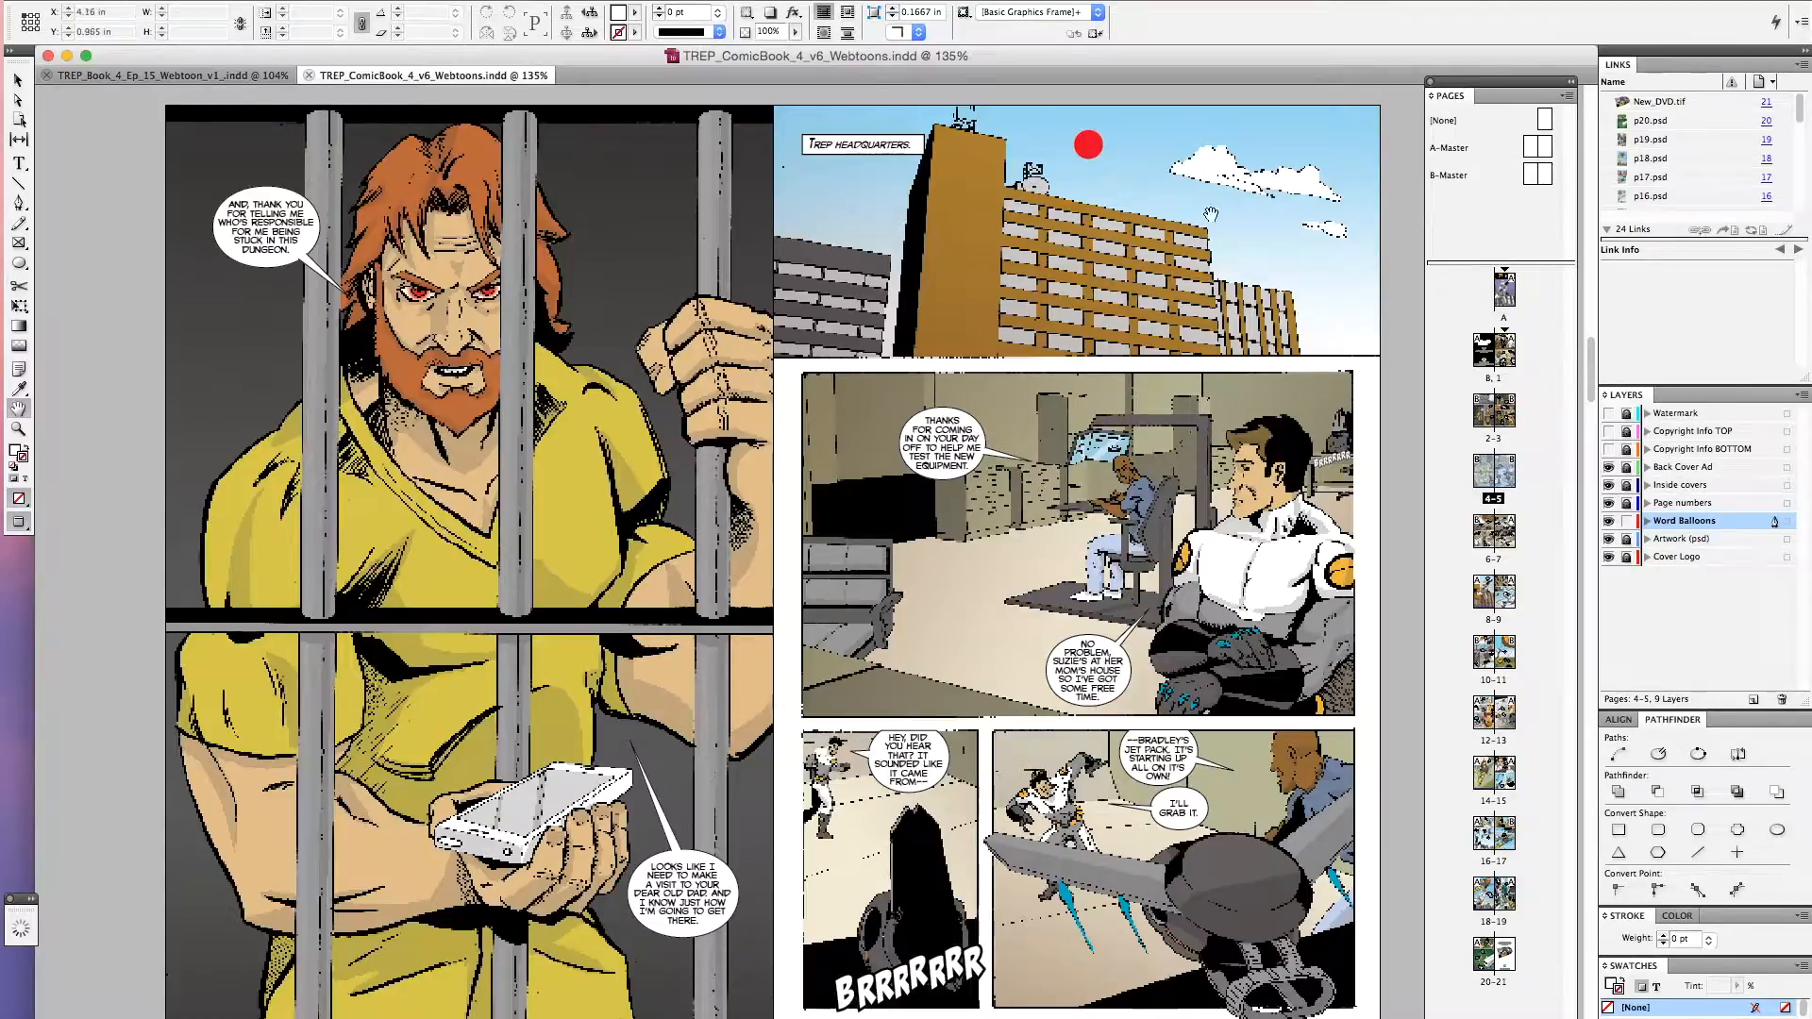
Look over the comic book's cover and pages 4-5, and the Webtoon document's first and last pages
double_click(1506, 295)
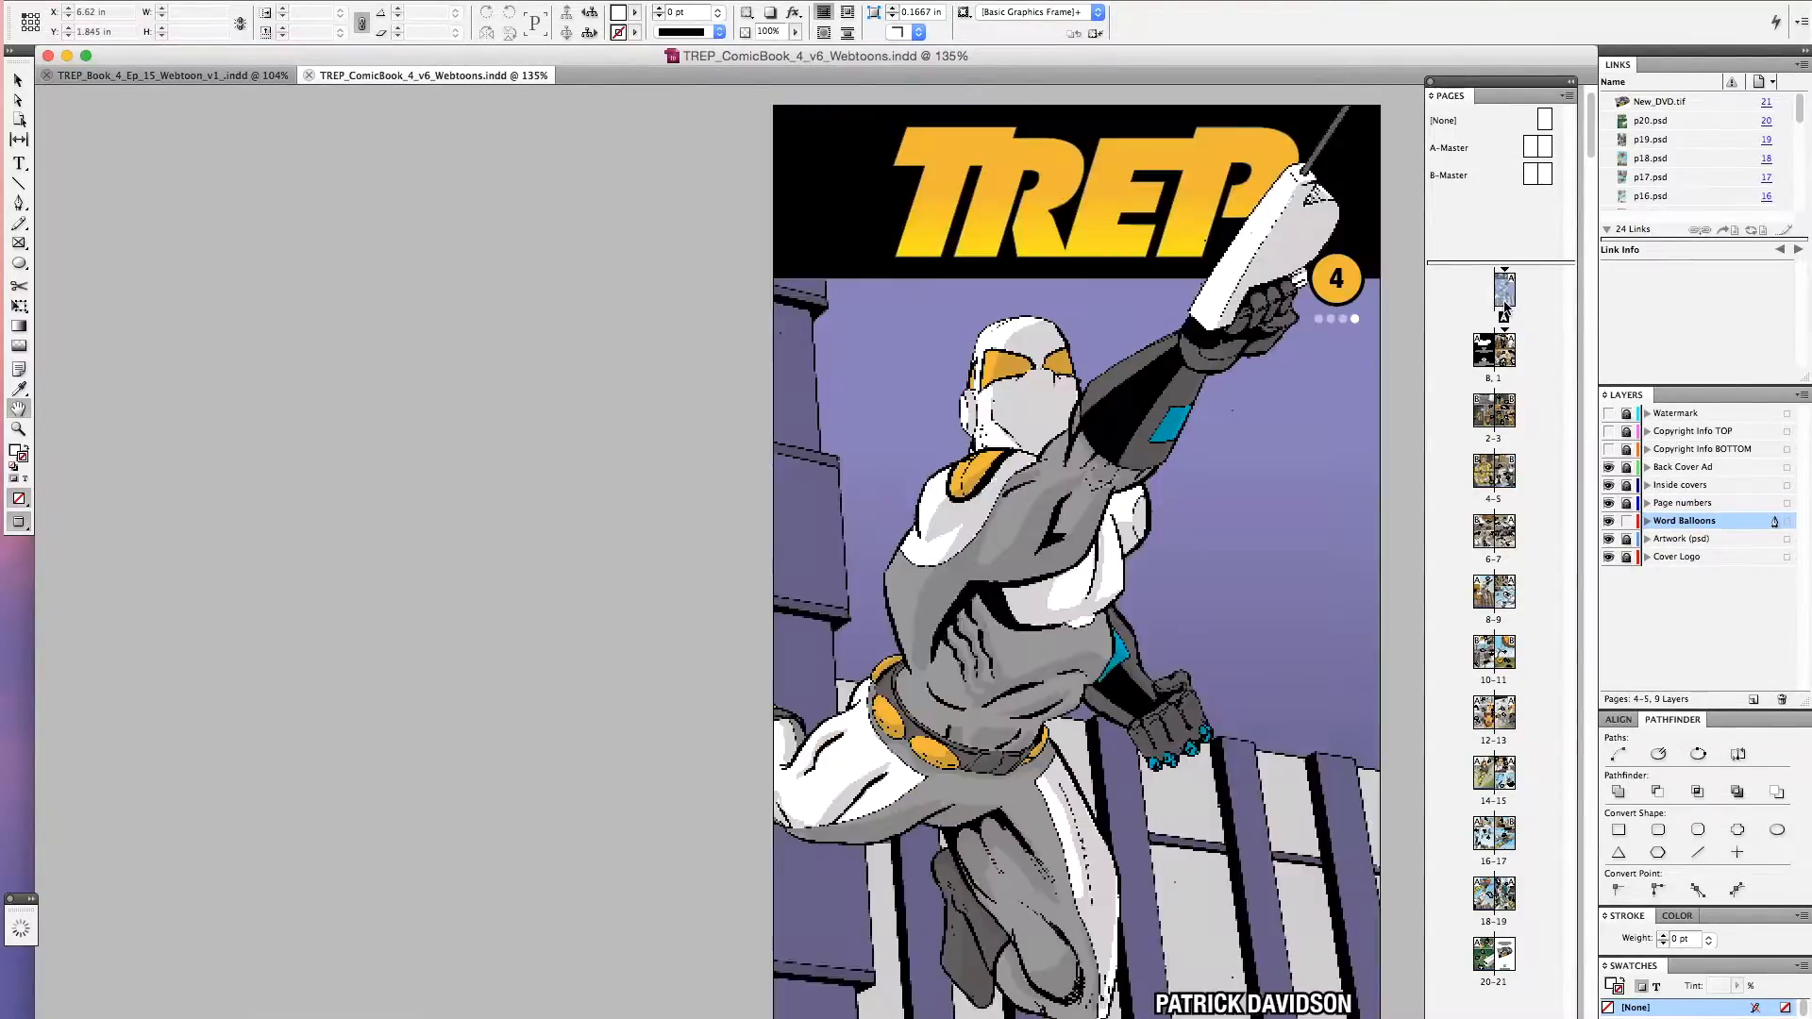
double_click(1496, 499)
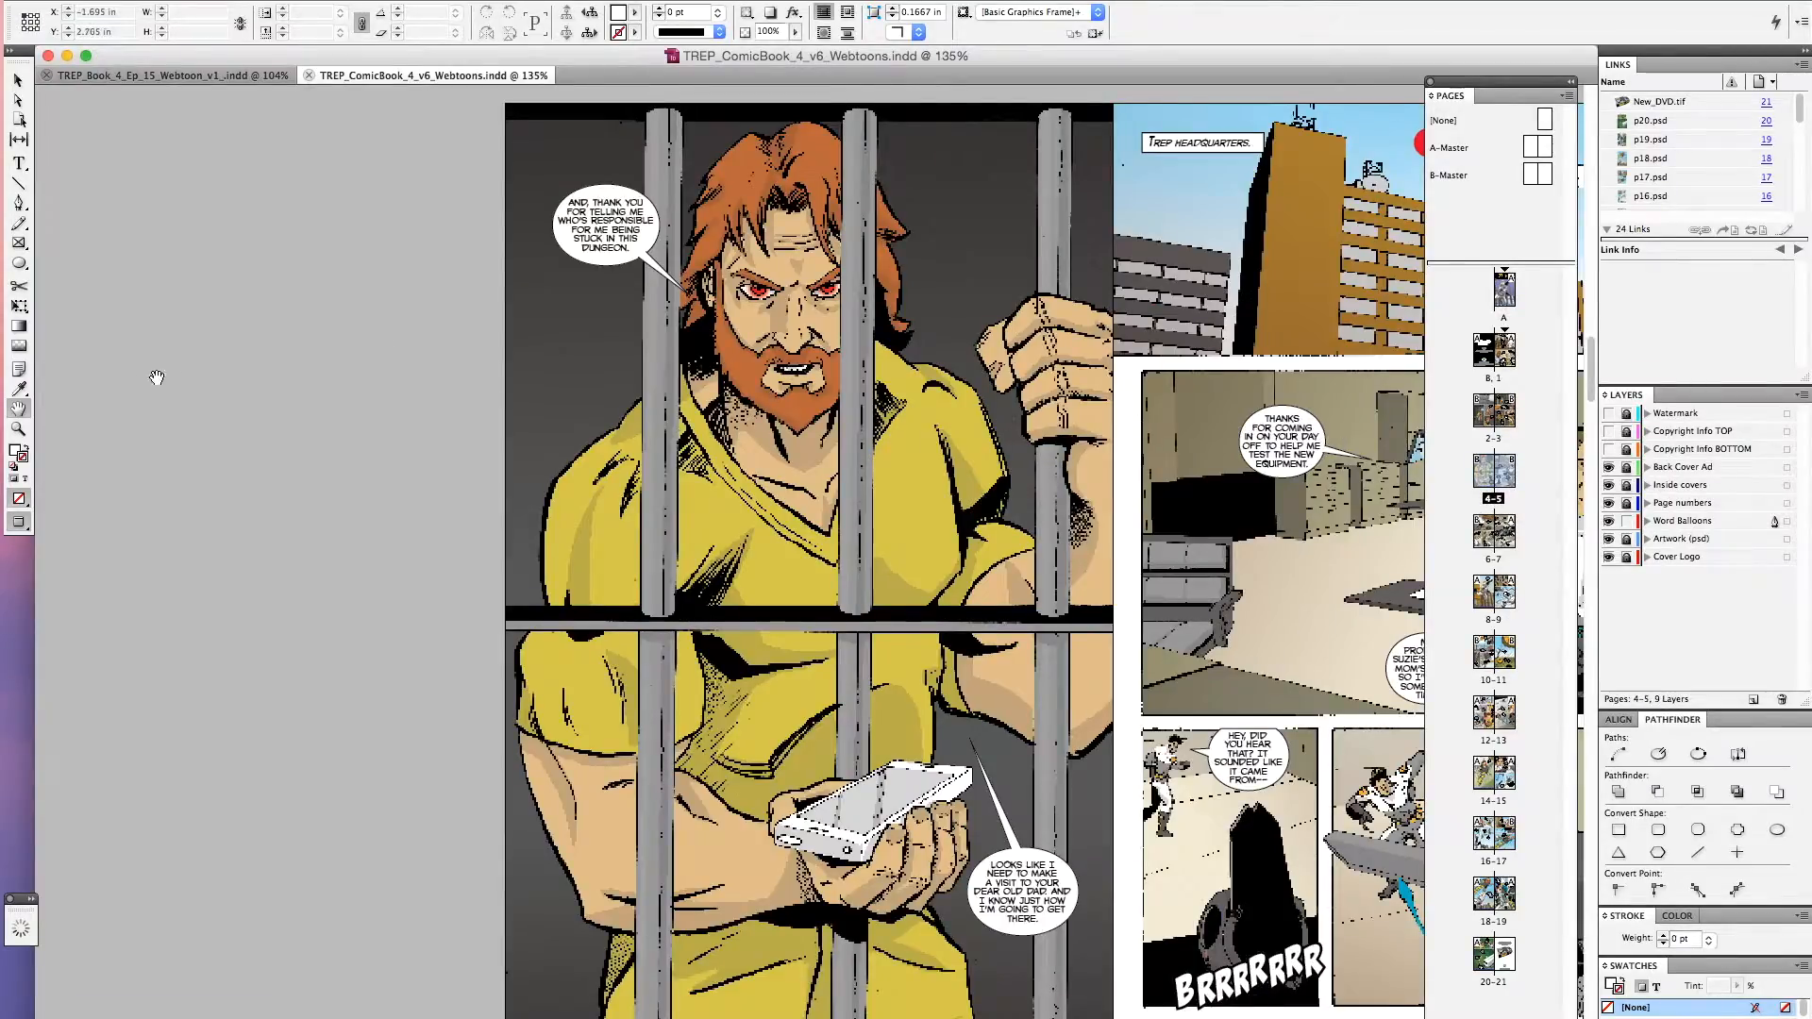
left_click_drag(1012, 458, 666, 448)
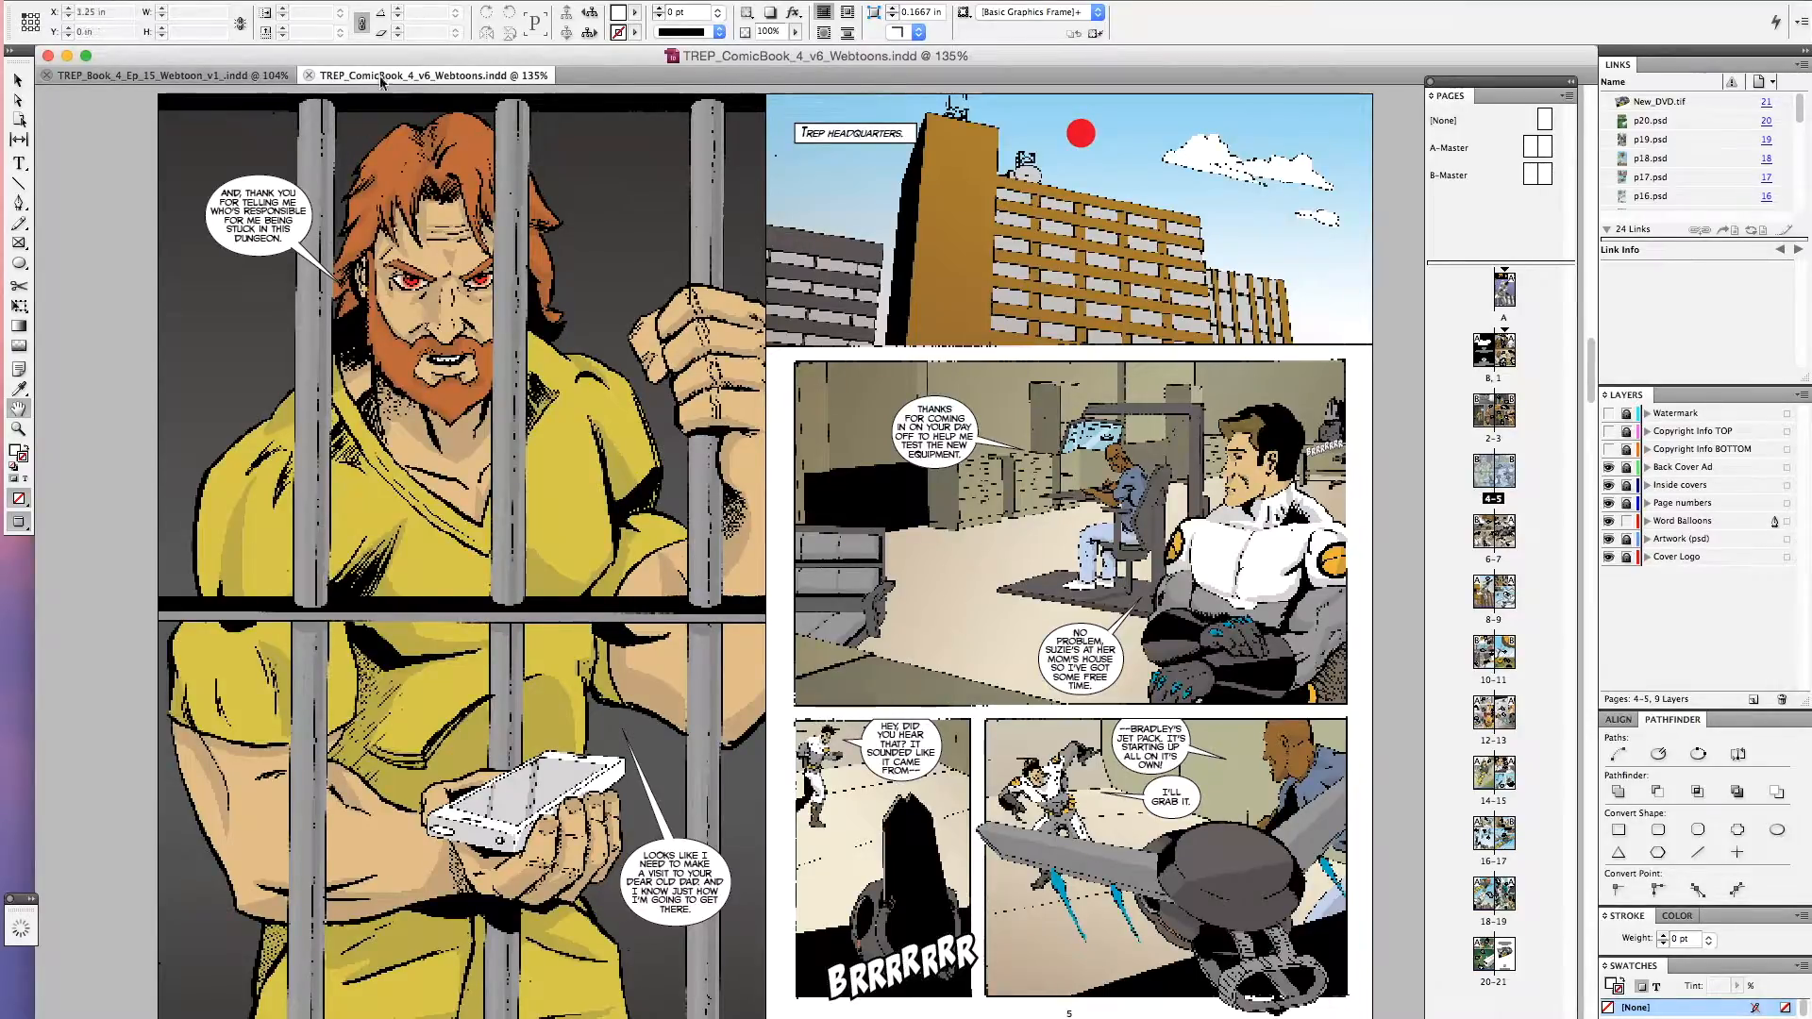
left_click(202, 75)
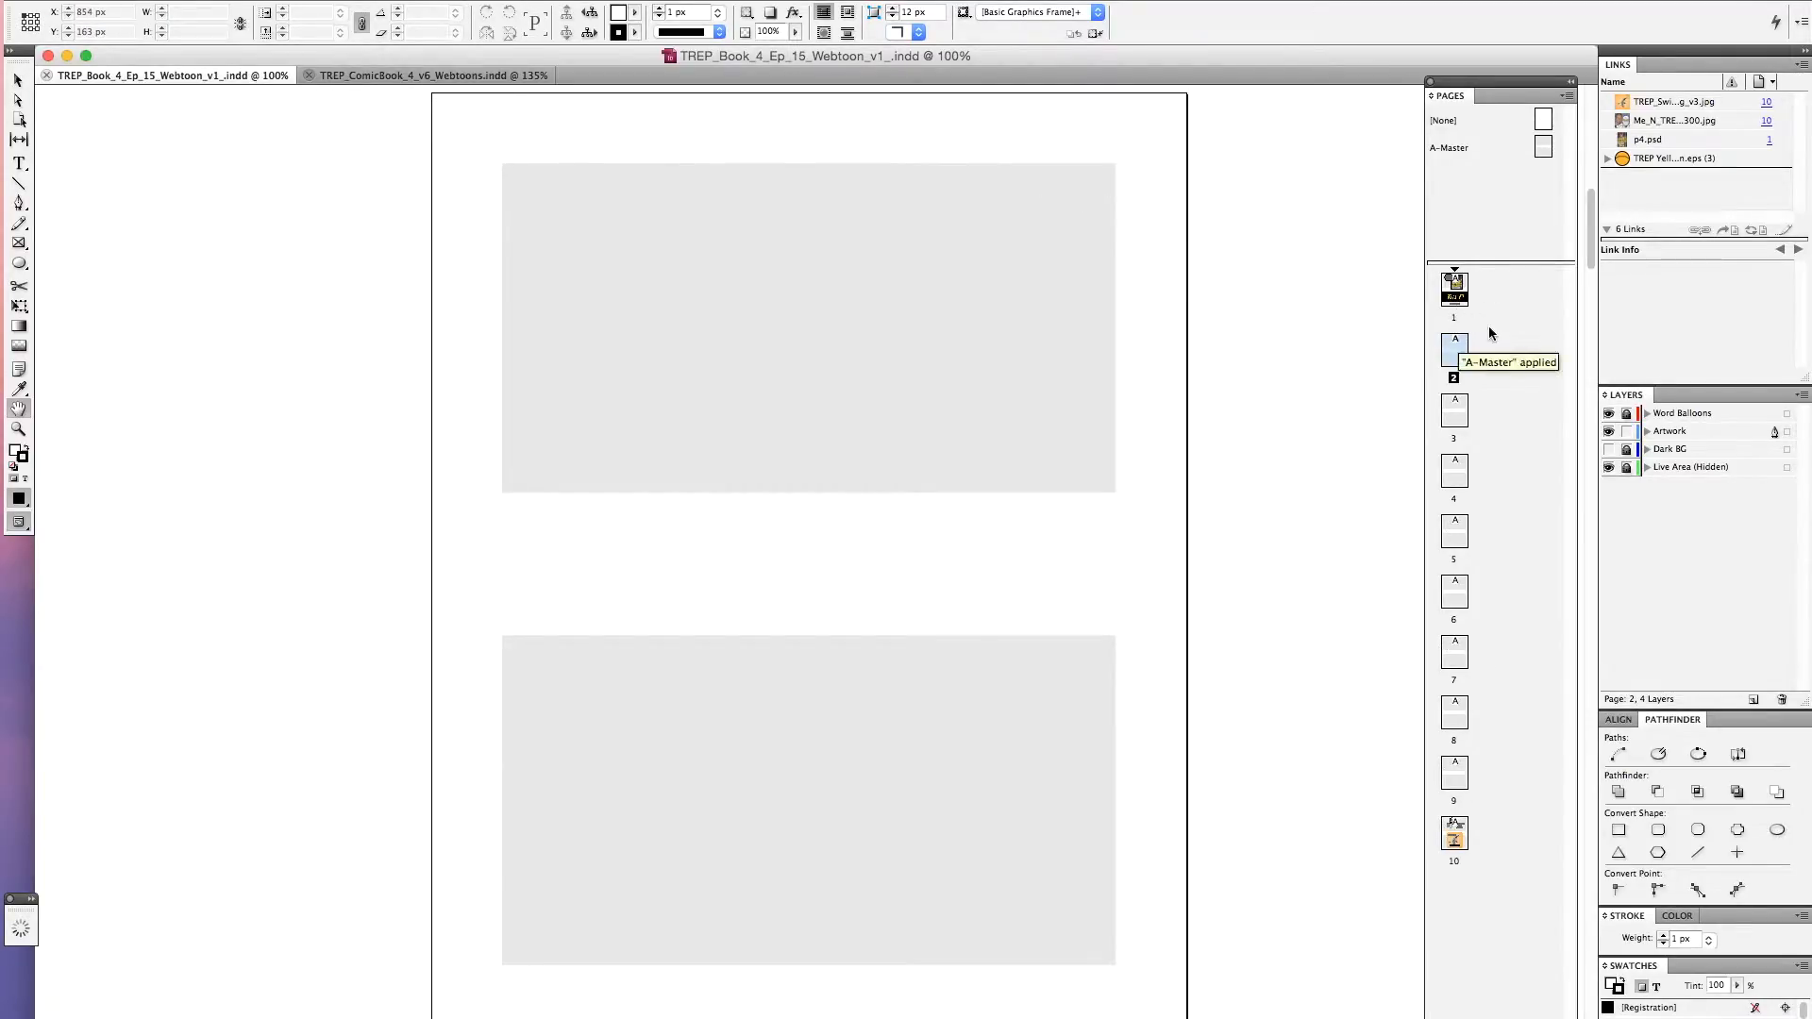
double_click(1458, 839)
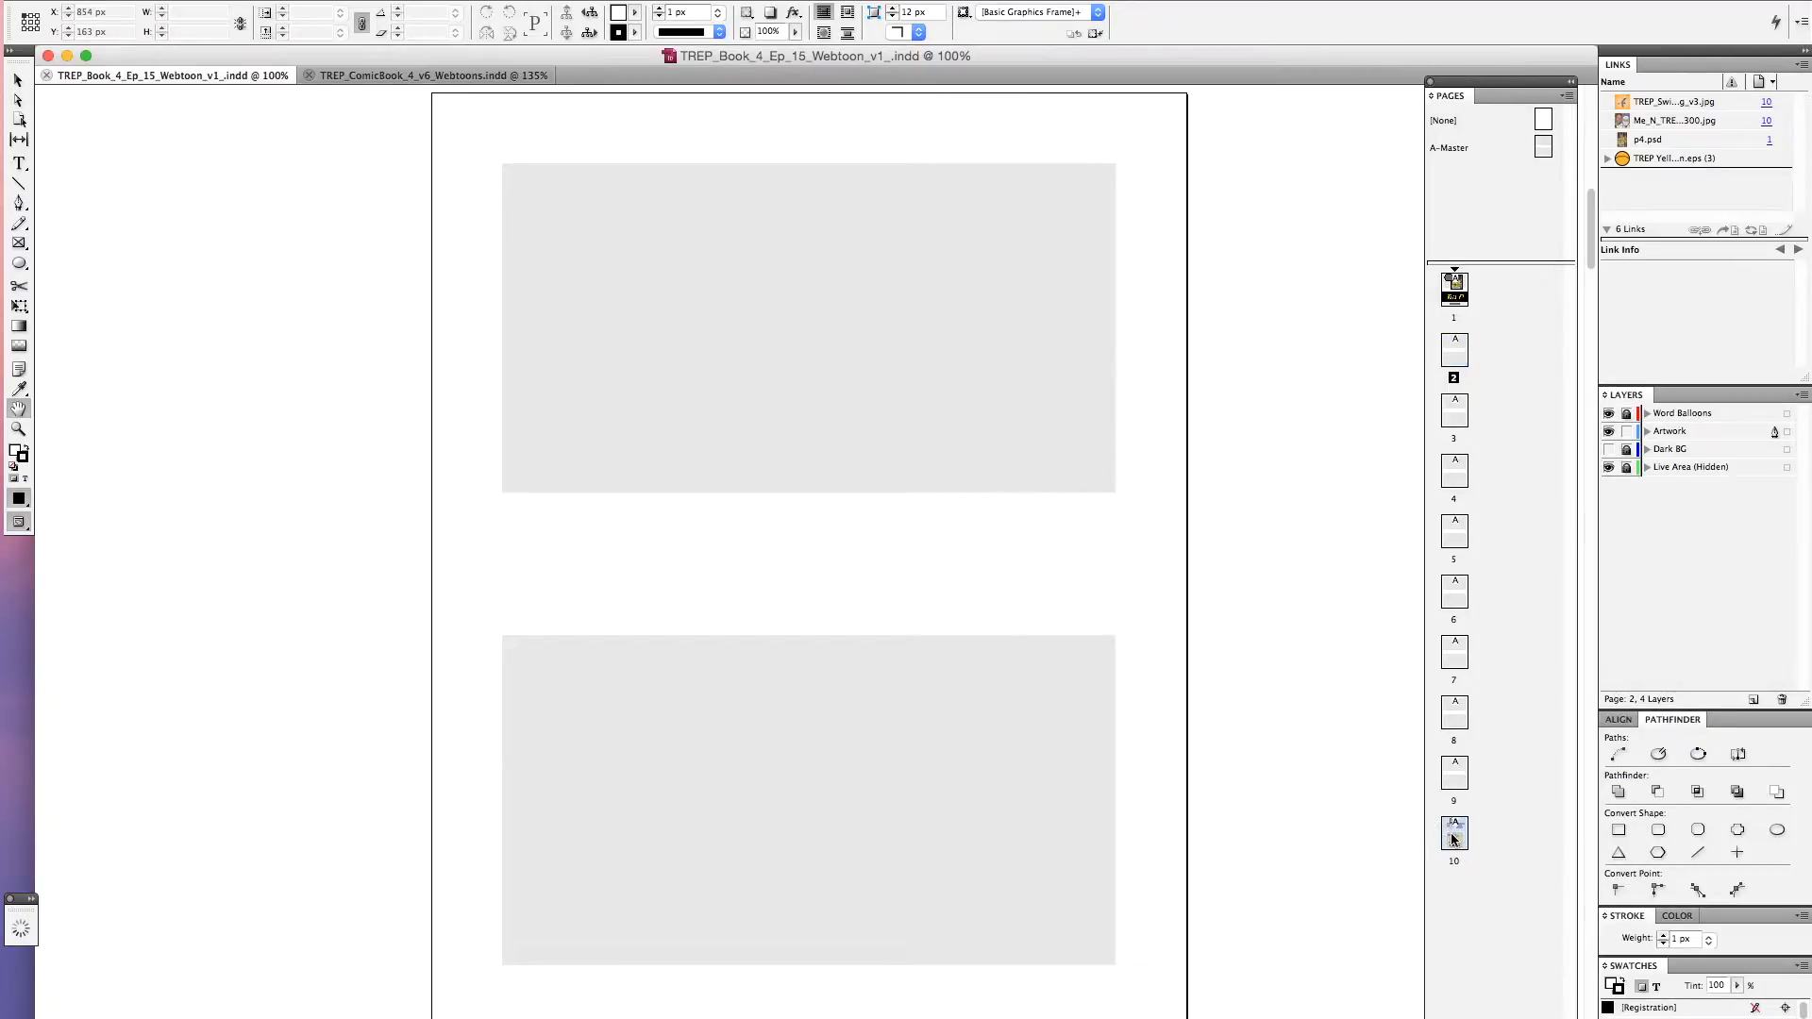
double_click(1460, 293)
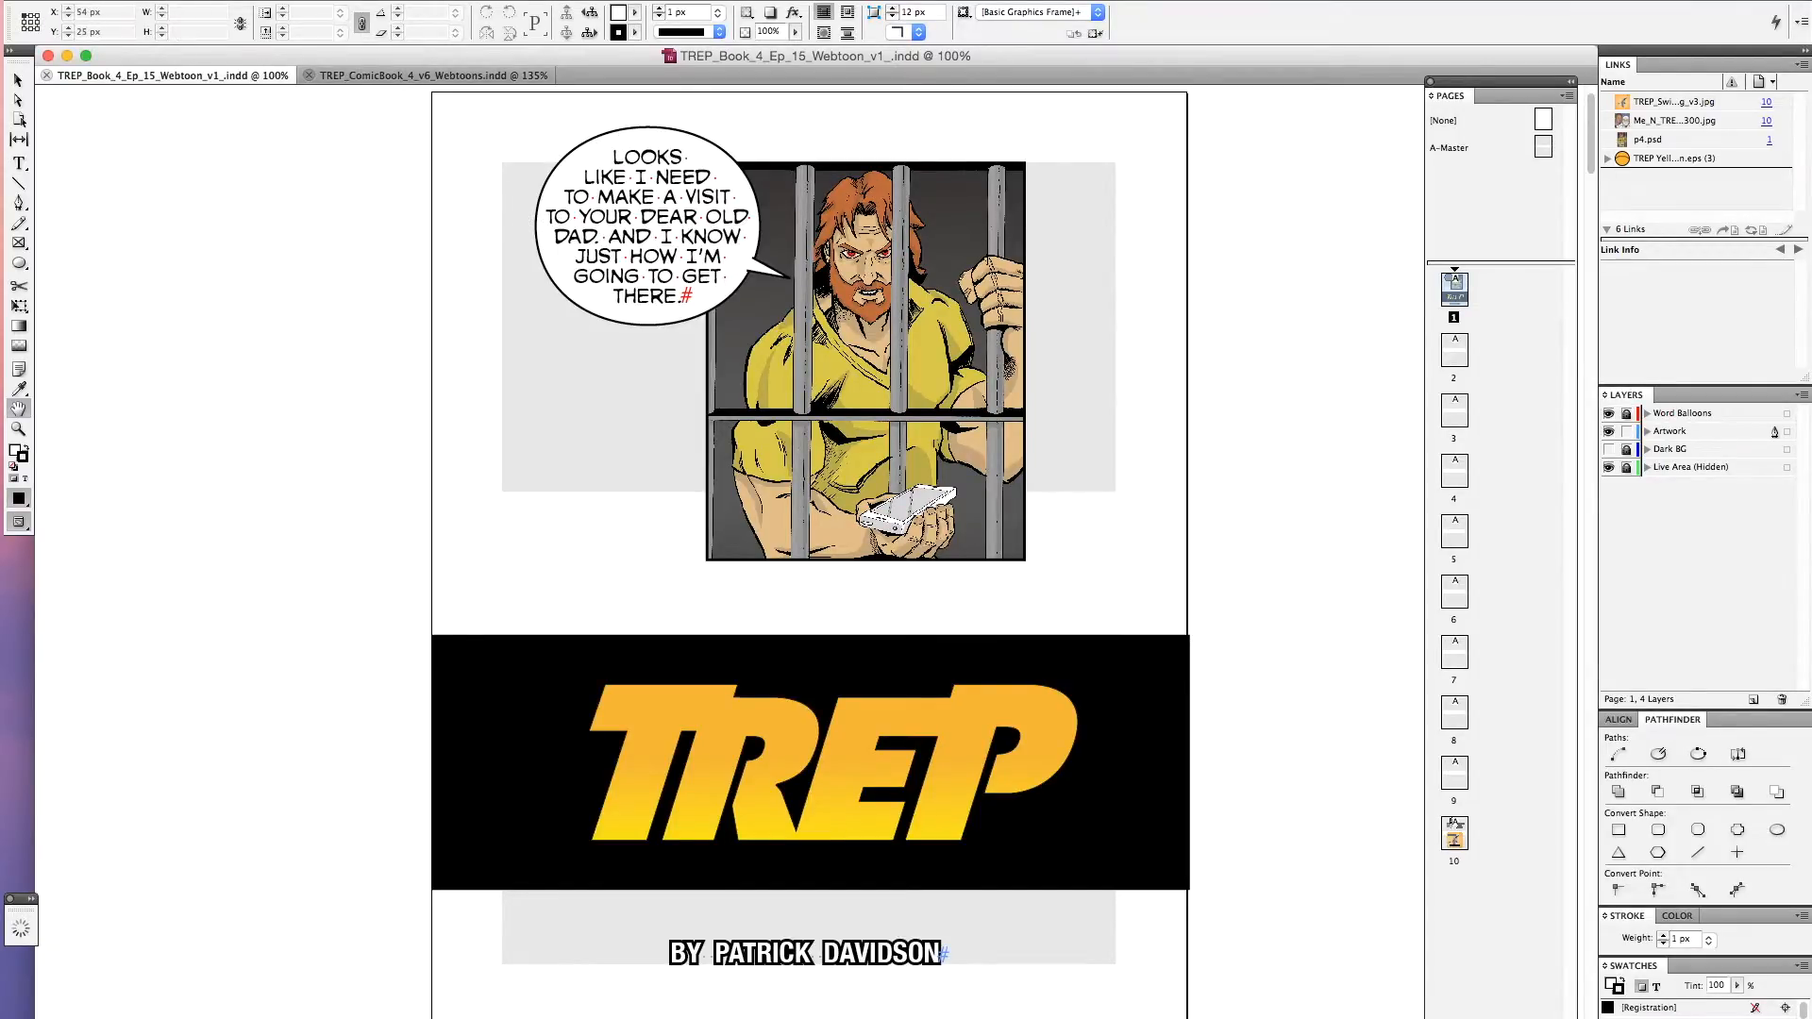
Check the Webtoon document's page count and page size in Document Setup
left_click(141, 0)
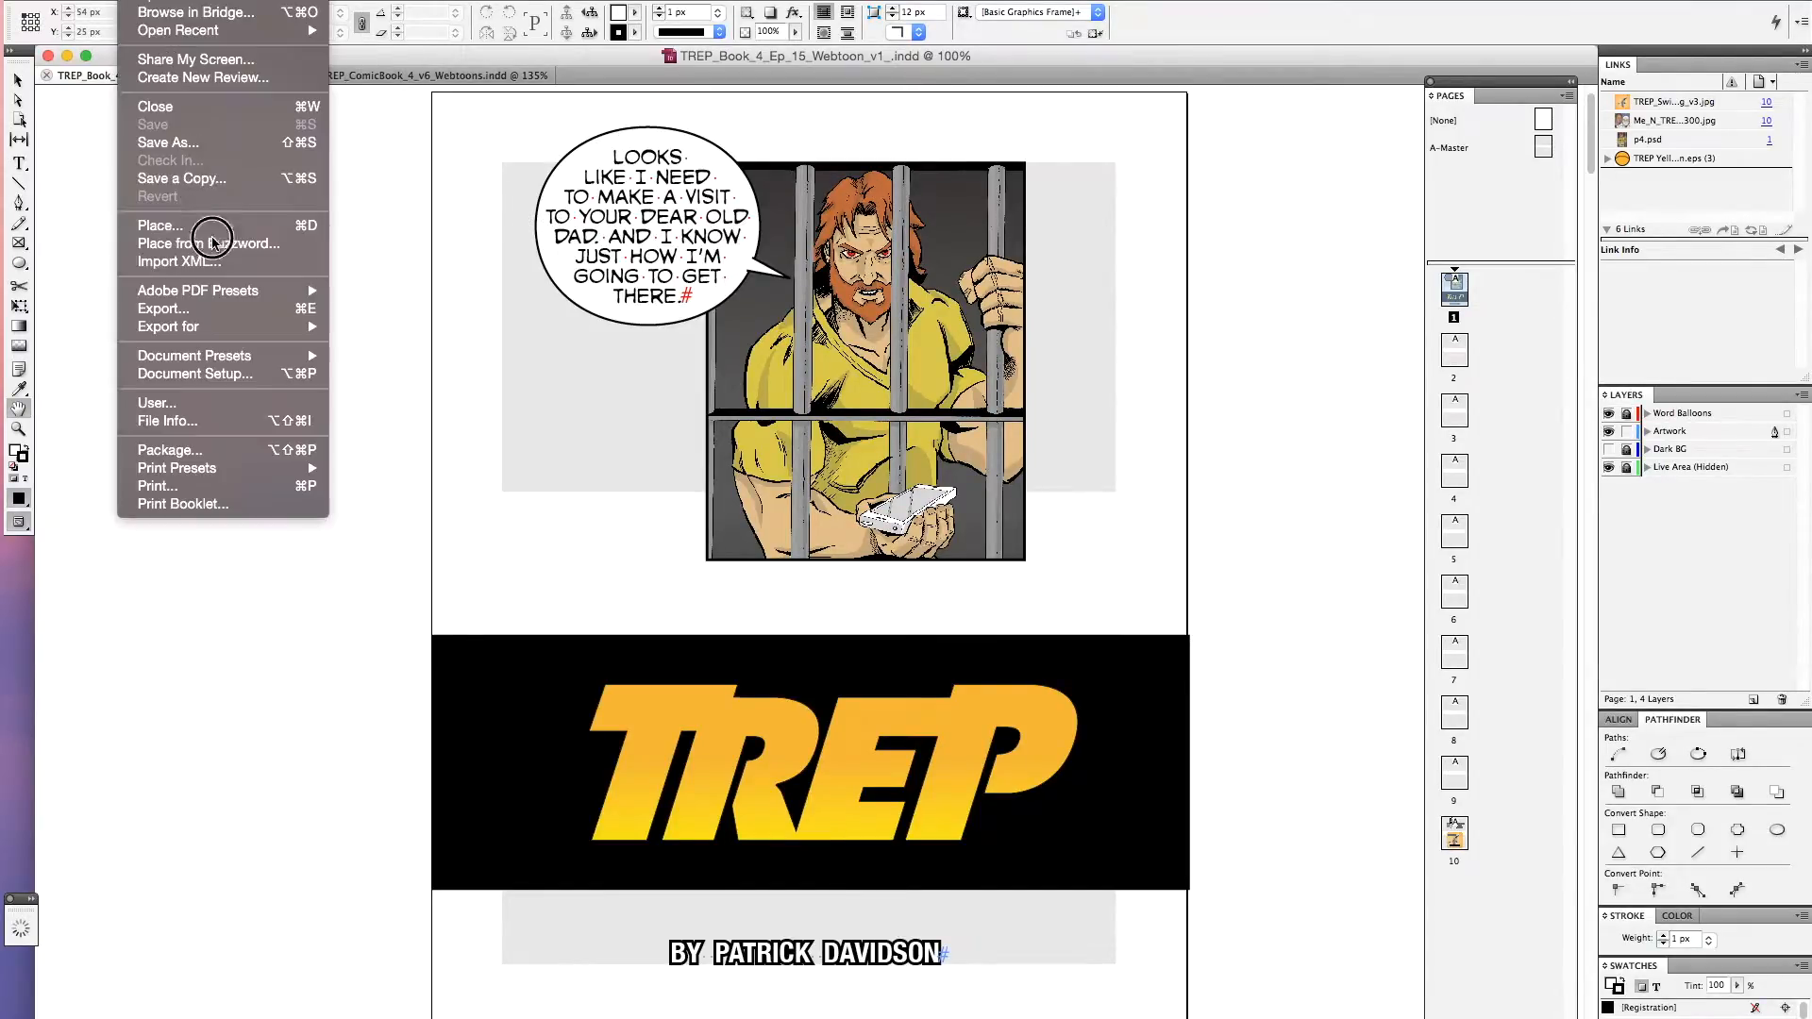
left_click(206, 374)
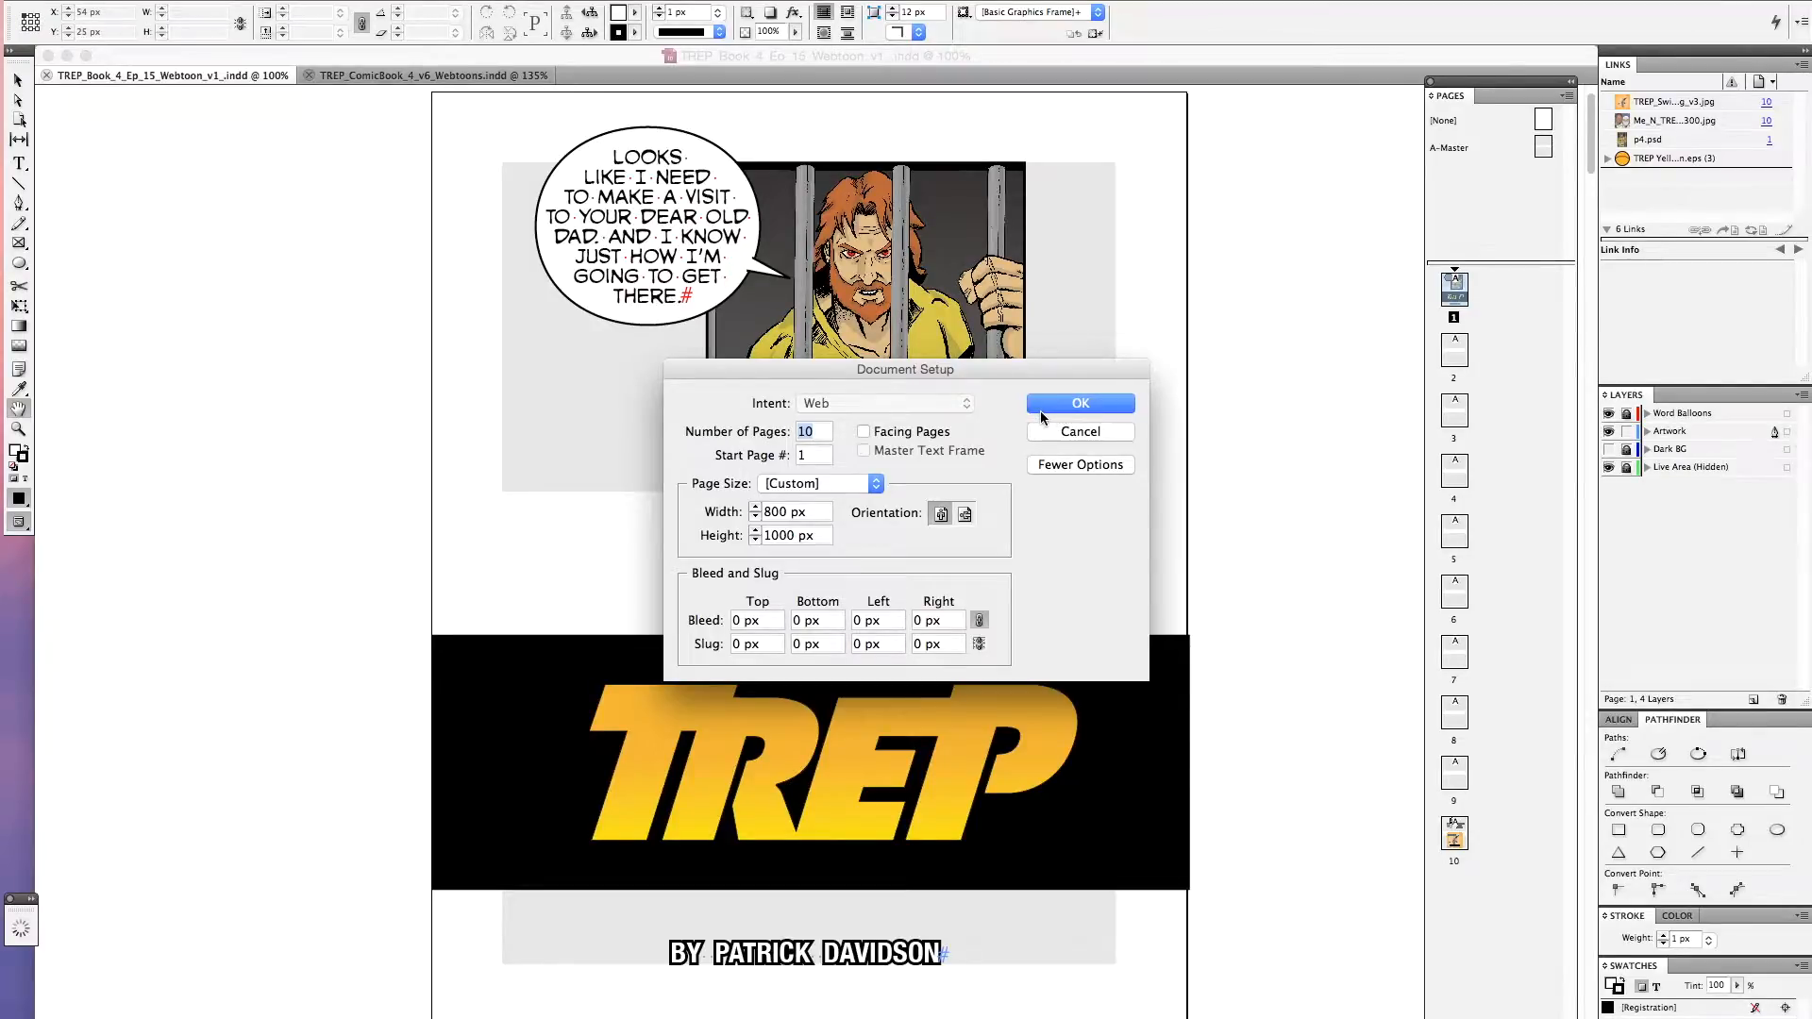
left_click(1081, 406)
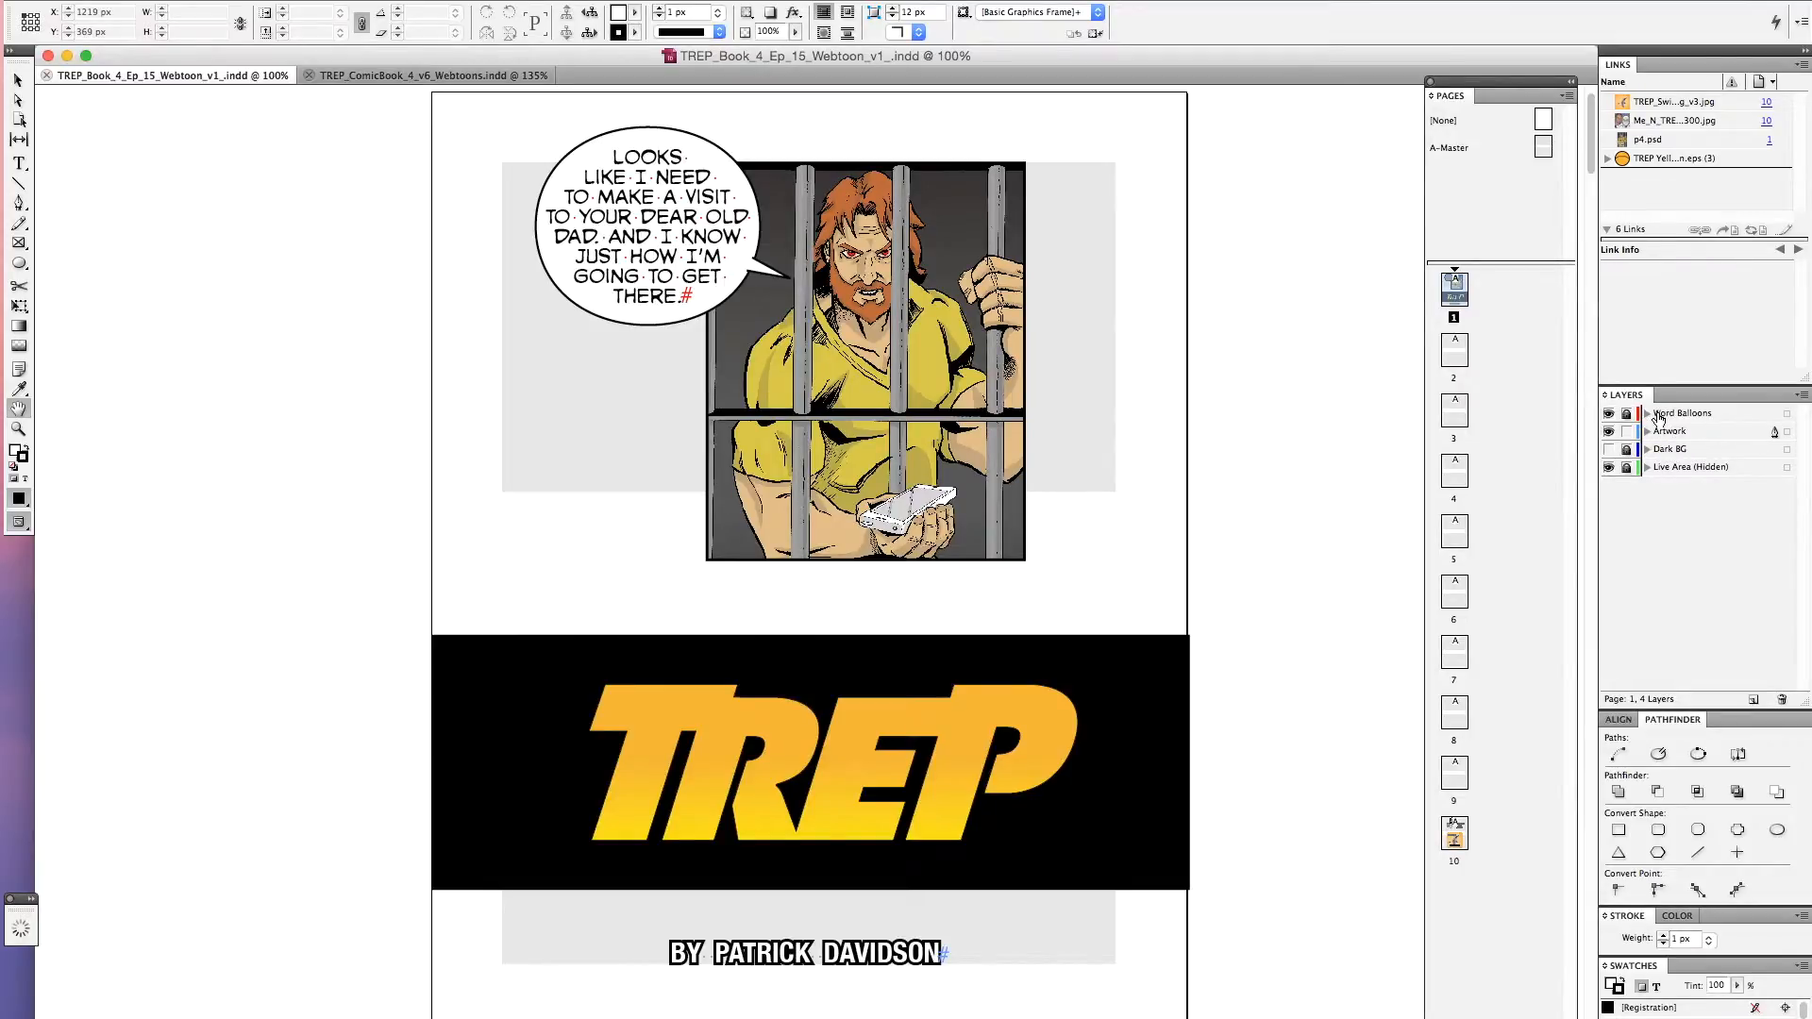
Examine the Live Area layer's grey boxes on pages 1 and 2 and the overall vertical stack of Webtoon pages
left_click(1677, 471)
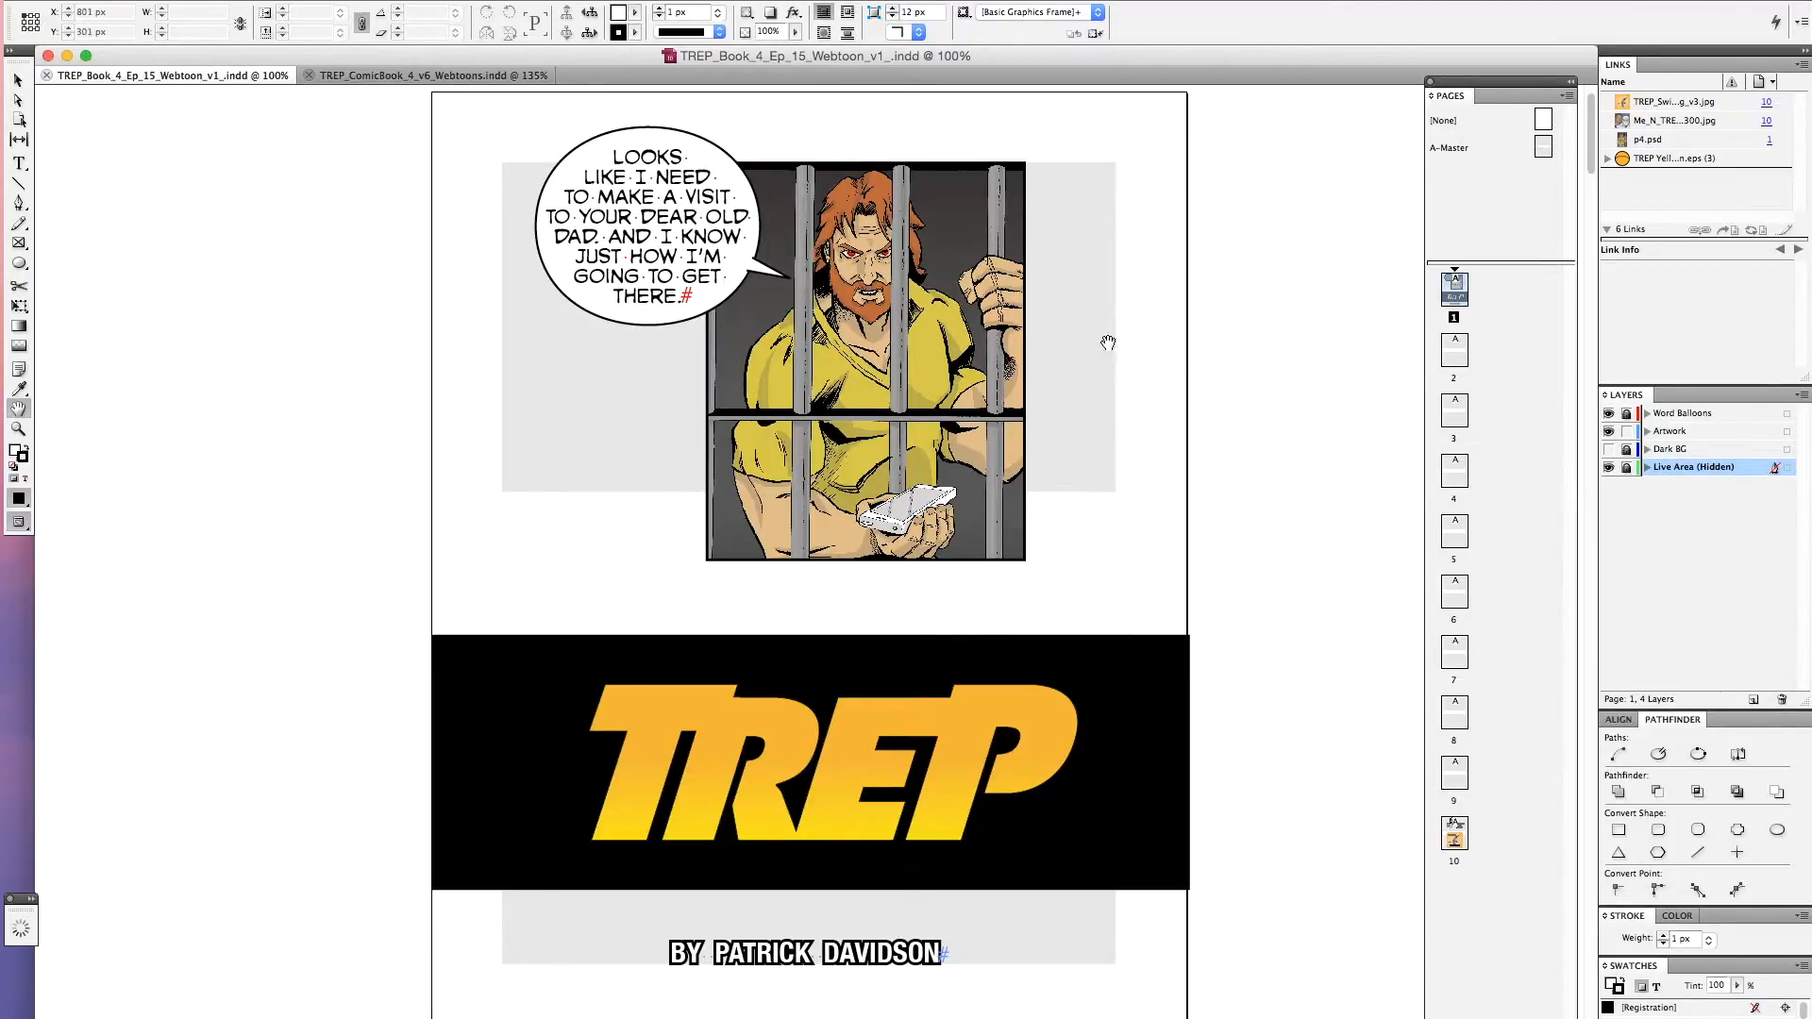
double_click(1455, 351)
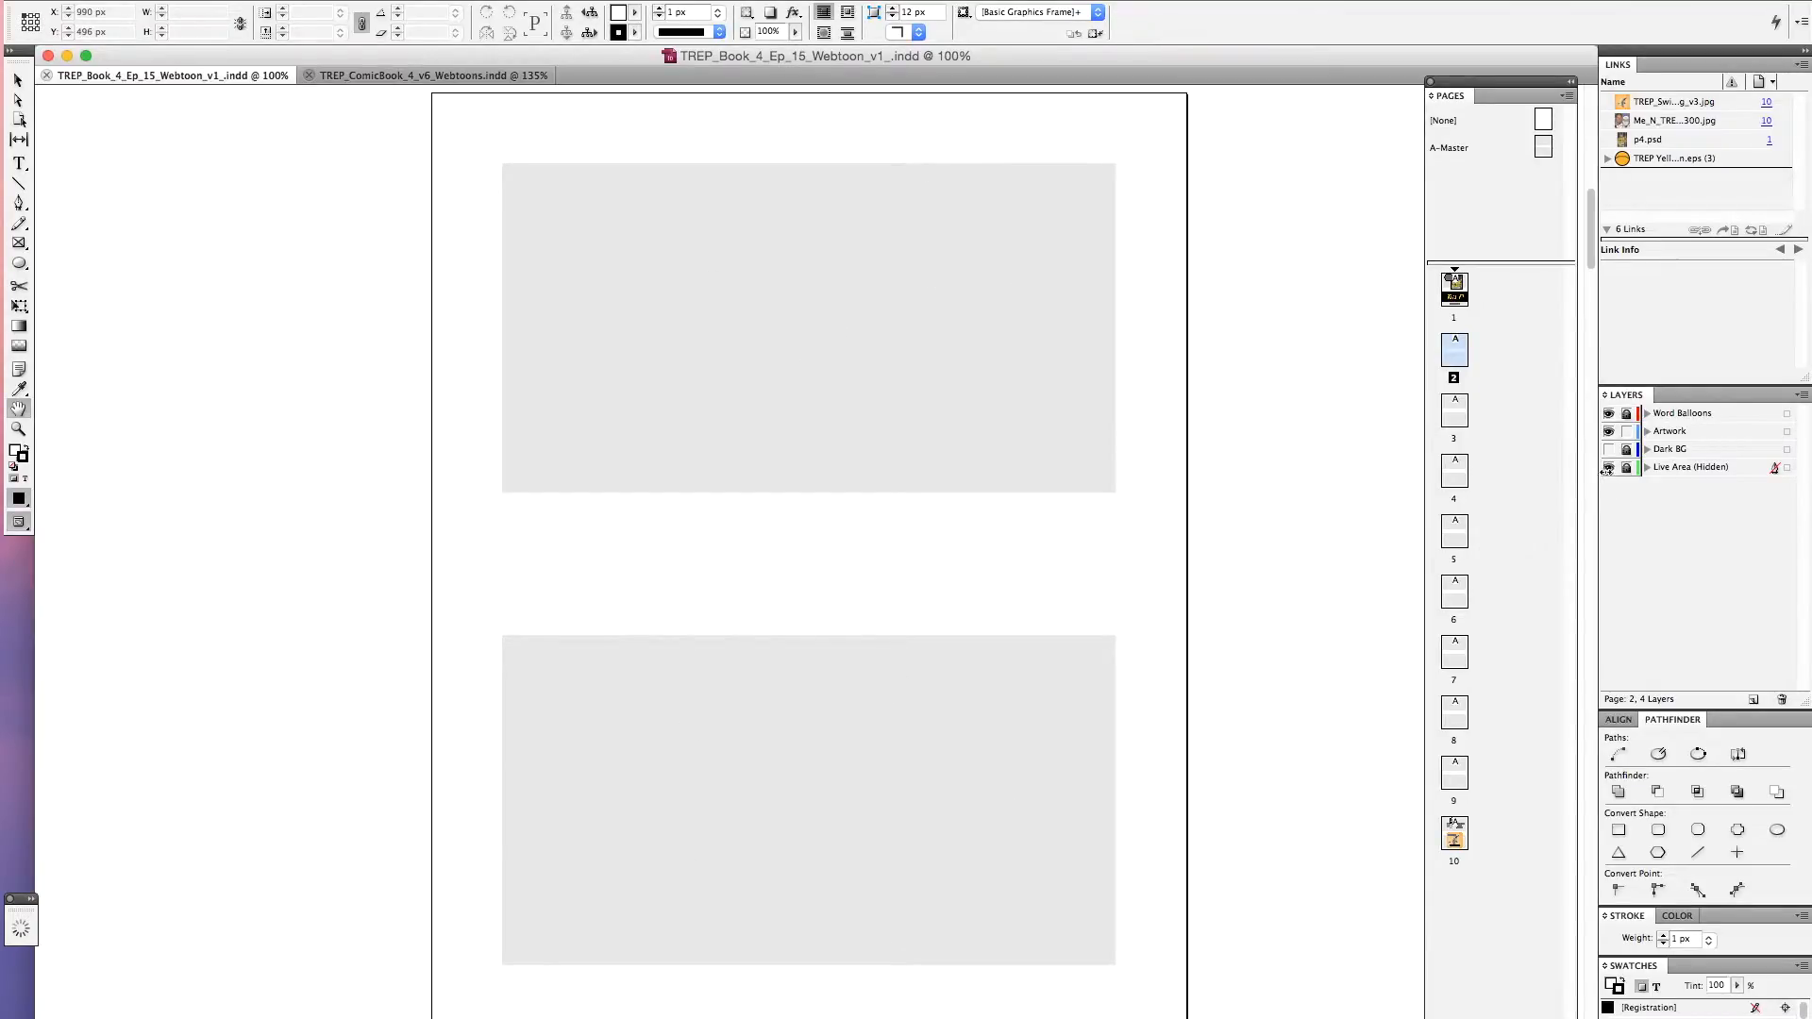
double_click(1455, 288)
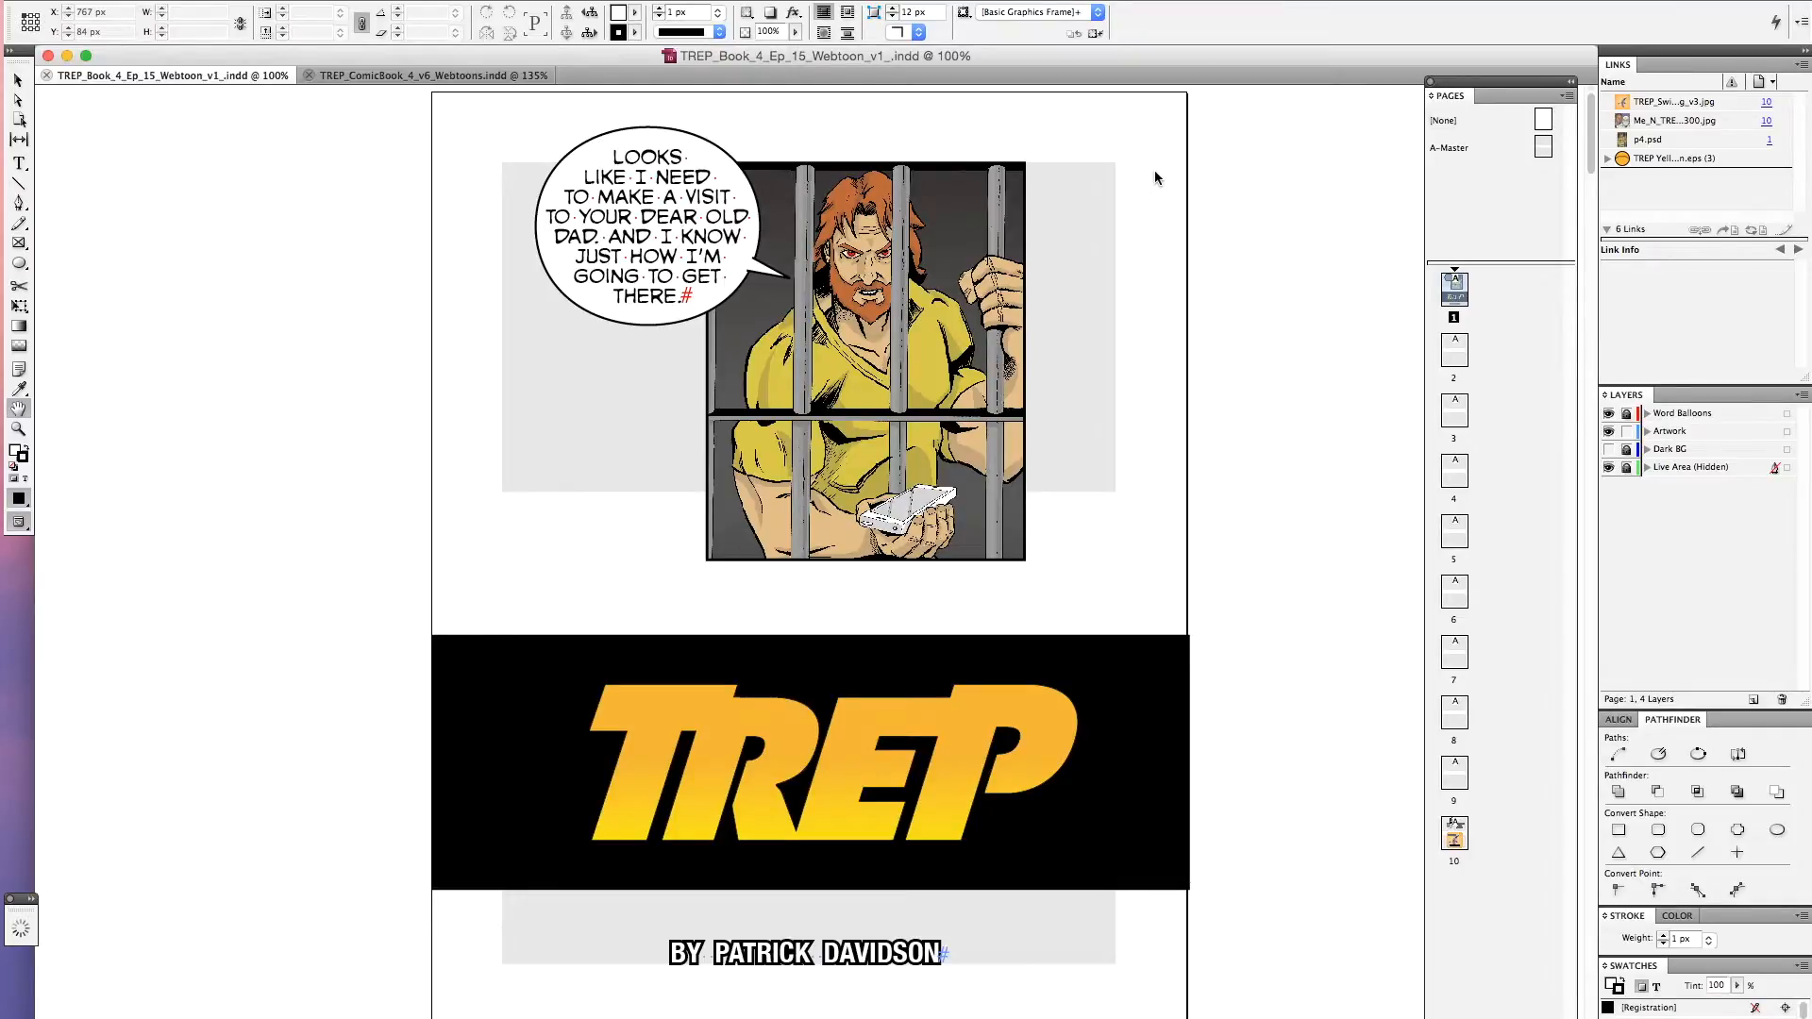
key("super+minus")
key("super+minus")
key("super+minus")
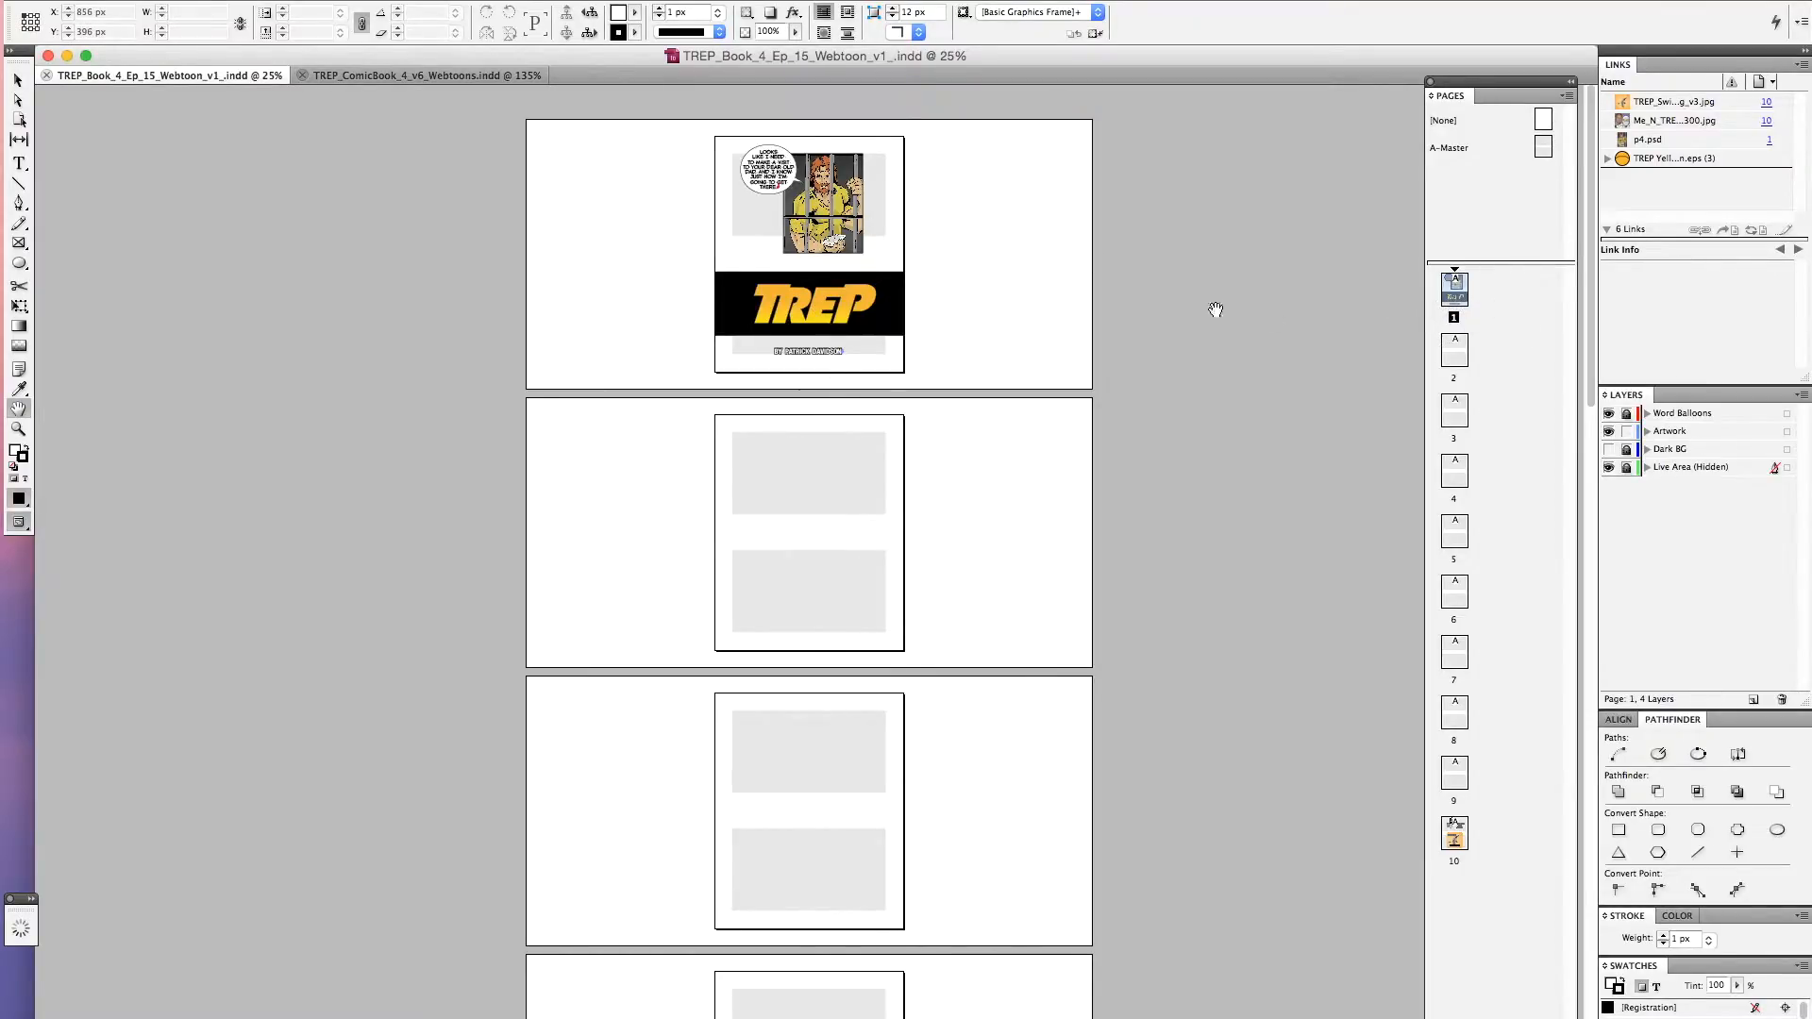
key("super+1")
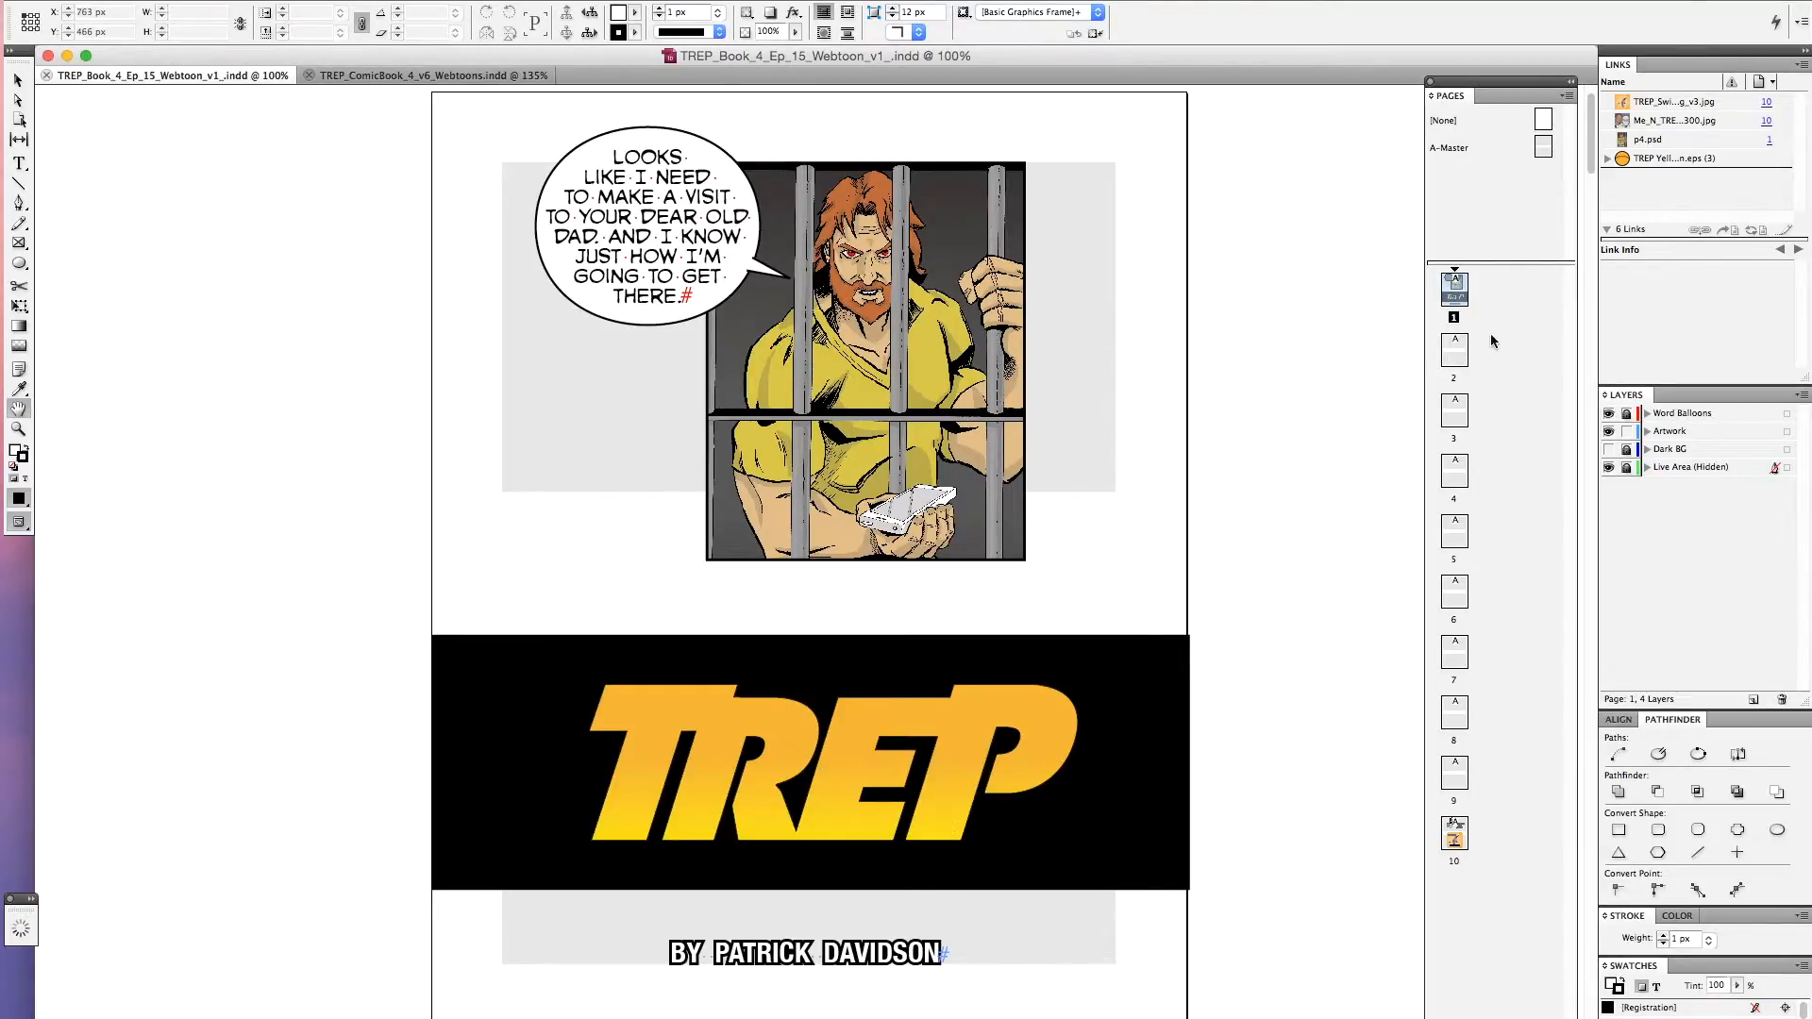
In the comic book document, lock the Word Balloons layer, unlock Artwork (psd) and copy the page 5 artwork
double_click(1462, 360)
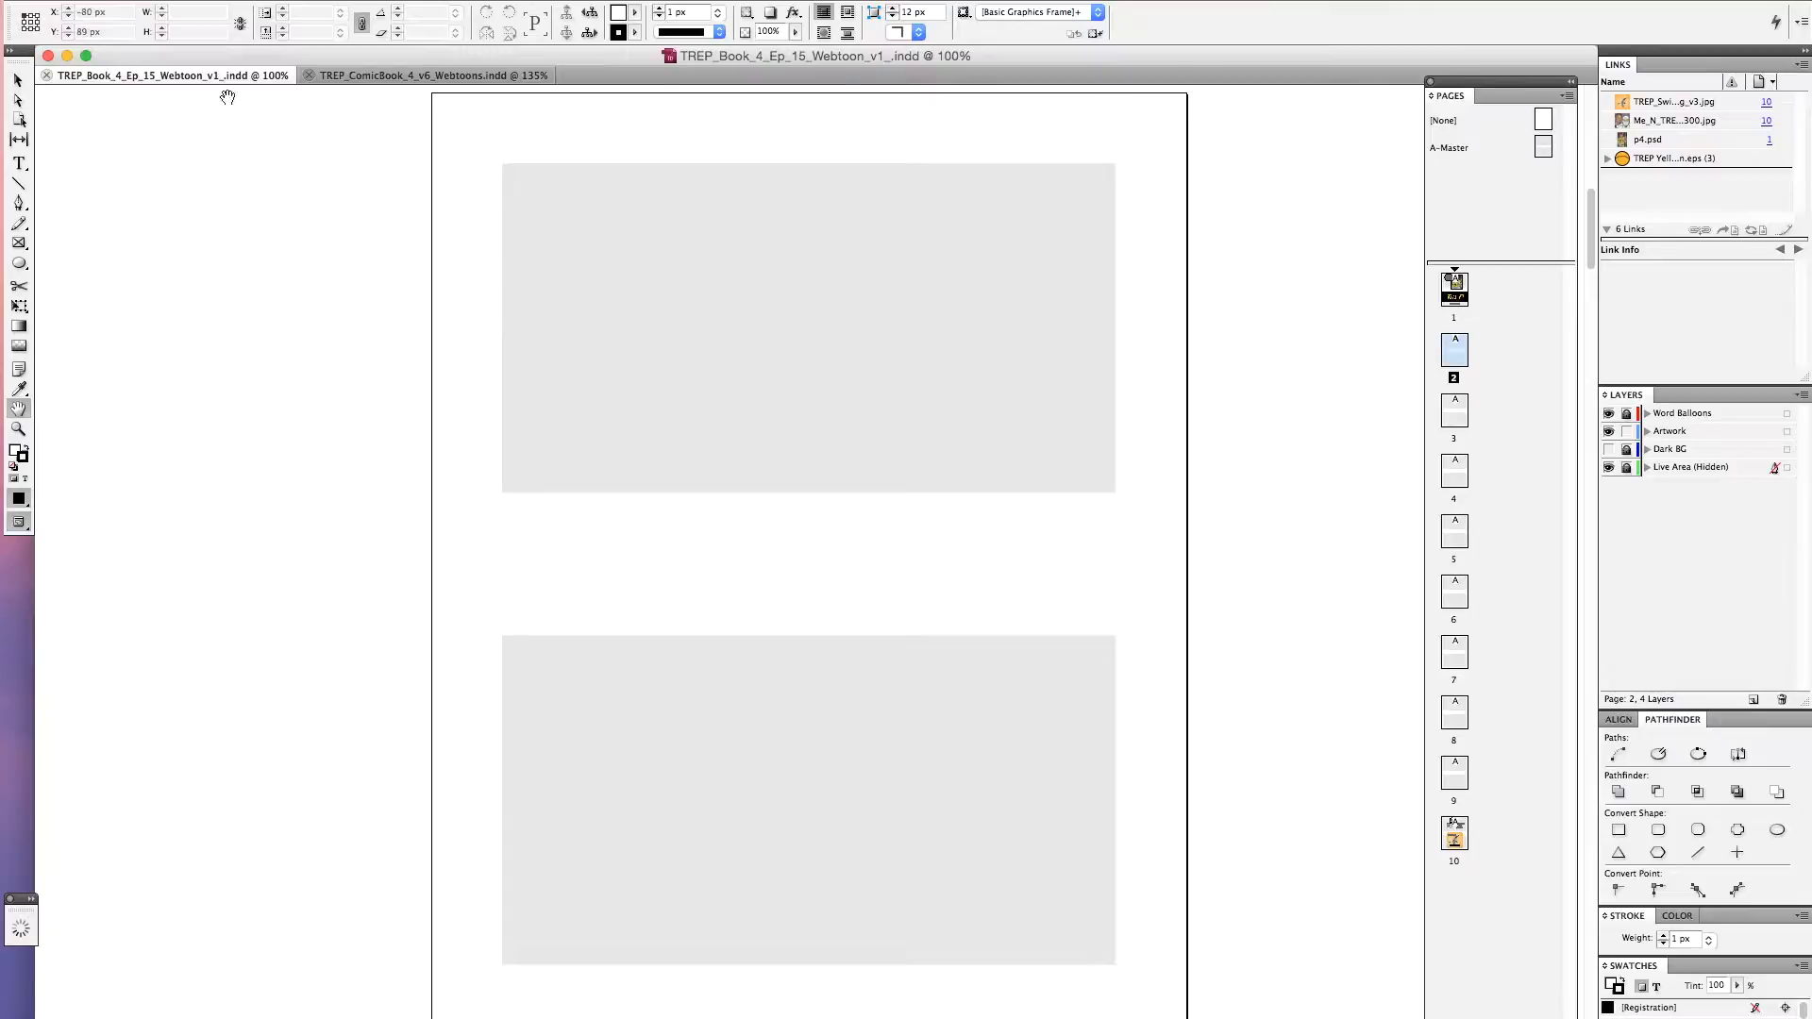
left_click(436, 78)
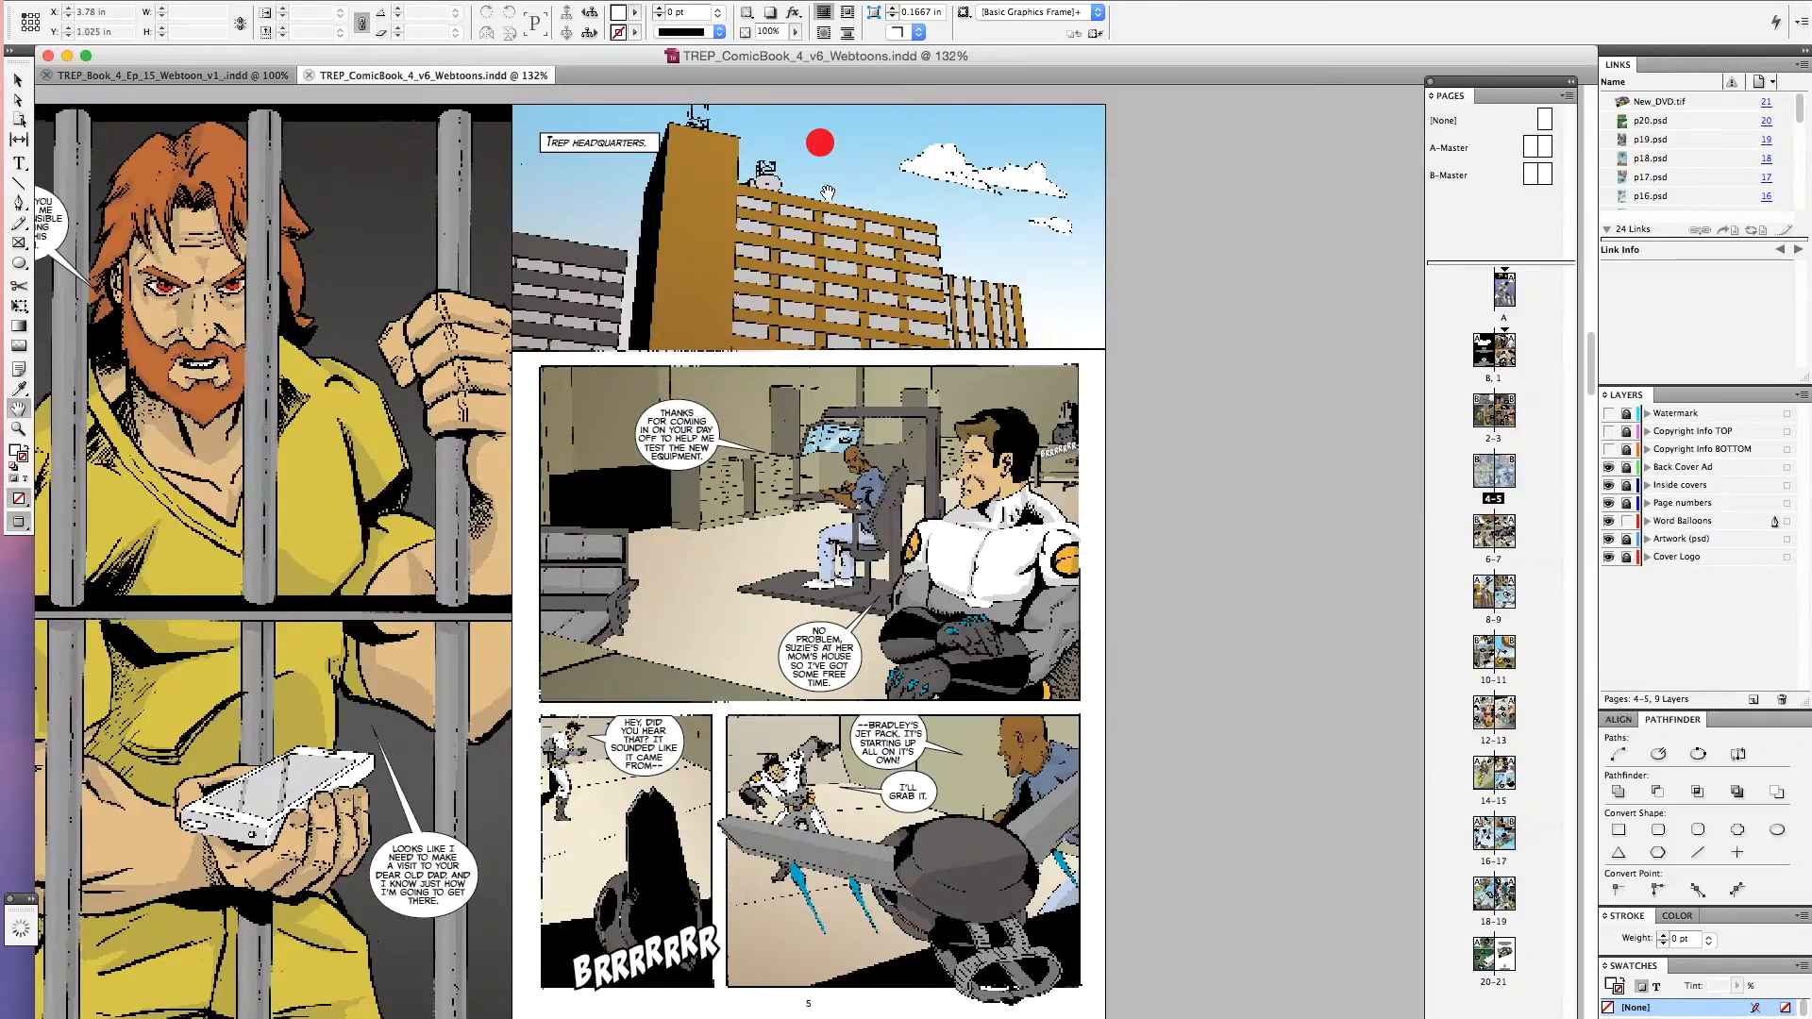
left_click_drag(276, 360, 486, 349)
left_click(18, 82)
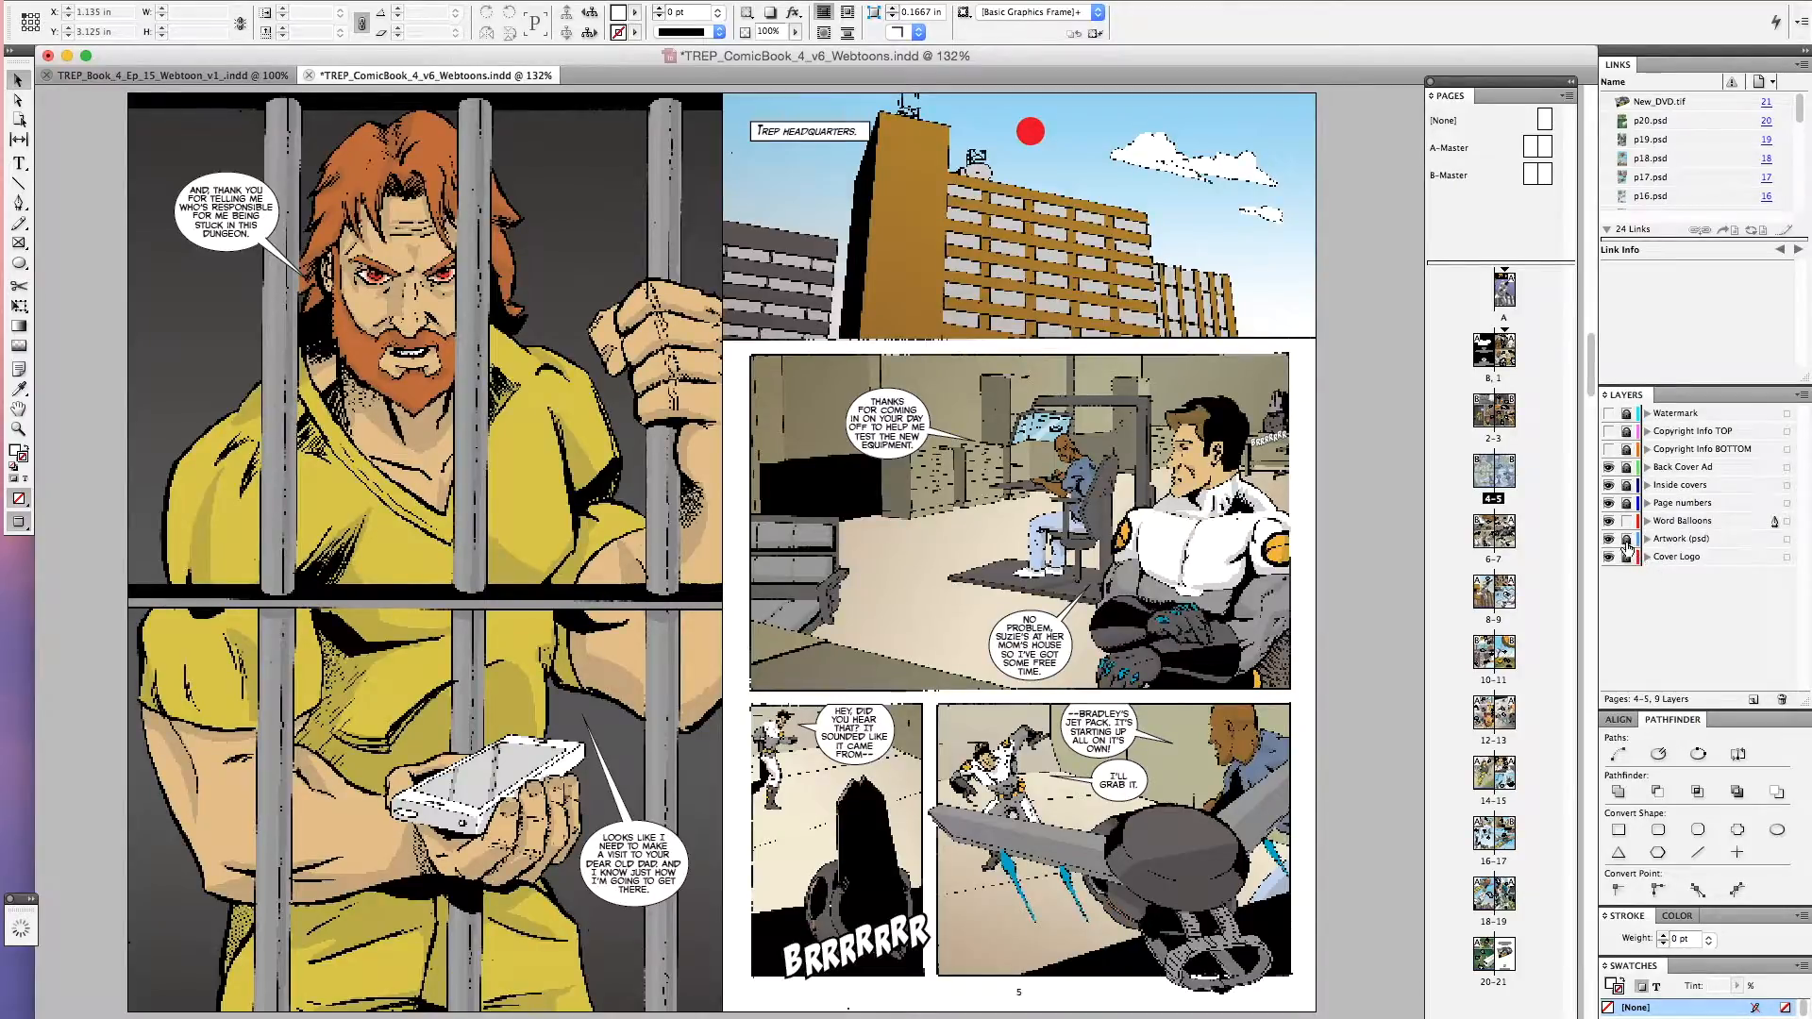
left_click(1627, 521)
left_click(1669, 540)
left_click(904, 203)
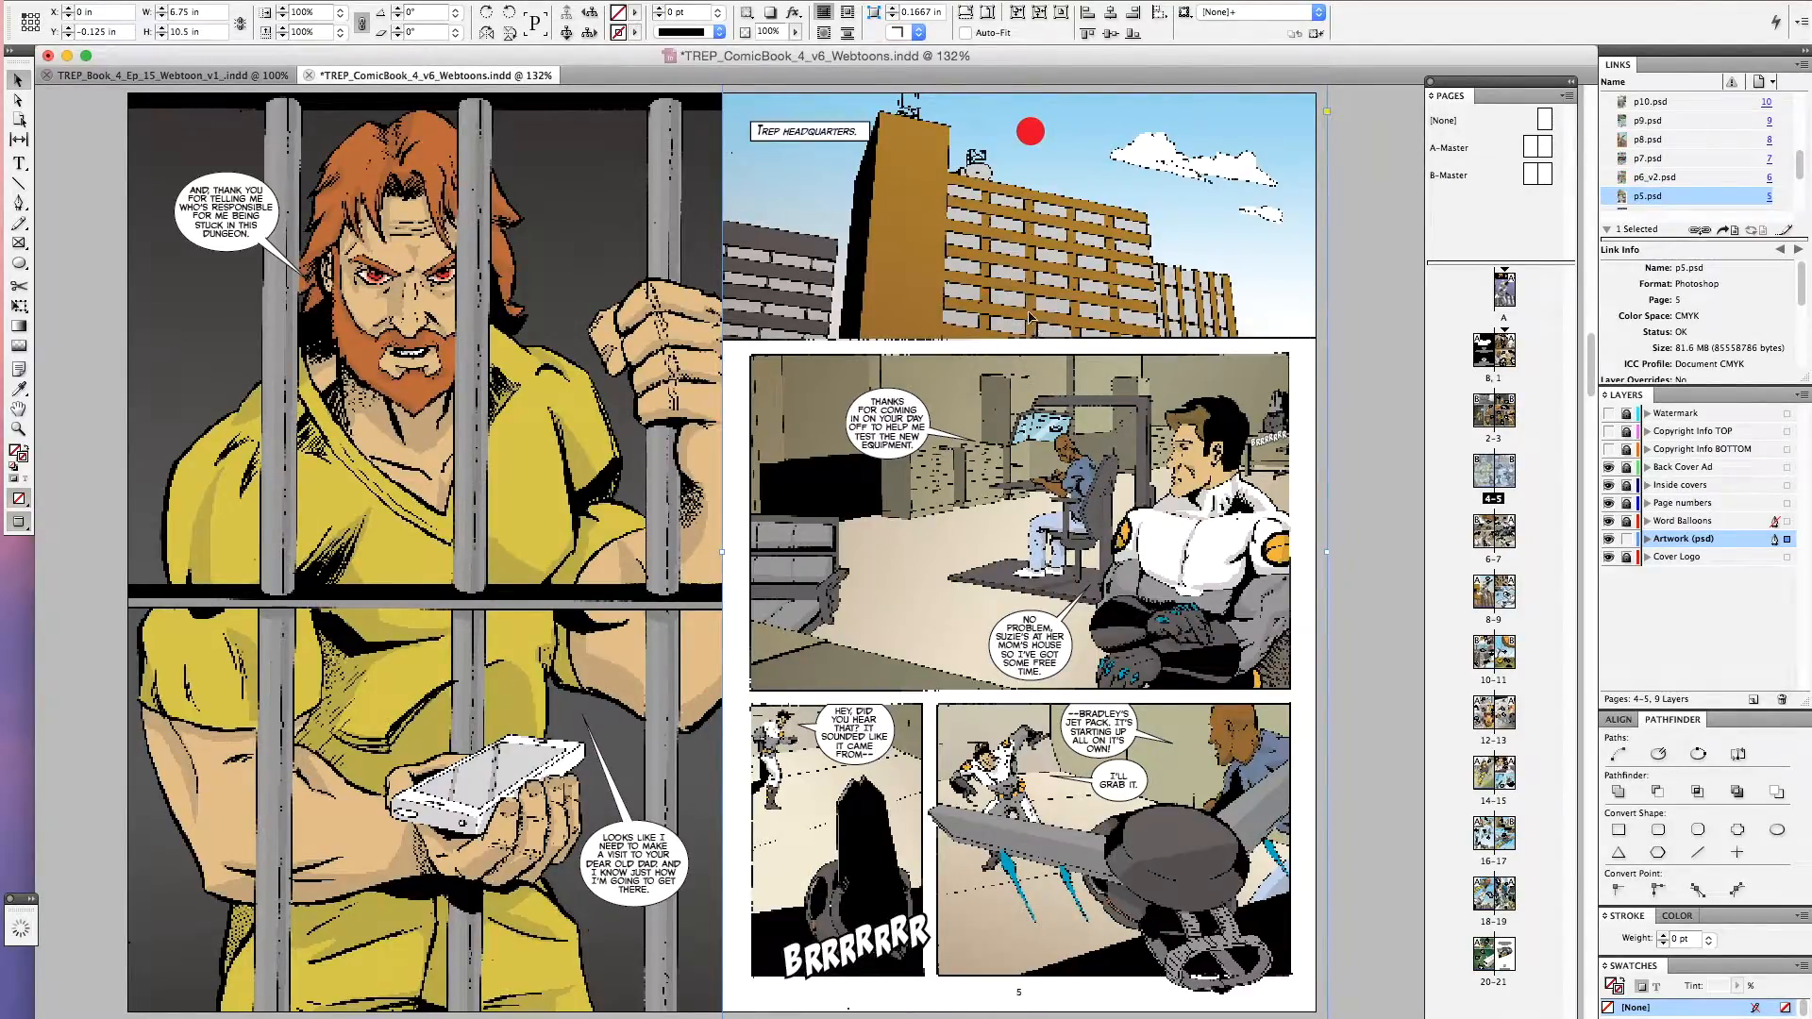
Paste the copied p5.psd artwork onto the Artwork layer of page 2 in the Webtoon document
left_click(227, 75)
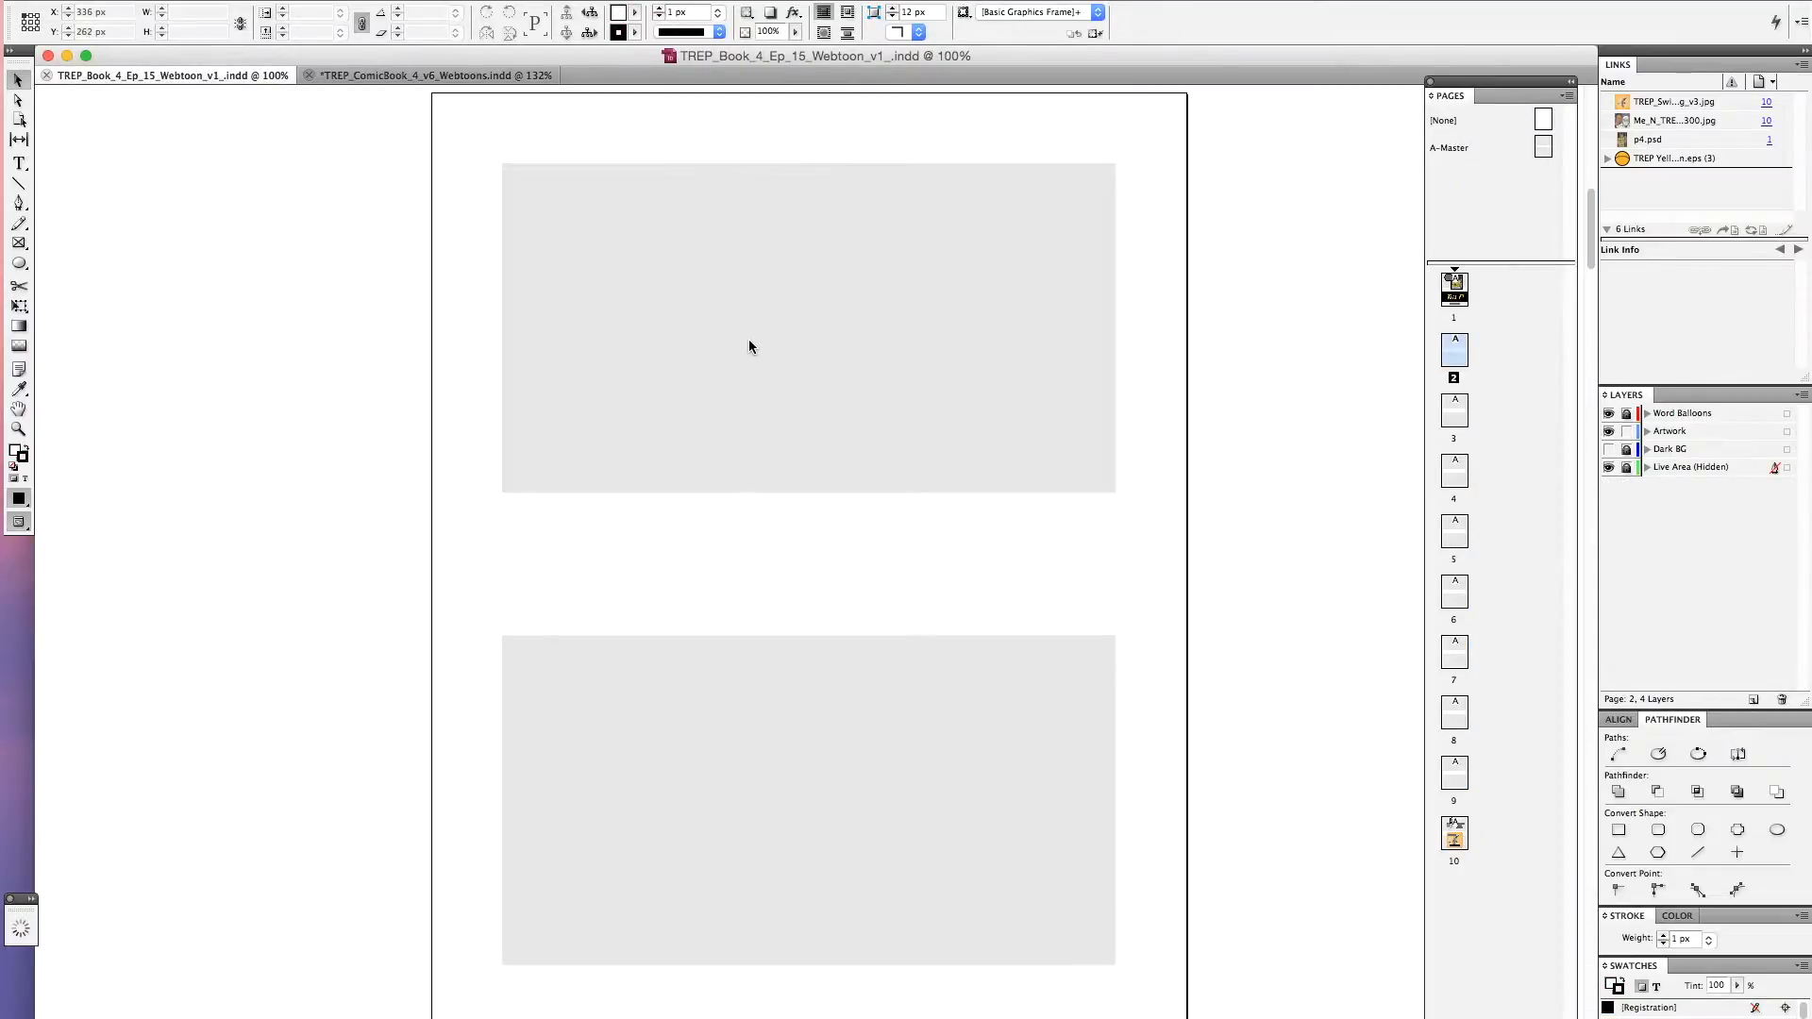
key("super+v")
left_click(982, 282)
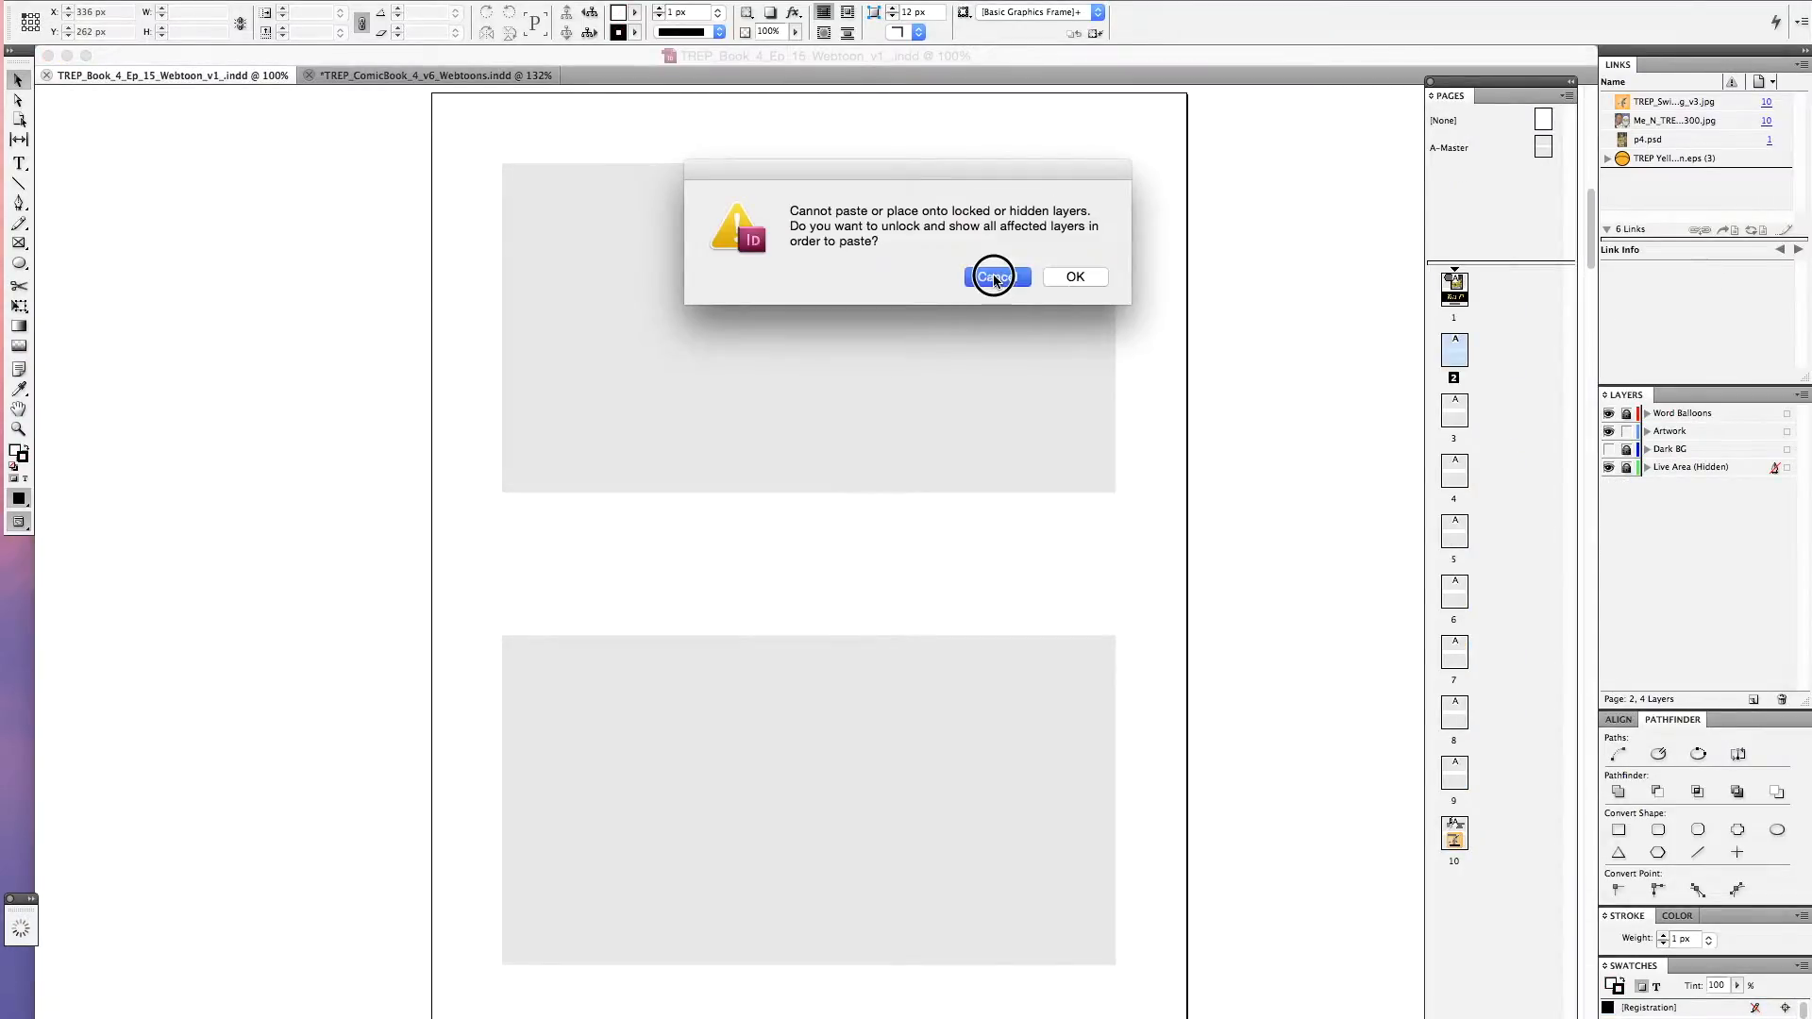
left_click(1669, 431)
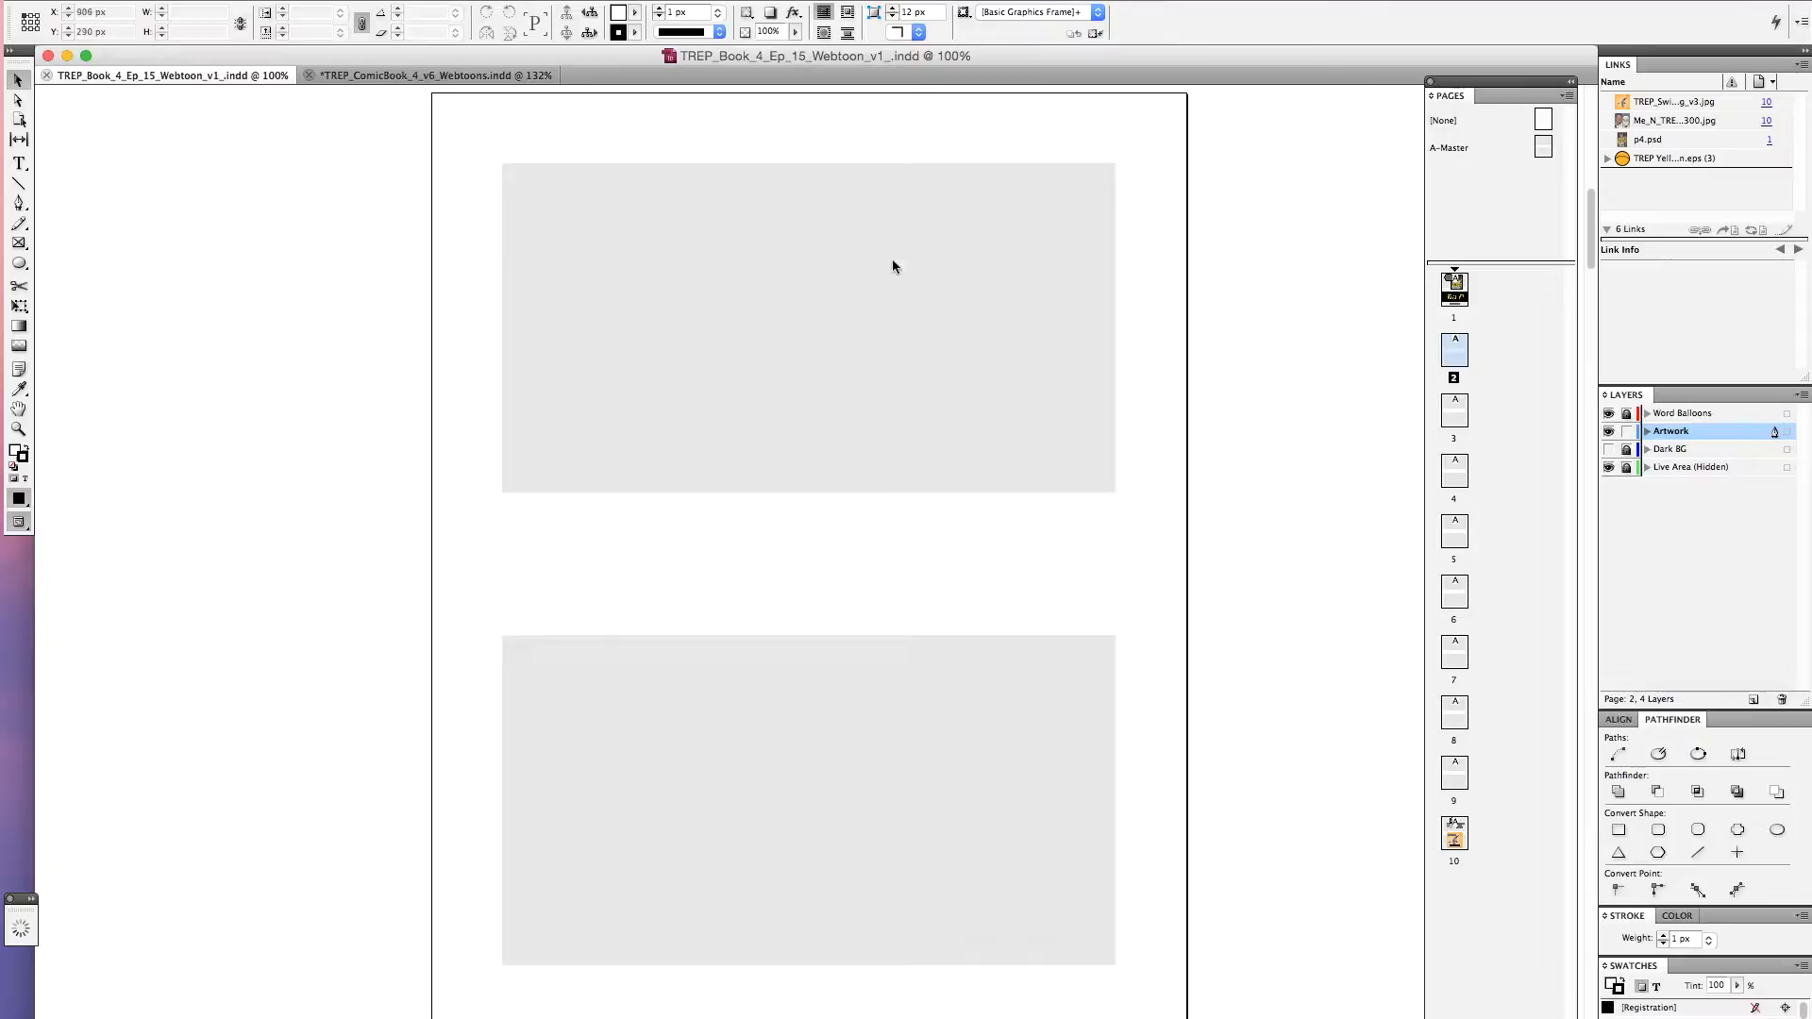
key("super+v")
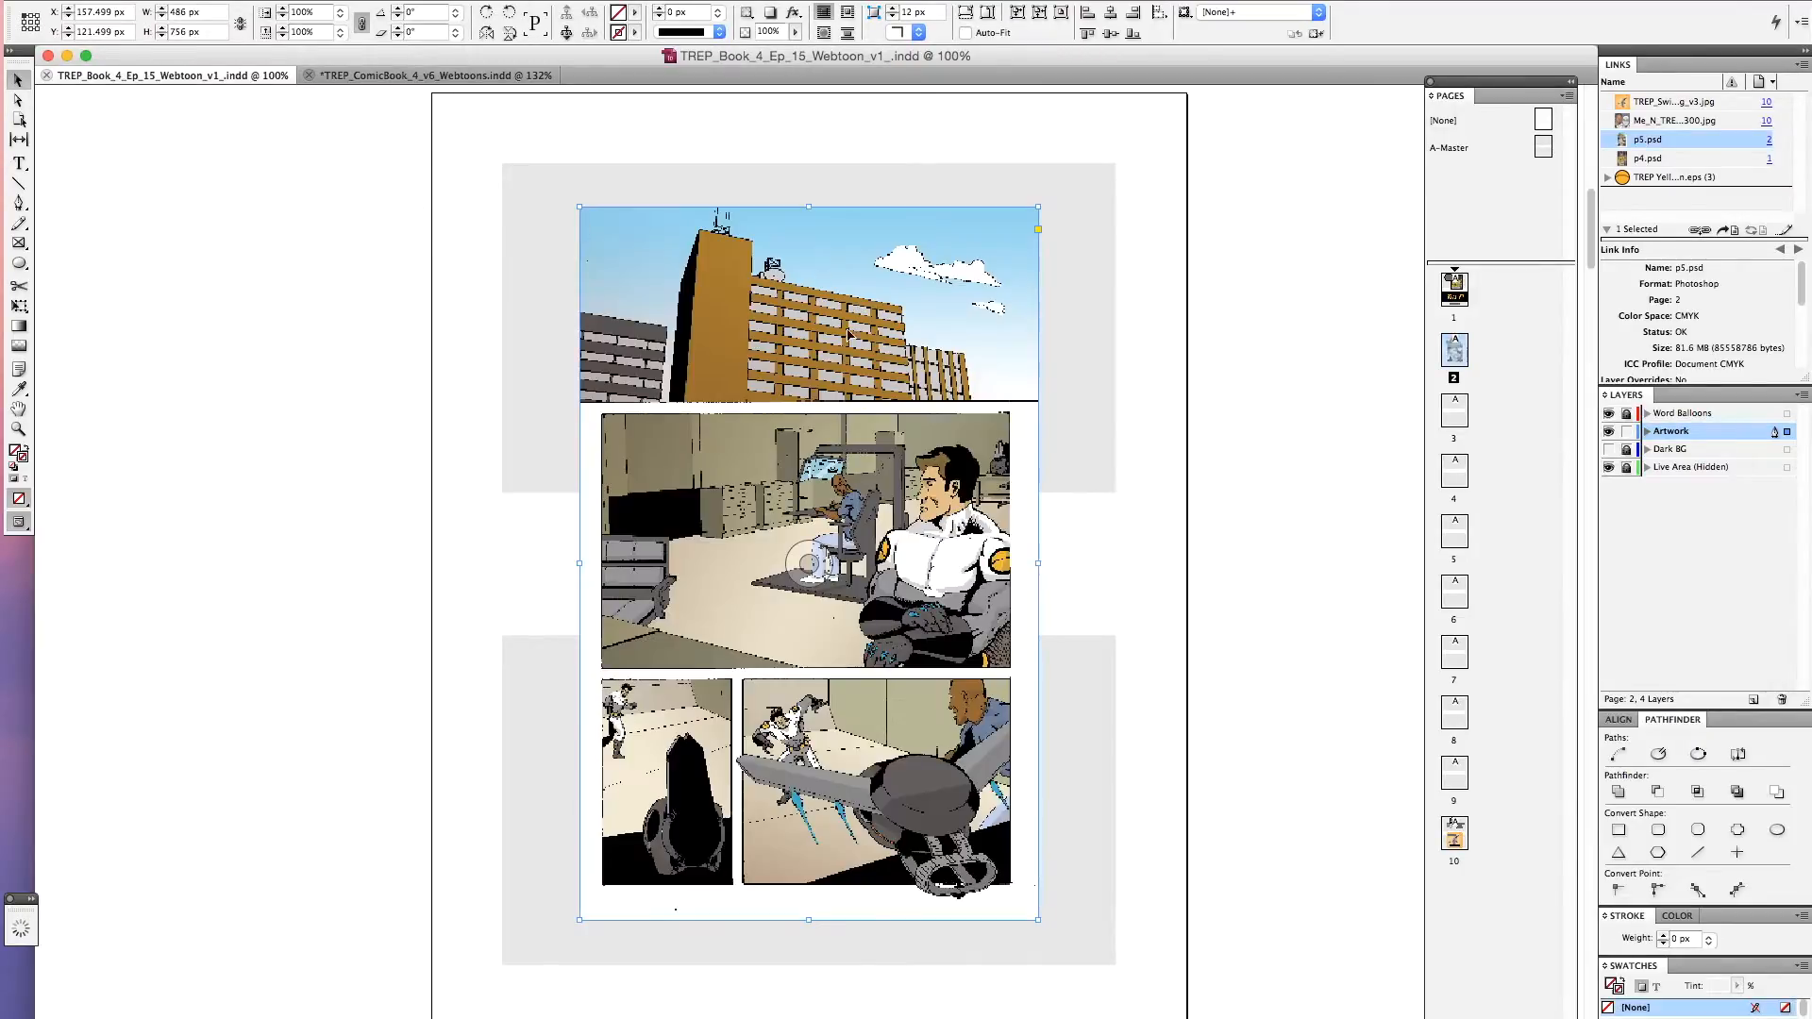
Align the artwork to the upper live area's top-left corner and crop its frame to the building panel, about 203 px high
left_click_drag(640, 264, 563, 222)
left_click_drag(739, 875, 761, 355)
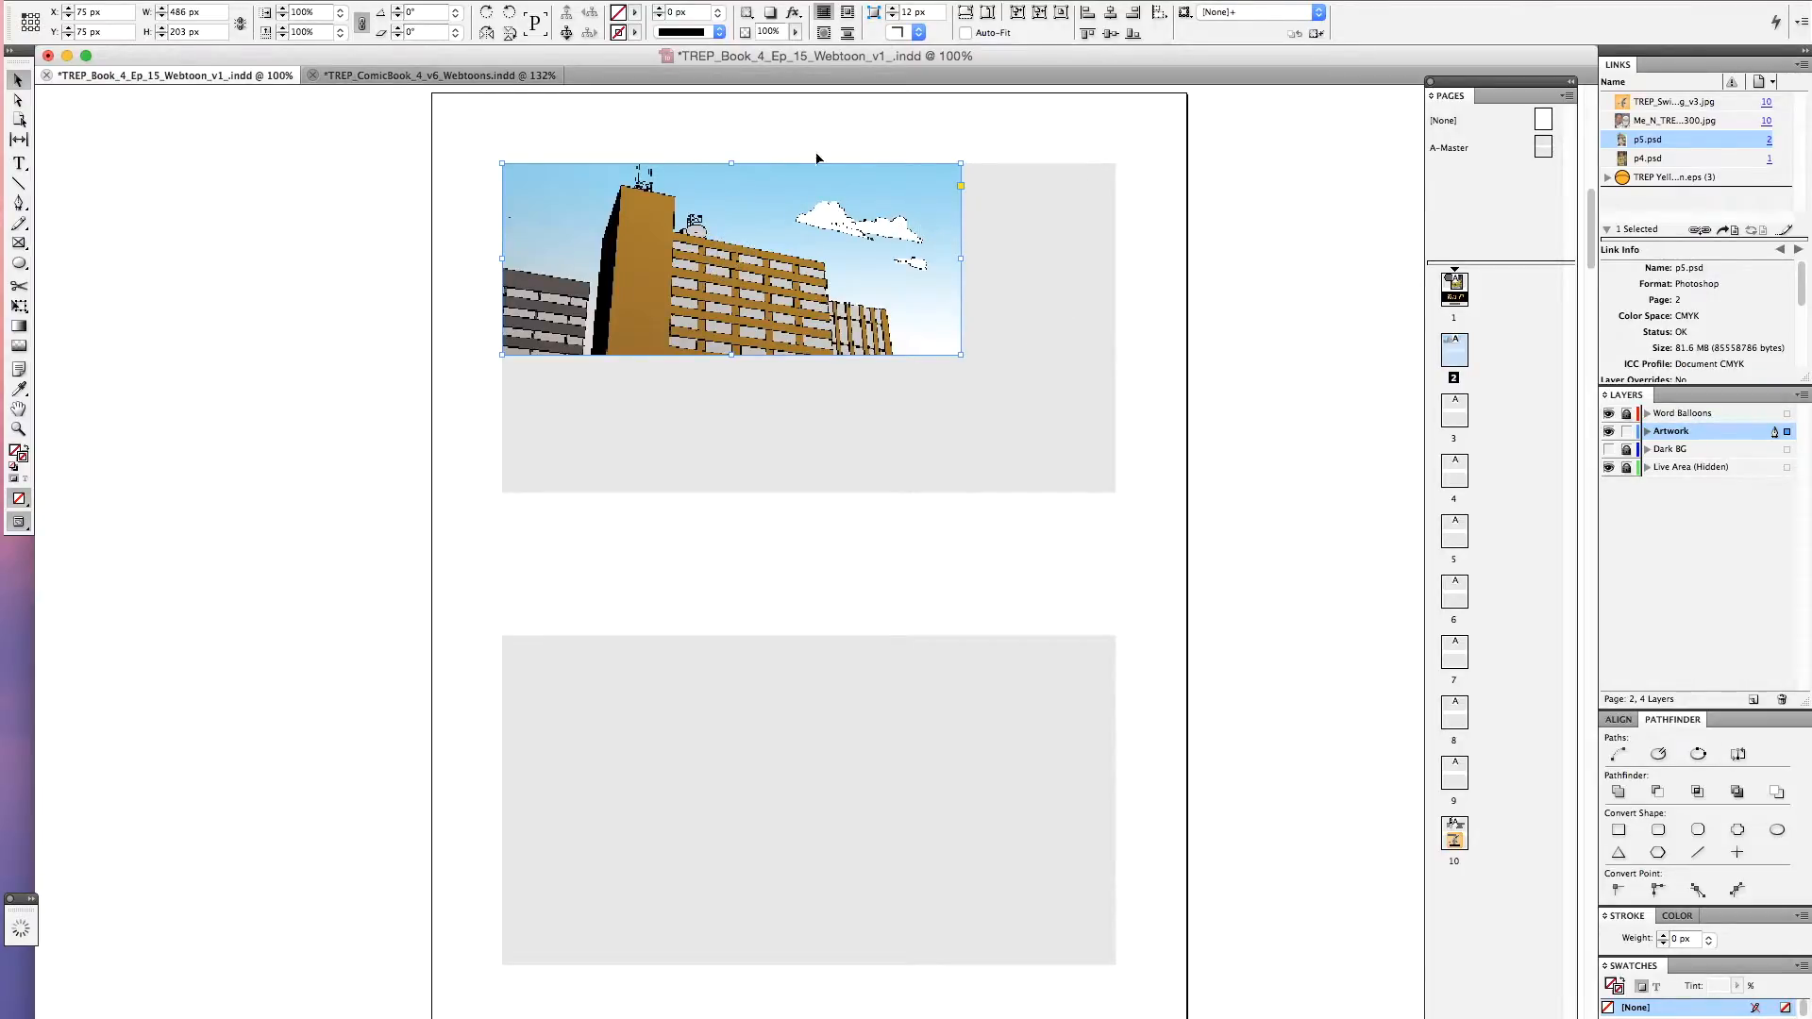
Scale the building panel to the live area's width, about 651 px, and centre it vertically in the upper grey box
left_click_drag(960, 358, 1047, 418)
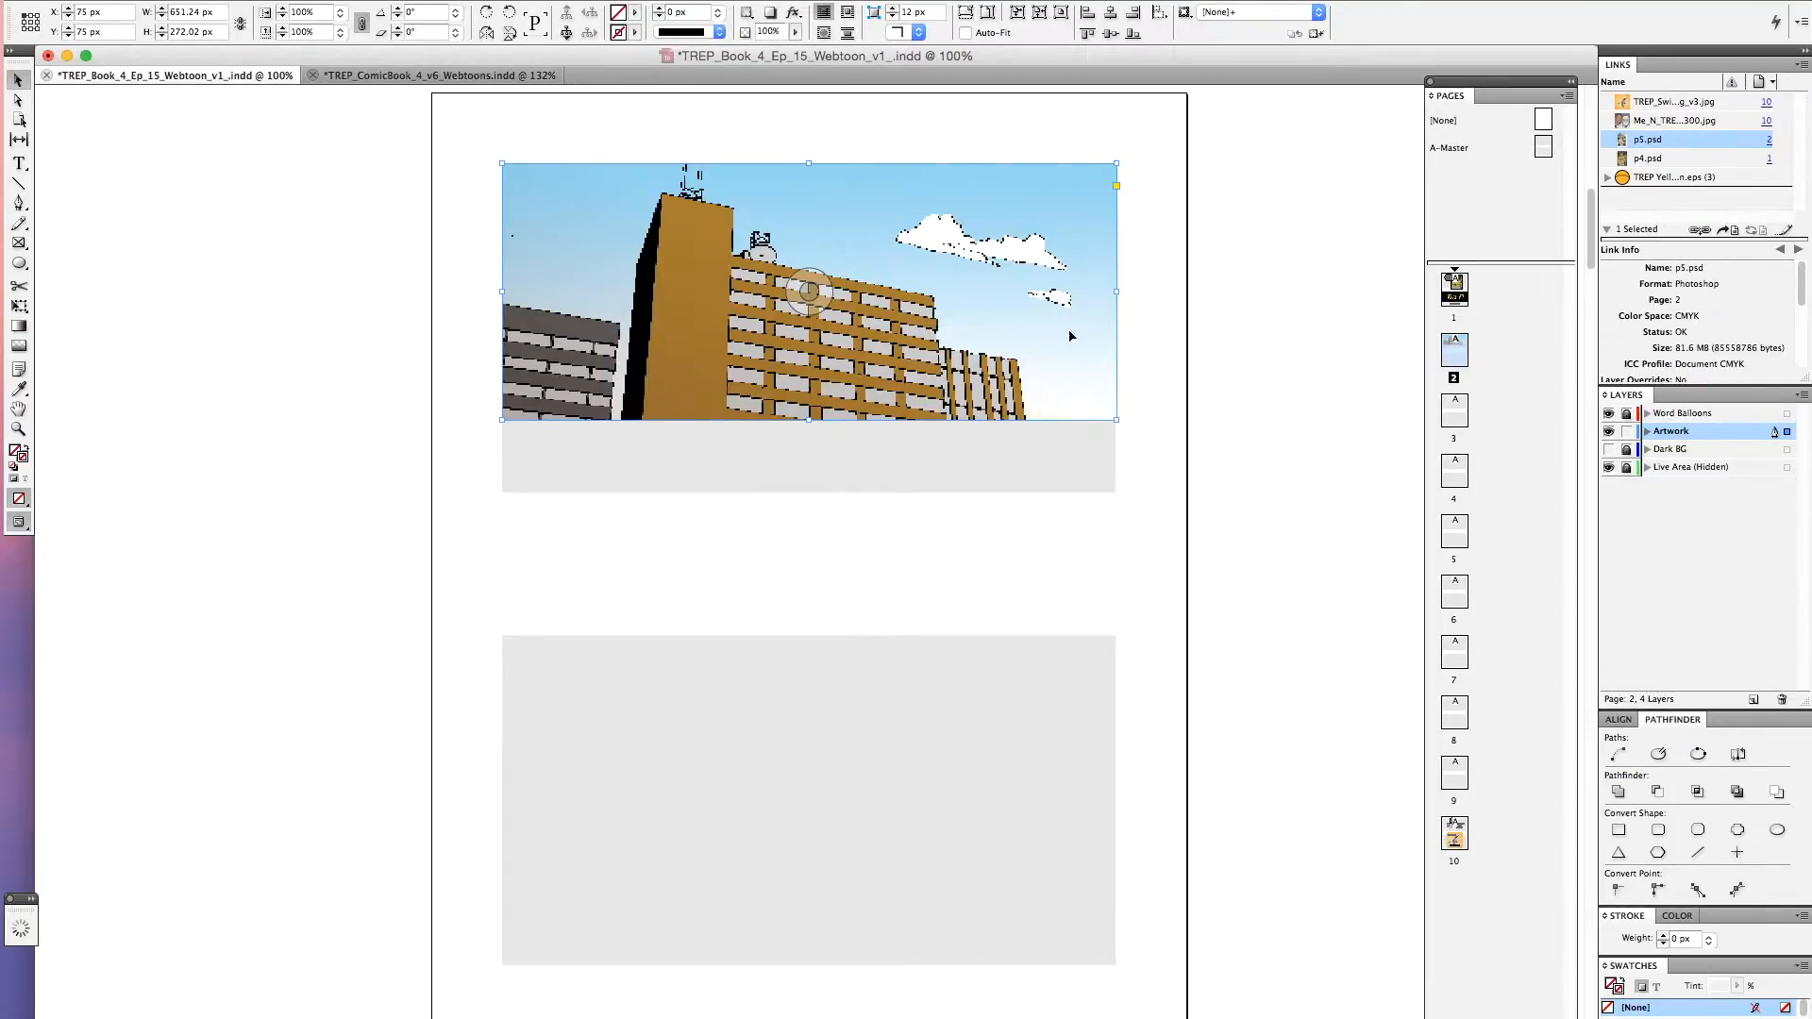
left_click_drag(1015, 321, 894, 374)
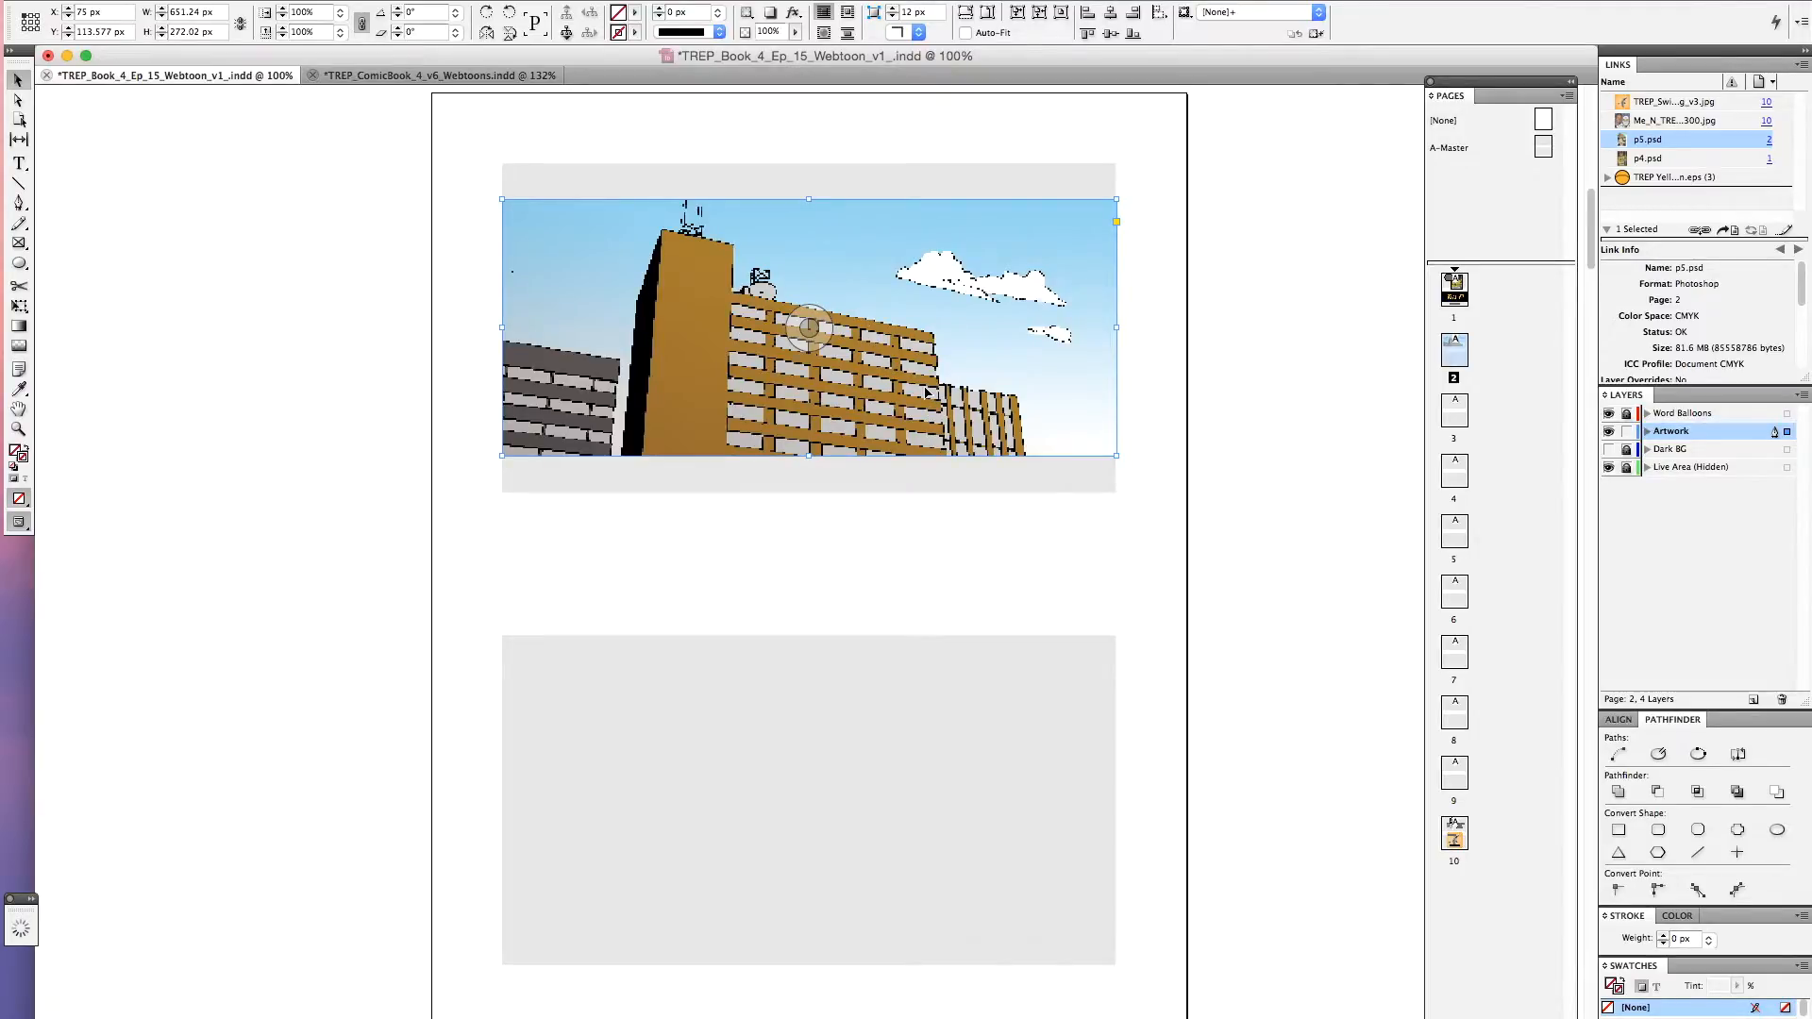
key("super+semicolon")
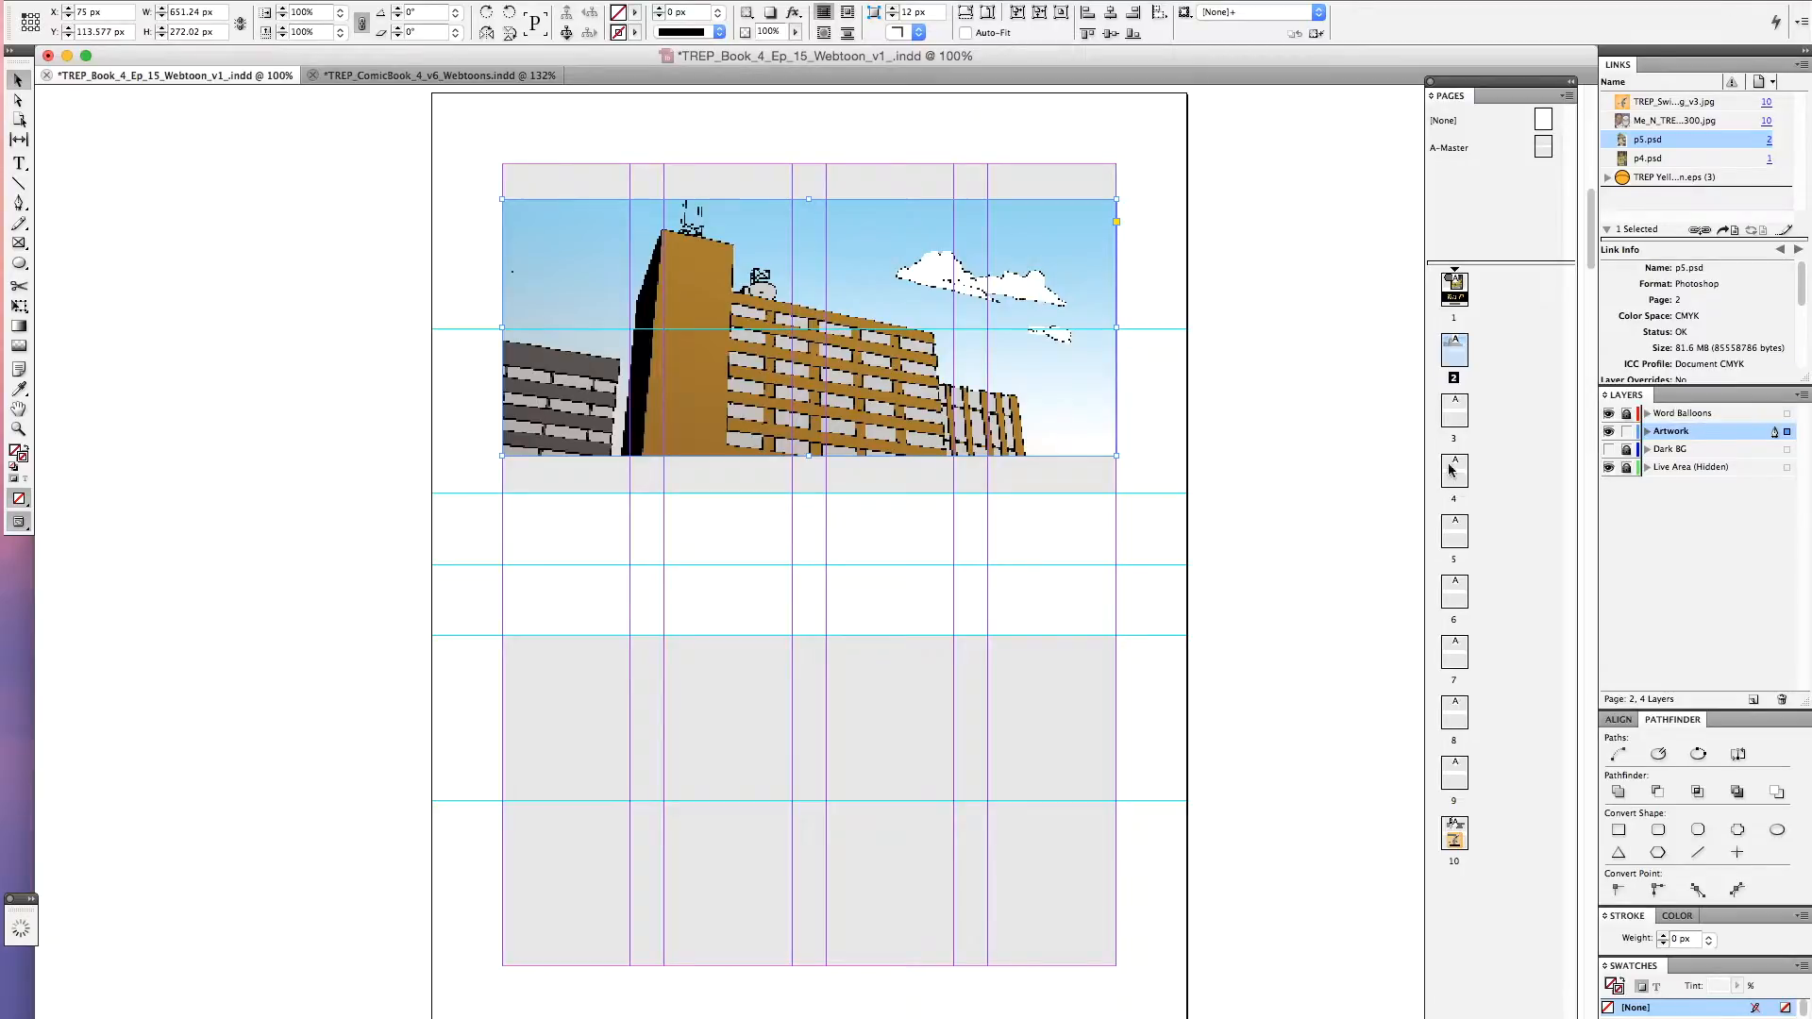
key("super+semicolon")
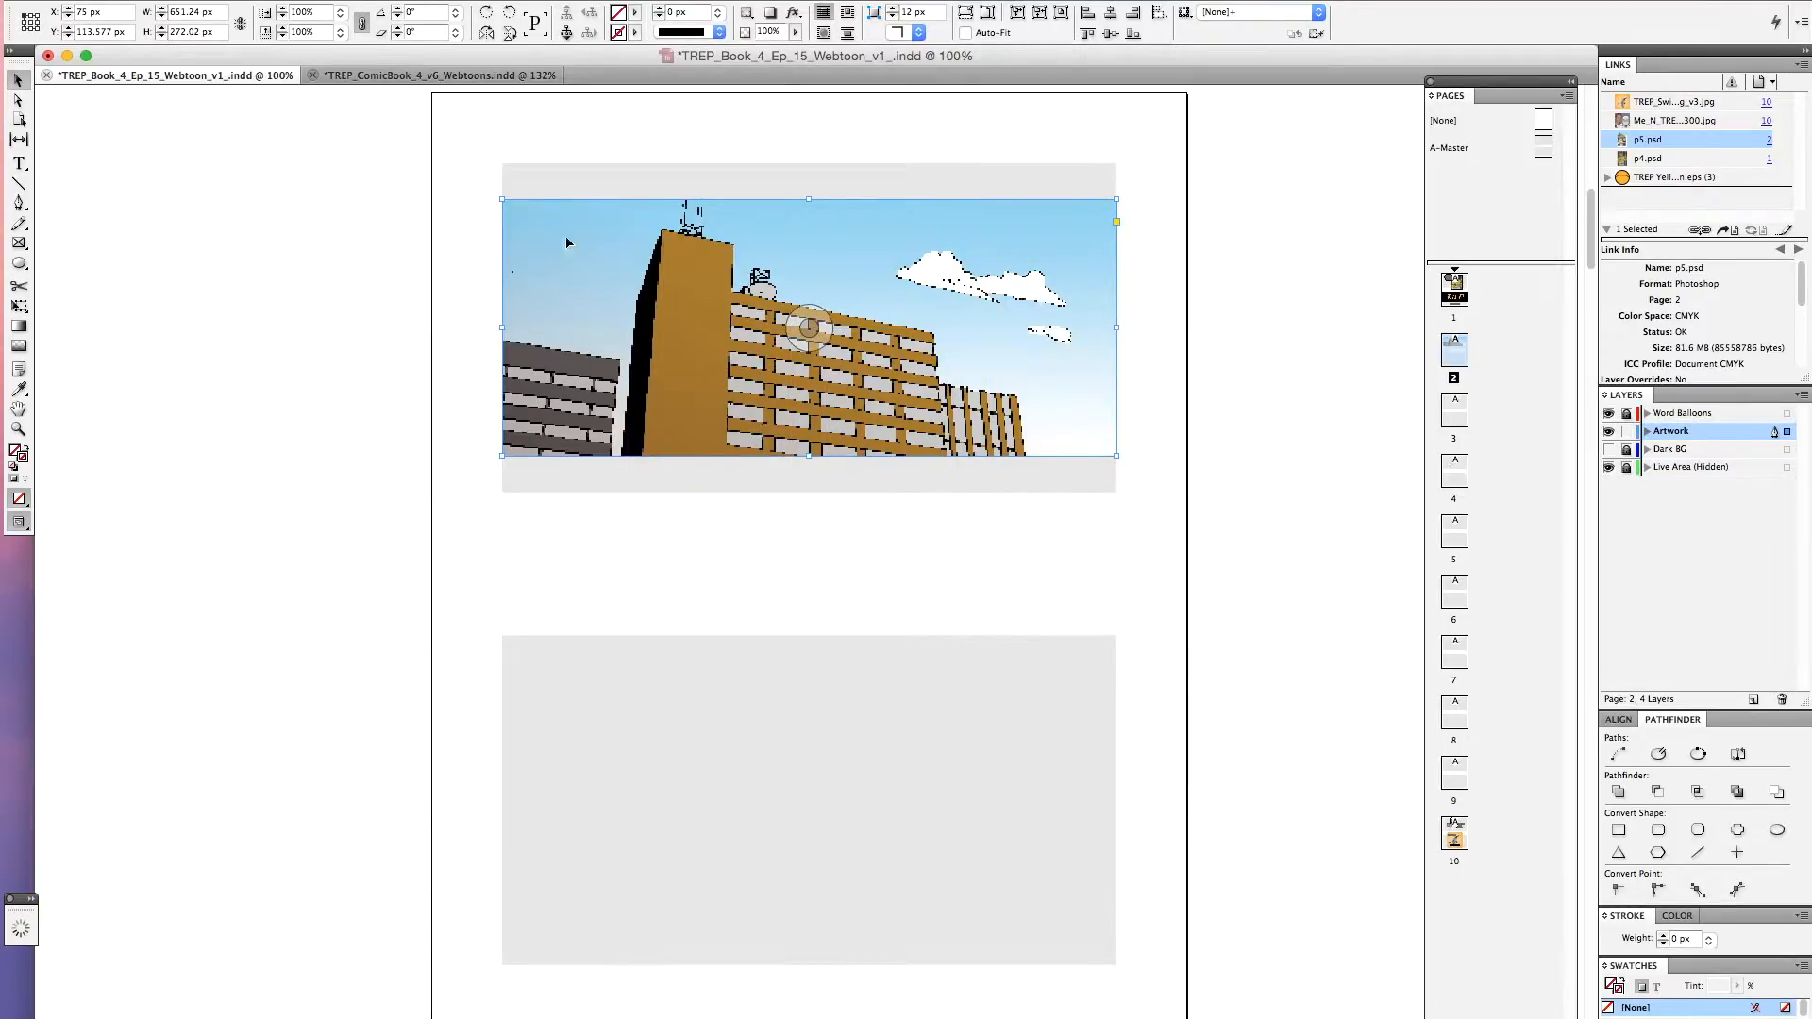
Scale the building panel to the full 800 px page width at X 0, Y 75 px, and give it a 3 px stroke
left_click_drag(545, 228, 483, 206)
left_click_drag(1046, 420, 1176, 482)
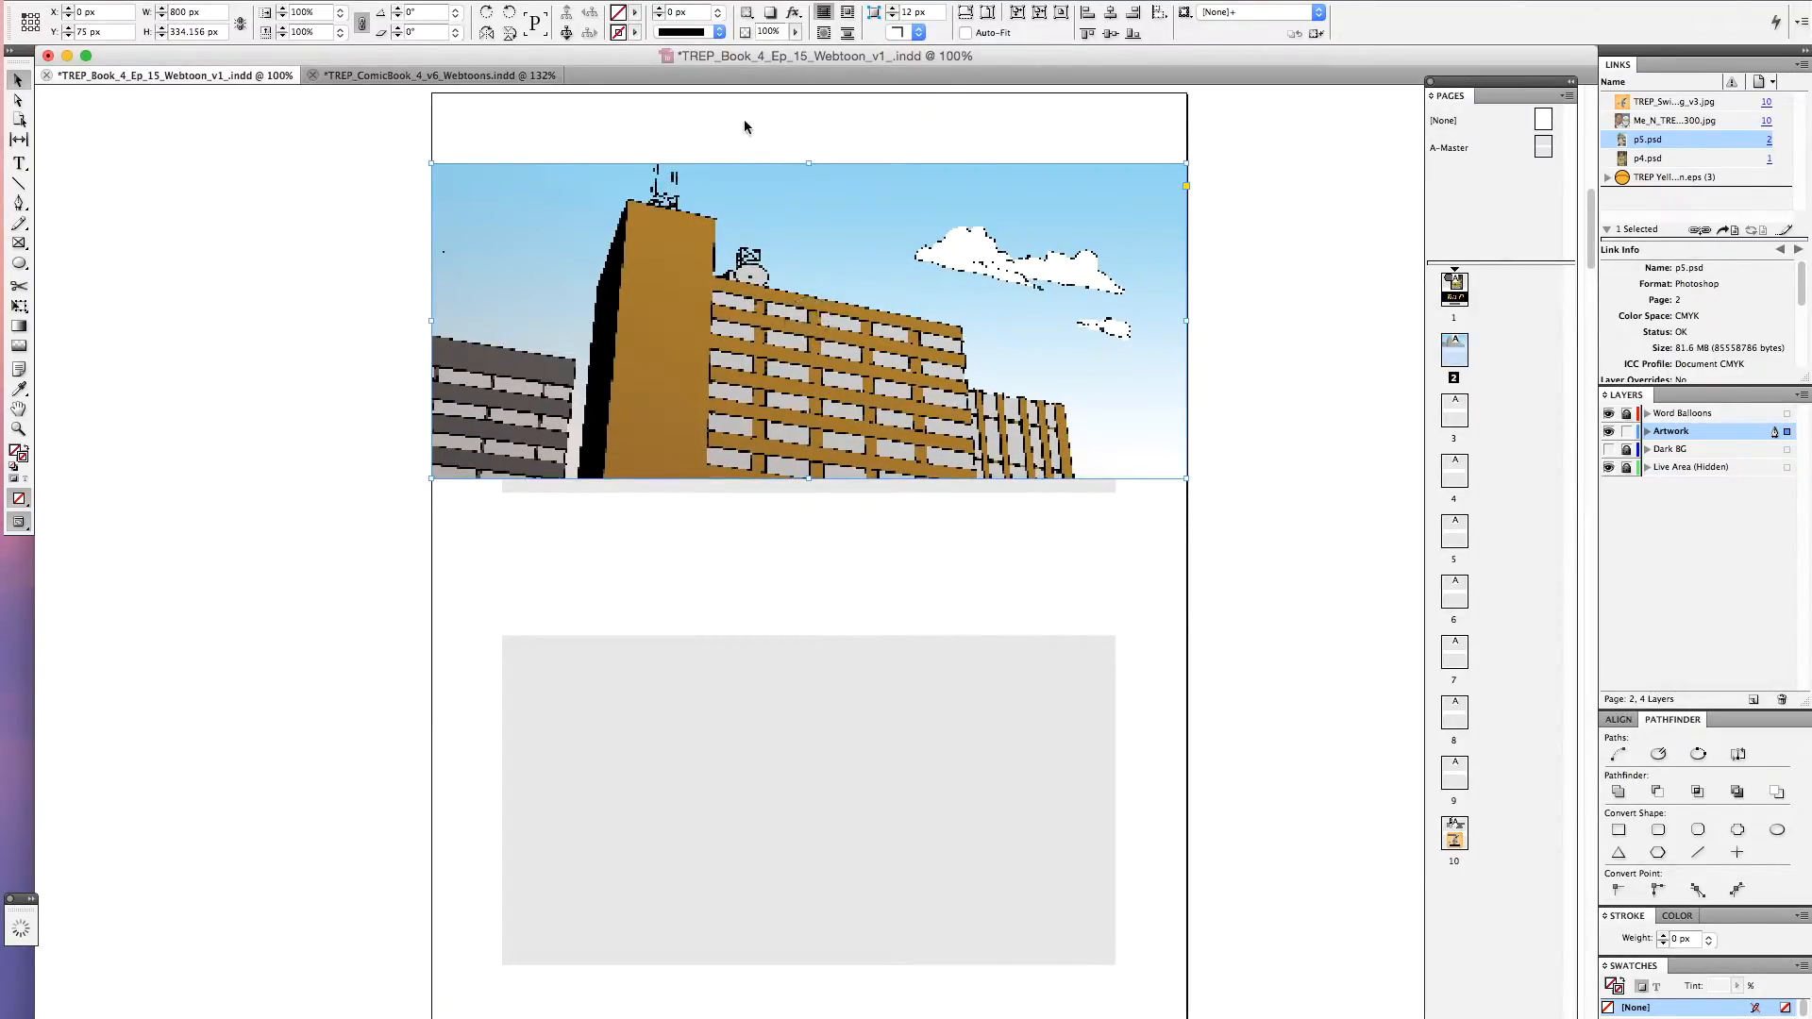
left_click(720, 15)
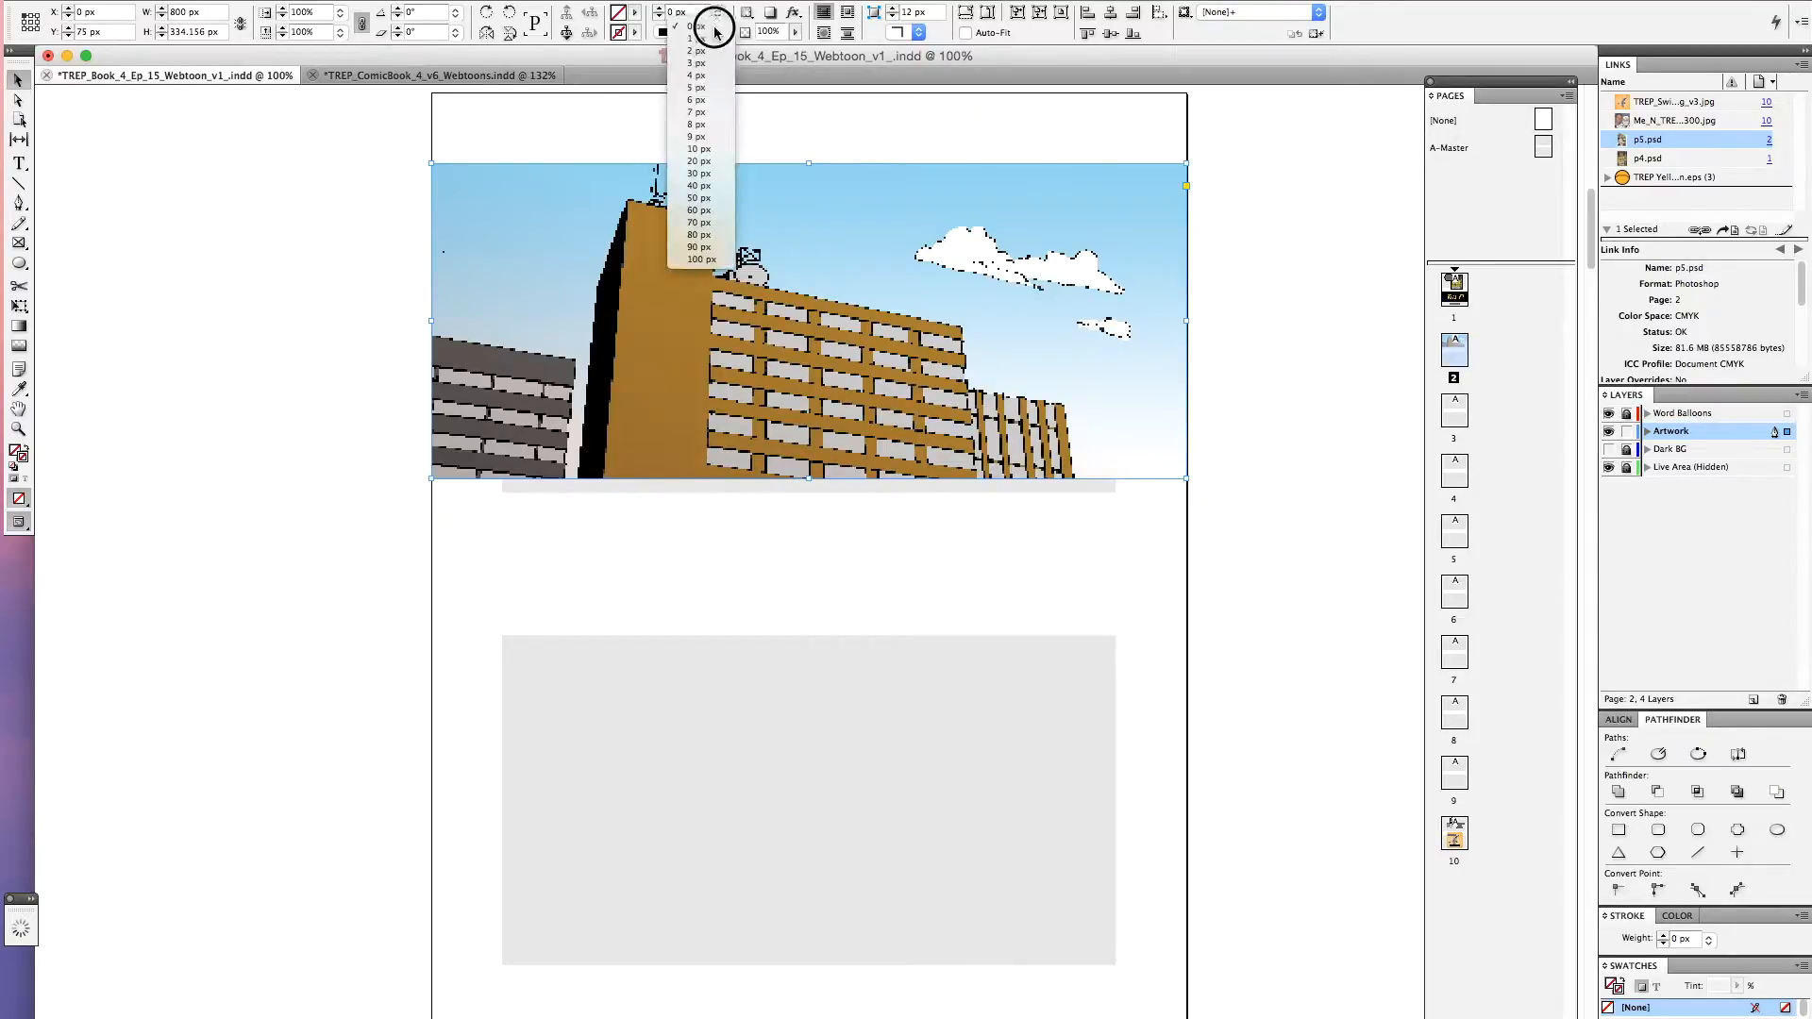
left_click(708, 66)
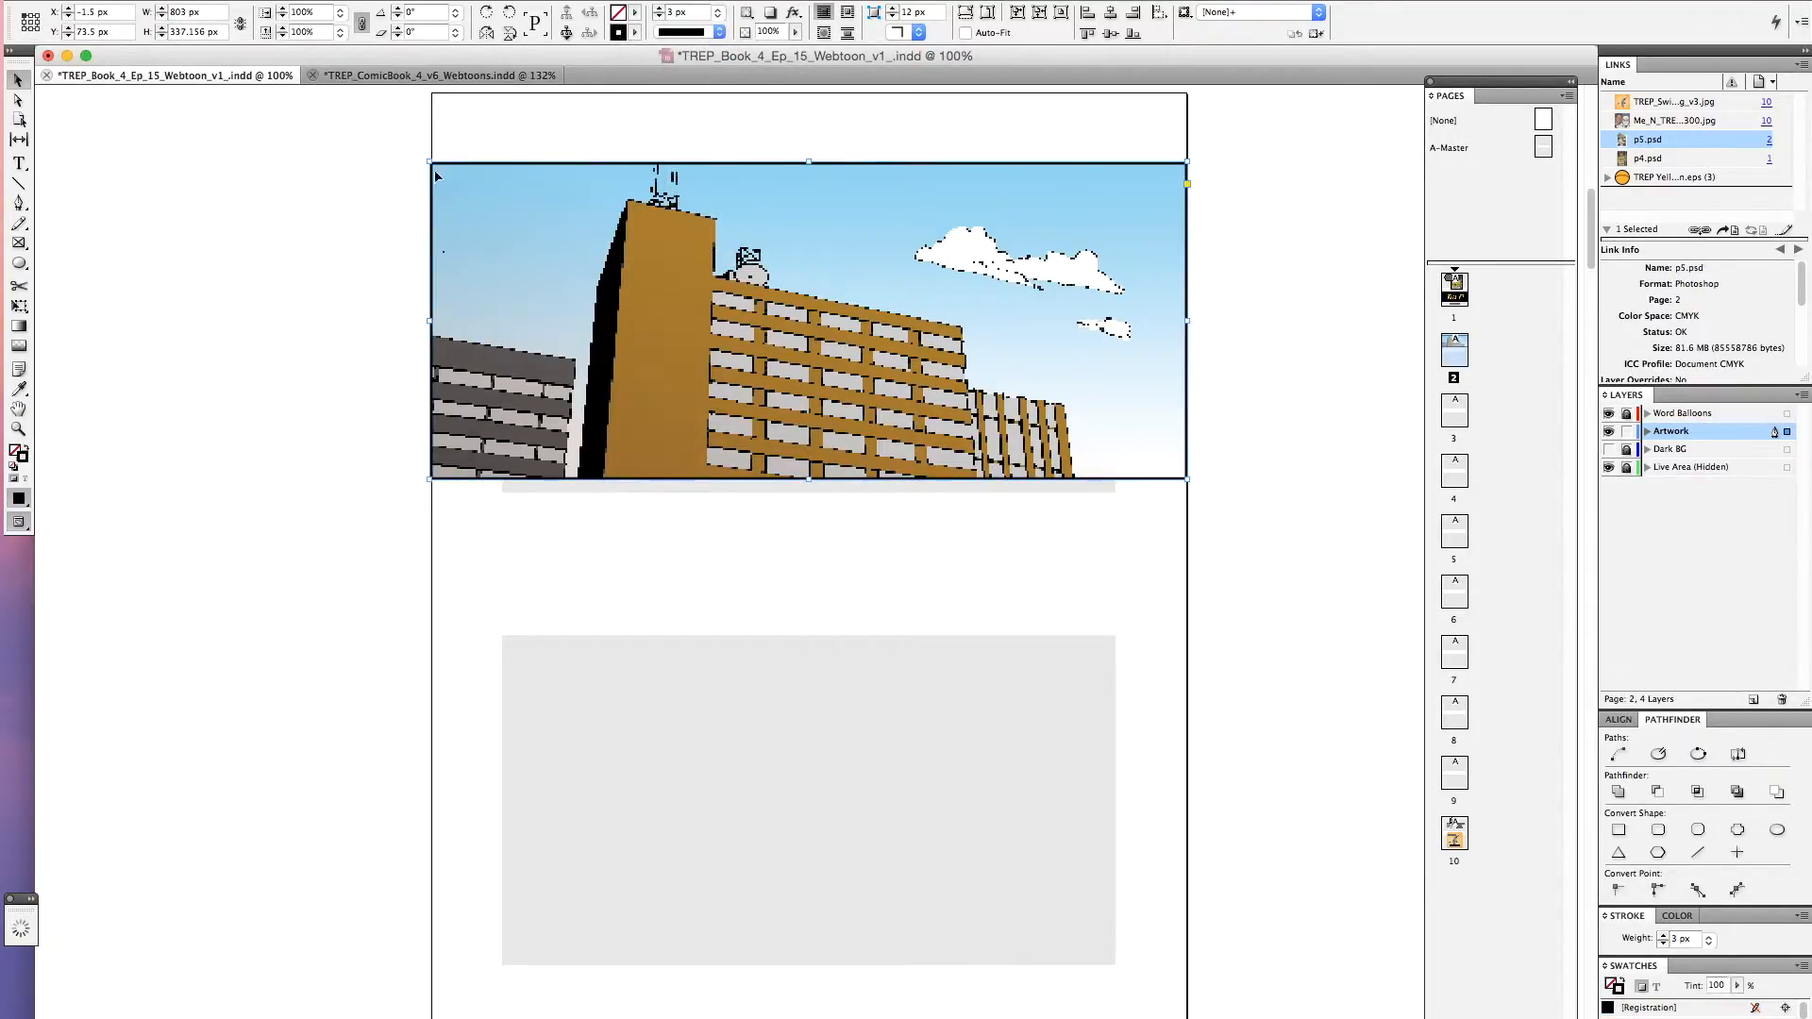
Pull in the panel's left and right edges so the stroke fits within the 800 px page width, and move it down to about Y 81 px
left_click_drag(355, 252, 562, 349)
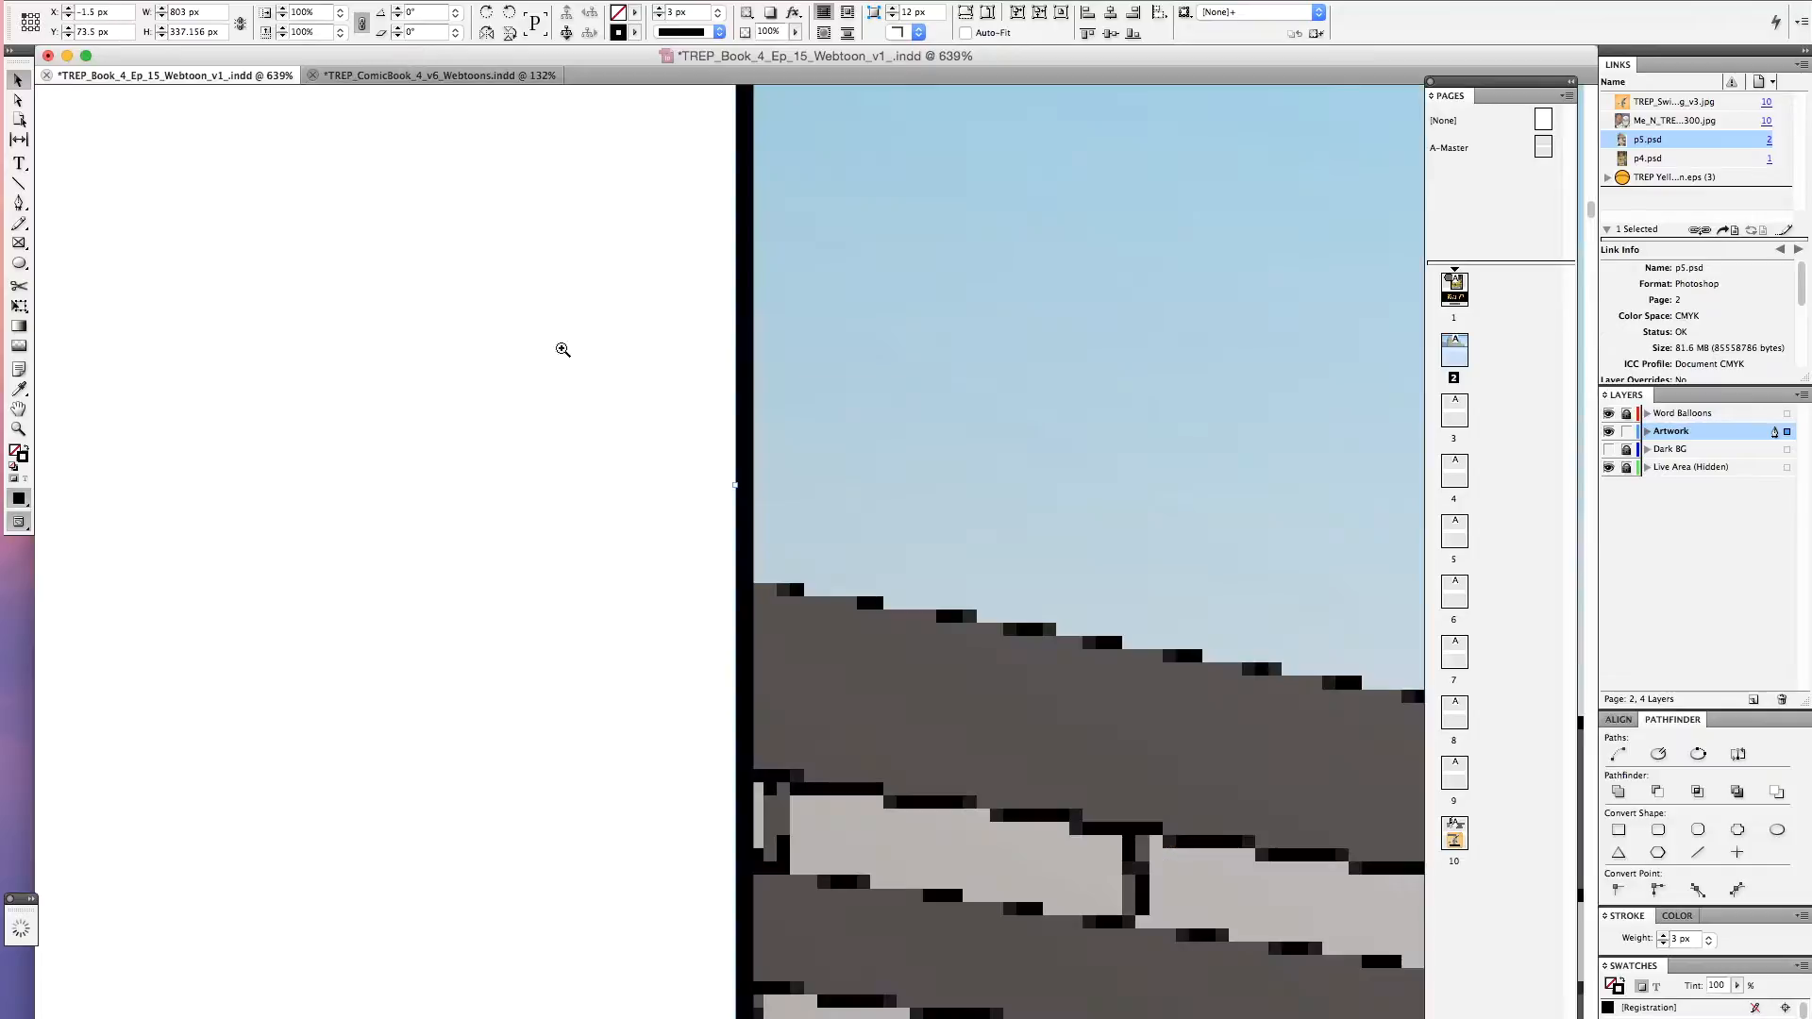
mouse_move(736, 487)
left_mouse_down()
mouse_move(765, 488)
mouse_move(744, 488)
left_mouse_up()
left_click(571, 435)
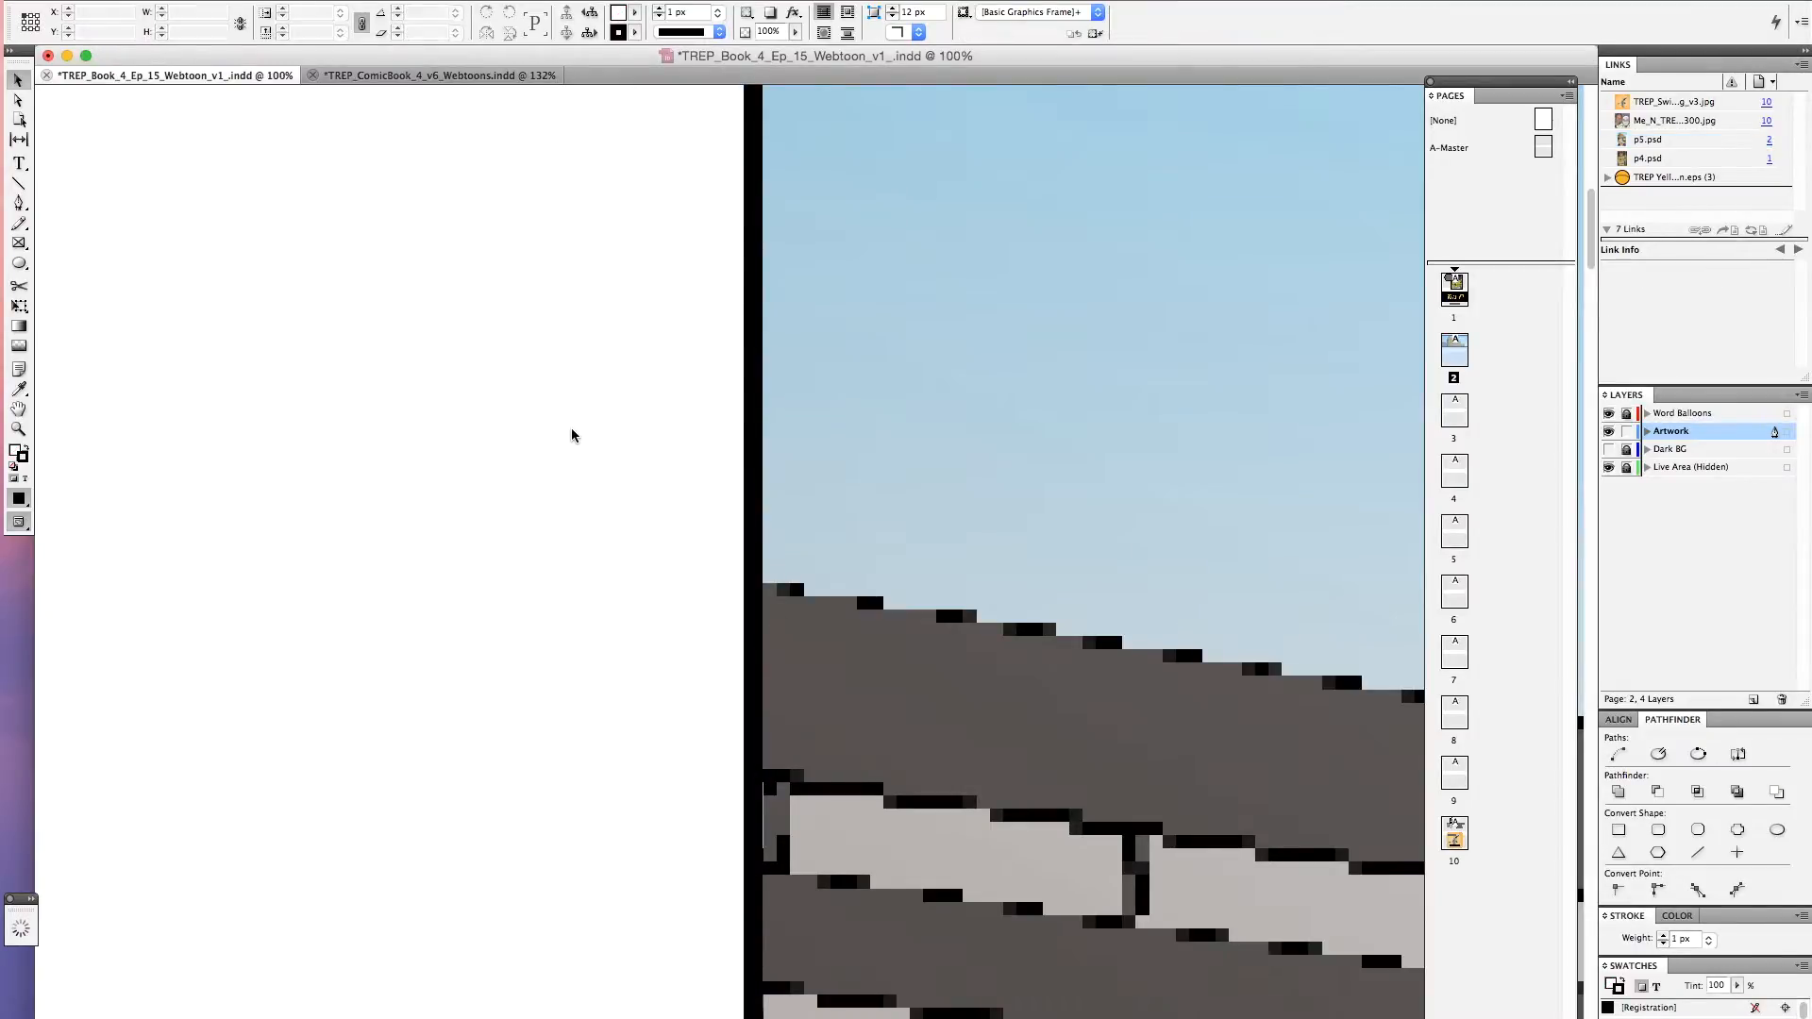
key("super+0")
left_click_drag(1256, 282, 1119, 406)
left_click_drag(969, 406, 799, 472)
left_click_drag(807, 387, 791, 388)
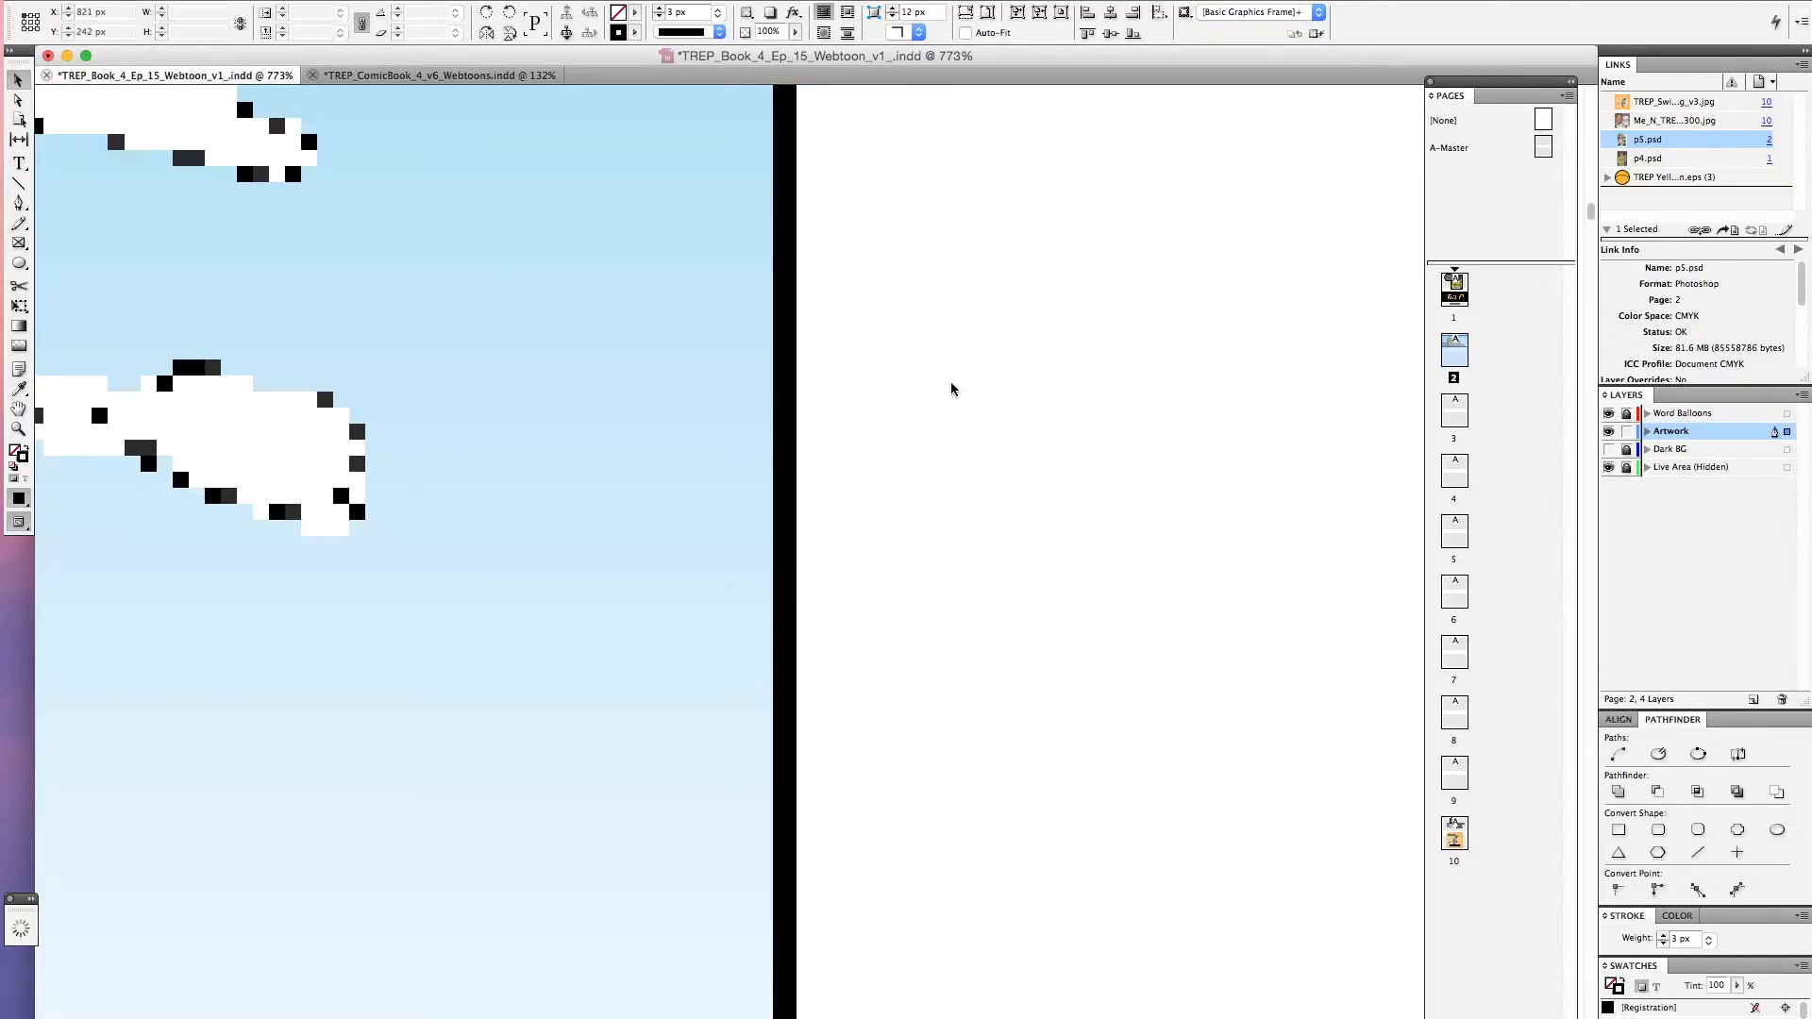
left_click(951, 388)
key("super+1")
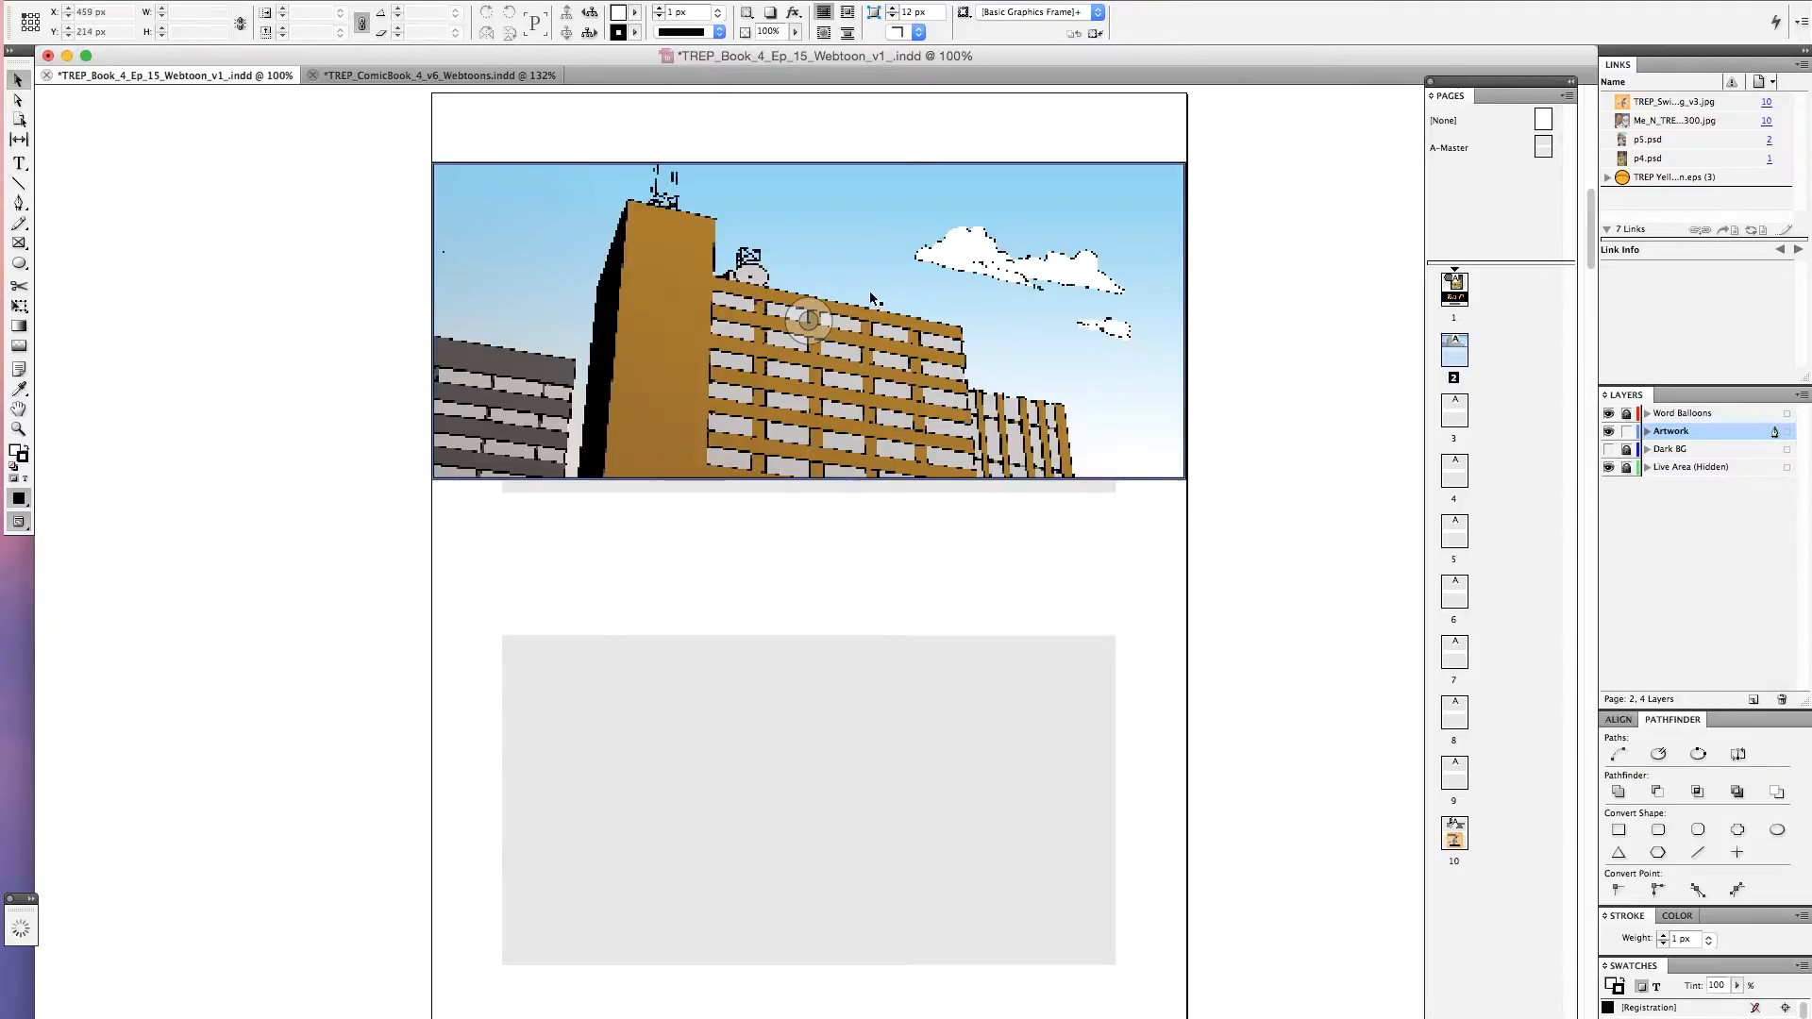
left_click_drag(881, 294, 881, 298)
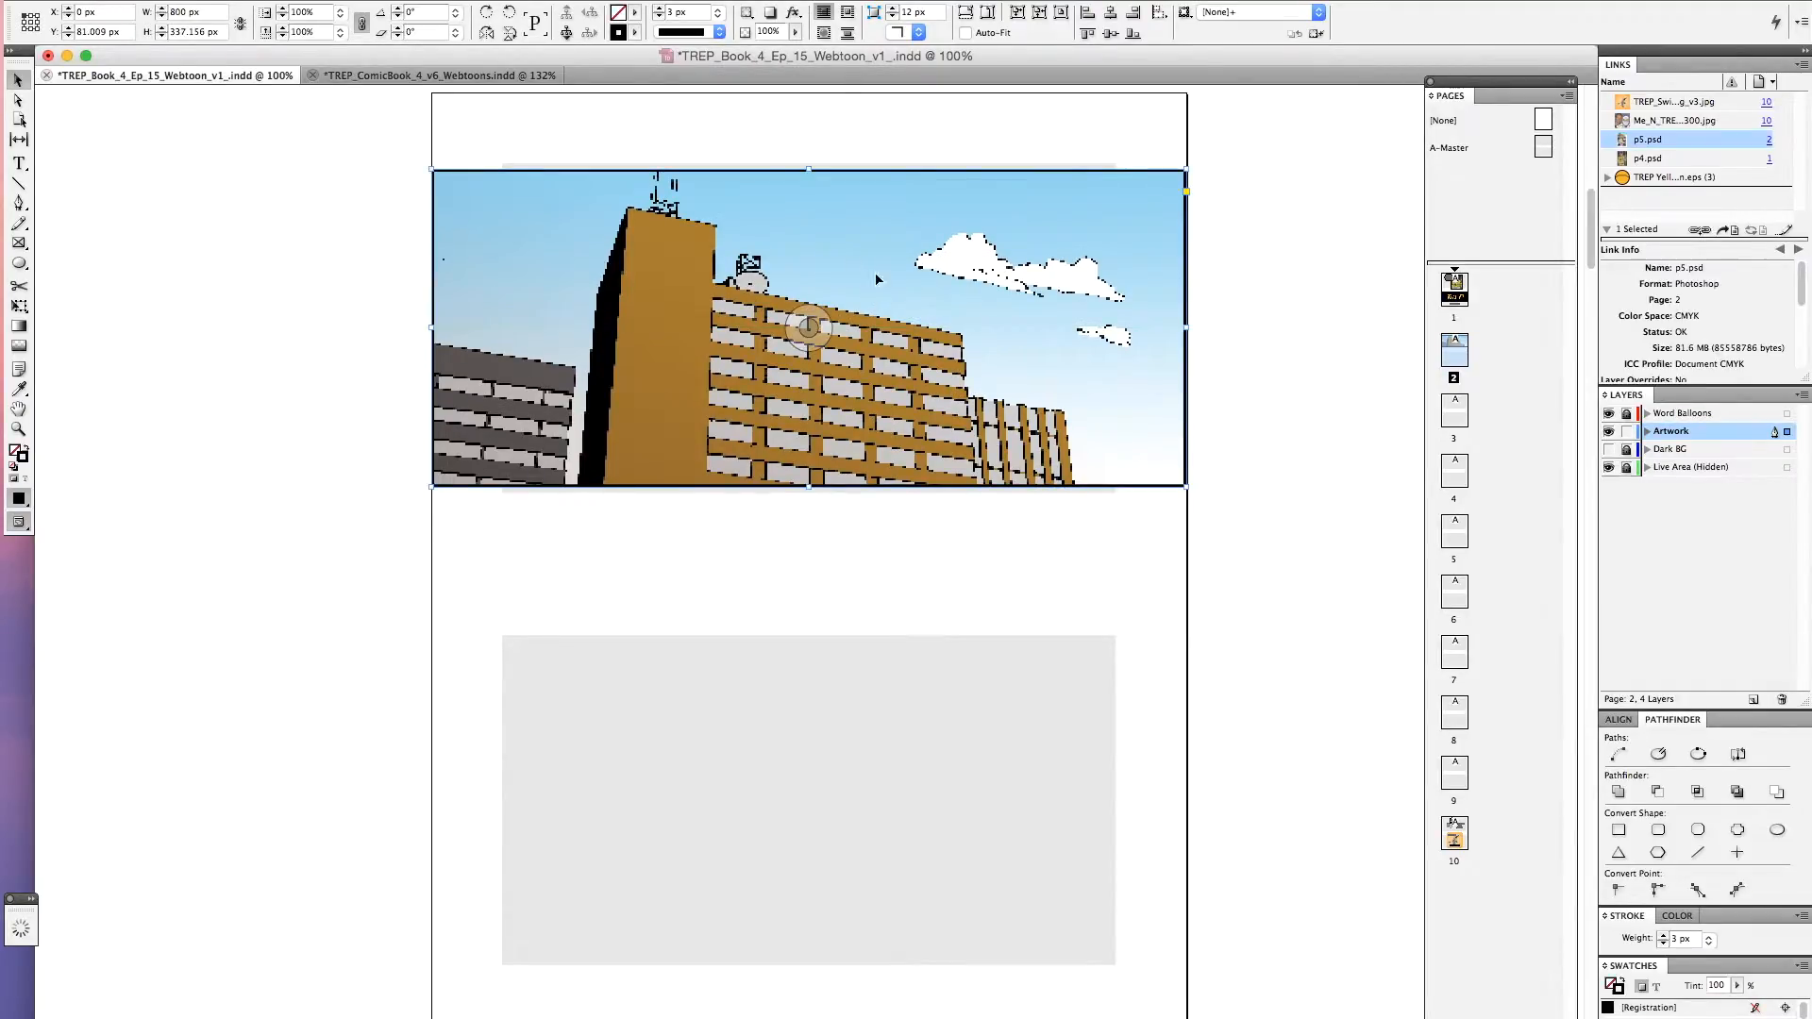
Duplicate the building panel into the lower grey box and reposition the copy's artwork inside its frame to show the lab scene
left_click(1100, 558)
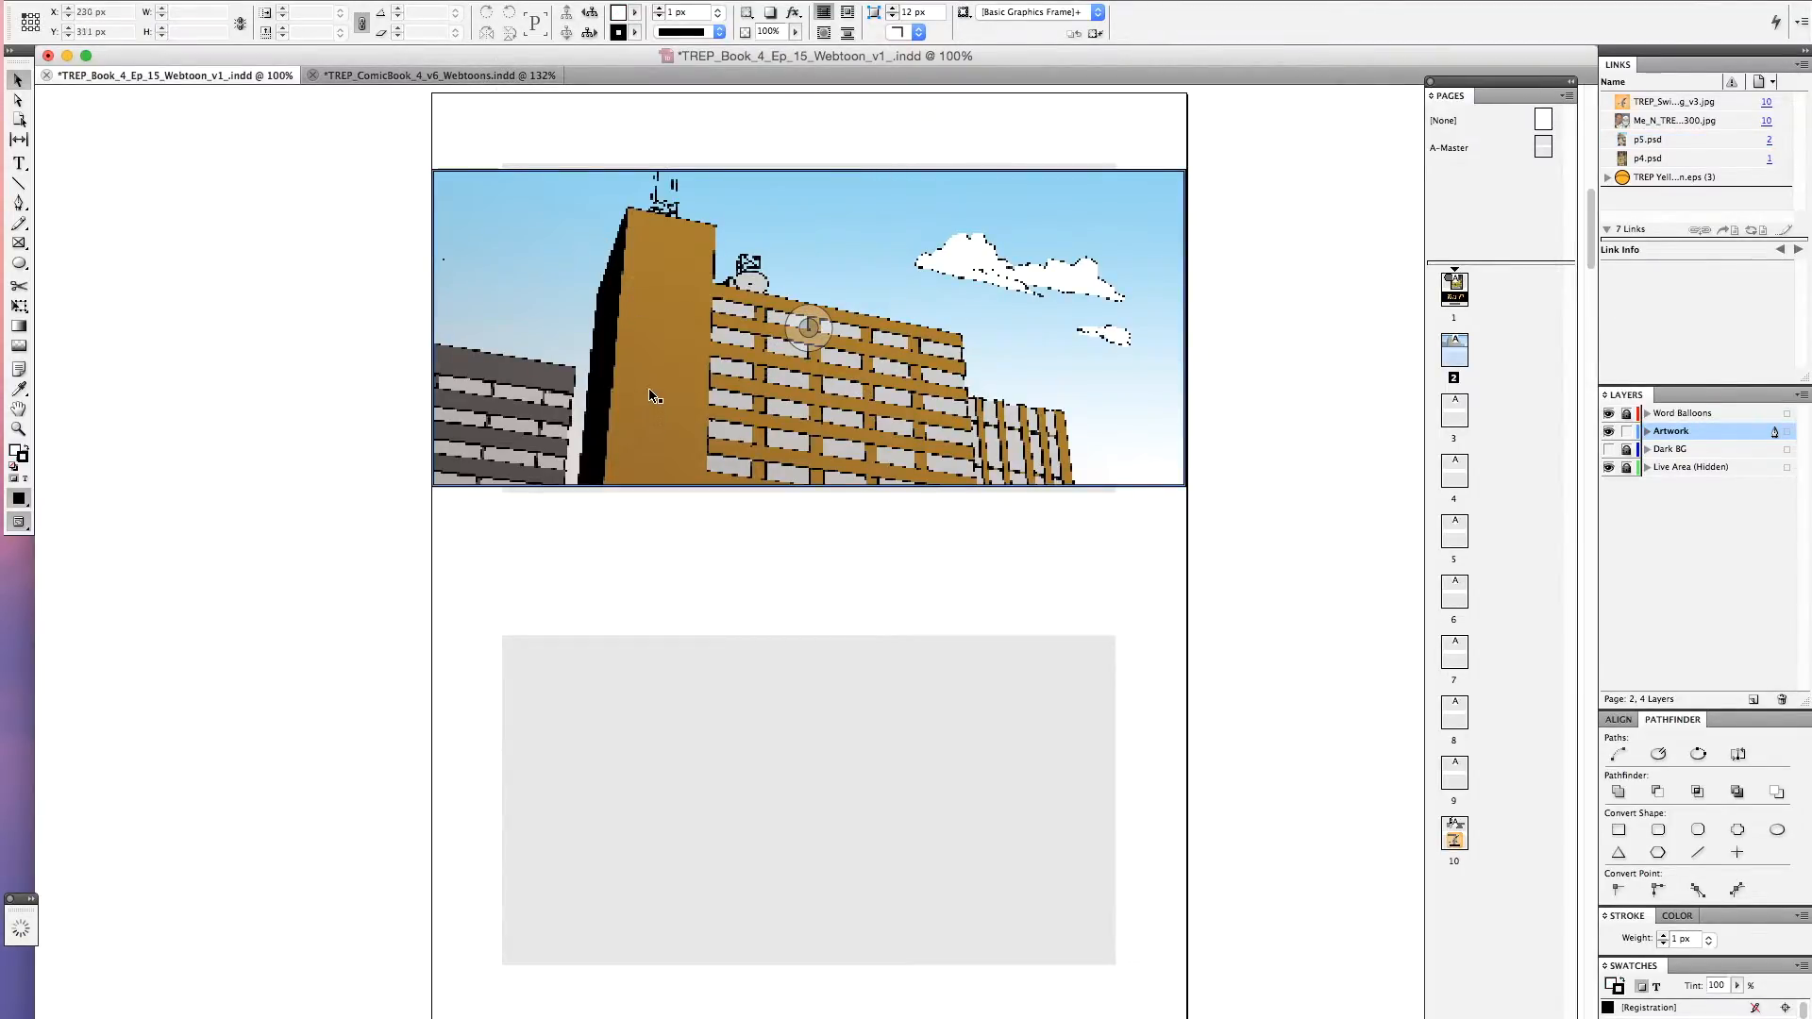
left_click_drag(654, 394, 698, 867)
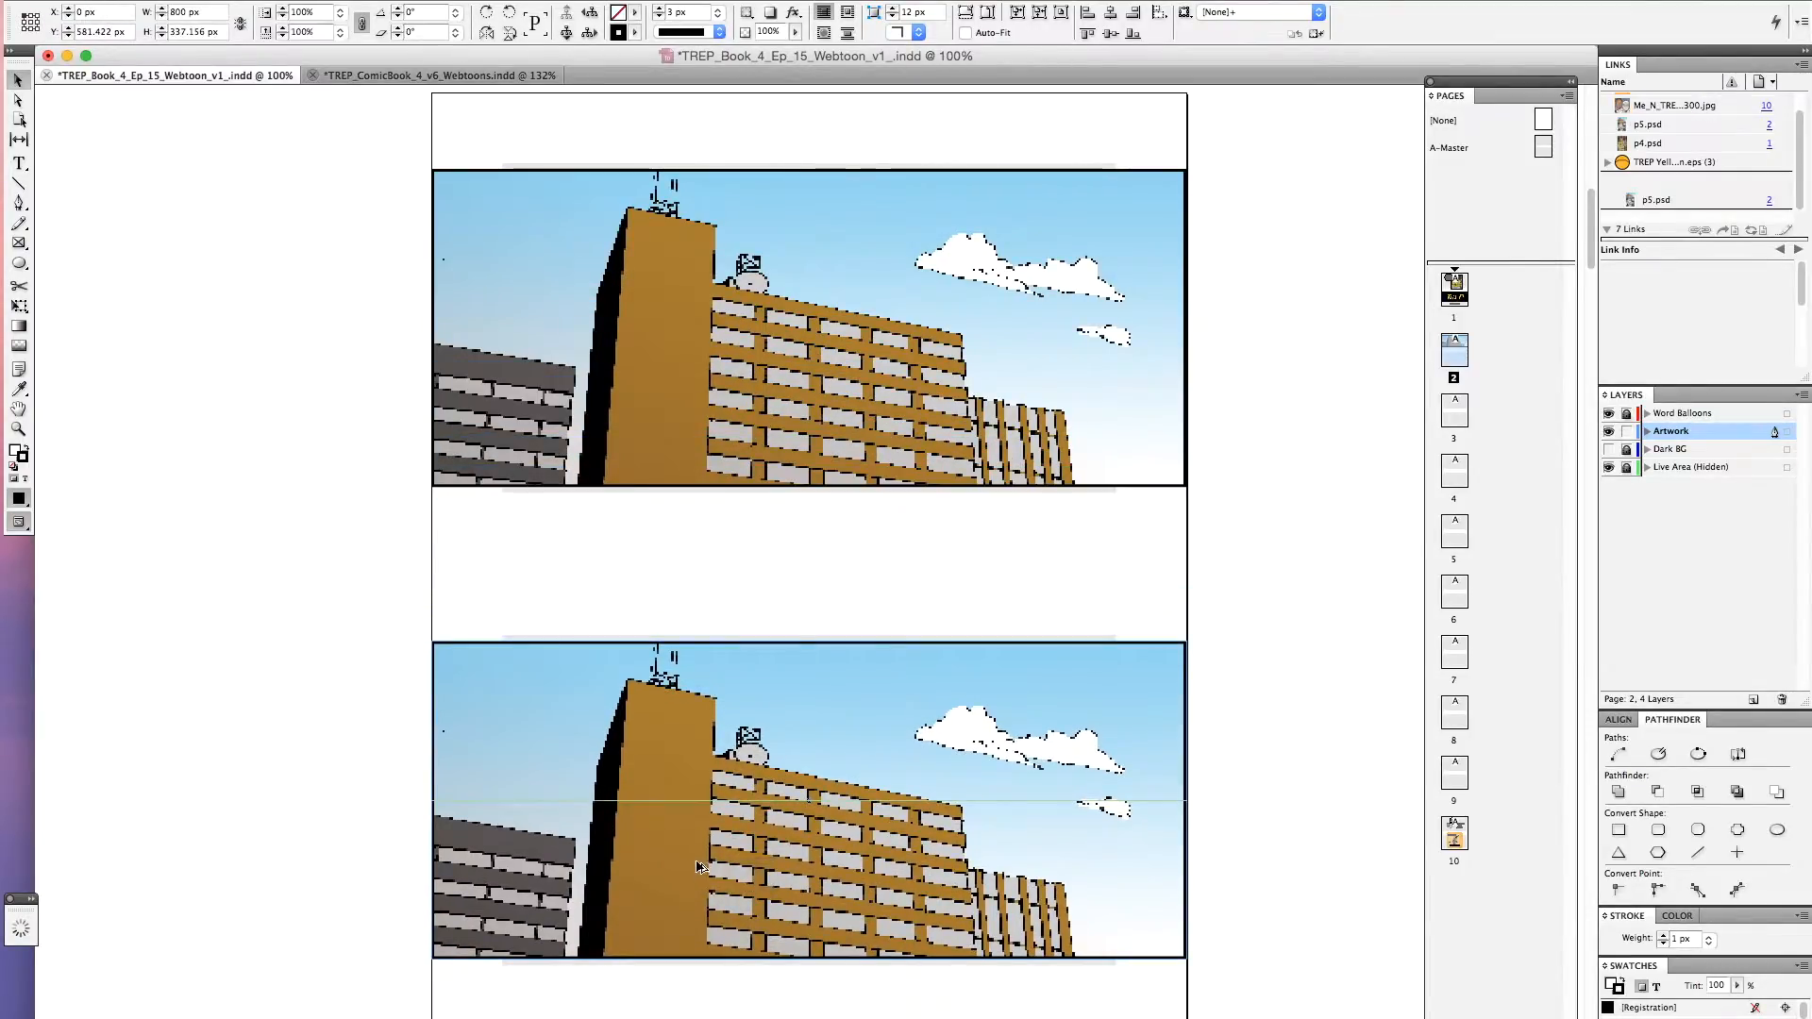
left_click(21, 100)
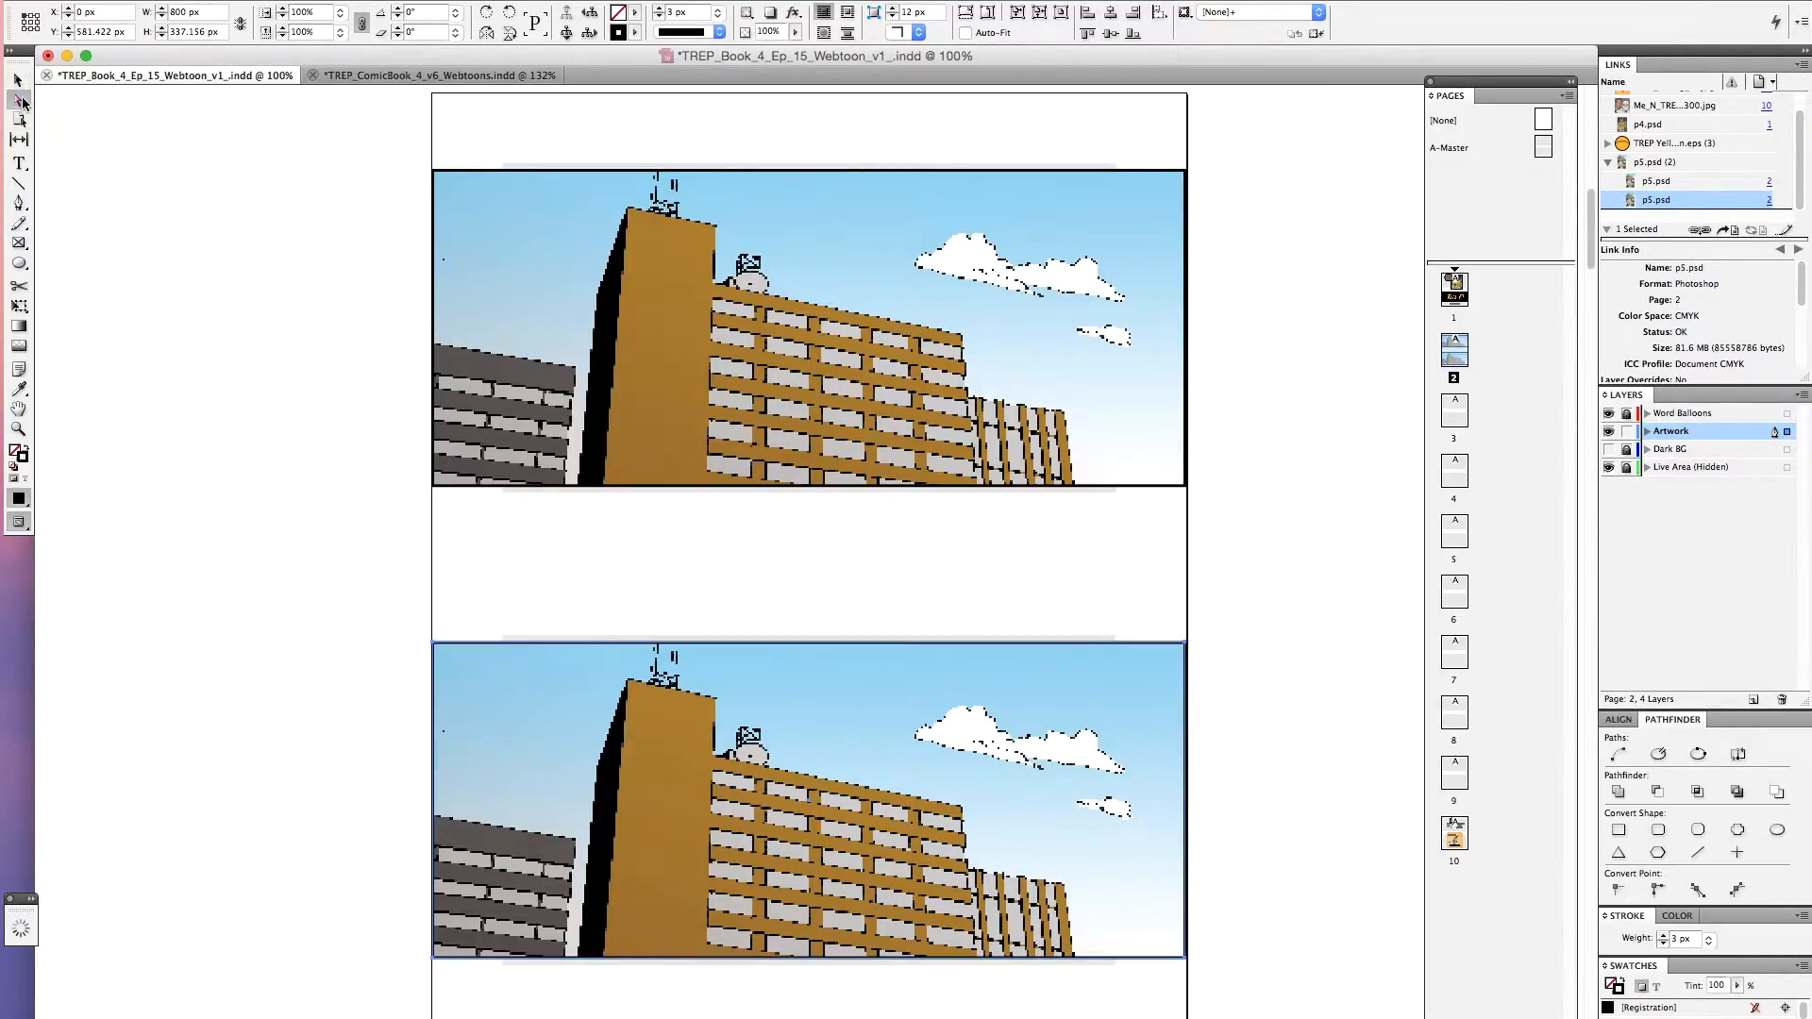
left_click_drag(628, 719, 644, 383)
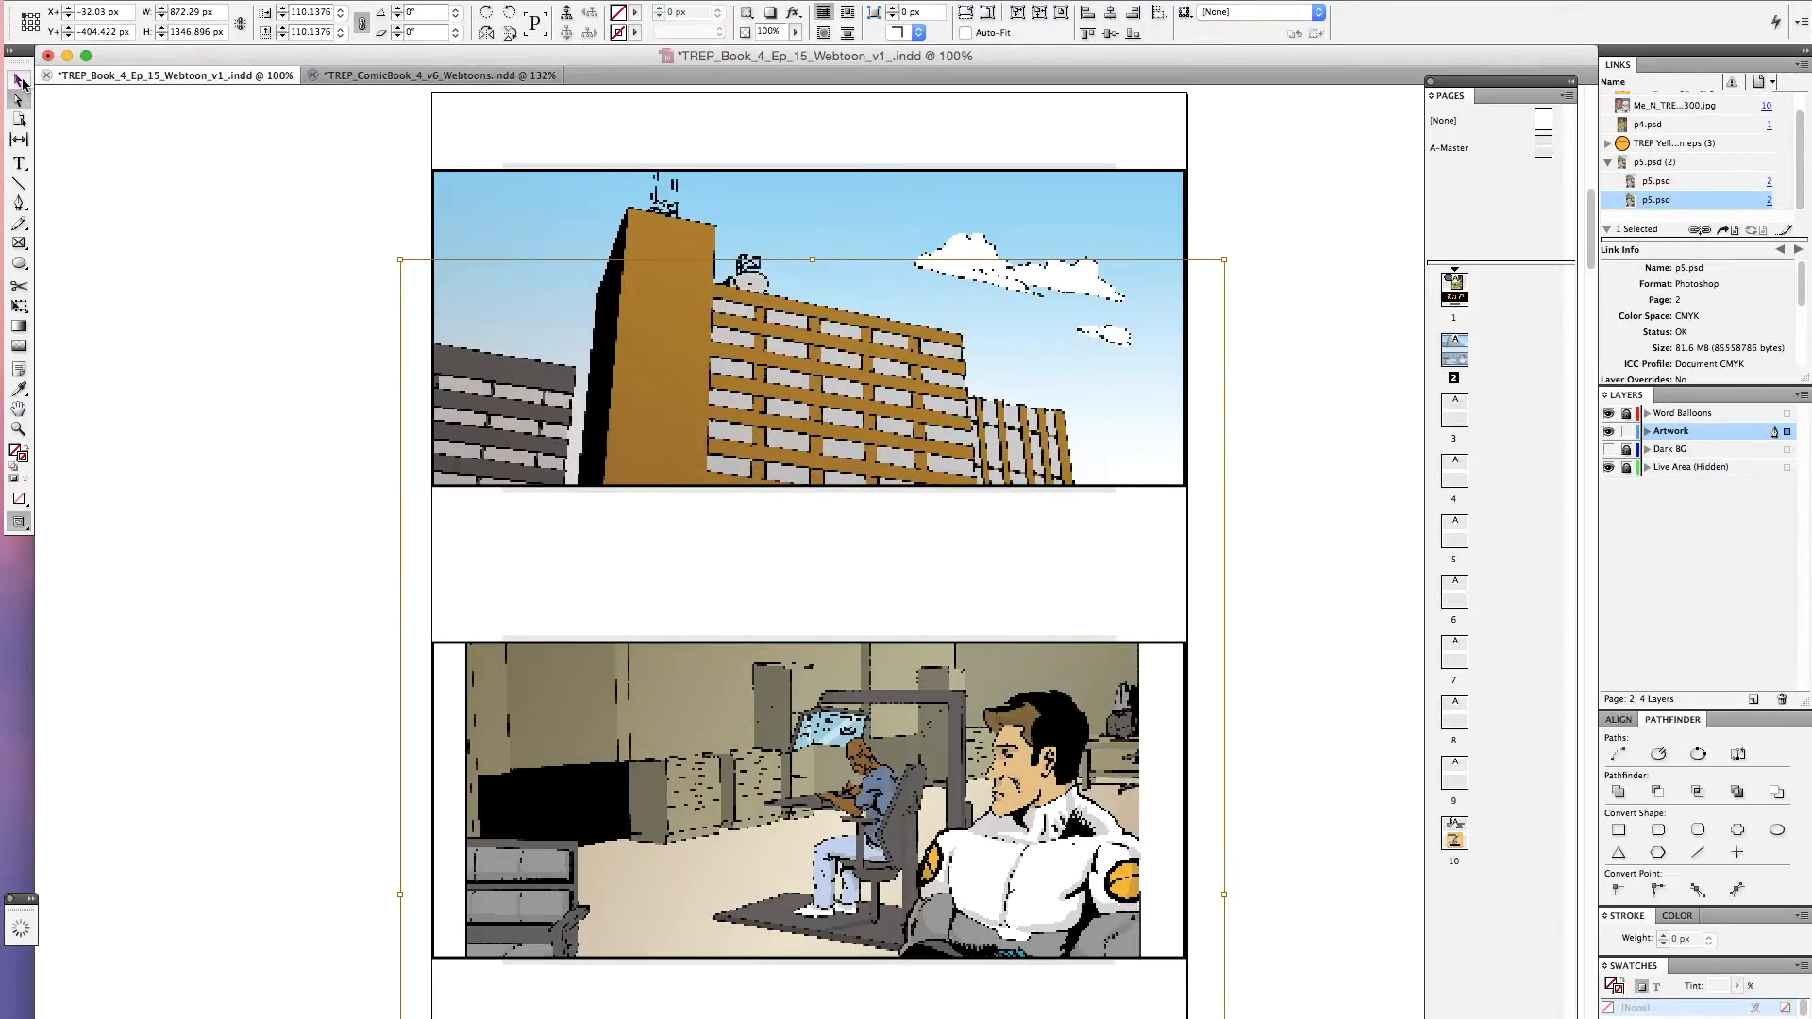
Crop the duplicate's frame to the lab scene, about 712 x 442 px, and place it at X 75, Y 575 px
left_click(19, 82)
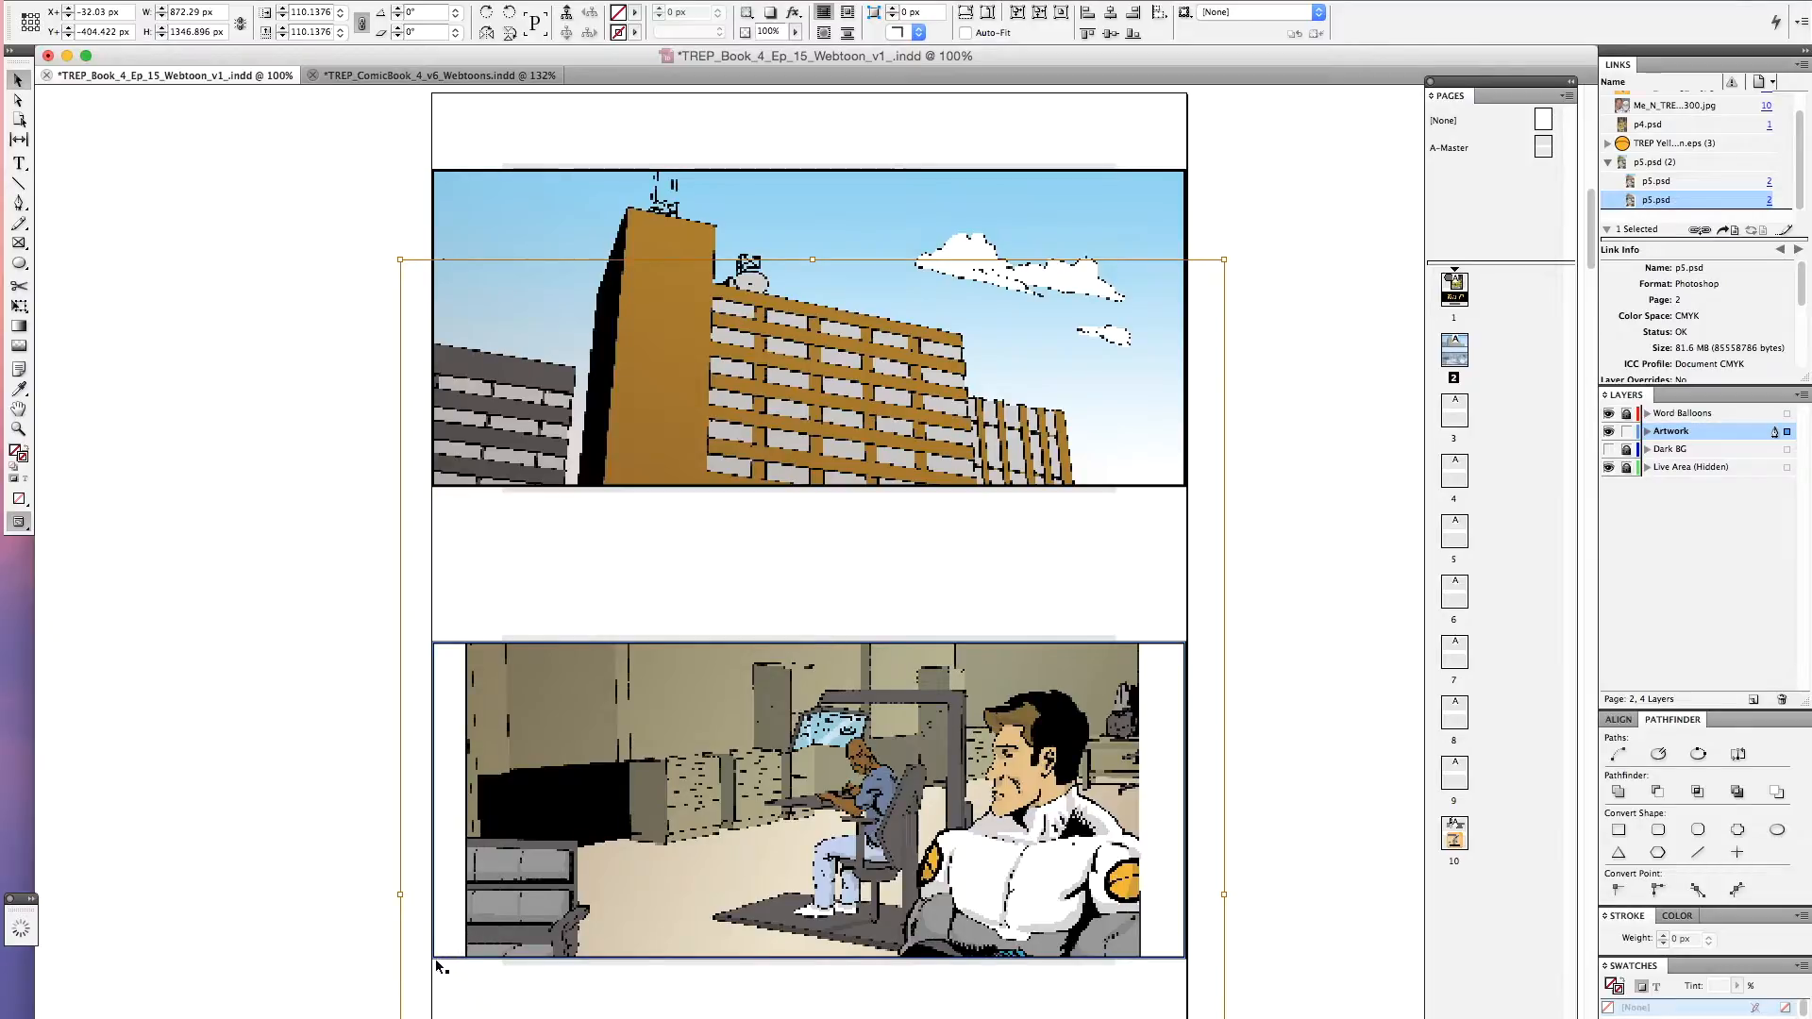
left_click(383, 915)
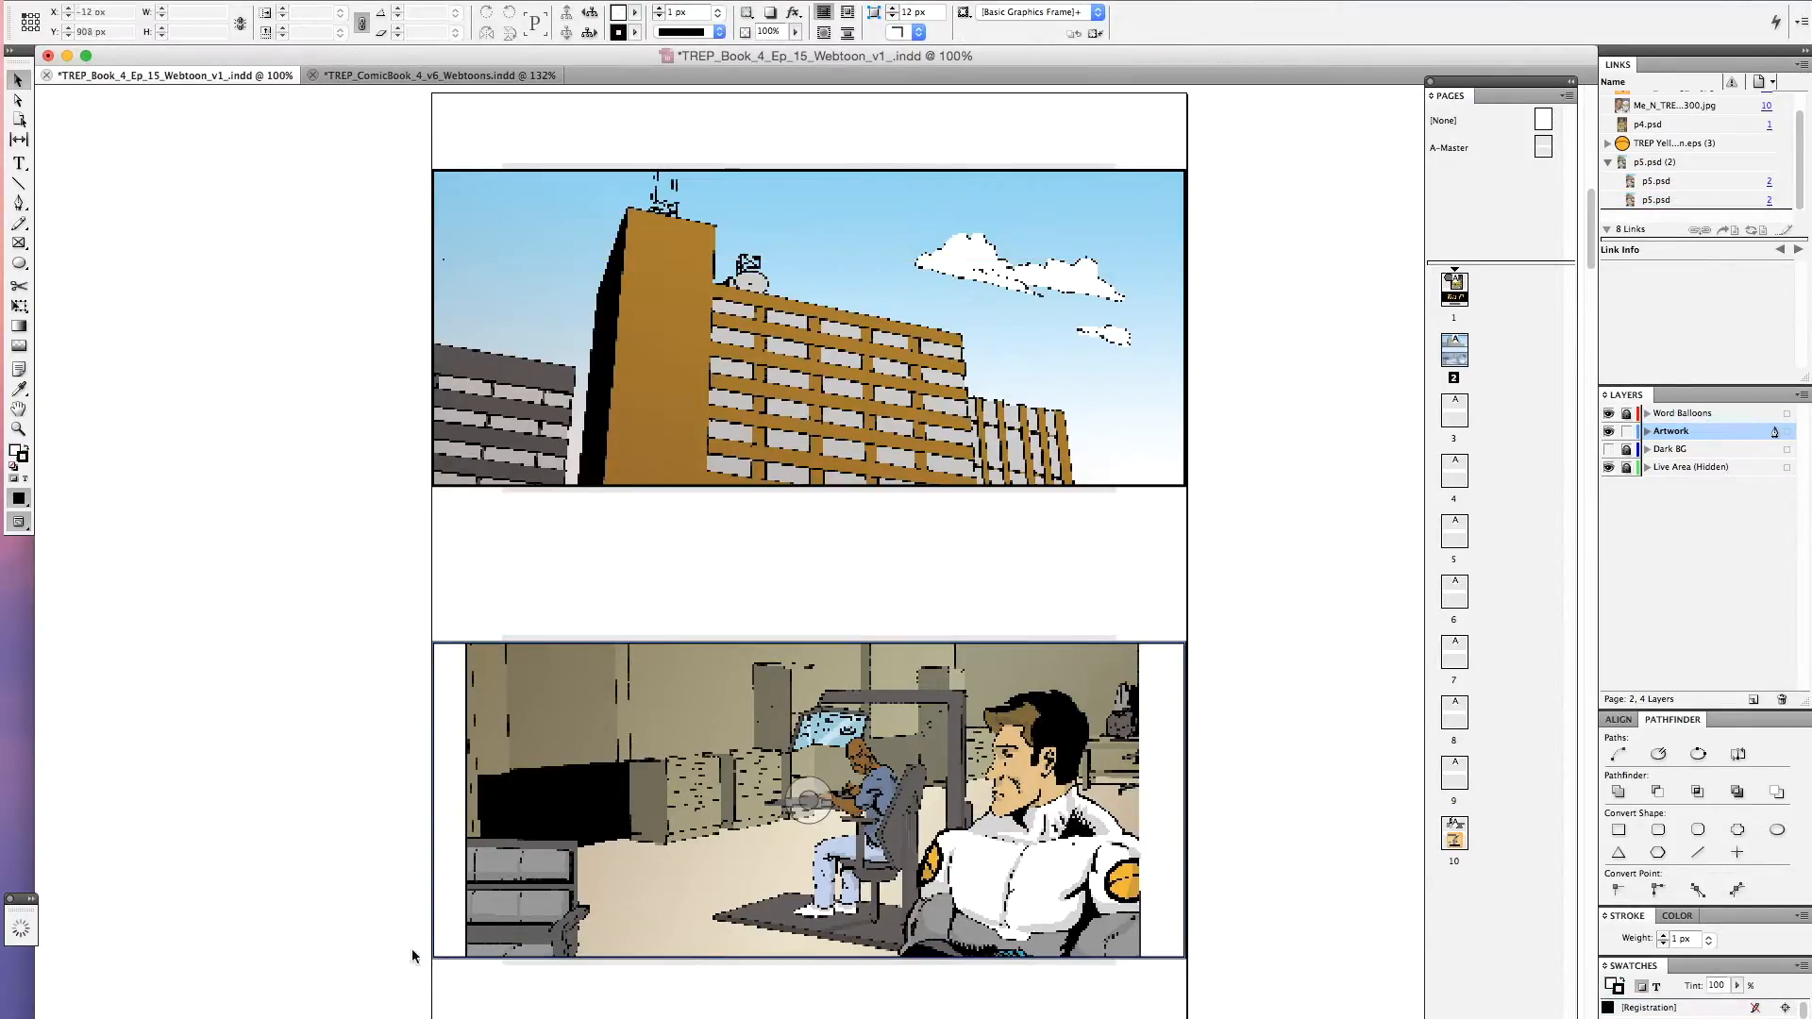
left_click(422, 947)
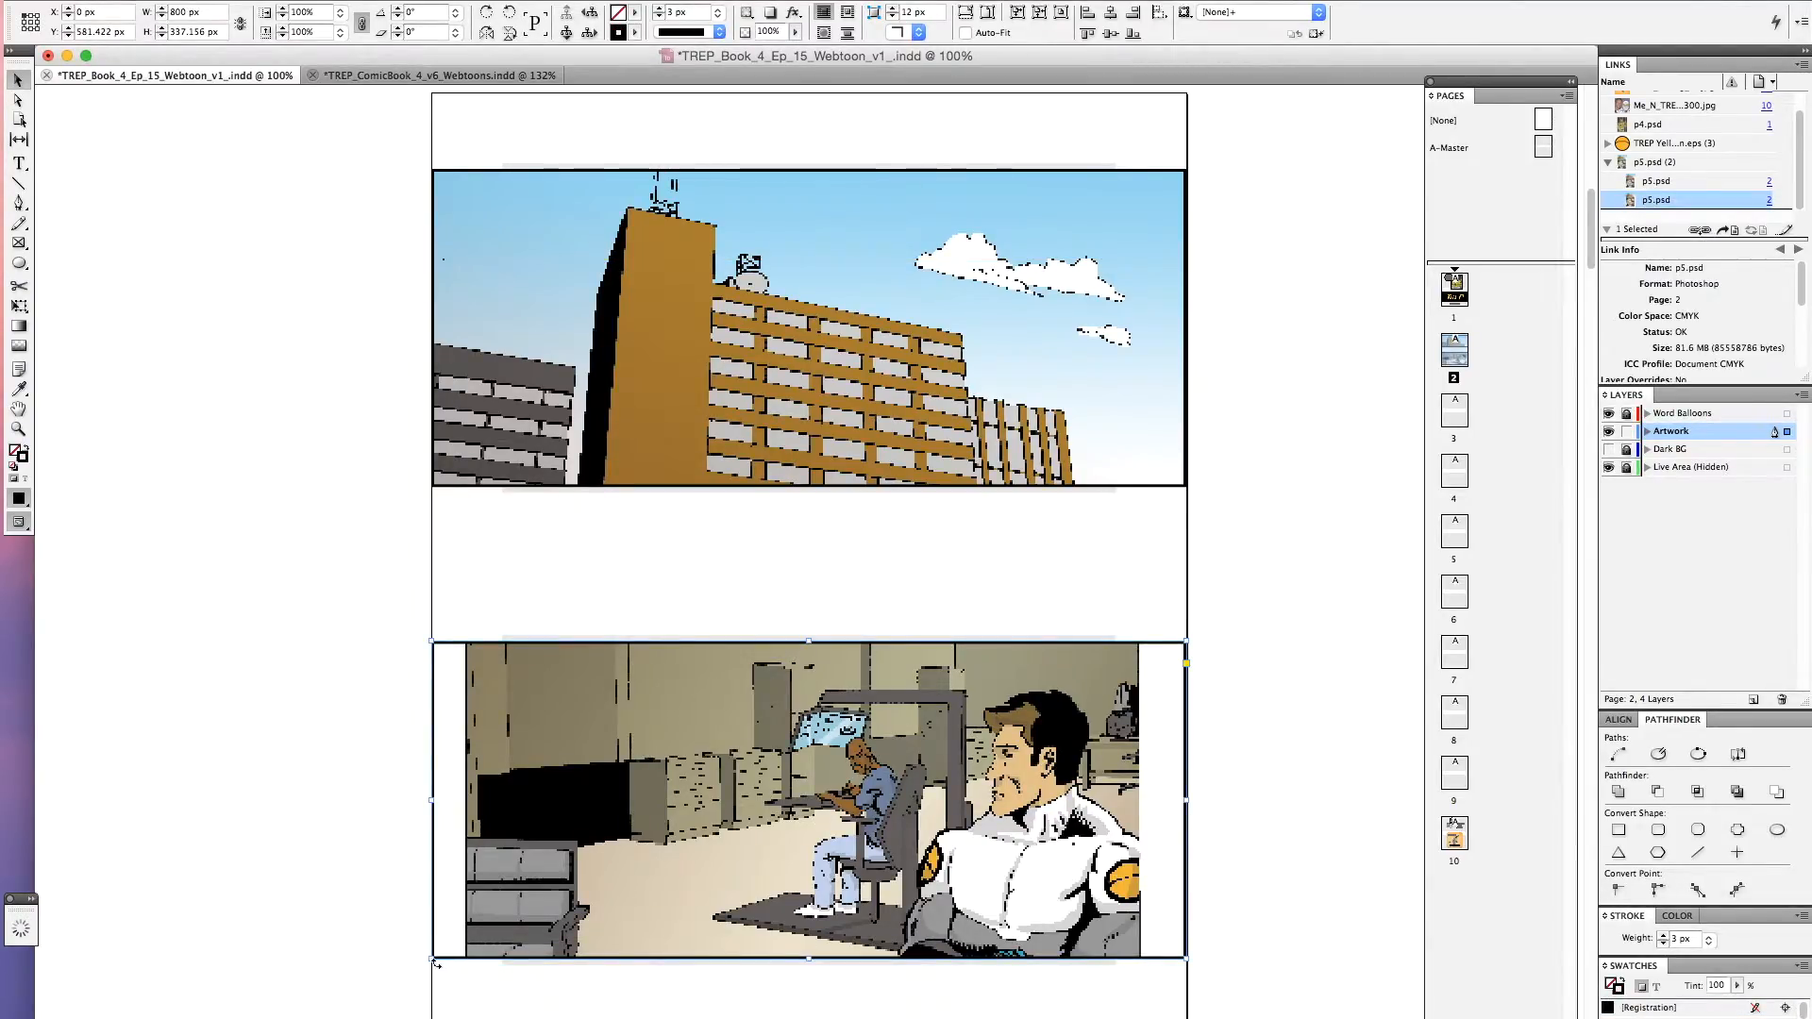
left_click_drag(431, 959, 476, 1018)
scroll(553, 870, "down", 5)
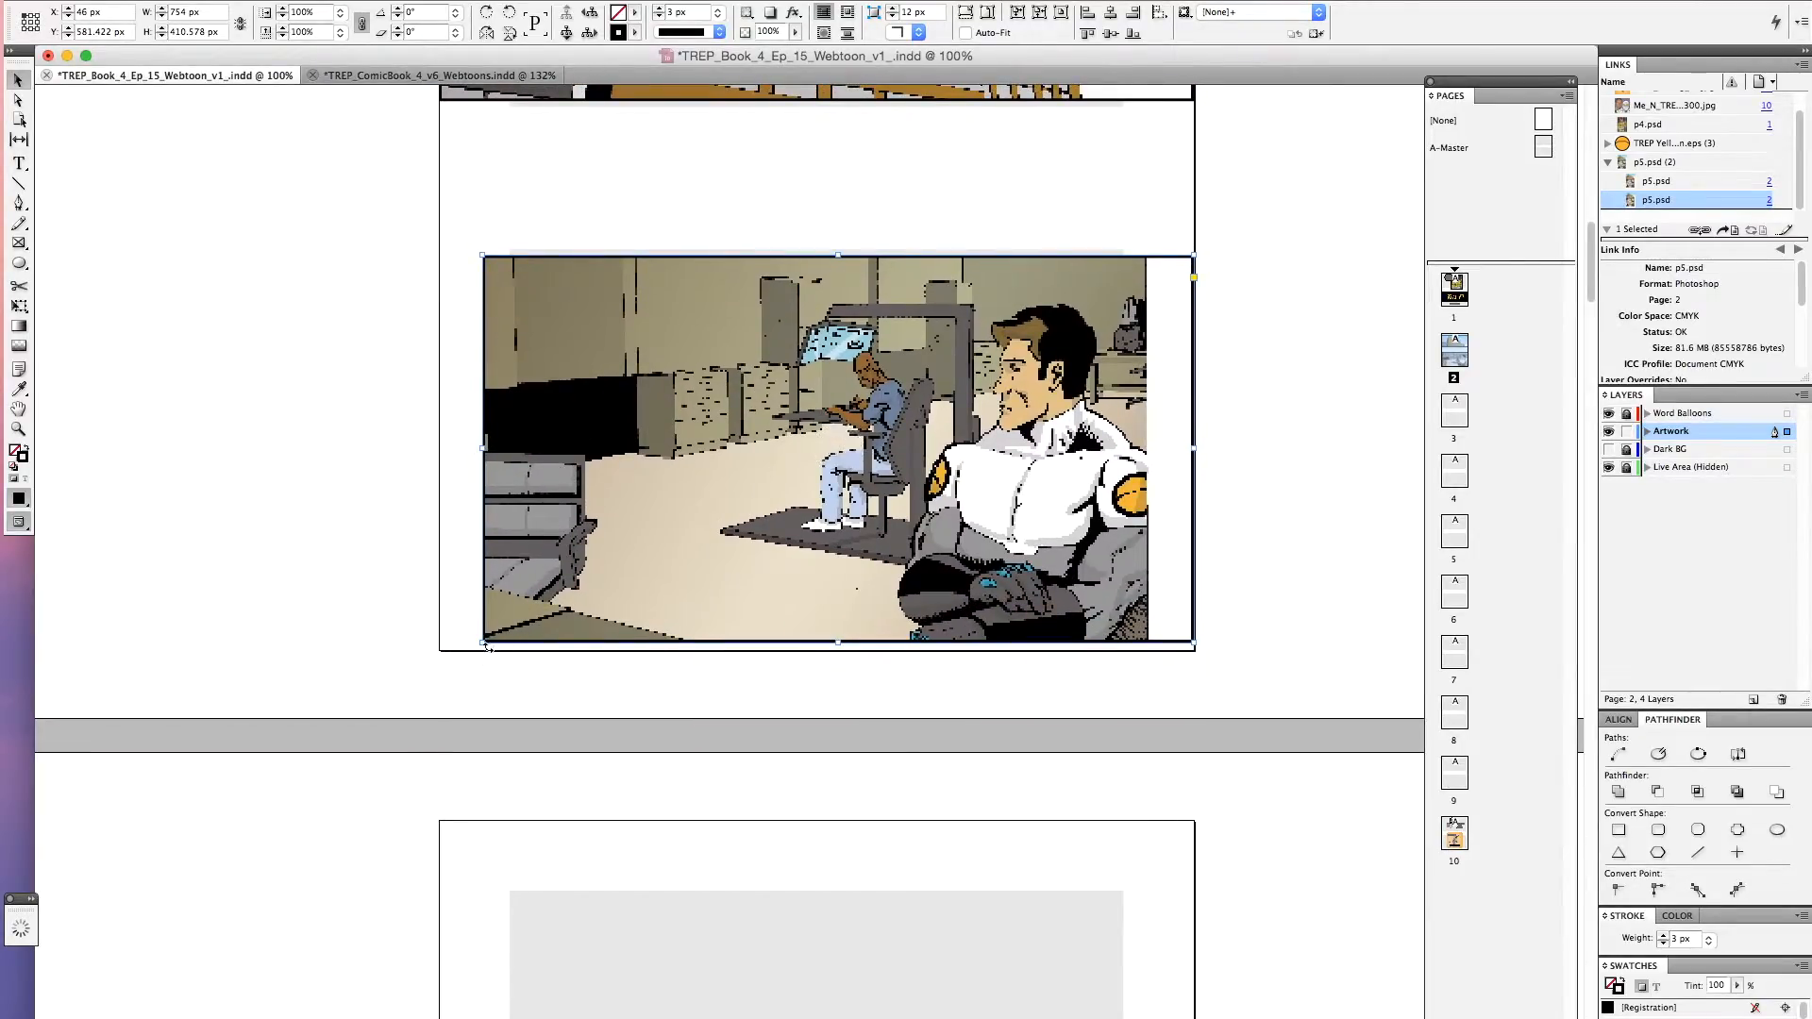
left_click_drag(481, 646, 475, 672)
left_click_drag(1194, 464, 1146, 468)
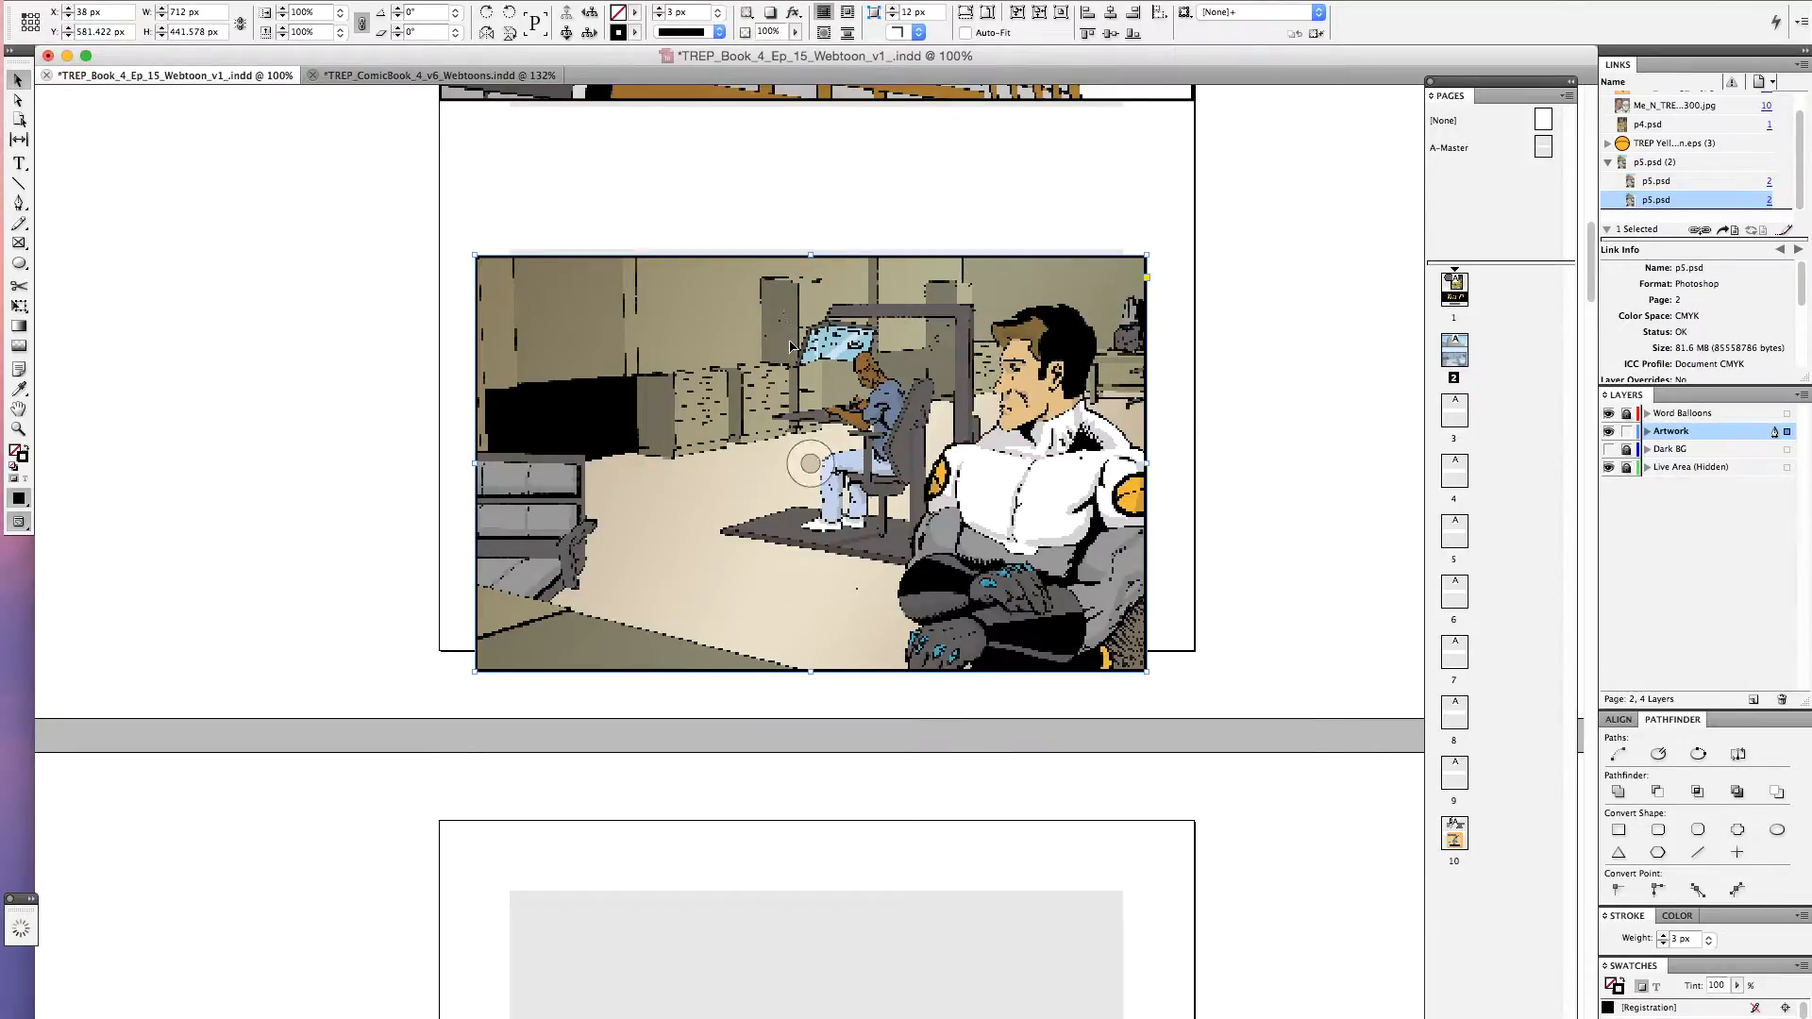
mouse_move(756, 361)
left_mouse_down()
mouse_move(798, 390)
mouse_move(791, 356)
left_mouse_up()
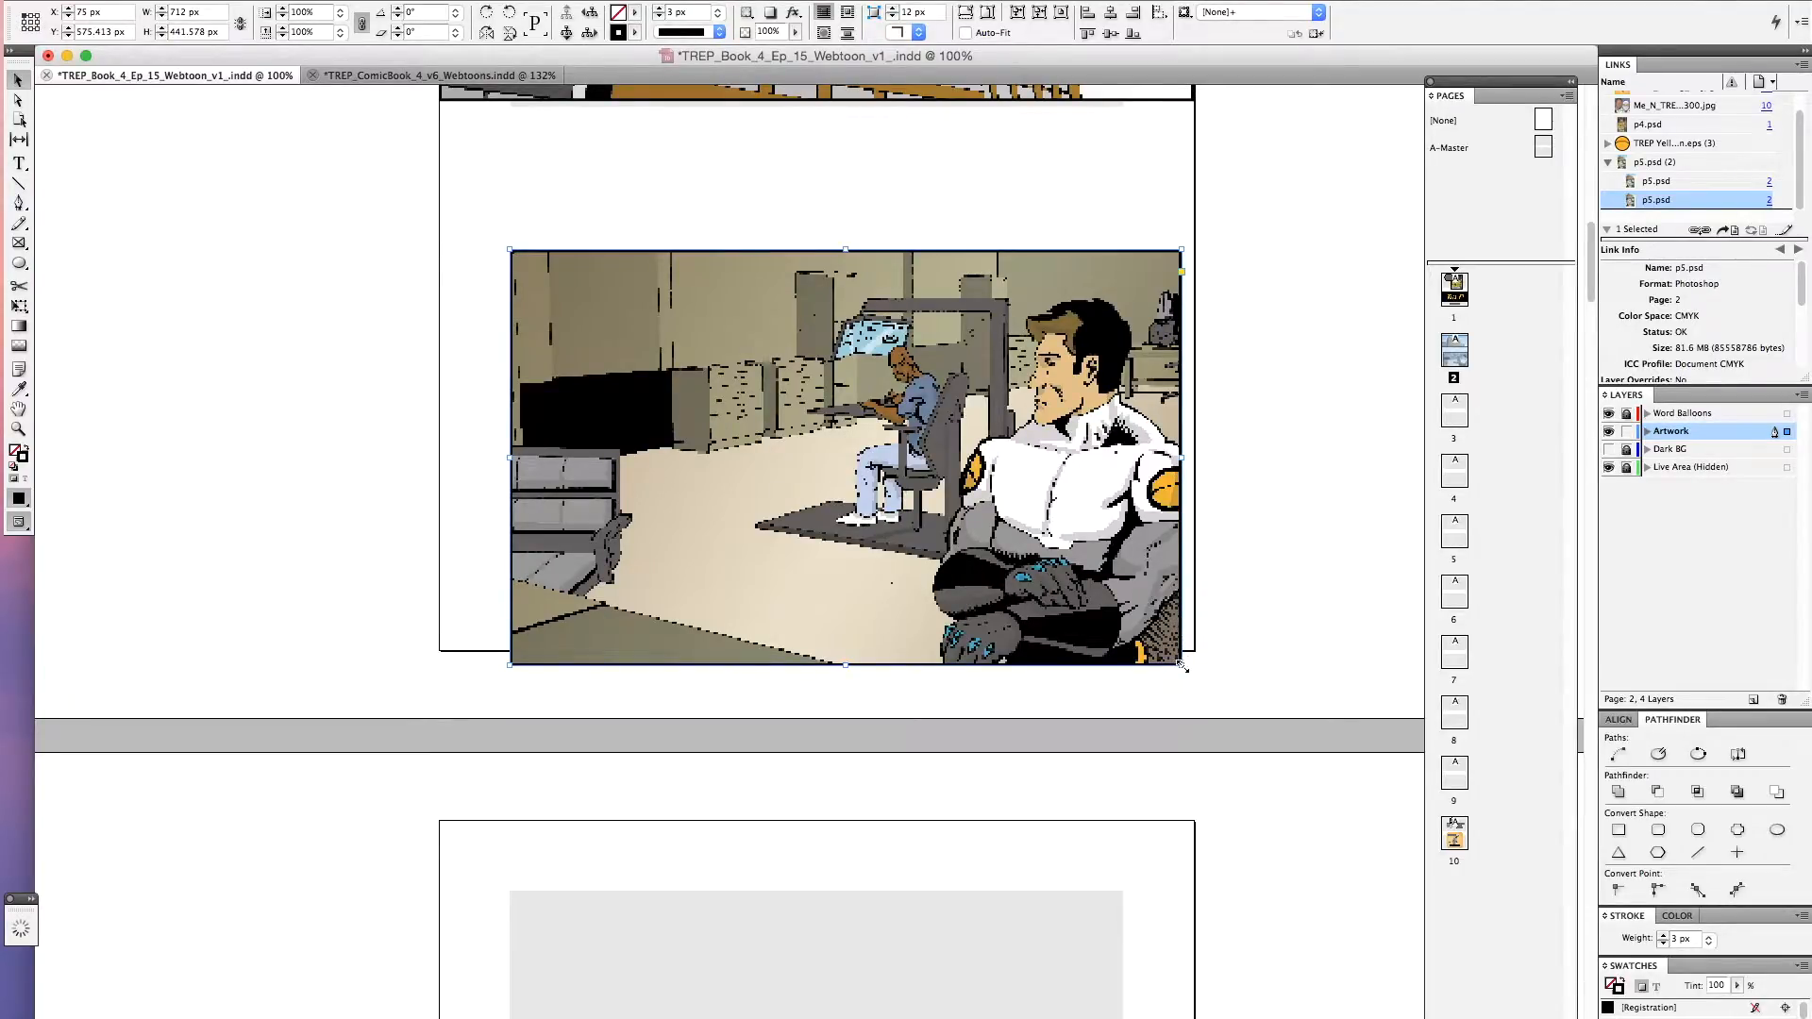
left_click_drag(1181, 666, 1038, 533)
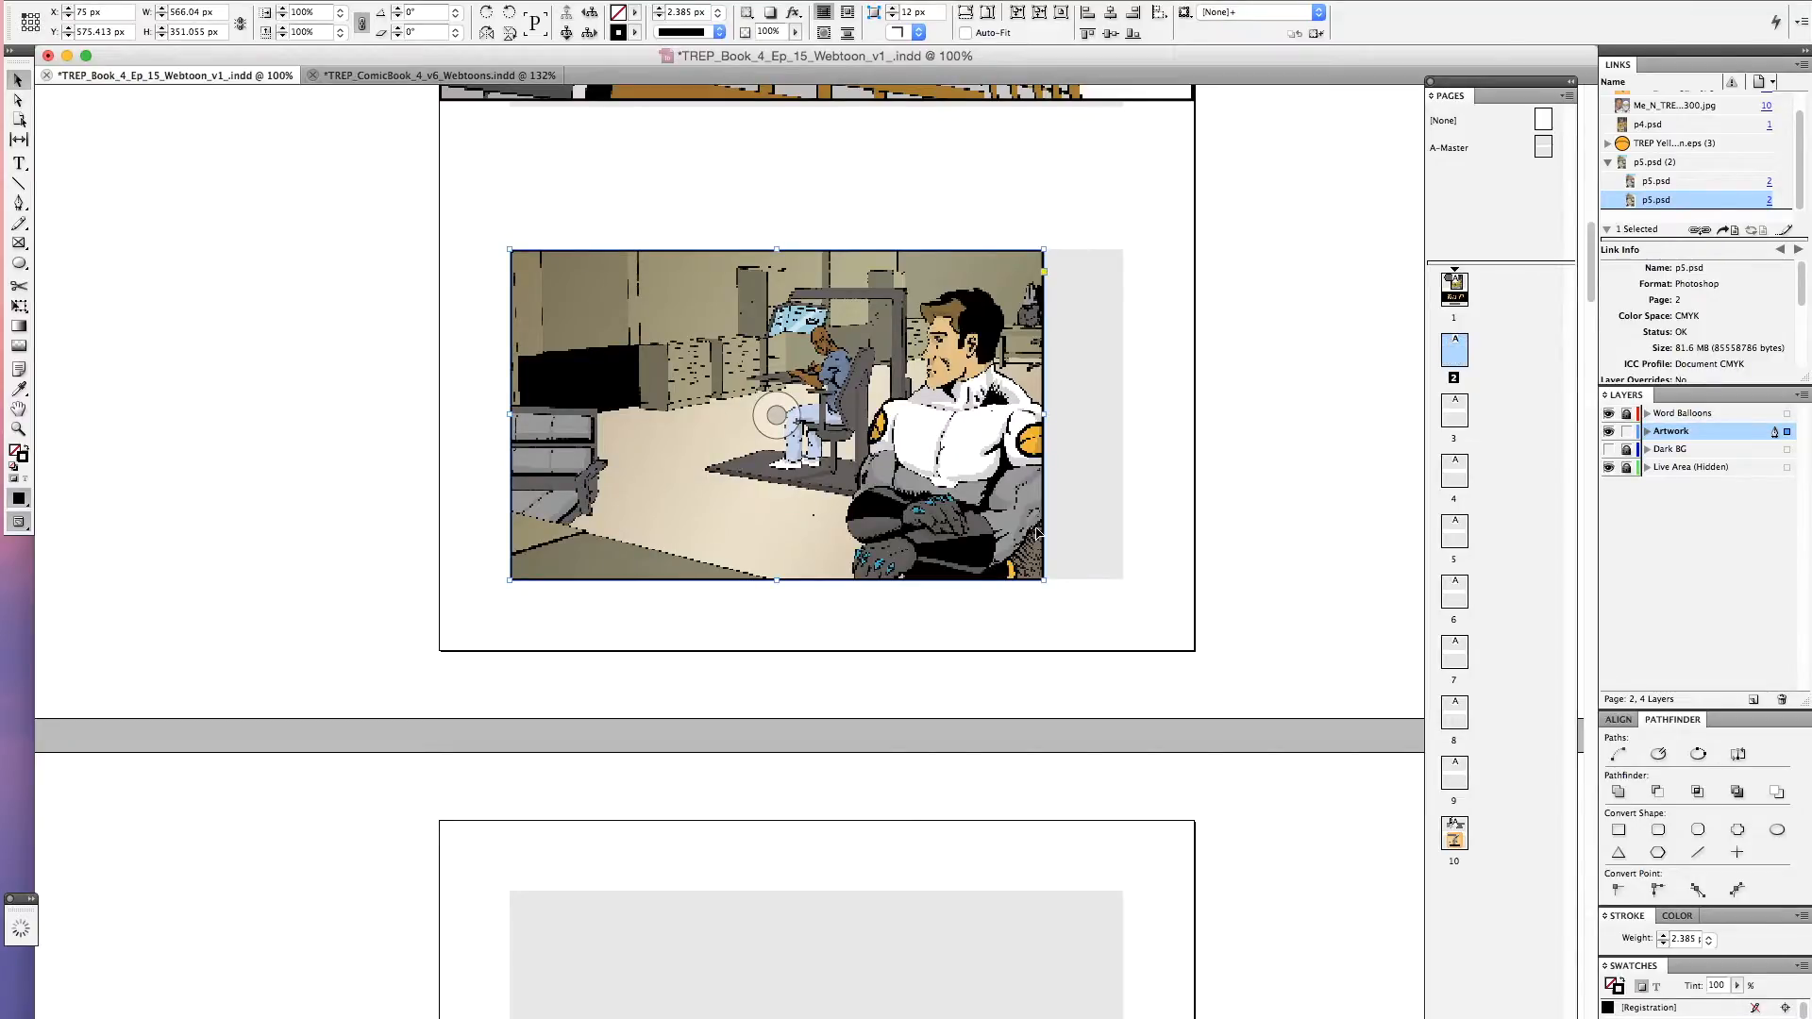
key("super+z")
left_click_drag(1183, 665, 1009, 516)
key("super+z")
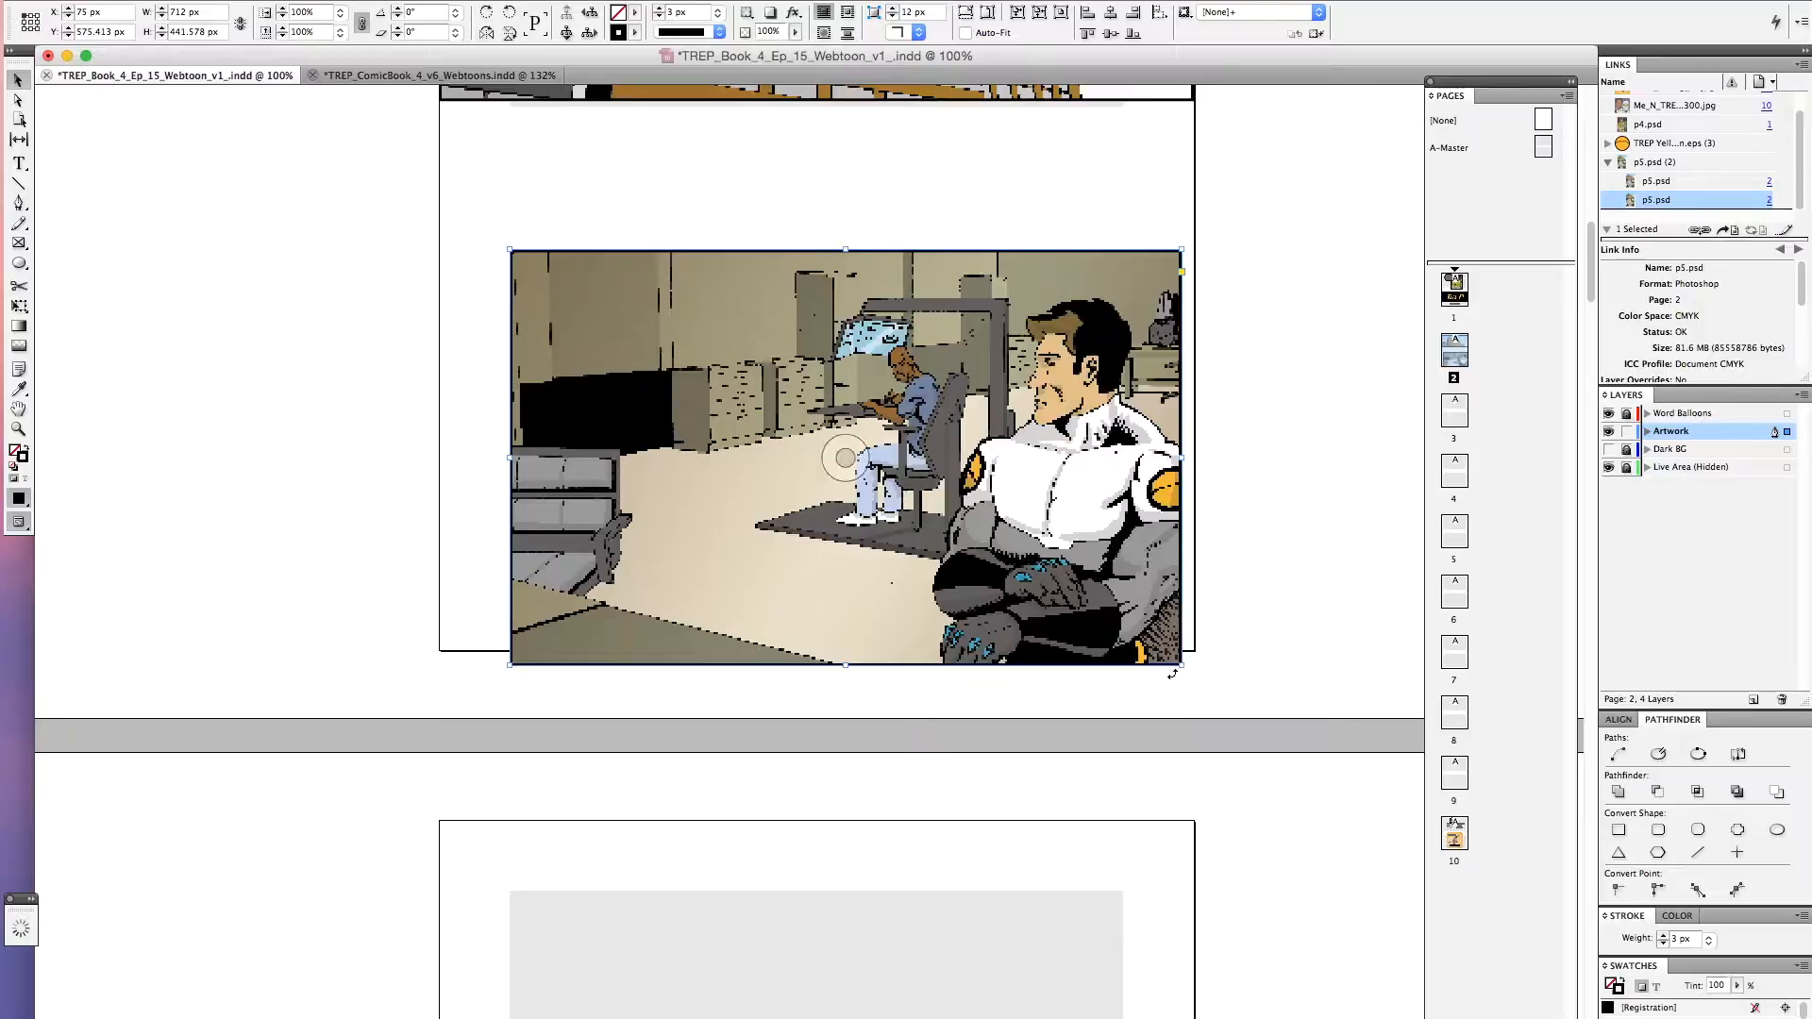
Scale the lab panel to about 565 x 350 px with a 3 px stroke, centred horizontally in the lower grey box
left_click_drag(1181, 664, 1046, 545)
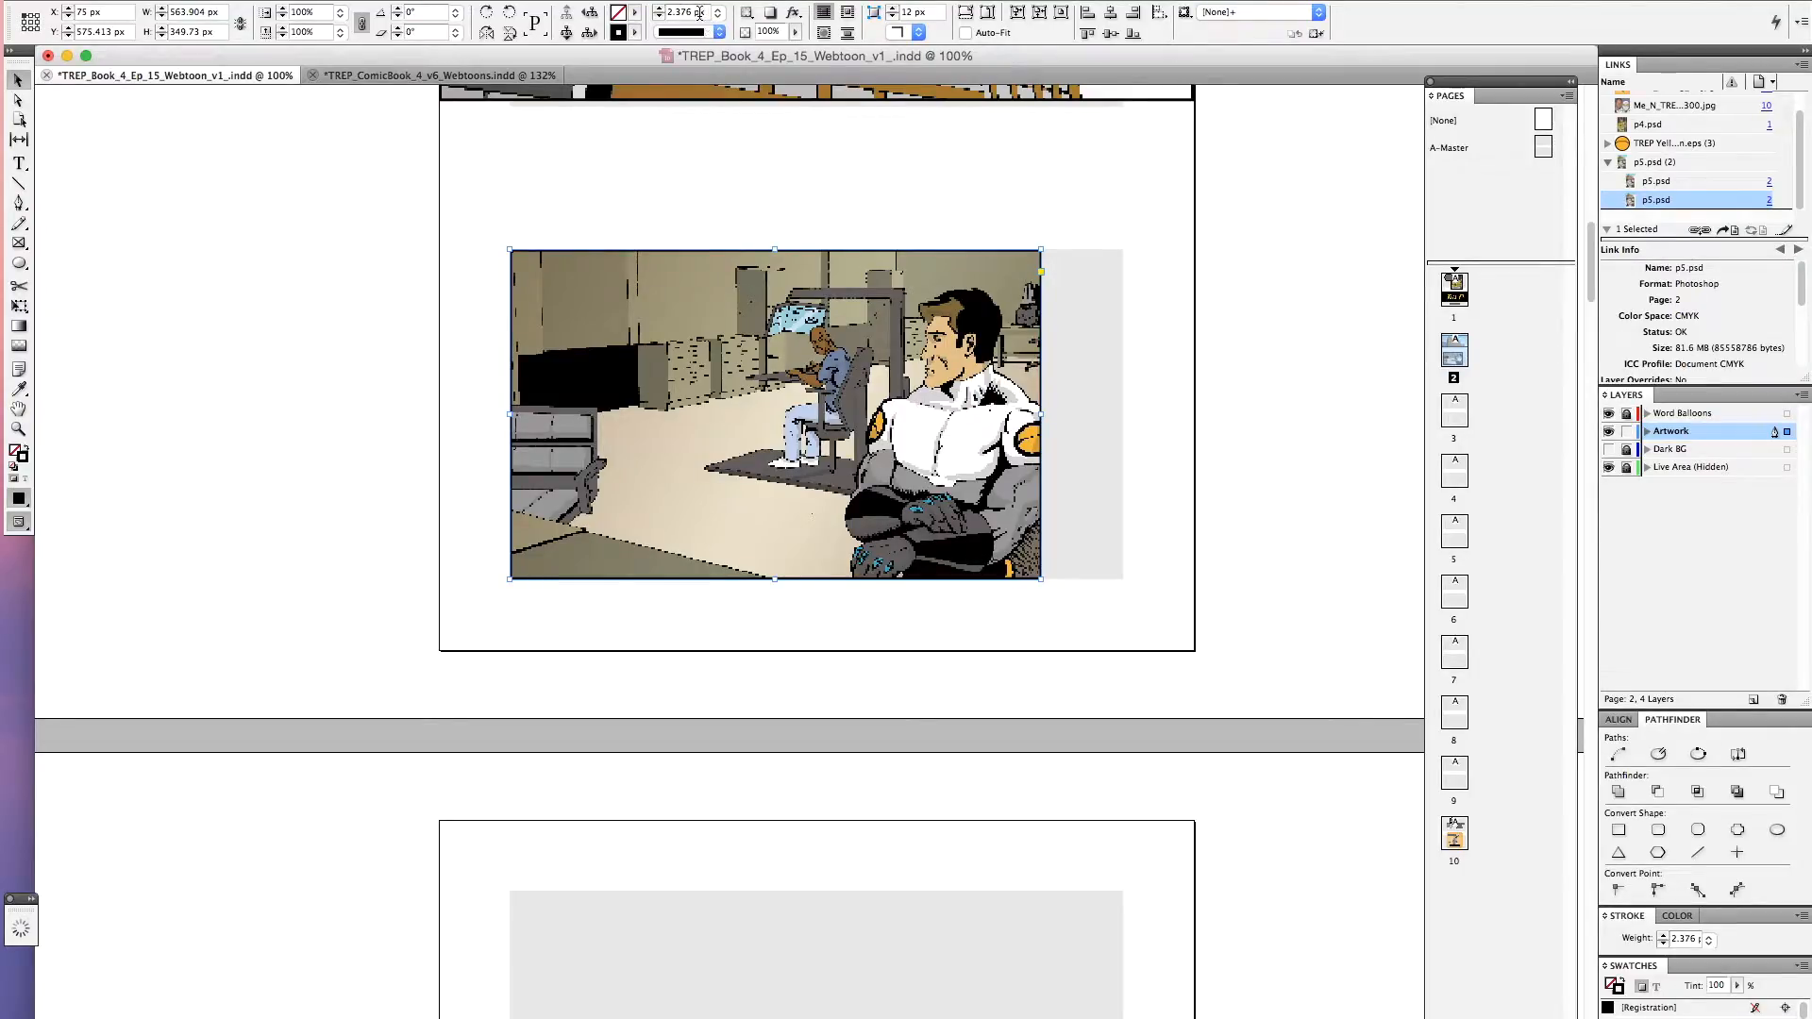
left_click(659, 7)
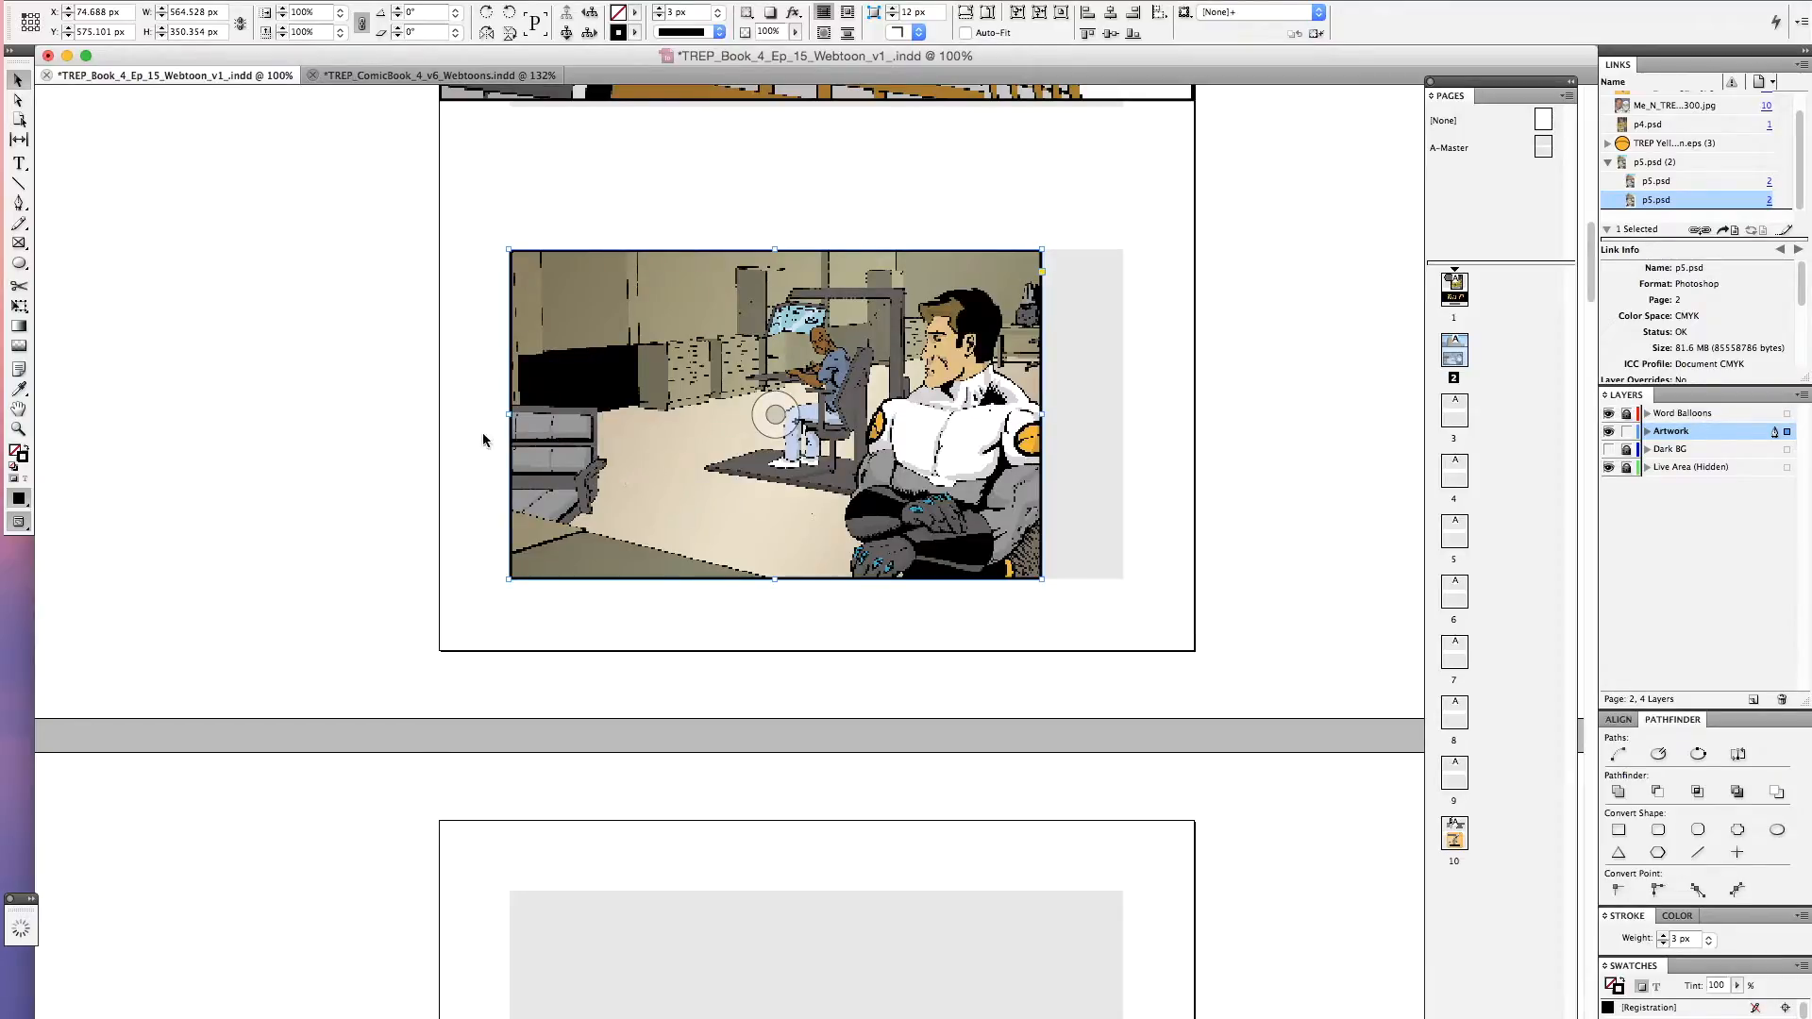
left_click_drag(808, 481, 902, 494)
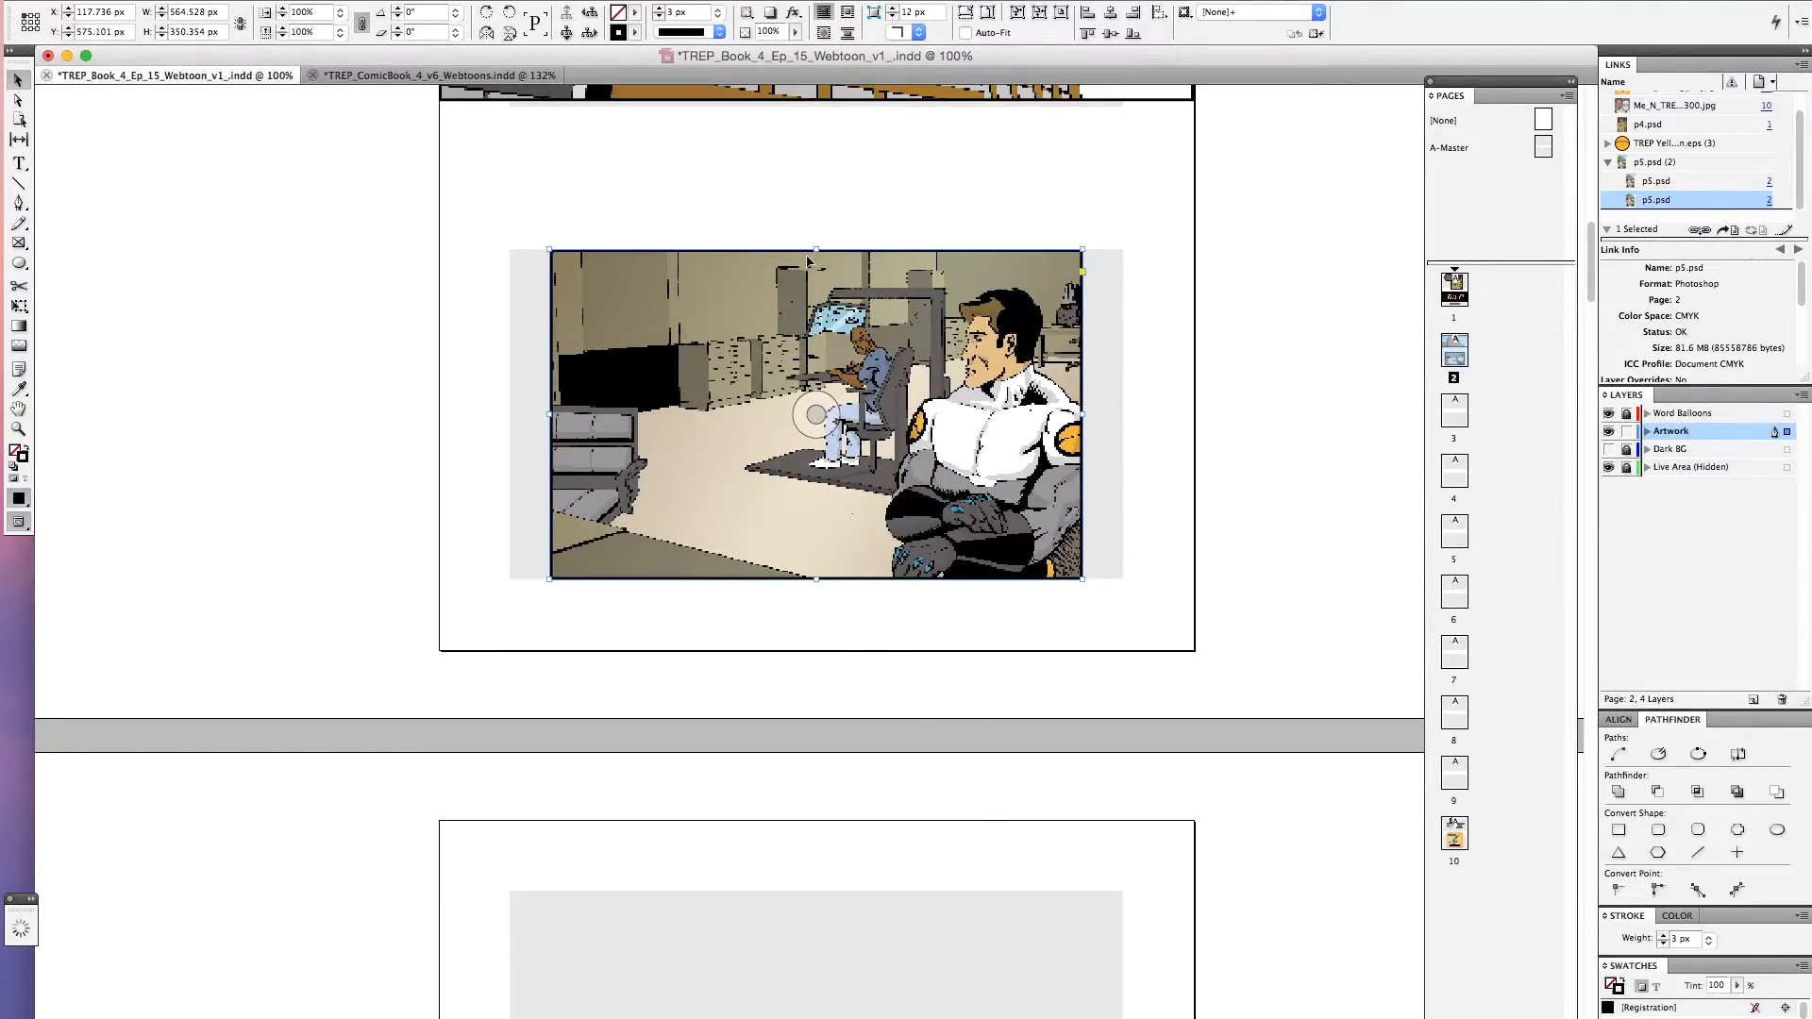
left_click(922, 630)
Duplicate the lab panel into page 3's upper grey box and reposition the copy's artwork inside its frame to show the next two panels
left_click_drag(903, 197, 862, 377)
left_click_drag(882, 803, 860, 240)
left_click_drag(878, 634, 898, 489)
scroll(904, 648, "up", 5)
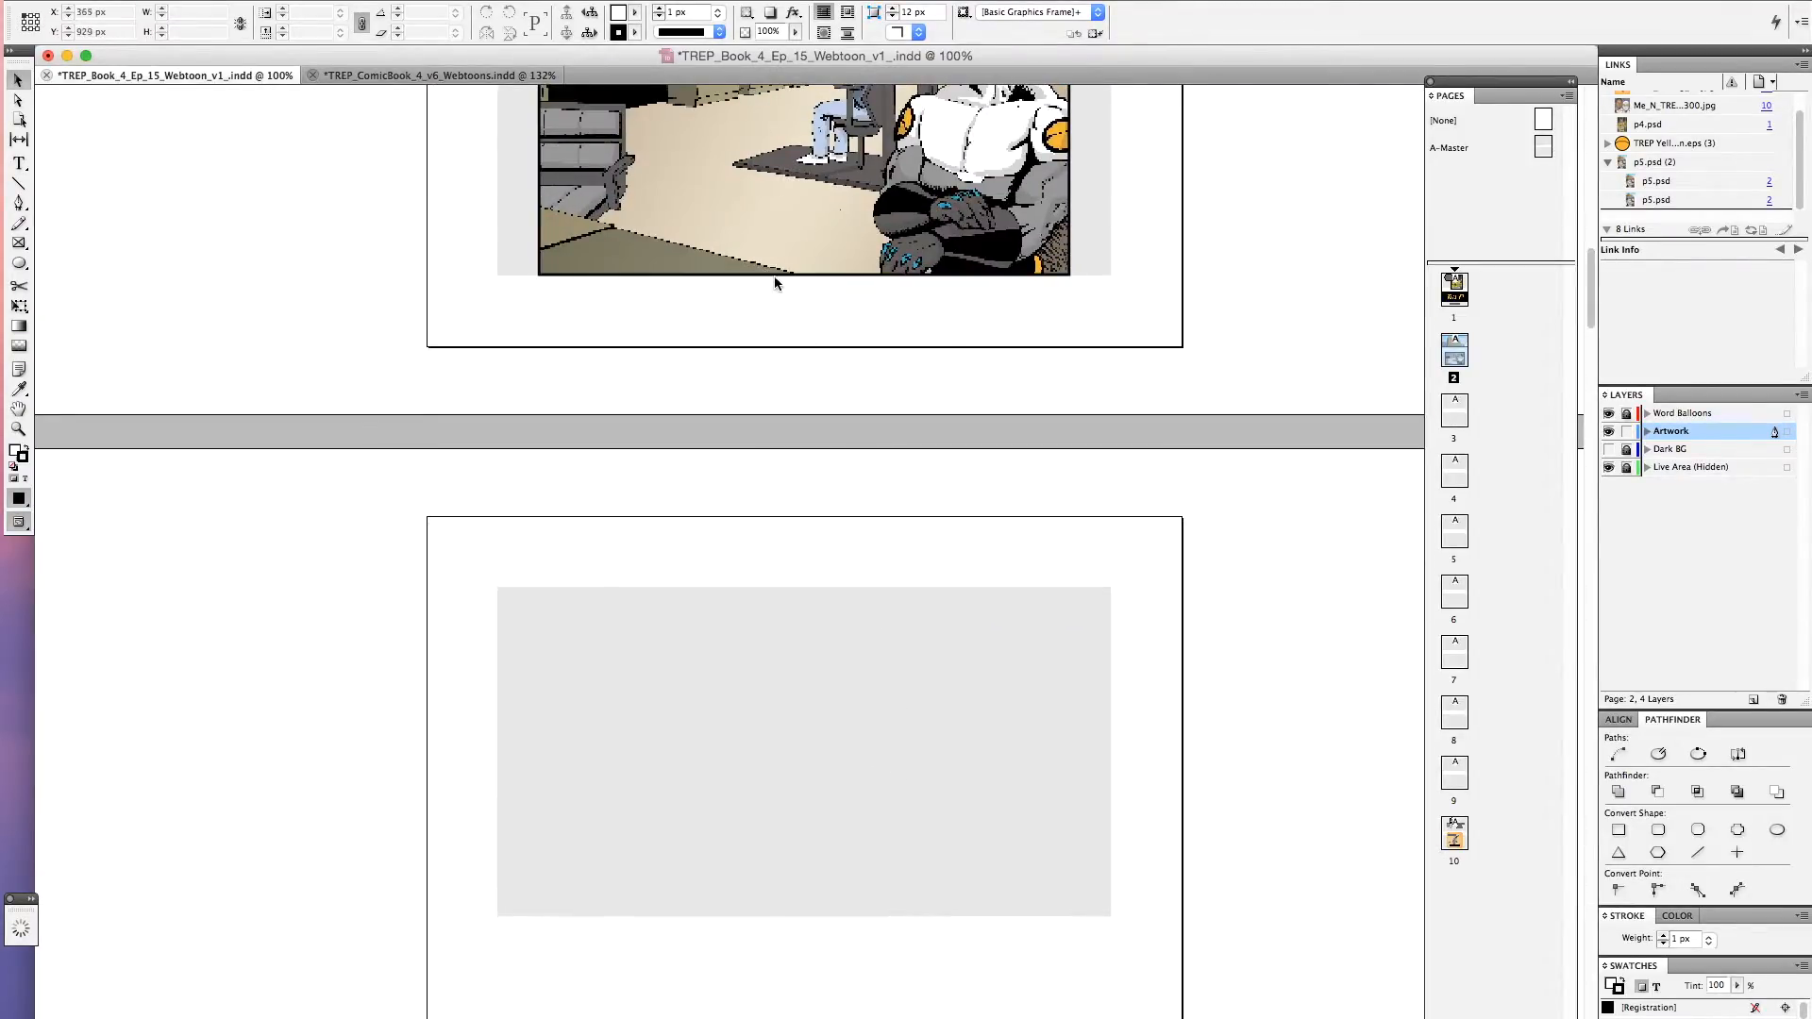
left_click(817, 249)
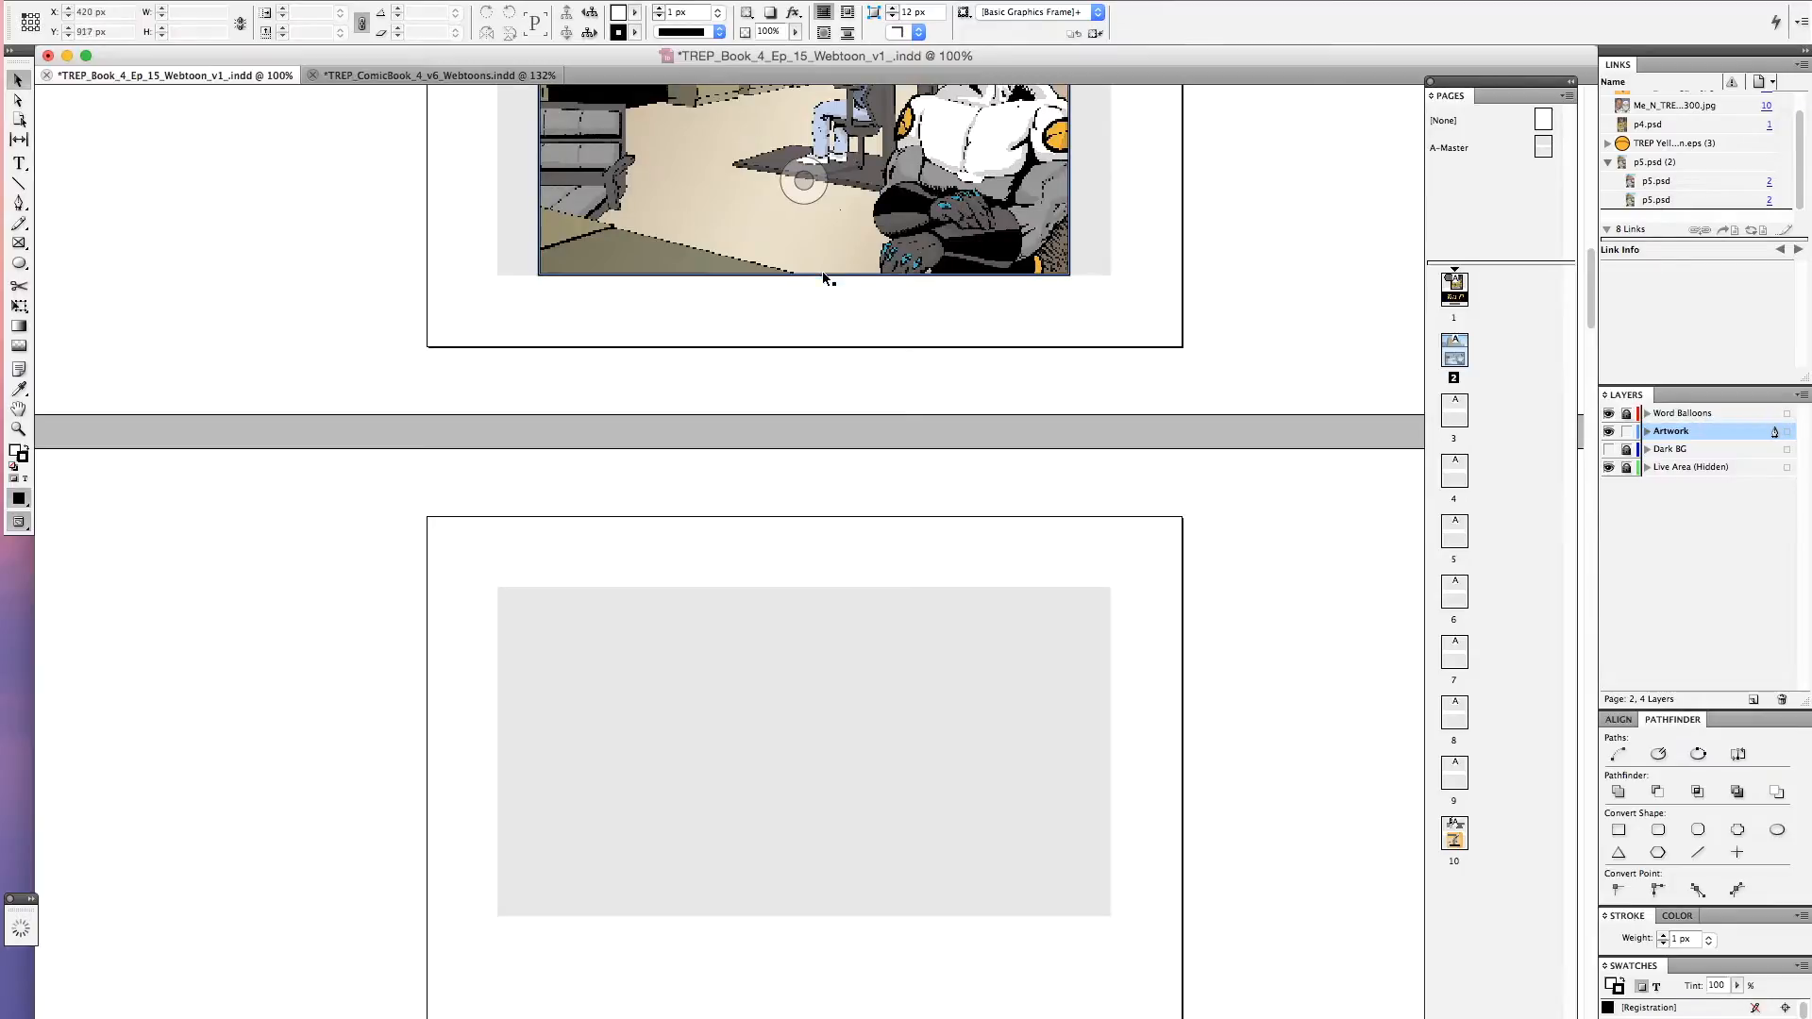
left_click_drag(831, 236, 828, 889)
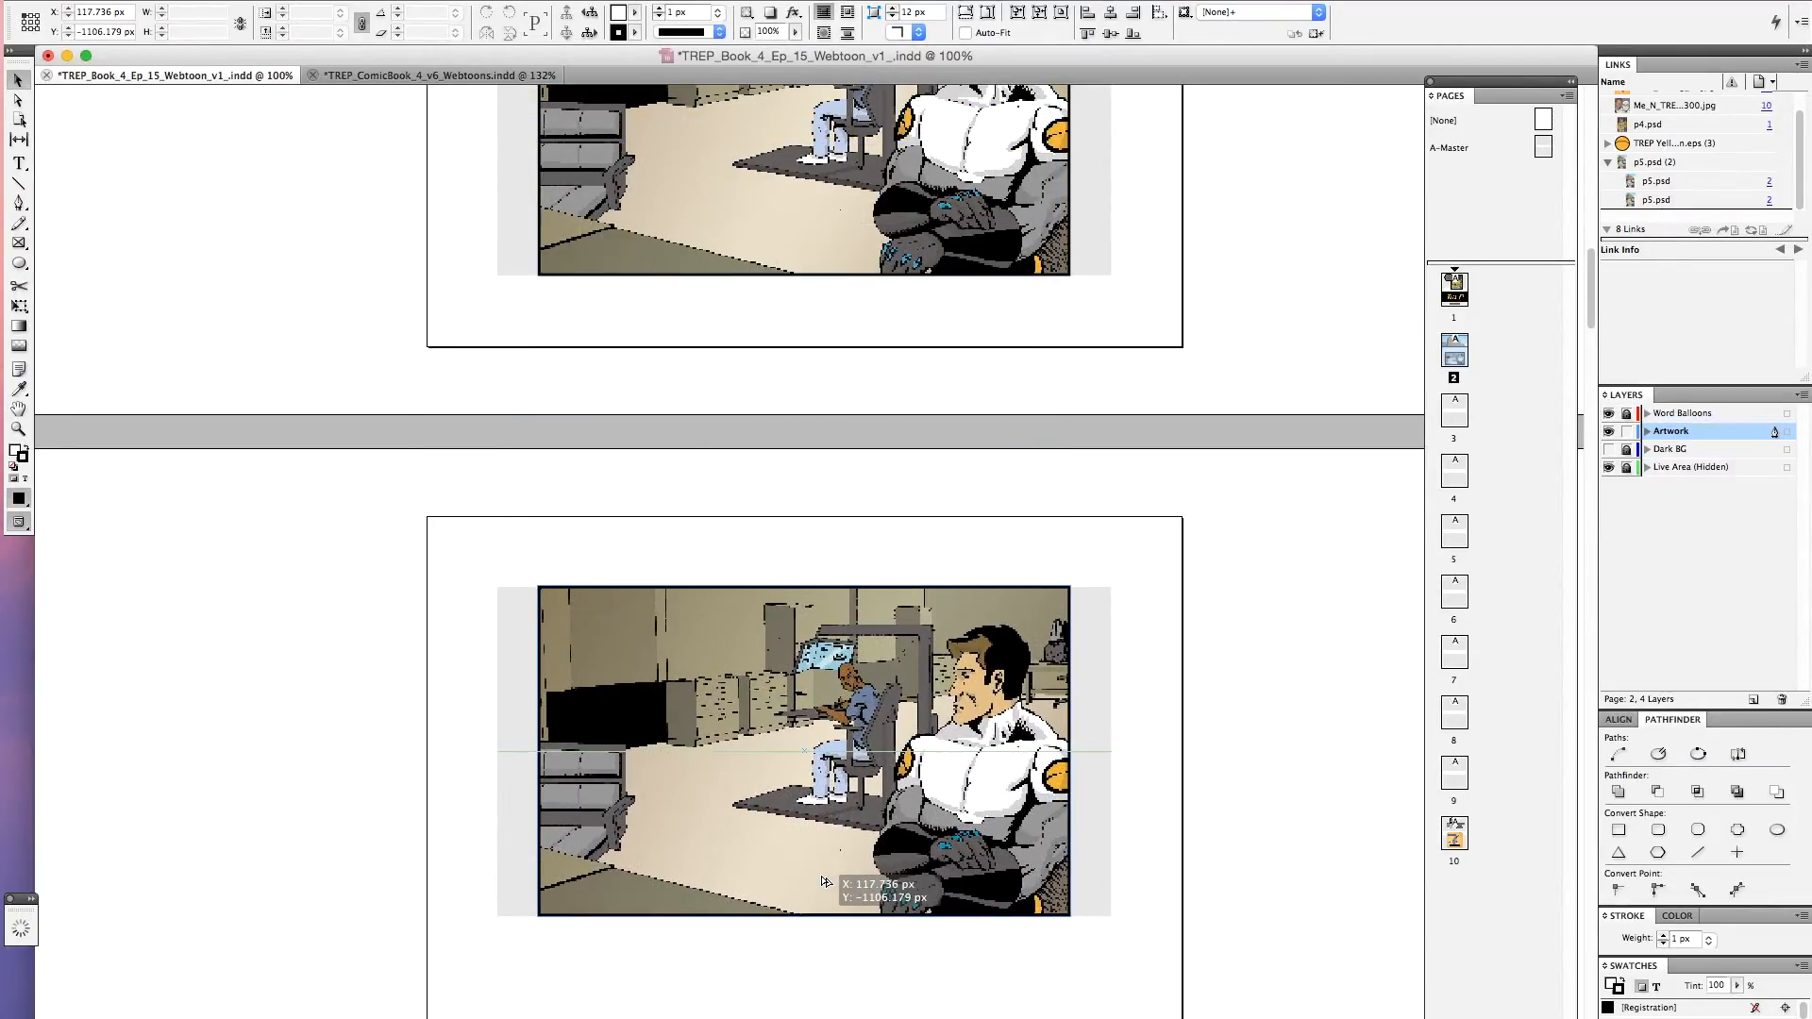
left_click(19, 101)
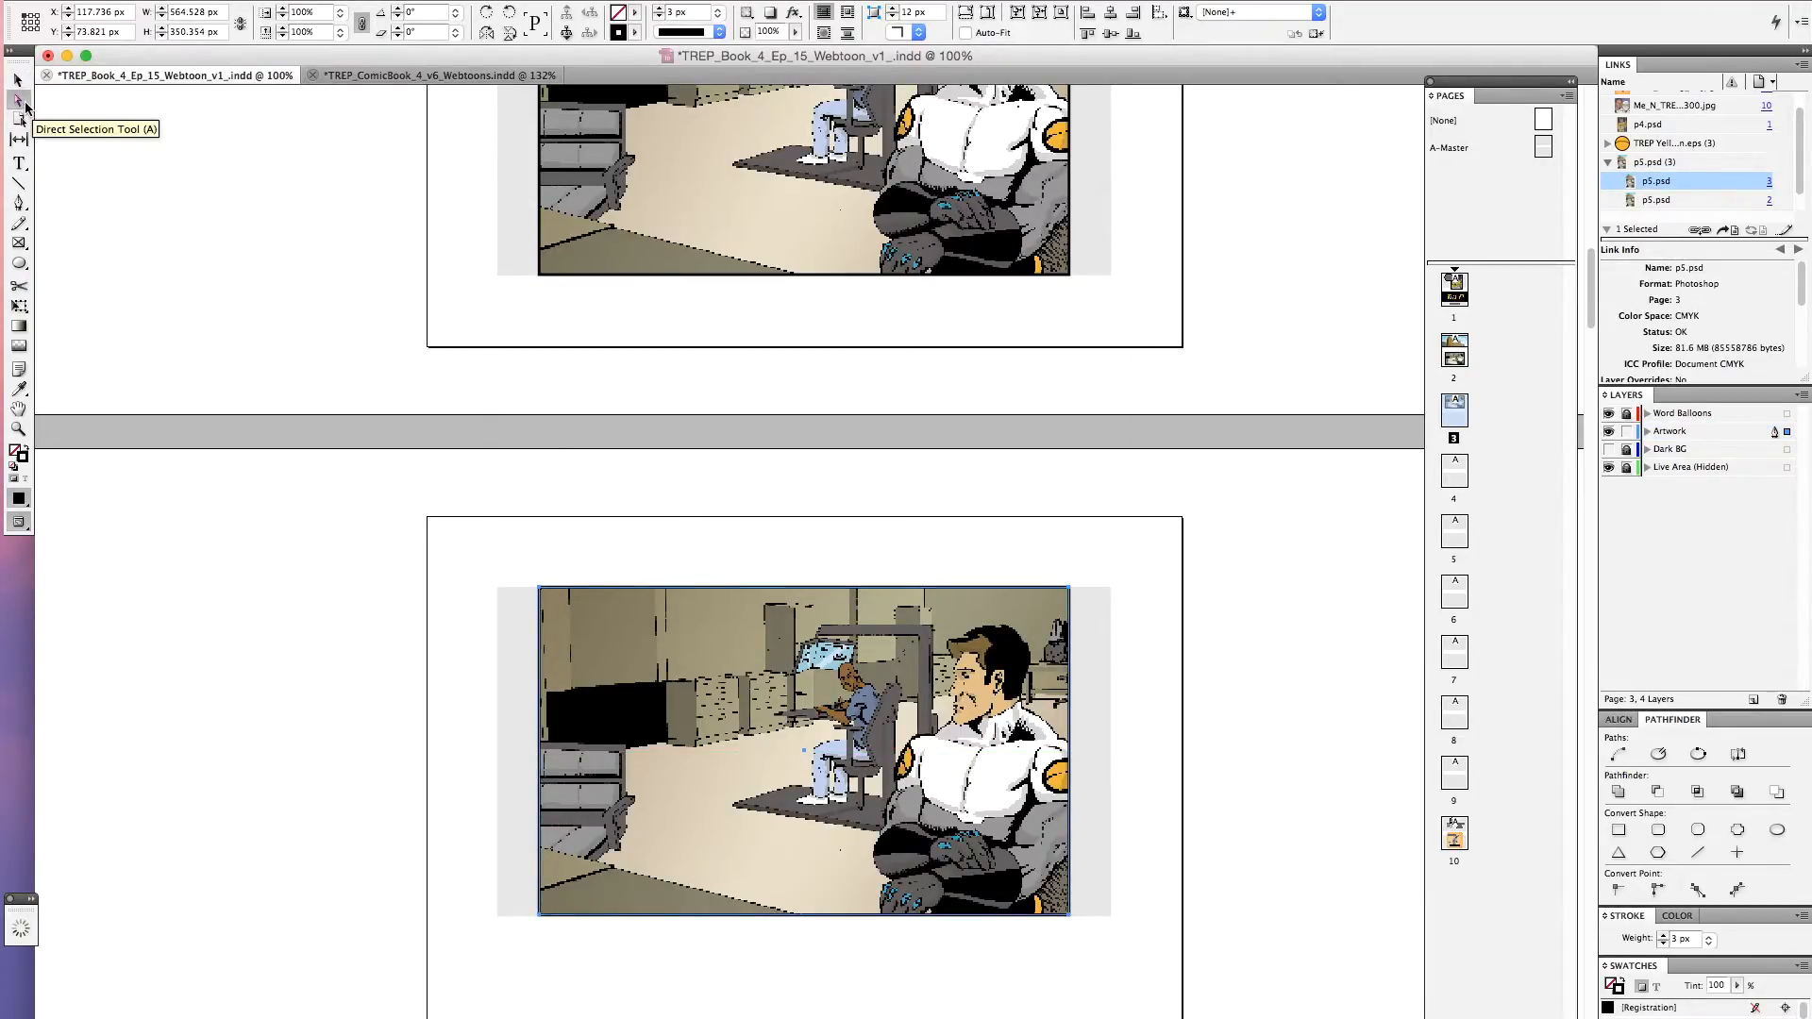
left_click_drag(785, 733, 791, 409)
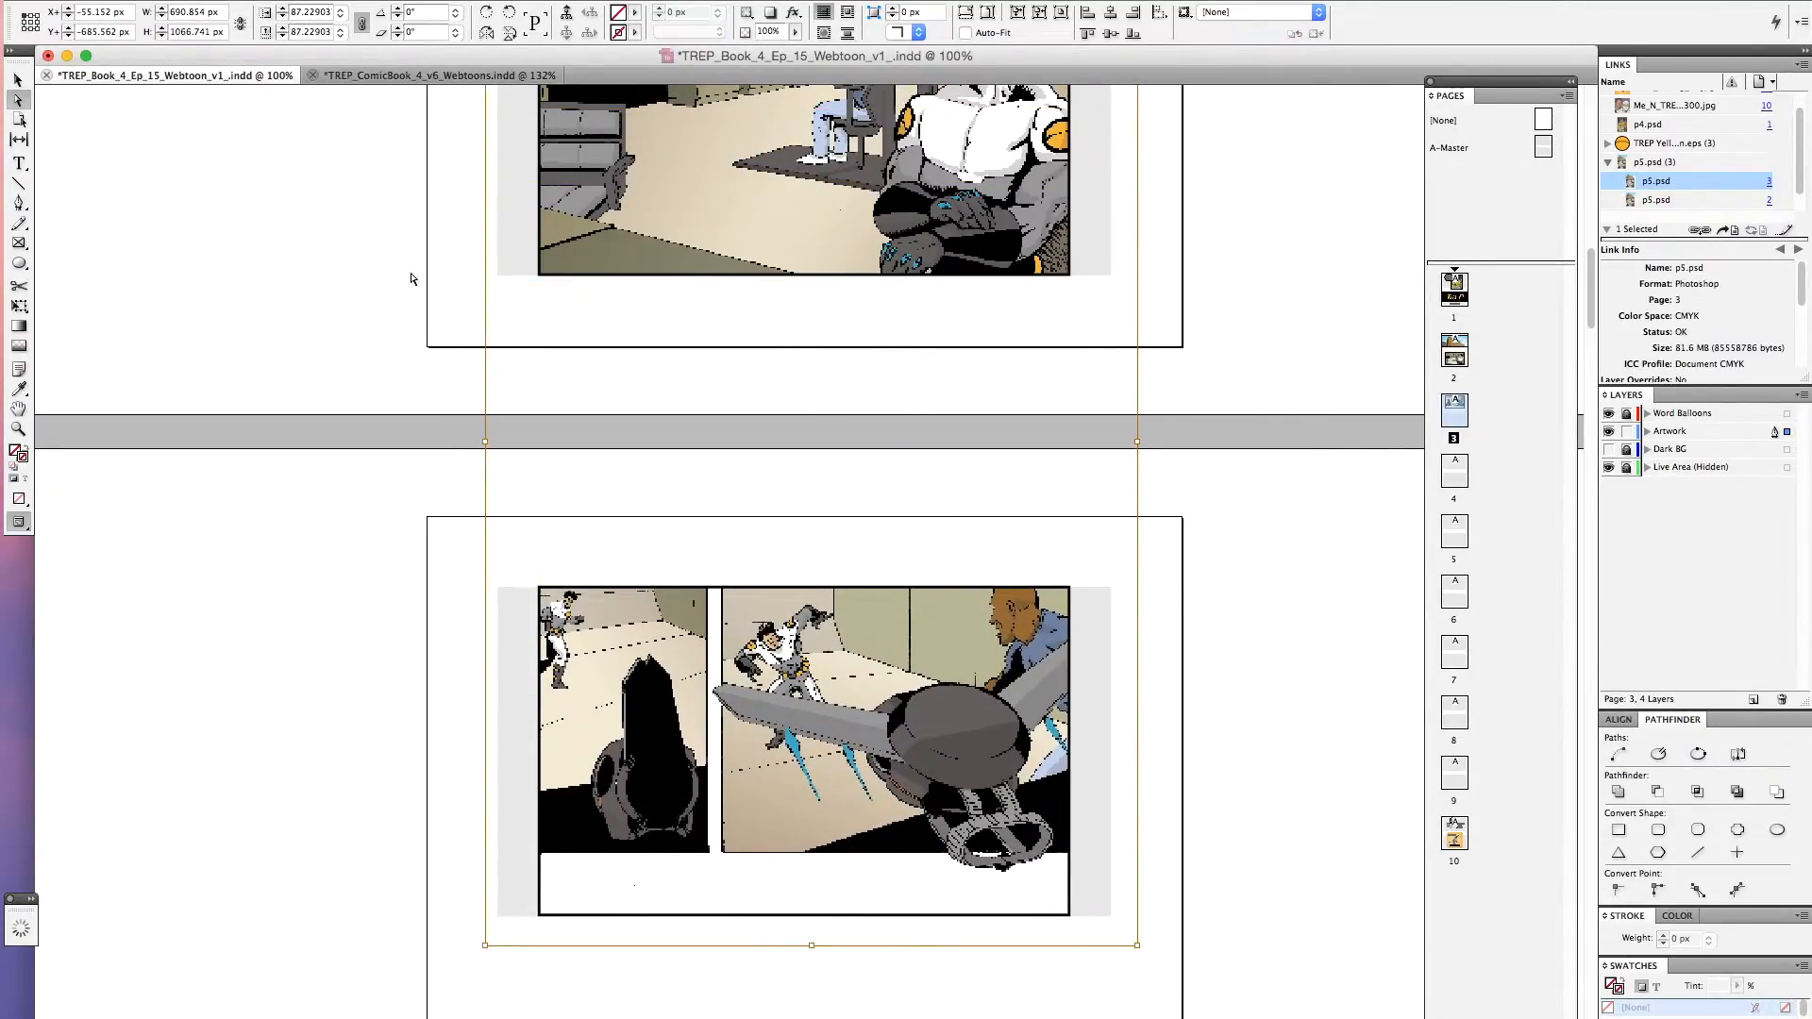
Crop the page 3 frame to the narrow panel with the black weapon, about 179 x 281 px
left_click(325, 685)
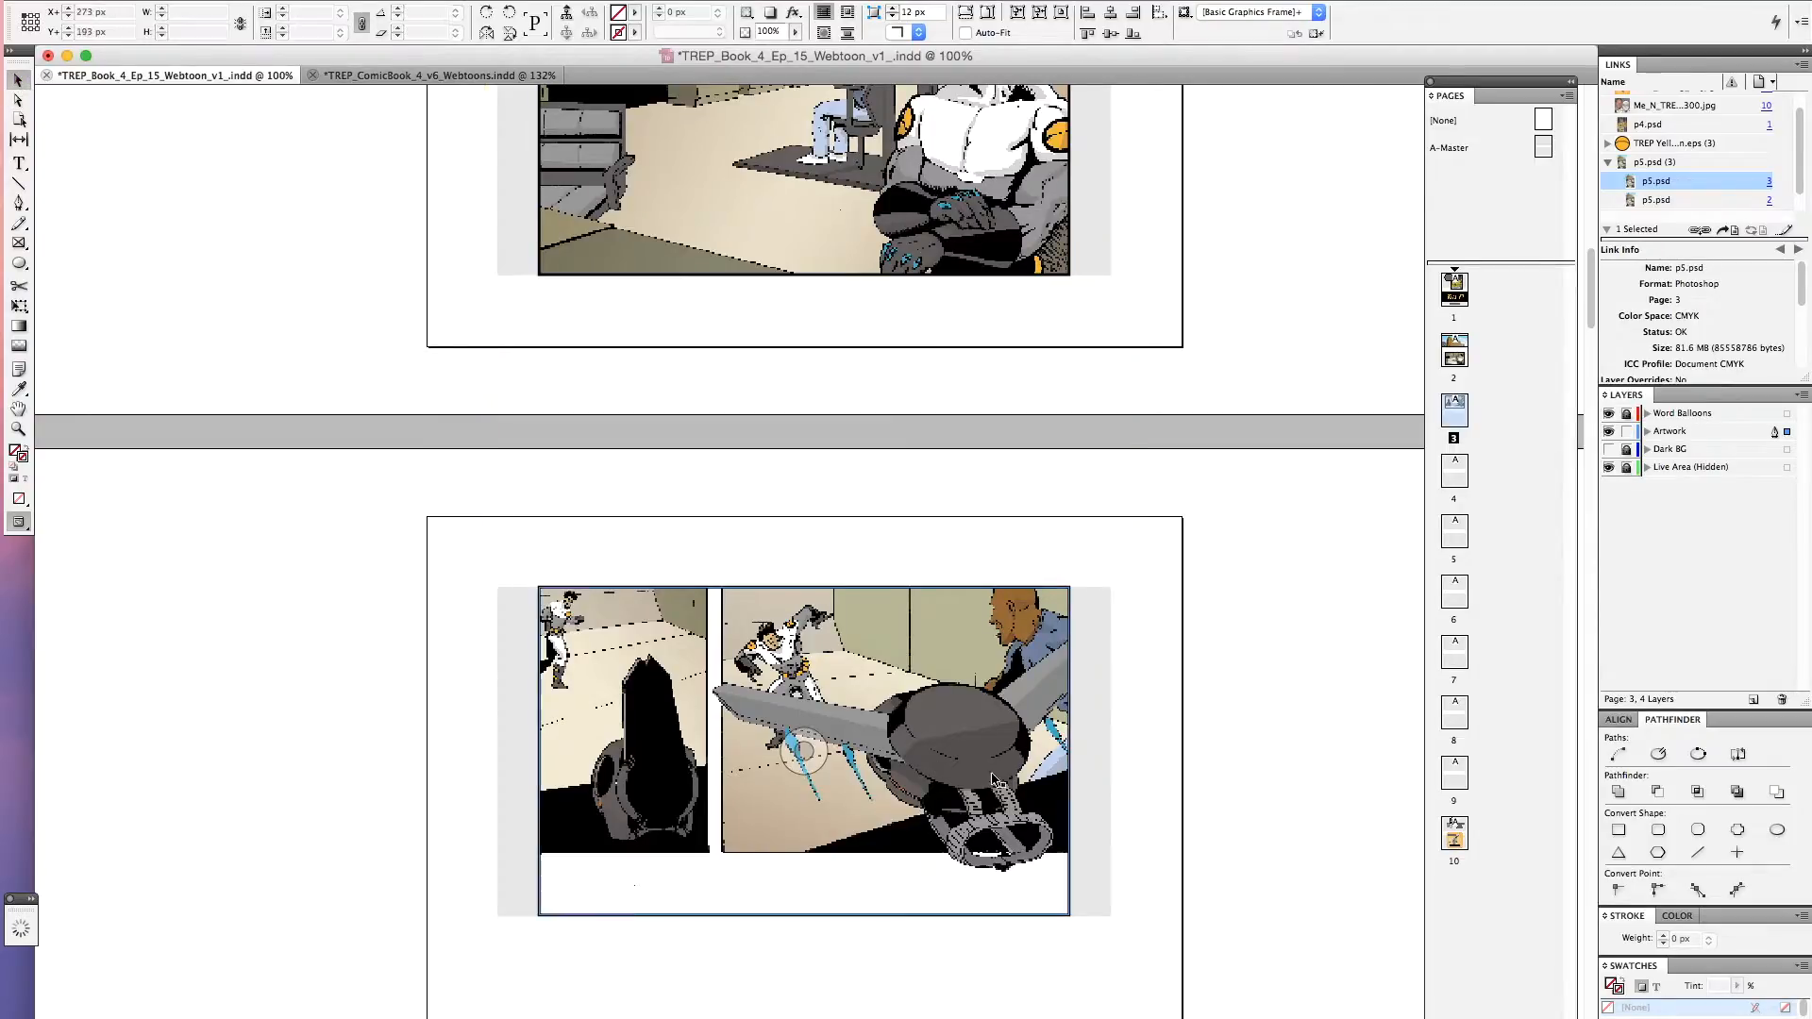
left_click(1070, 915)
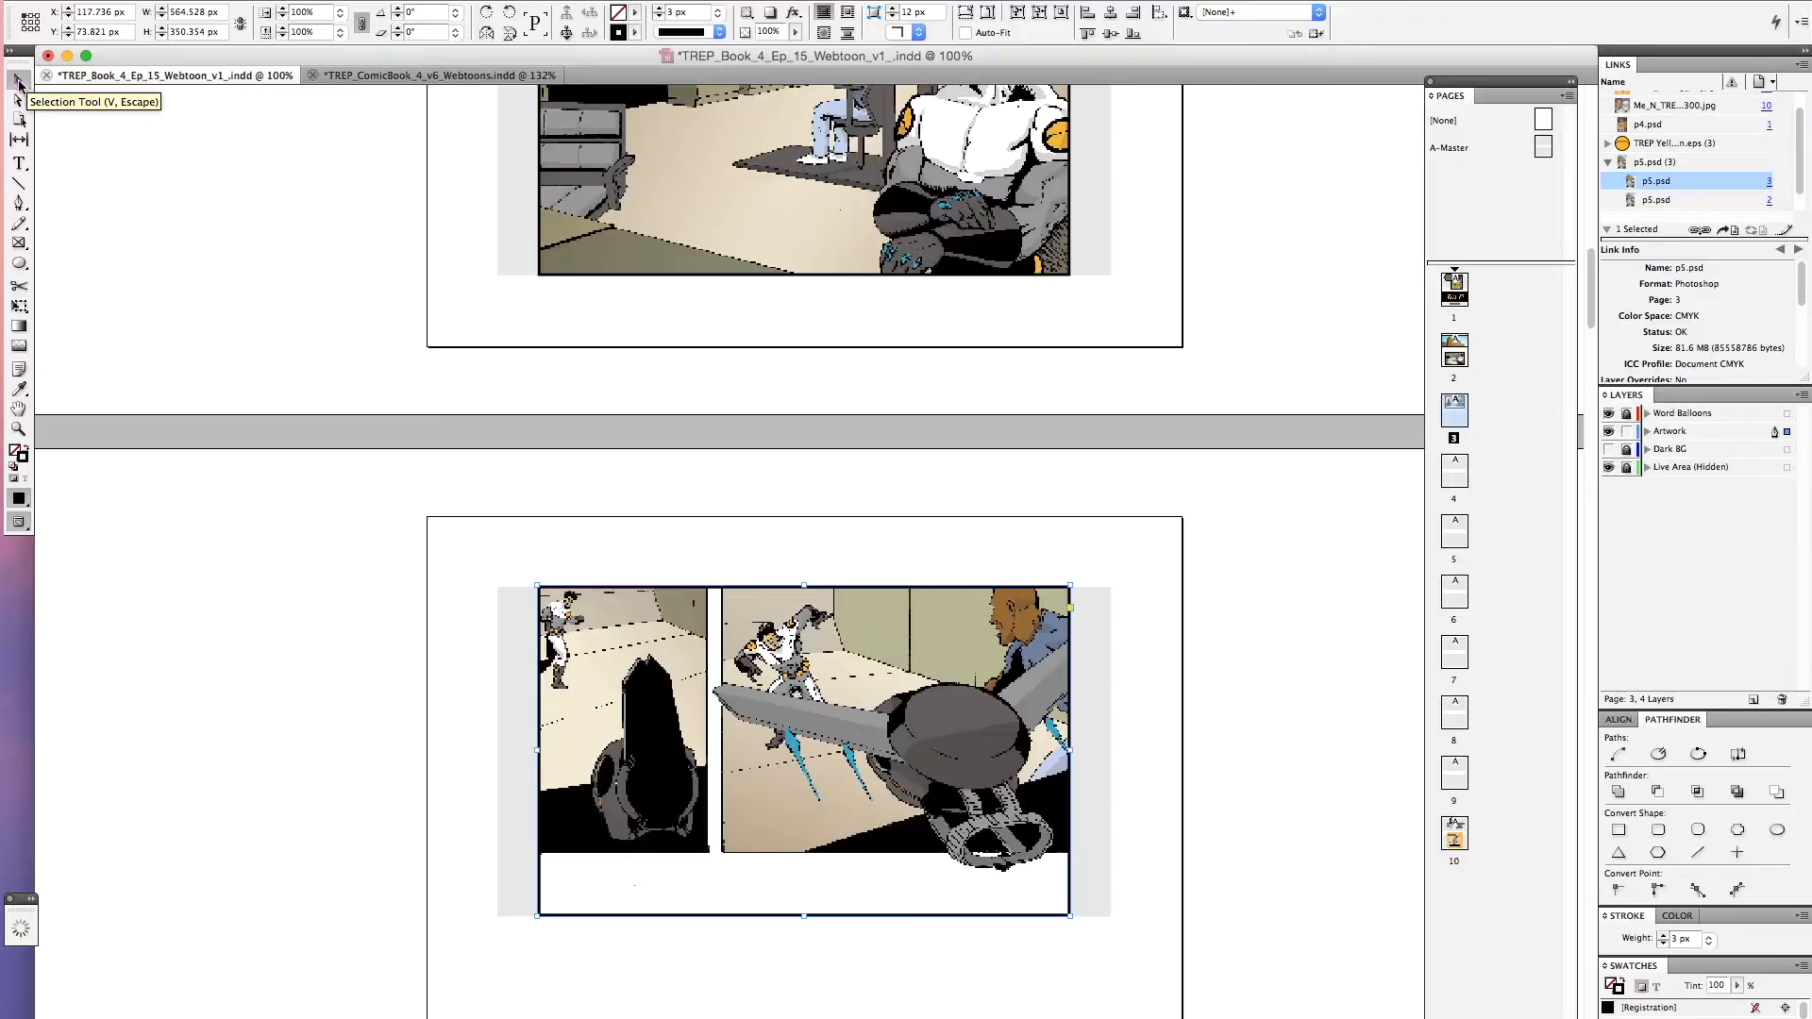
left_click_drag(1068, 916, 714, 856)
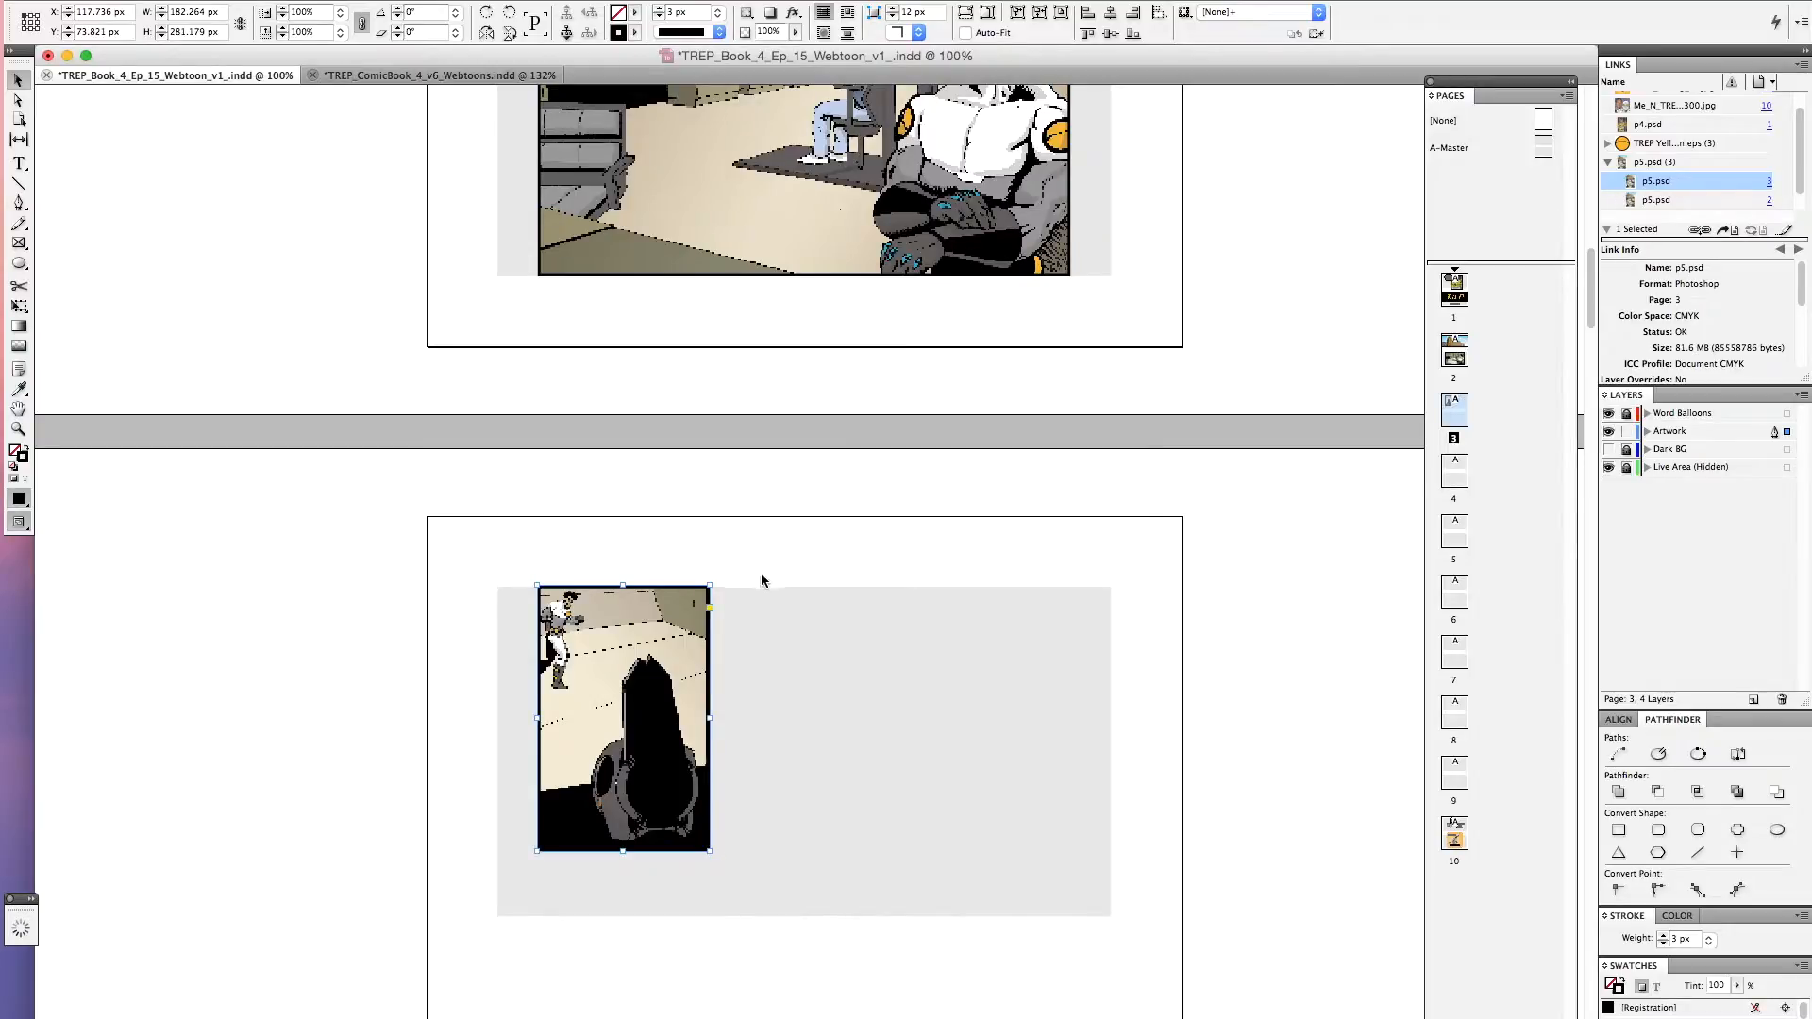
left_click_drag(635, 660, 774, 802)
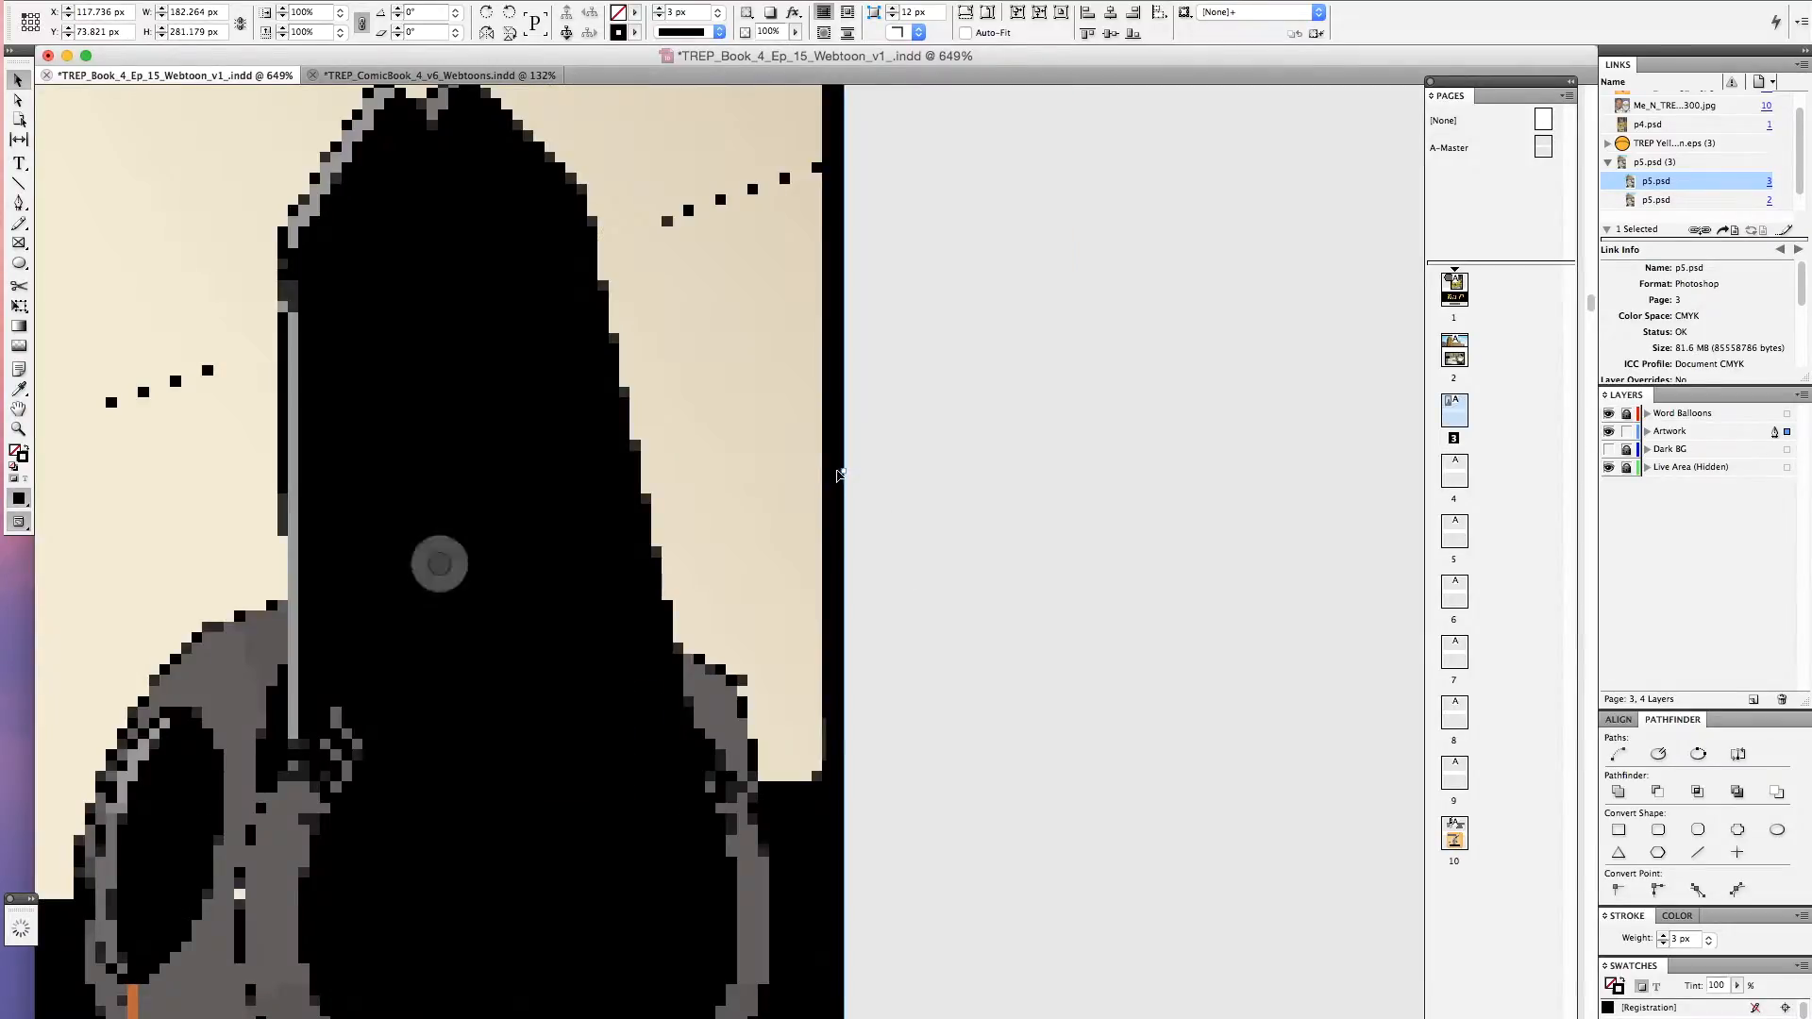
left_click_drag(839, 475, 821, 479)
left_click(874, 478)
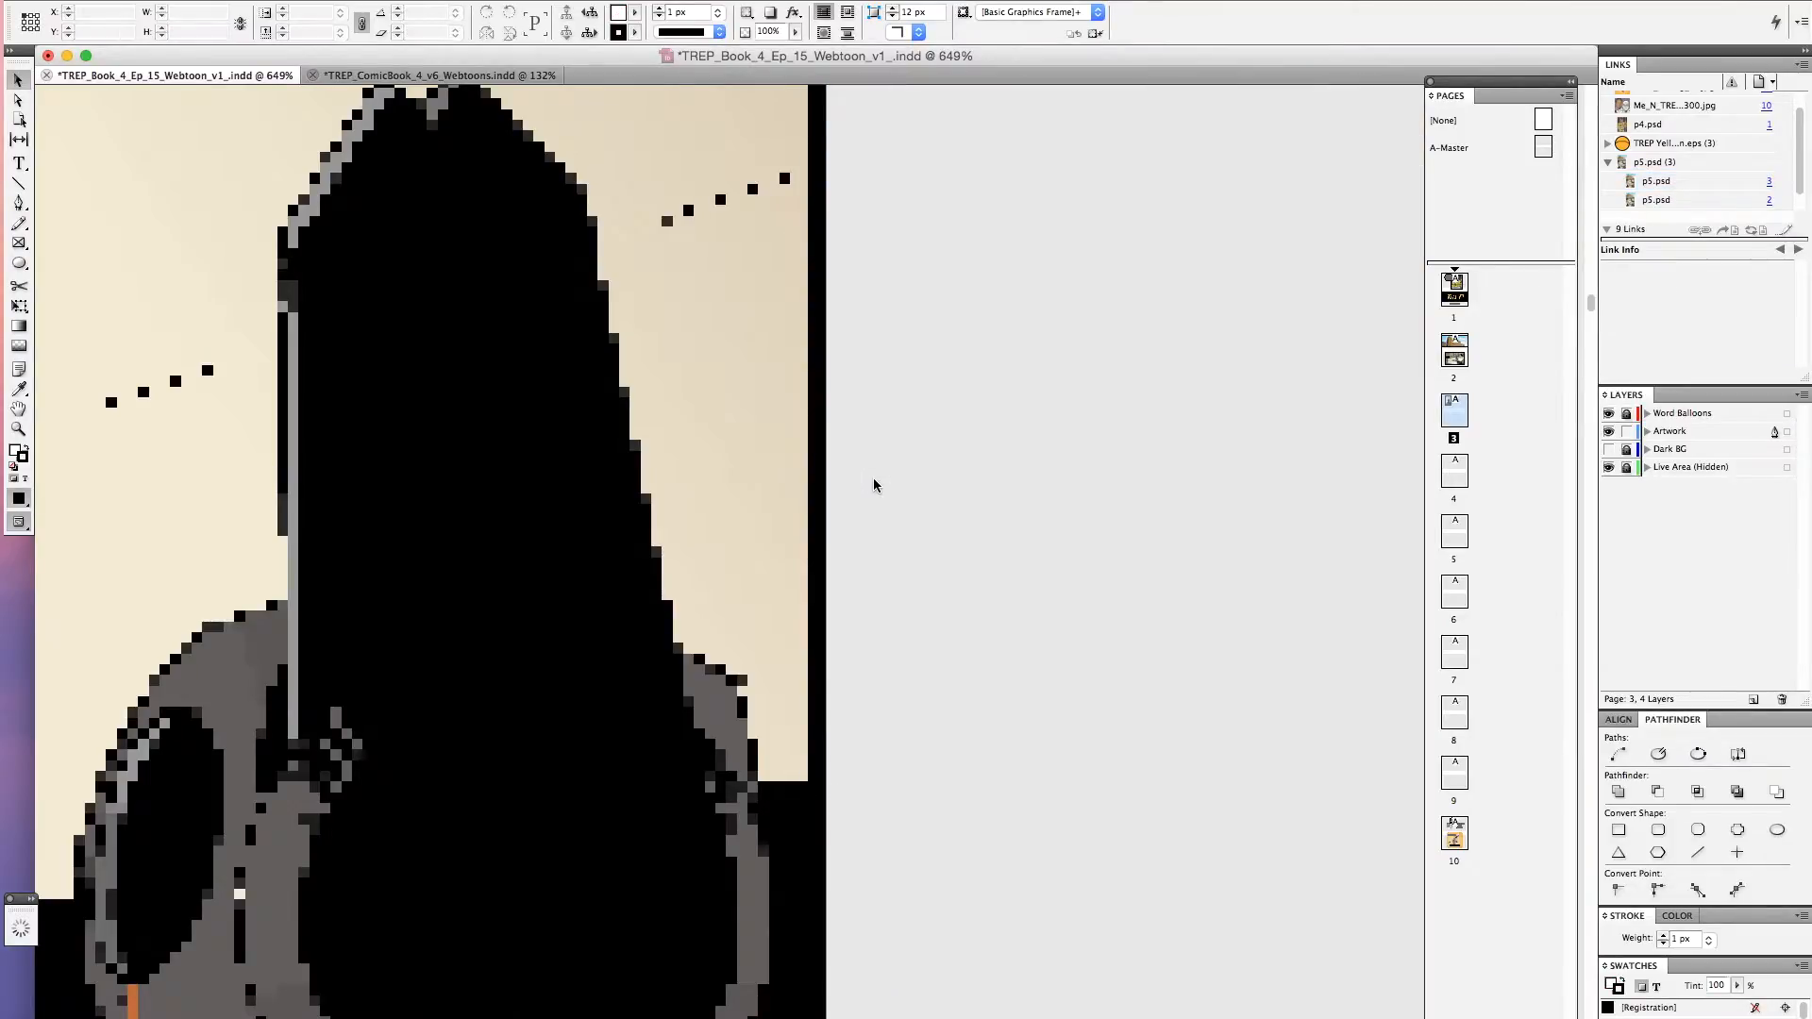
Align the narrow weapon panel to X 75, Y 75 px and scale it to the grey box's height, about 223 x 349 px
key("super+1")
left_click_drag(603, 215, 535, 204)
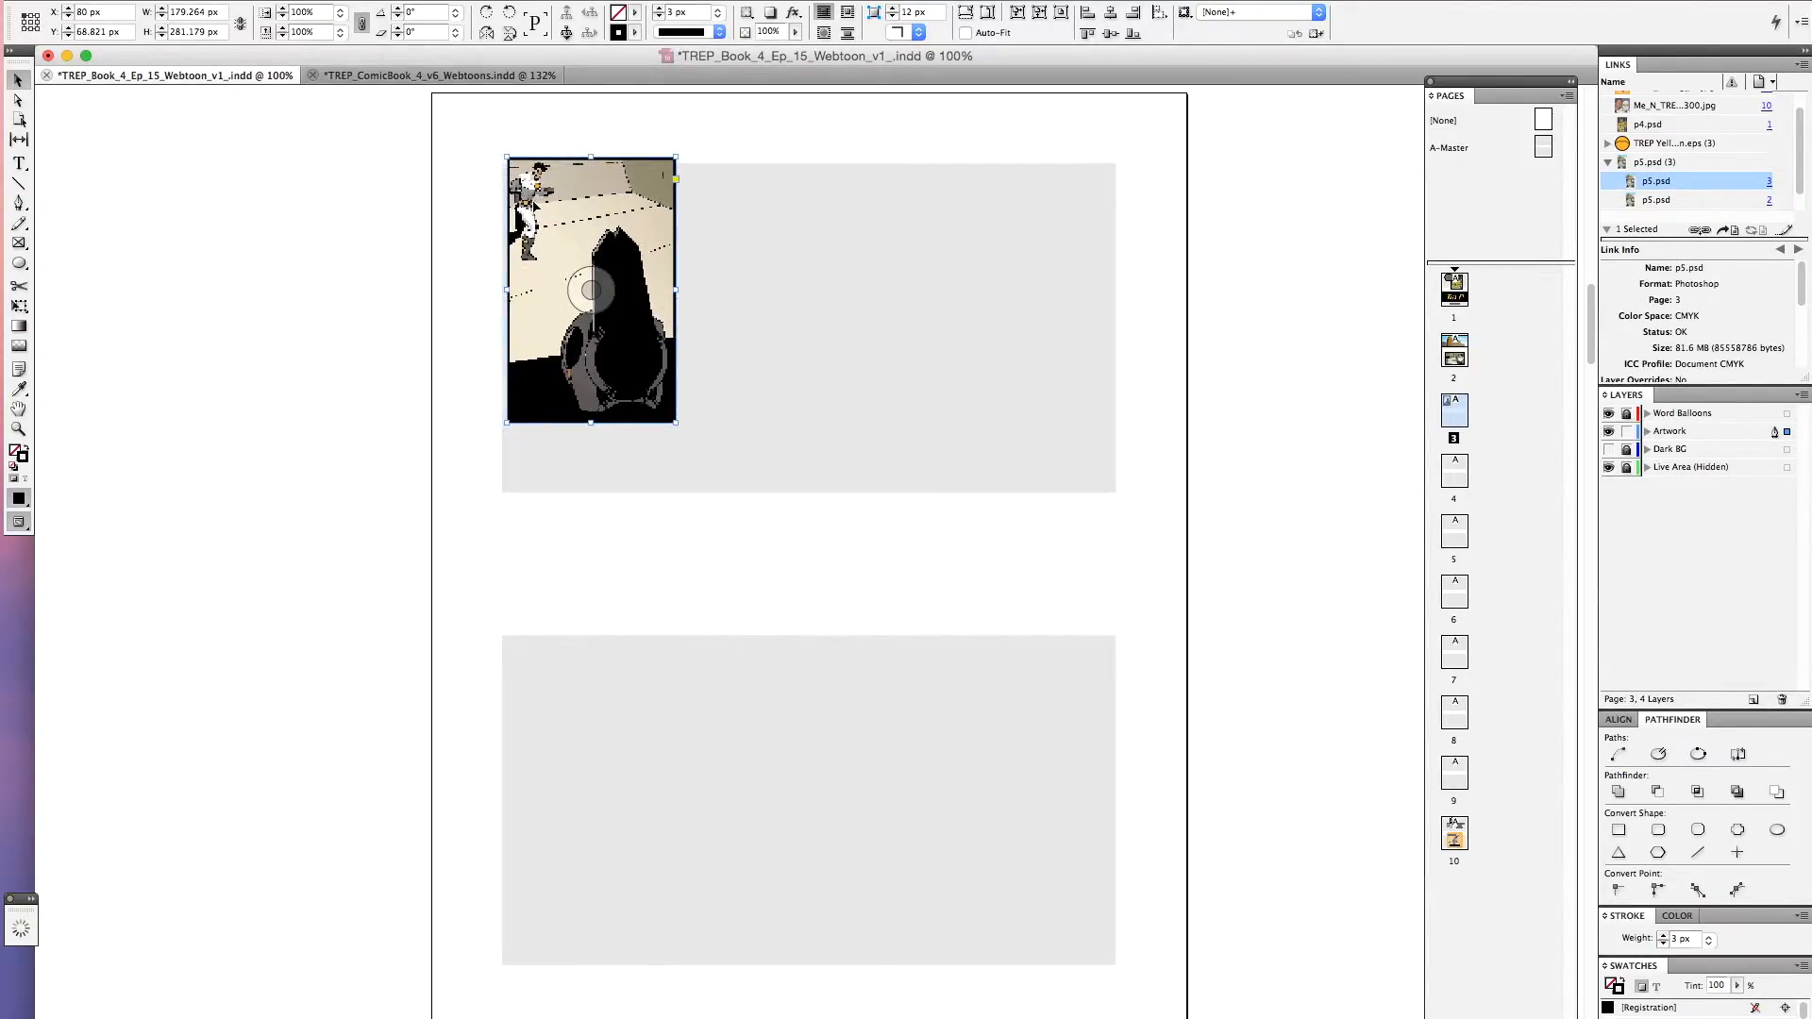
left_click_drag(484, 145, 814, 550)
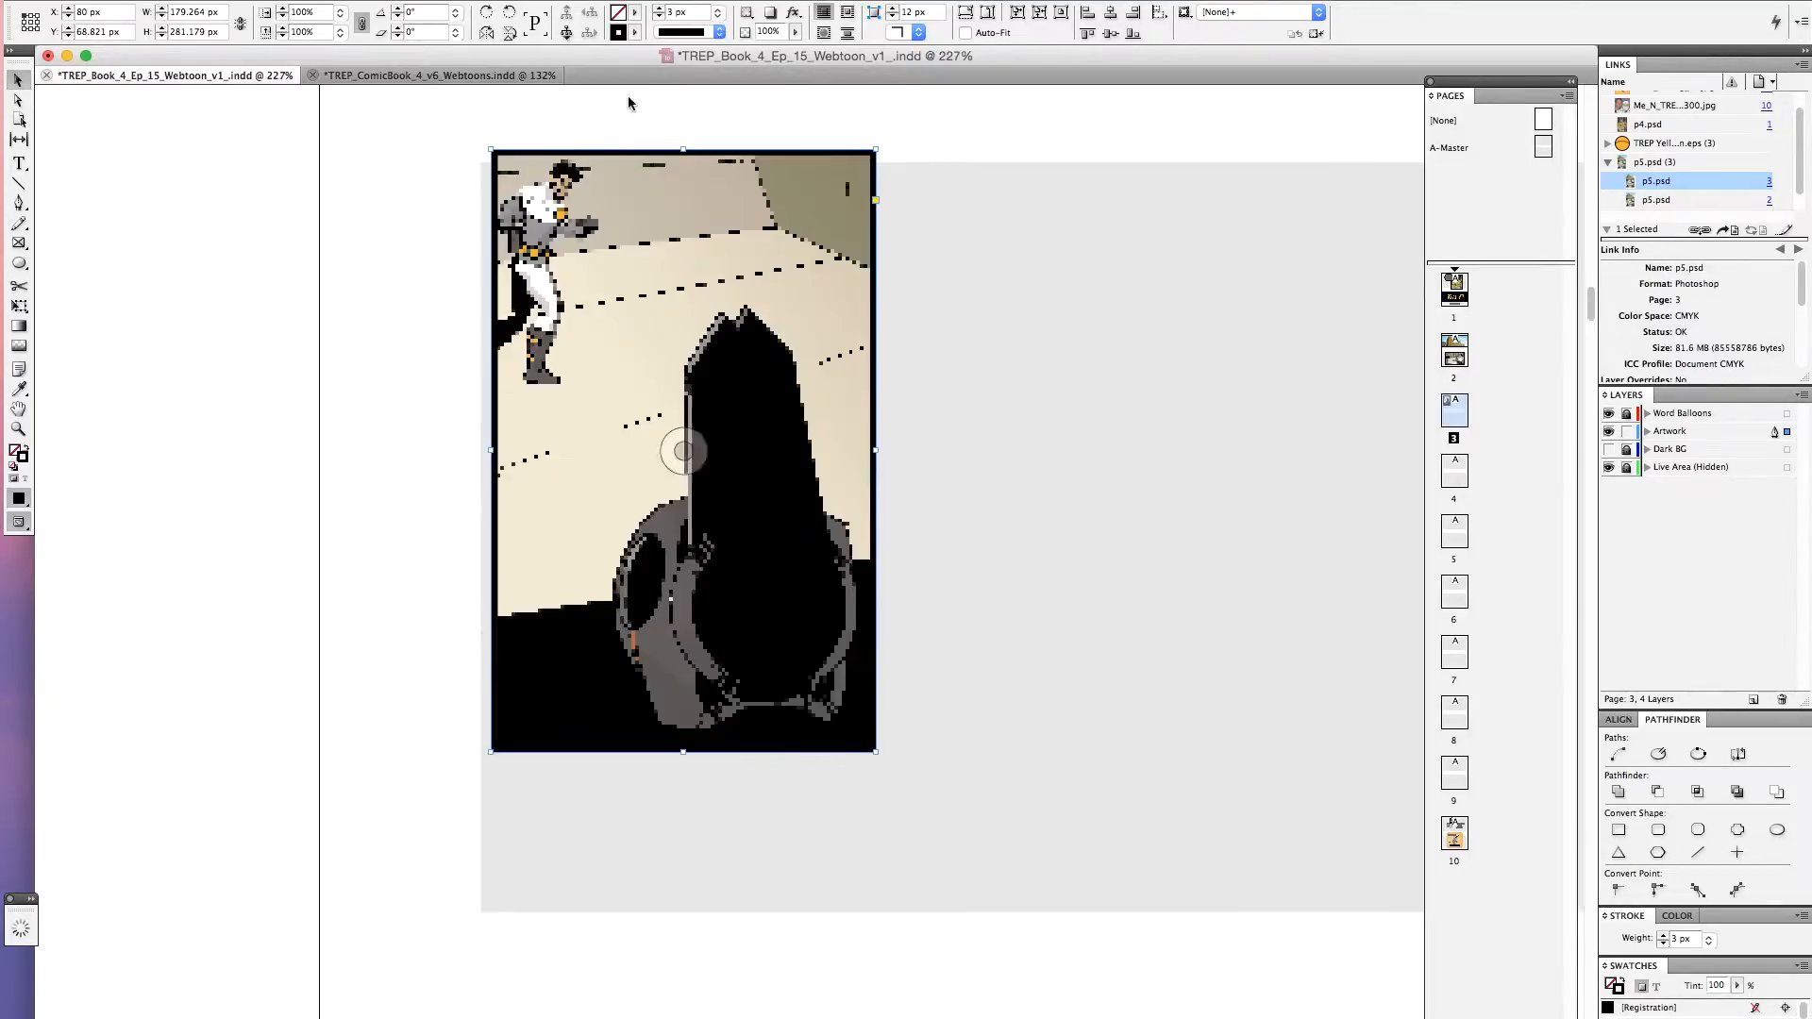
left_click_drag(540, 200, 535, 227)
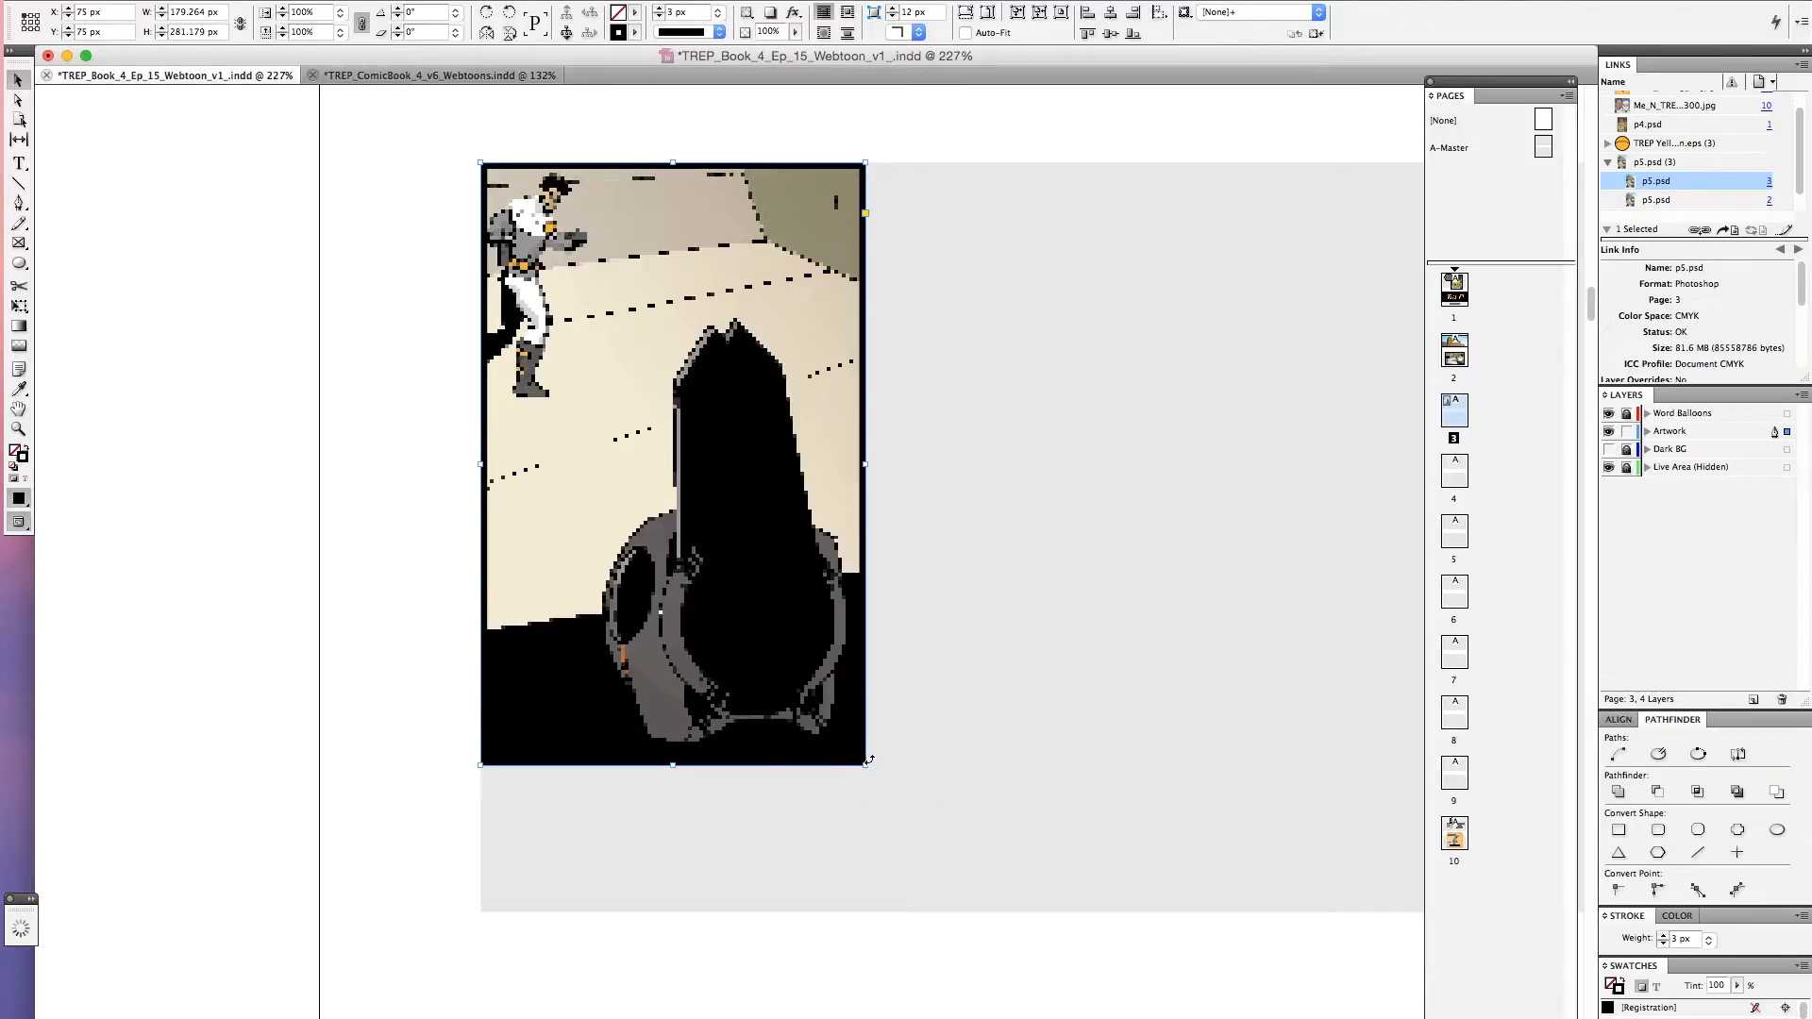
left_click_drag(866, 766, 933, 870)
left_click_drag(935, 893, 960, 912)
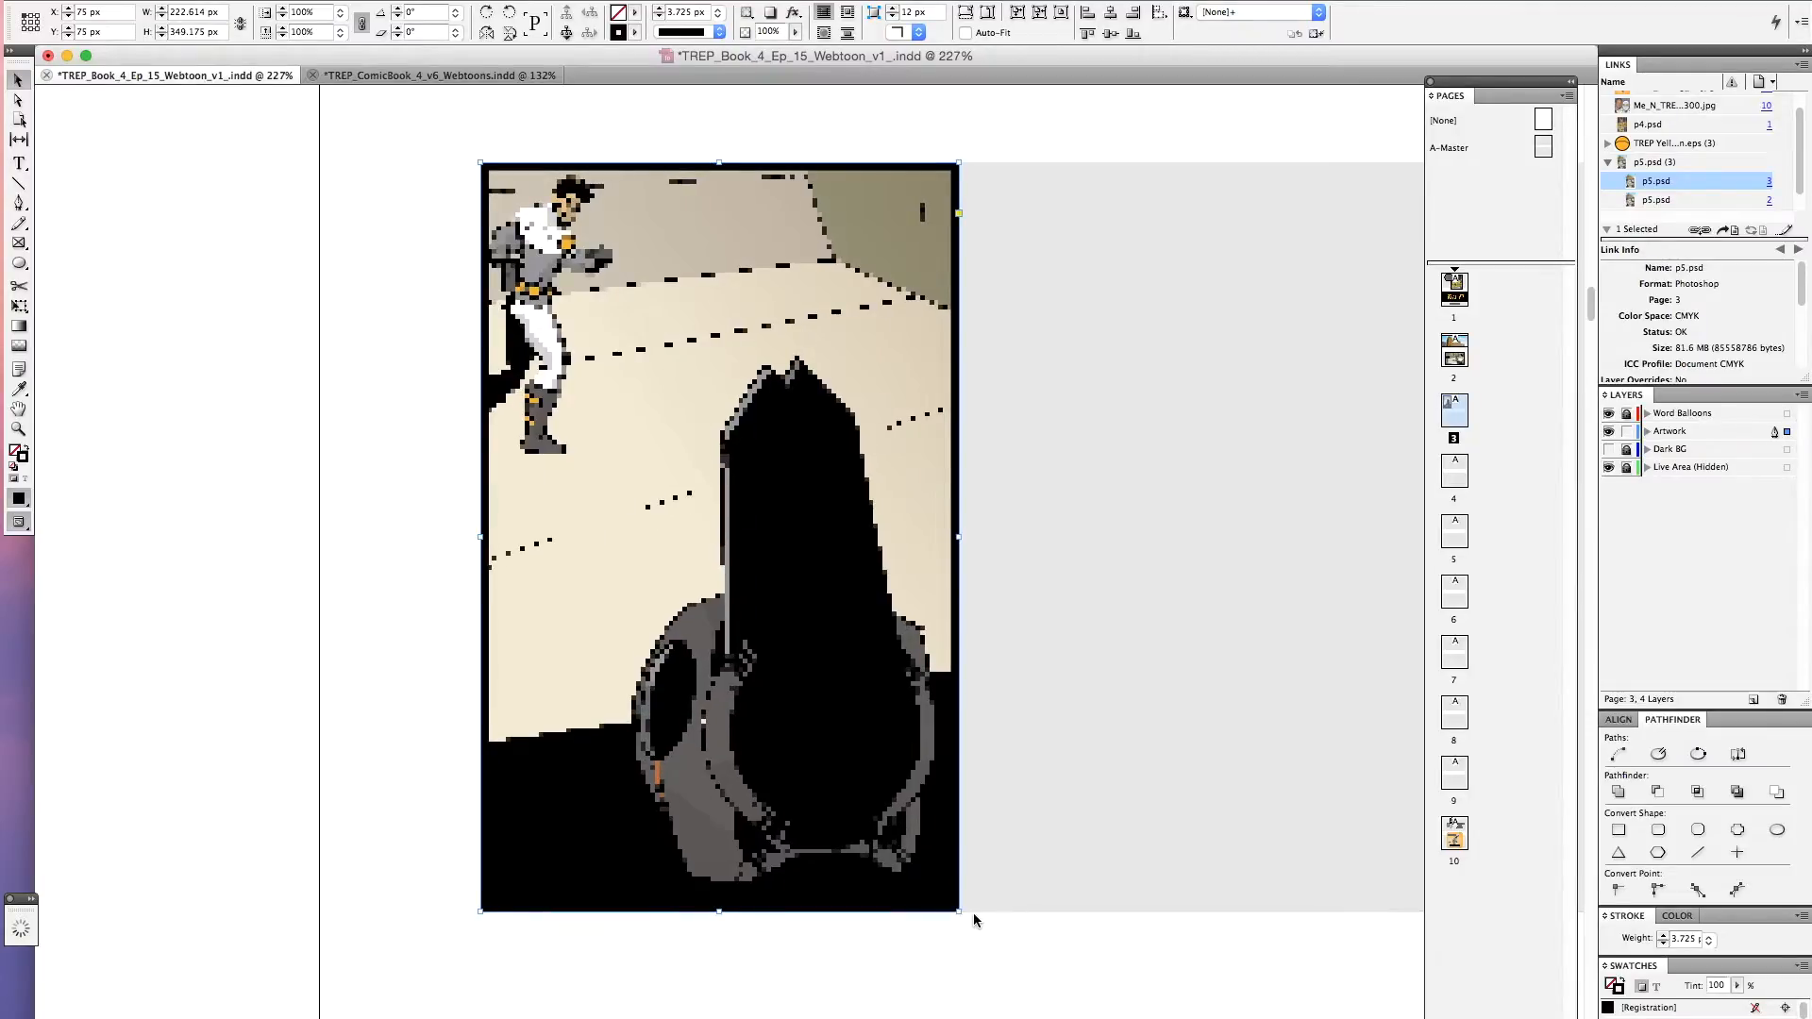
Set the narrow weapon panel's stroke to 3 px
left_click(1062, 744)
key("super+1")
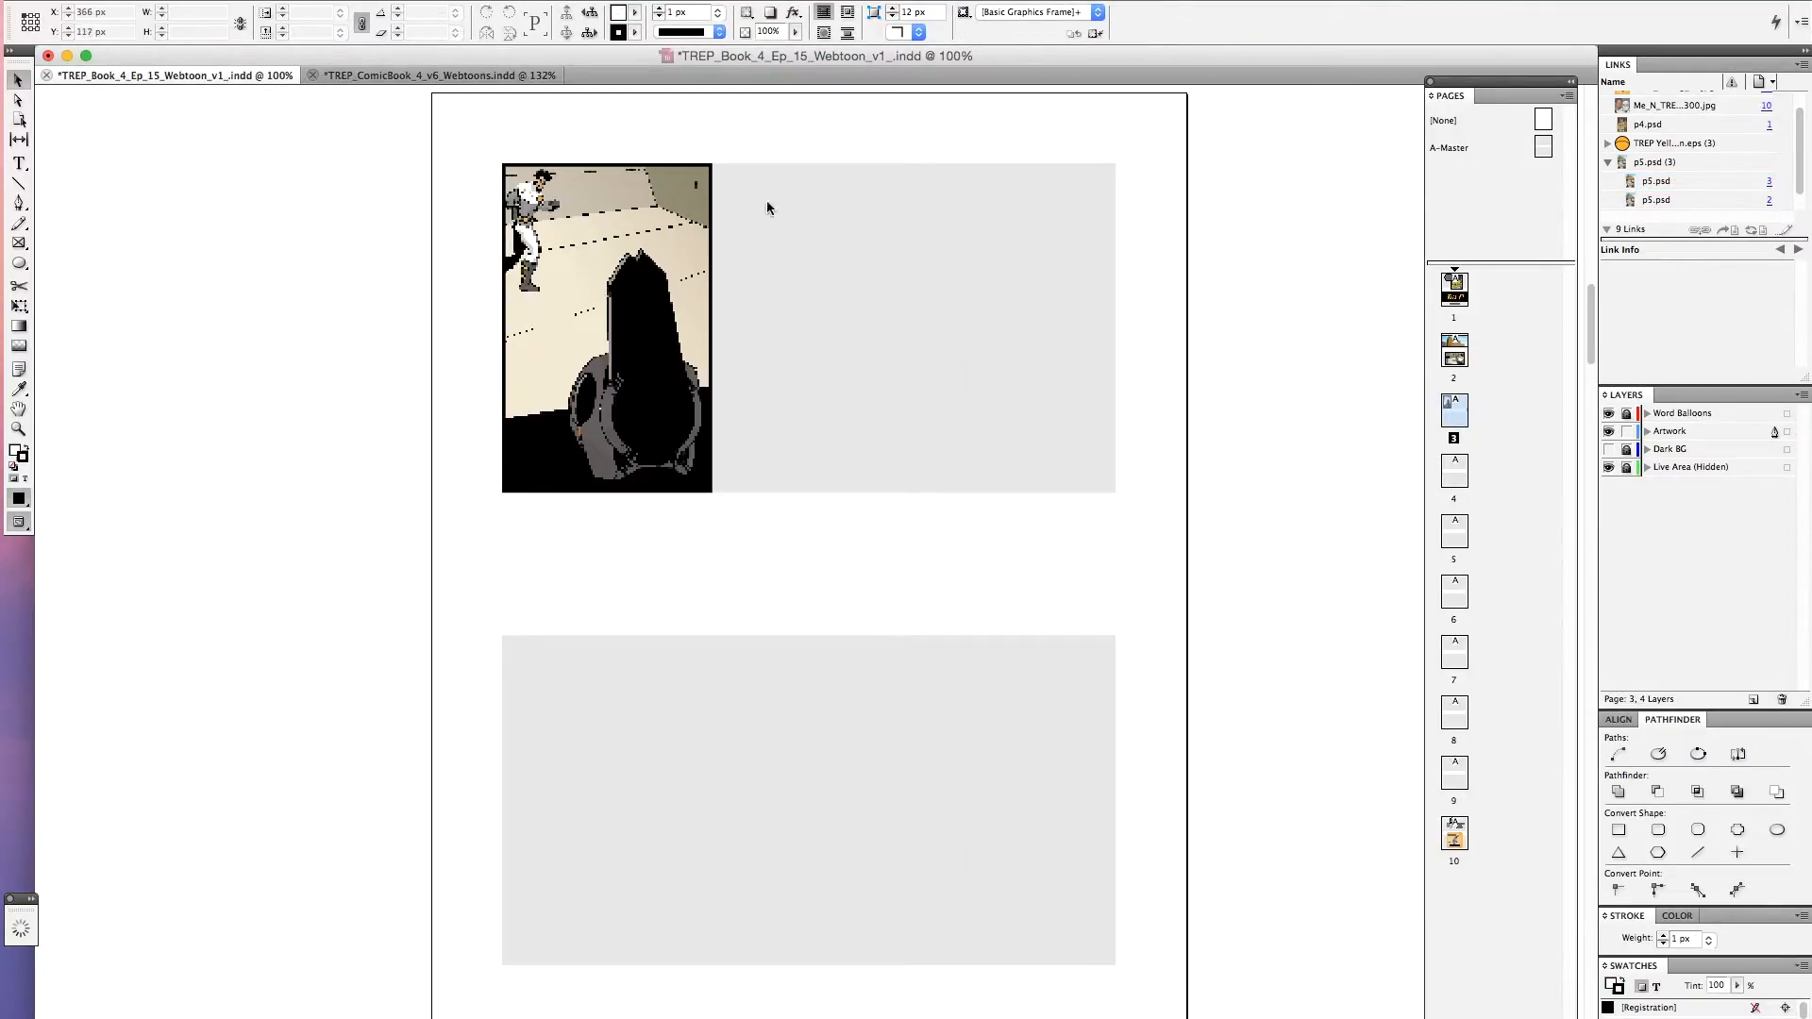
left_click(703, 311)
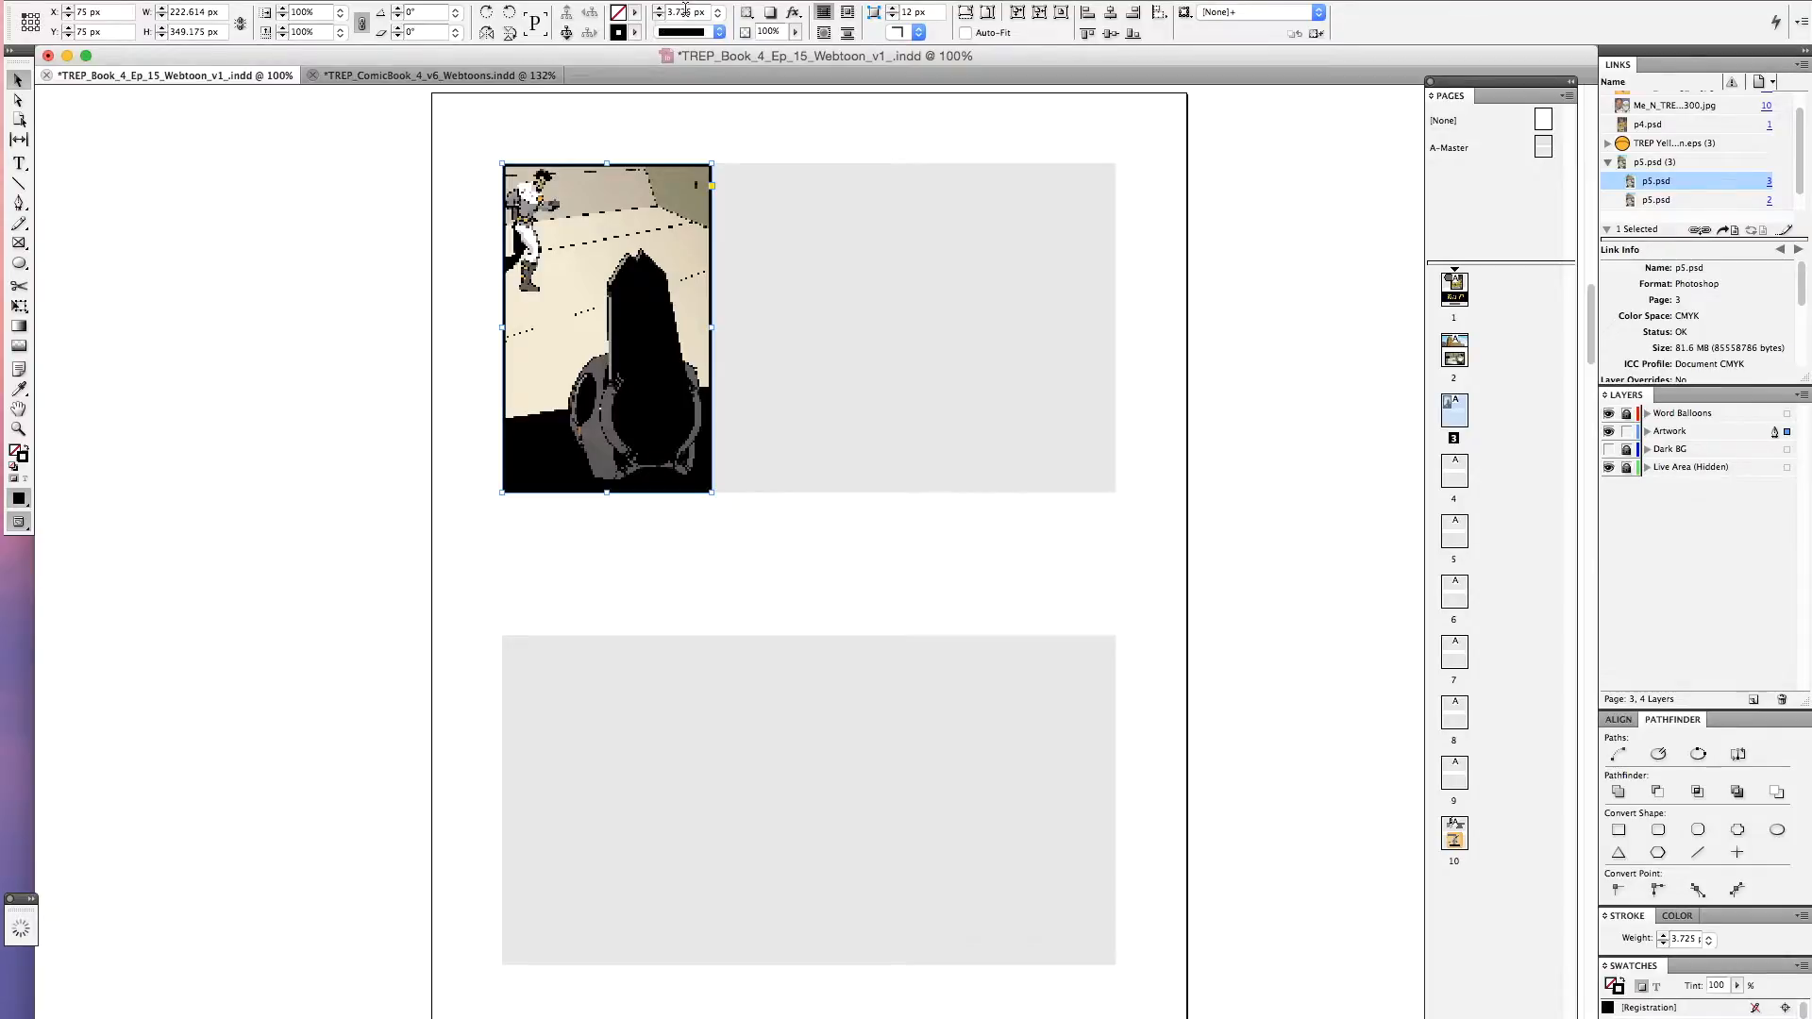
left_click(658, 16)
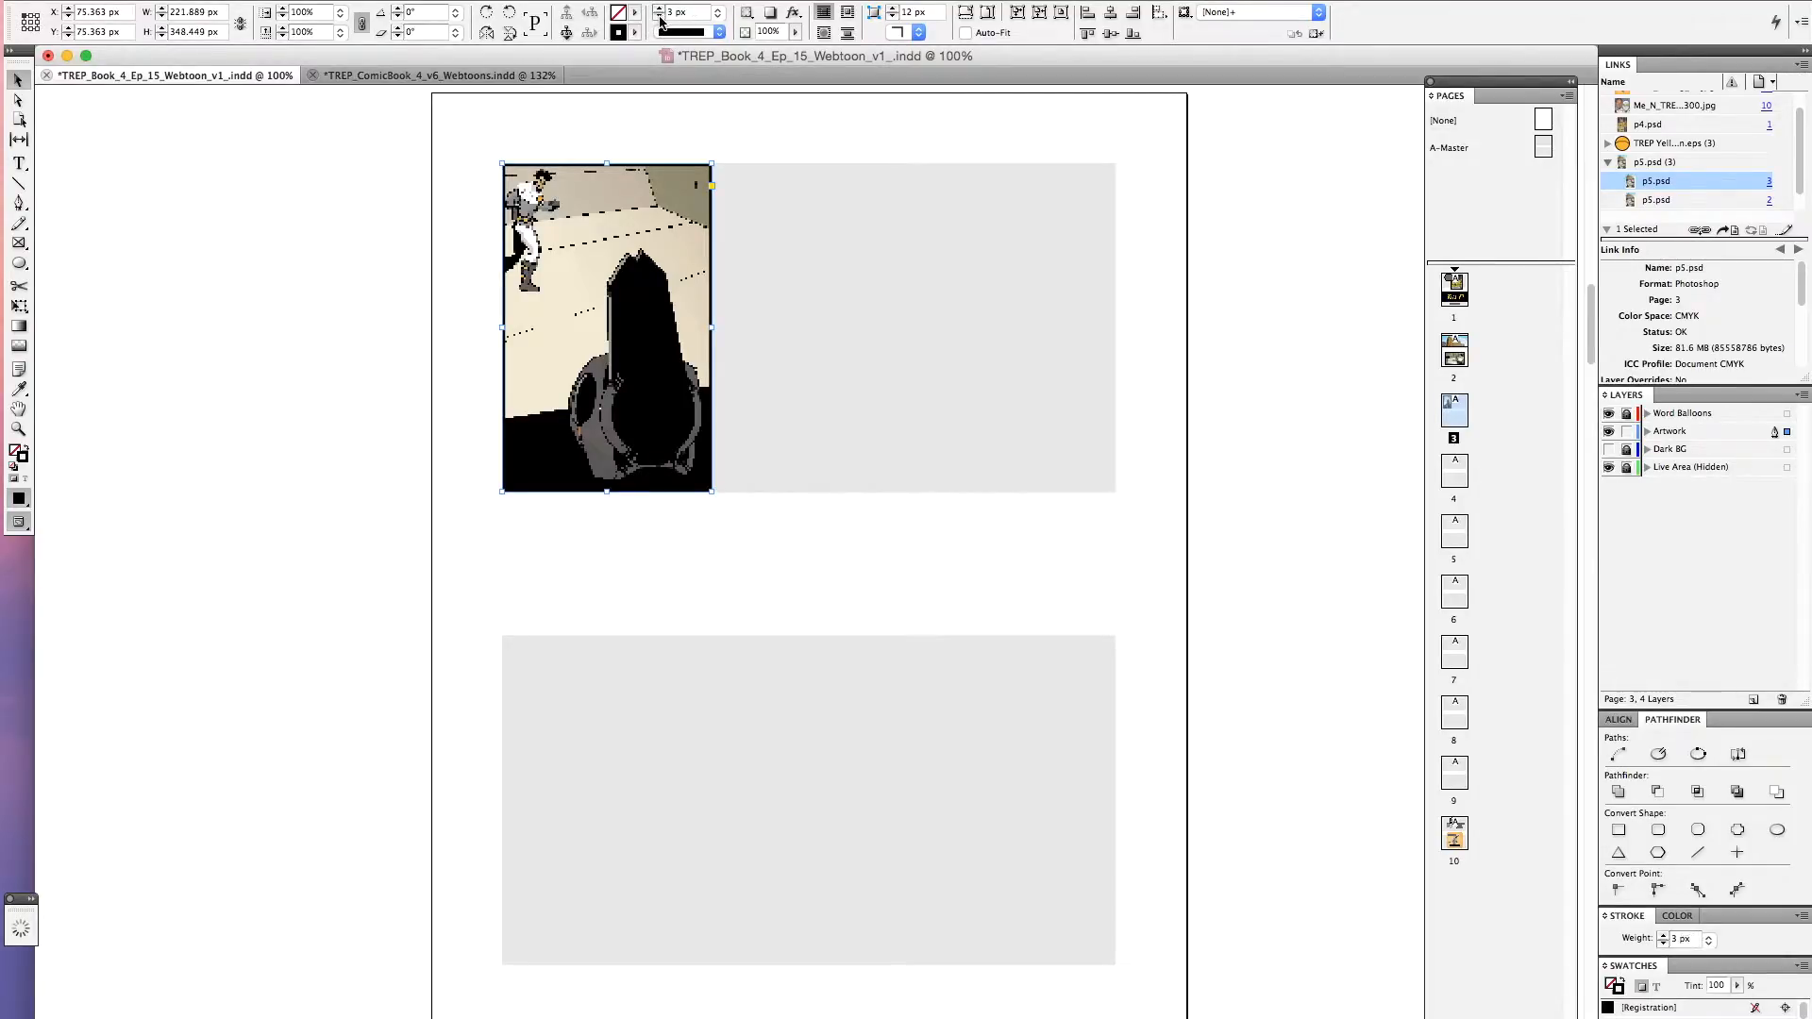
left_click(760, 223)
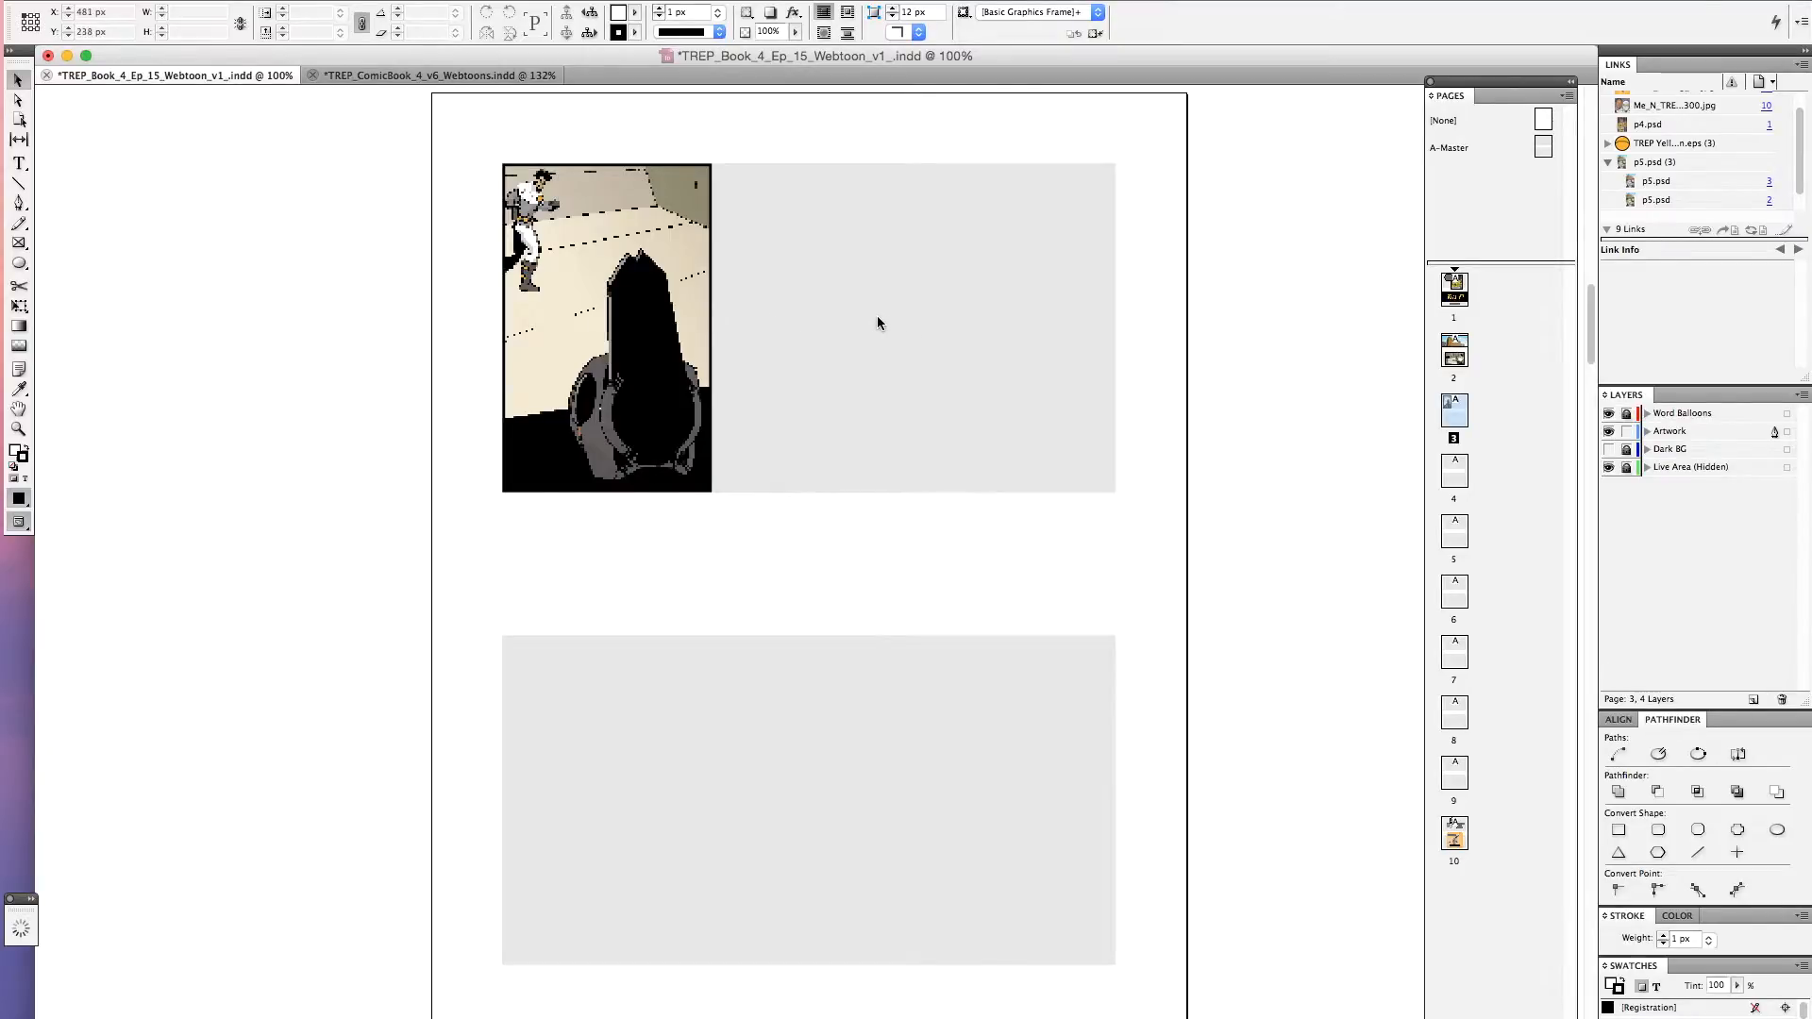
Duplicate the narrow weapon panel into page 3's lower grey box and shift the copy's artwork inside its frame to show the jet pack panel
left_click_drag(645, 432, 666, 907)
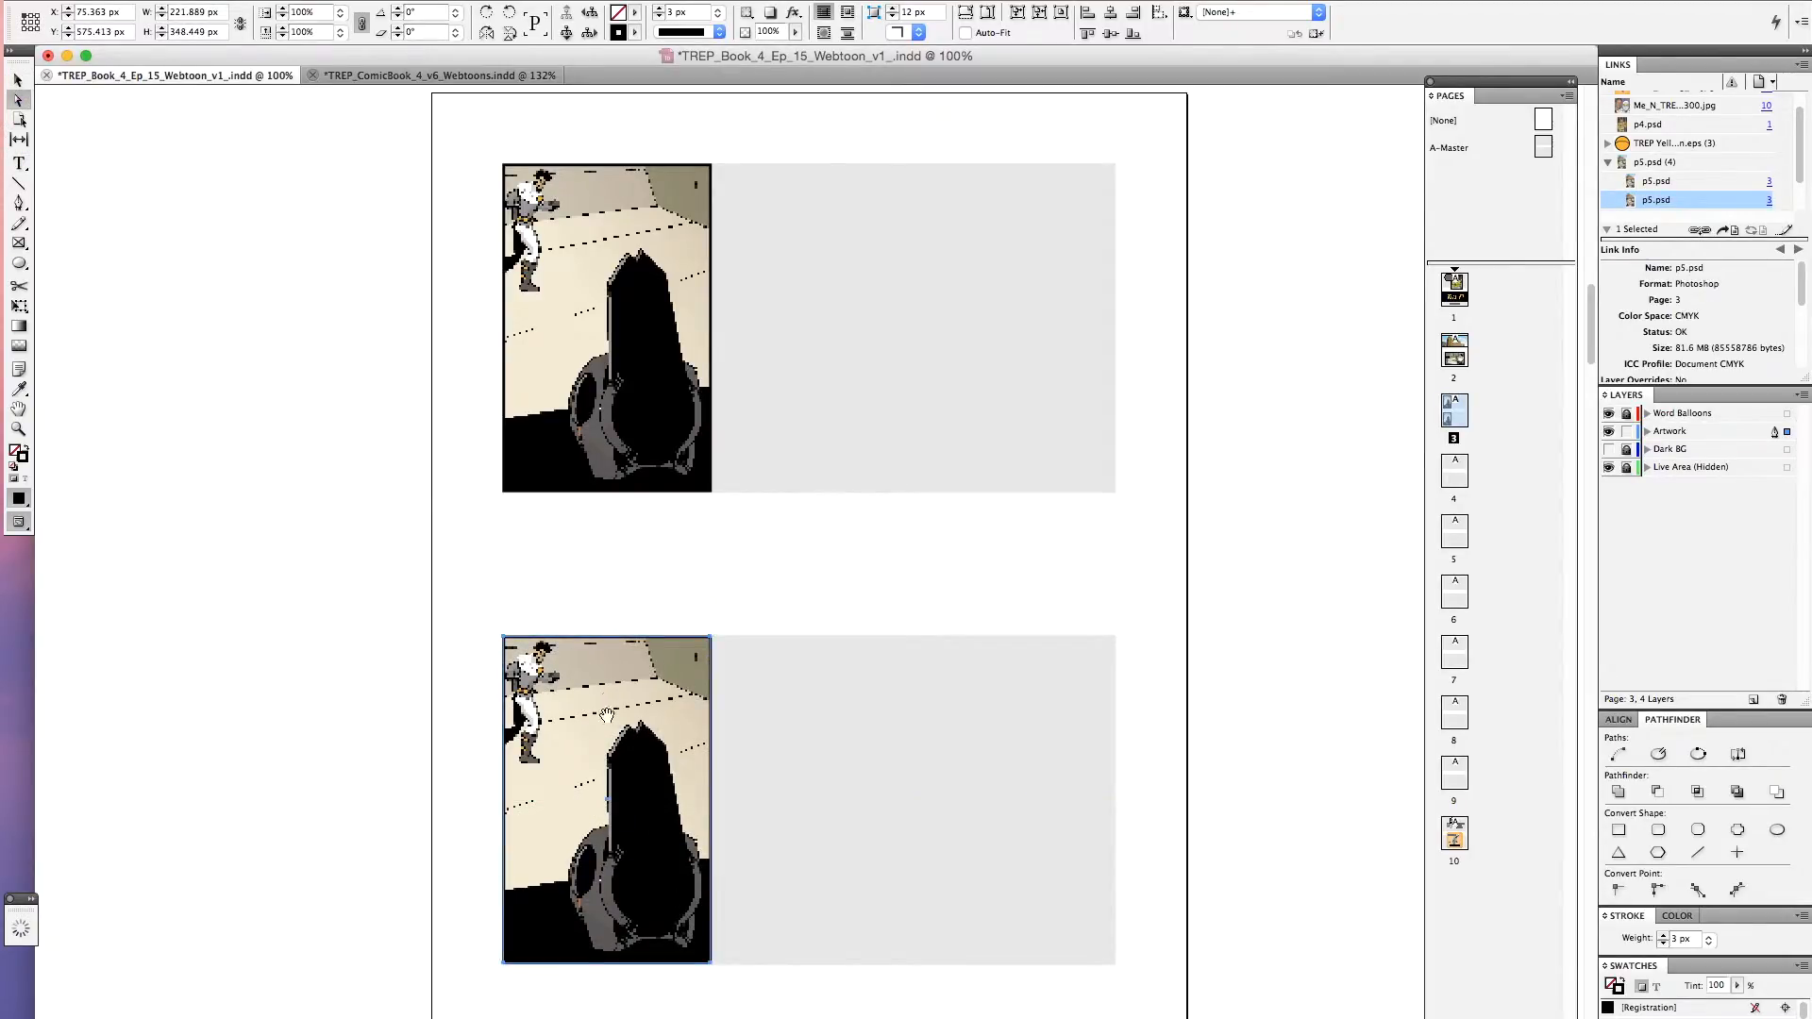
left_click_drag(578, 708, 426, 717)
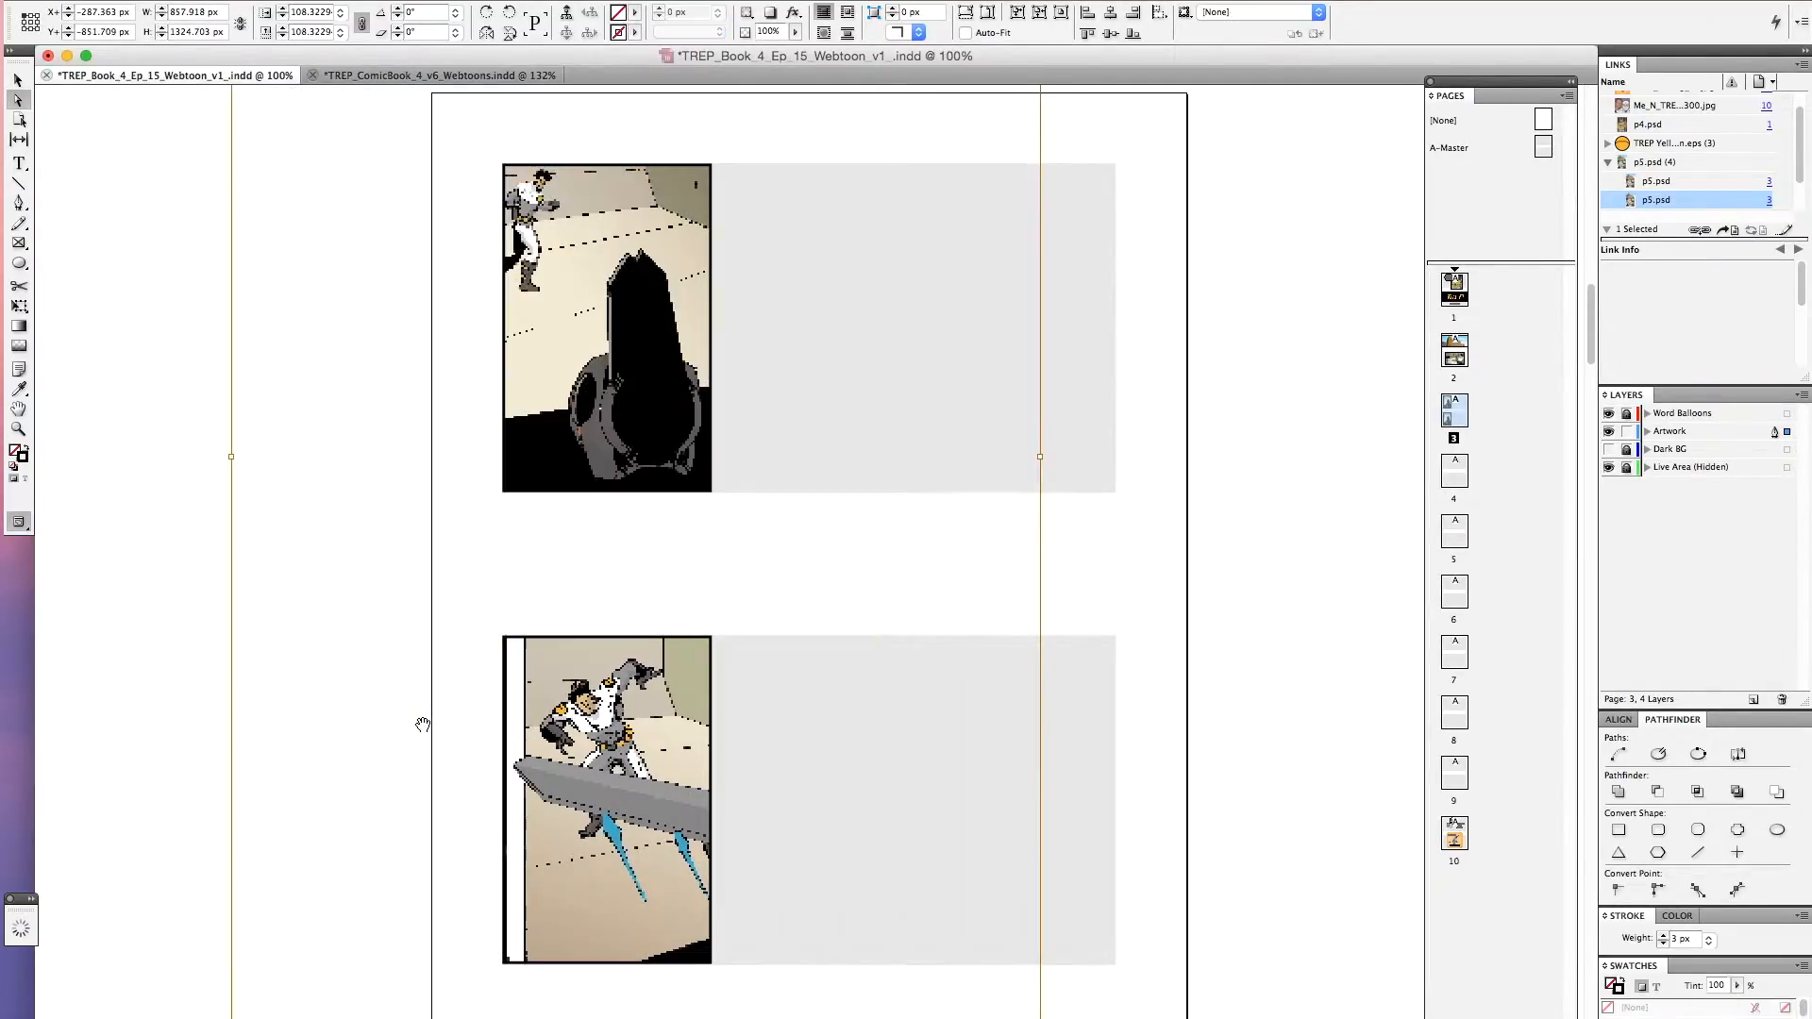
left_click(19, 81)
left_click(340, 667)
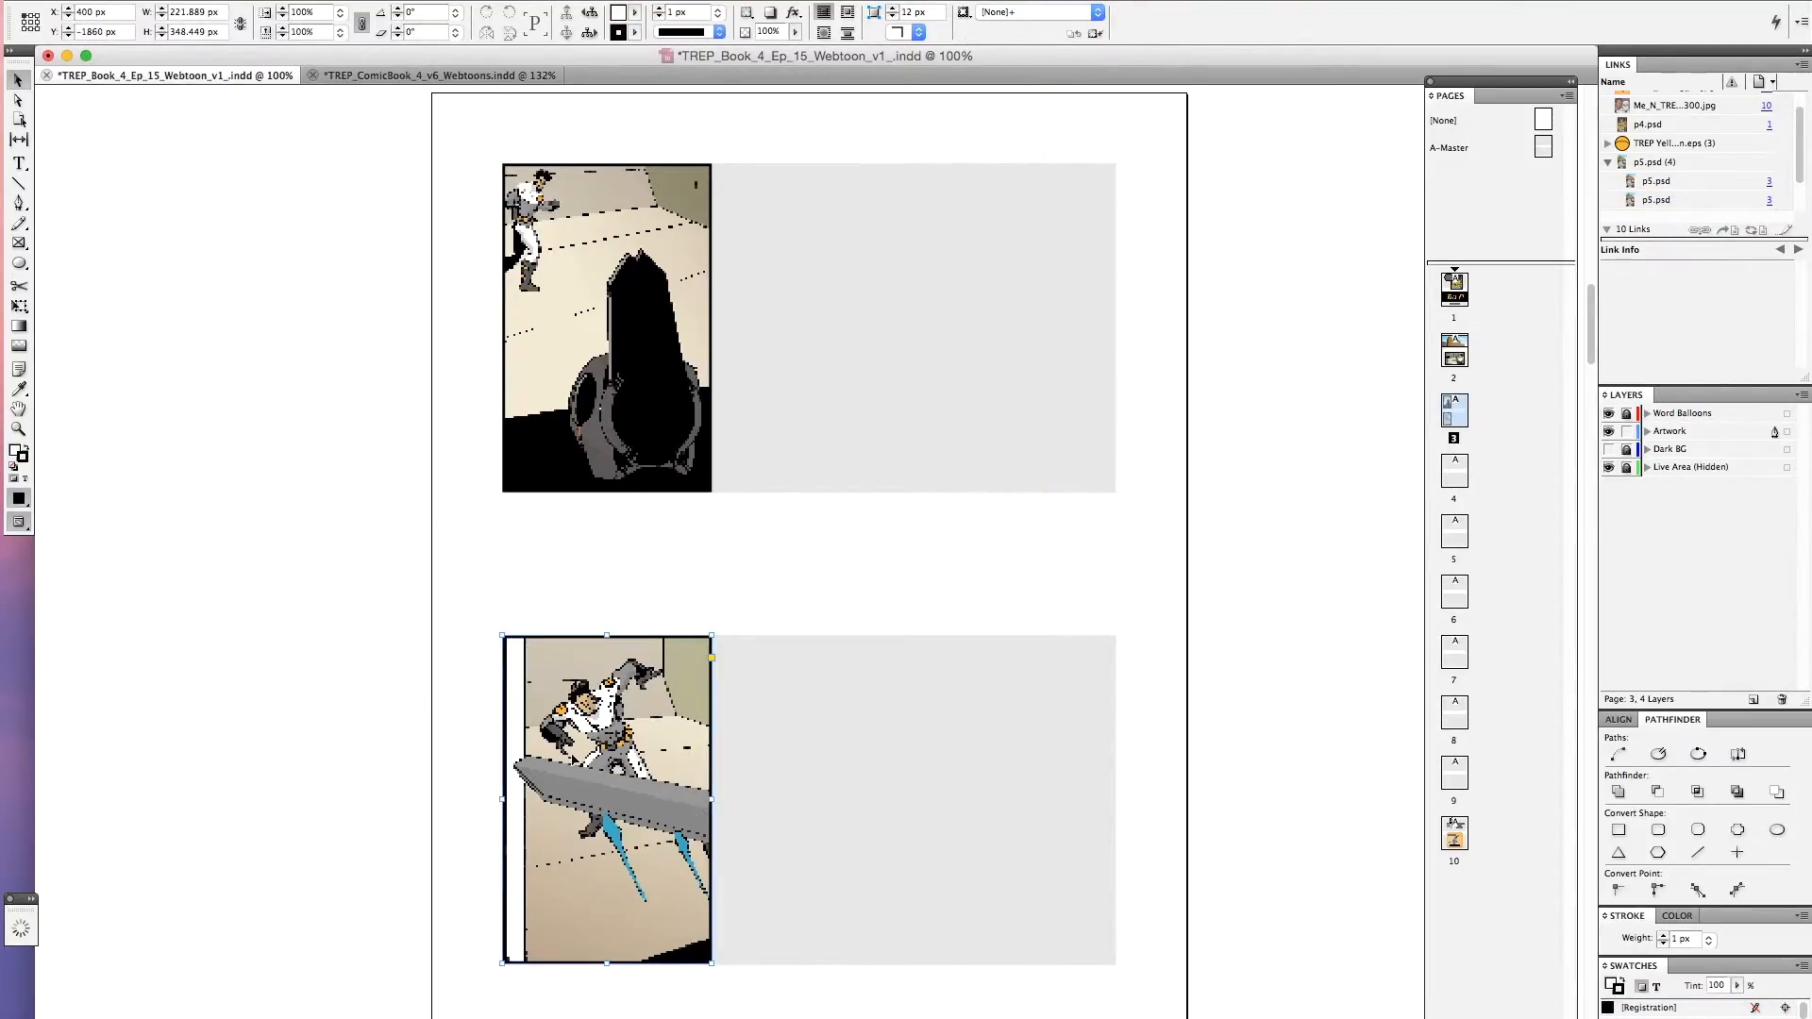
left_click(537, 778)
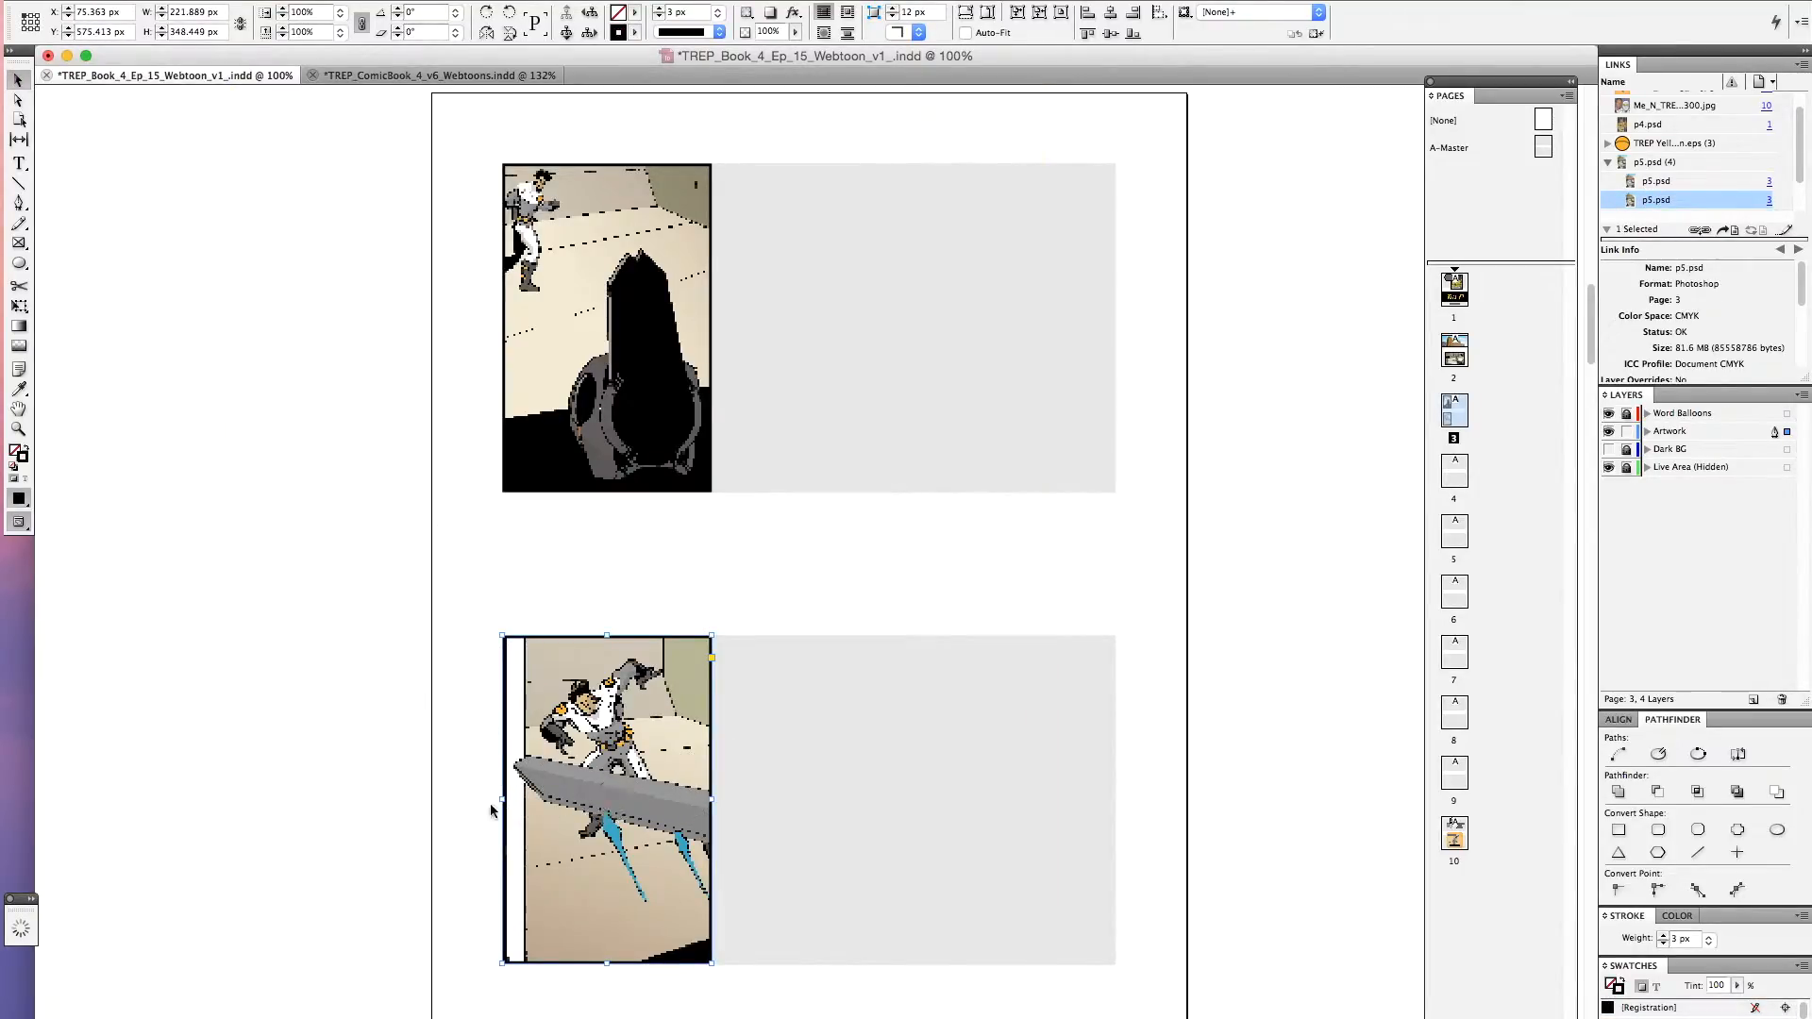
Enlarge the copy's frame to enclose the whole jet pack panel, about 484 x 399 px, and set its stroke to 0 px
left_click_drag(713, 799, 958, 823)
left_click_drag(730, 964, 730, 998)
left_click_drag(503, 817, 487, 767)
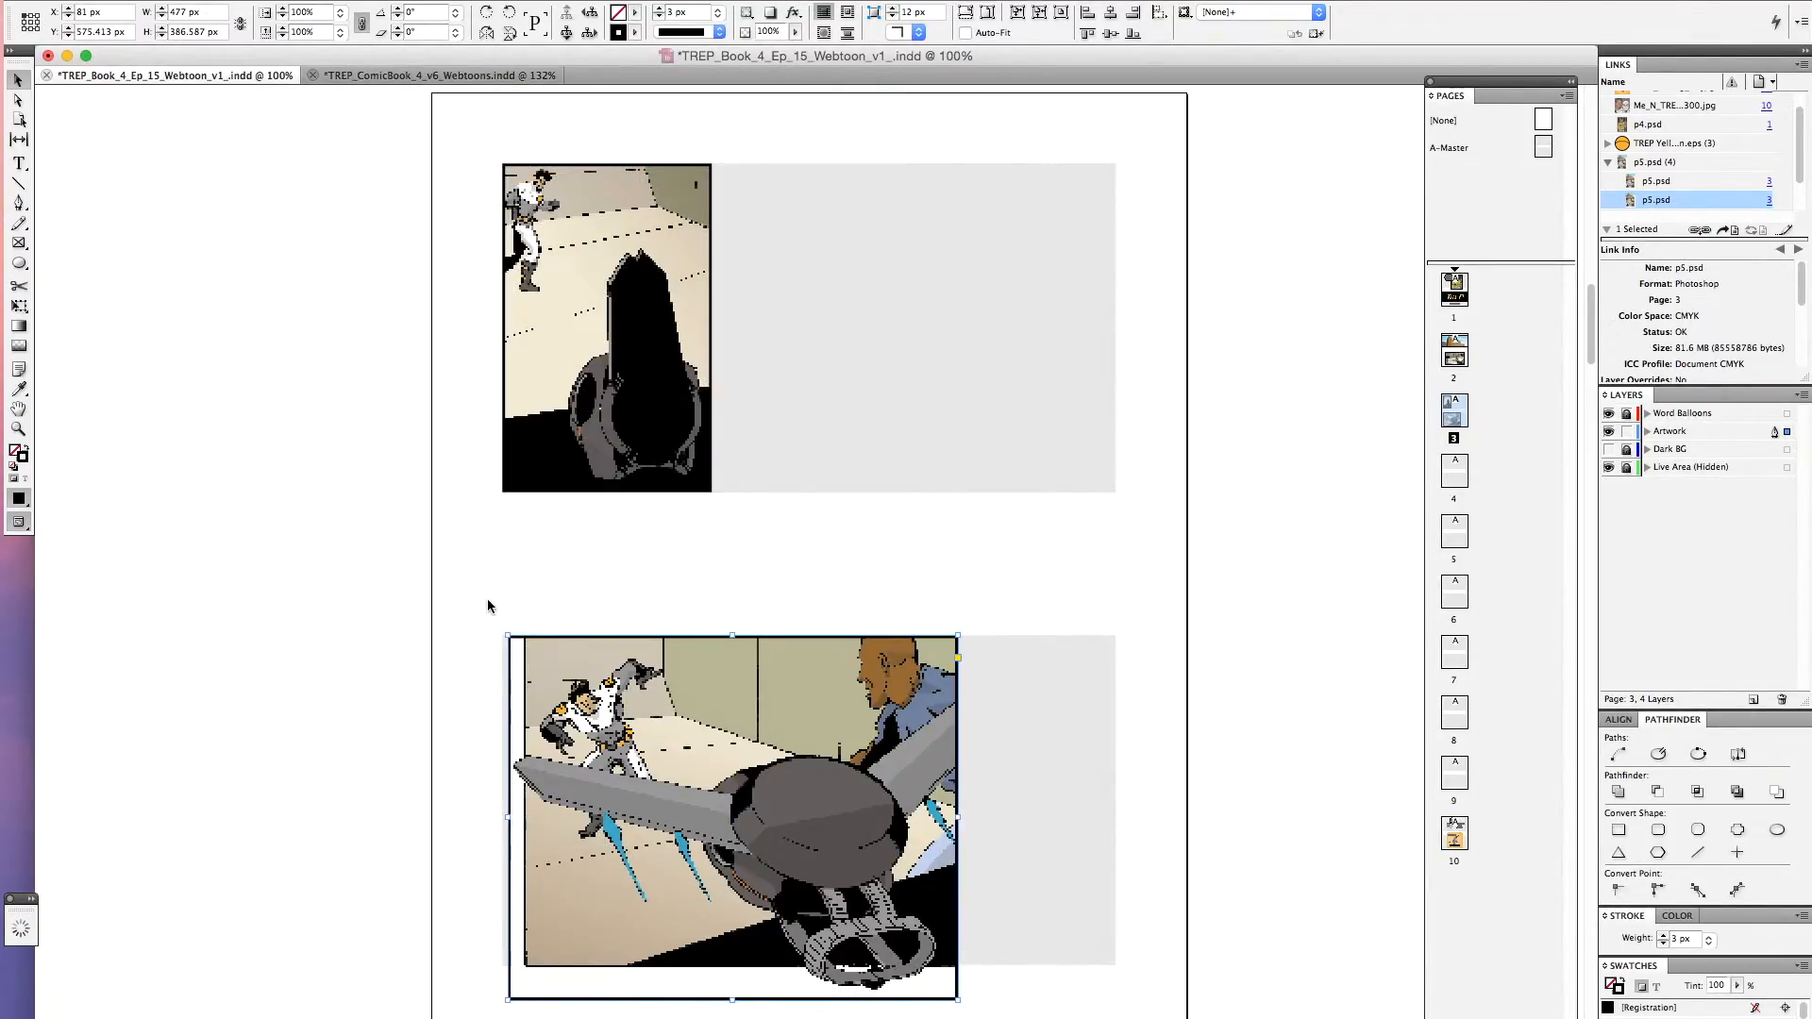
left_click_drag(733, 636, 732, 628)
left_click_drag(958, 813, 965, 814)
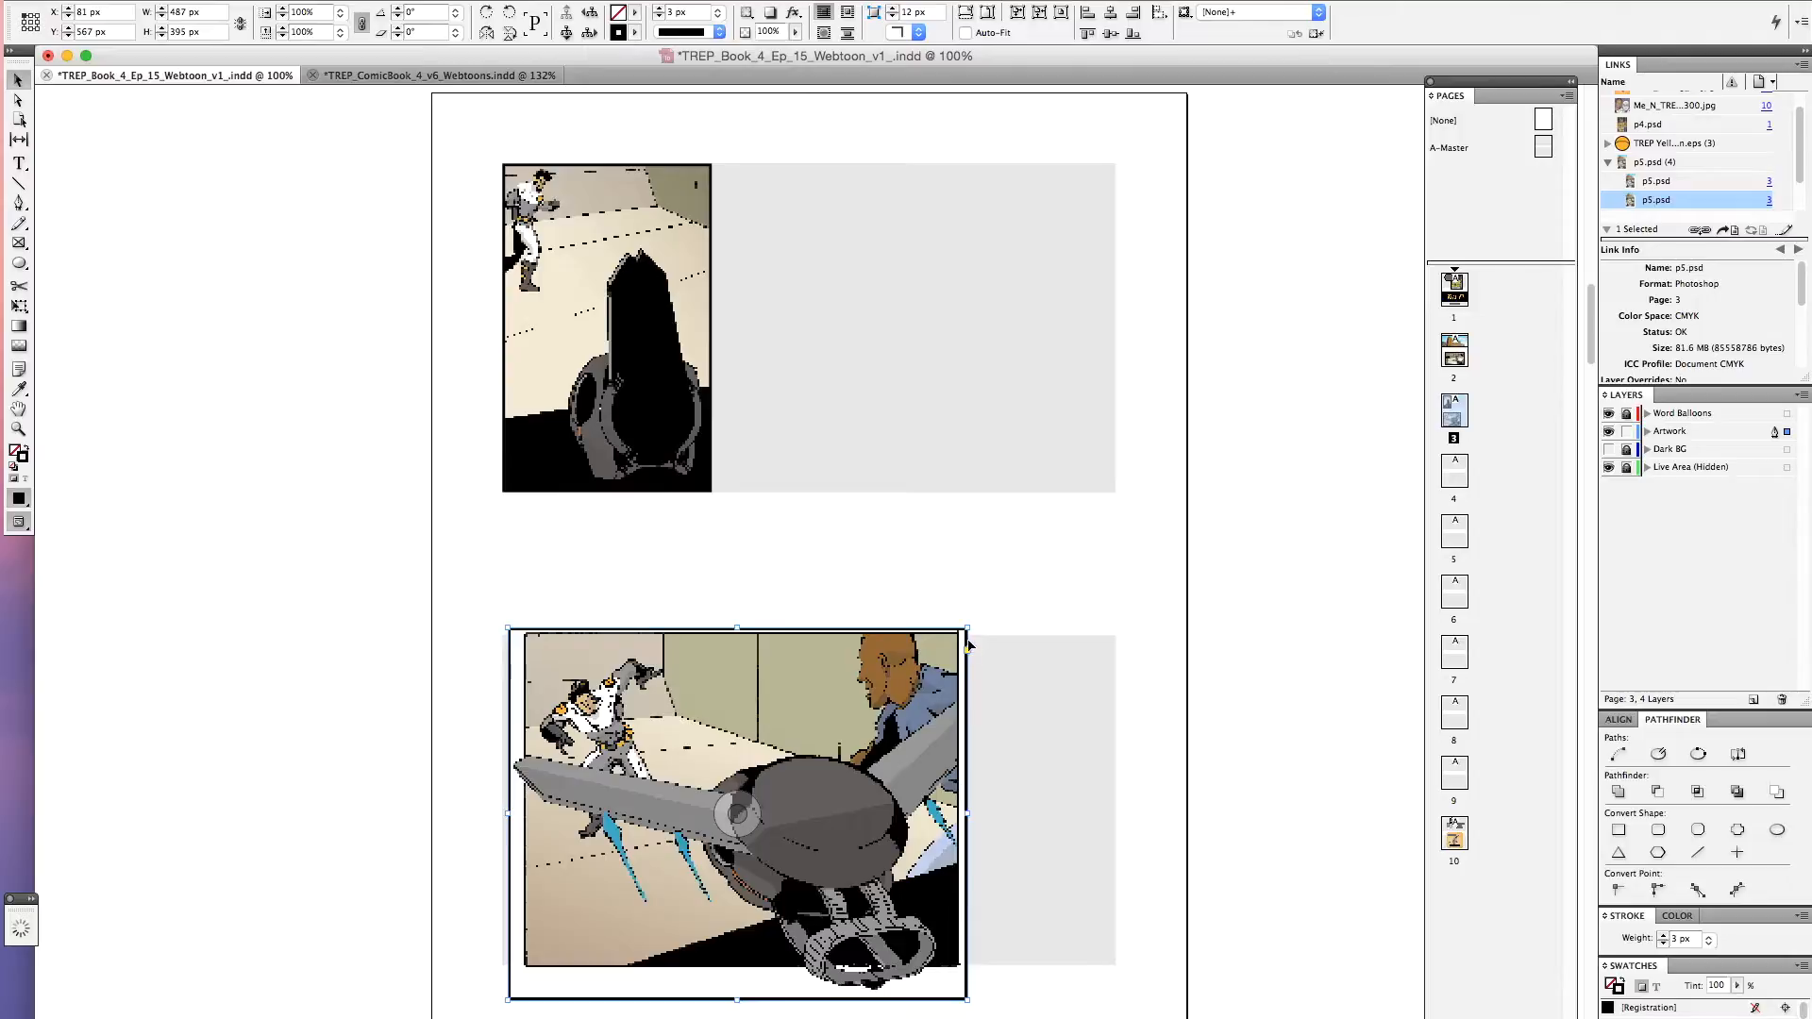
left_click_drag(735, 626, 736, 621)
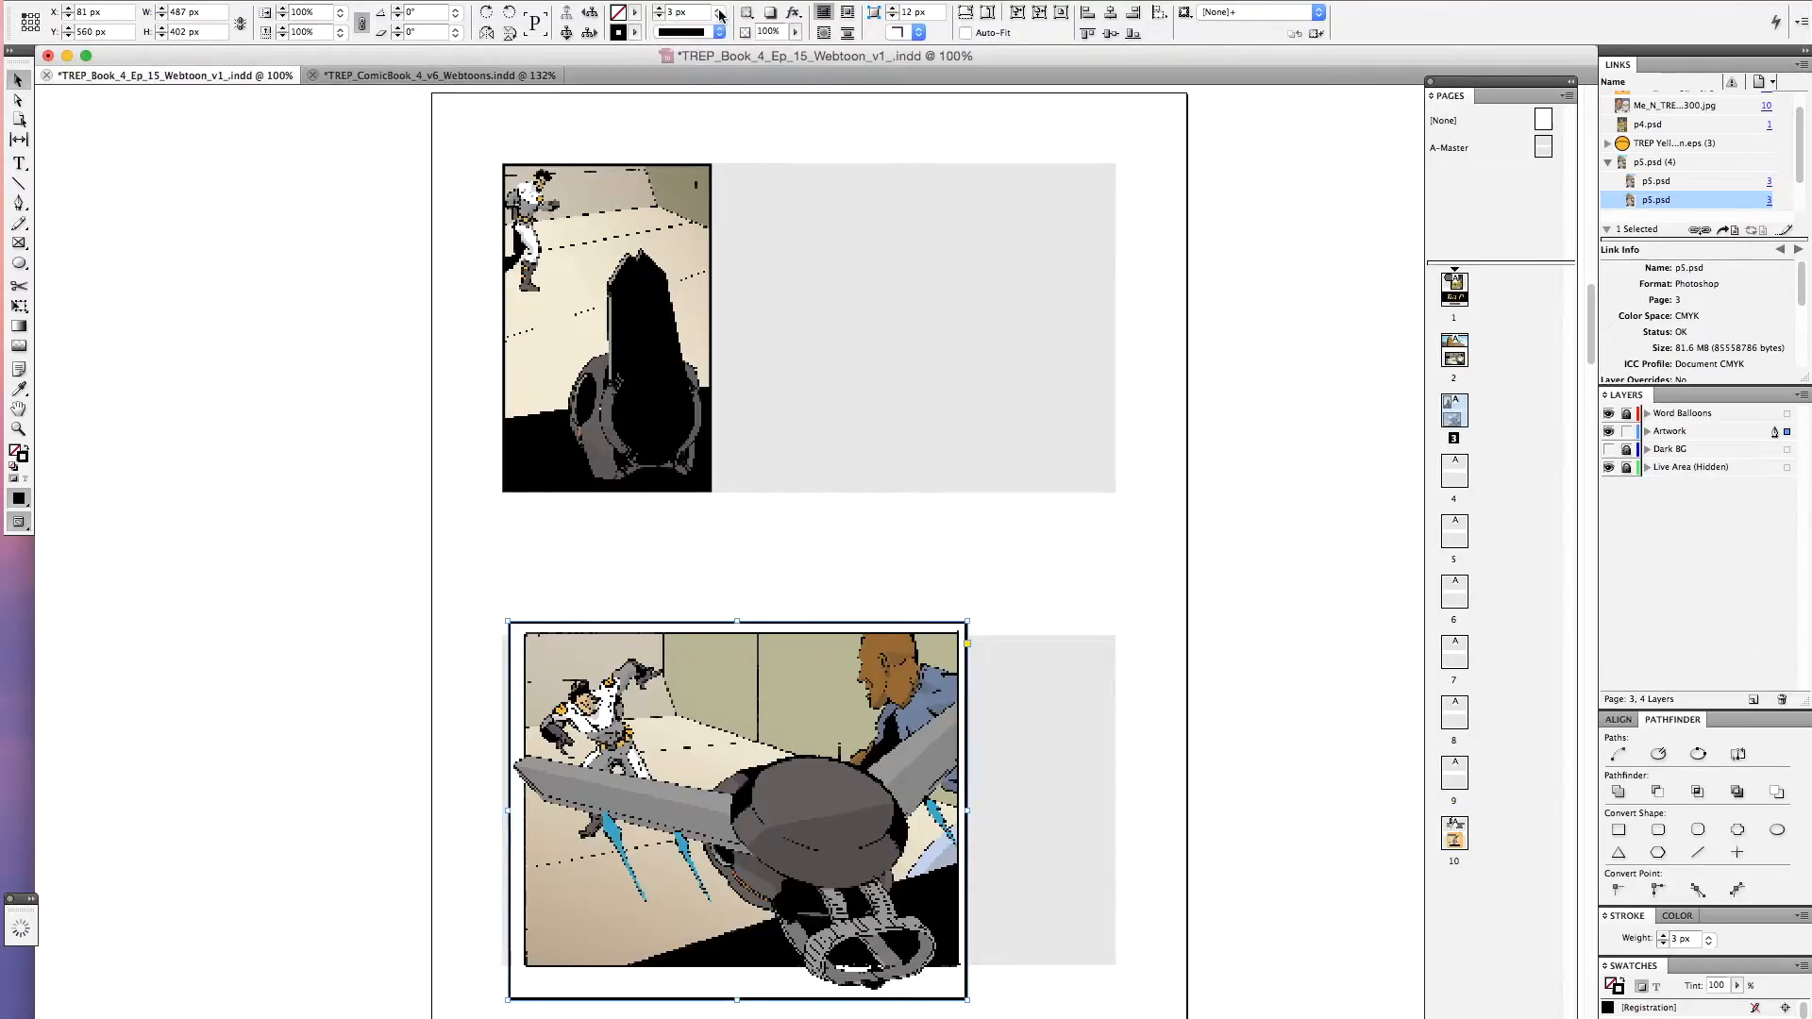
left_click(720, 13)
left_click(689, 21)
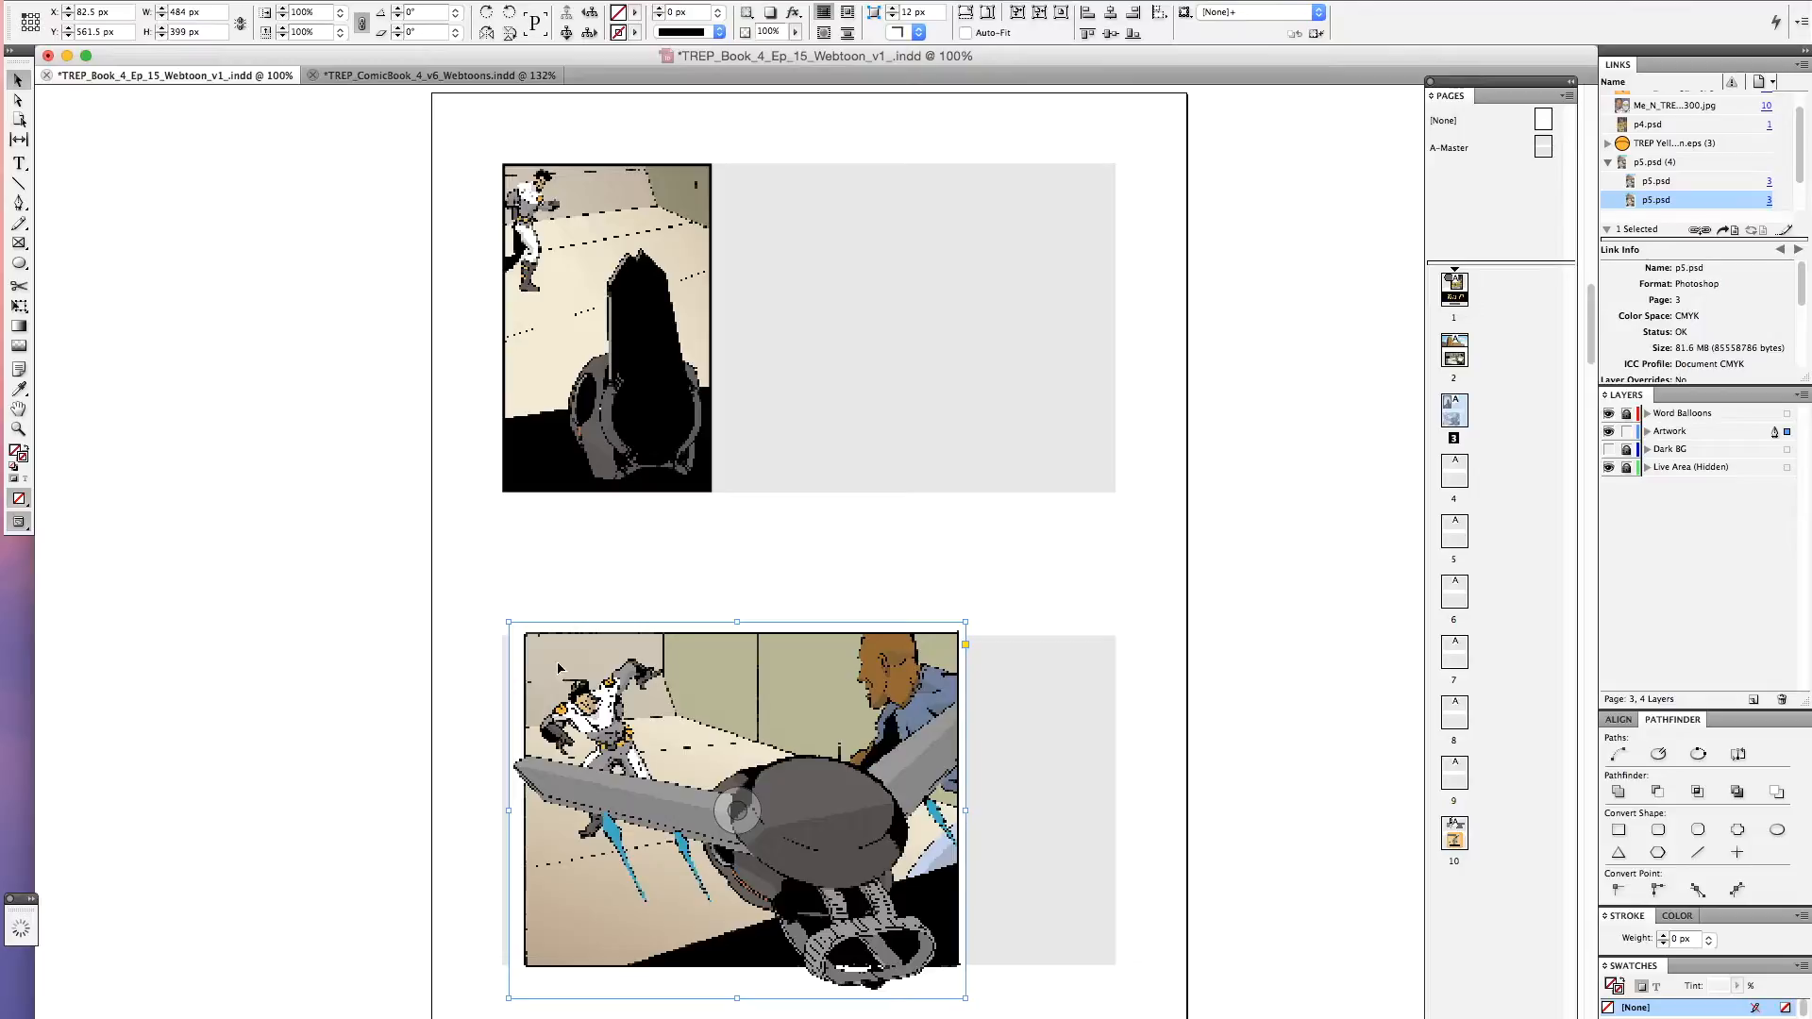
Align the jet pack artwork with the upper-left corner of the lower grey box, placing its frame at about X 56, Y 565 px
left_click_drag(559, 666, 555, 663)
key("Up")
key("Up")
key("Up")
key("Up")
key("Up")
key("Up")
key("Up")
key("Up")
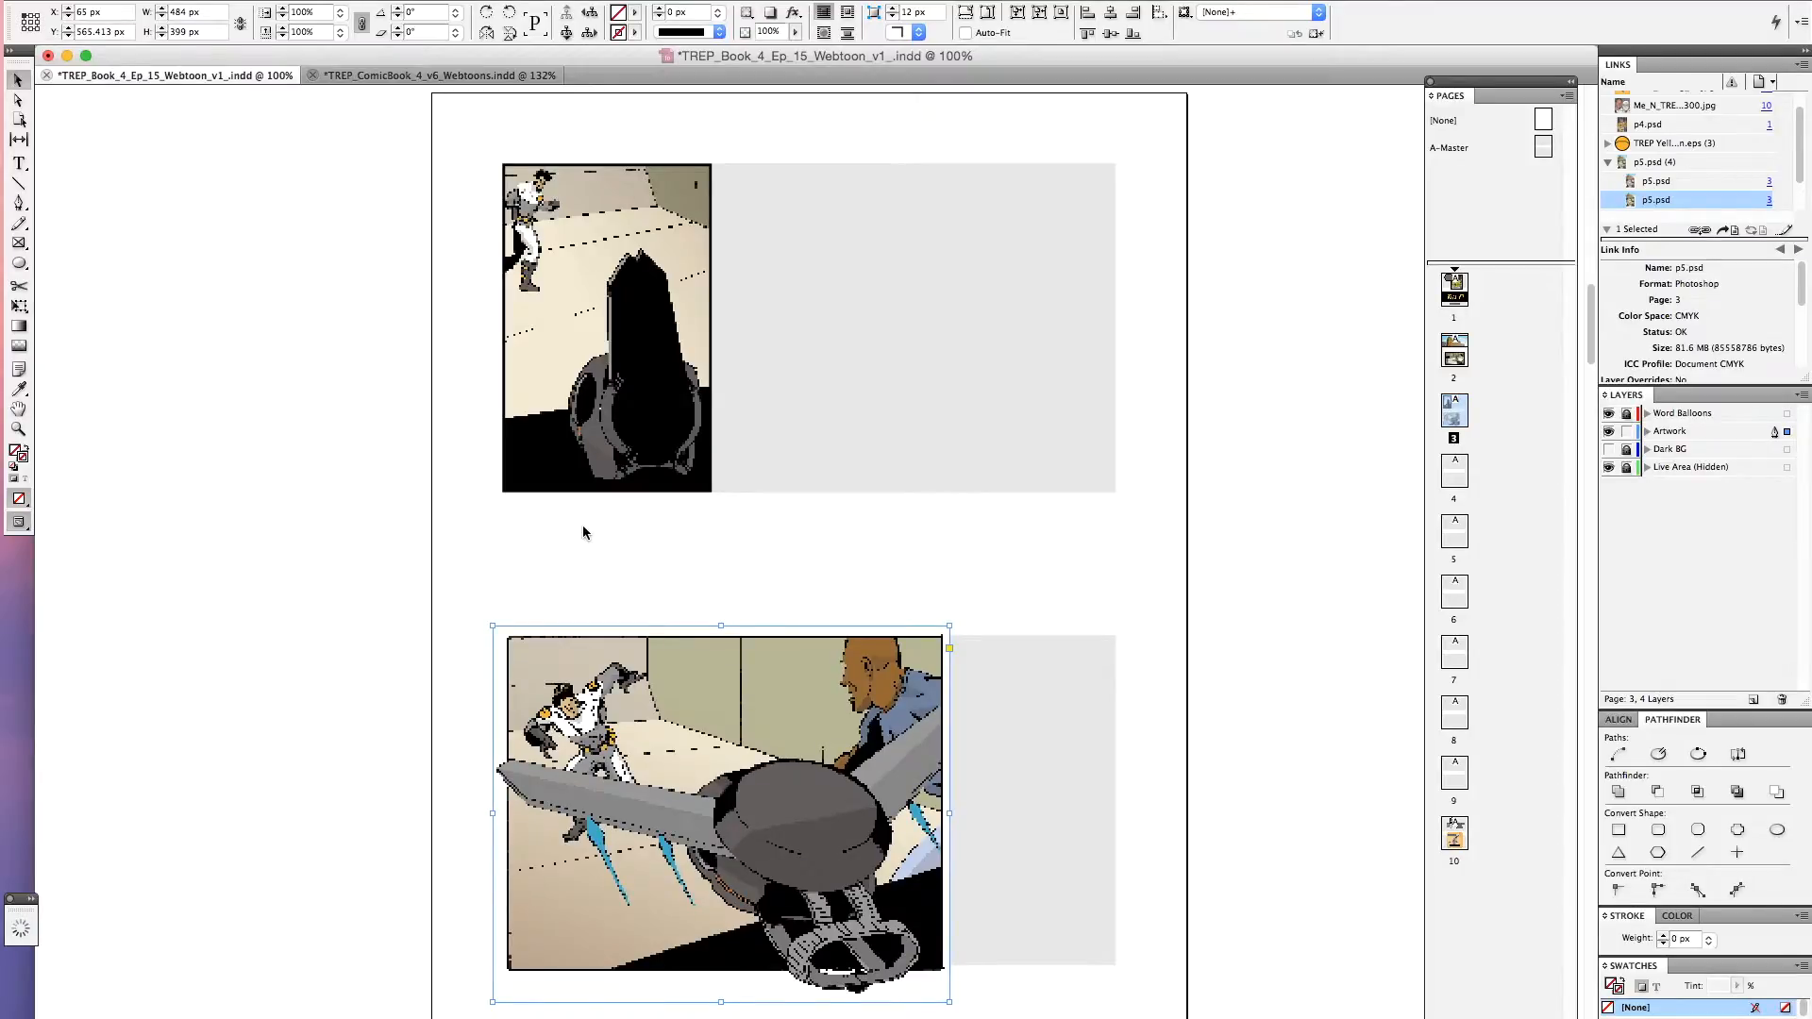
key("Left")
key("Left")
key("Left")
key("Left")
key("Left")
key("Left")
key("Left")
key("Left")
key("Left")
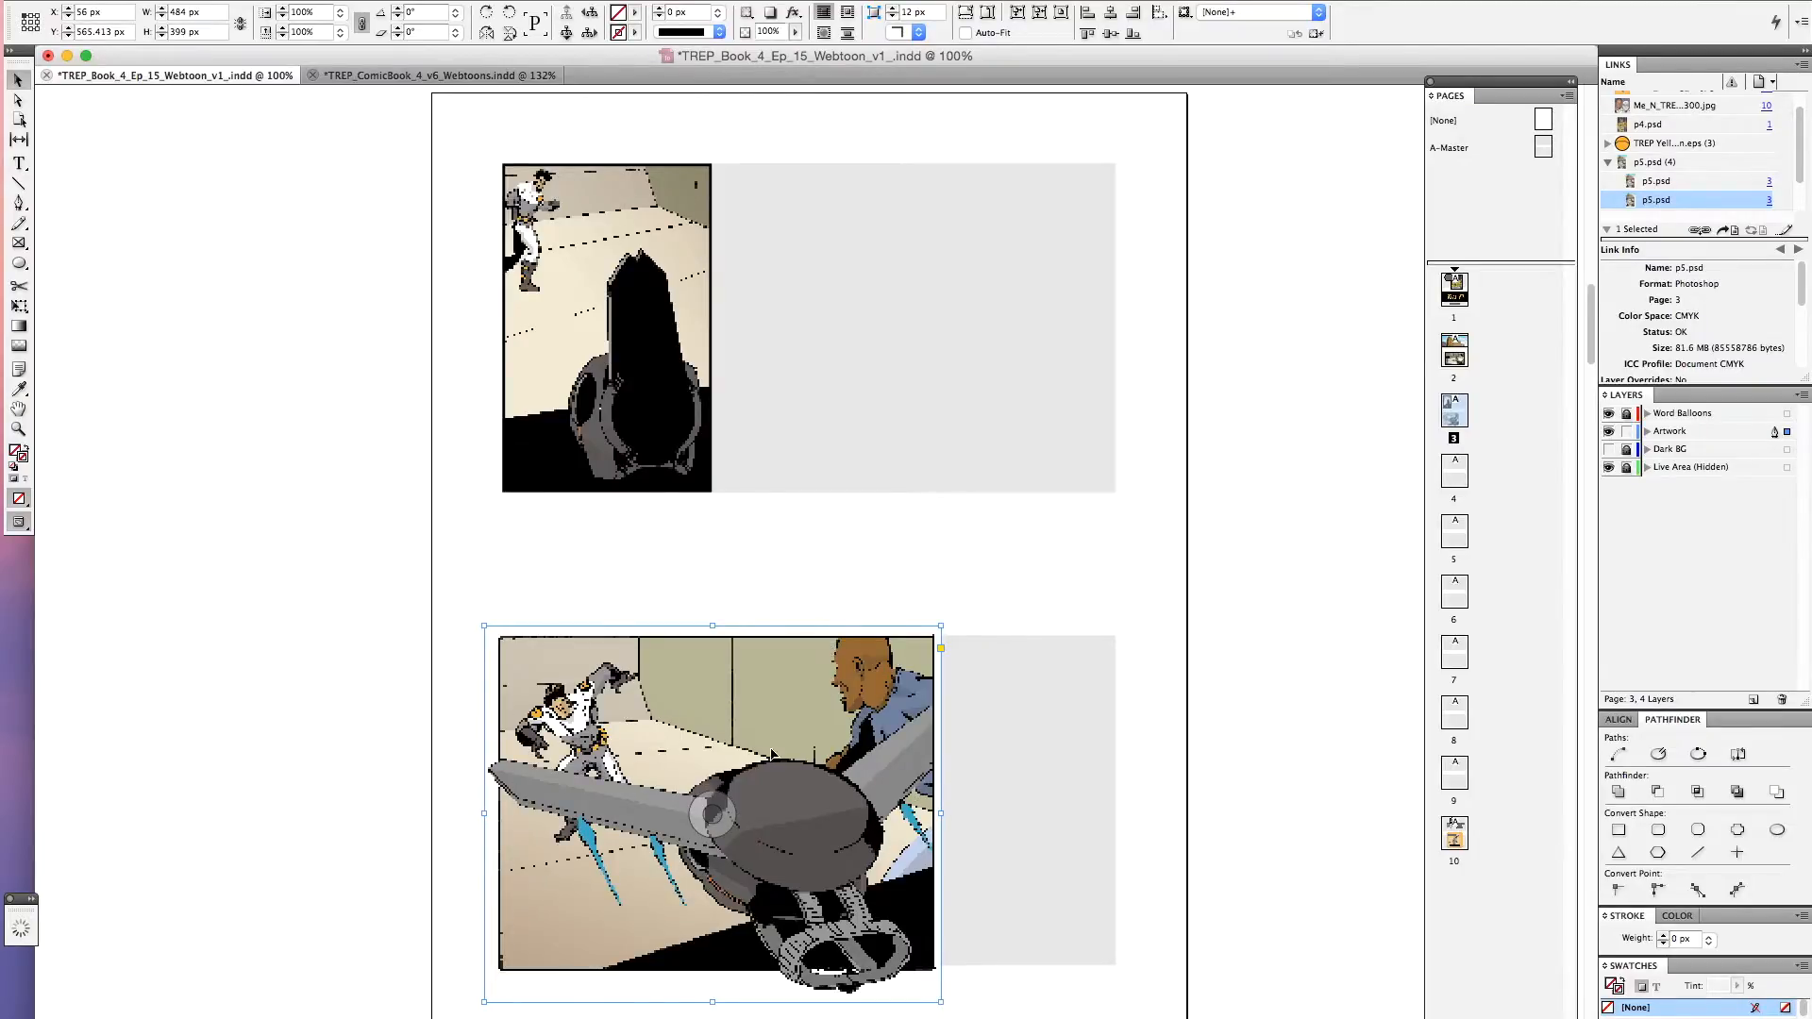
left_click(1028, 611)
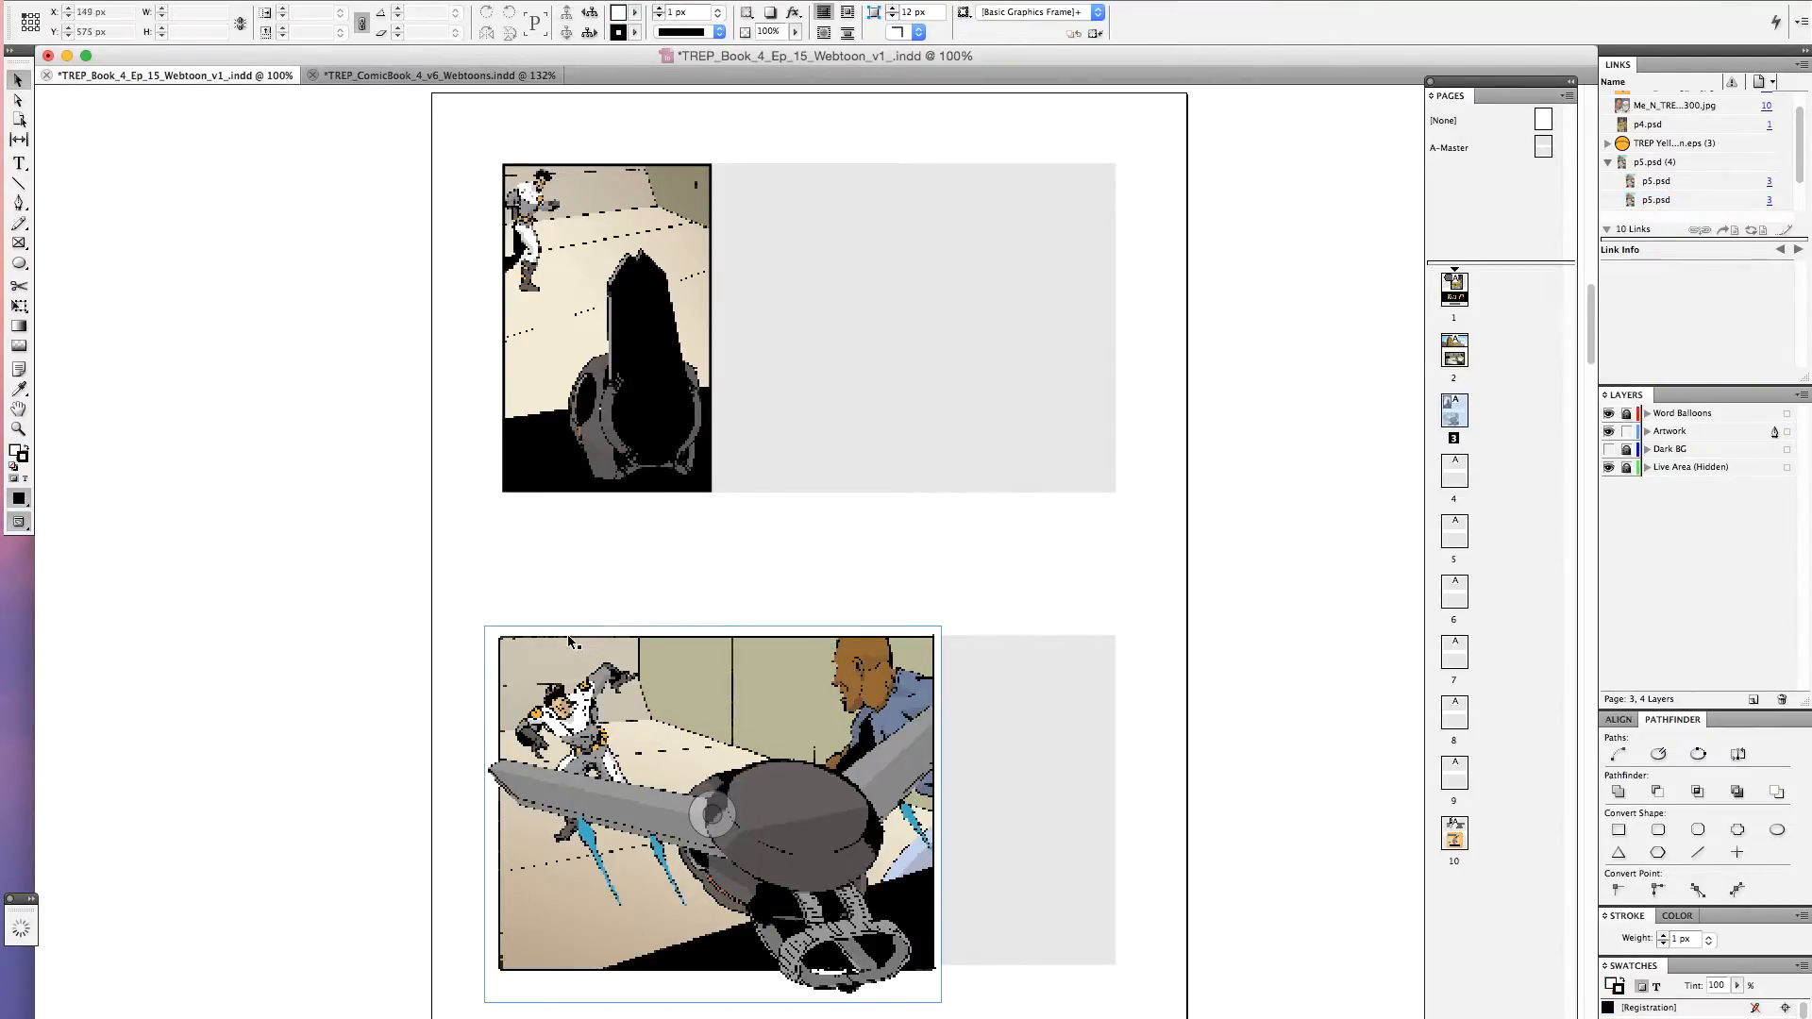
left_click_drag(444, 353, 620, 724)
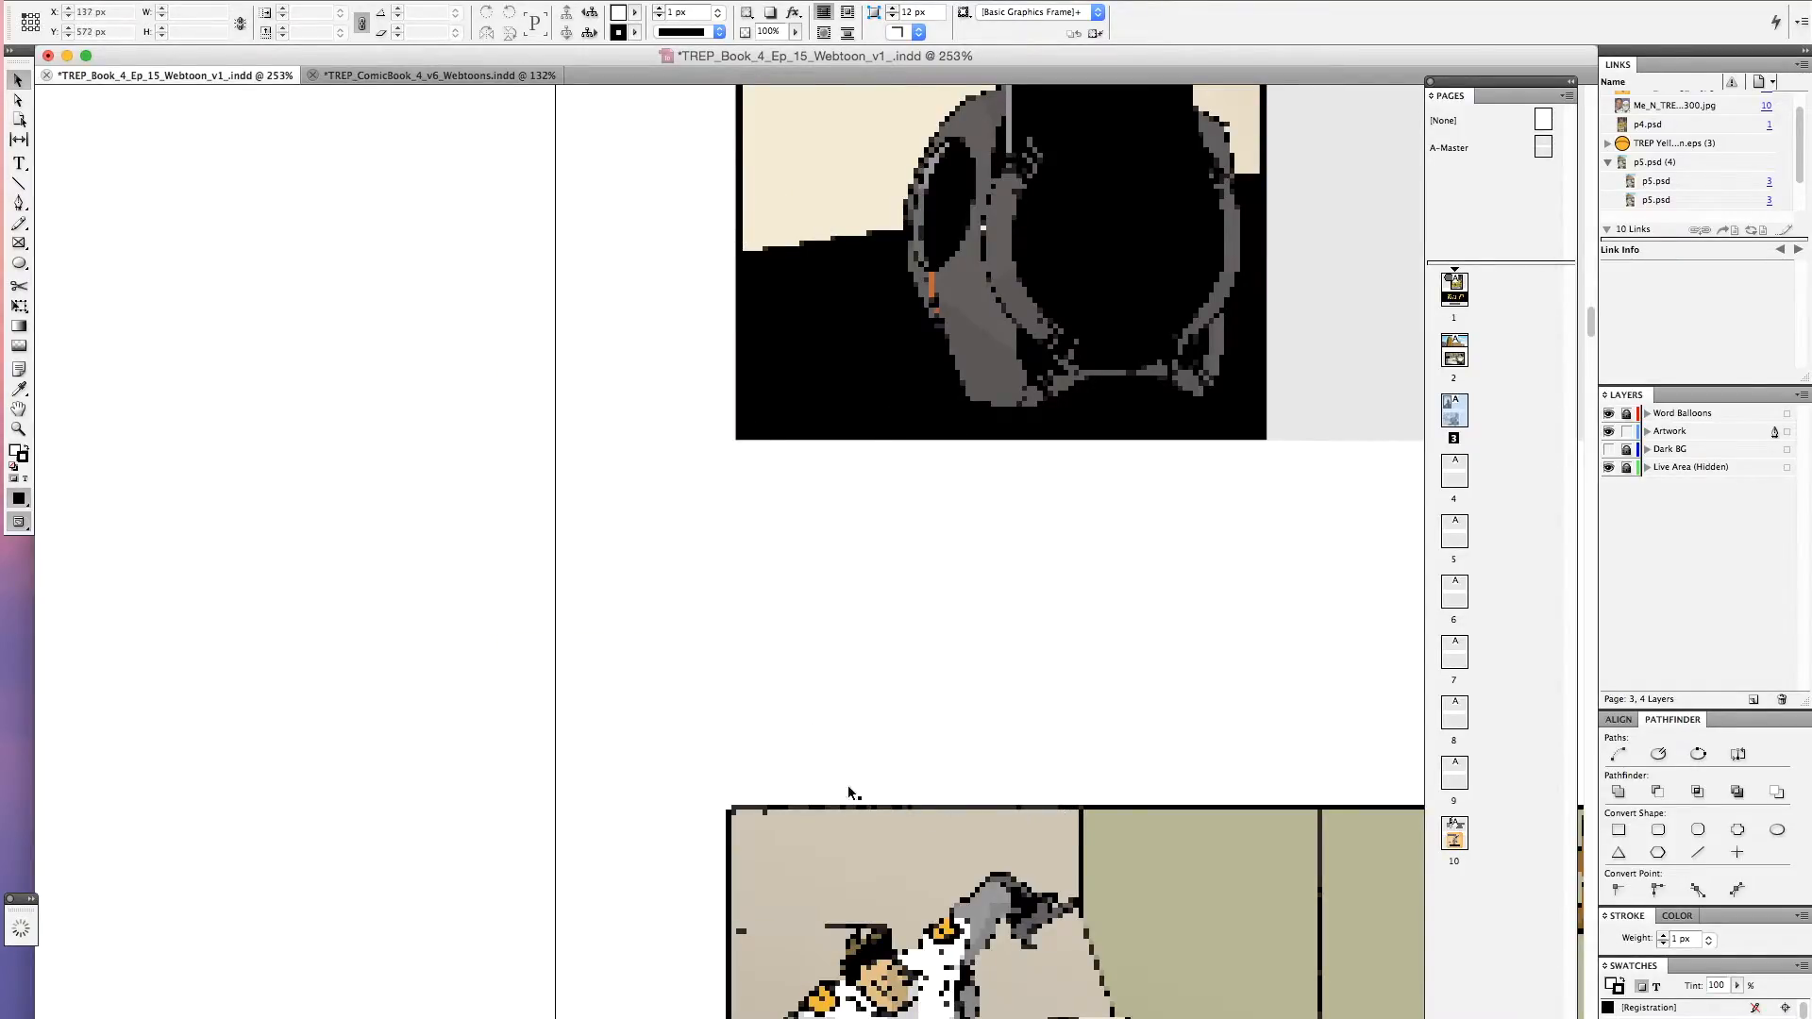
key("super+1")
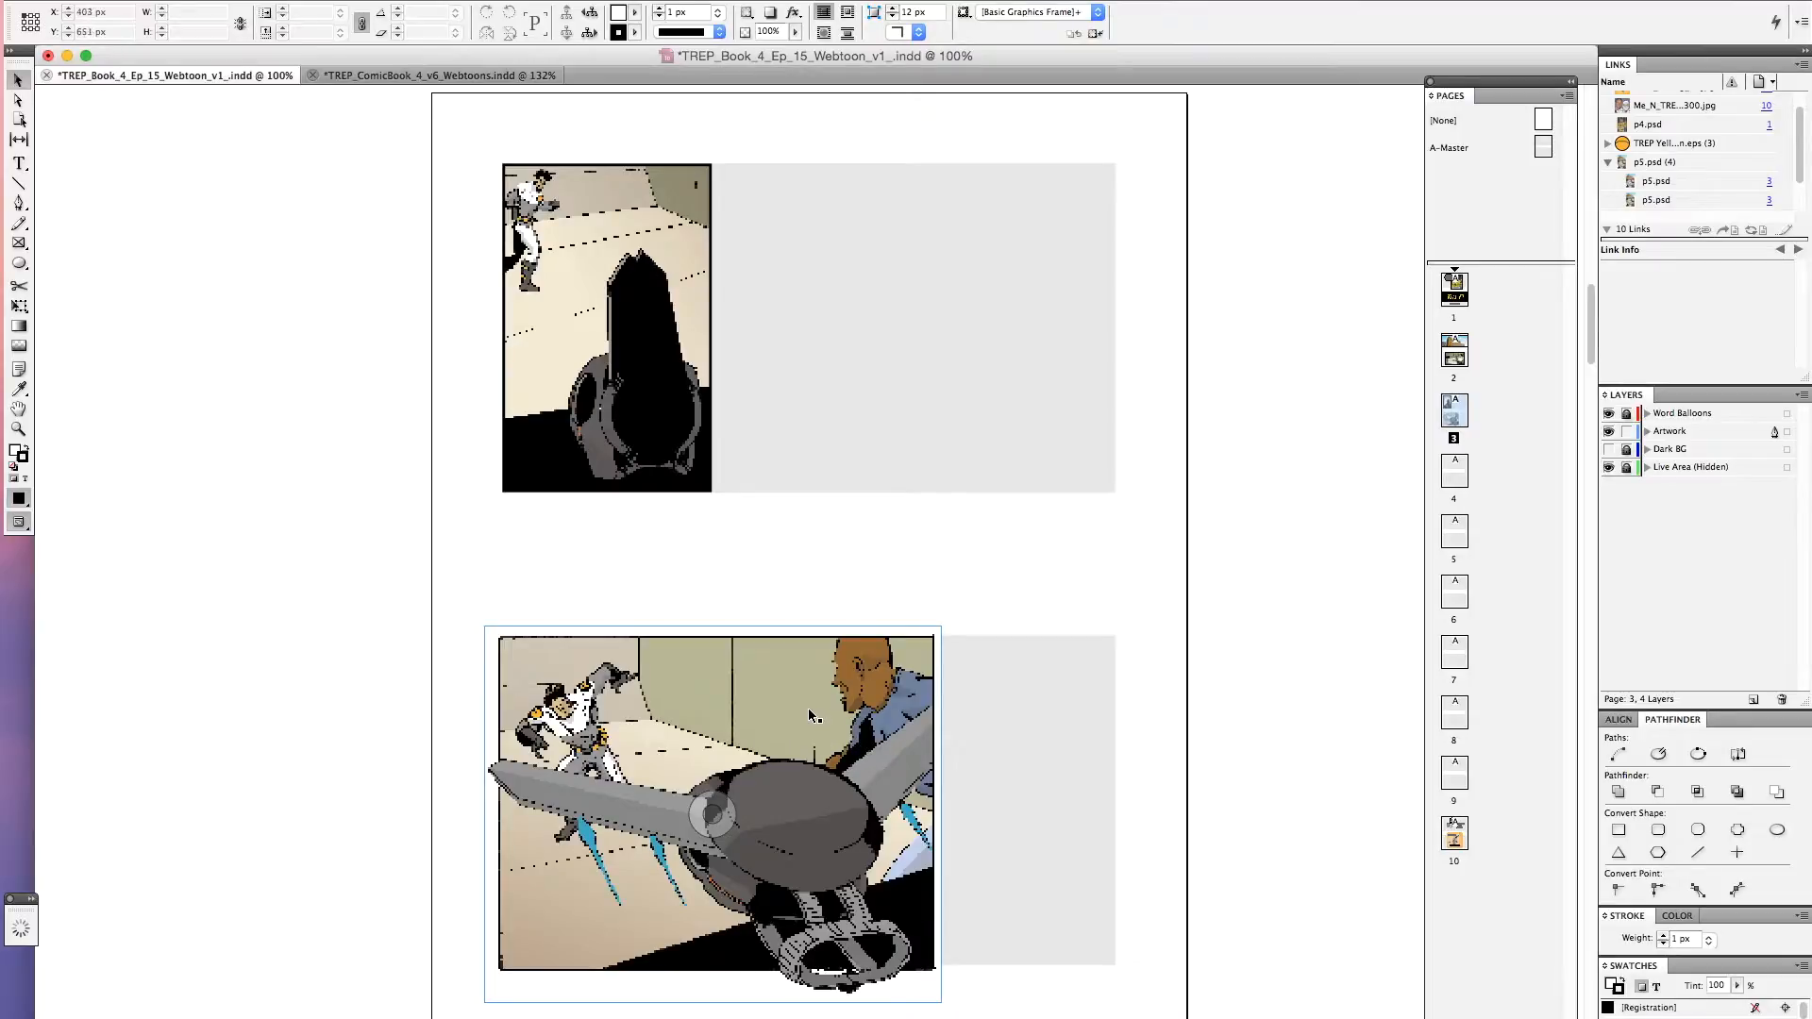
Move the jet pack panel to the right edge of the lower grey box, at X 248 px, and check it against the guides
left_click_drag(817, 736, 1001, 723)
key("Right")
key("Right")
key("Right")
key("Right")
key("Right")
key("Right")
key("Right")
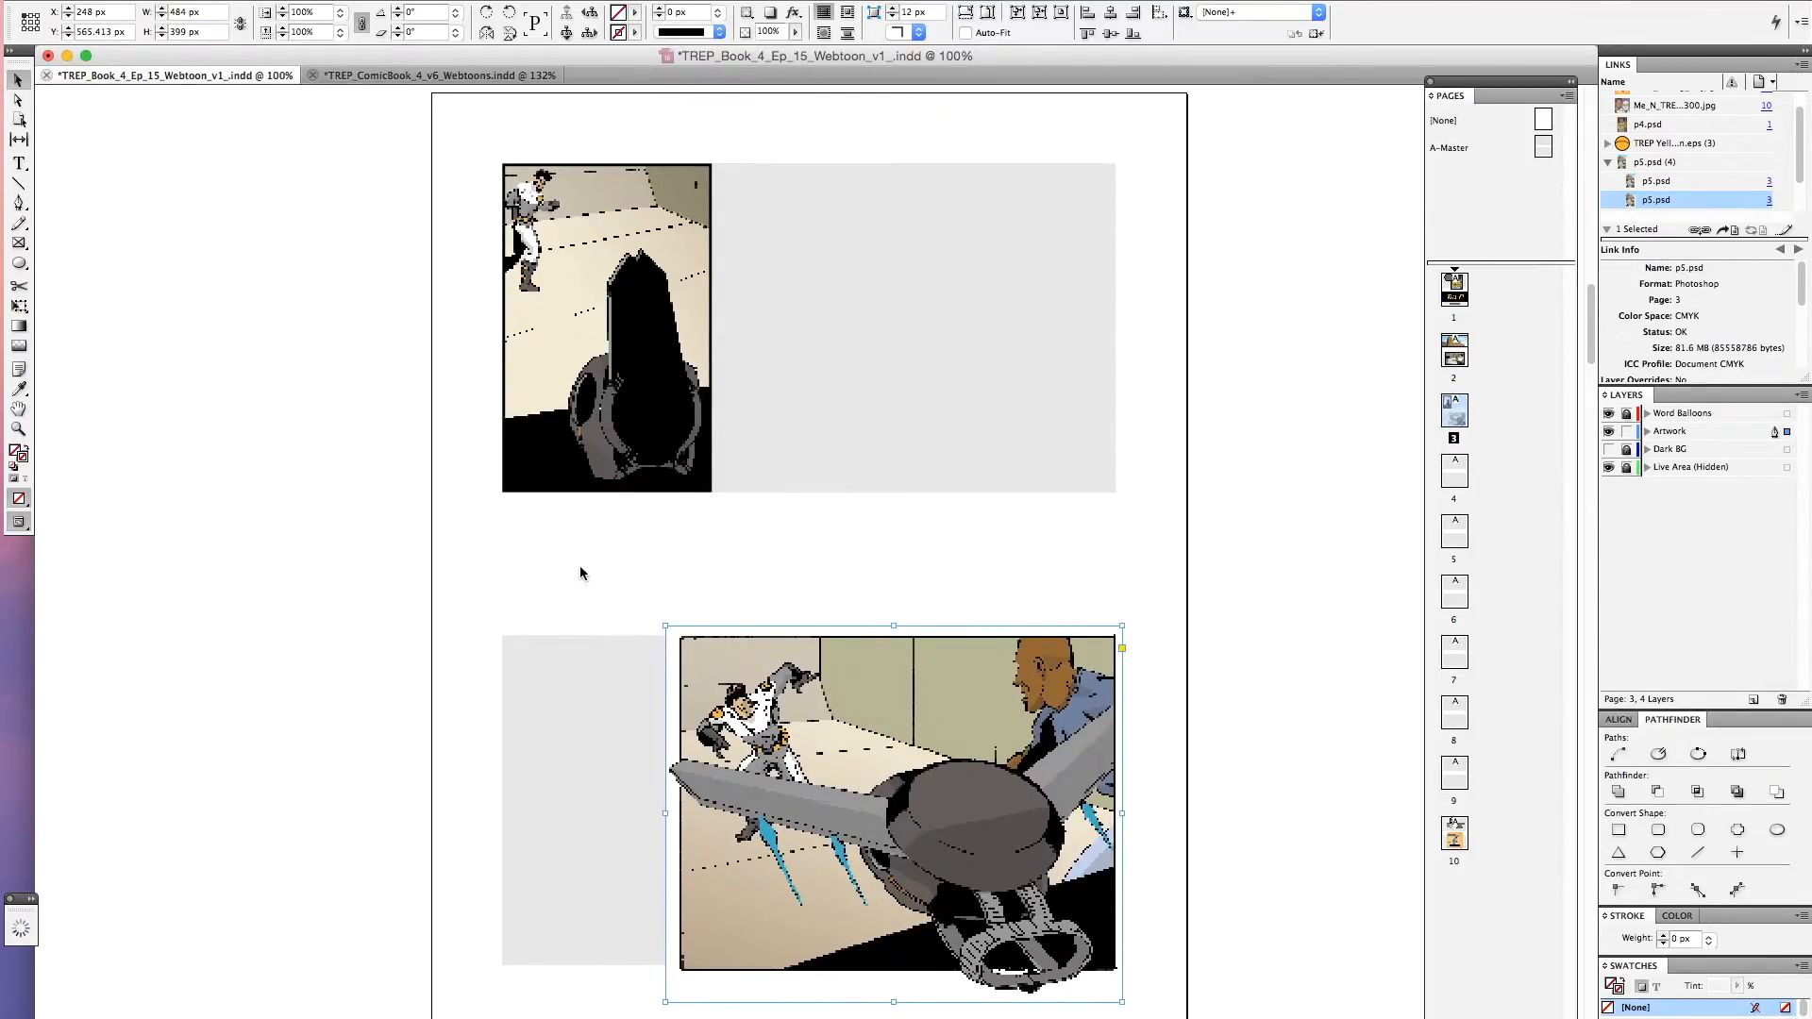
left_click(546, 521)
key("w")
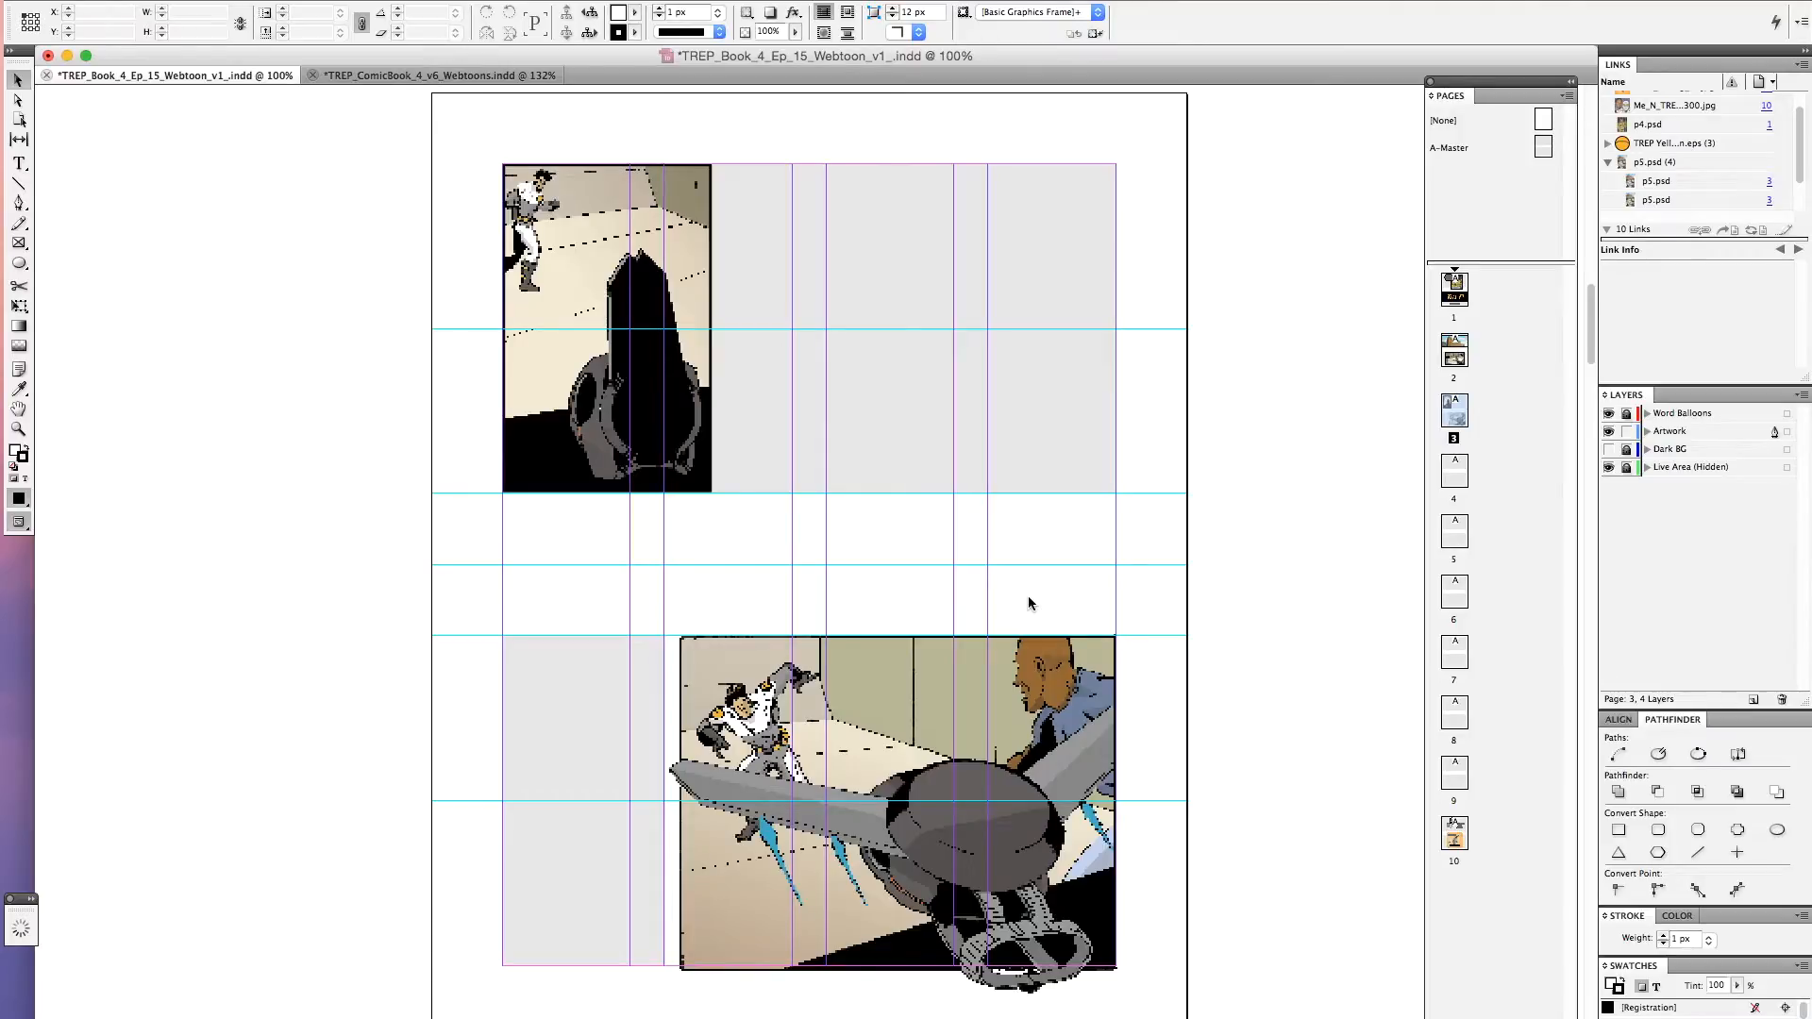
key("w")
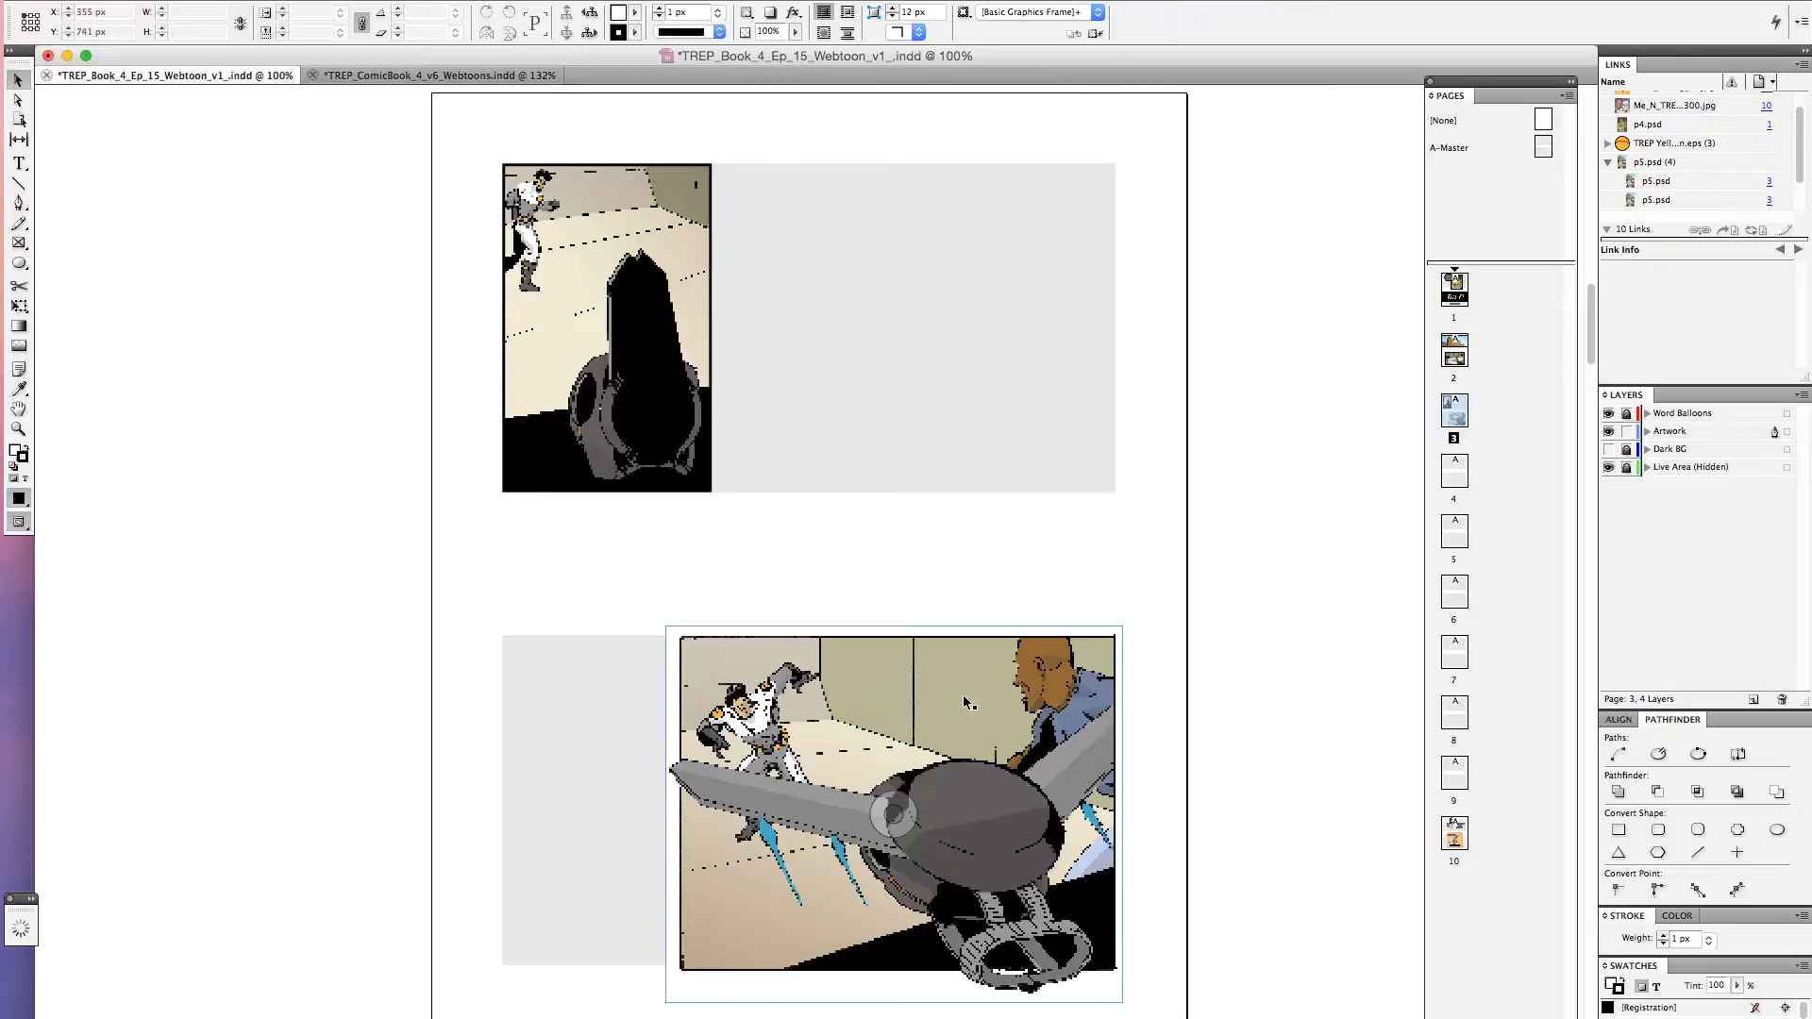
Review pages 6-7 of the comic book document, and go to page 4 of the Webtoon document
left_click(439, 76)
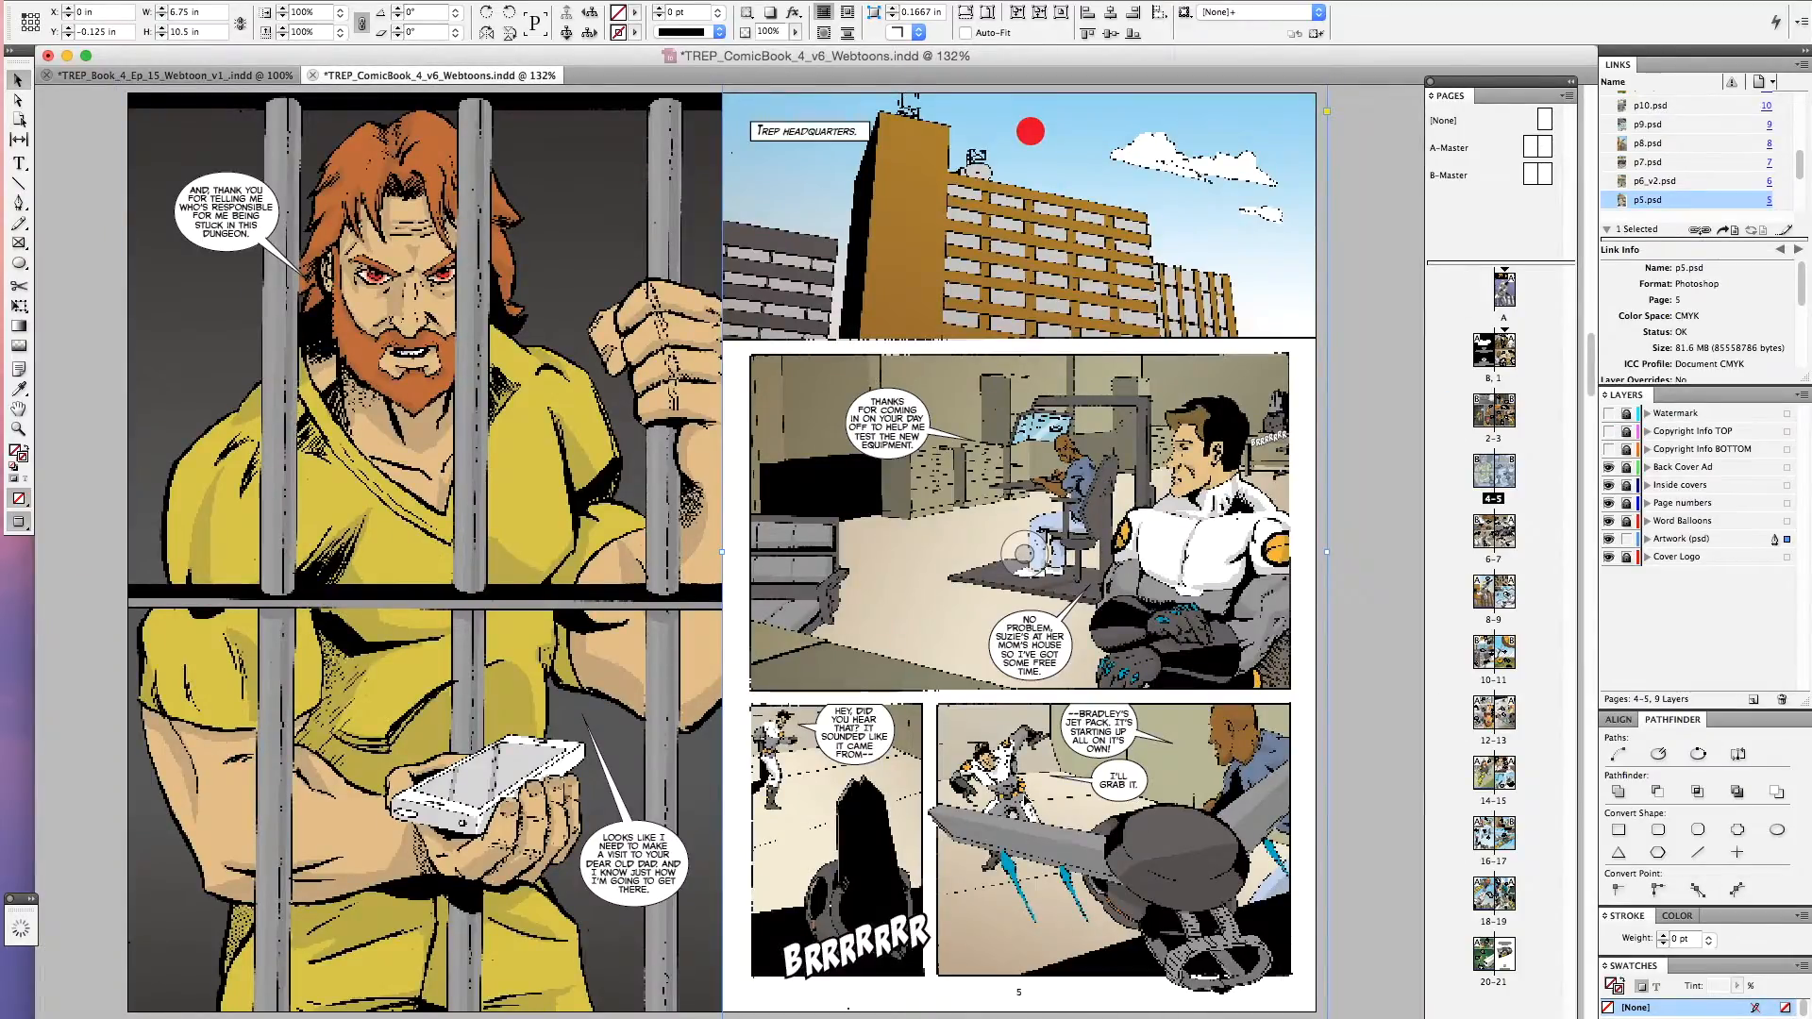
scroll(1024, 554, "down", 10)
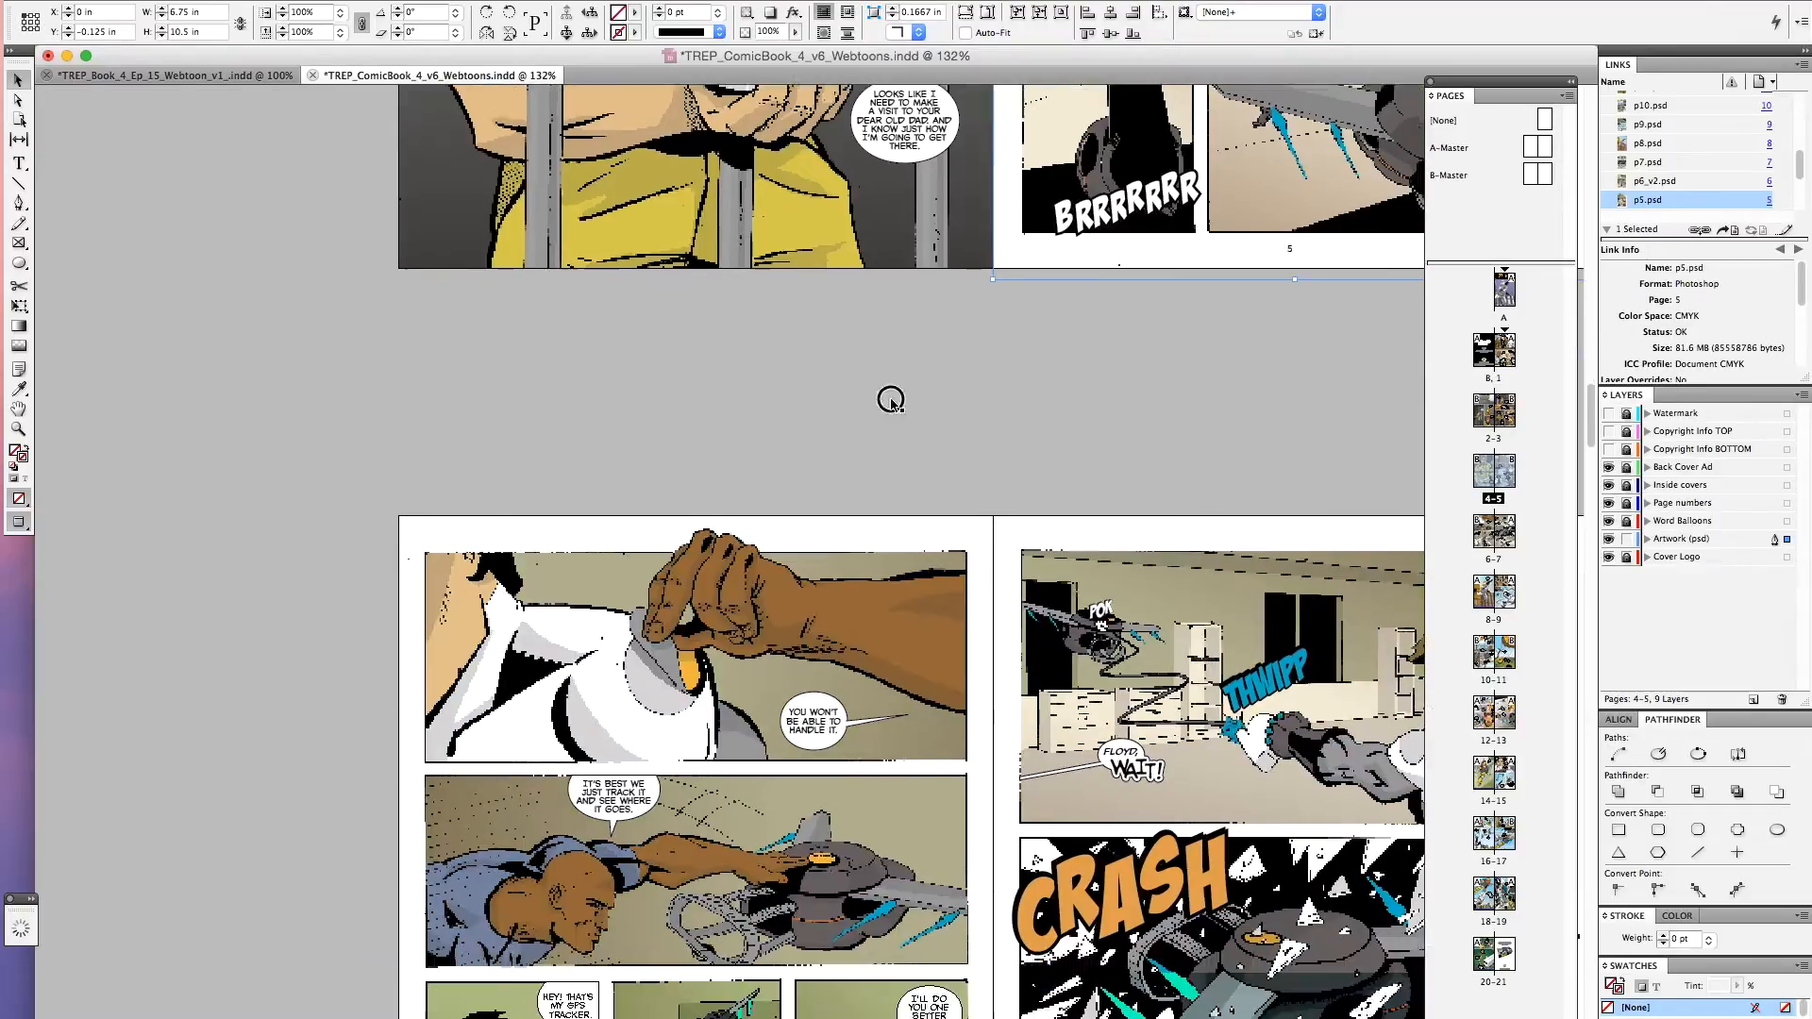
scroll(901, 432, "down", 5)
left_click(424, 186)
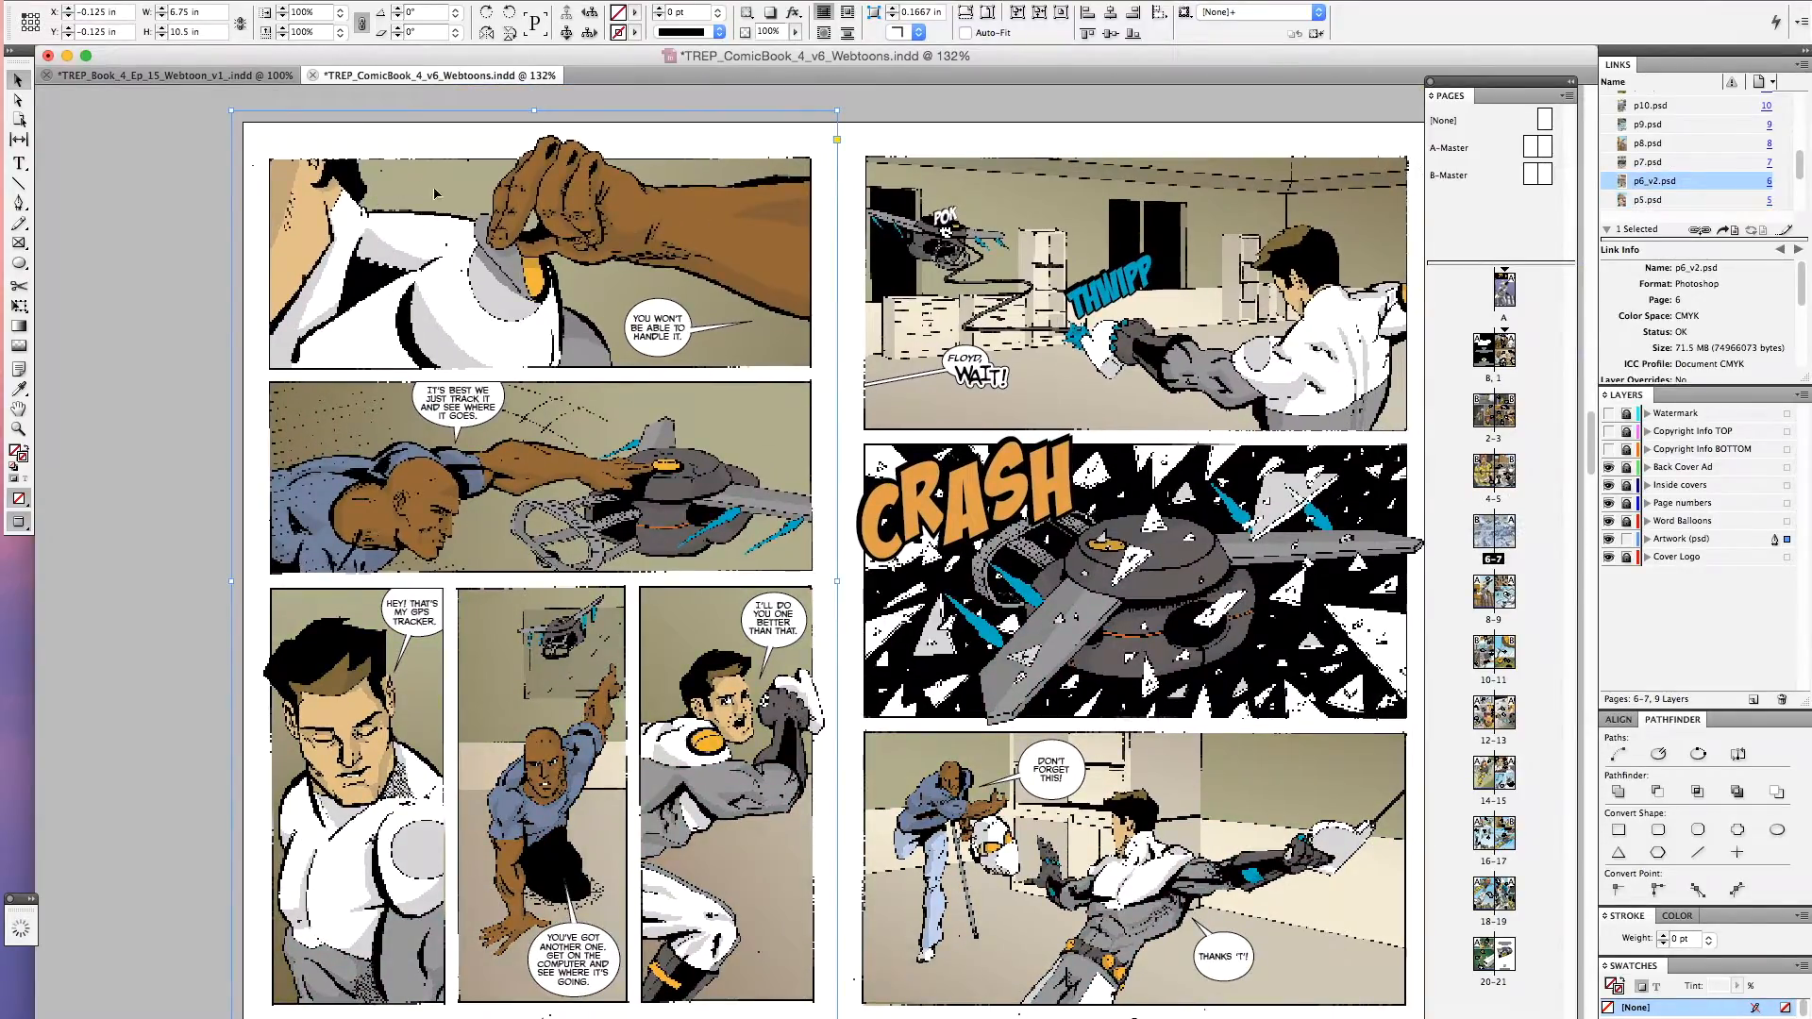
left_click(235, 75)
double_click(1456, 482)
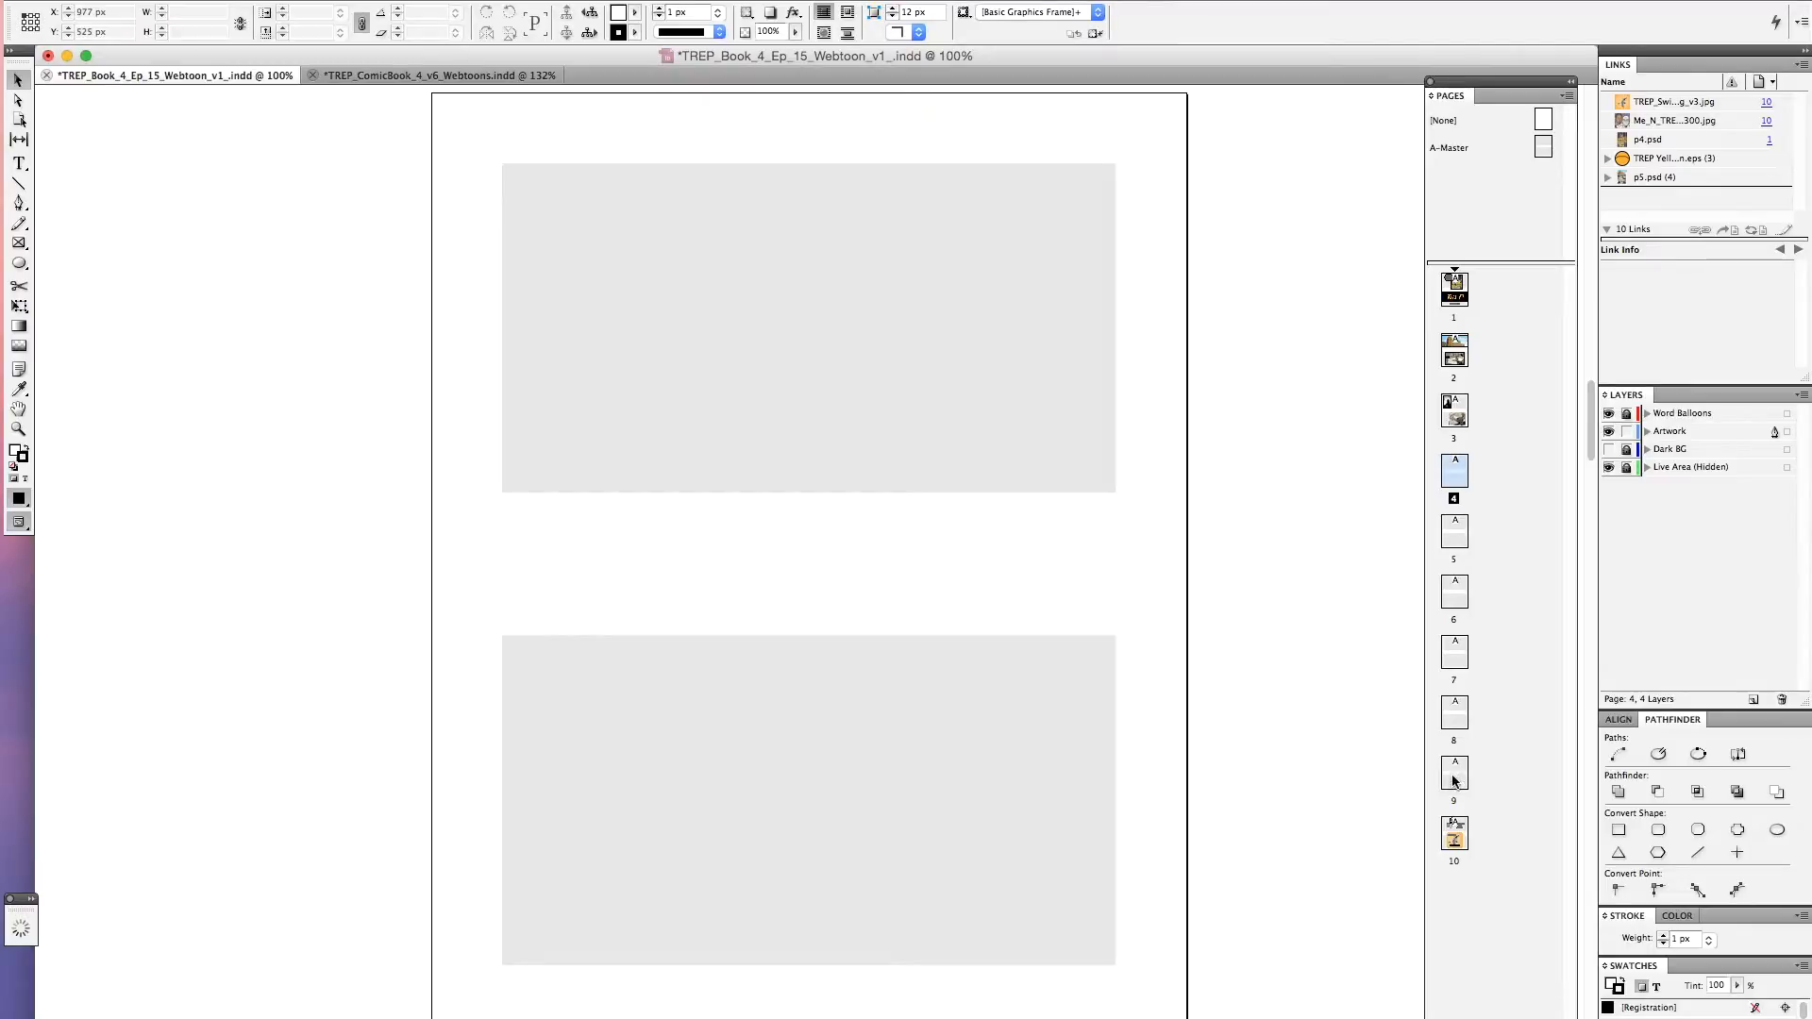
Display page 2 of the Webtoon document, and bring the comic book document's full spread 4-5 into view
double_click(1463, 416)
double_click(1459, 355)
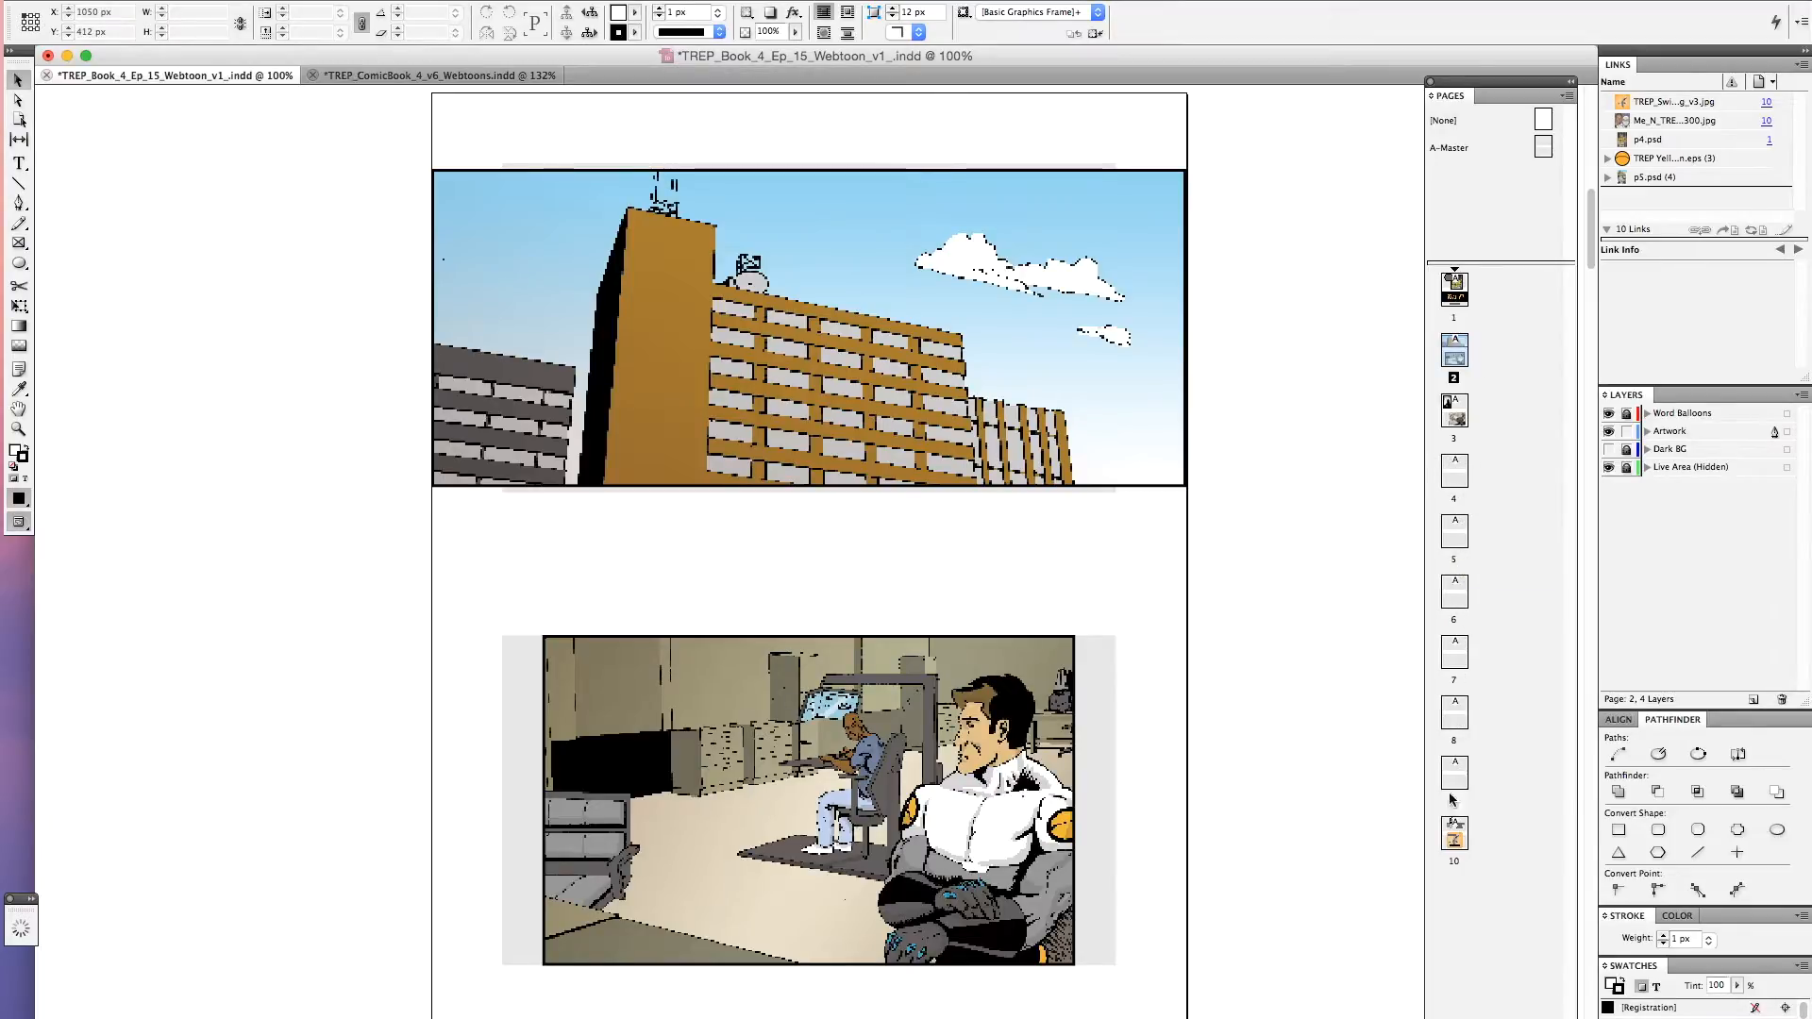
left_click(1457, 355)
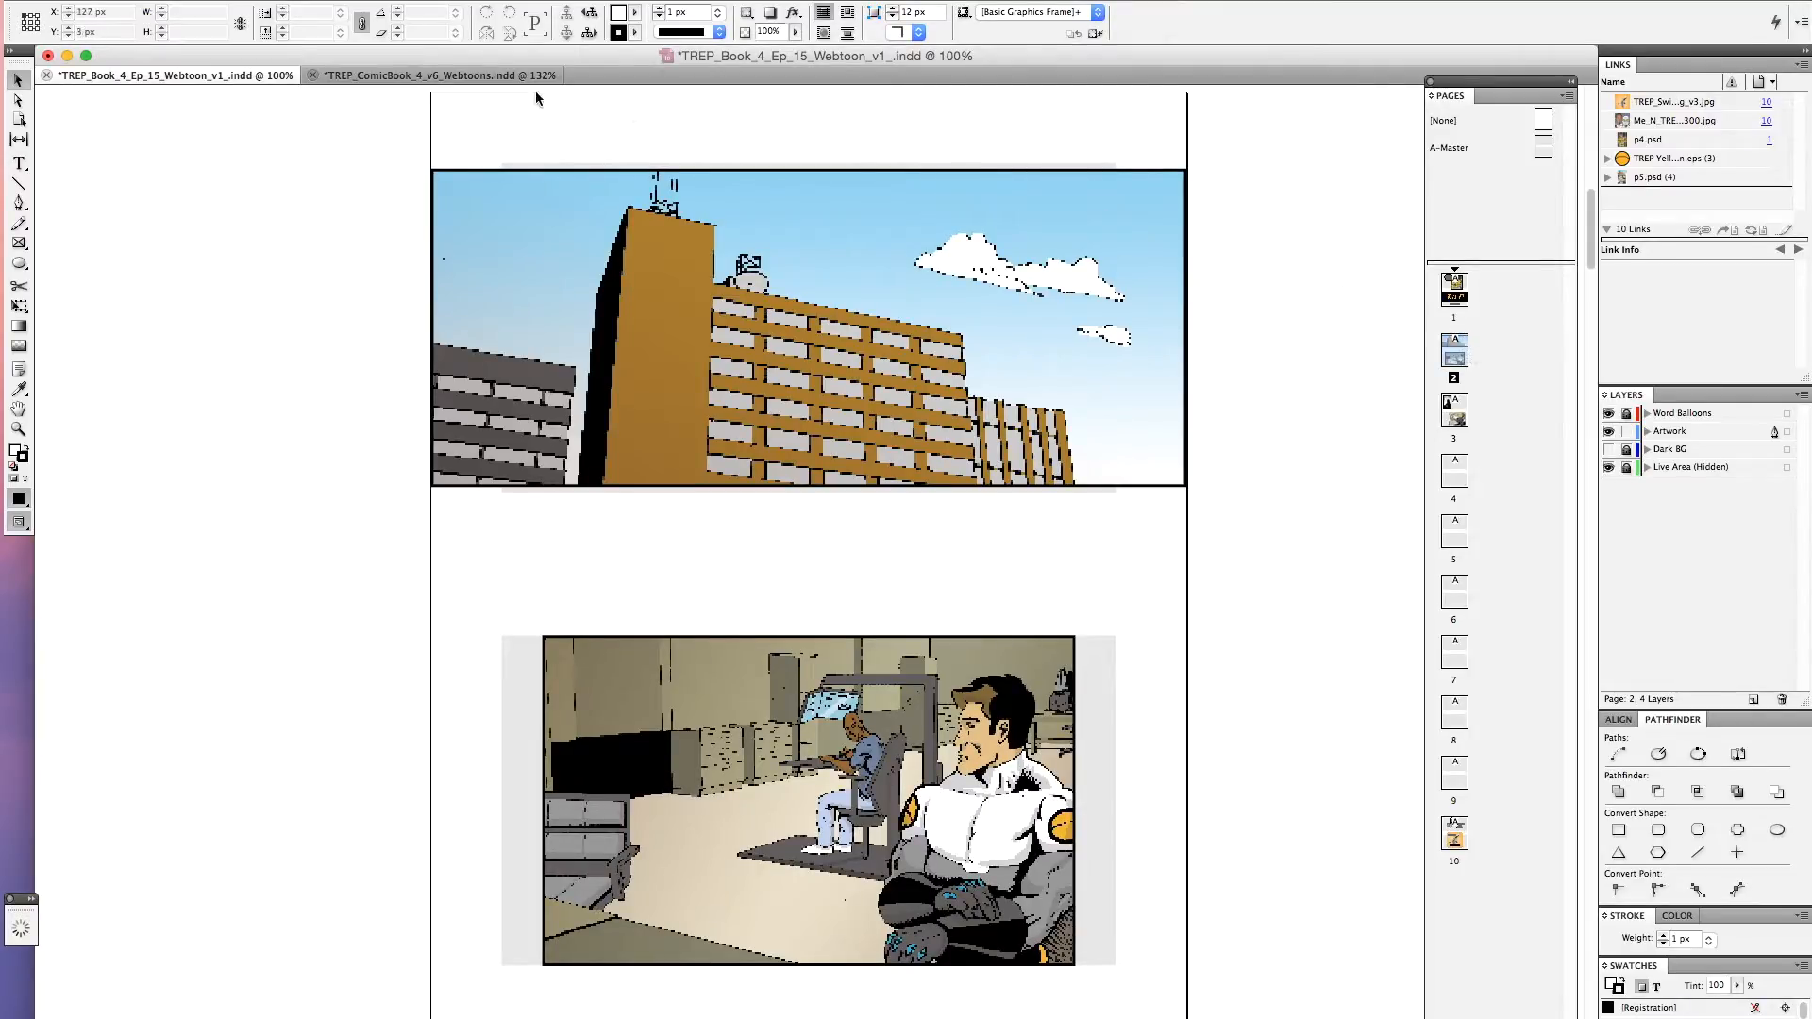
left_click(505, 74)
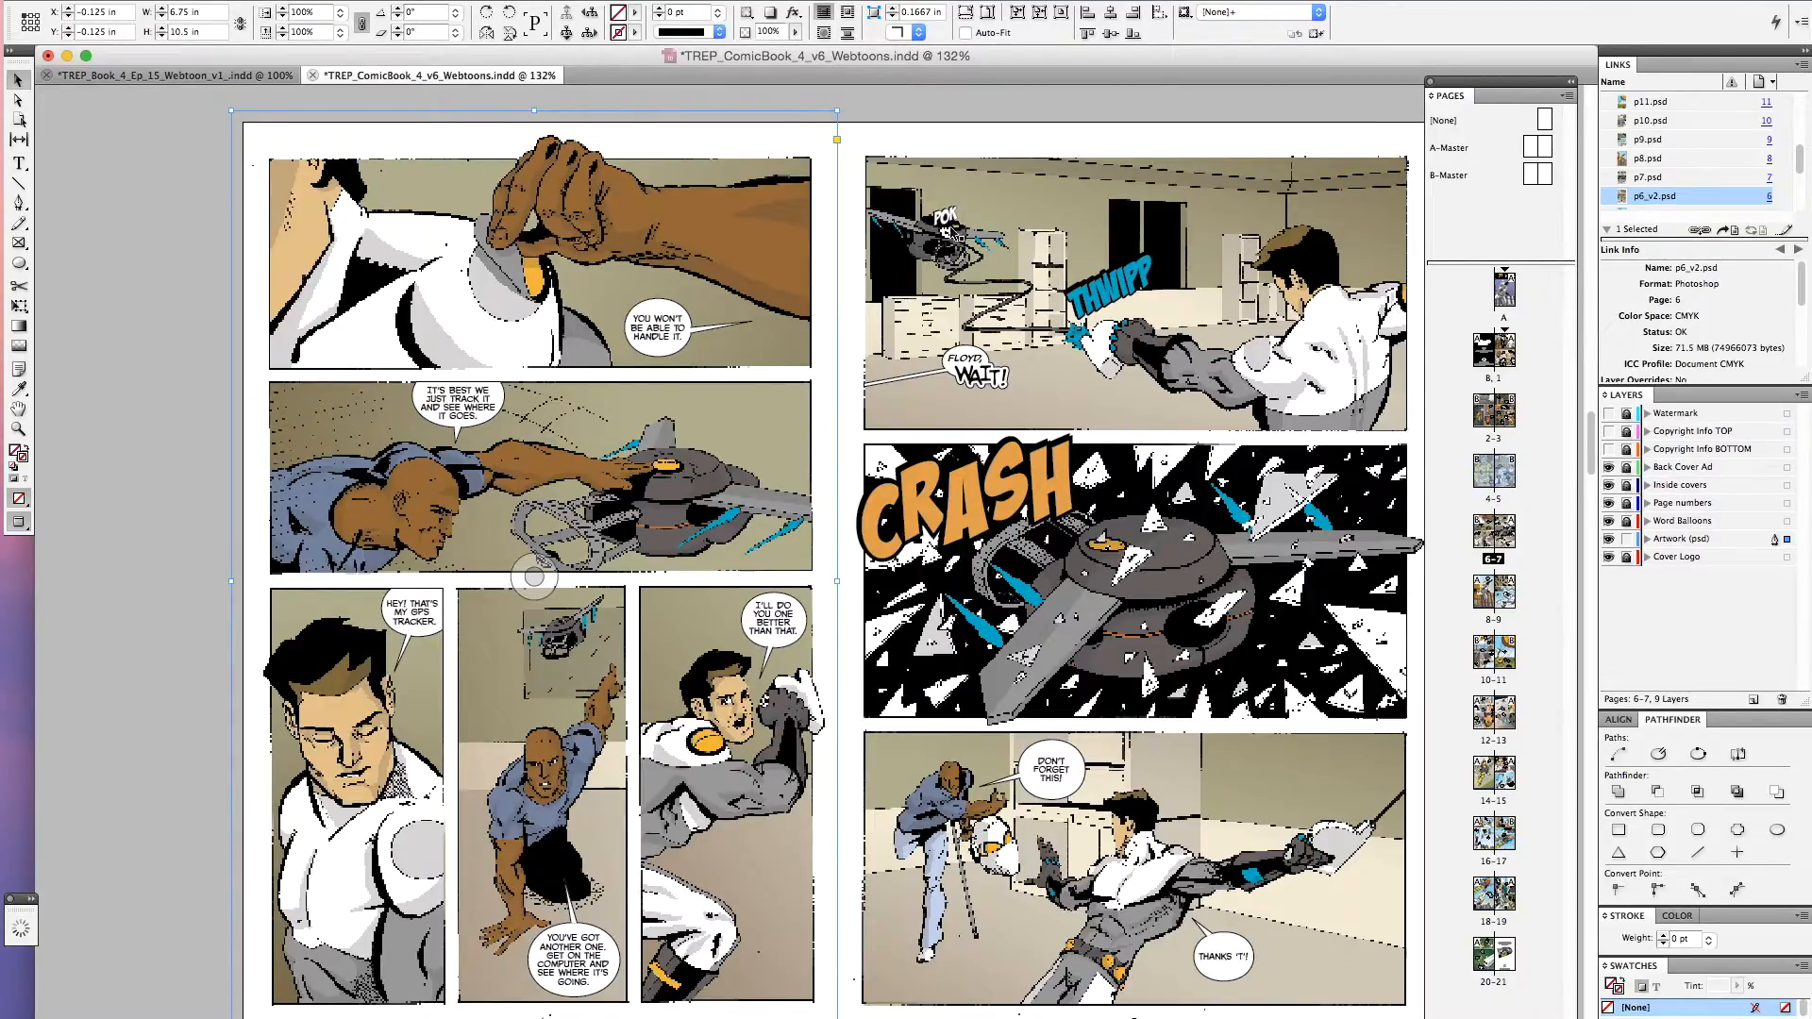
double_click(1494, 503)
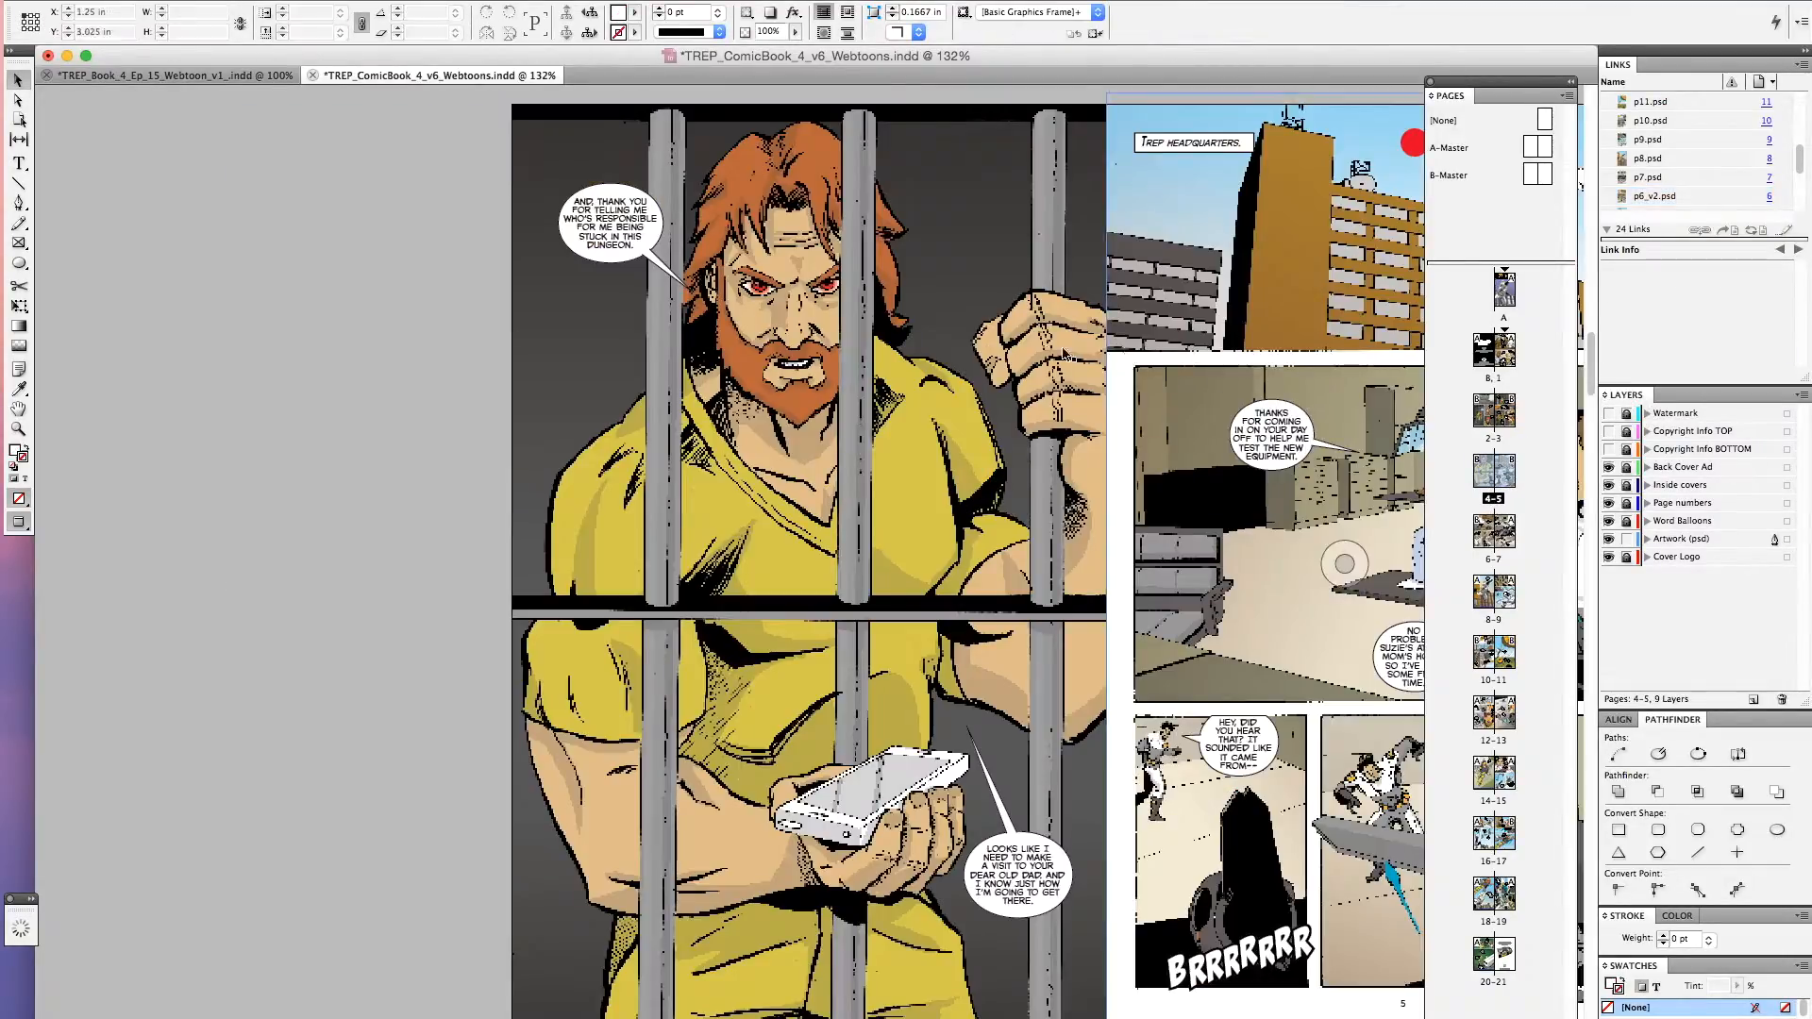
left_click(18, 409)
left_click_drag(1063, 351, 645, 342)
left_click(18, 80)
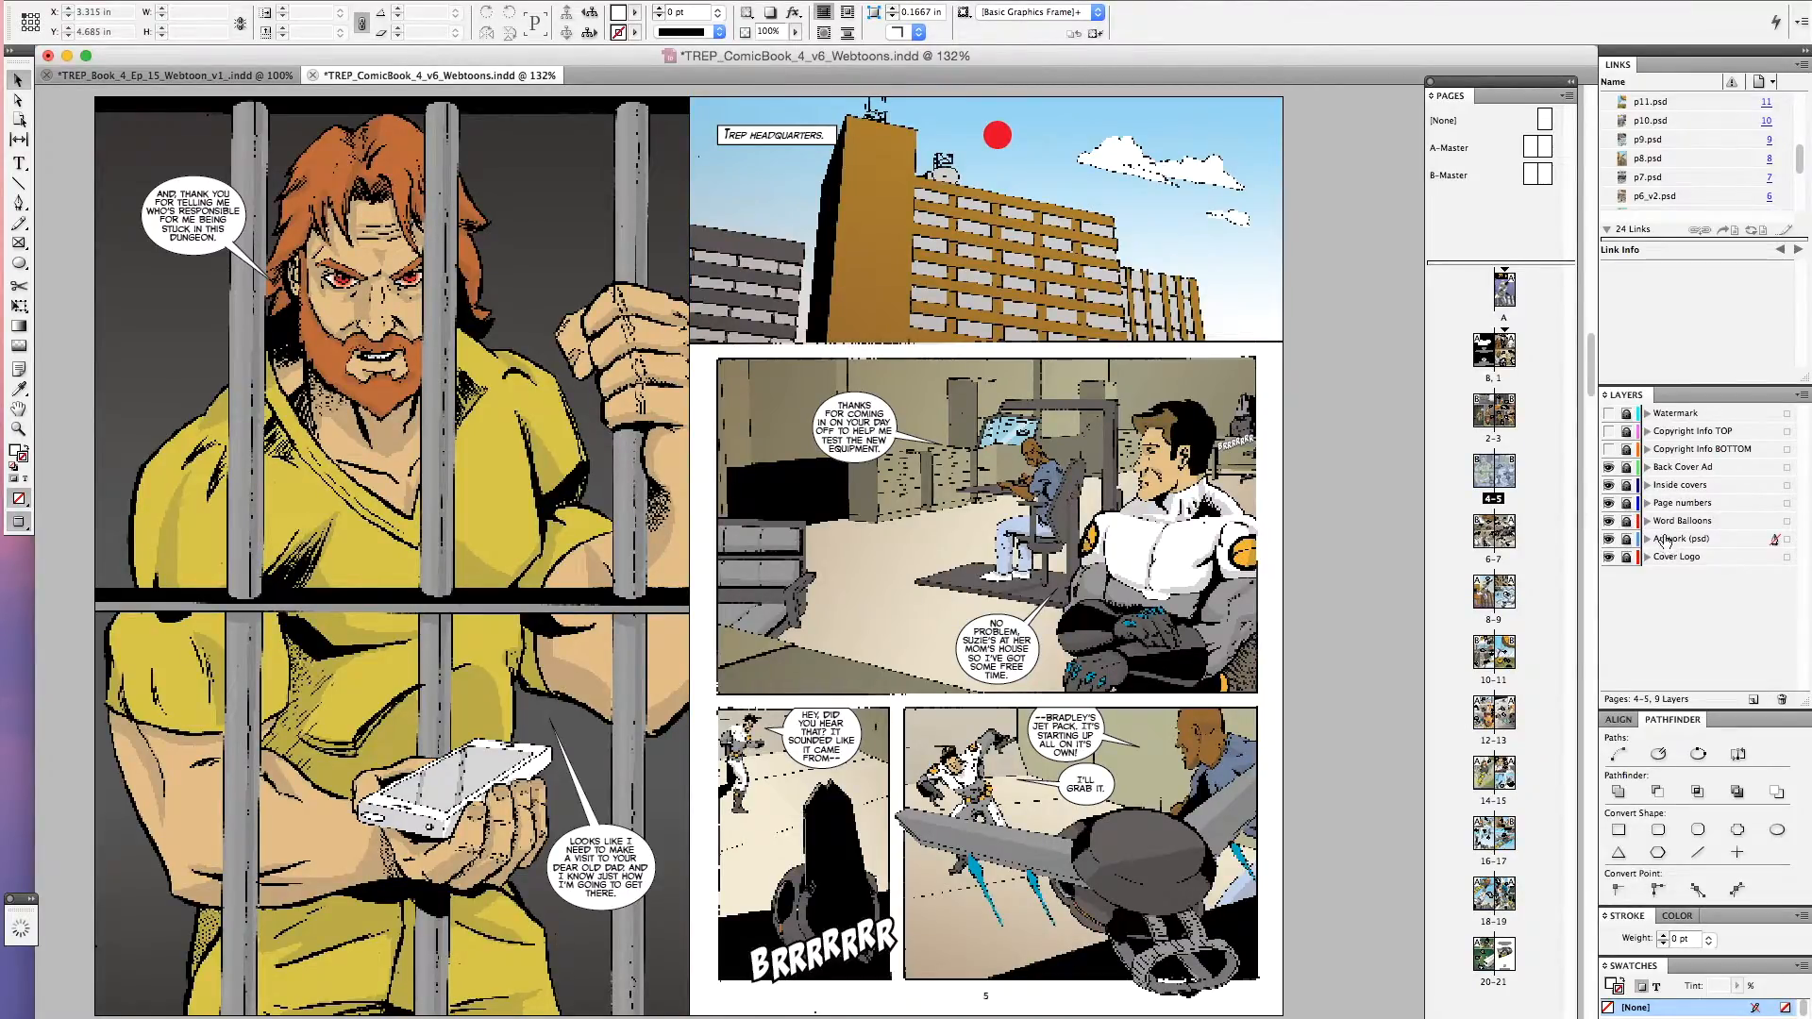
Unlock the comic book's Word Balloons layer, make it active and copy the "Trep Headquarters." caption on page 5
left_click(1627, 522)
left_click(1673, 525)
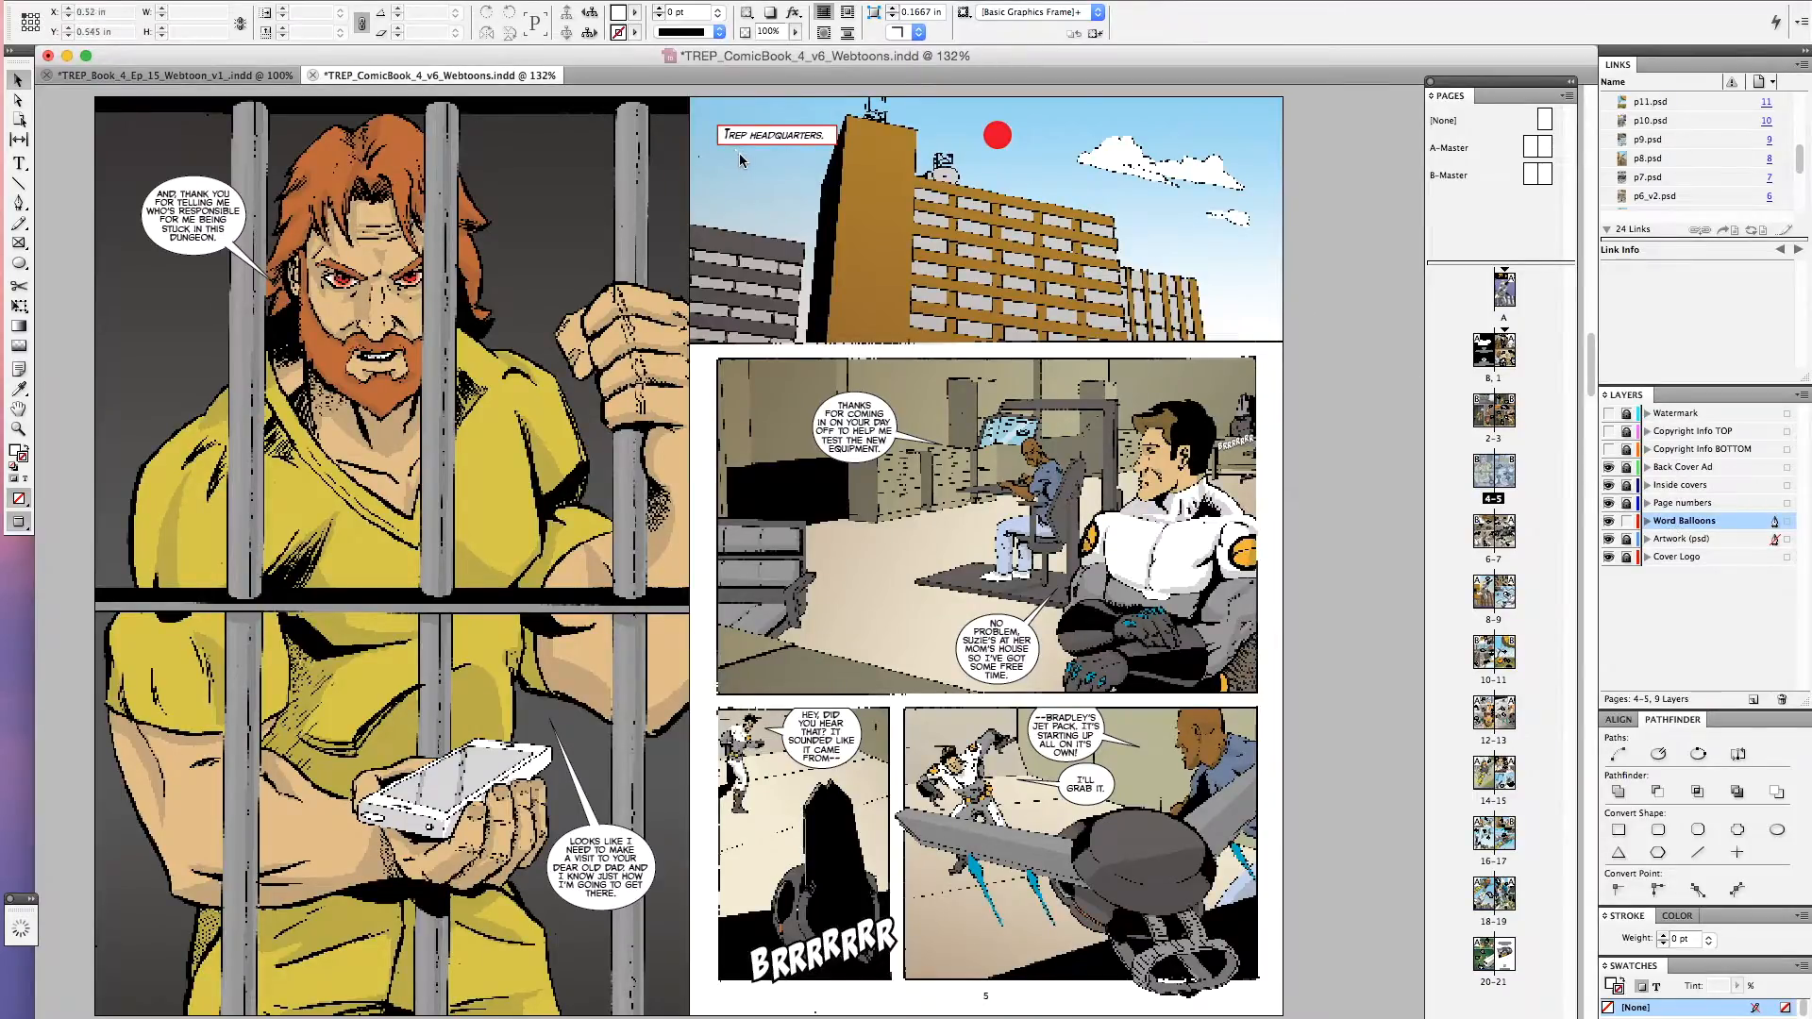
left_click(765, 137)
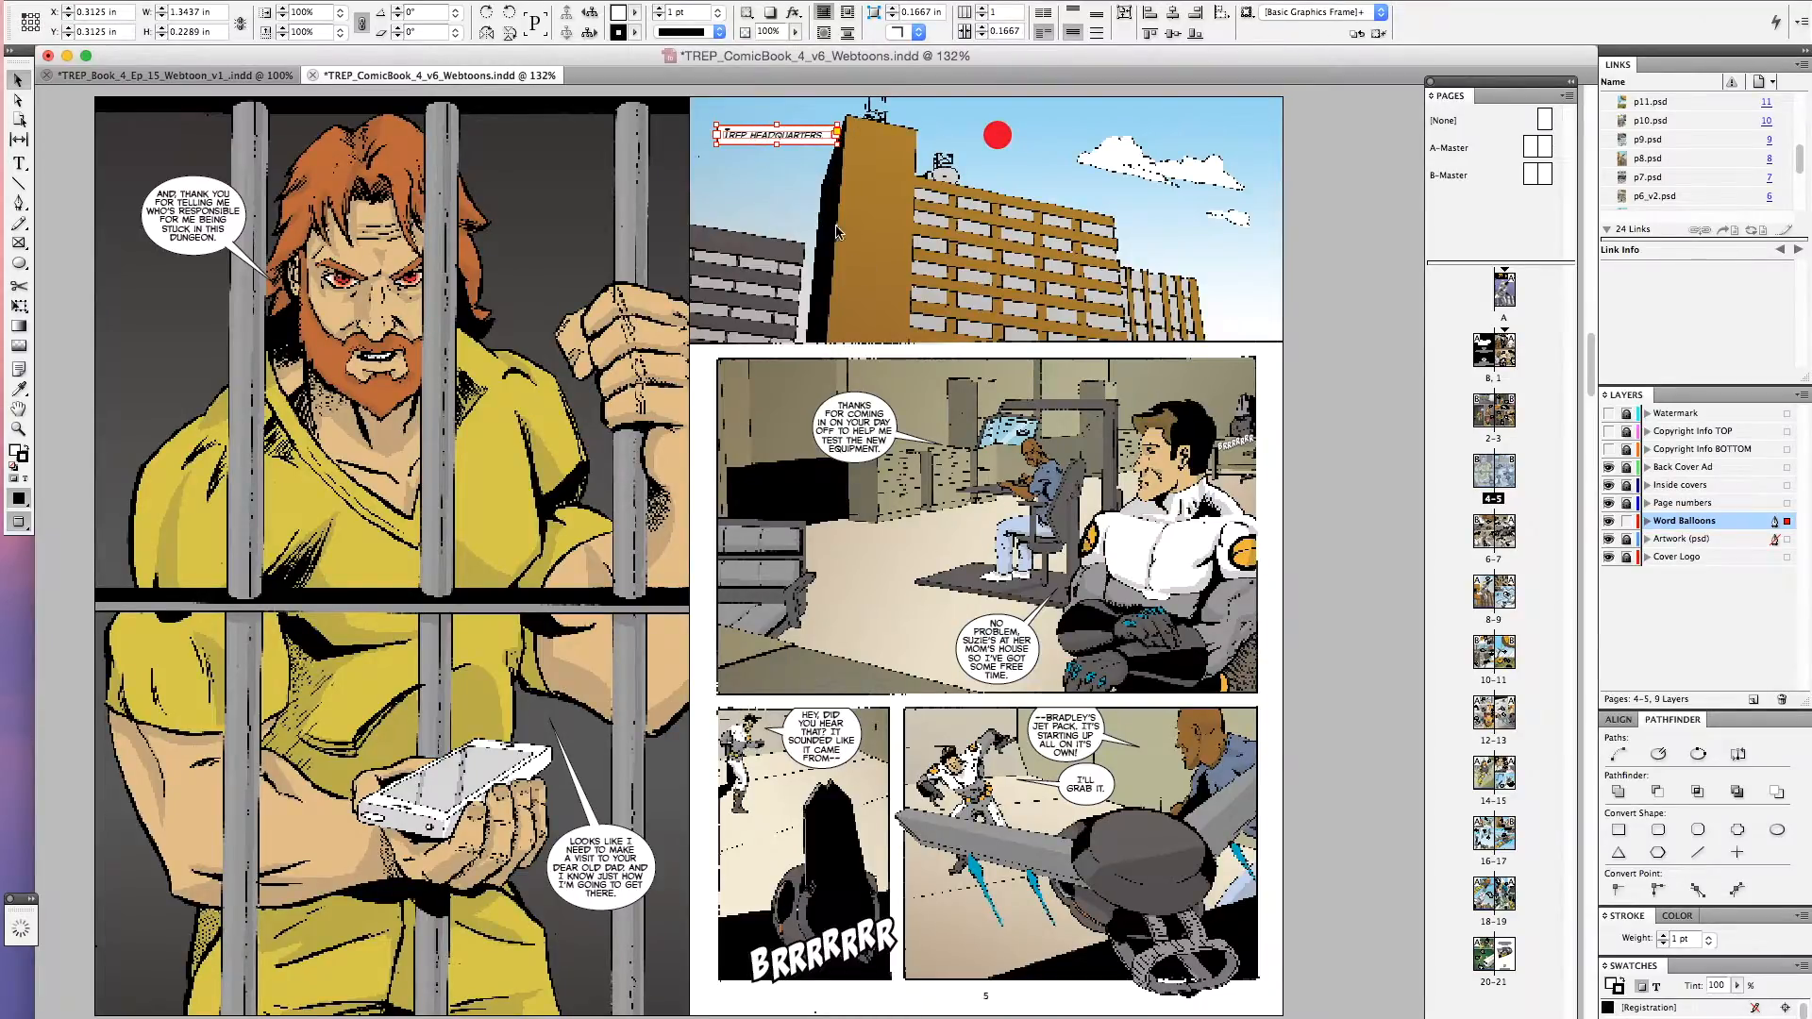
In the Webtoon document, lock the Artwork layer, then unlock the Word Balloons layer and make it active
left_click(170, 75)
left_click(1626, 432)
left_click(1626, 413)
left_click(1688, 412)
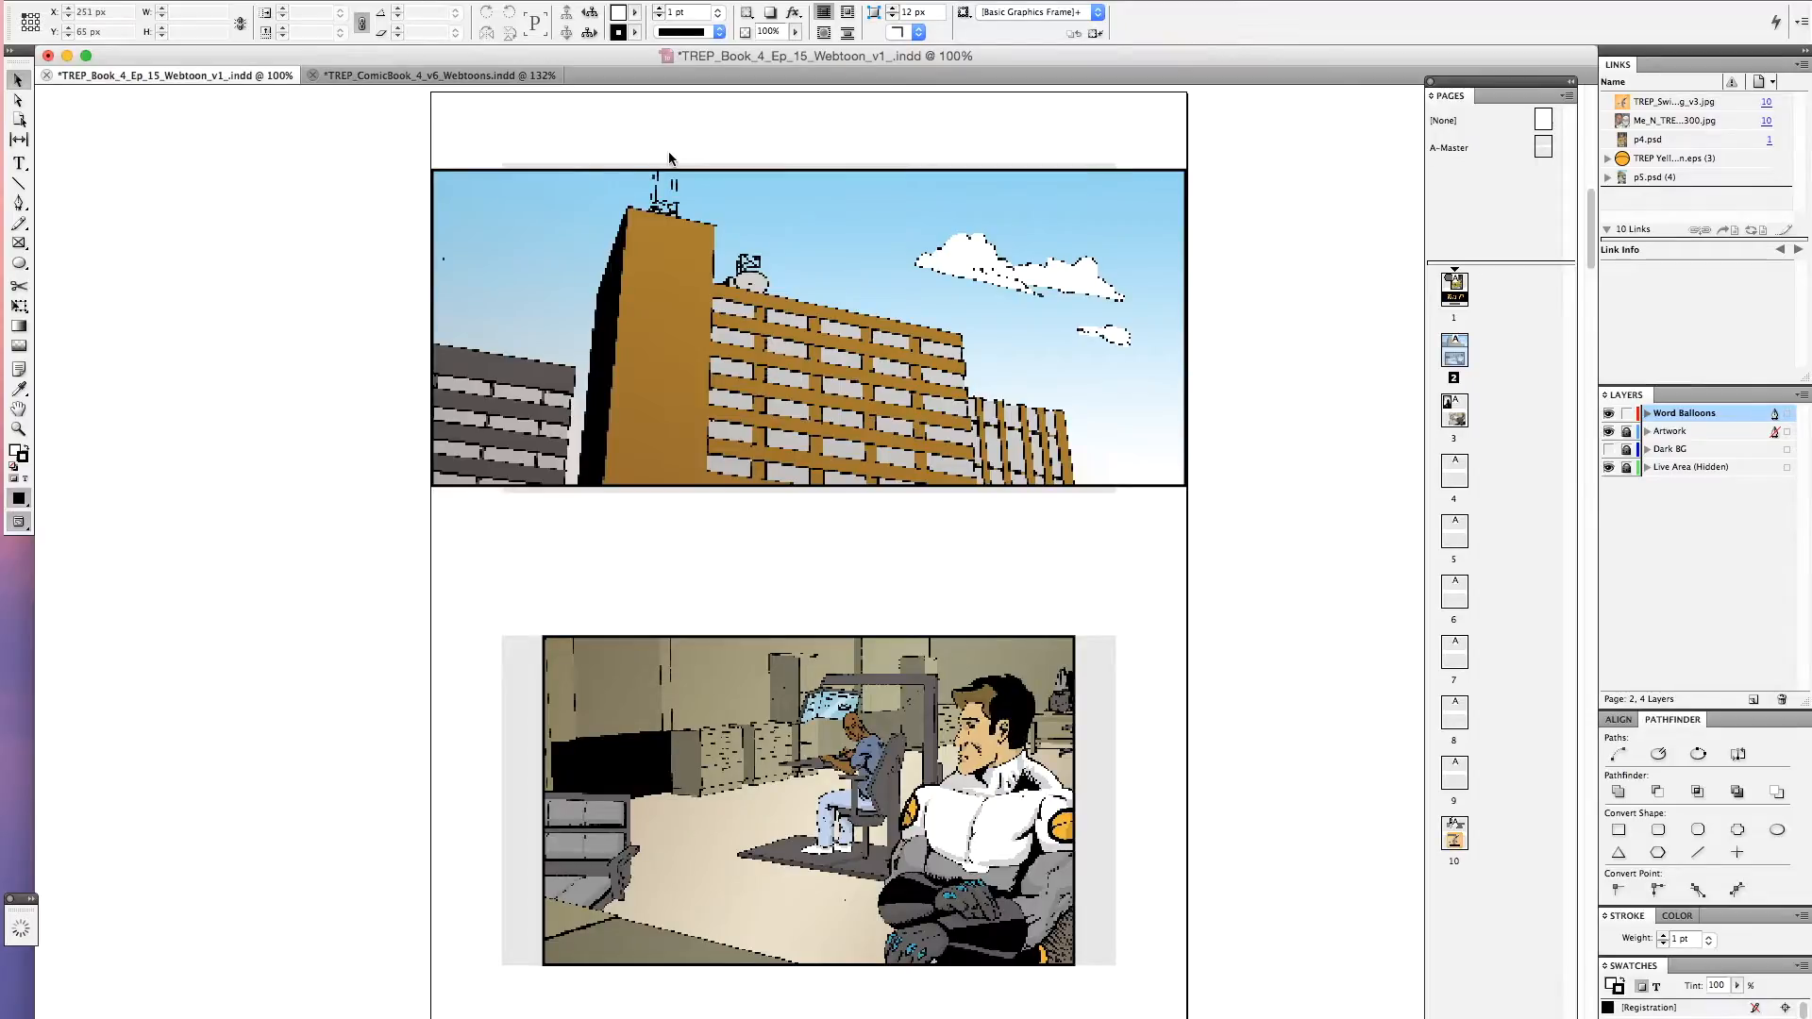
Paste the "Trep Headquarters." caption onto page 2 and place it in the building panel's upper-left sky, at about X 65, Y 105 px
key("super+v")
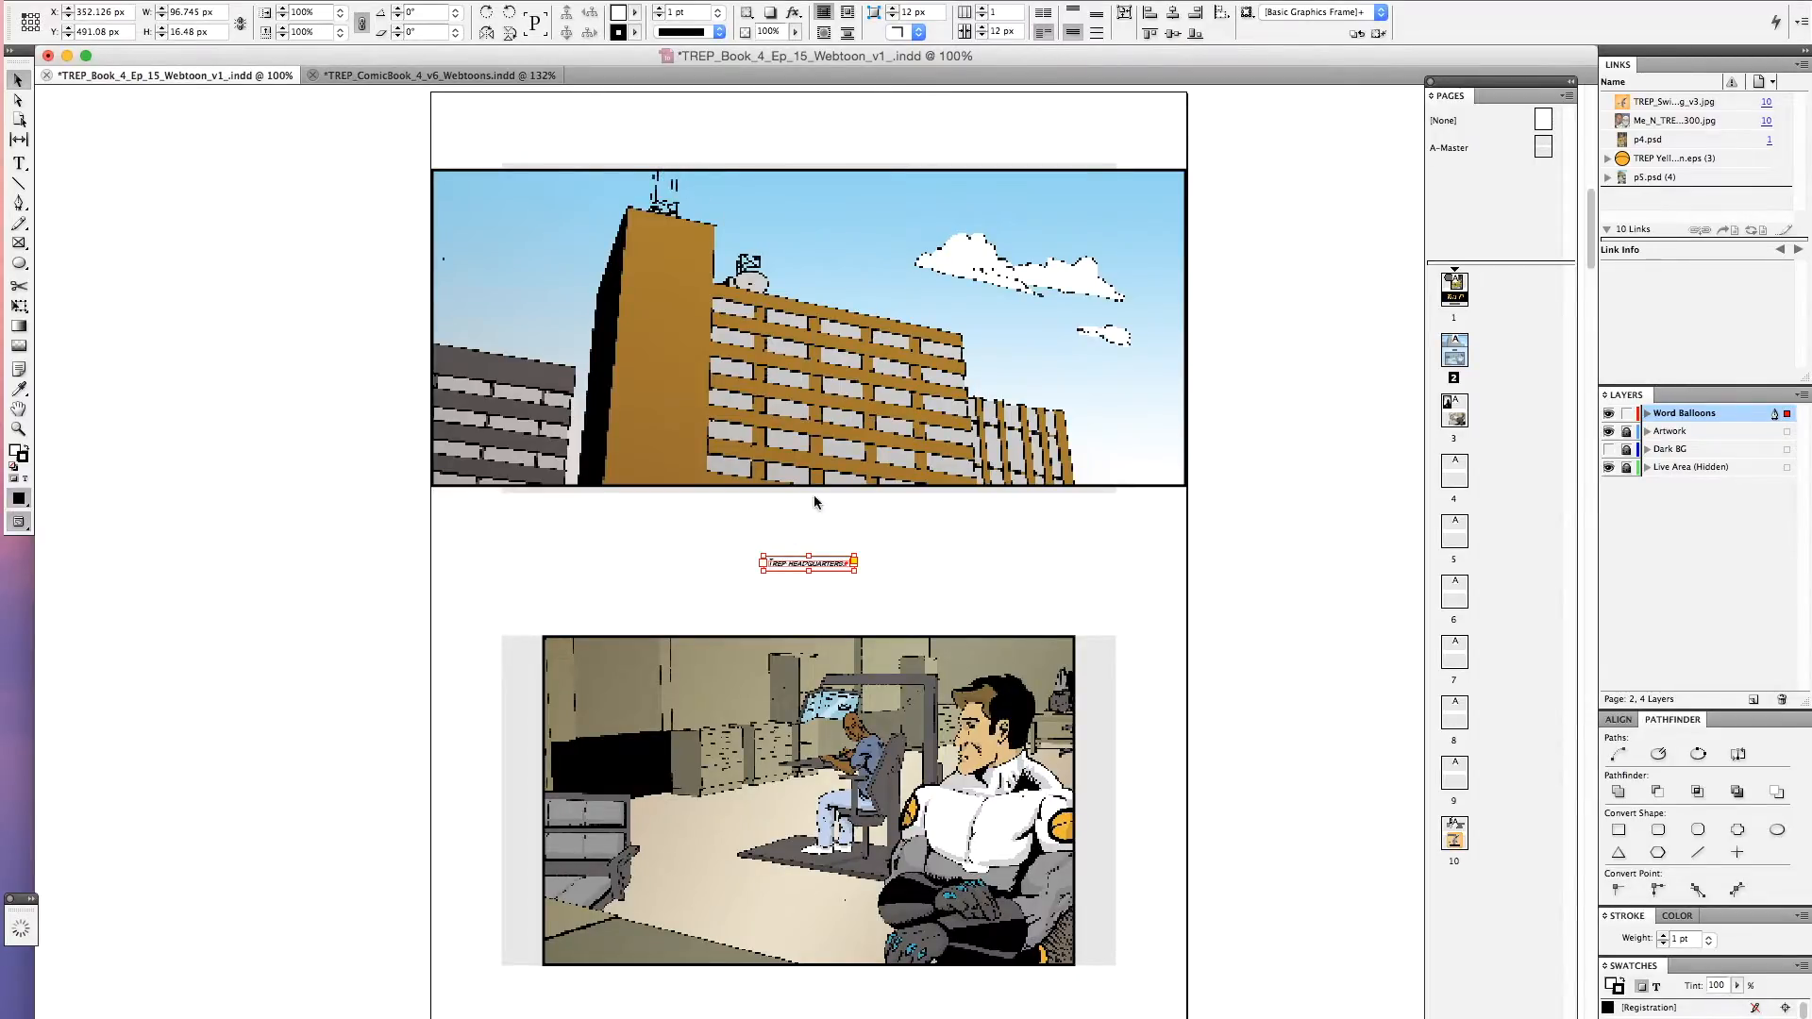
left_click_drag(834, 569, 566, 202)
left_click(574, 112)
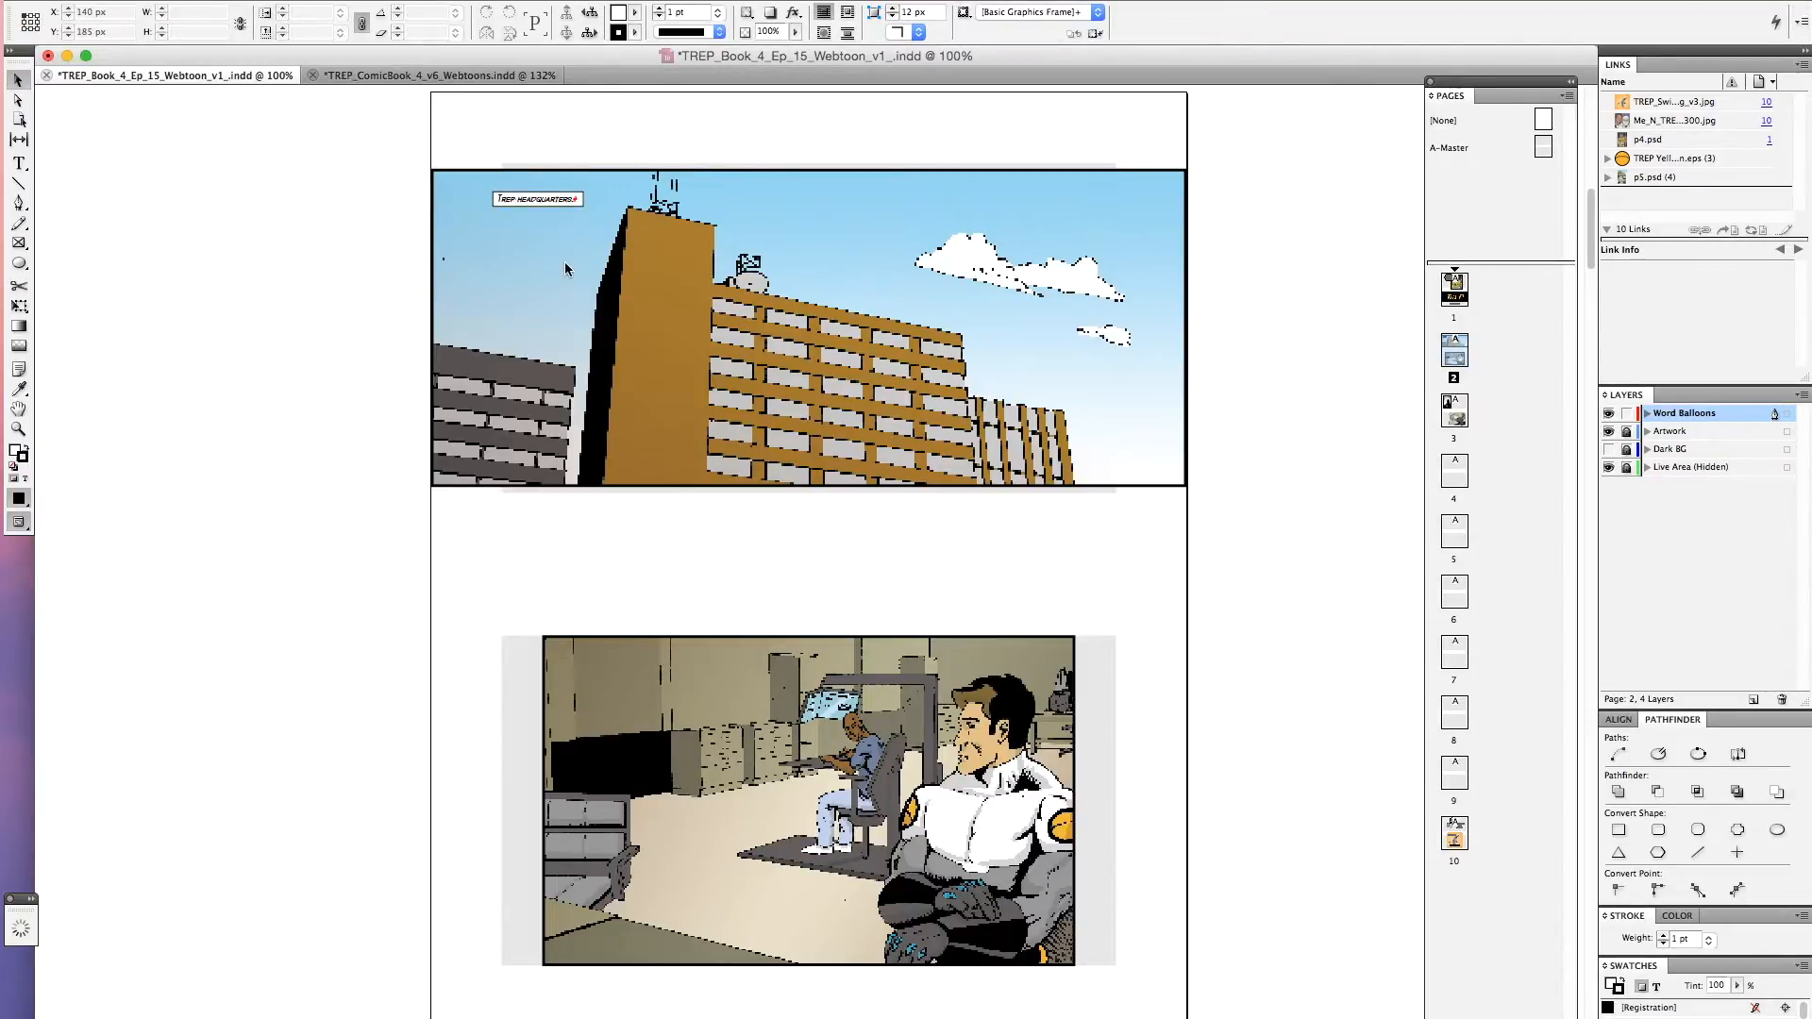
Scale the "Trep Headquarters." caption by 200% and again by 150%, making it about 290 x 49 px
left_click(551, 203)
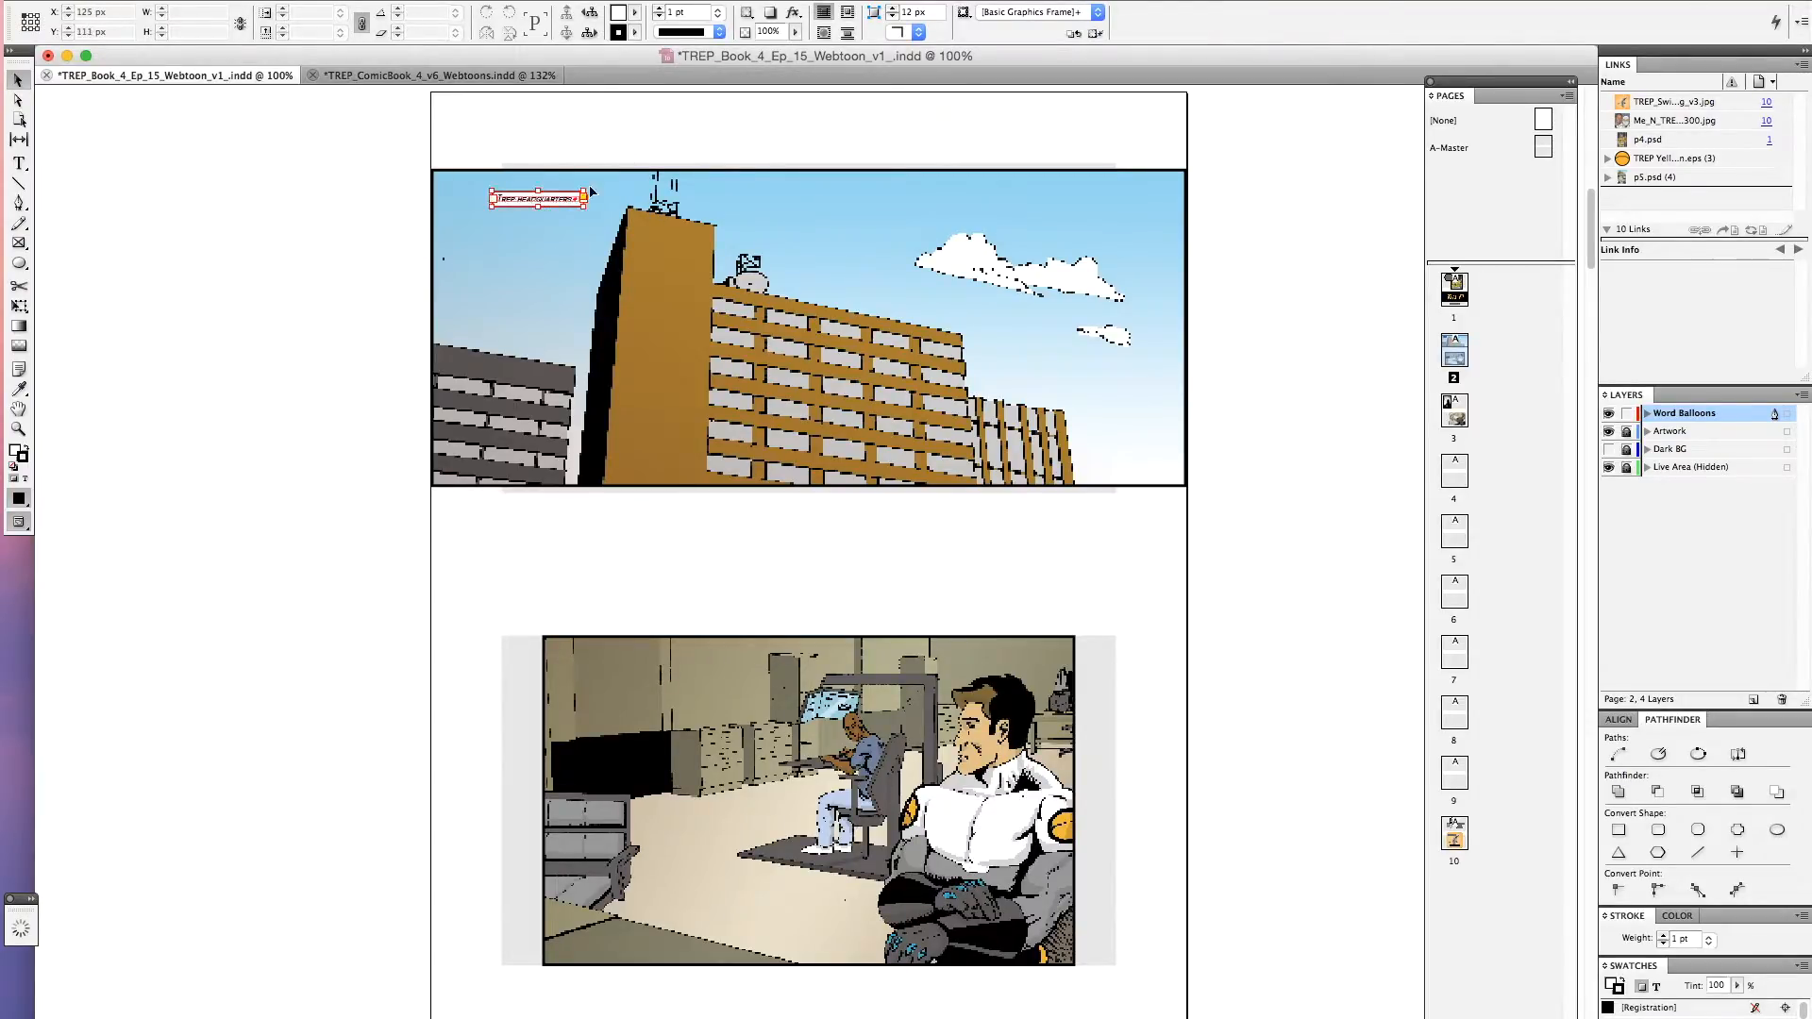
left_click(340, 31)
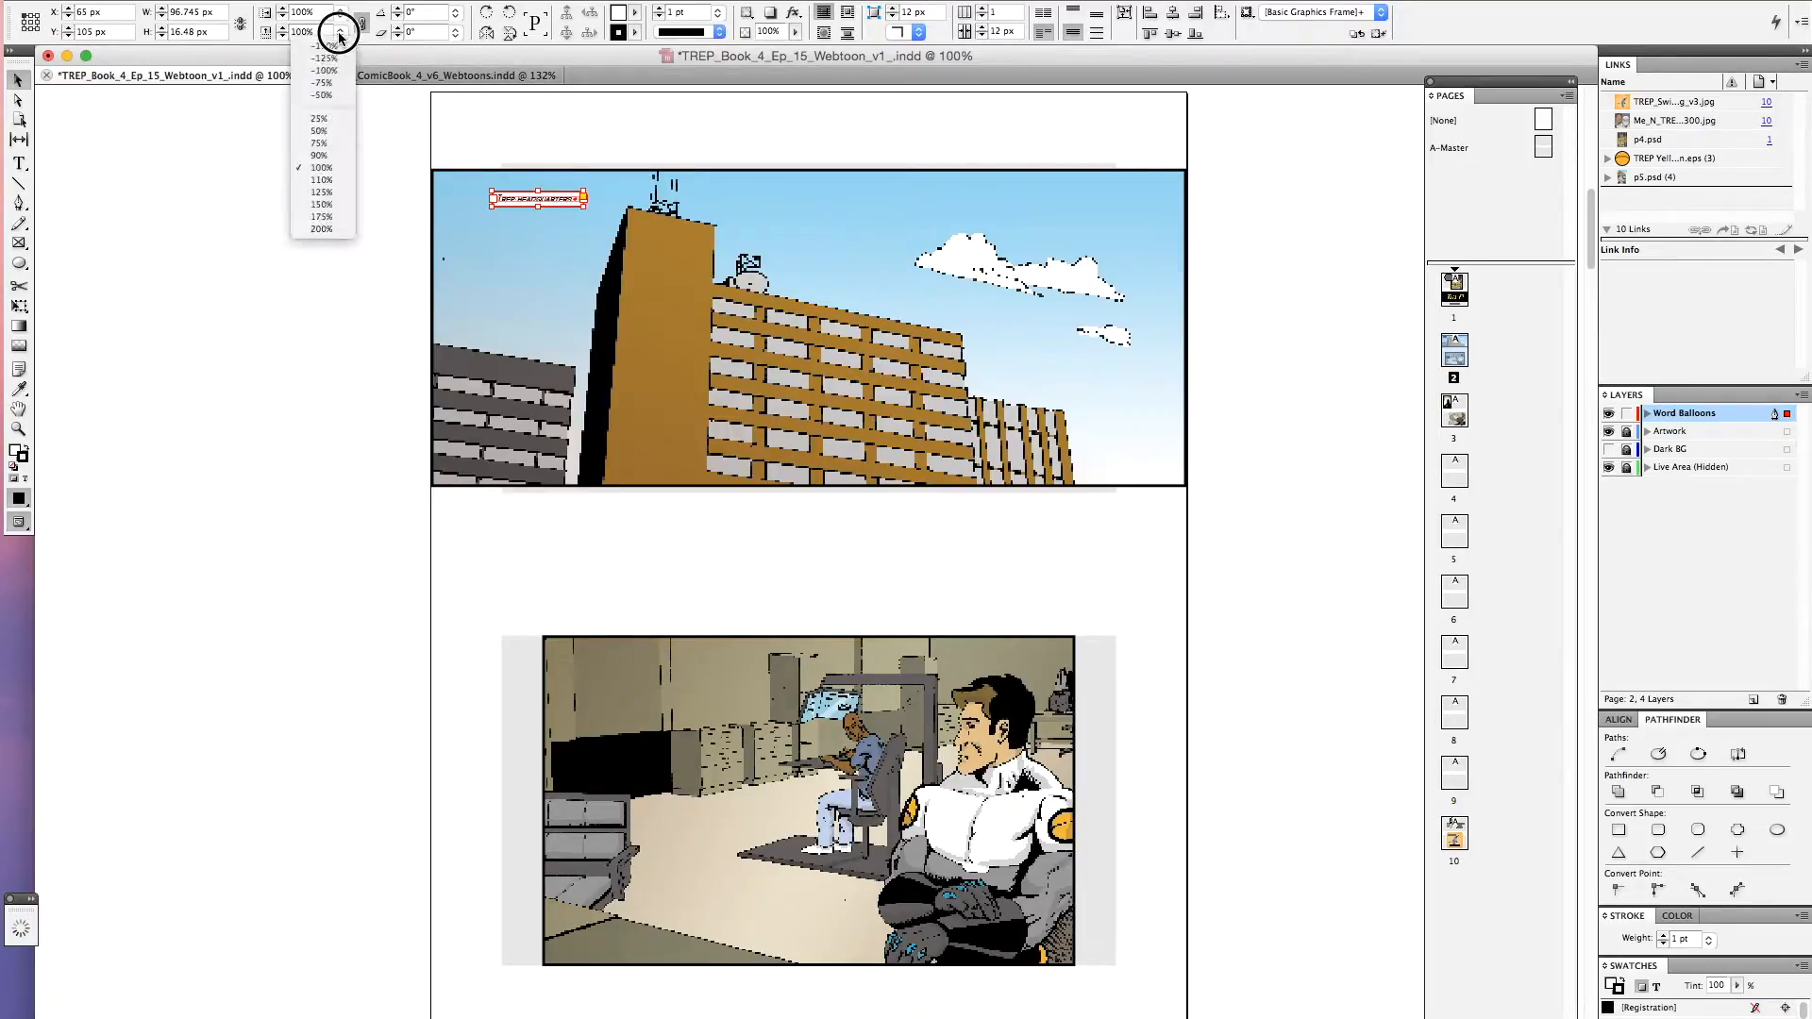
left_click(329, 231)
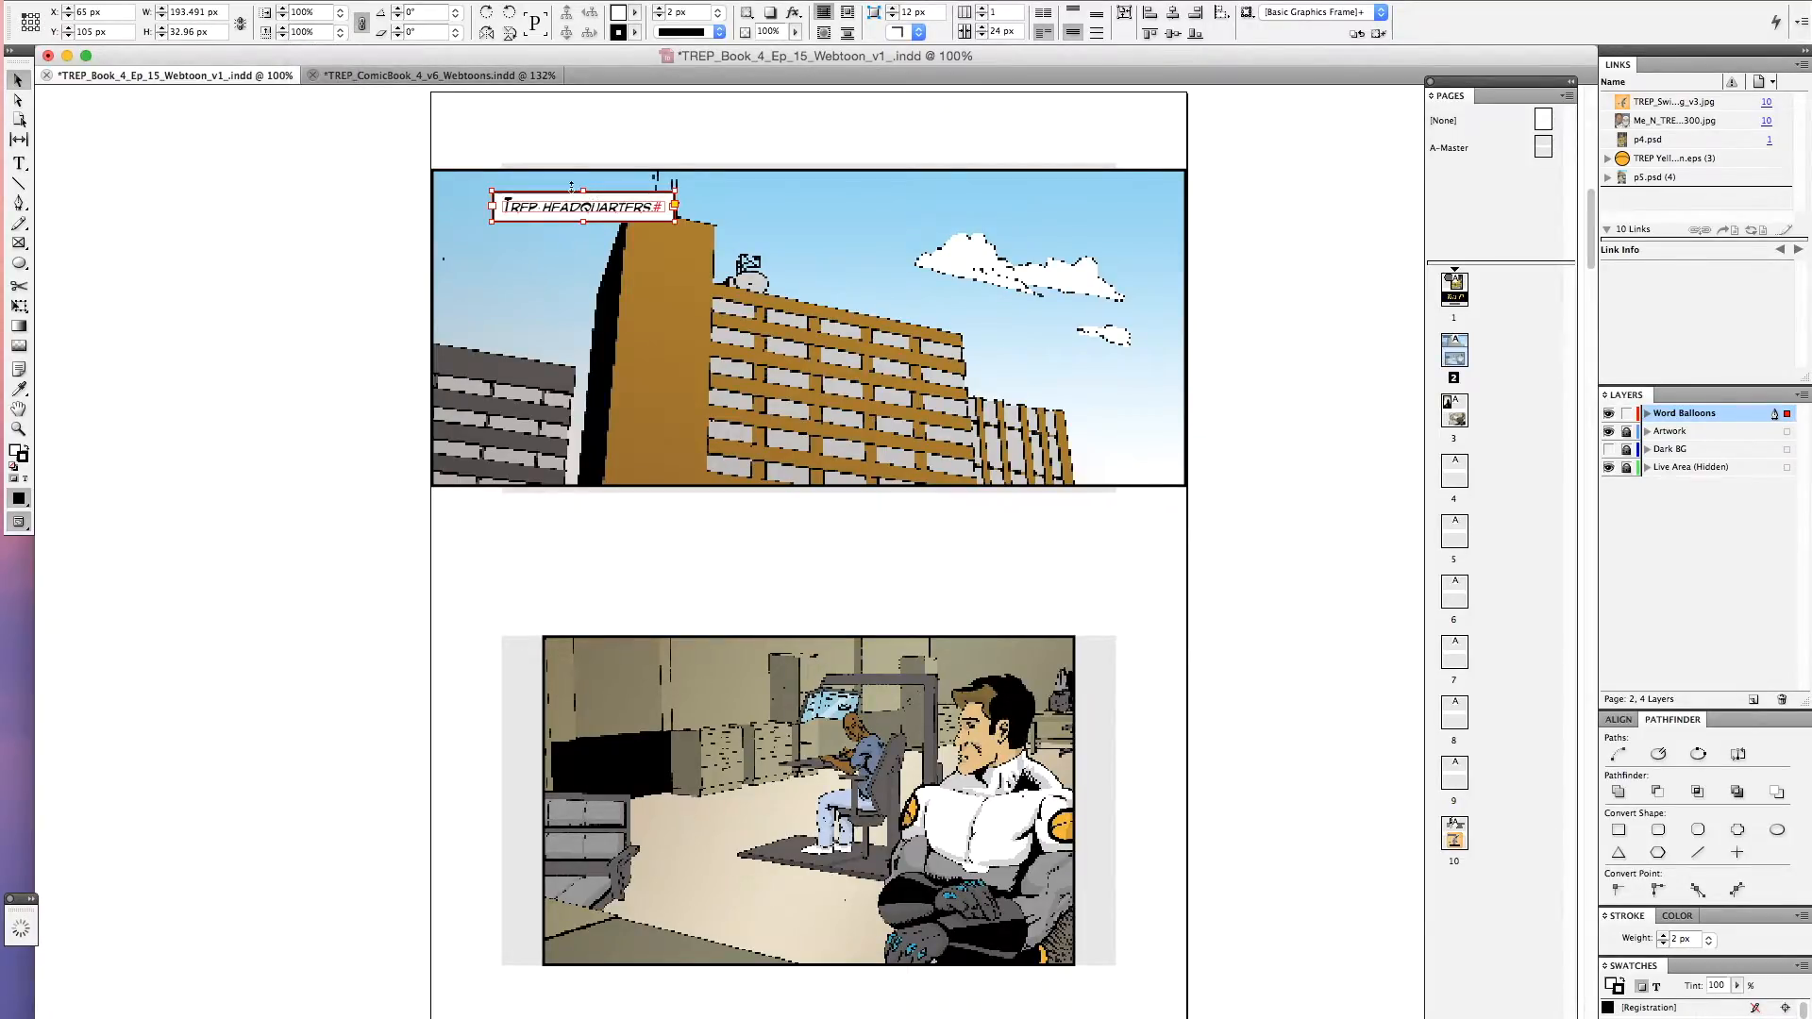
left_click(340, 32)
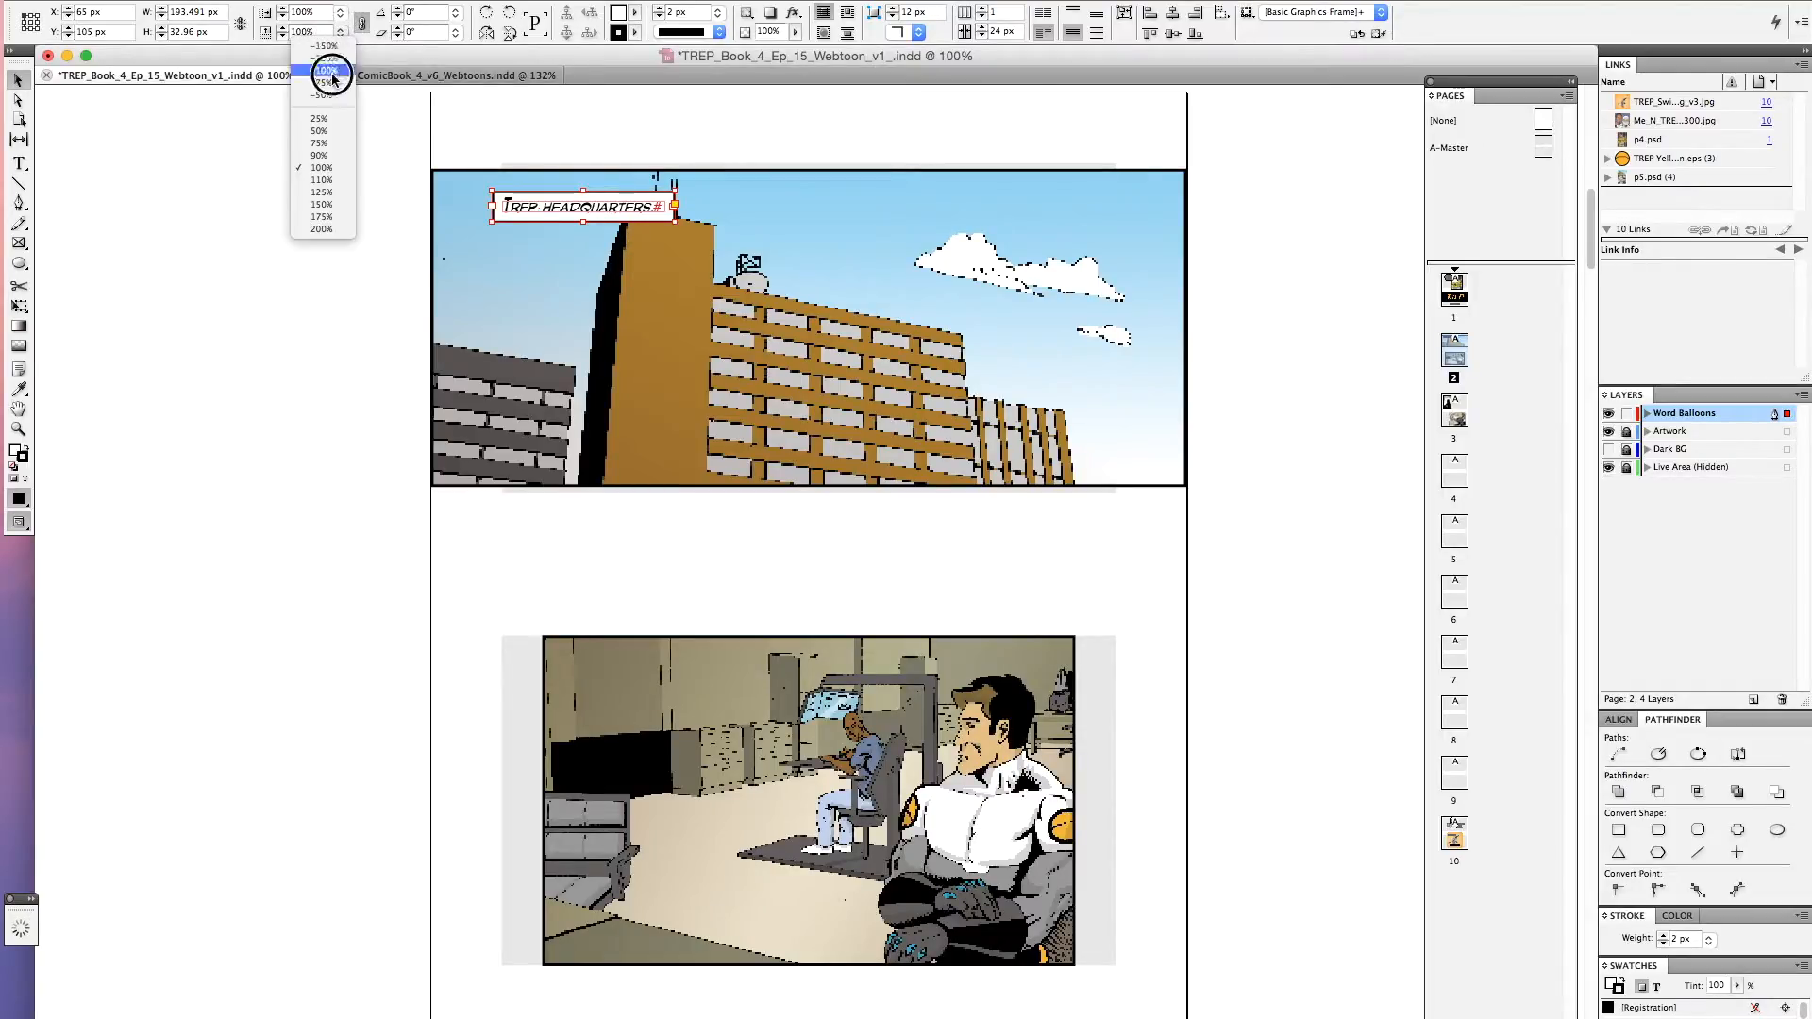
left_click(330, 205)
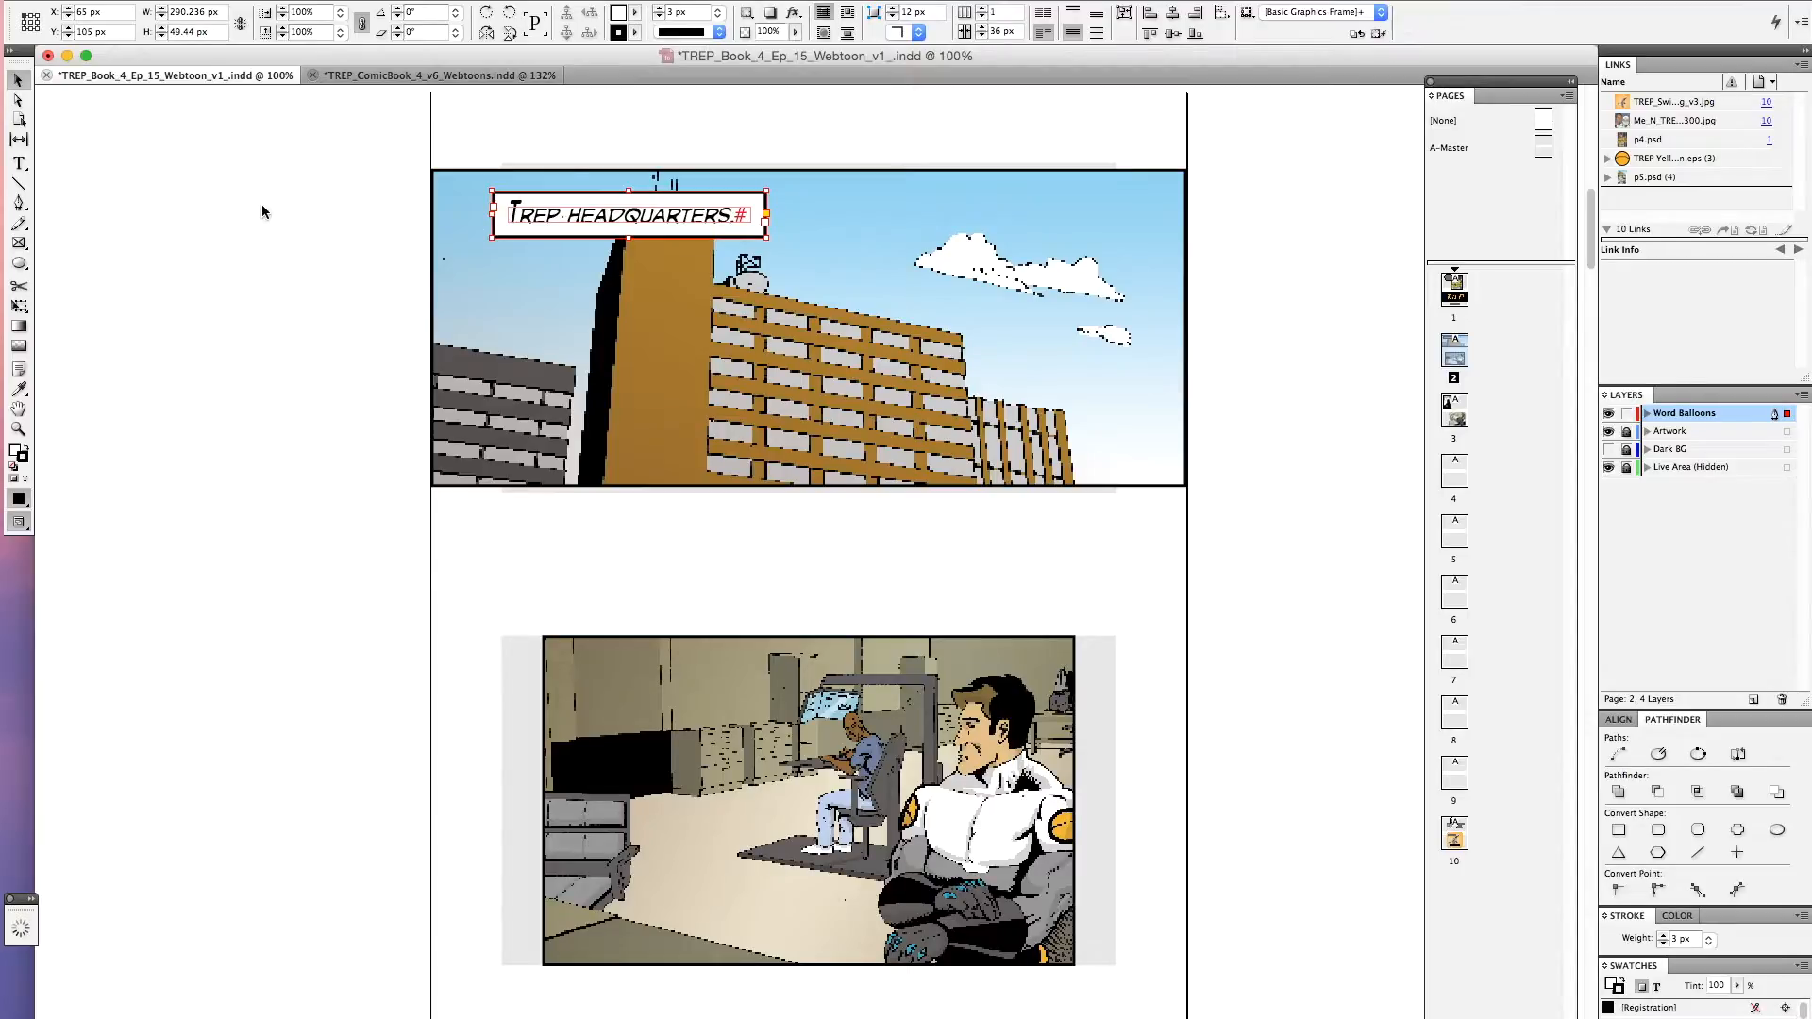
Move the "Trep Headquarters." caption up so it overlaps the building panel's top edge, at about X 70, Y 56 px
left_click(354, 120)
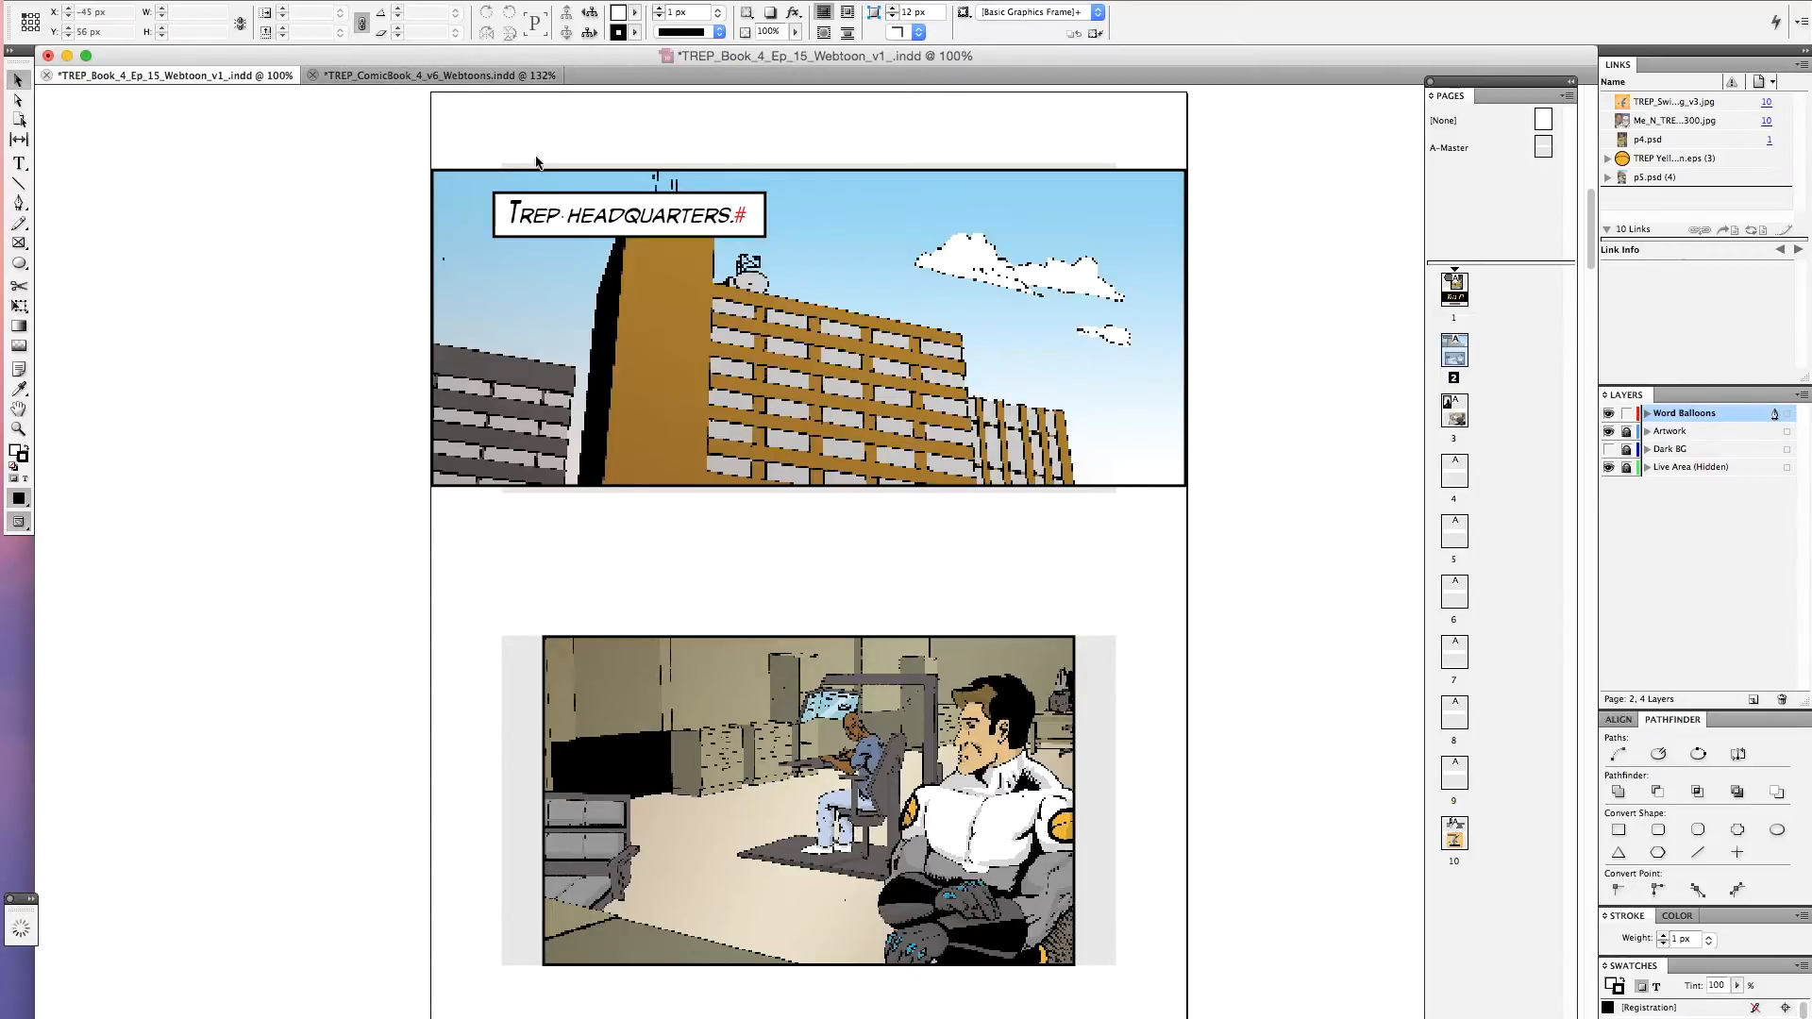
left_click_drag(557, 219, 605, 167)
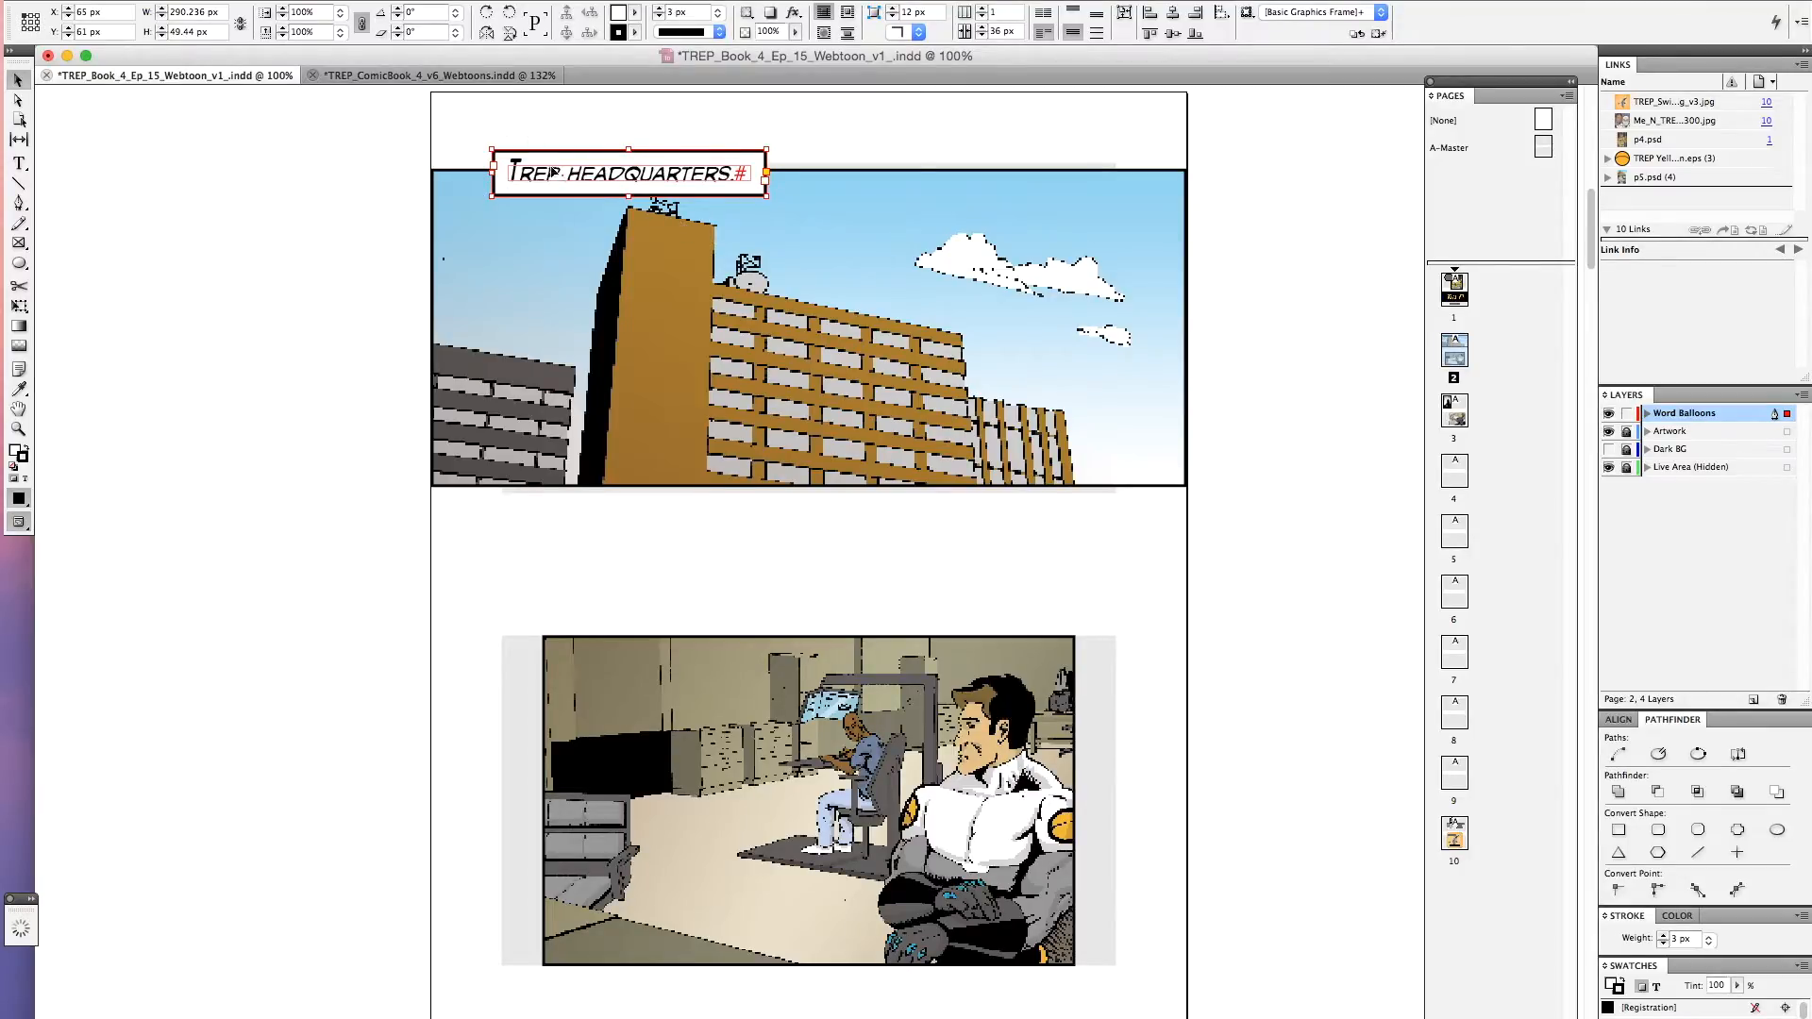
mouse_move(649, 182)
left_mouse_down()
mouse_move(664, 177)
mouse_move(651, 221)
mouse_move(651, 174)
left_mouse_up()
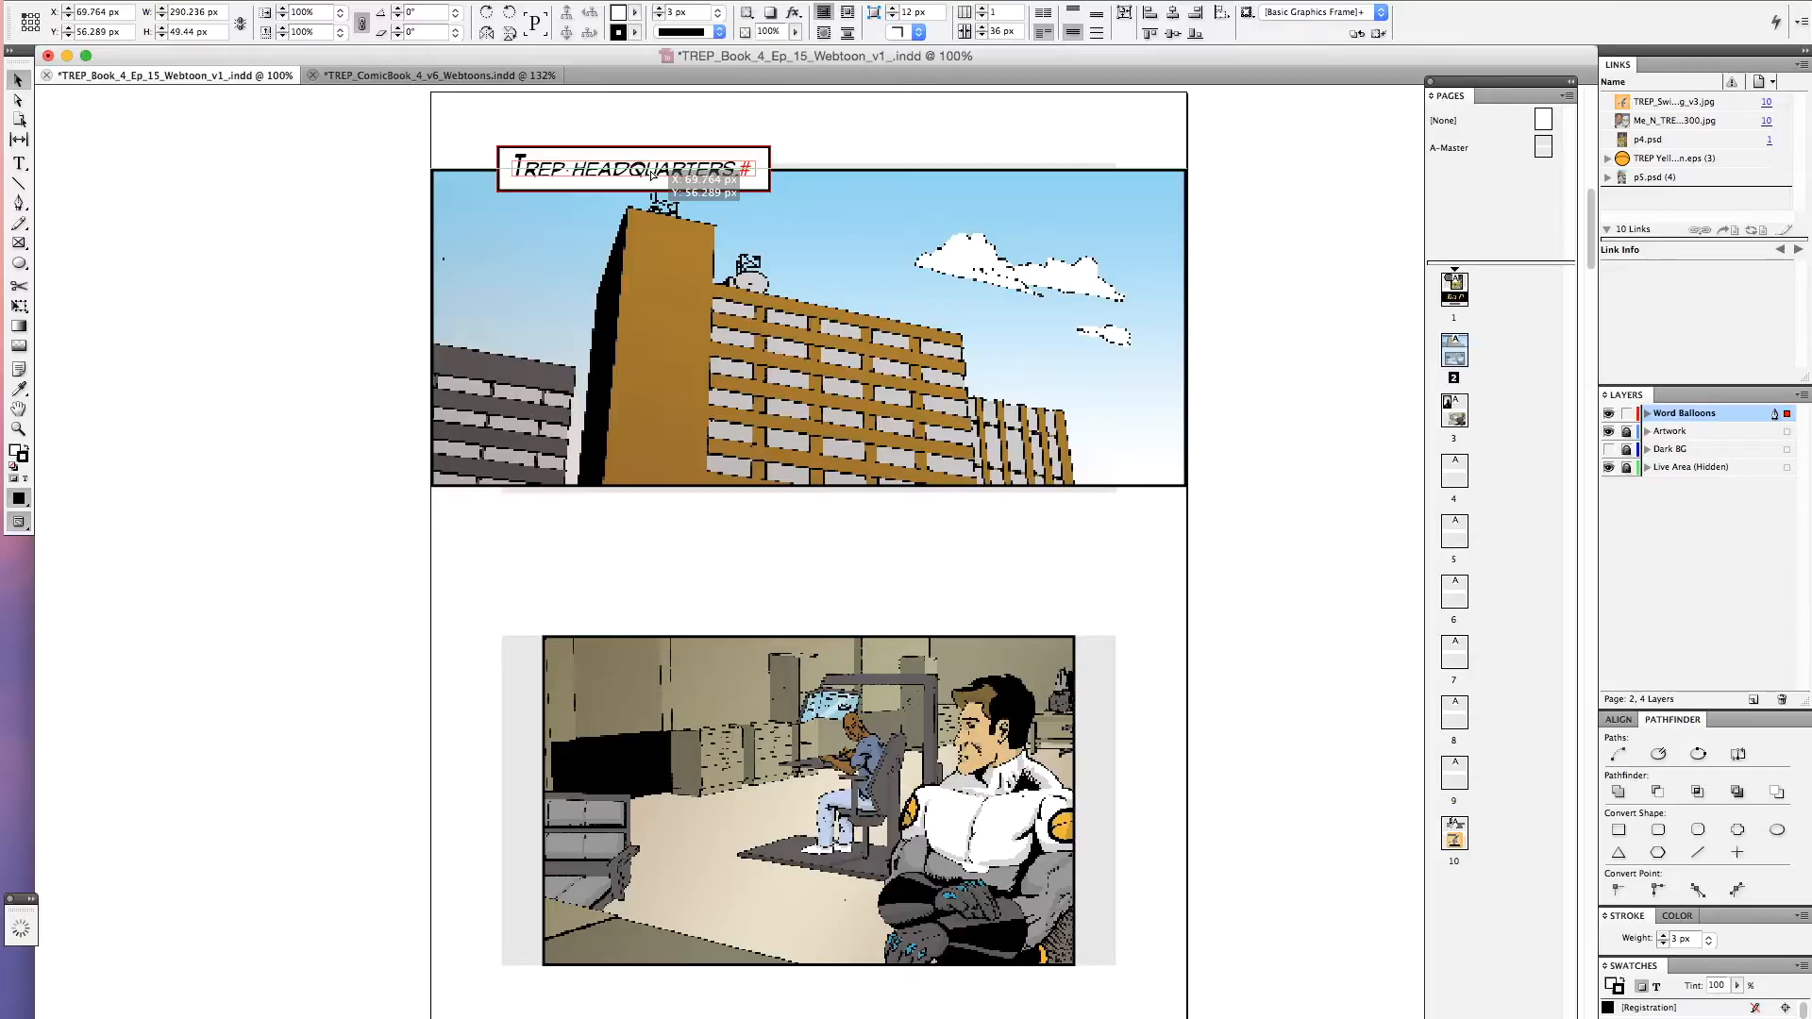
left_click(531, 118)
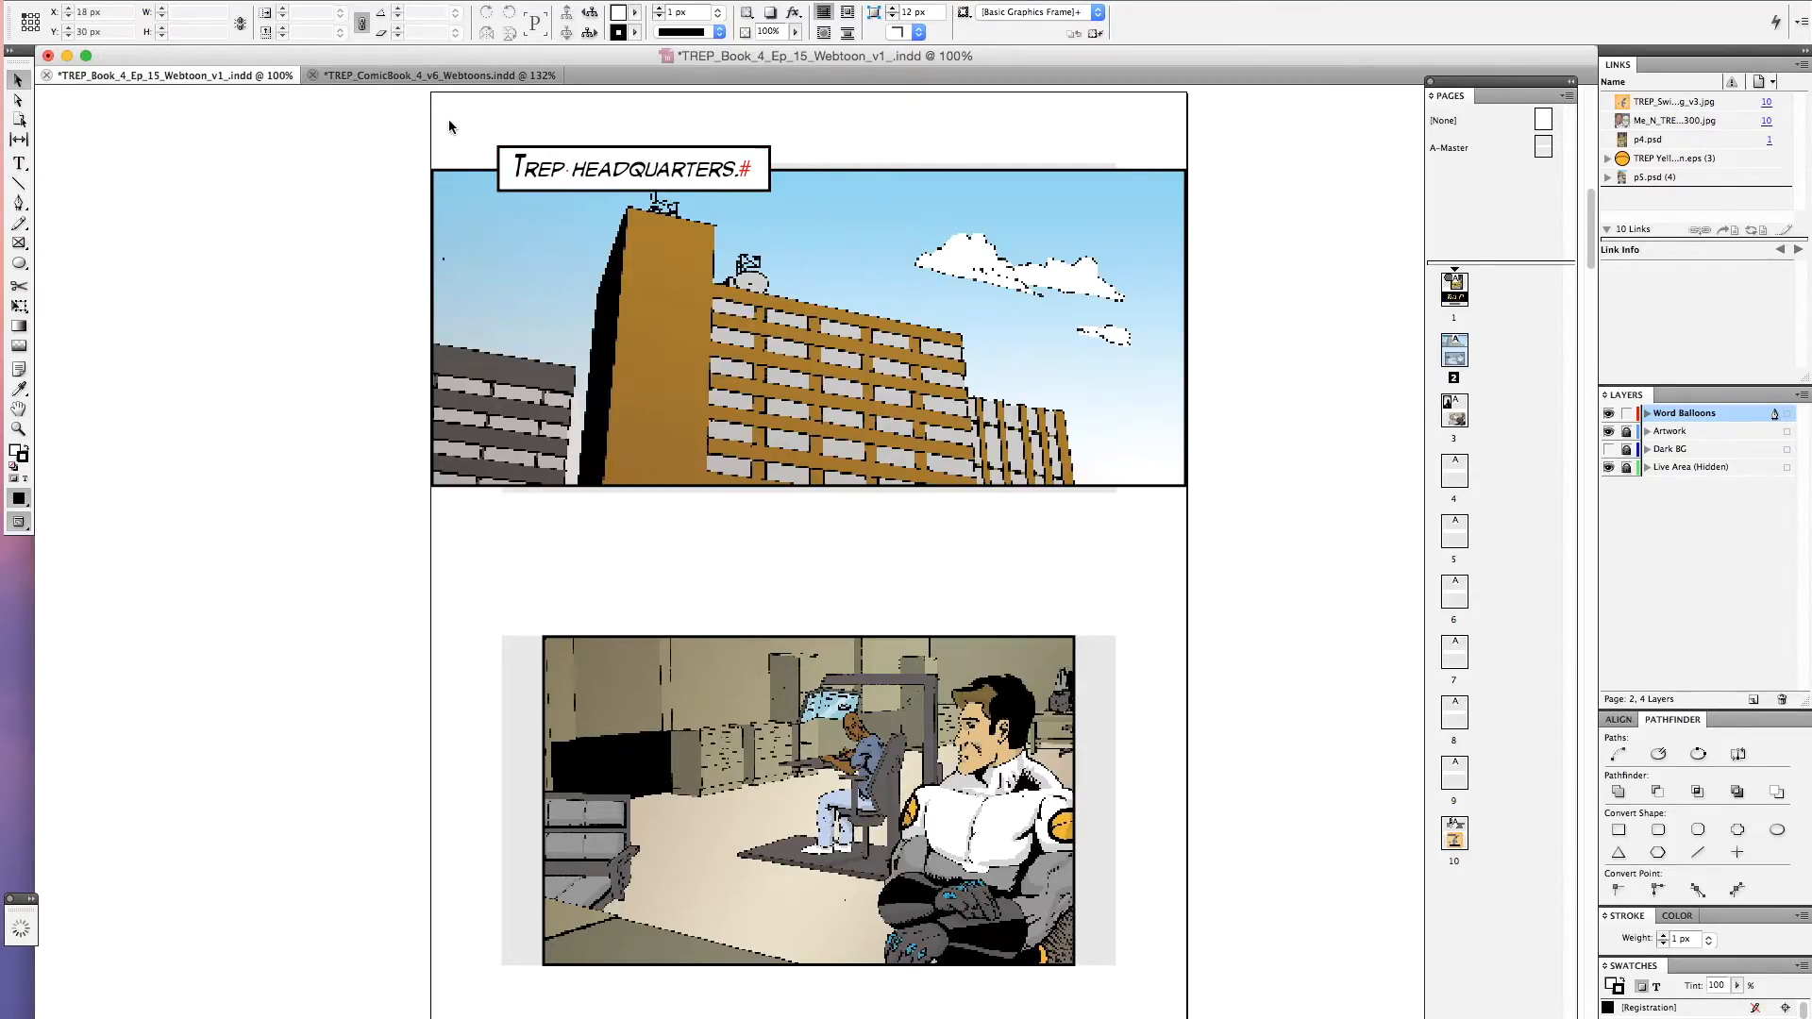
Examine the "Hey, did you hear that?" balloon on the comic book's page 5 up close, and return to the Webtoon document
left_click(439, 75)
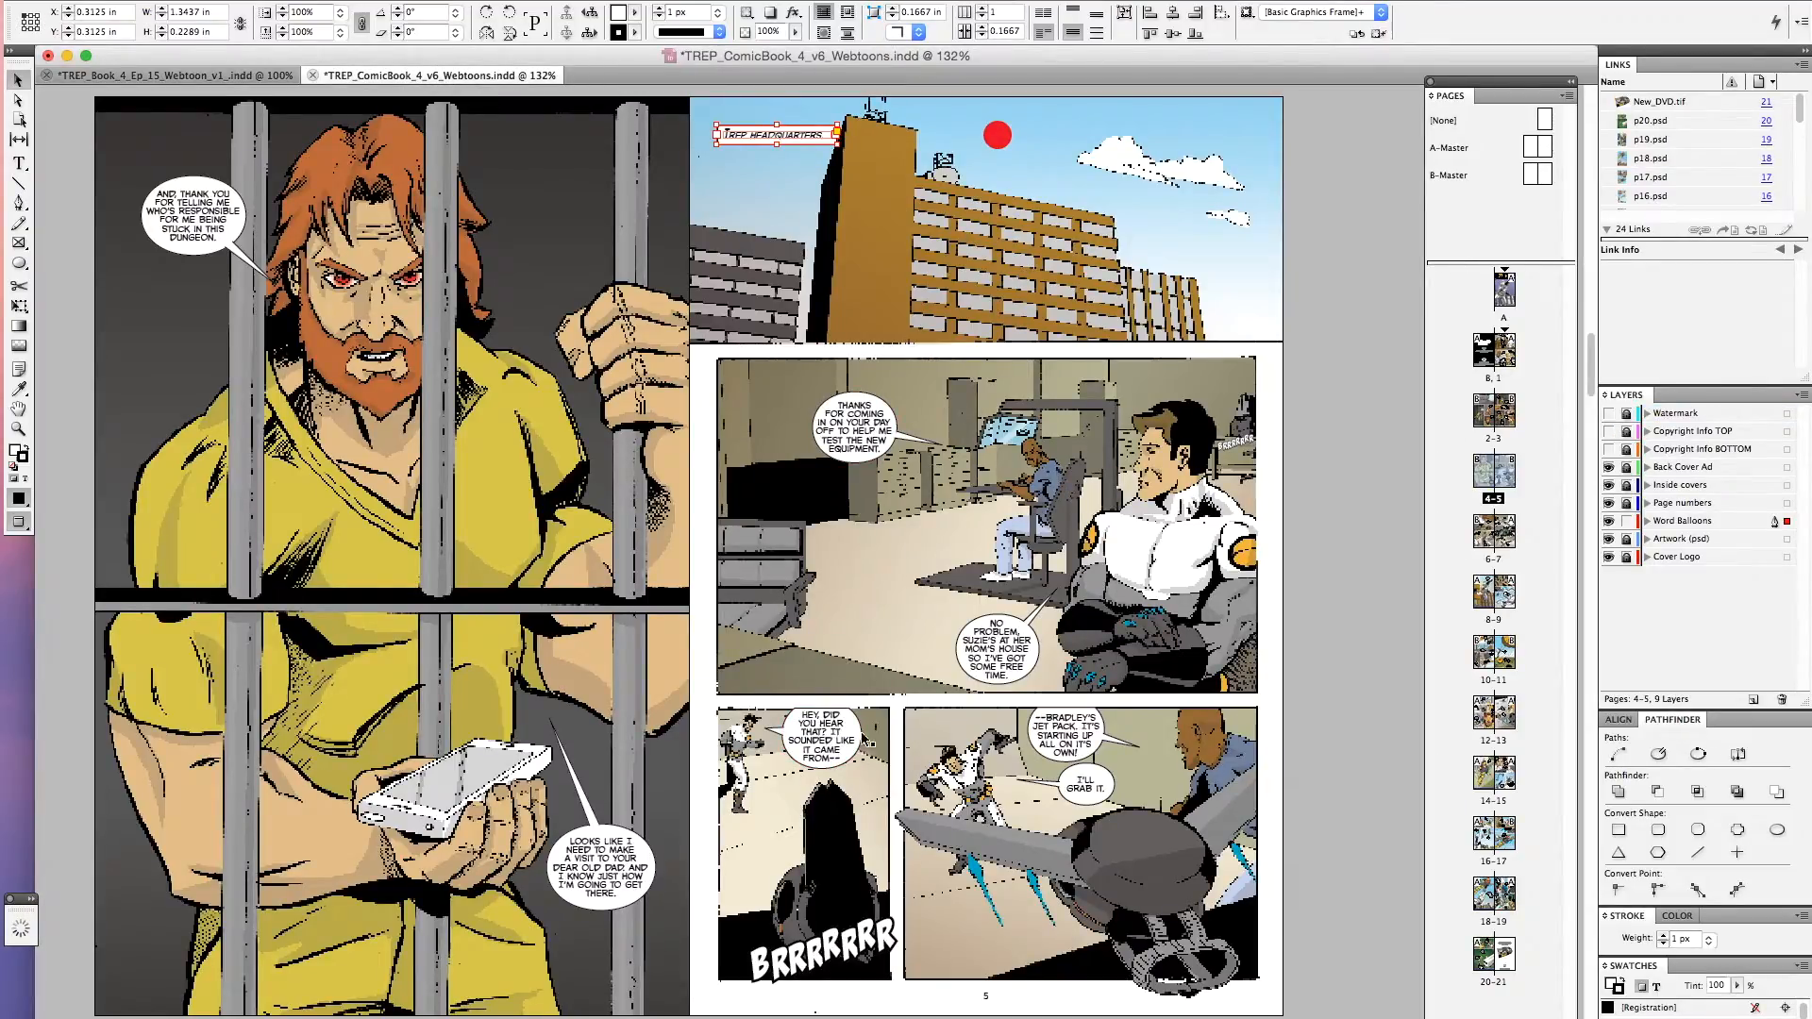
left_click_drag(705, 648, 933, 850)
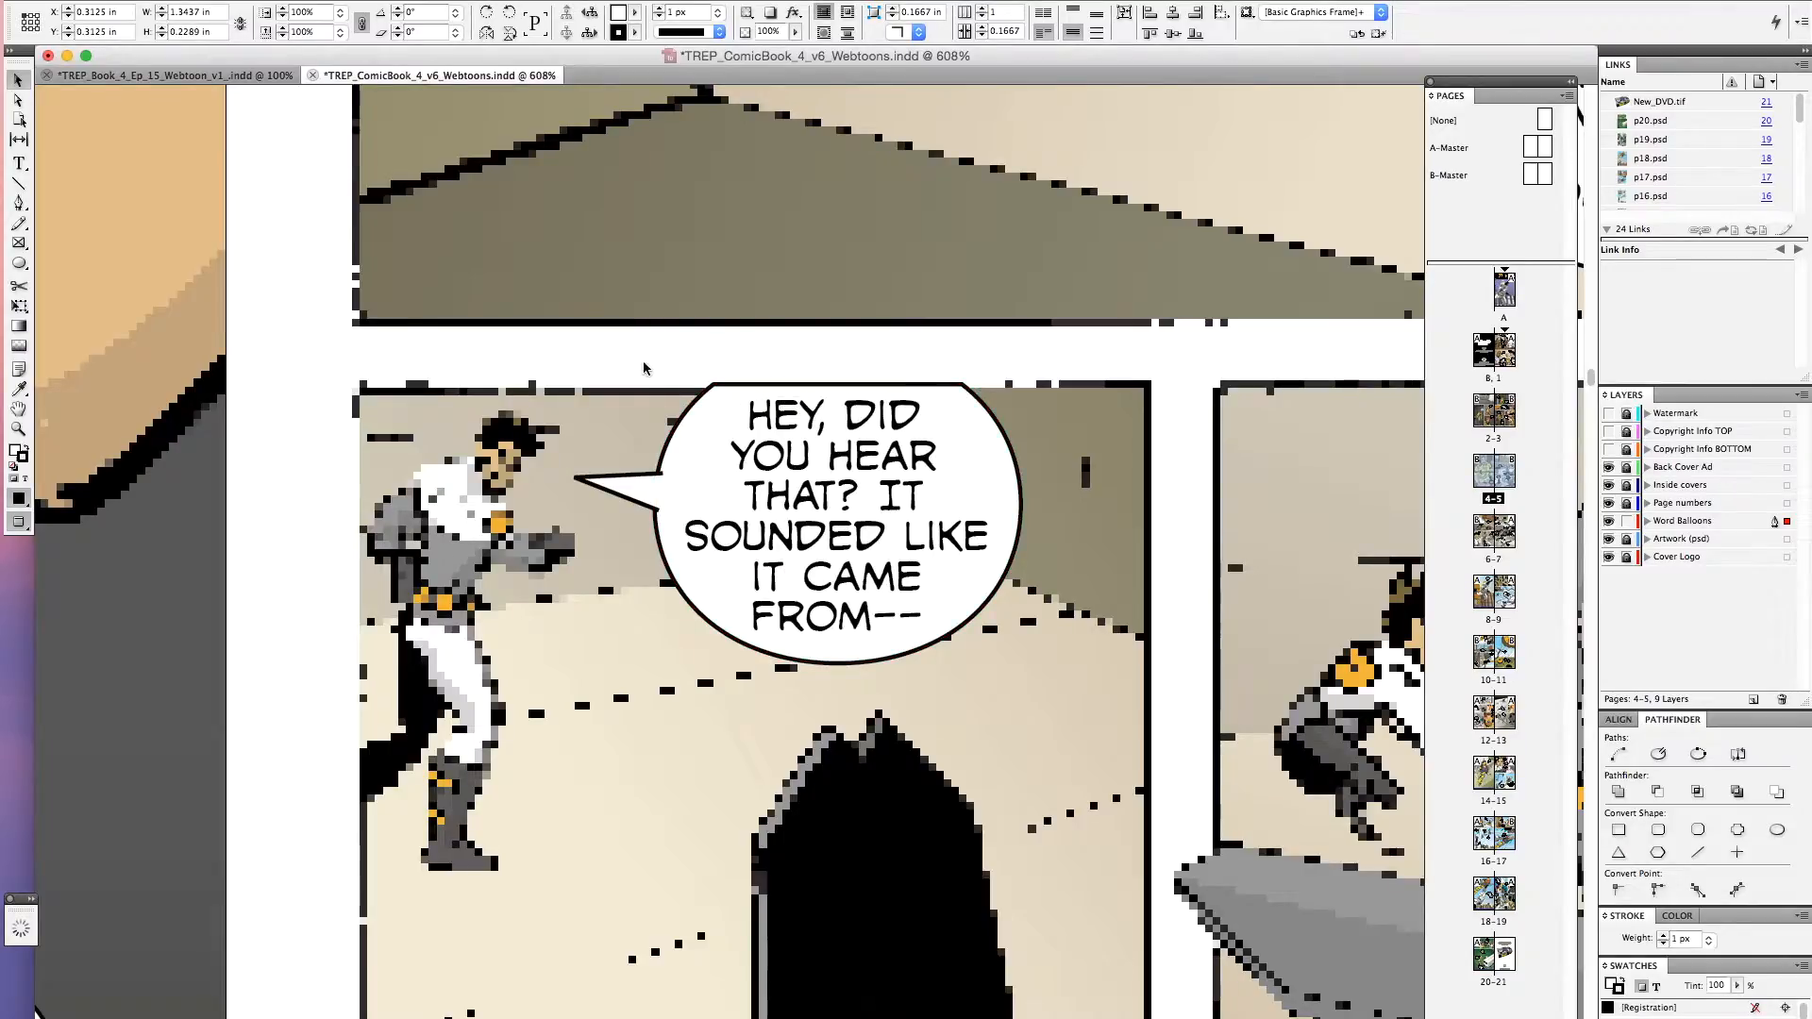
key("super+0")
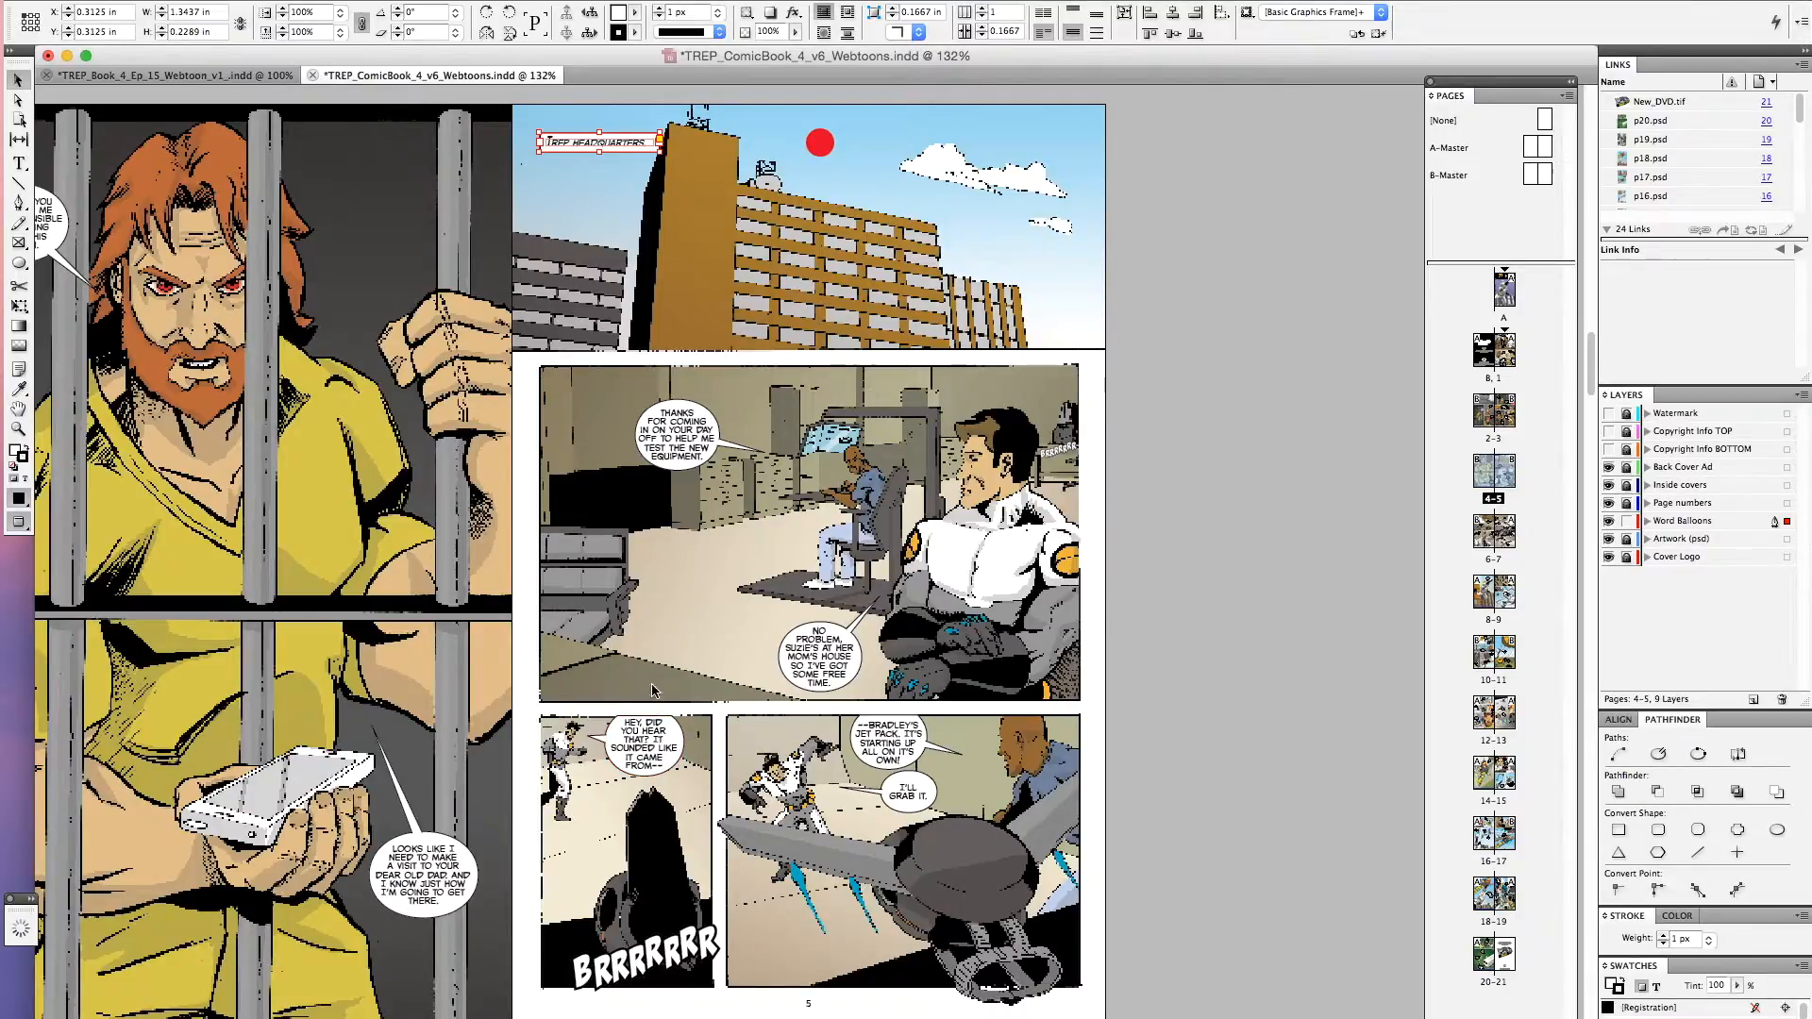
left_click(188, 74)
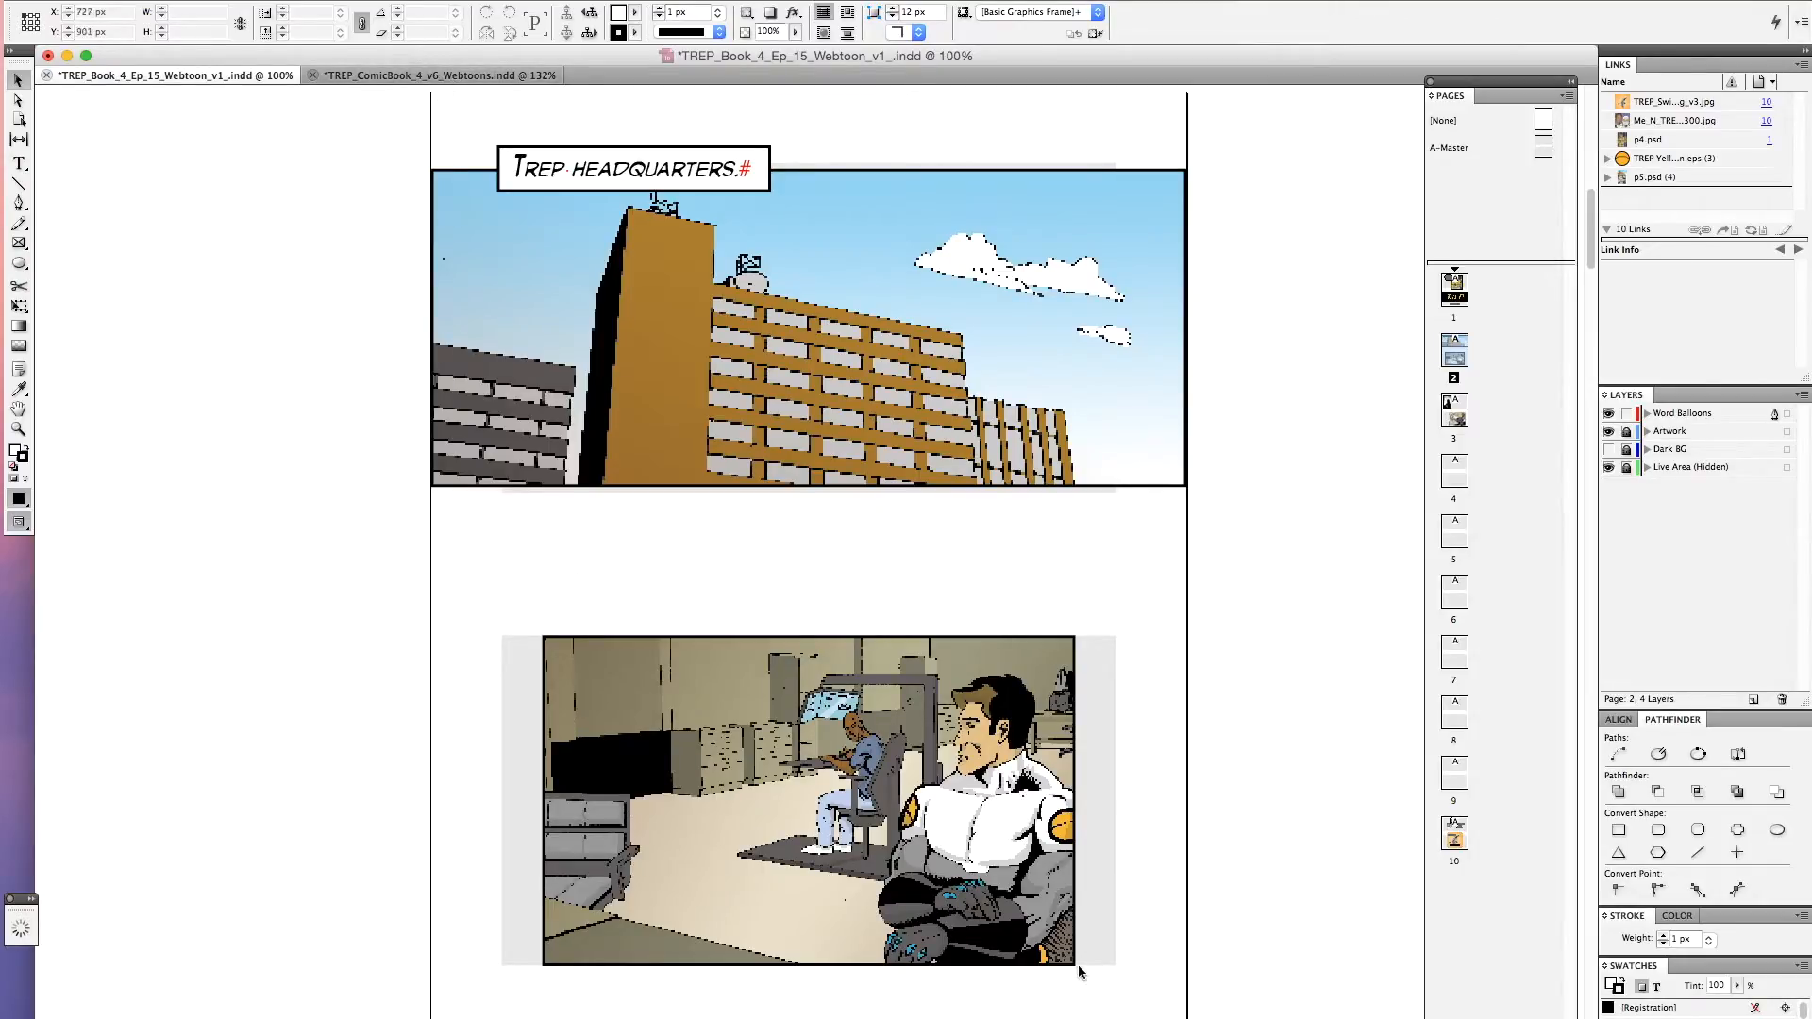
Hide the Webtoon document's Live Area layer, and copy both word balloons with their tails from the comic book's page 5 lab panel
left_click(1610, 468)
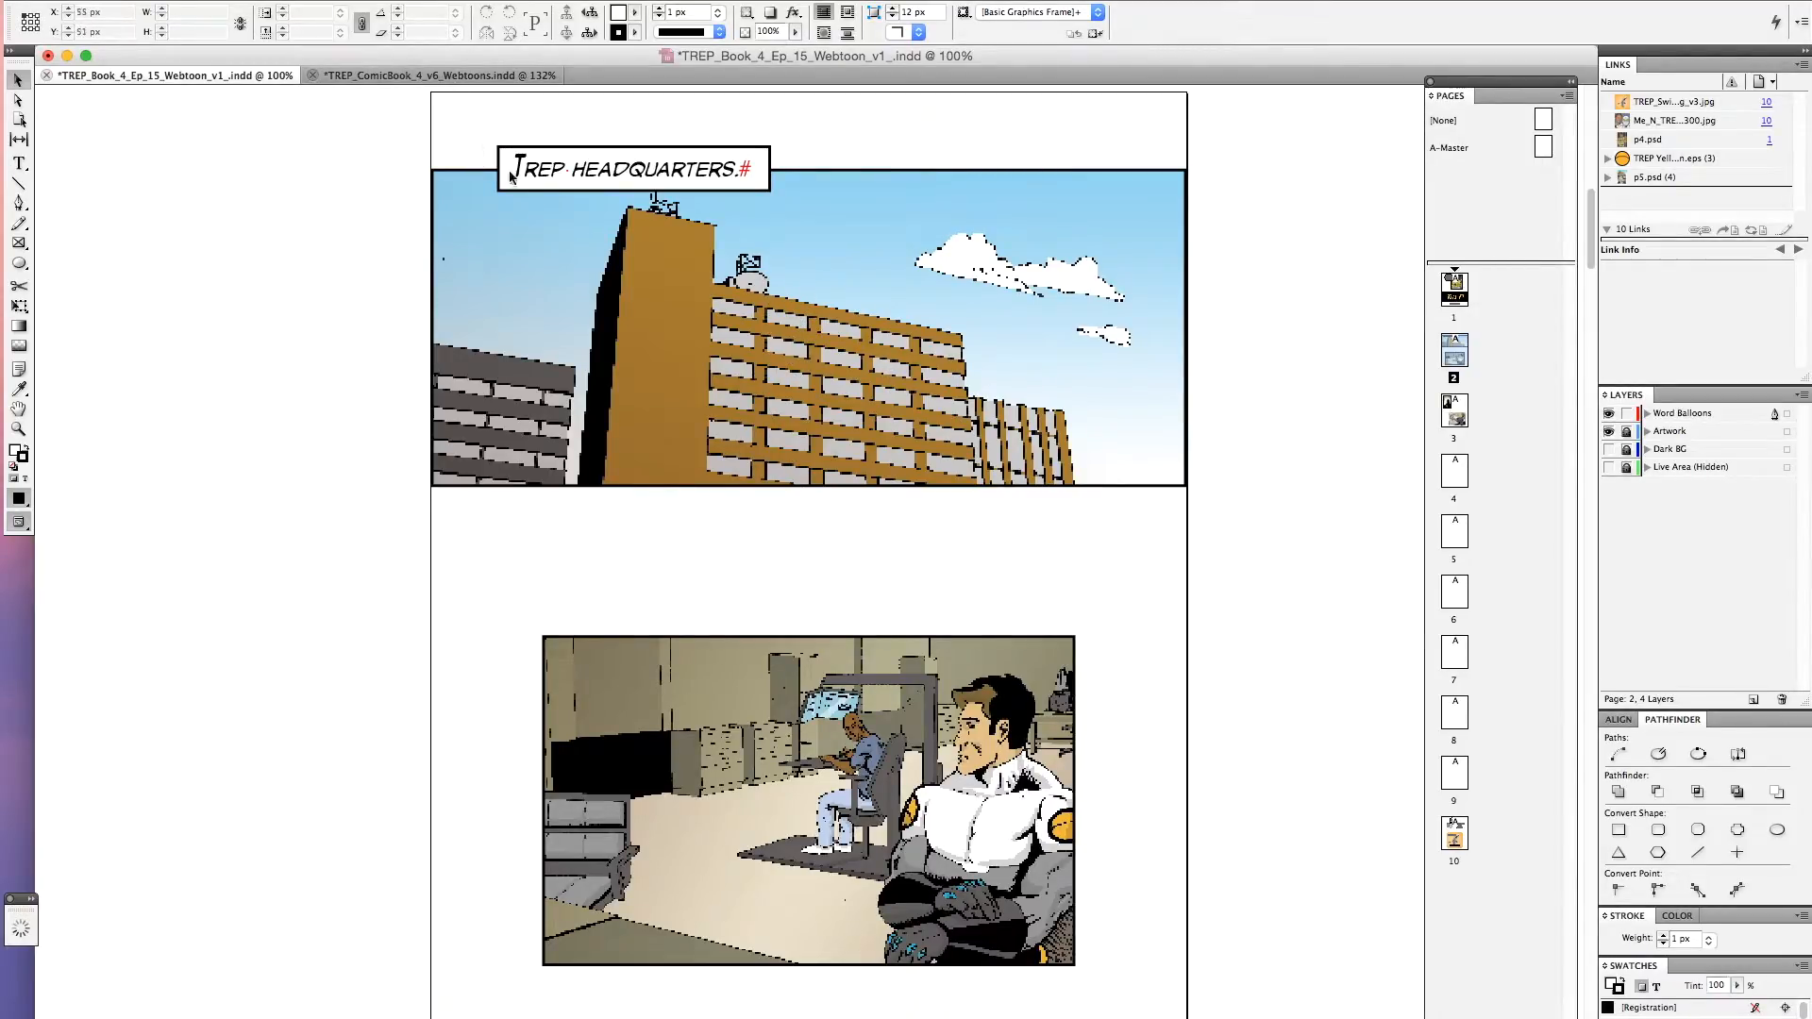
left_click(478, 78)
left_click(789, 518)
left_click_drag(790, 518, 891, 684)
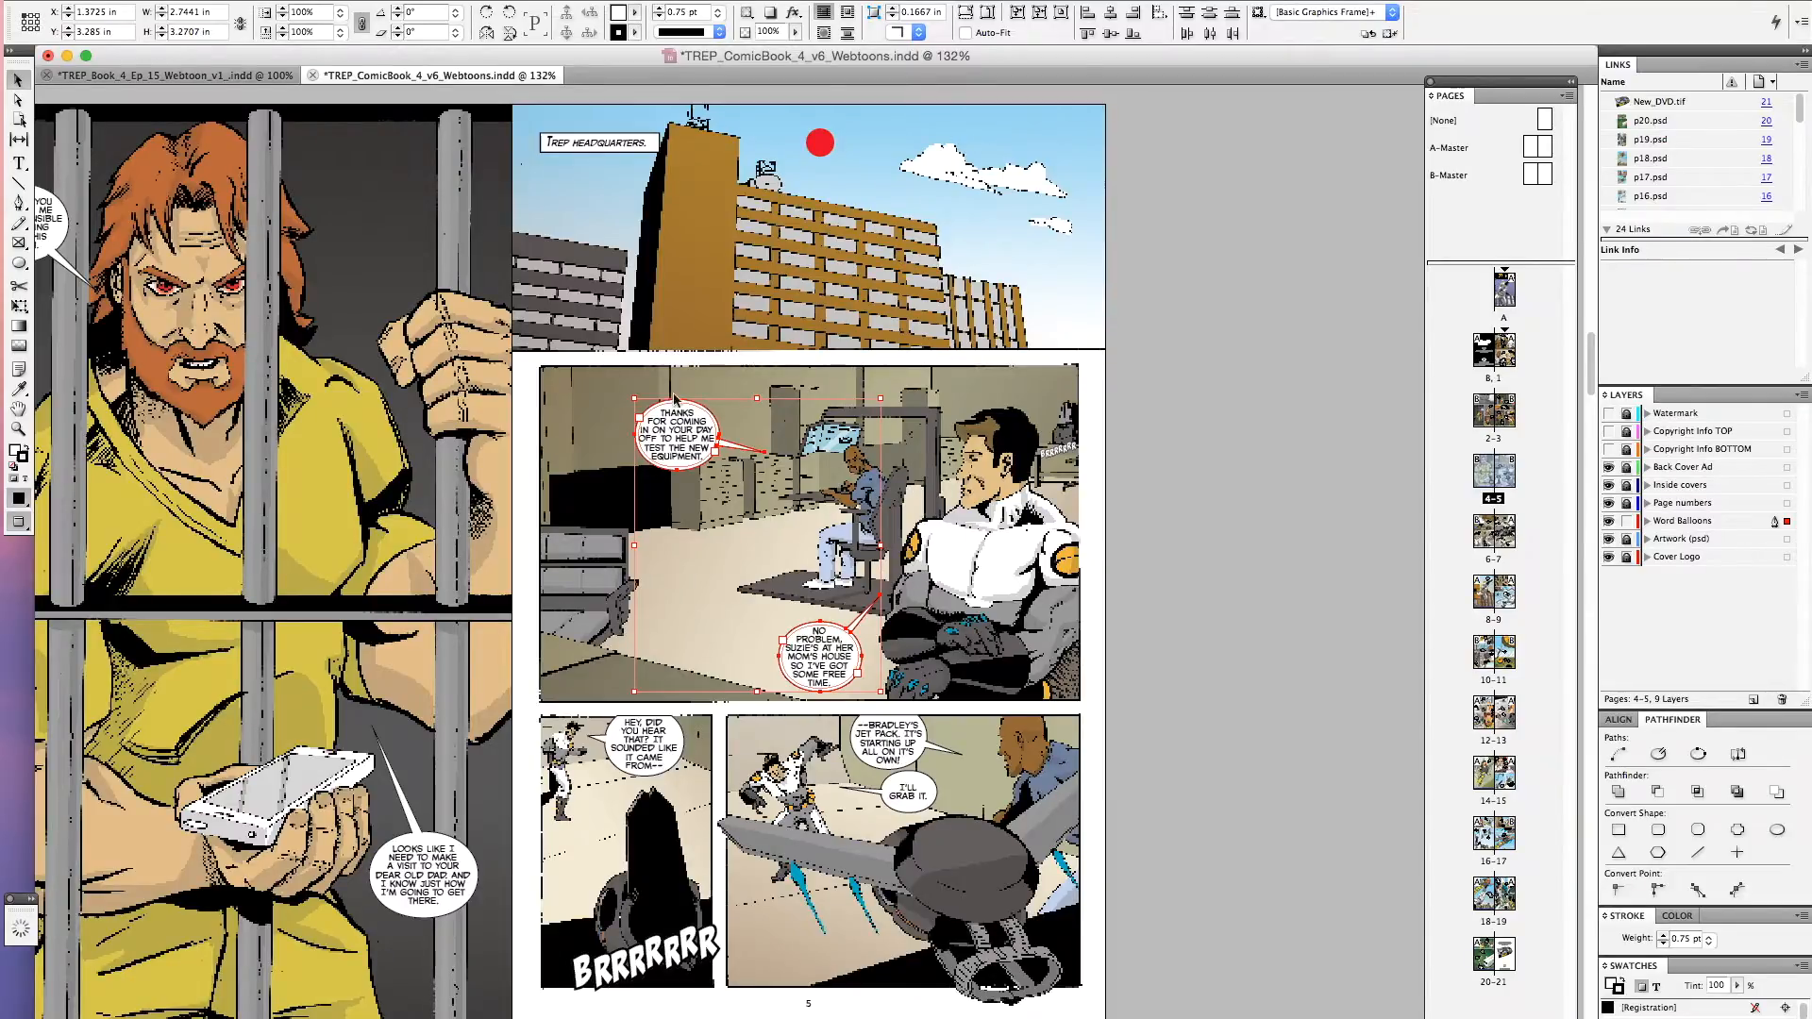
Paste the two balloons onto page 2 of the Webtoon document and scale them by 200% and again by 150%
left_click(274, 76)
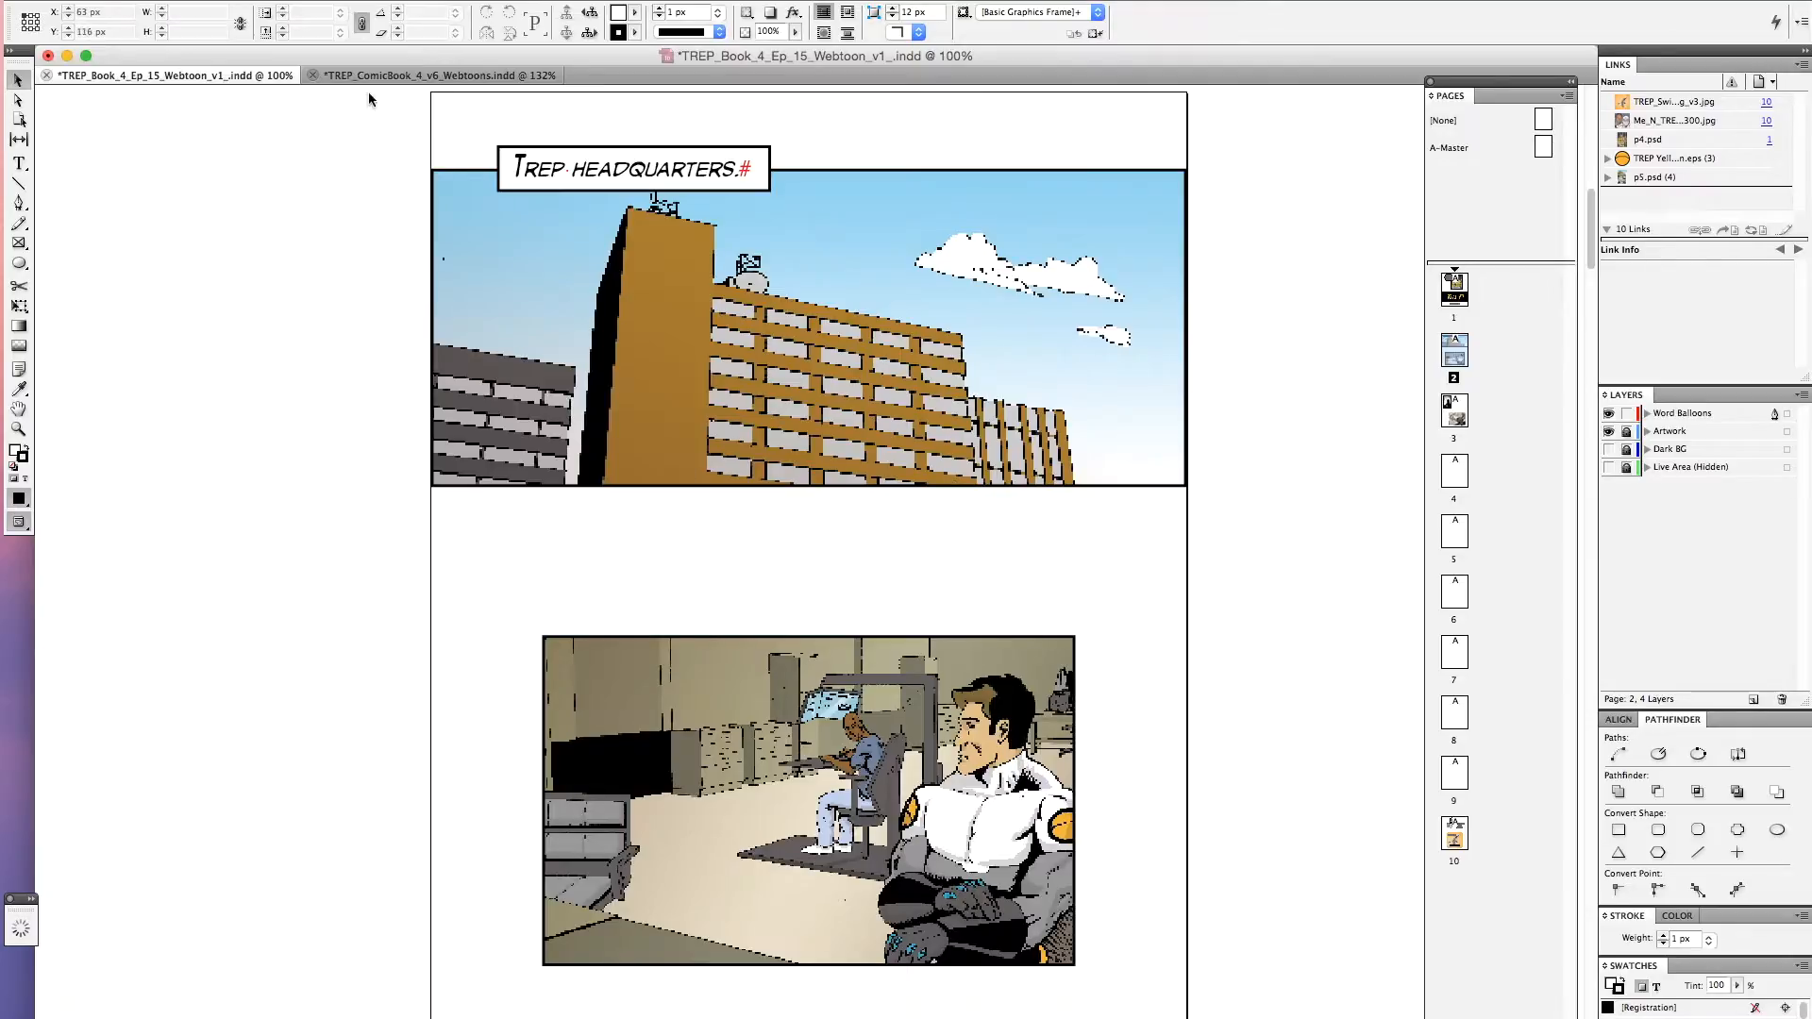
key("super+v")
left_click(340, 31)
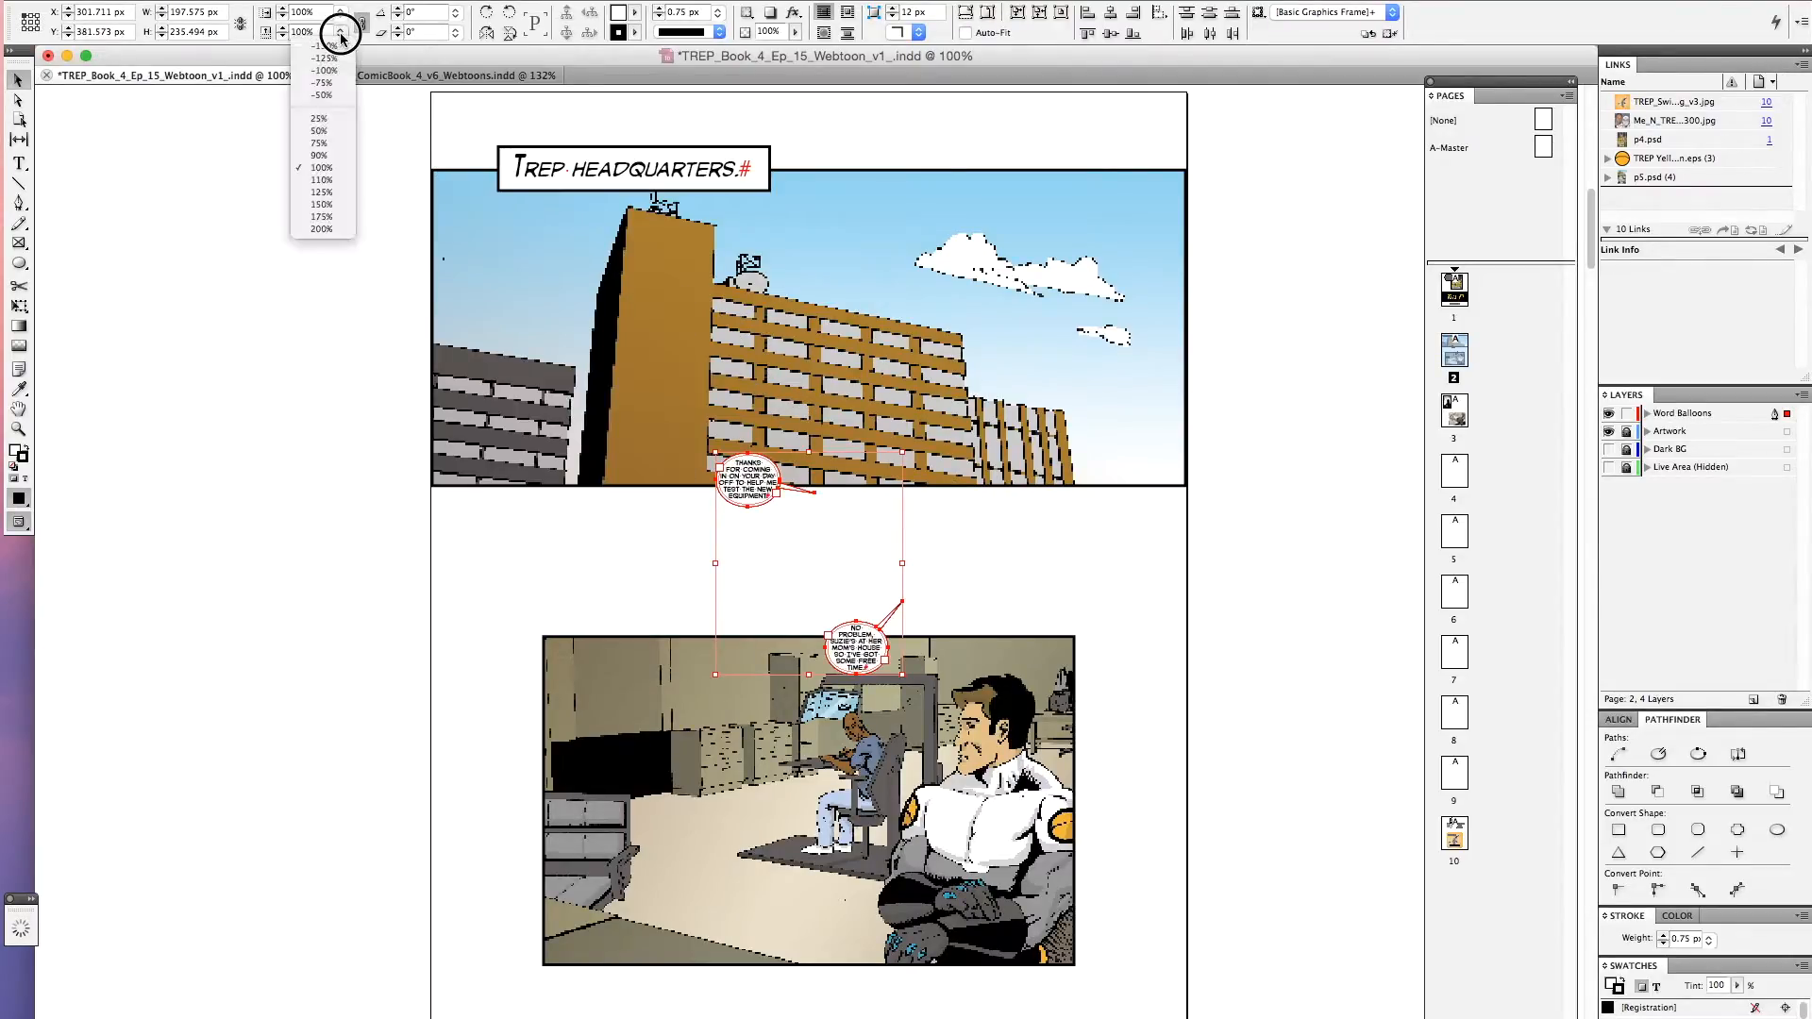
left_click(322, 231)
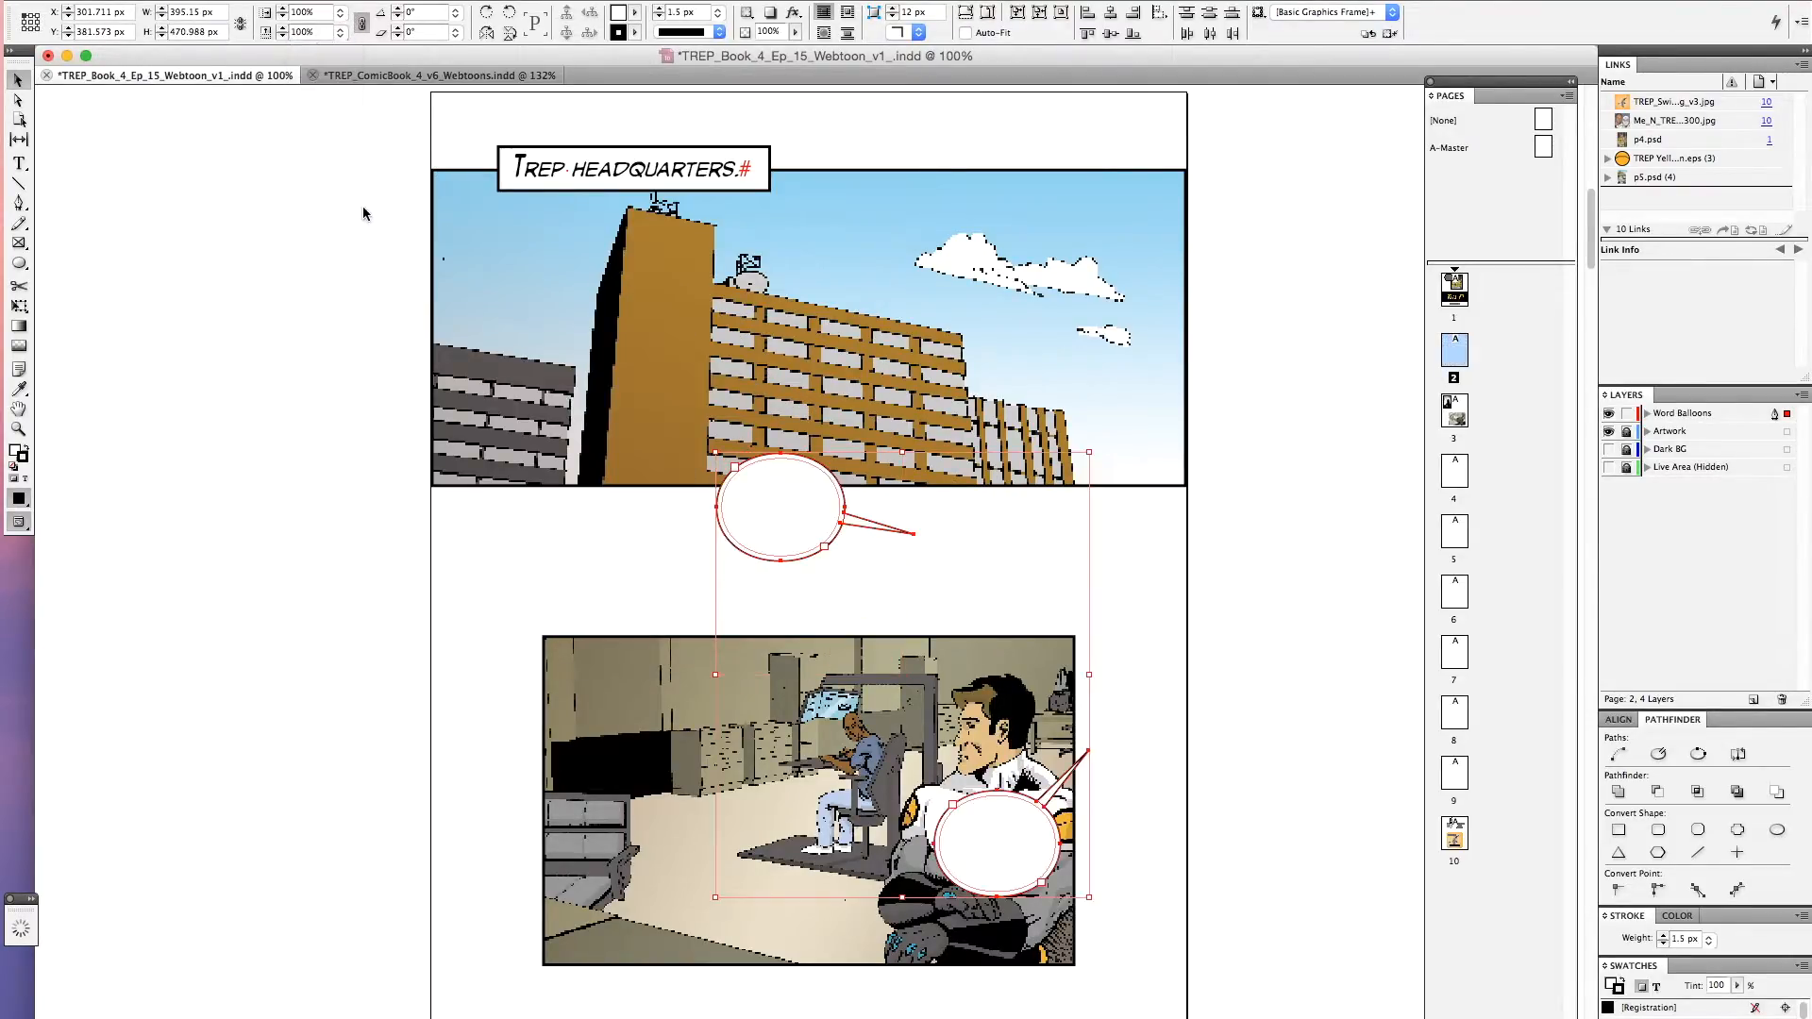
left_click(339, 31)
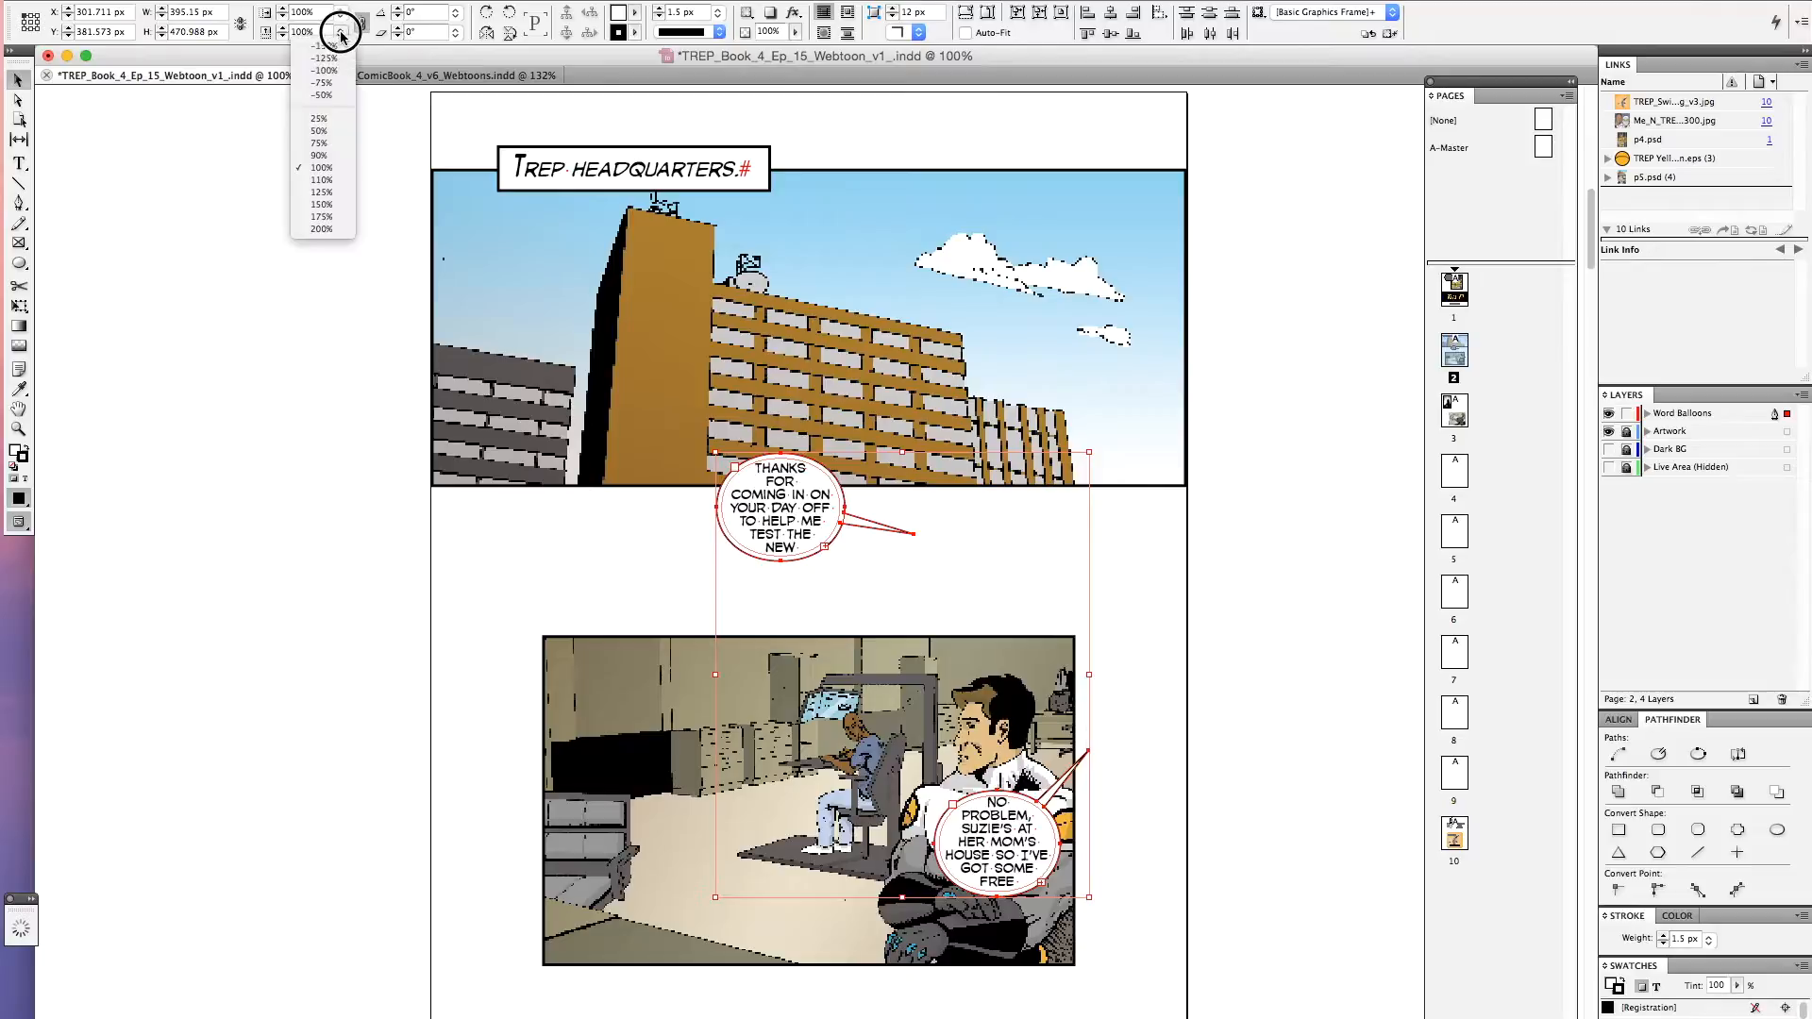
left_click(326, 205)
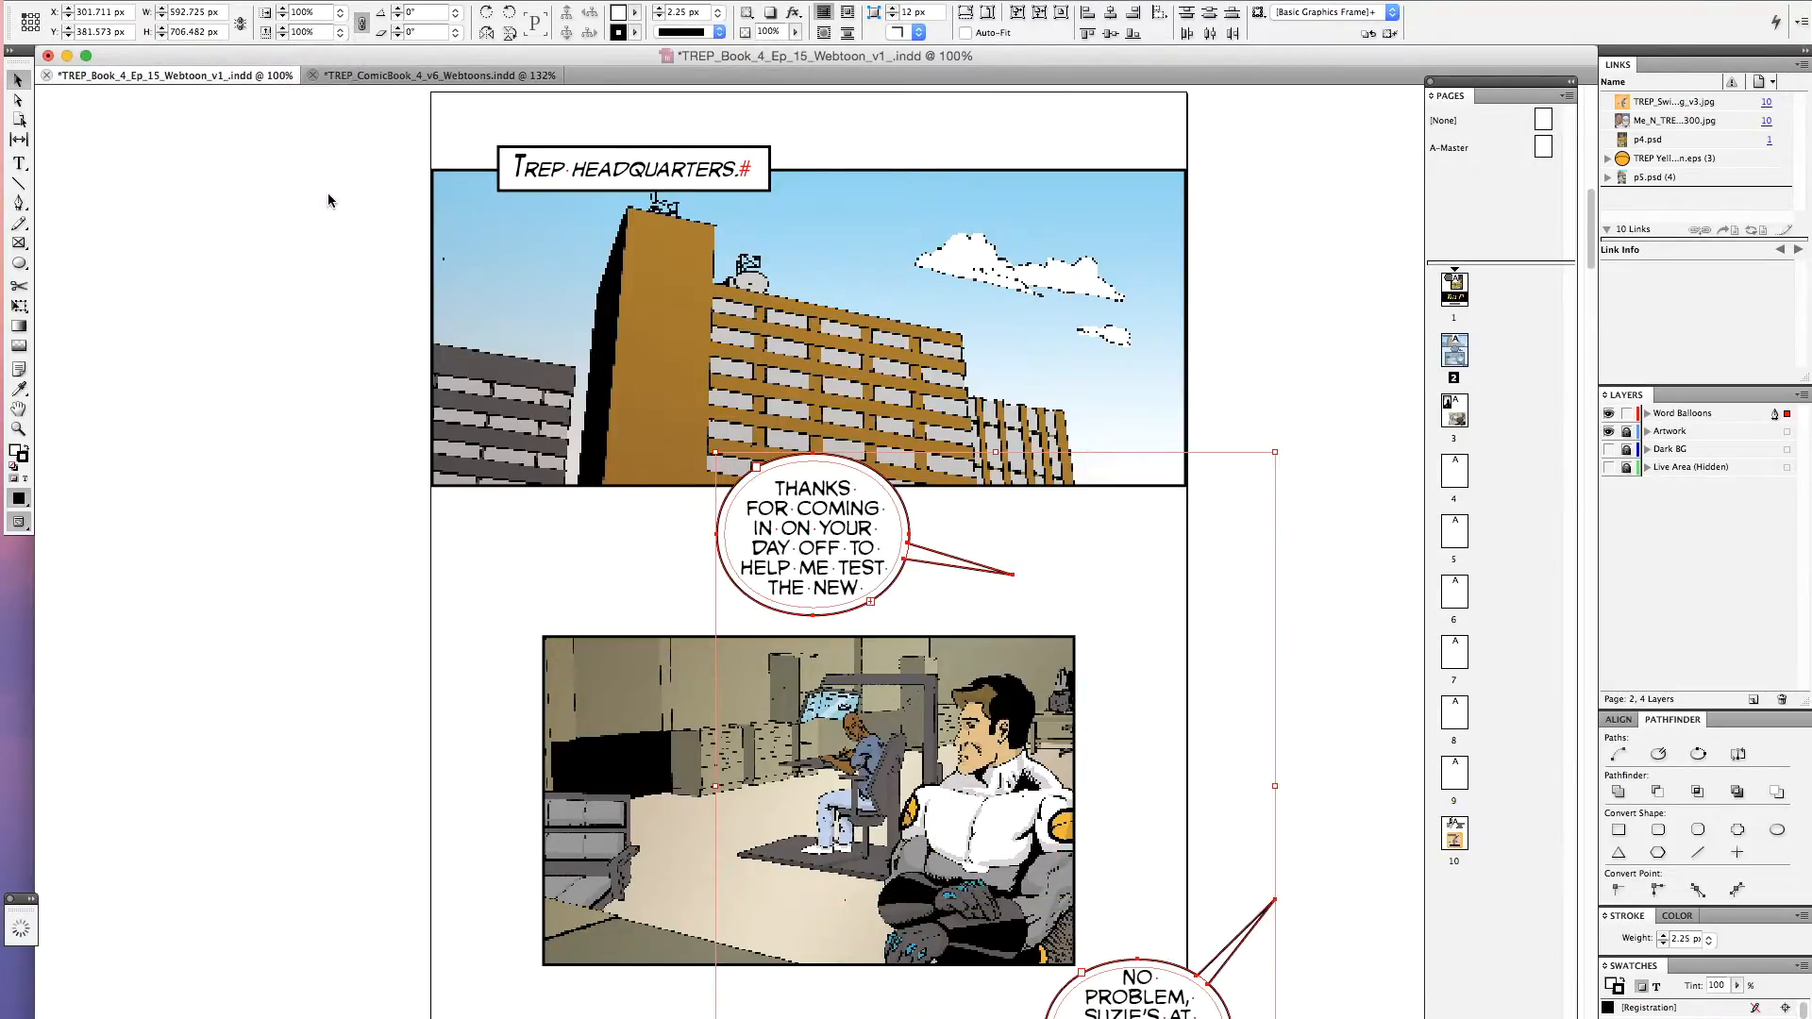
Place the "Thanks for coming" balloon over the building panel's lower left at about X 28, Y 191 px, and the "No problem" balloon in the lab panel
left_click_drag(856, 548, 597, 367)
left_click(322, 294)
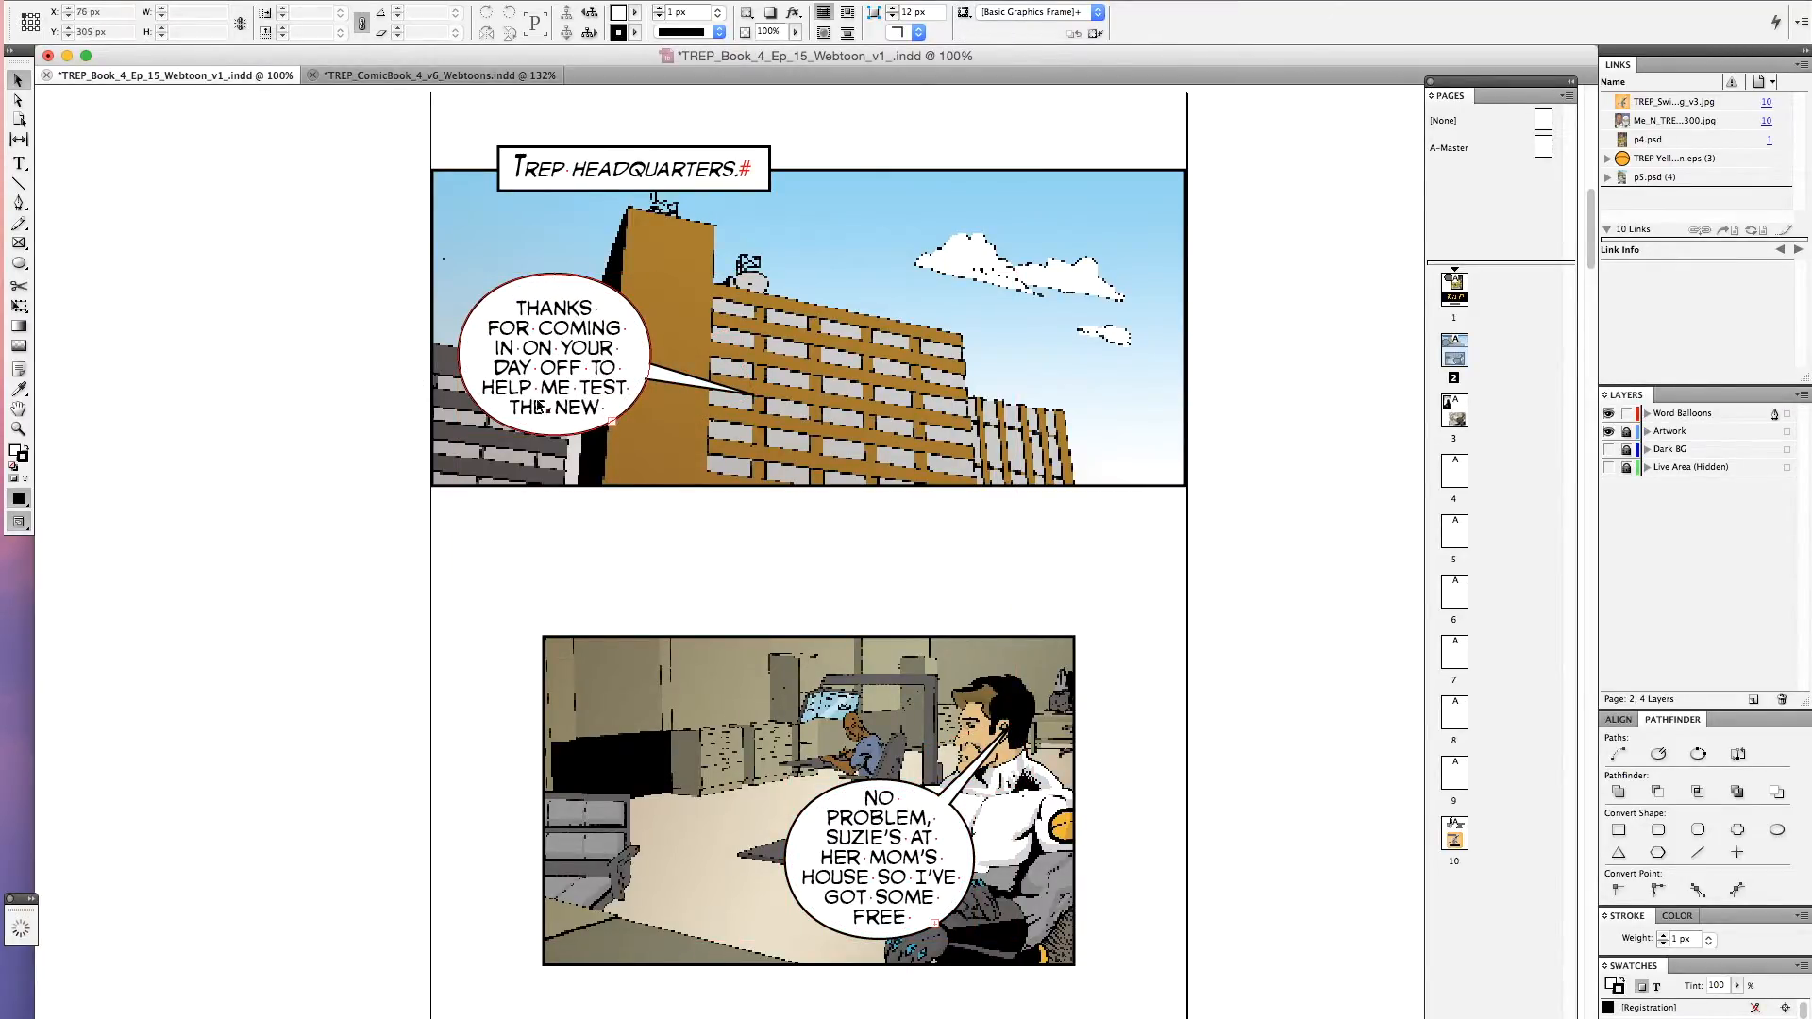
left_click(591, 306)
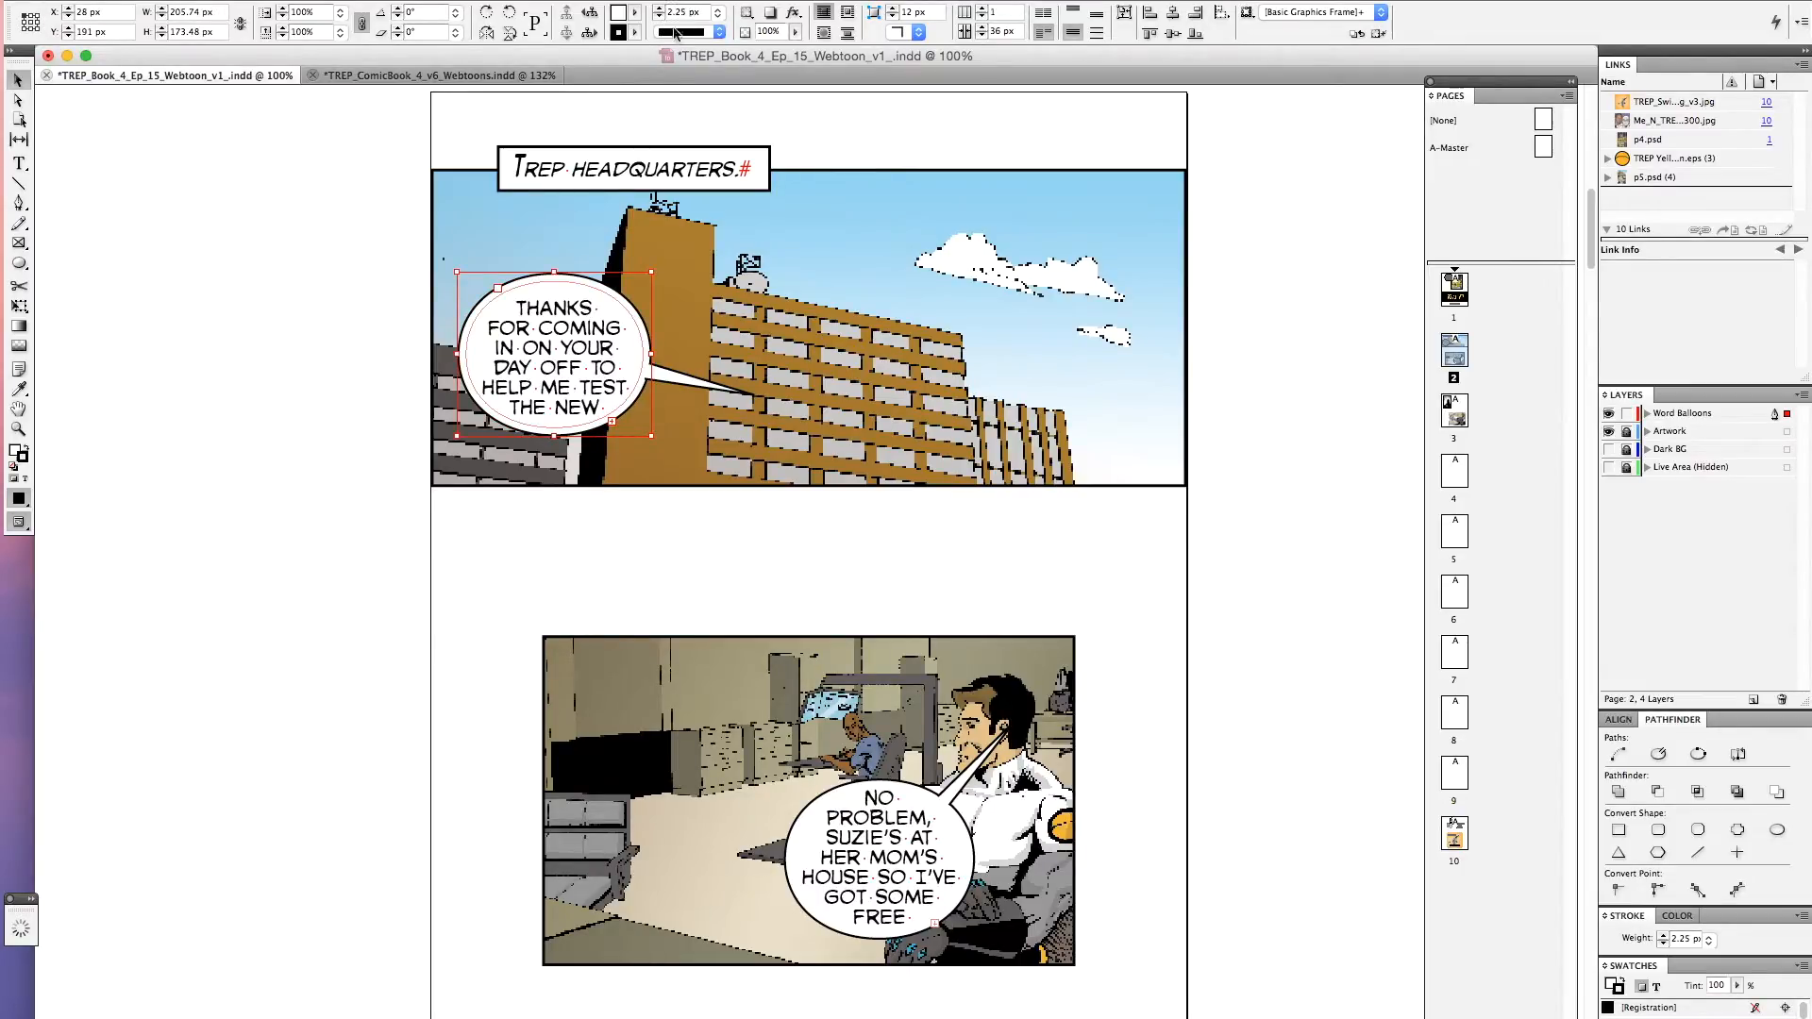
left_click(303, 162)
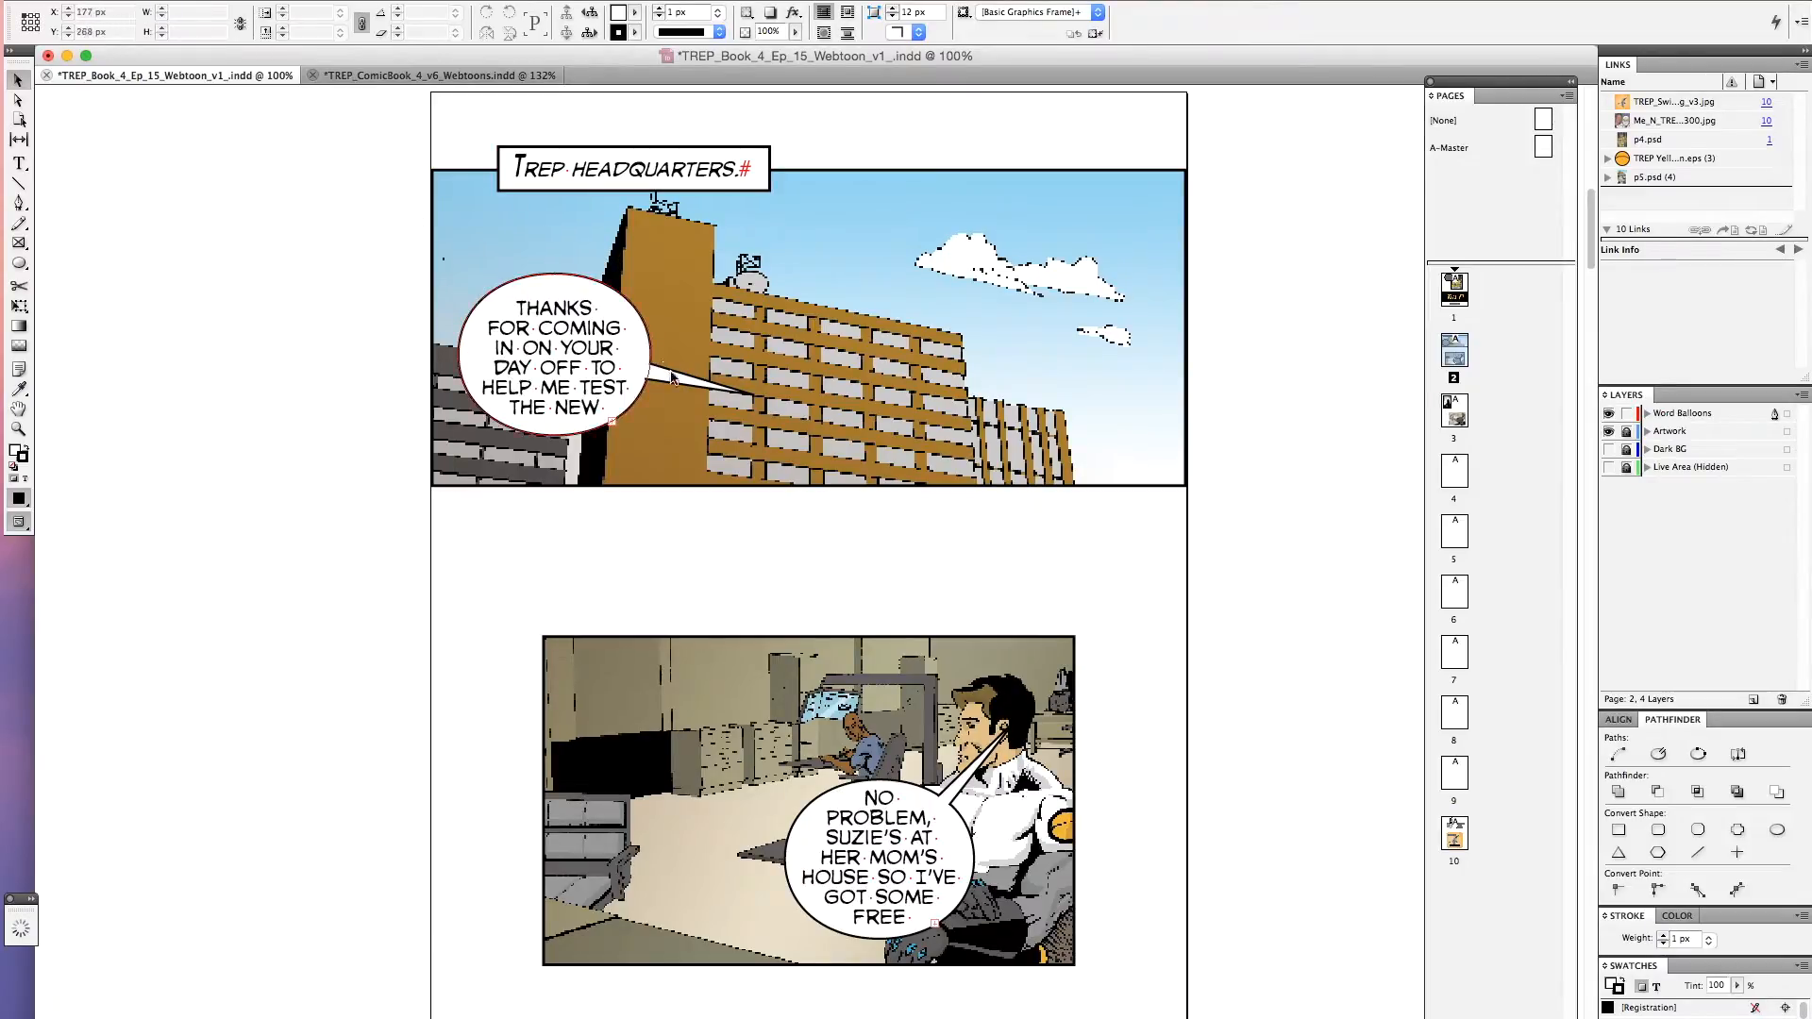
Enlarge the "Thanks for coming" balloon to about 237 x 208 px and set all its text to 30 px with 21 px leading
left_click(615, 396)
left_click_drag(651, 437, 679, 467)
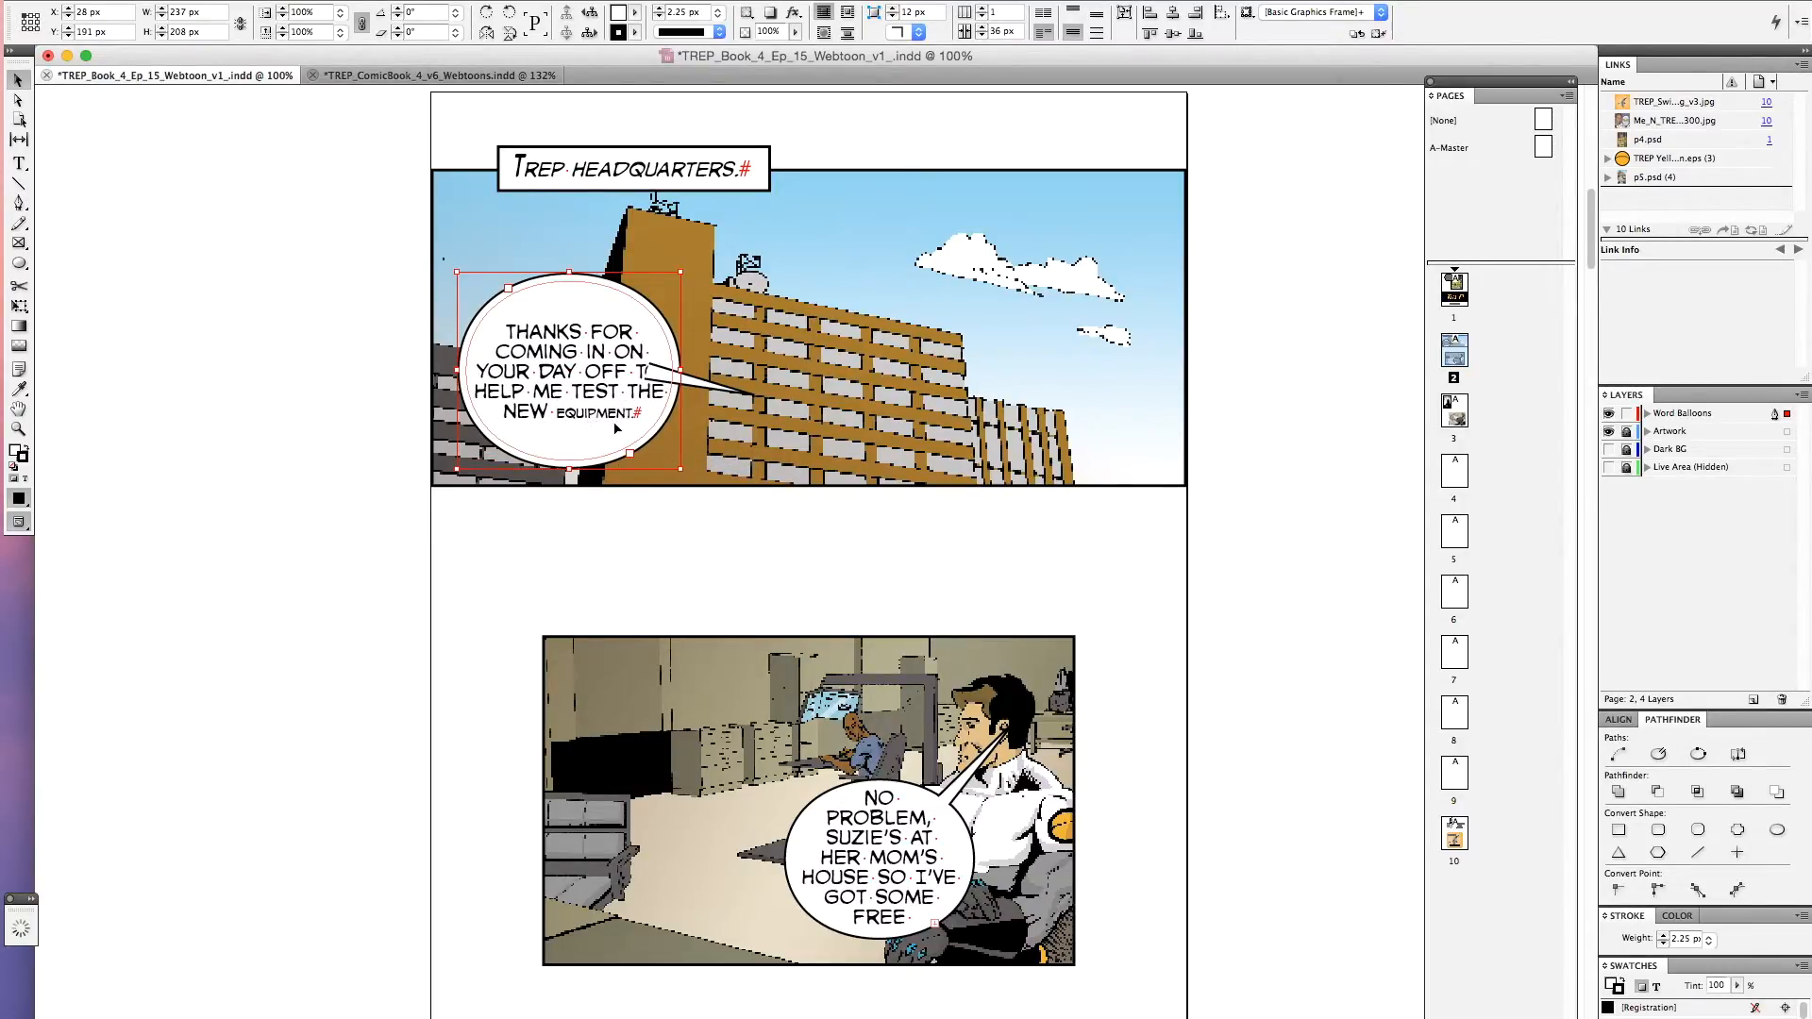
left_click(19, 162)
left_click(561, 404)
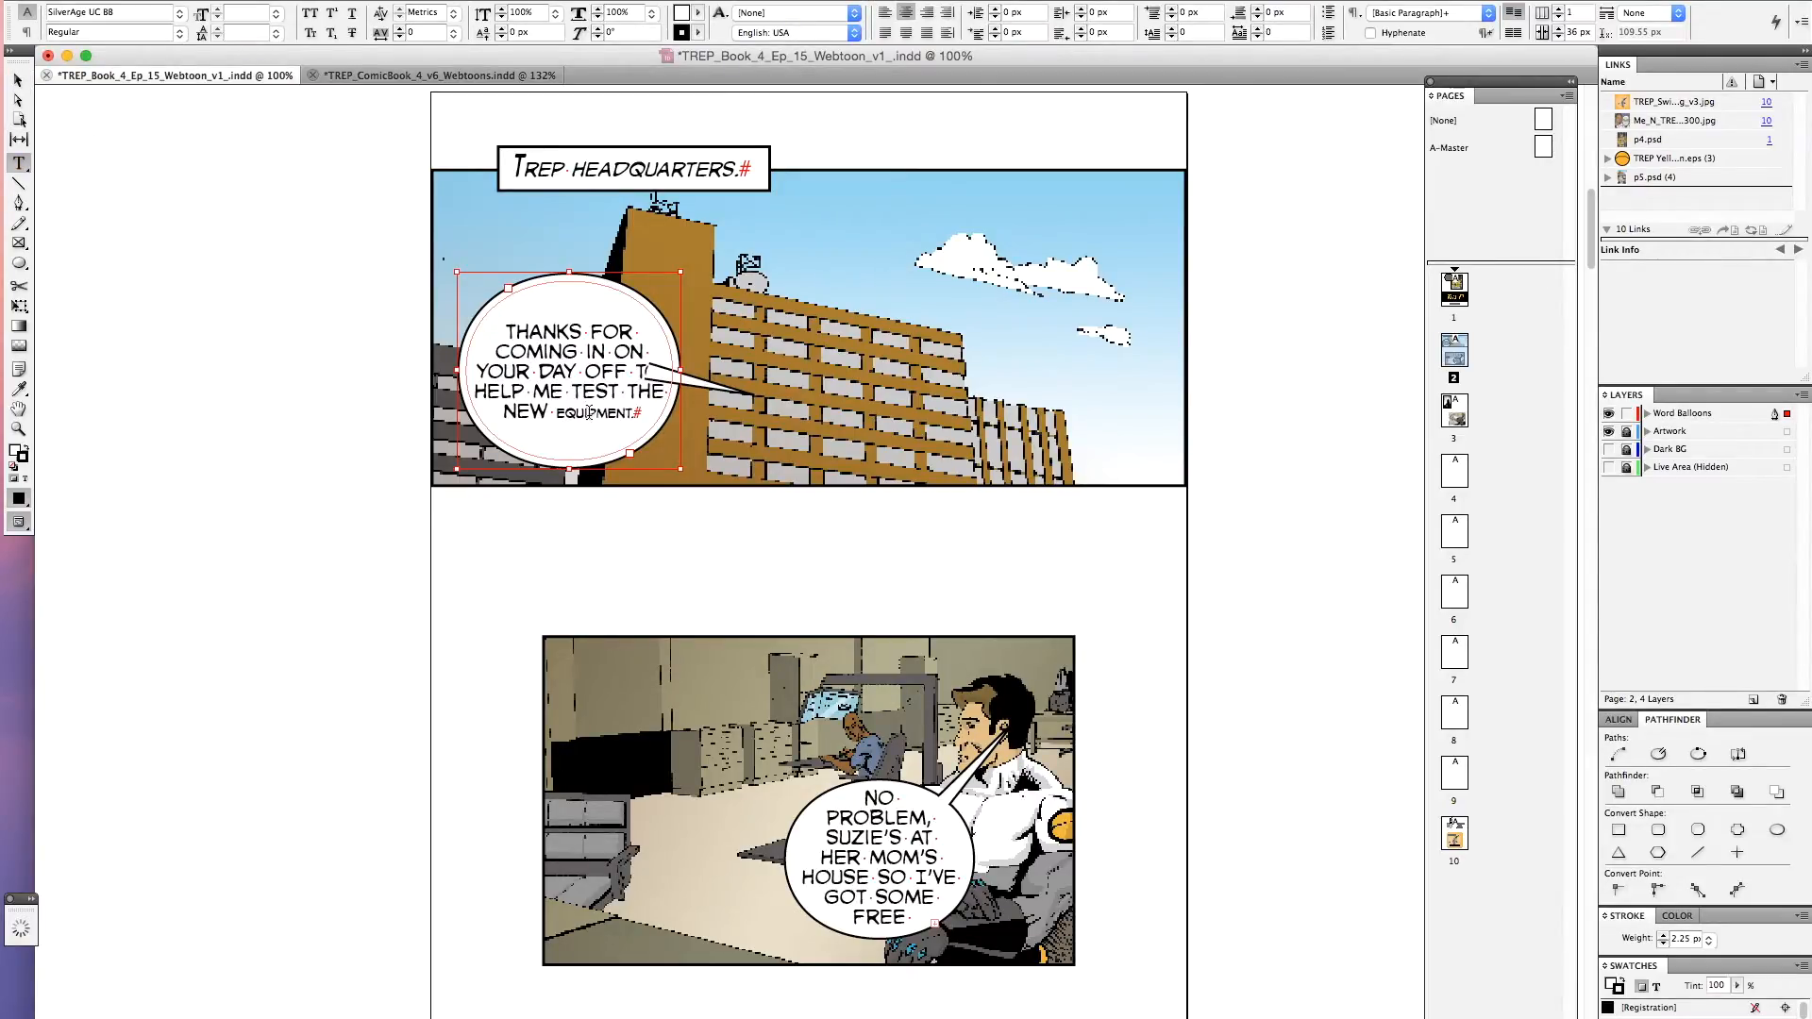
left_click(546, 356)
key("super")
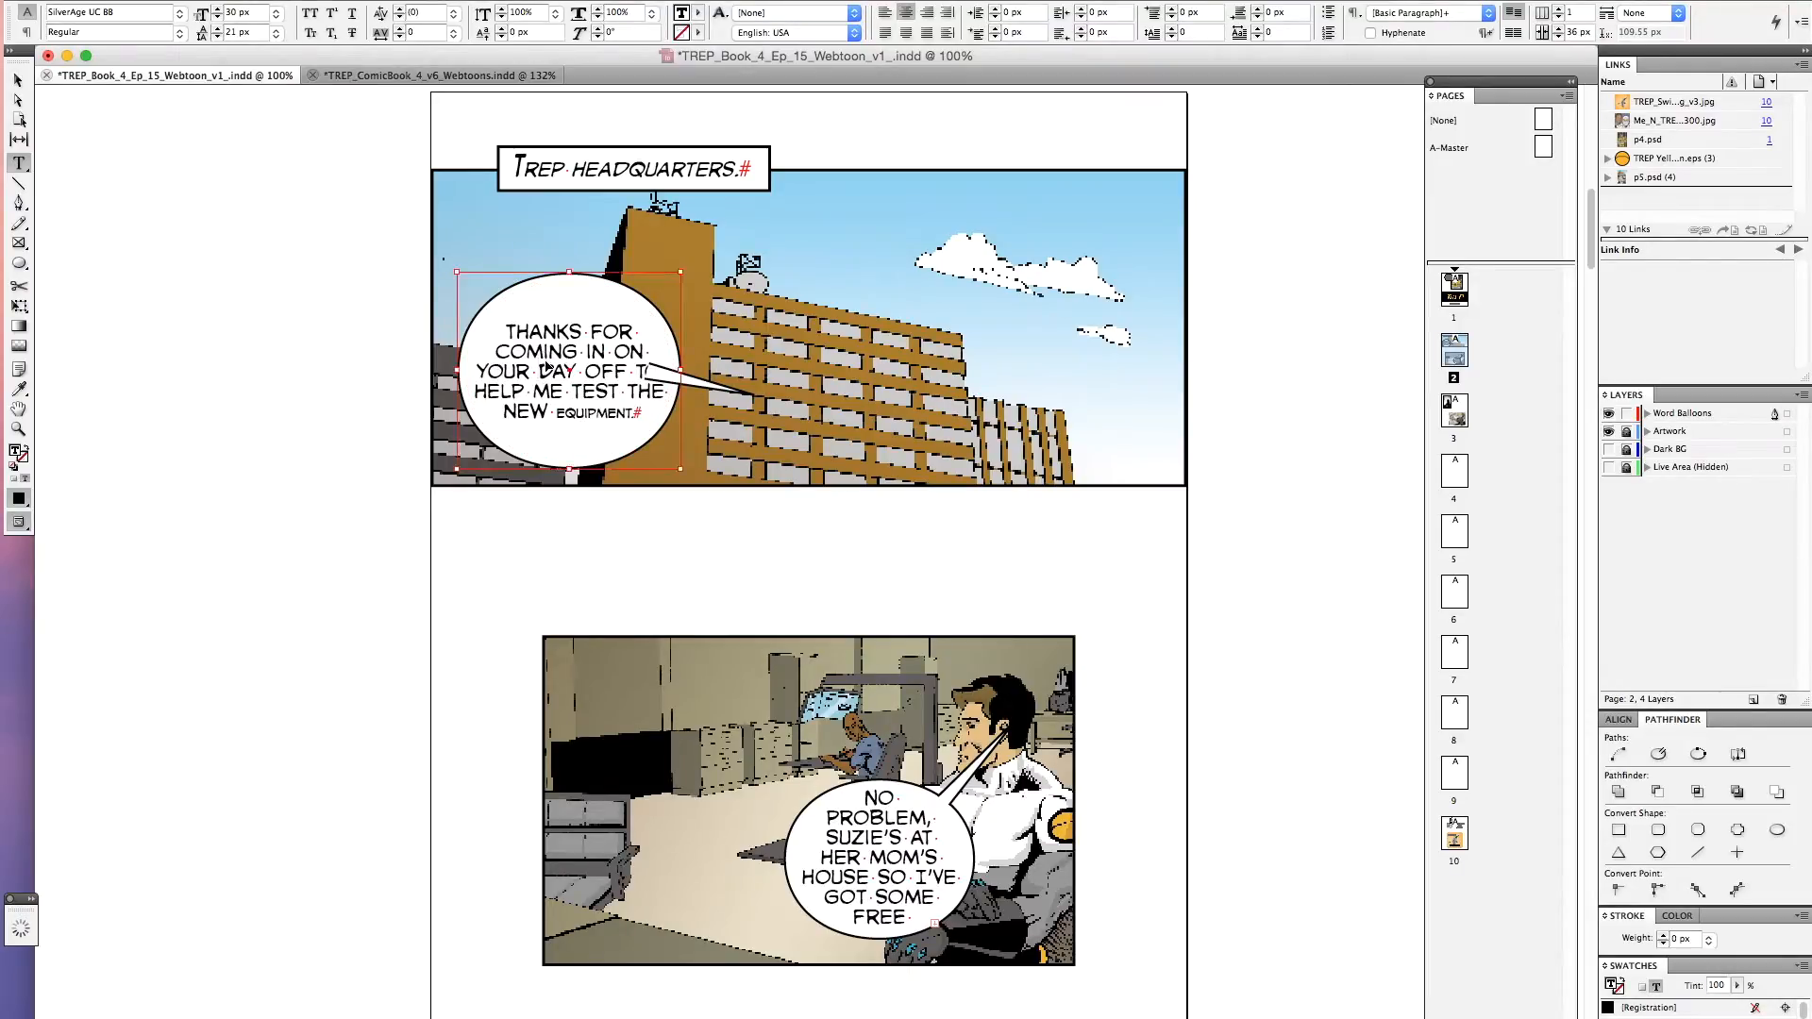
left_click(19, 166)
left_click(558, 369)
key("super+a")
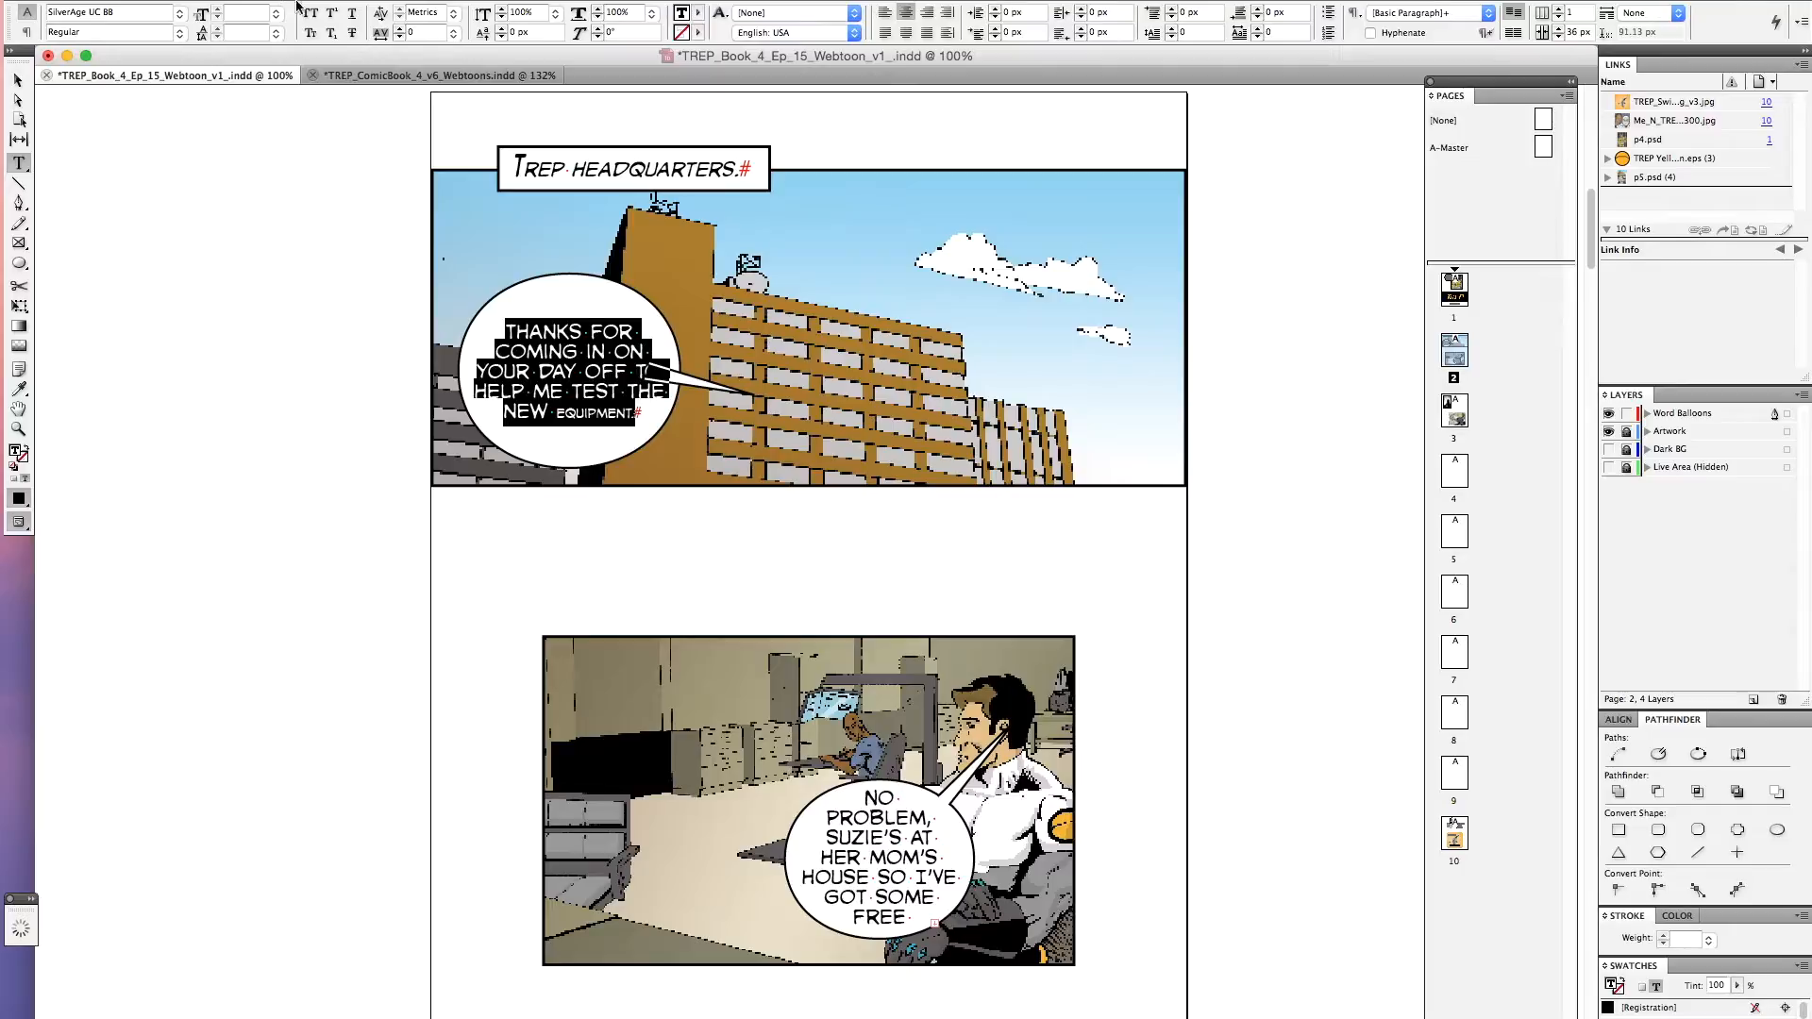
left_click(248, 11)
type("3")
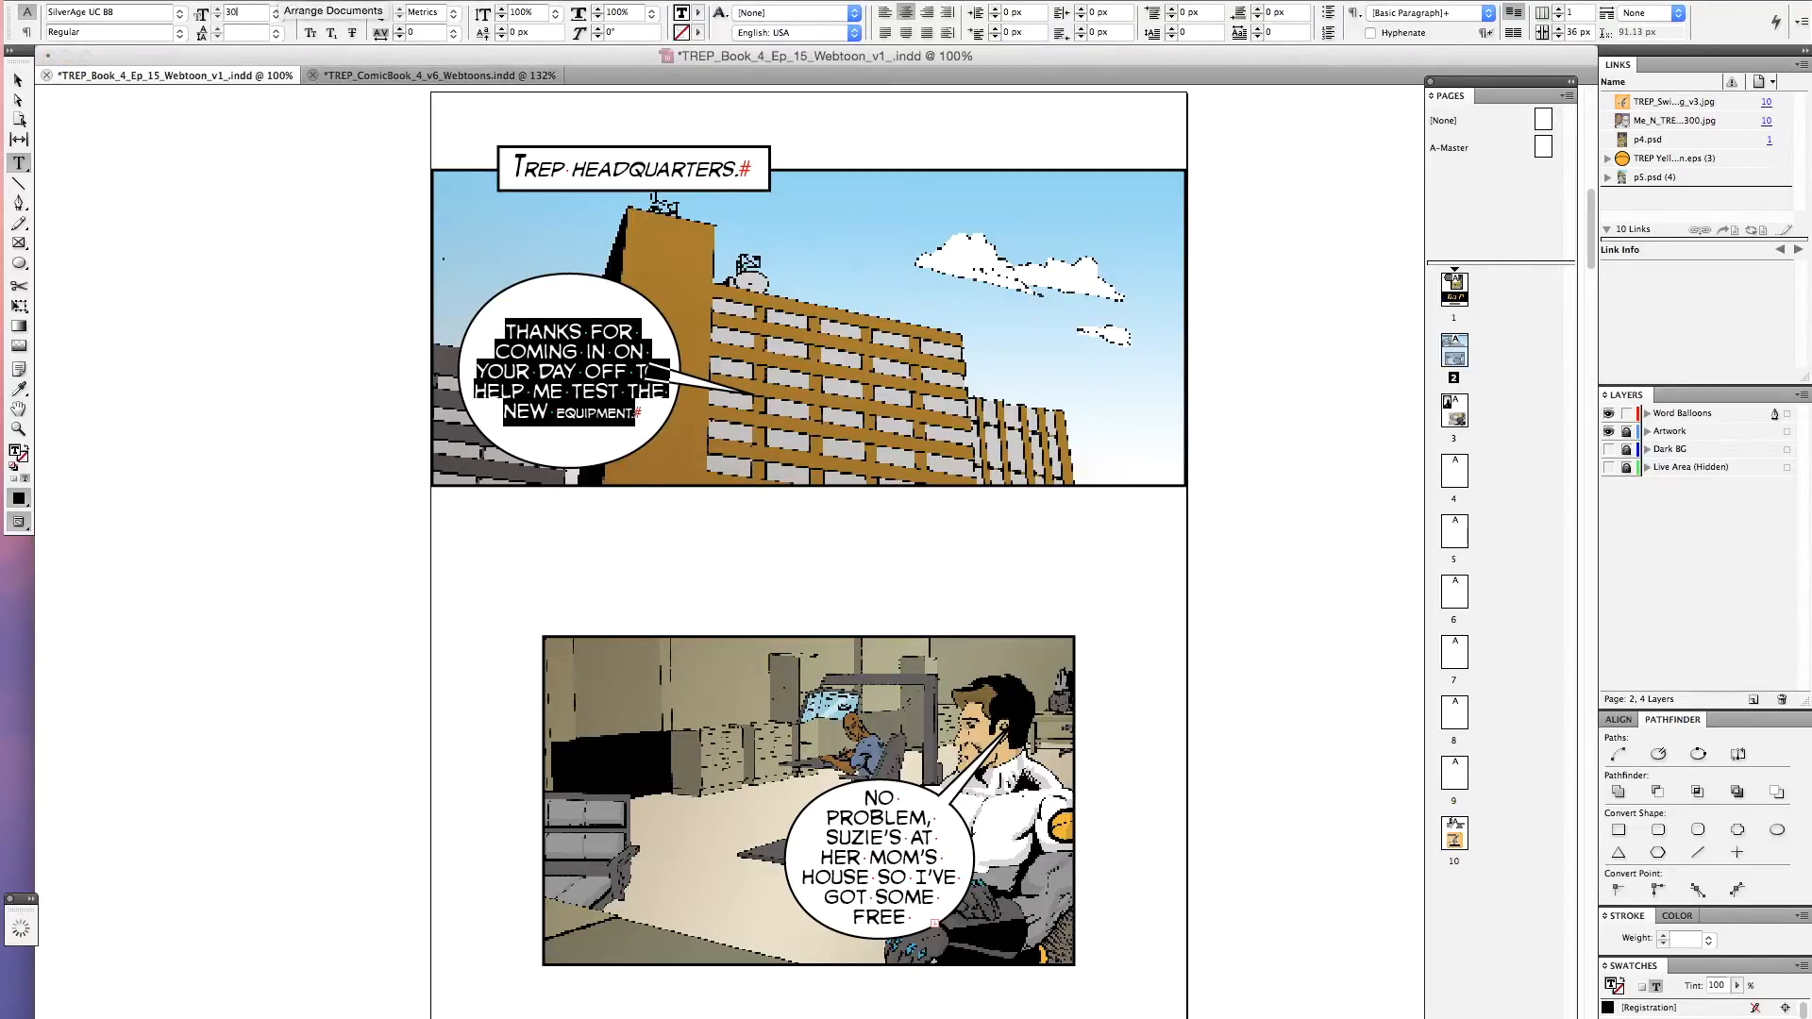
type("0")
key("Tab")
type("21")
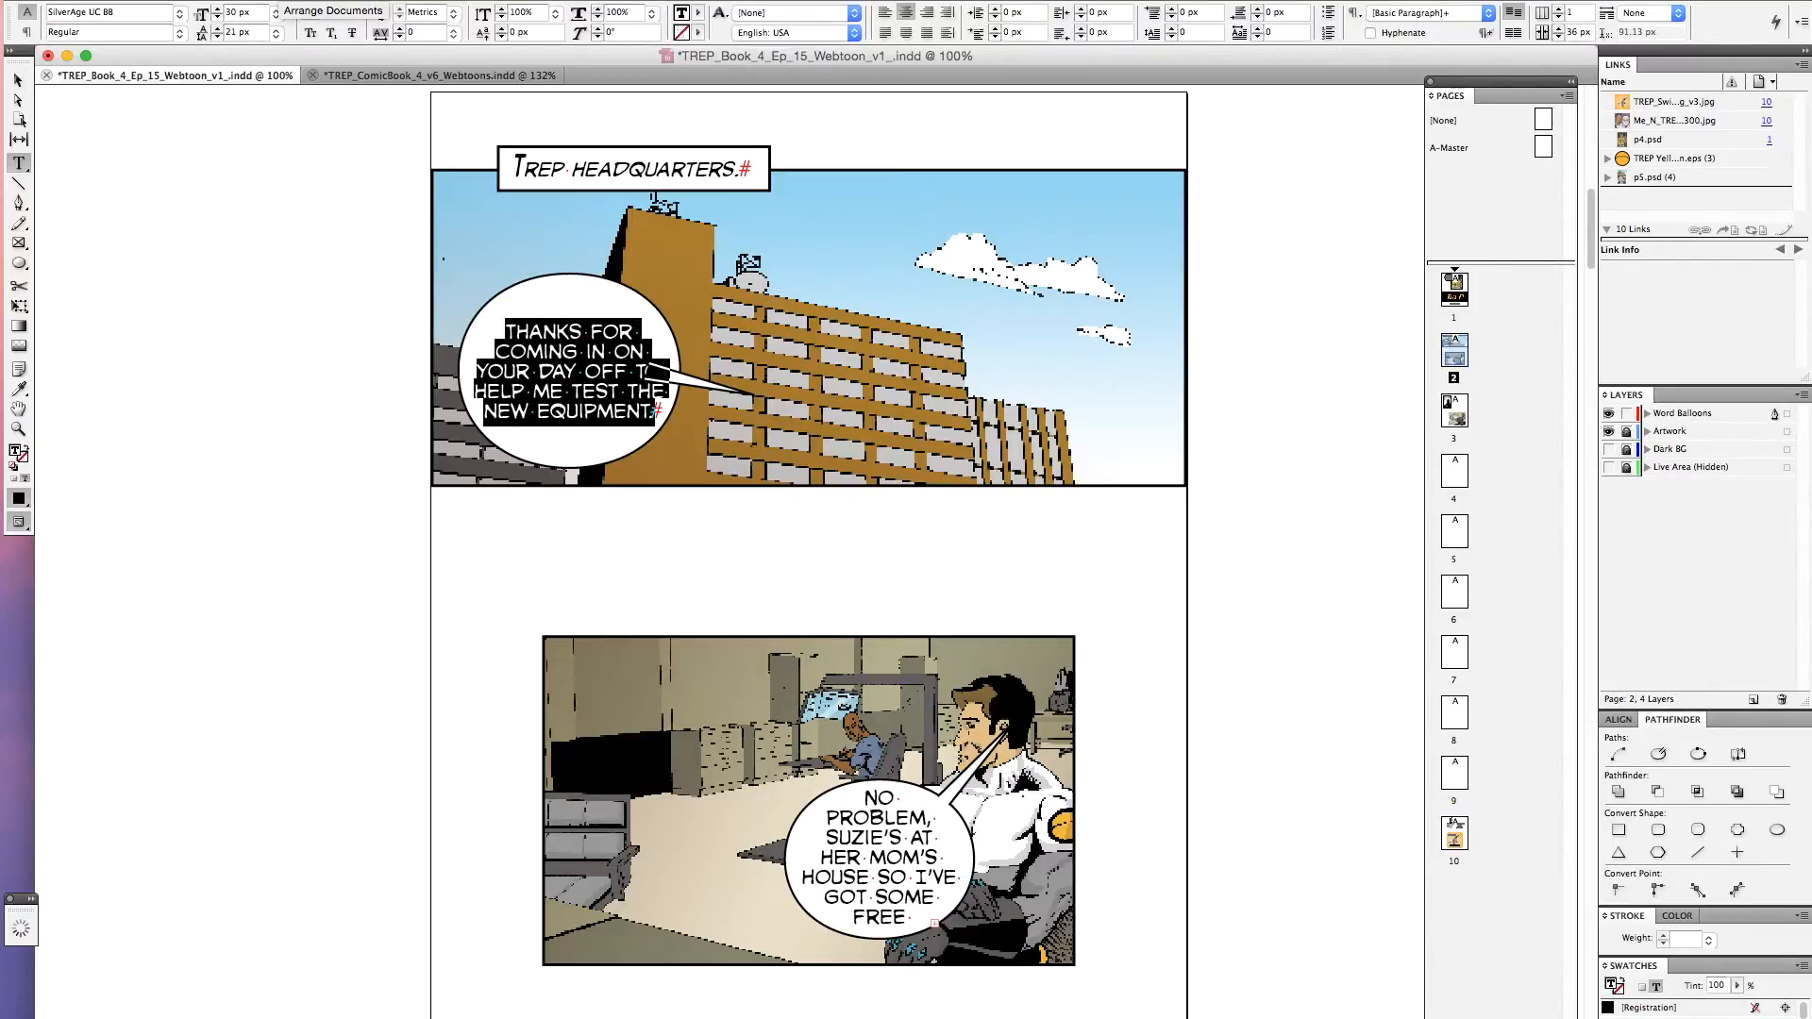
left_click(604, 390)
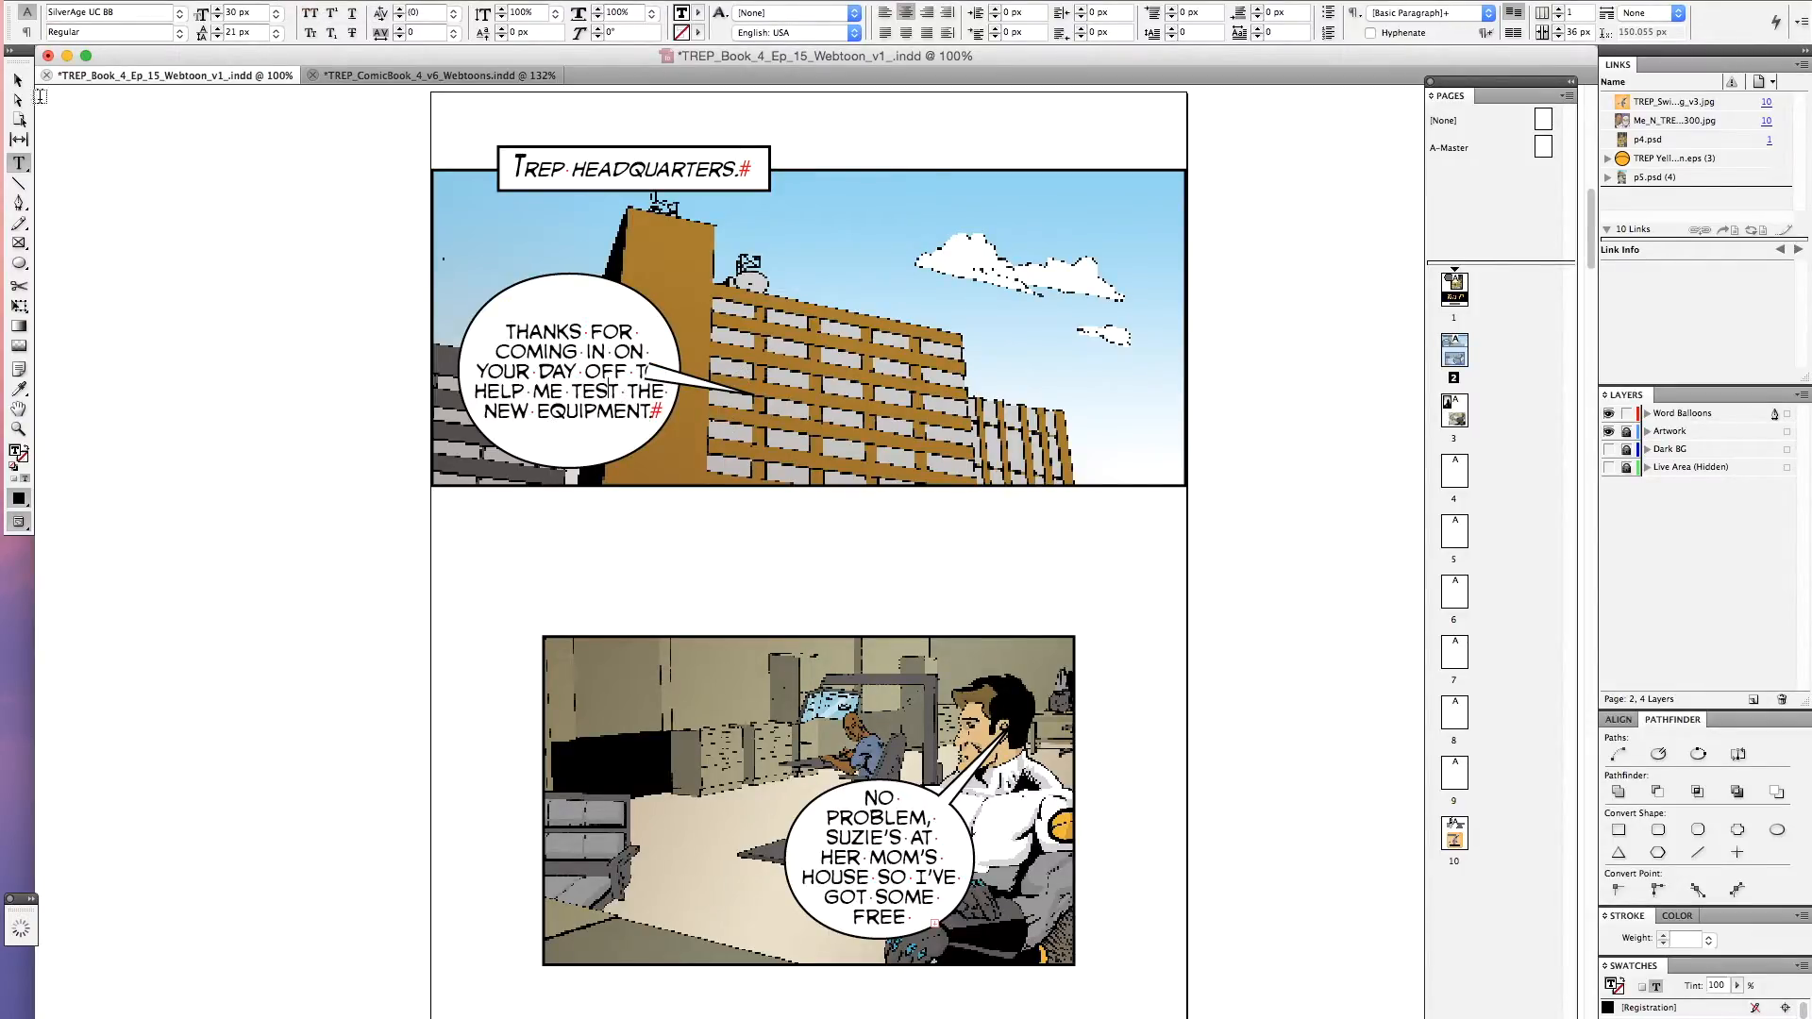
Move the "Thanks for coming" balloon's tail off its lettering into the sky beside the building
left_click(18, 80)
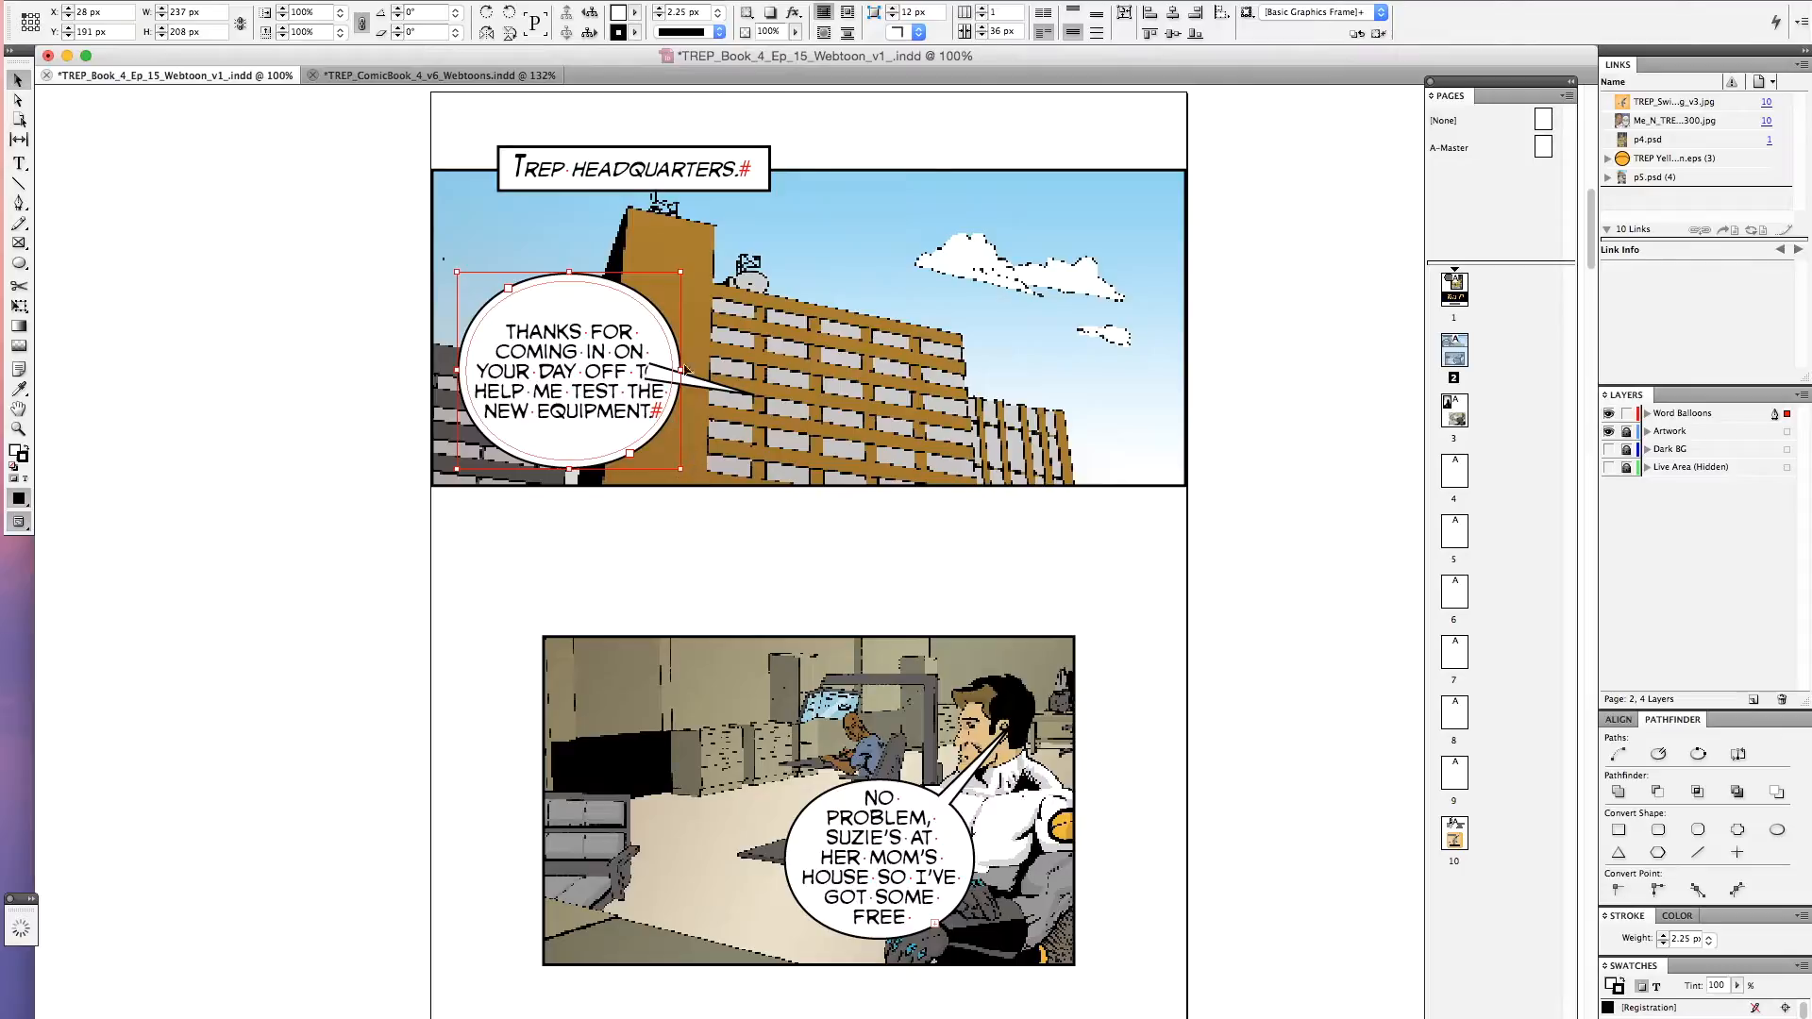
left_click_drag(699, 388, 818, 263)
left_click(349, 227)
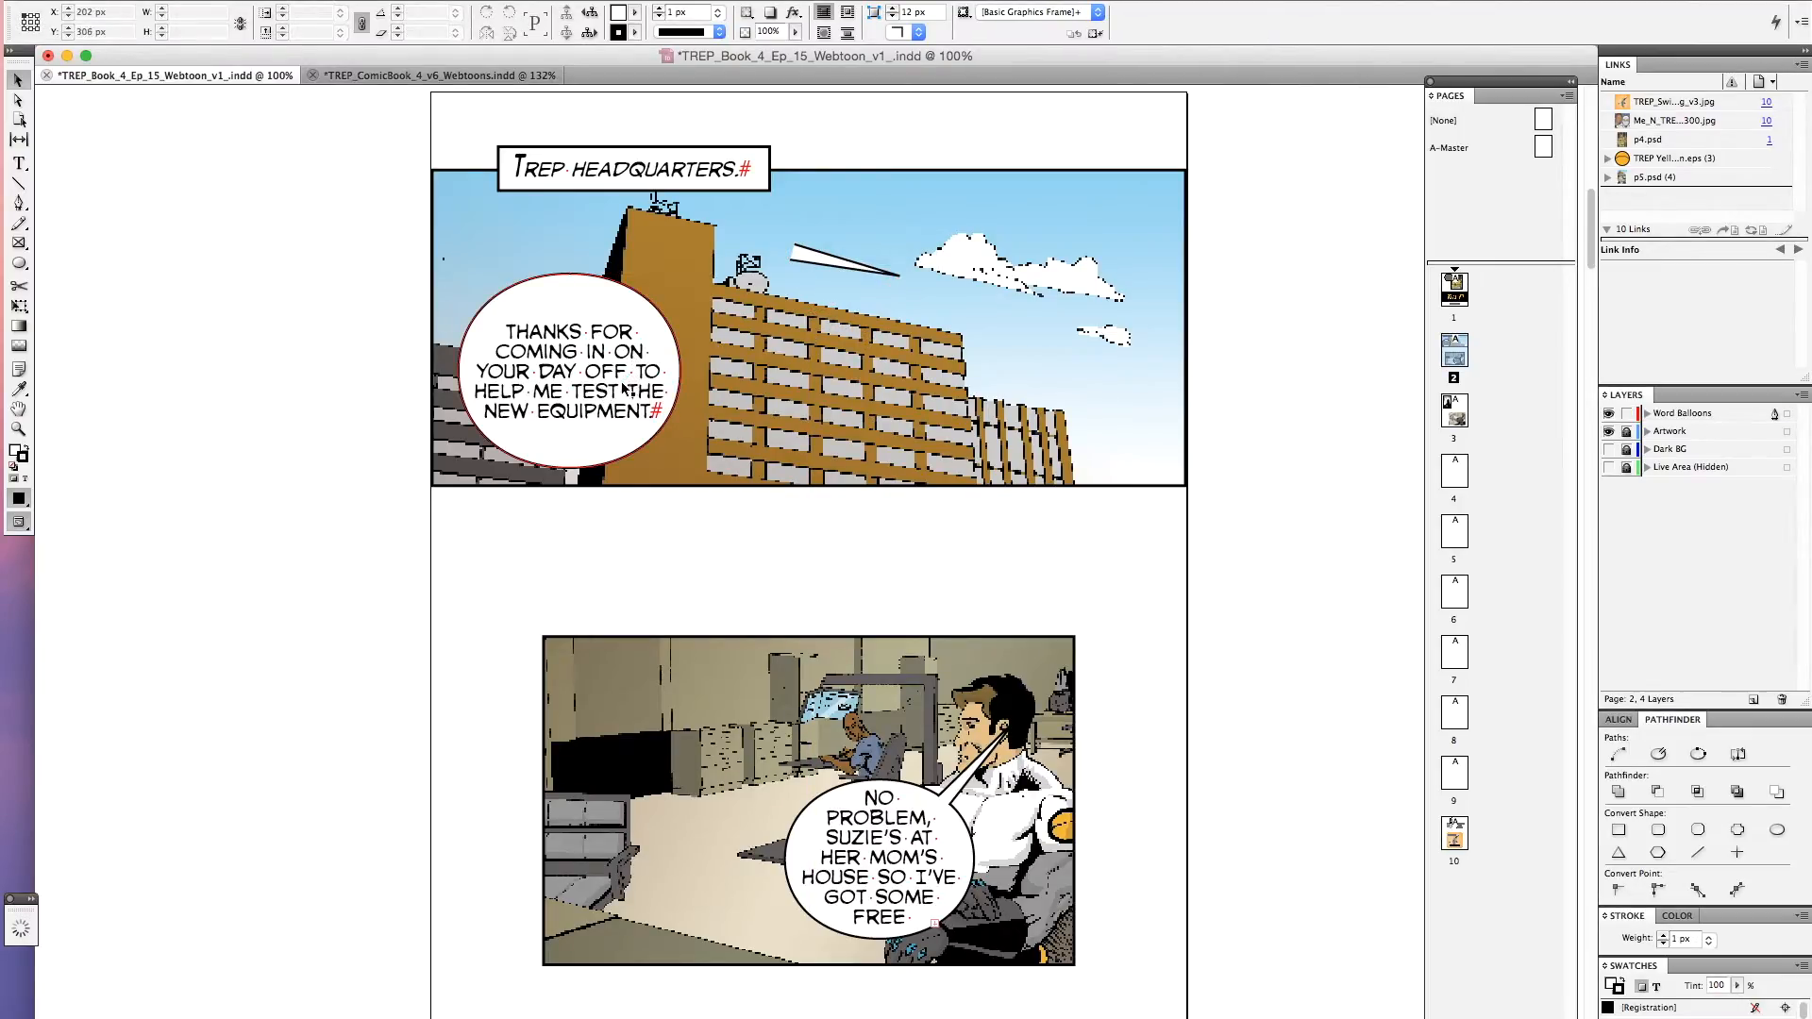
Enlarge the "No problem" balloon to about 230 x 208 px and set all its text to 30 px with 21 px leading
left_click(869, 824)
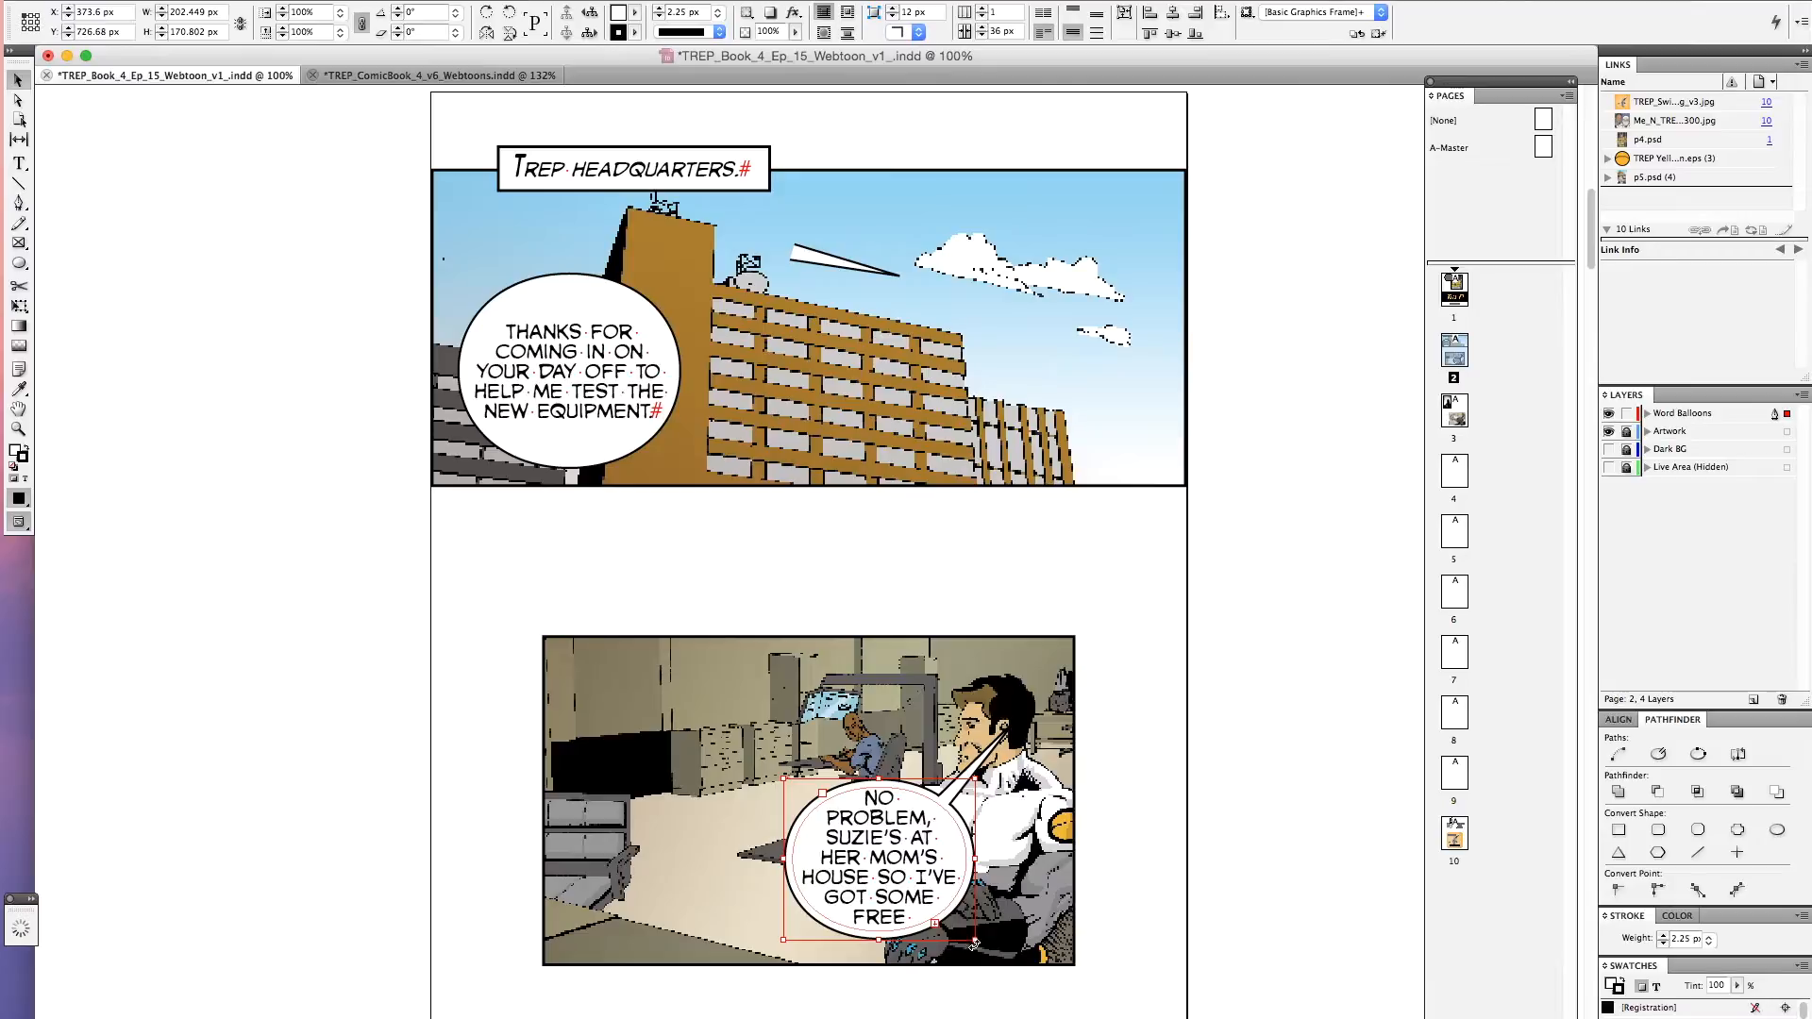
left_click_drag(975, 941, 1001, 973)
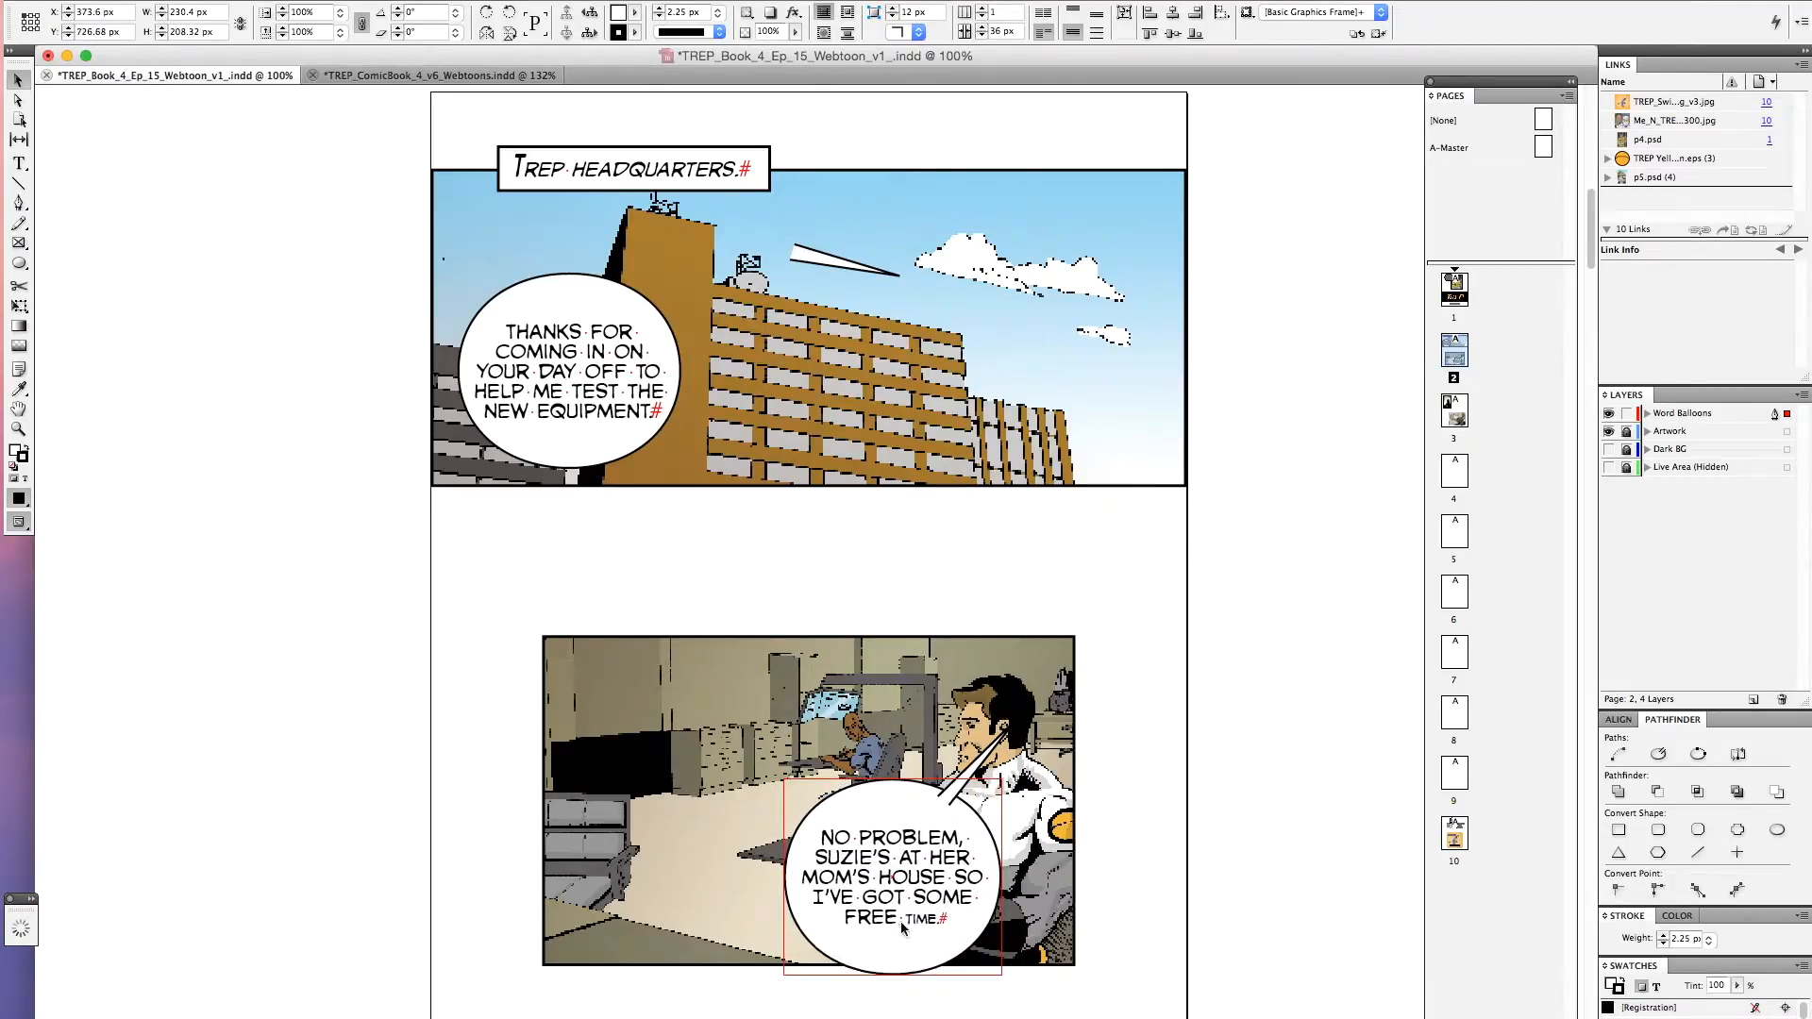
left_click(18, 163)
left_click(858, 867)
key("ctrl+a")
left_click(252, 9)
type("30")
key("Return")
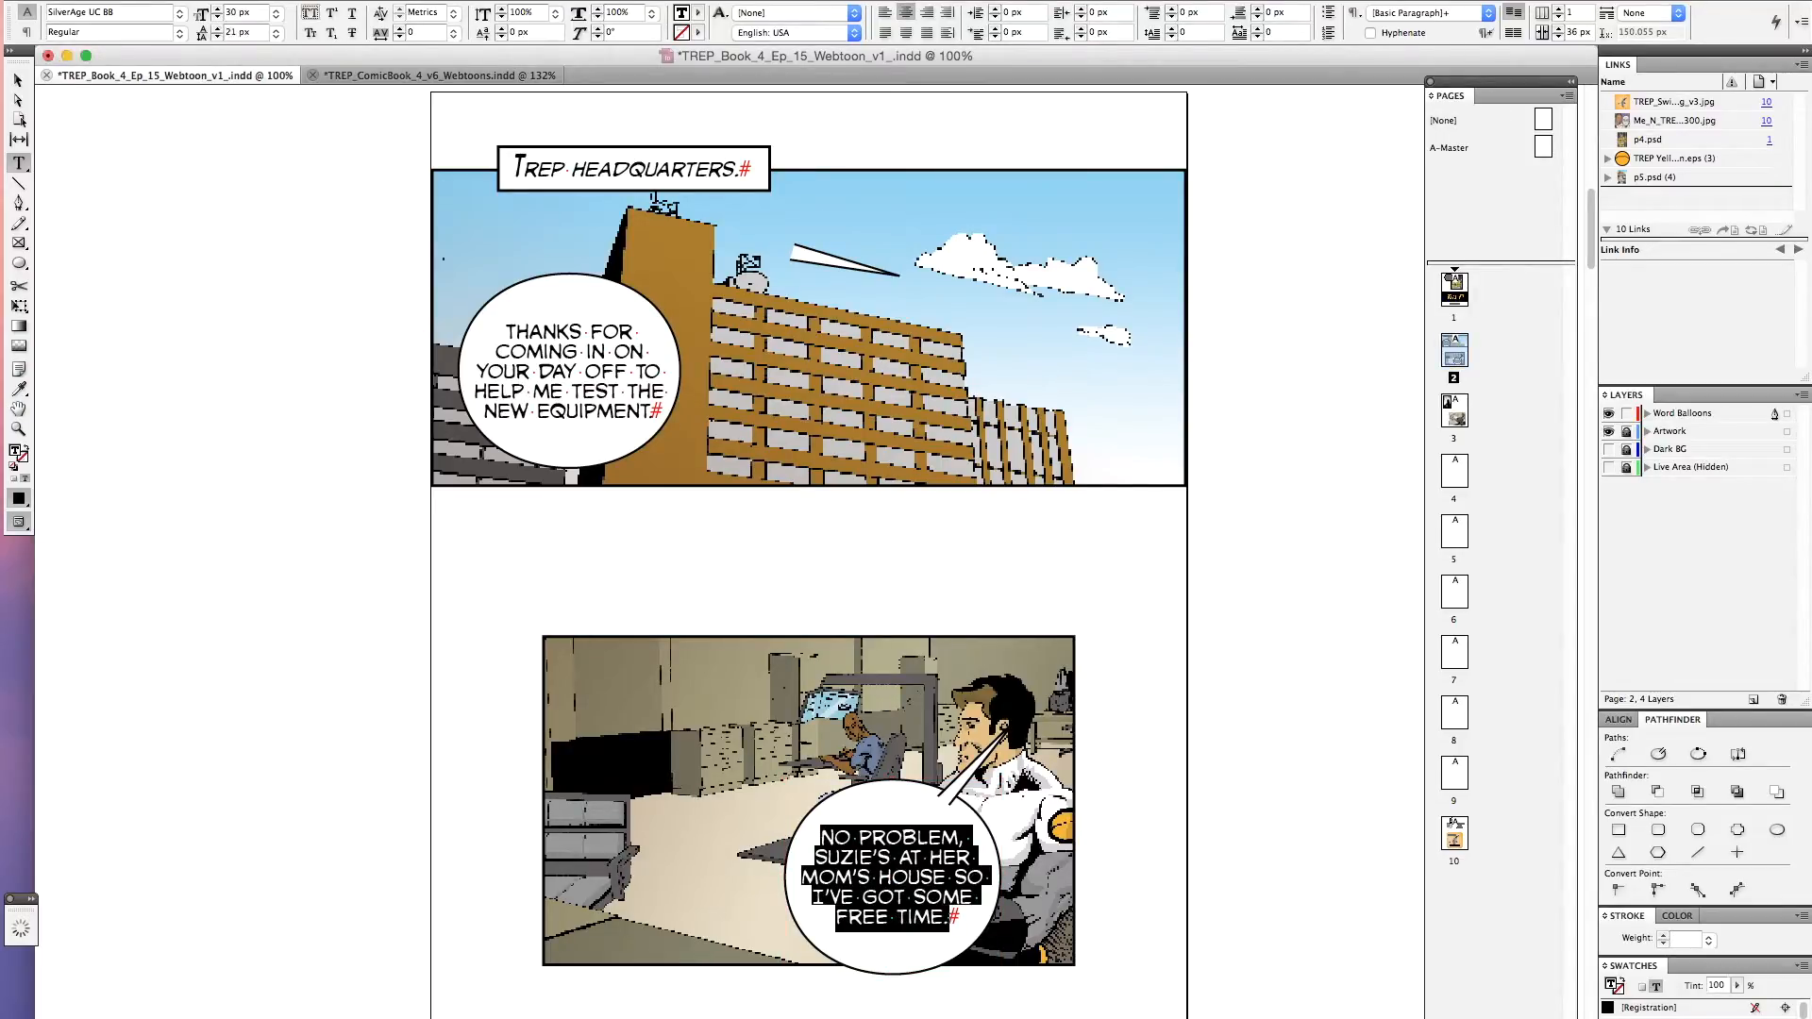
key("Escape")
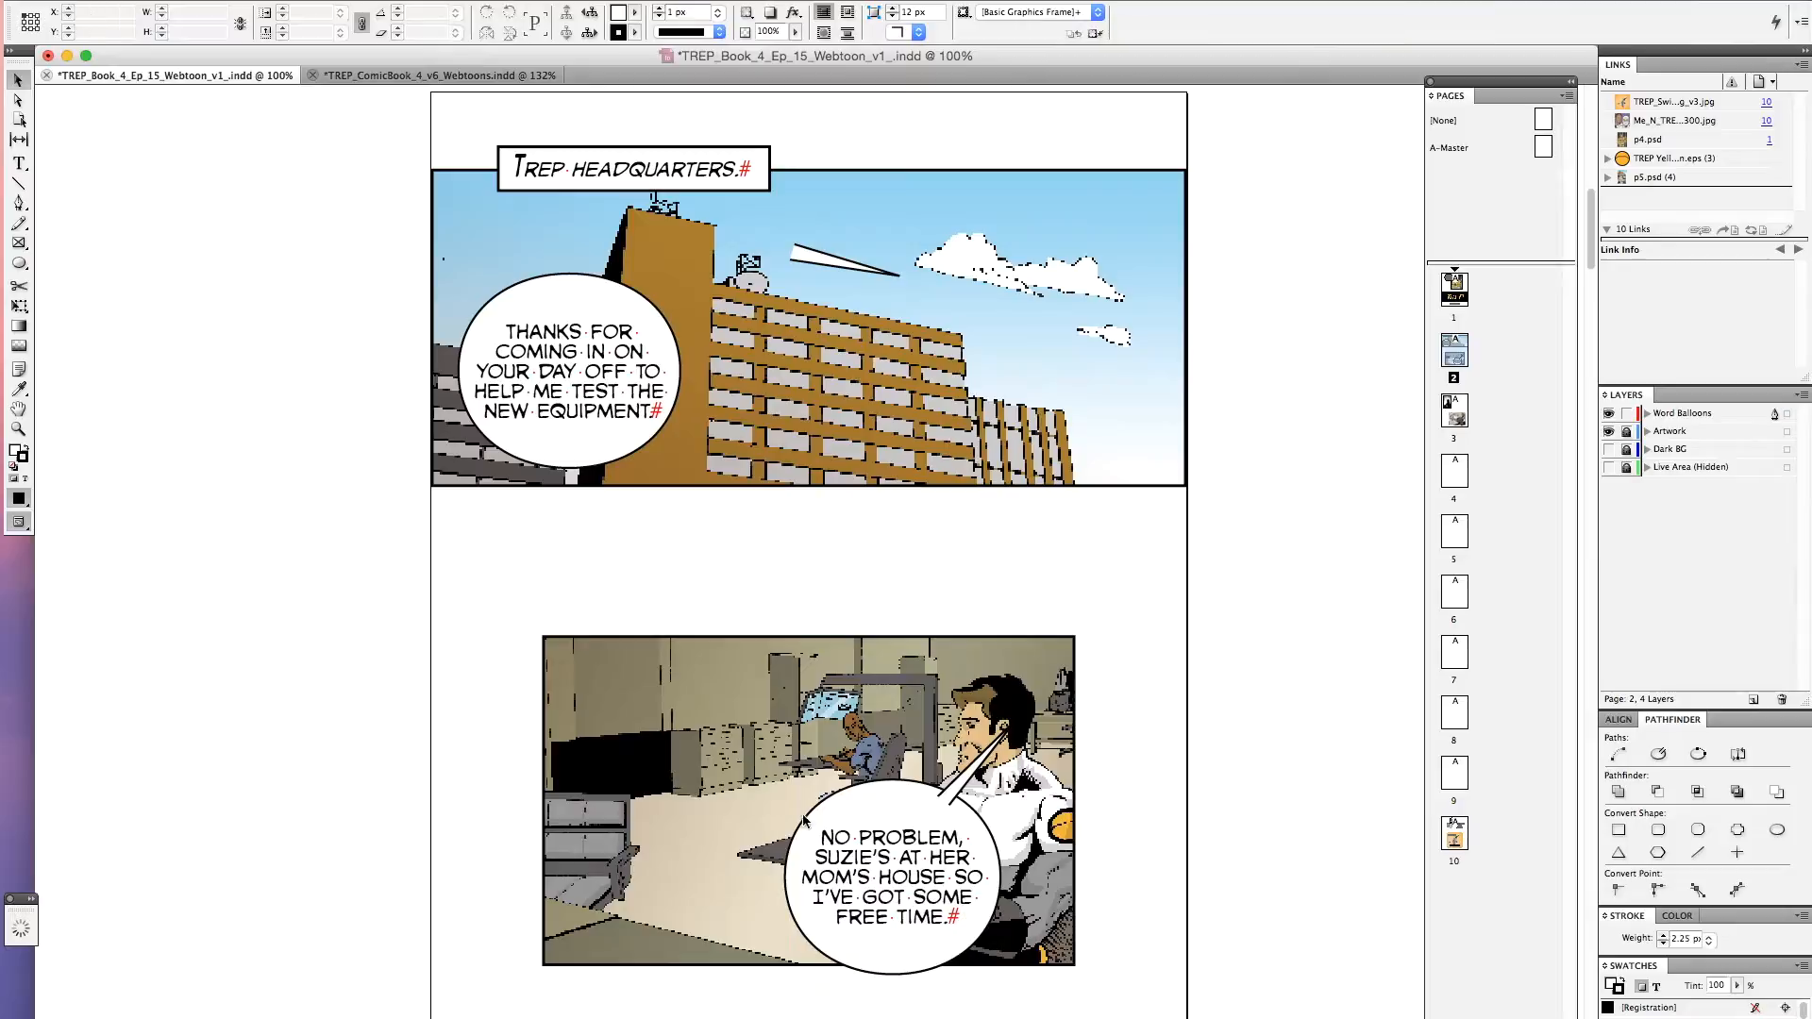
Move the "No problem" balloon to the lab panel's upper-left corner, overlapping its top edge, at about X 141, Y 542 px
left_click_drag(878, 864, 673, 701)
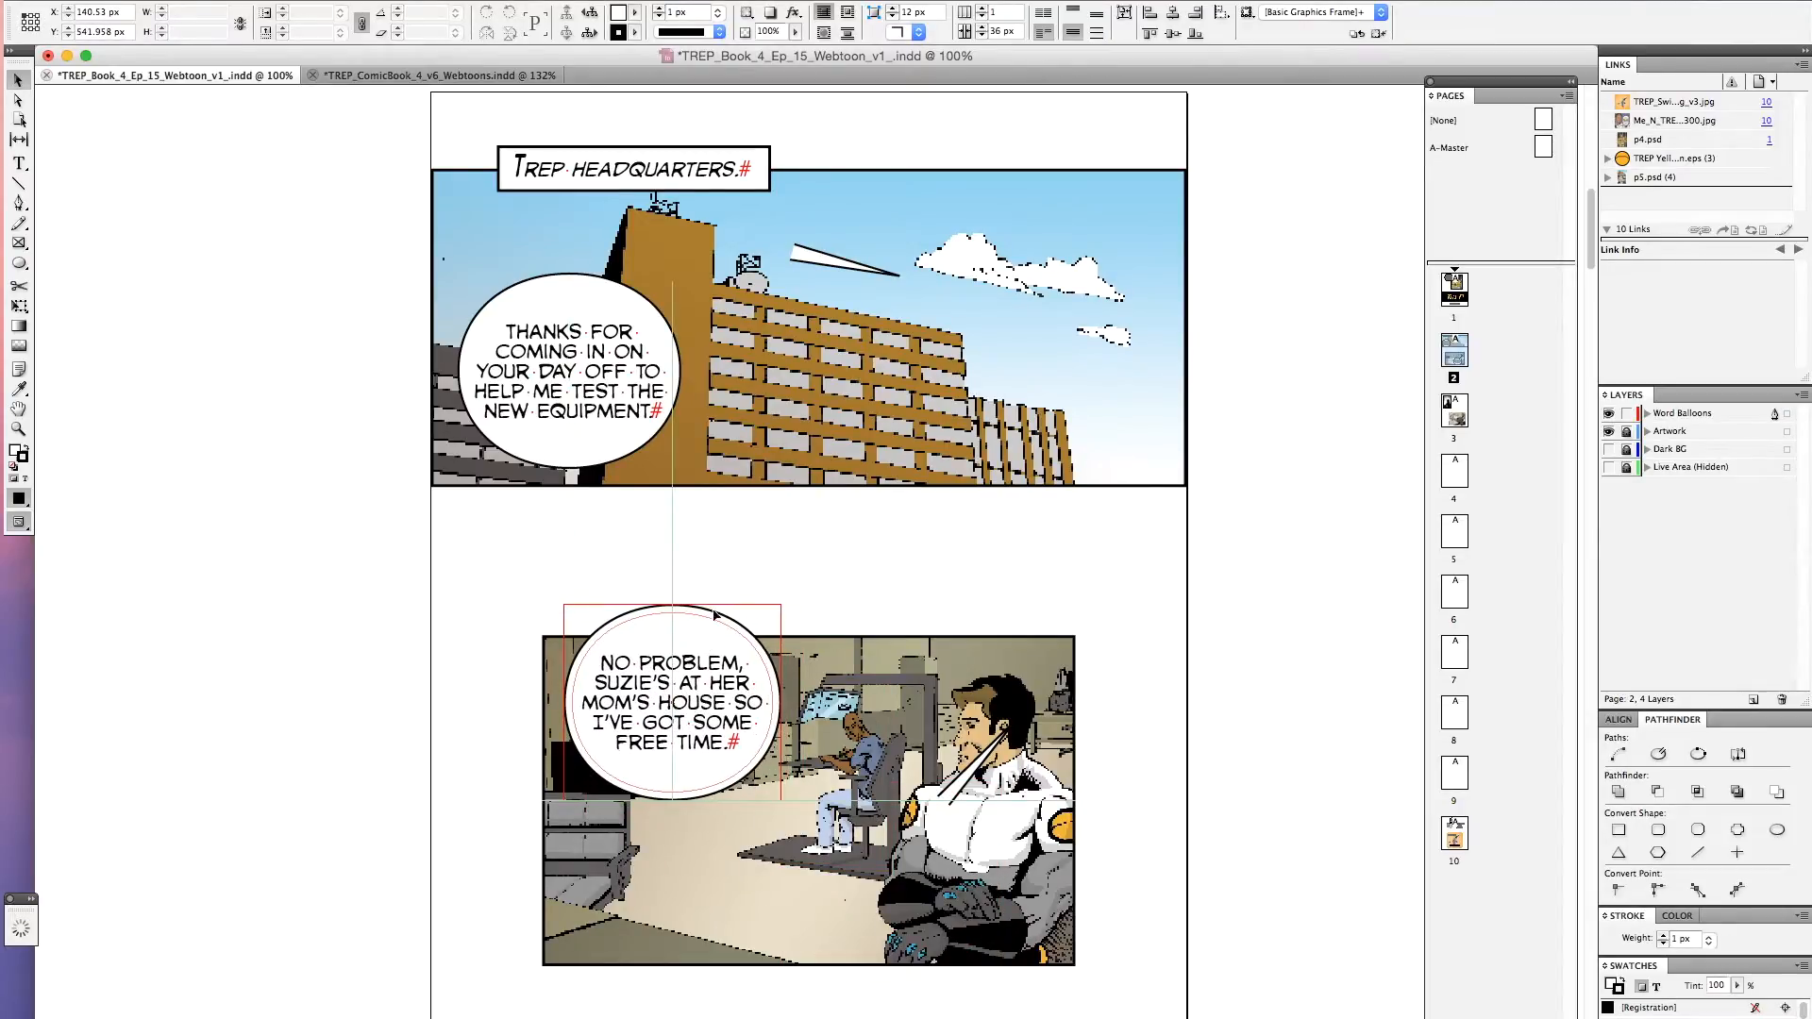
left_click(596, 531)
Check the original balloon and tail placement on the comic book's page 5, and return to the Webtoon document
left_click(439, 76)
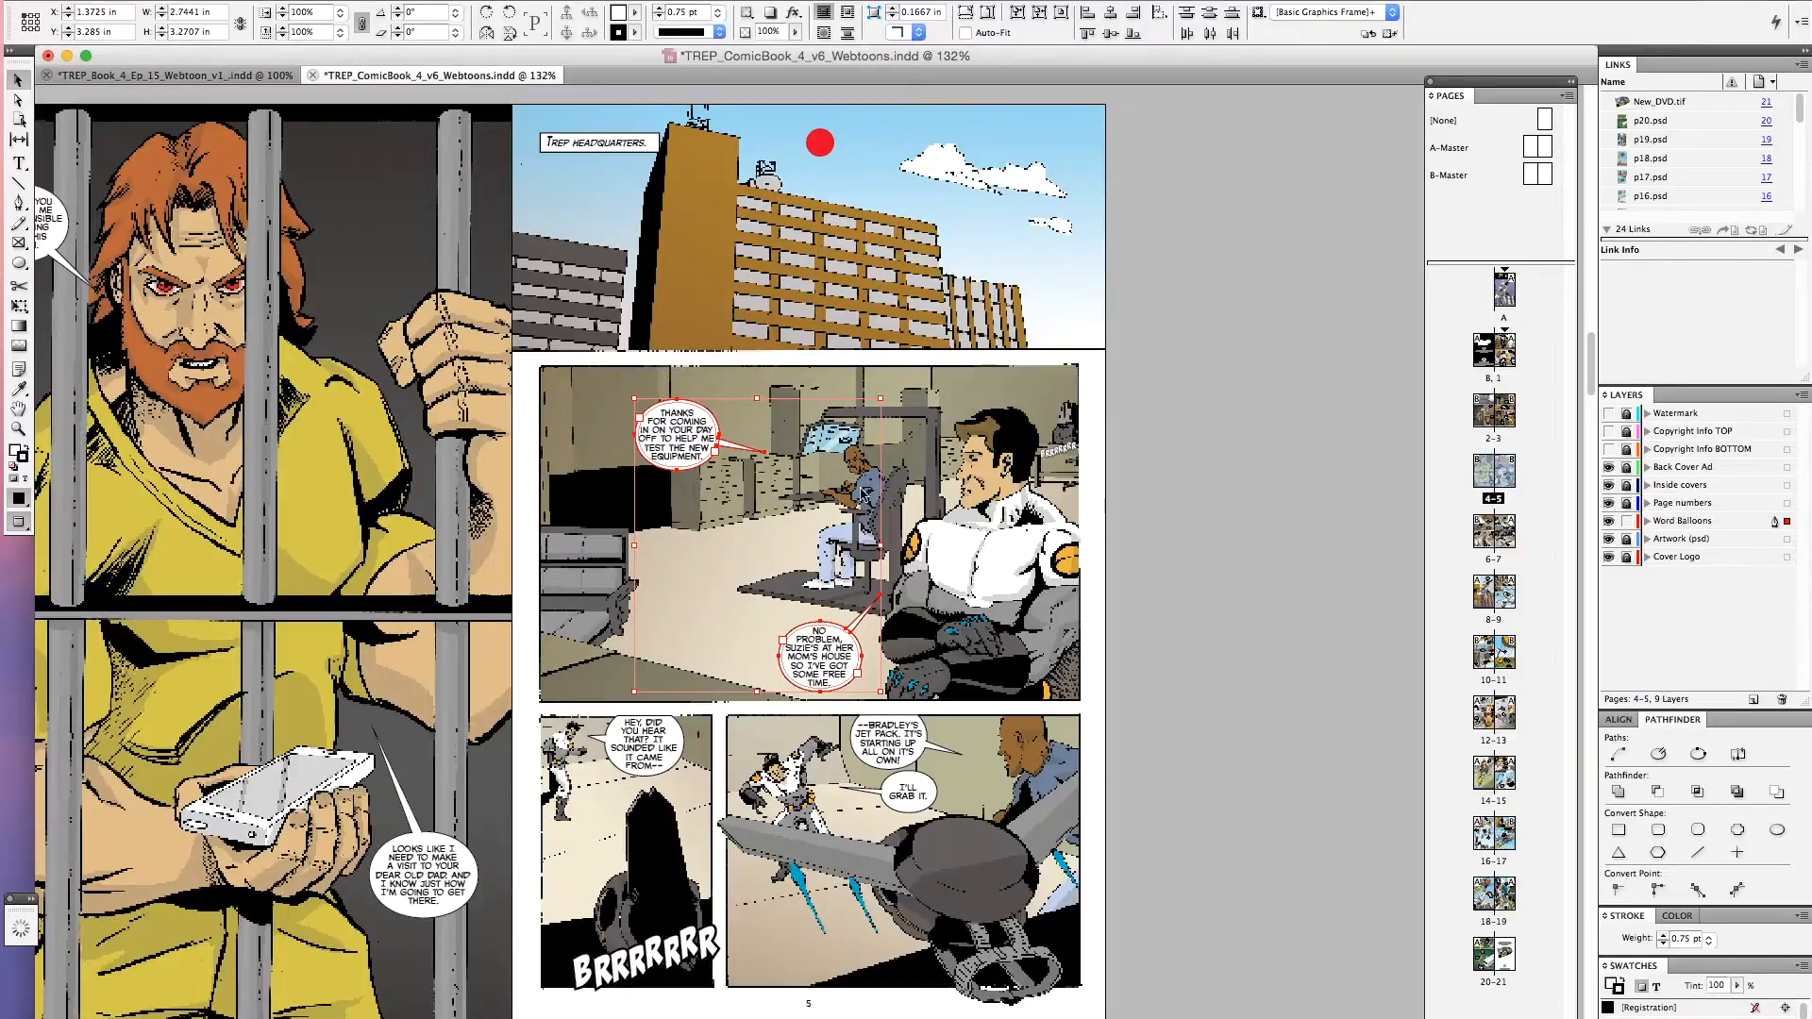
left_click(1162, 481)
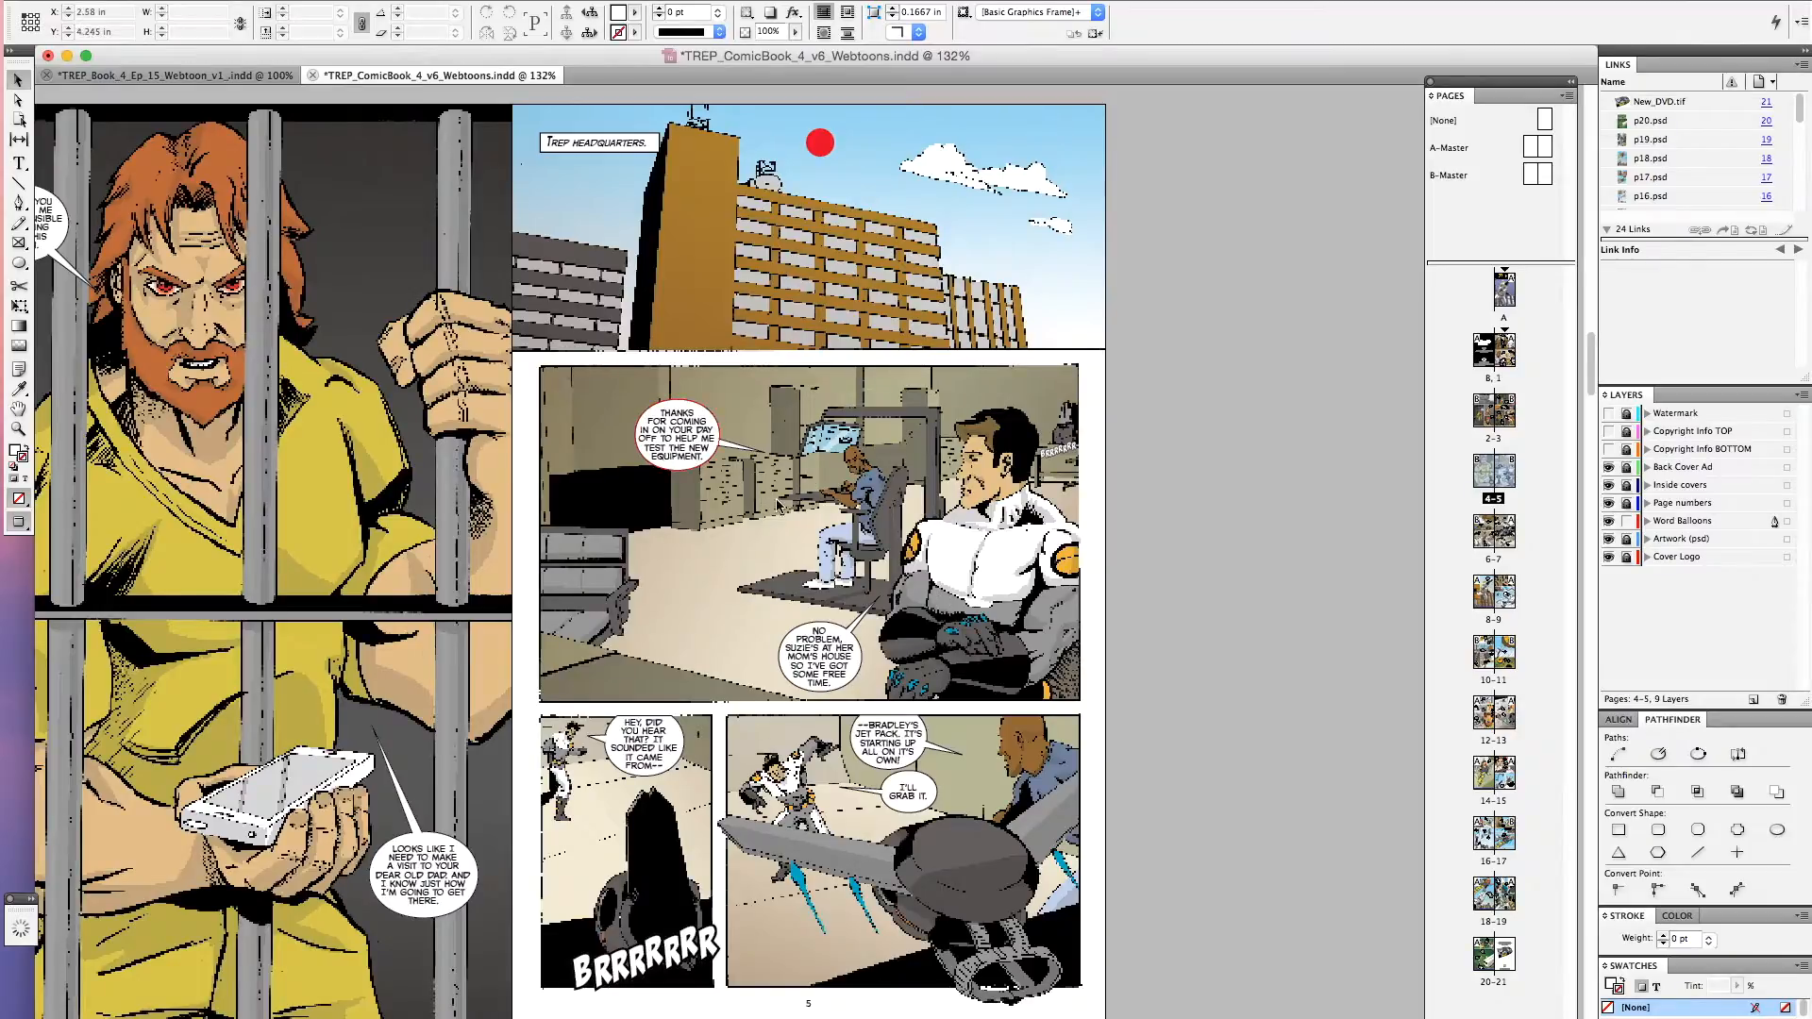
left_click(191, 77)
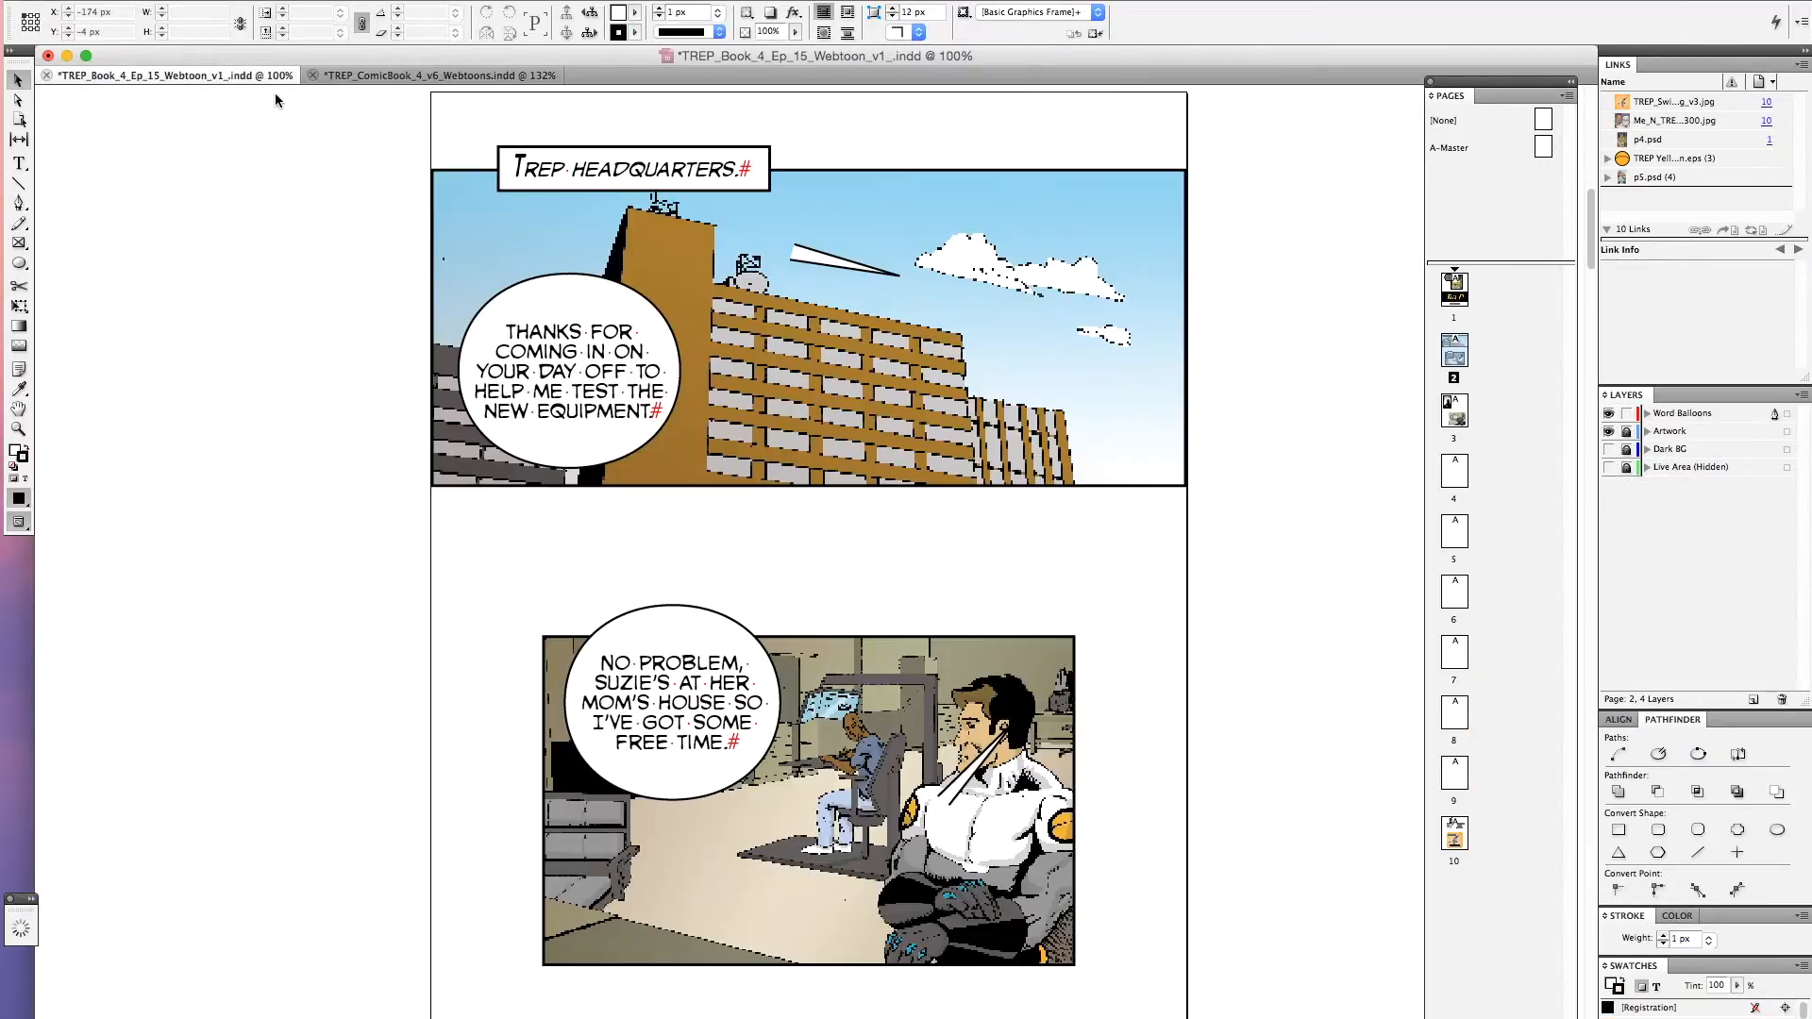
Check page 5's original balloon placement, then move "No problem" to the lab panel's bottom edge and "Thanks for coming" onto its upper-left area
left_click(425, 77)
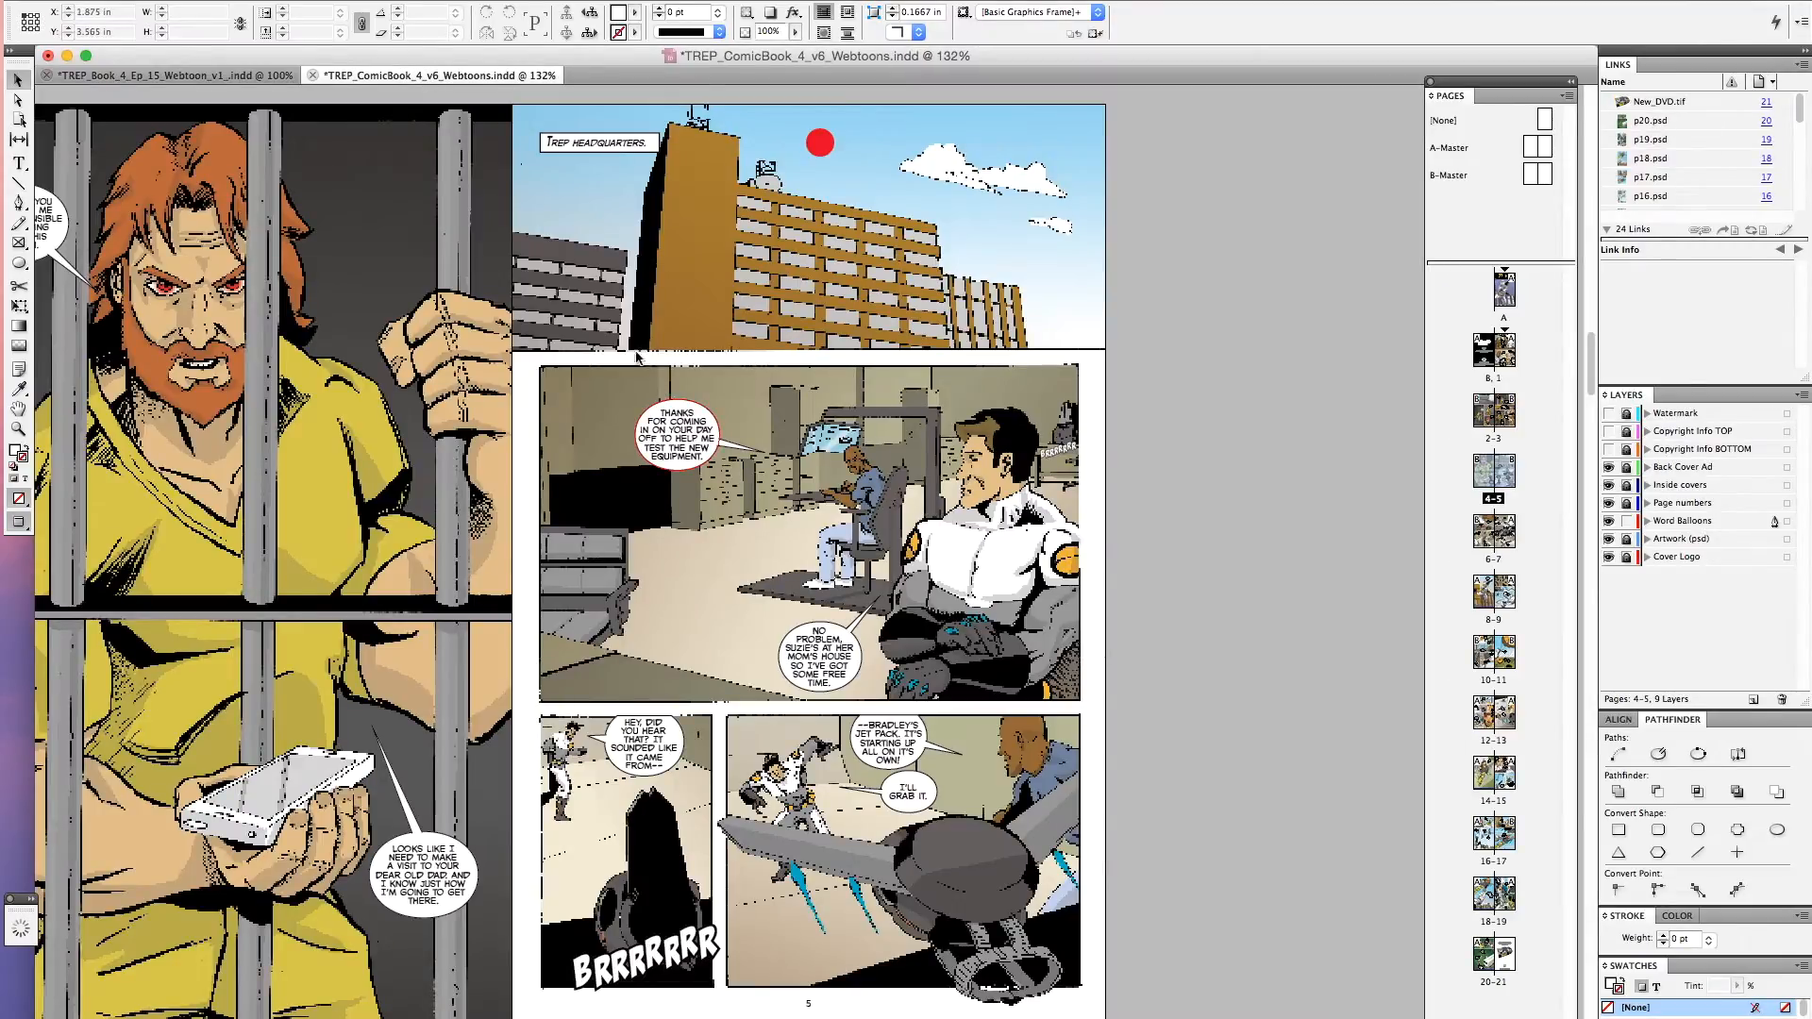
left_click(243, 75)
left_click_drag(704, 696, 867, 923)
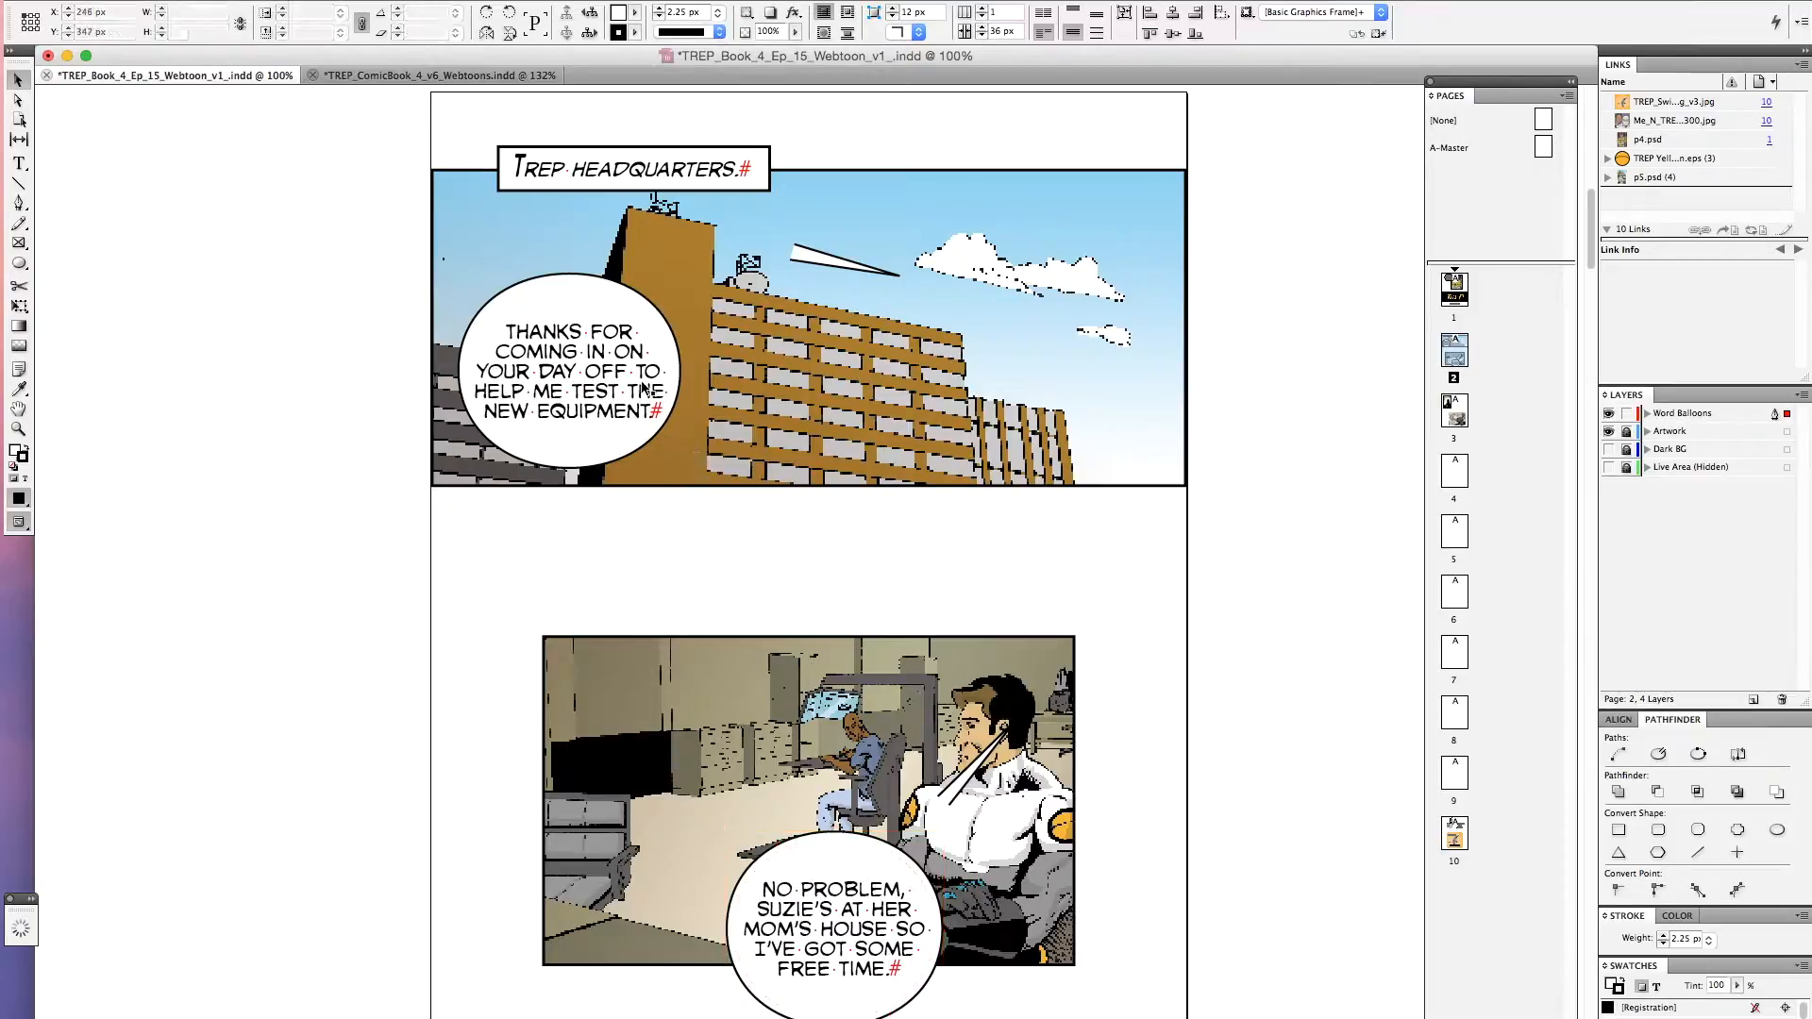
left_click_drag(684, 475, 802, 792)
left_click(1101, 597)
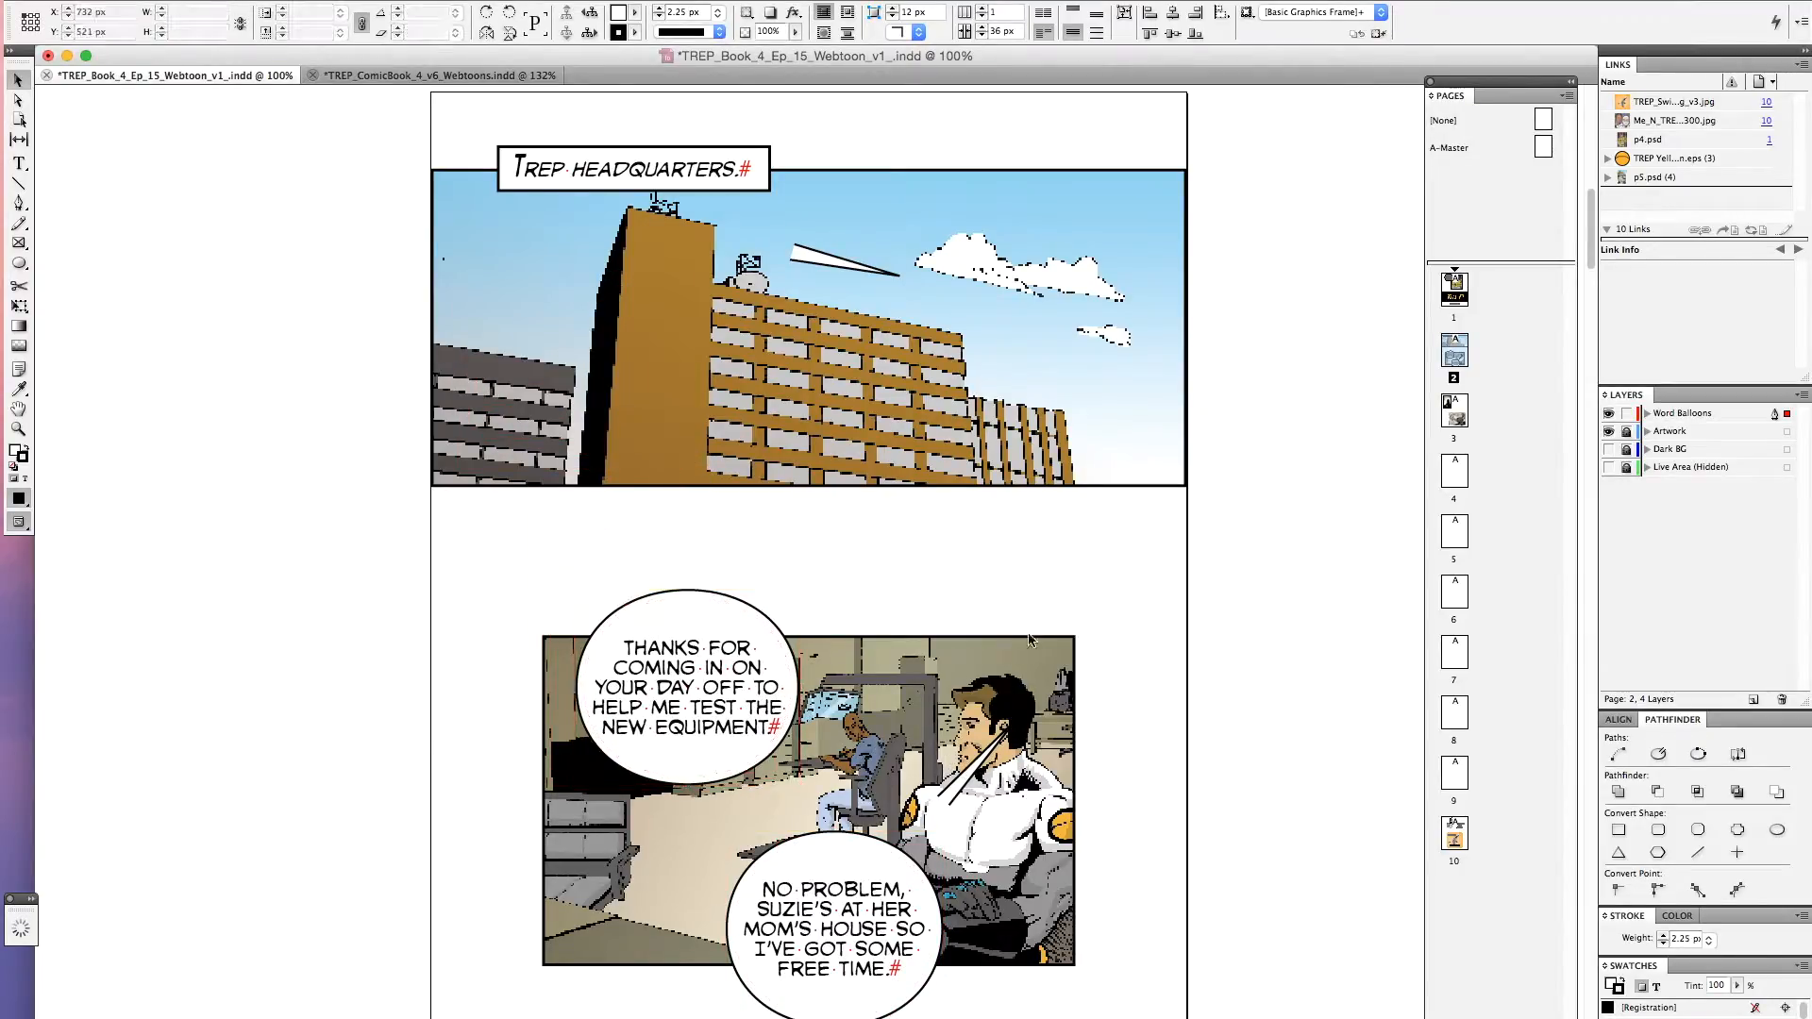
Move "Thanks for coming" over the lab panel's upper-left corner at about X 33, Y 455 px, and "No problem" to about X 170, Y 773 px
left_click(861, 912)
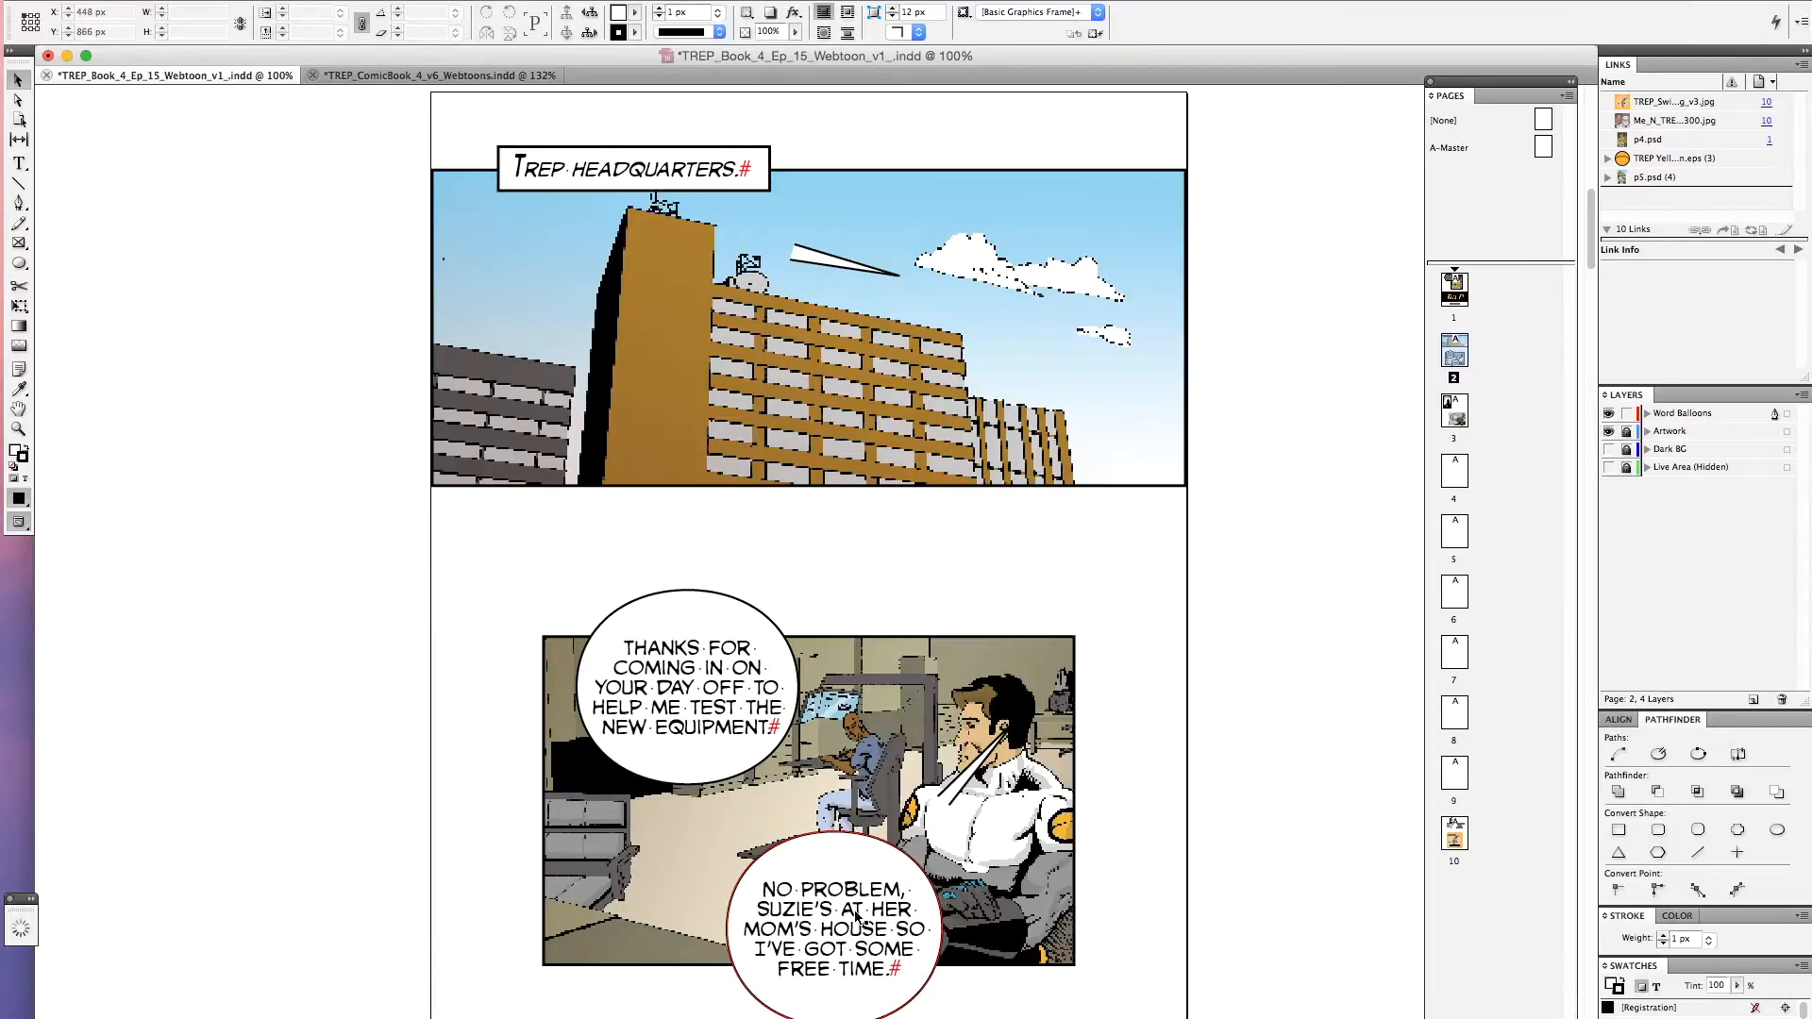
left_click(19, 164)
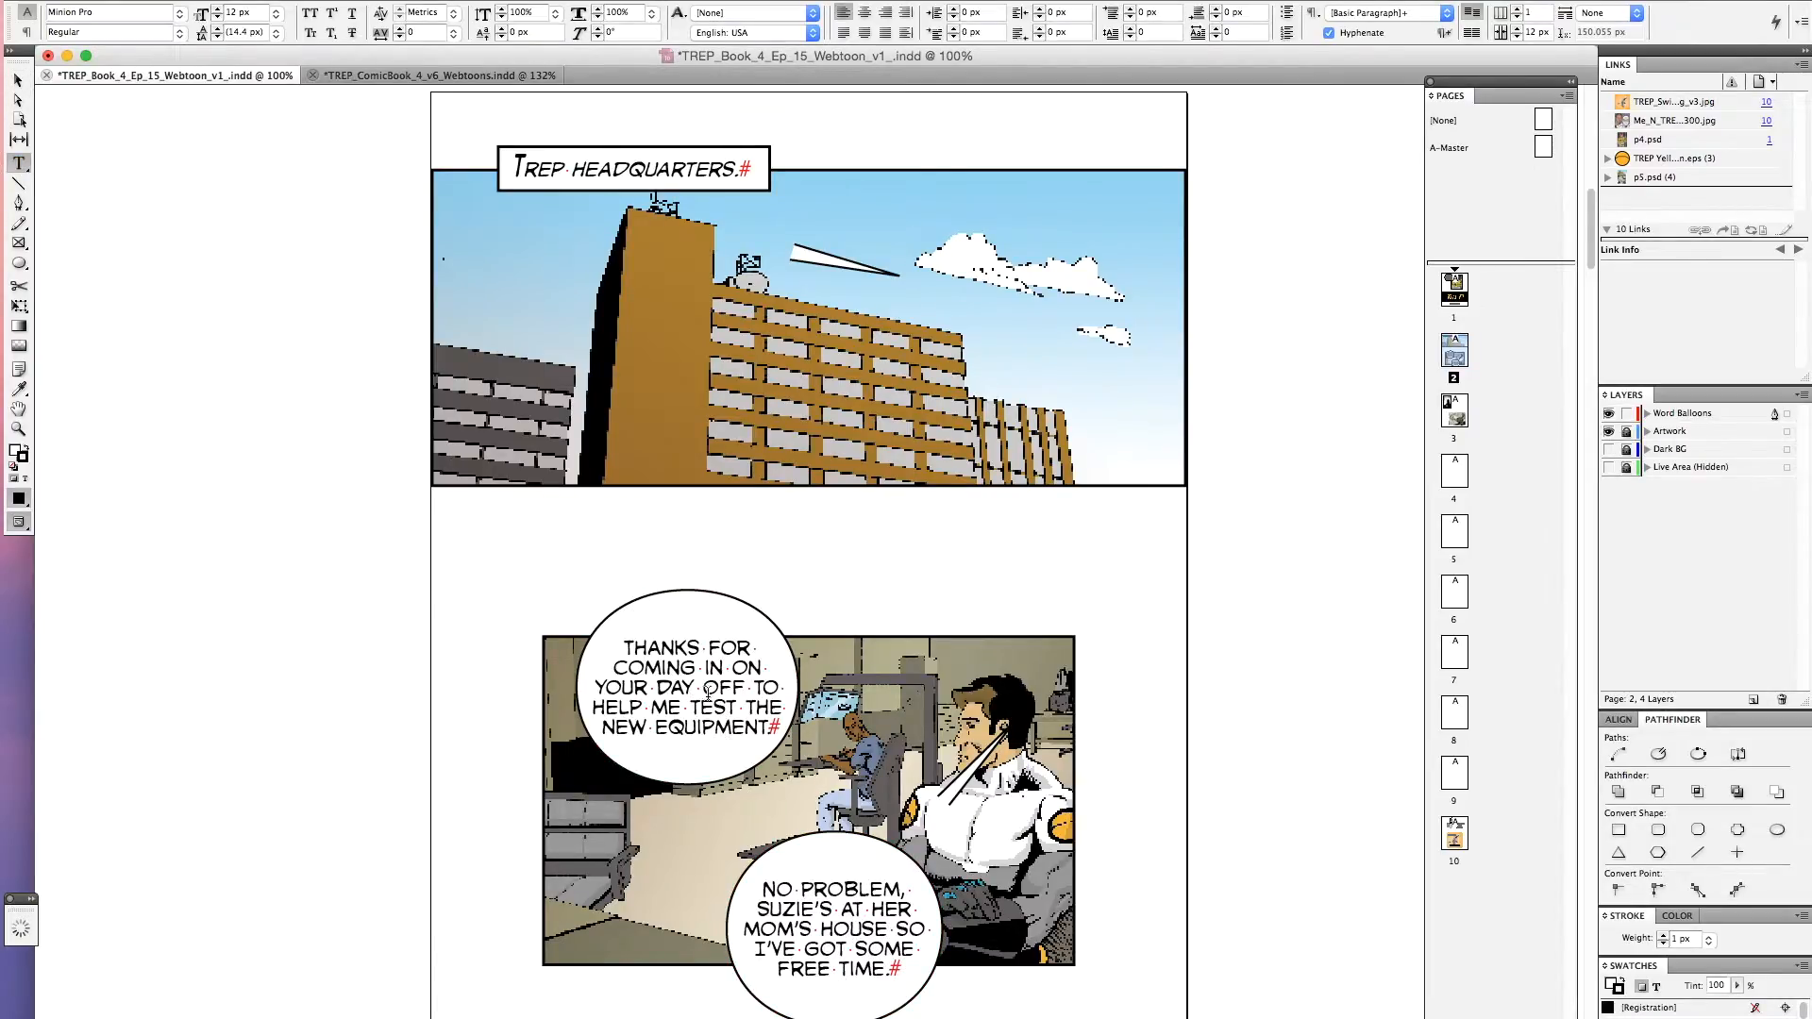
left_click_drag(664, 667, 694, 667)
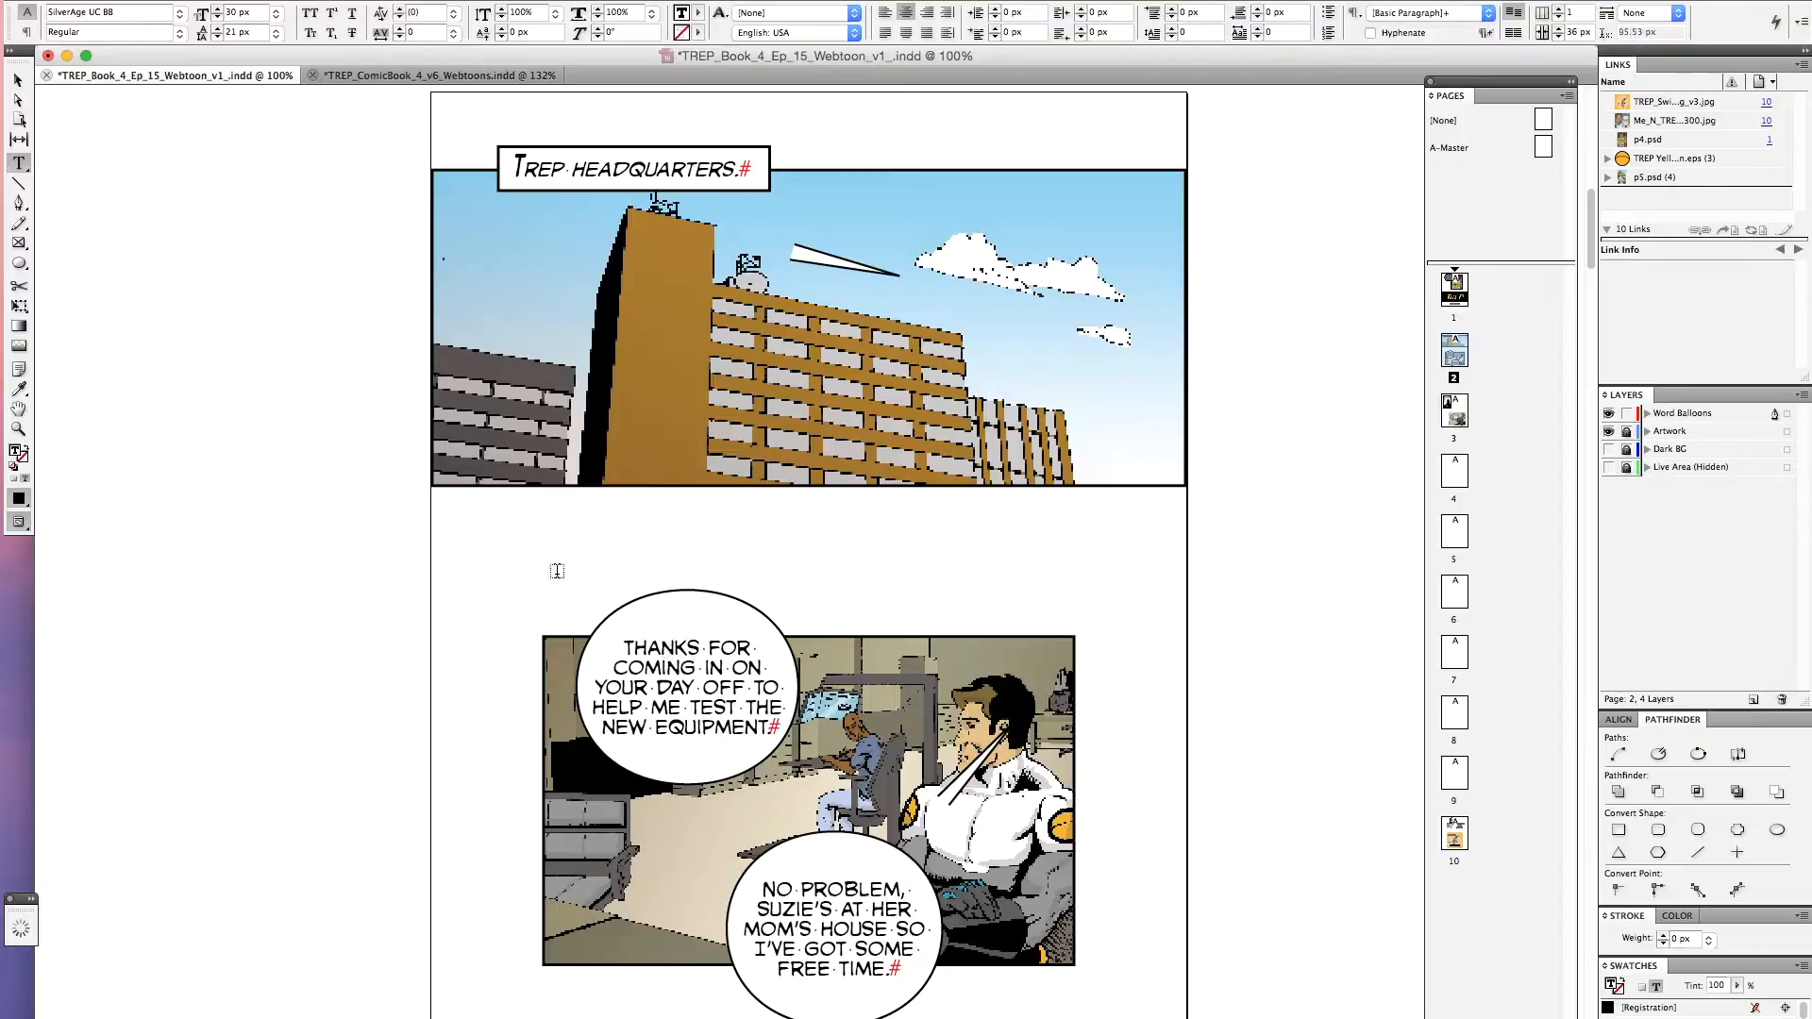
left_click(18, 80)
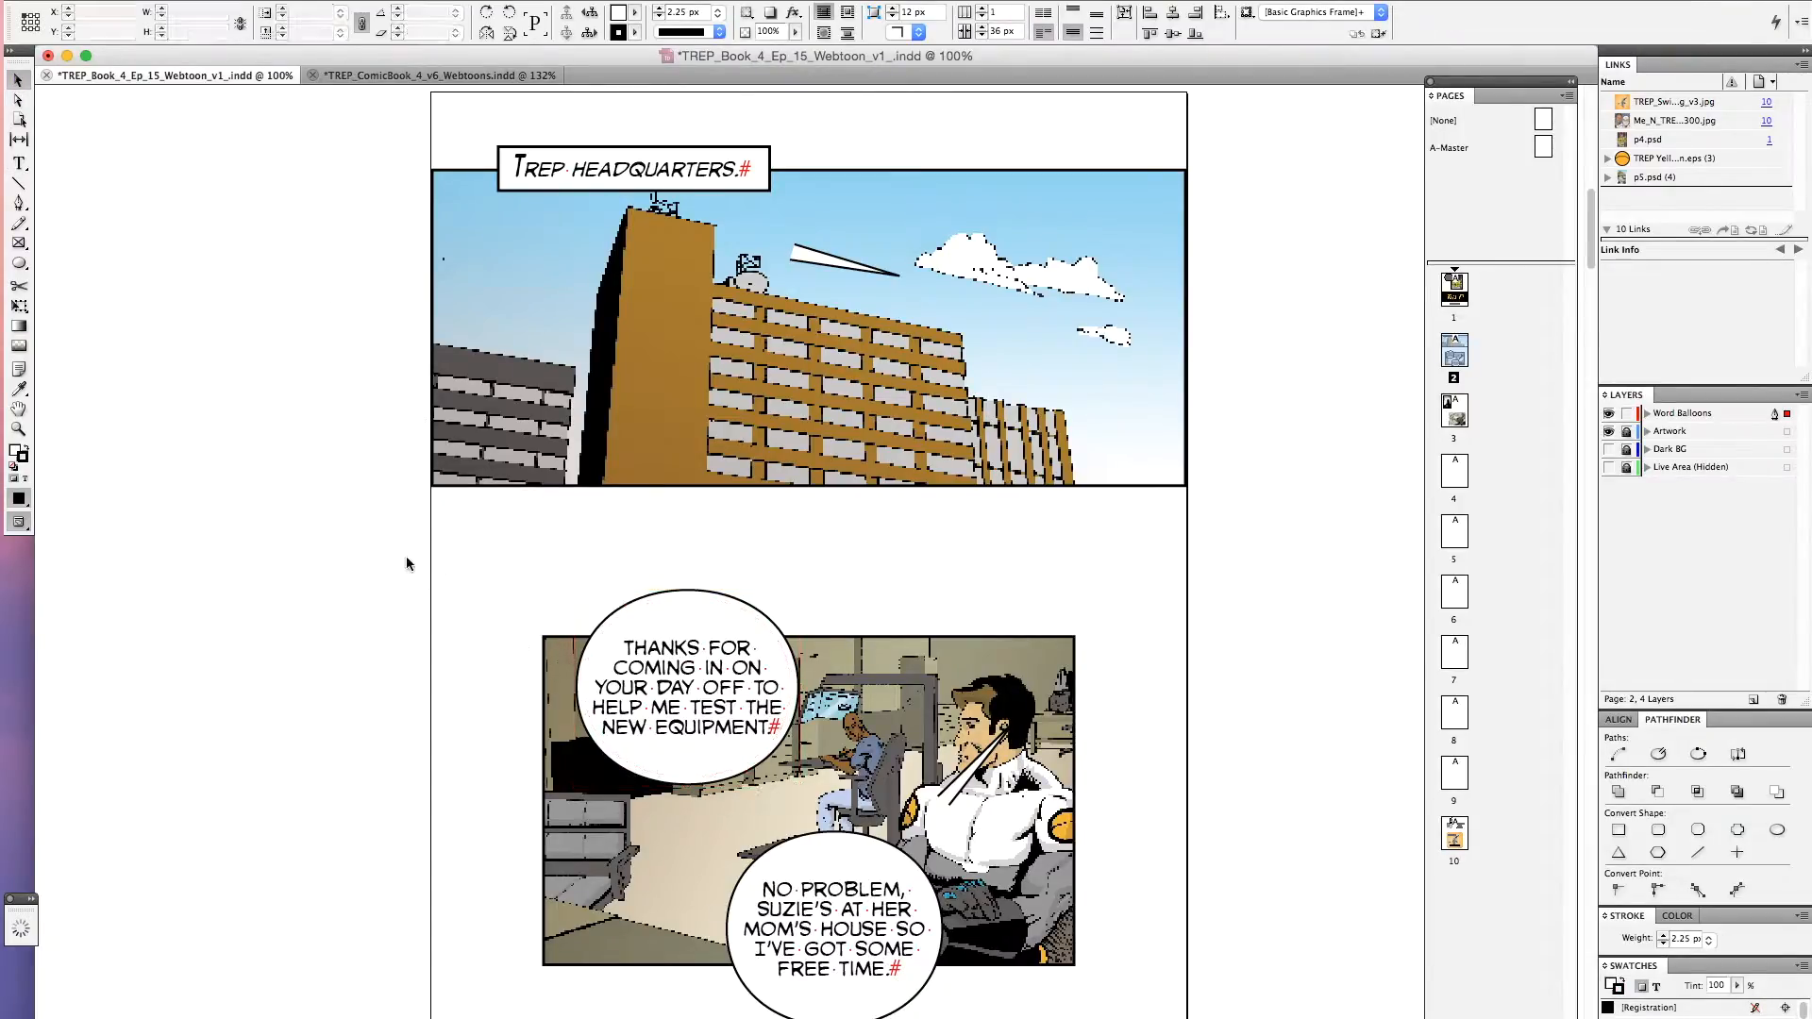
left_click_drag(710, 705, 666, 645)
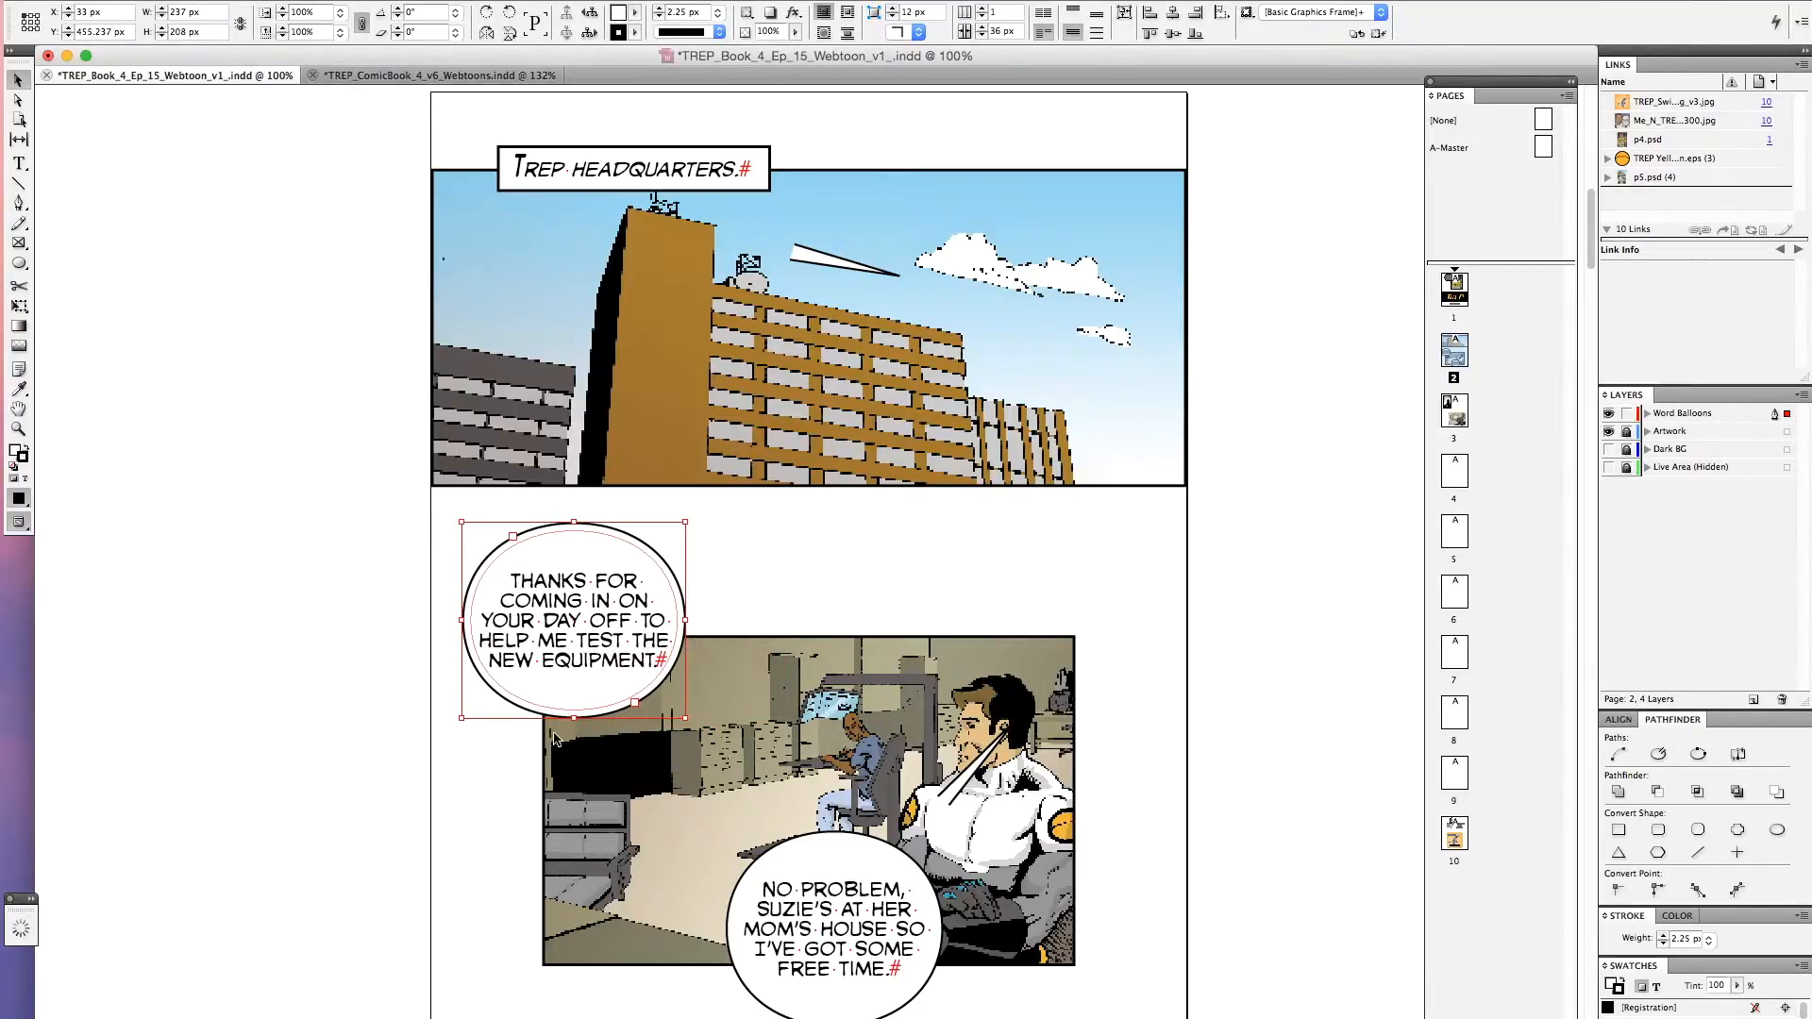
left_click(773, 600)
left_click_drag(852, 897, 724, 827)
left_click_drag(779, 881, 755, 941)
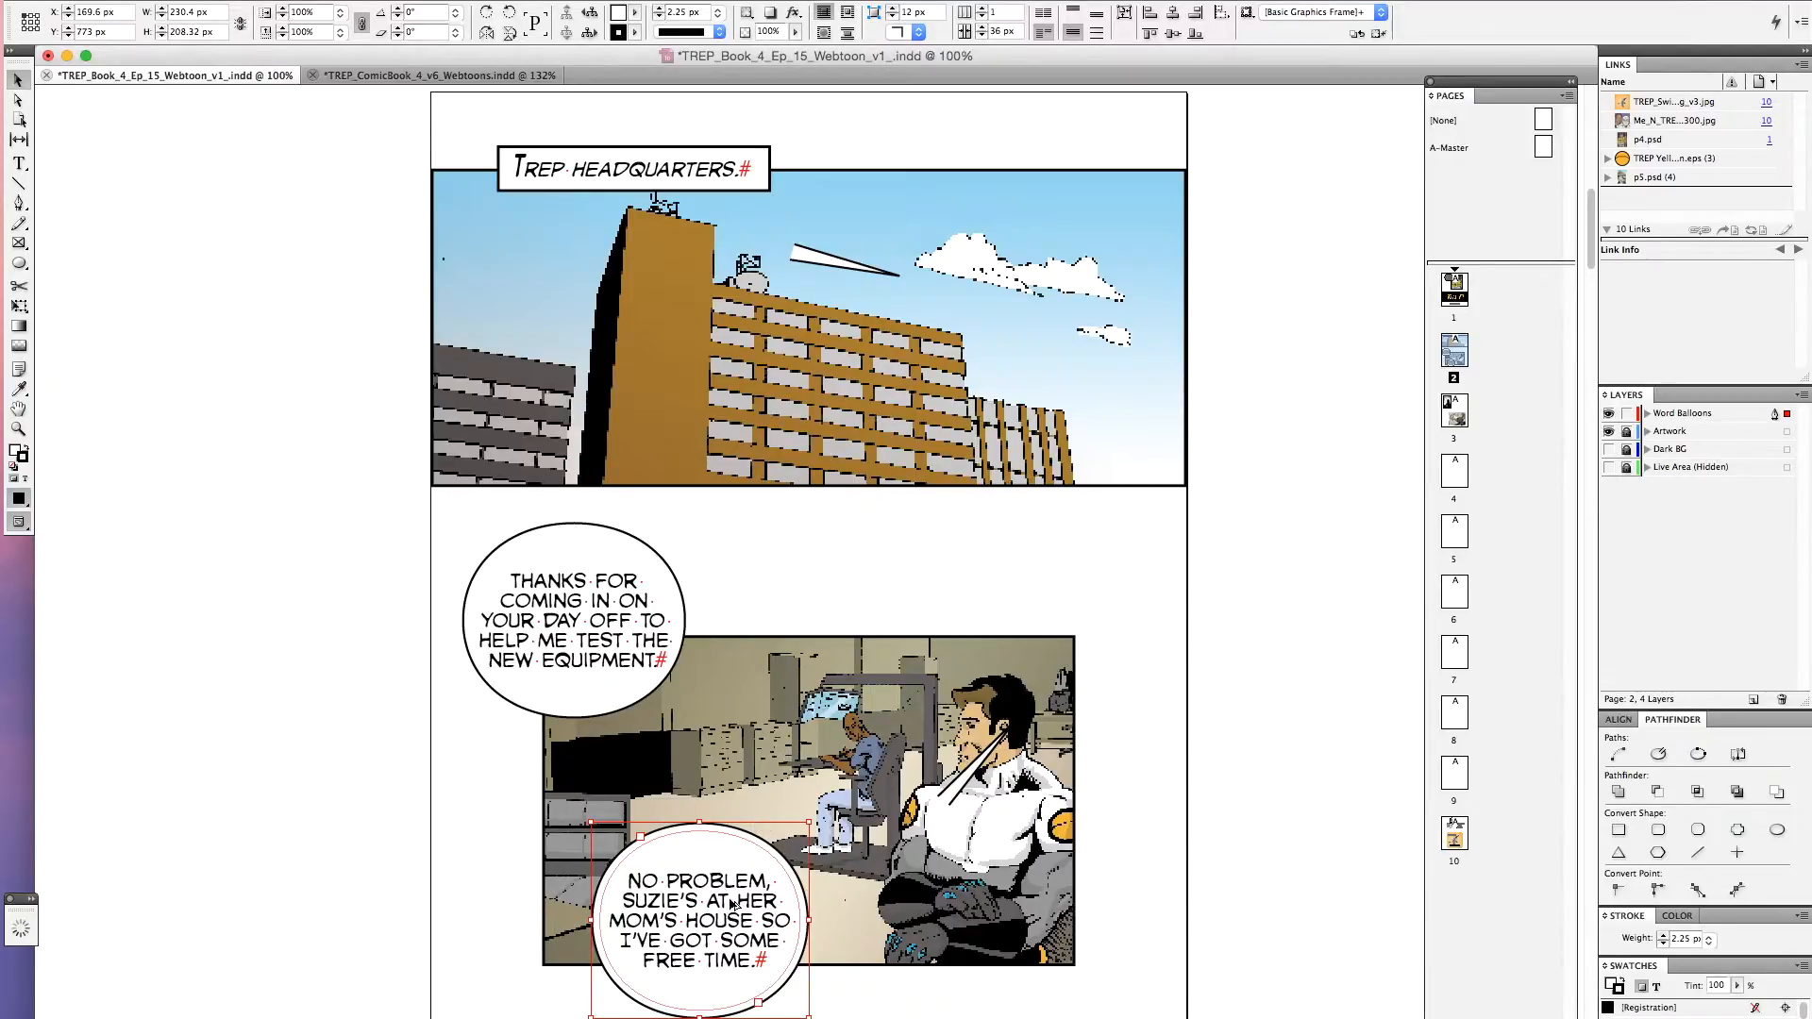
Fit the "No problem" balloon's frame to its lettering, comparing it with the previous shape
key("alt+super+c")
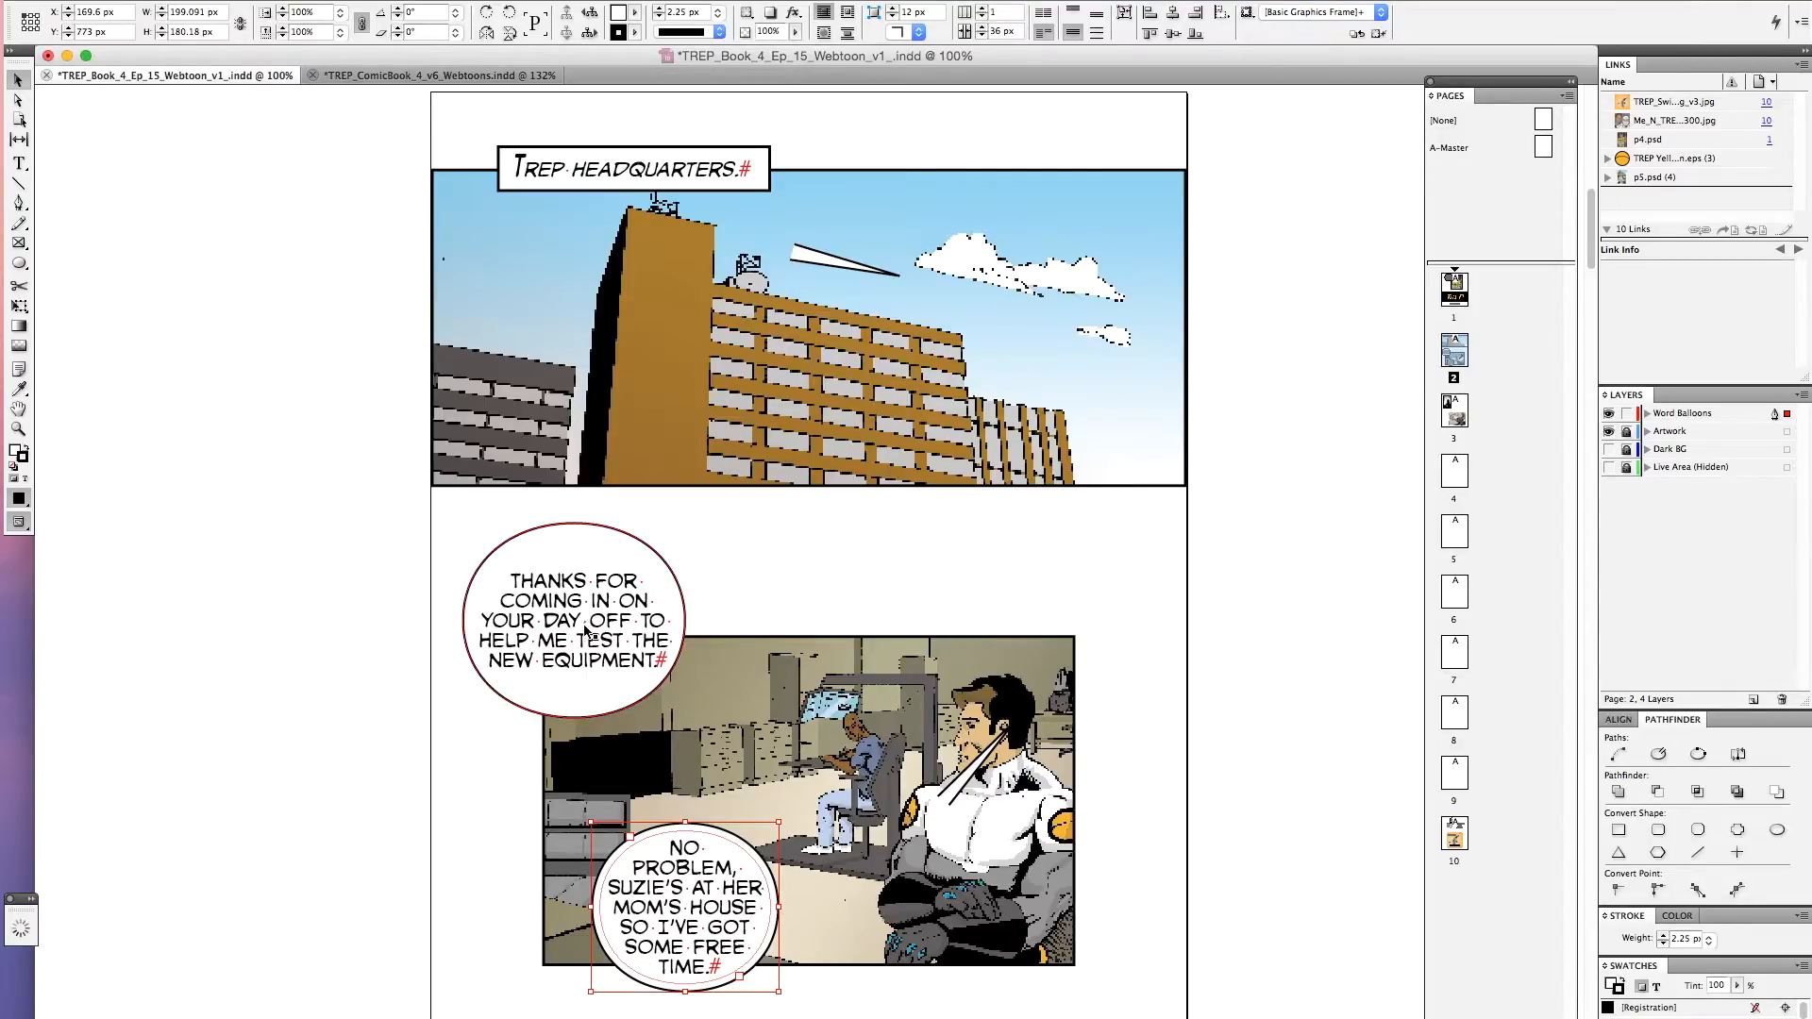
key("super+z")
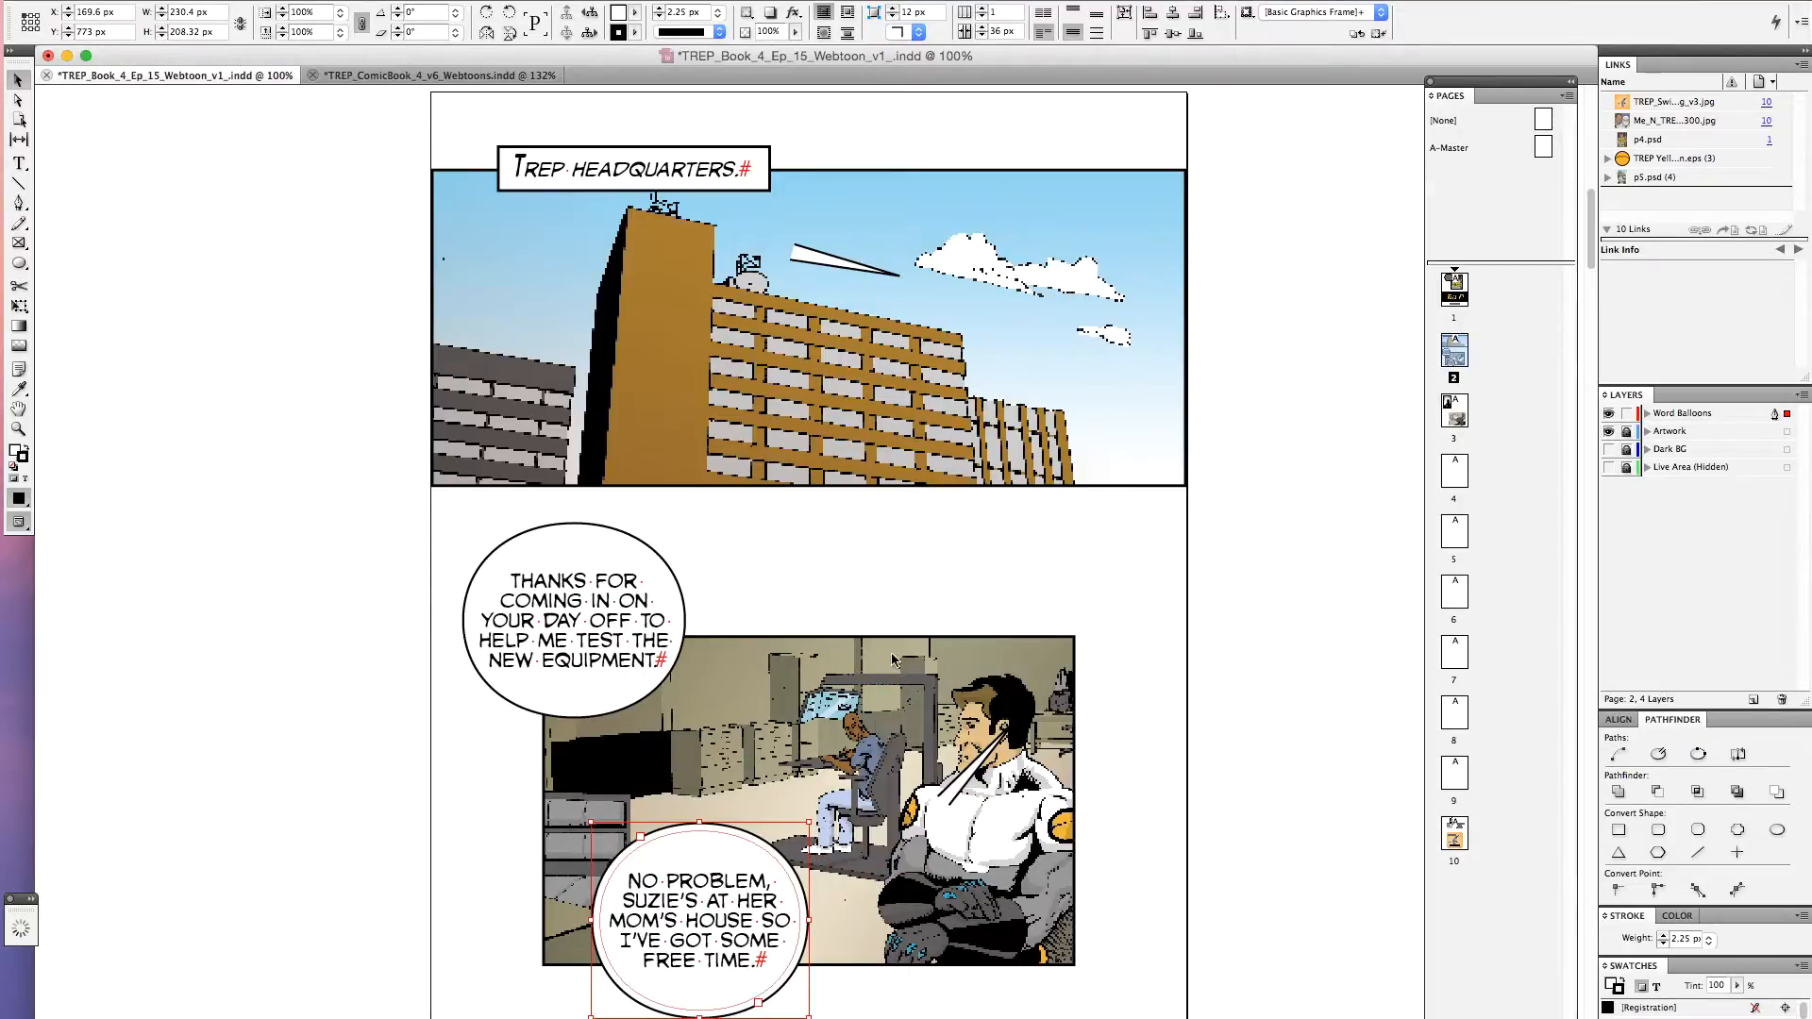
key("super+shift+z")
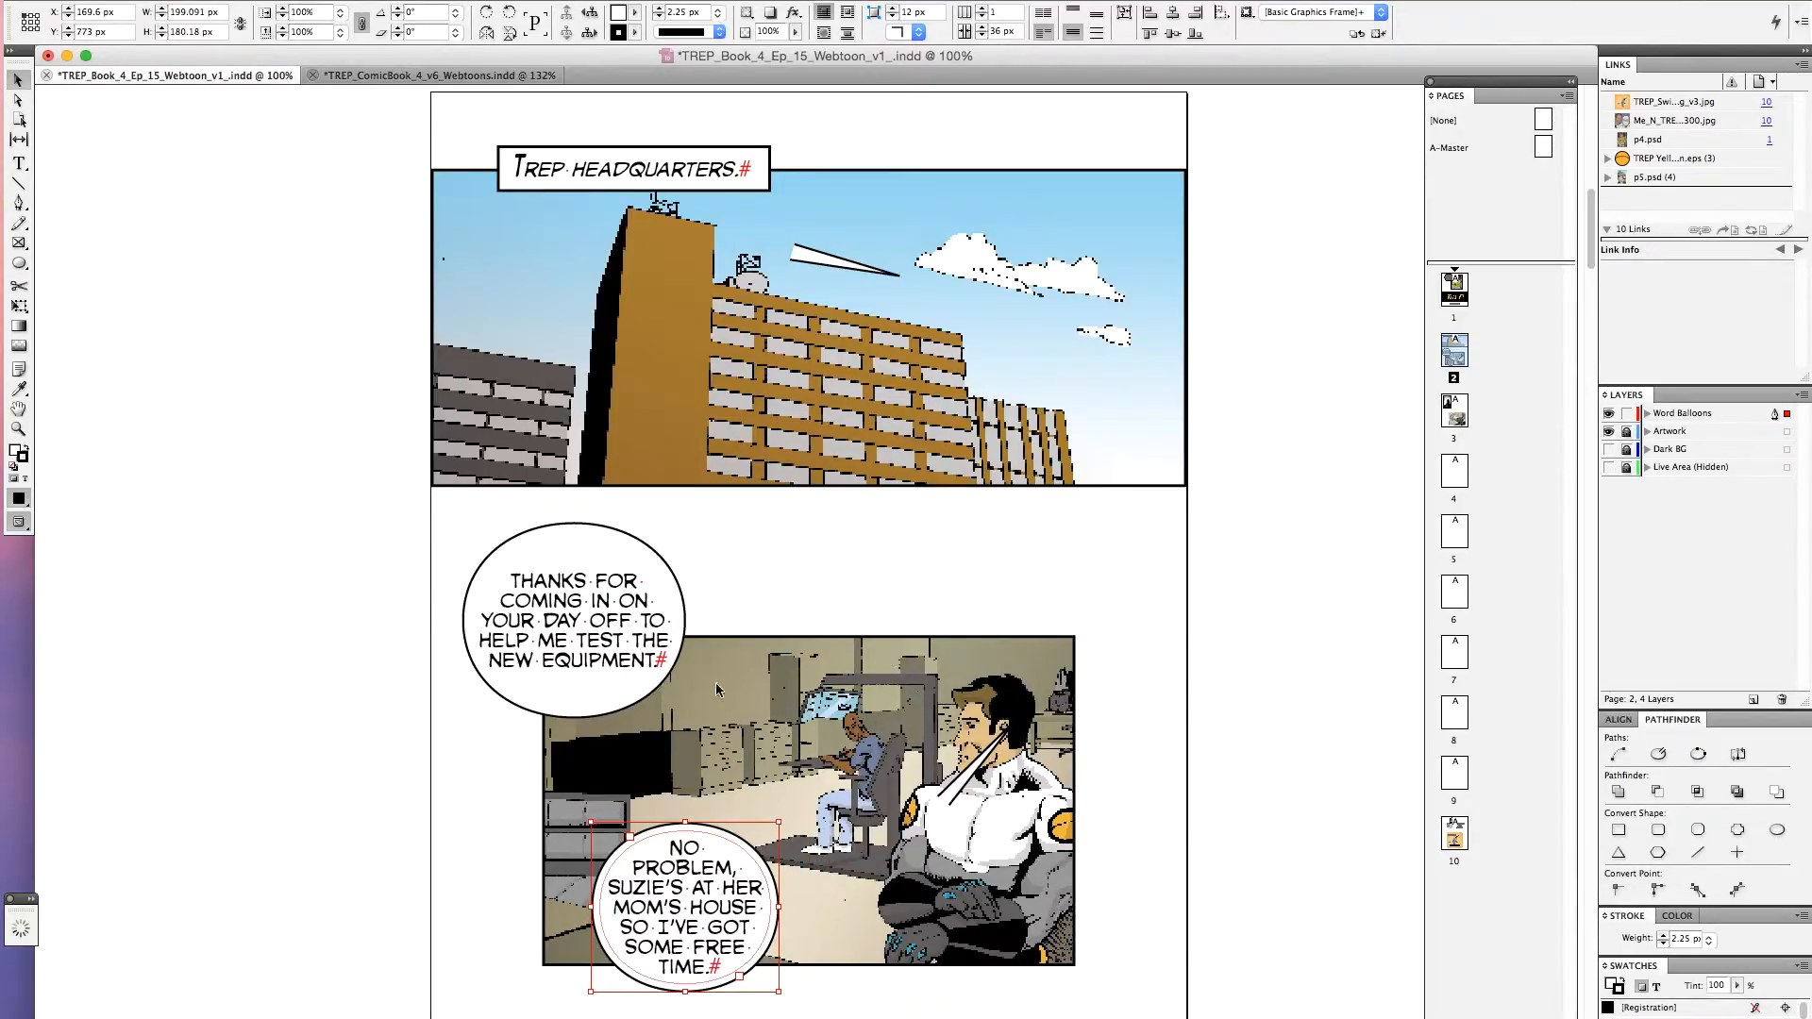
Fit the "Thanks for coming" balloon's frame to its lettering and widen it to about 212 px to rebalance the lines
left_click(596, 633)
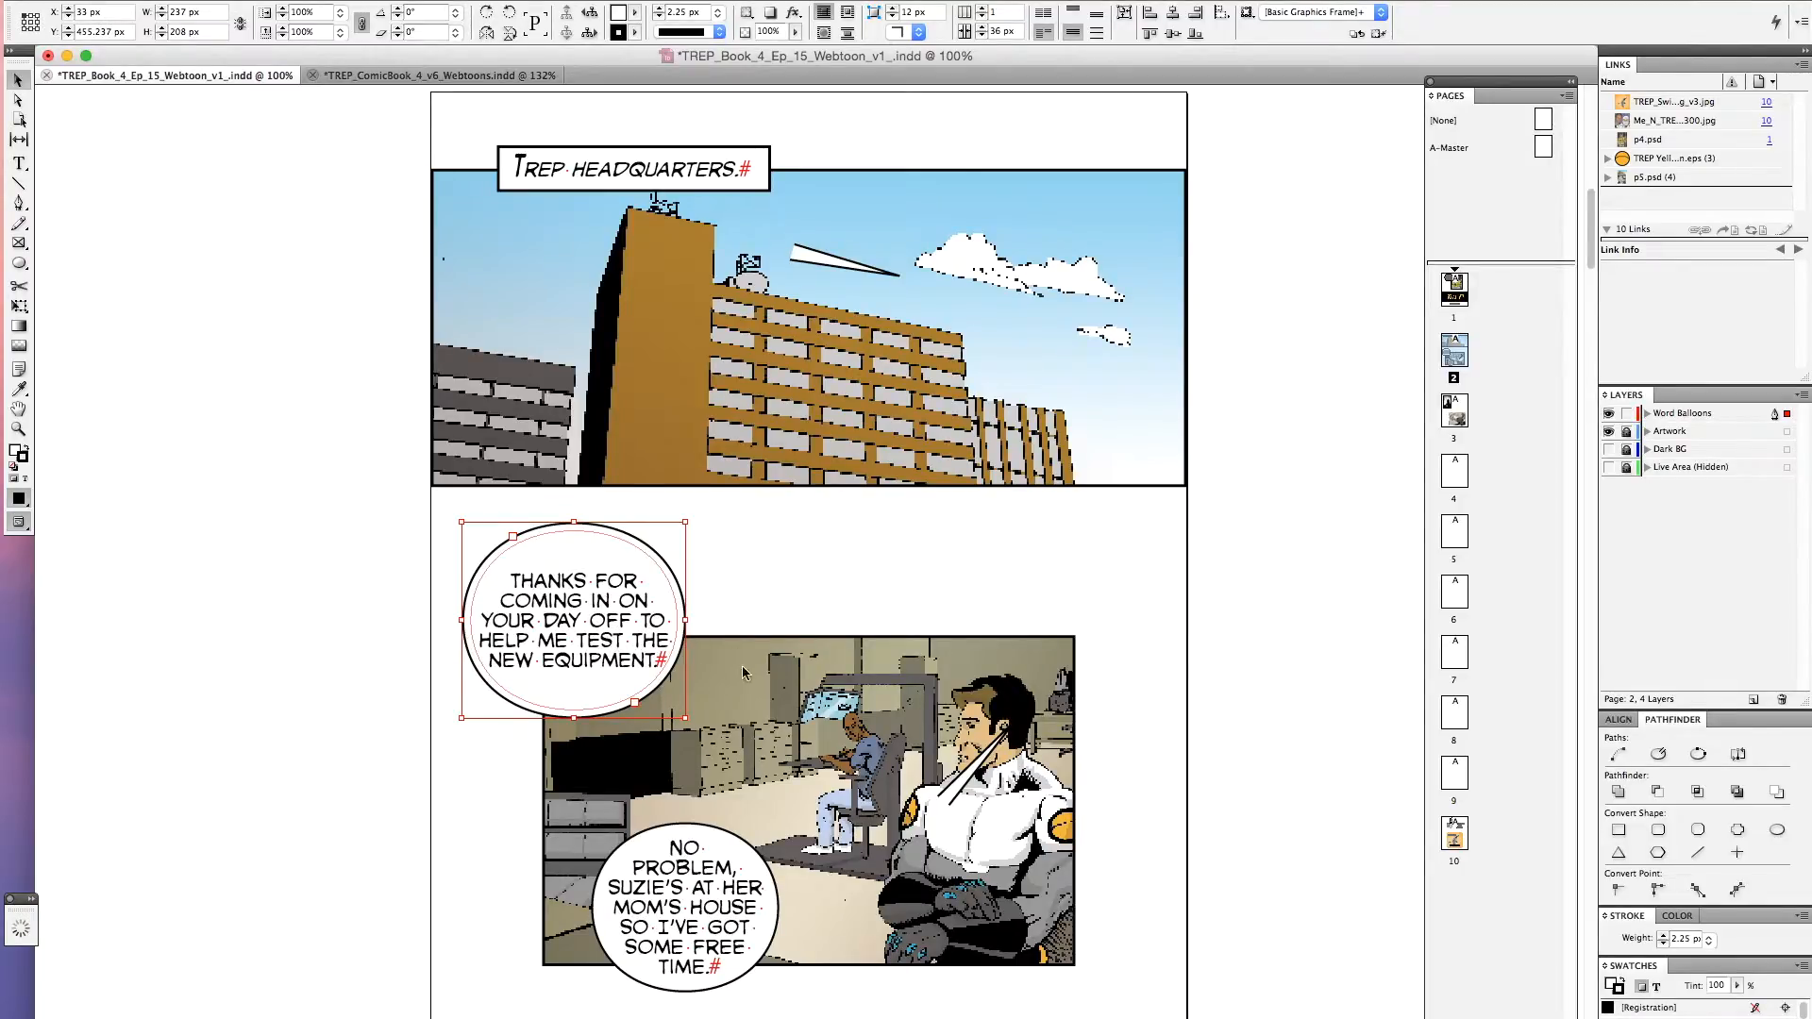
key("super+alt+c")
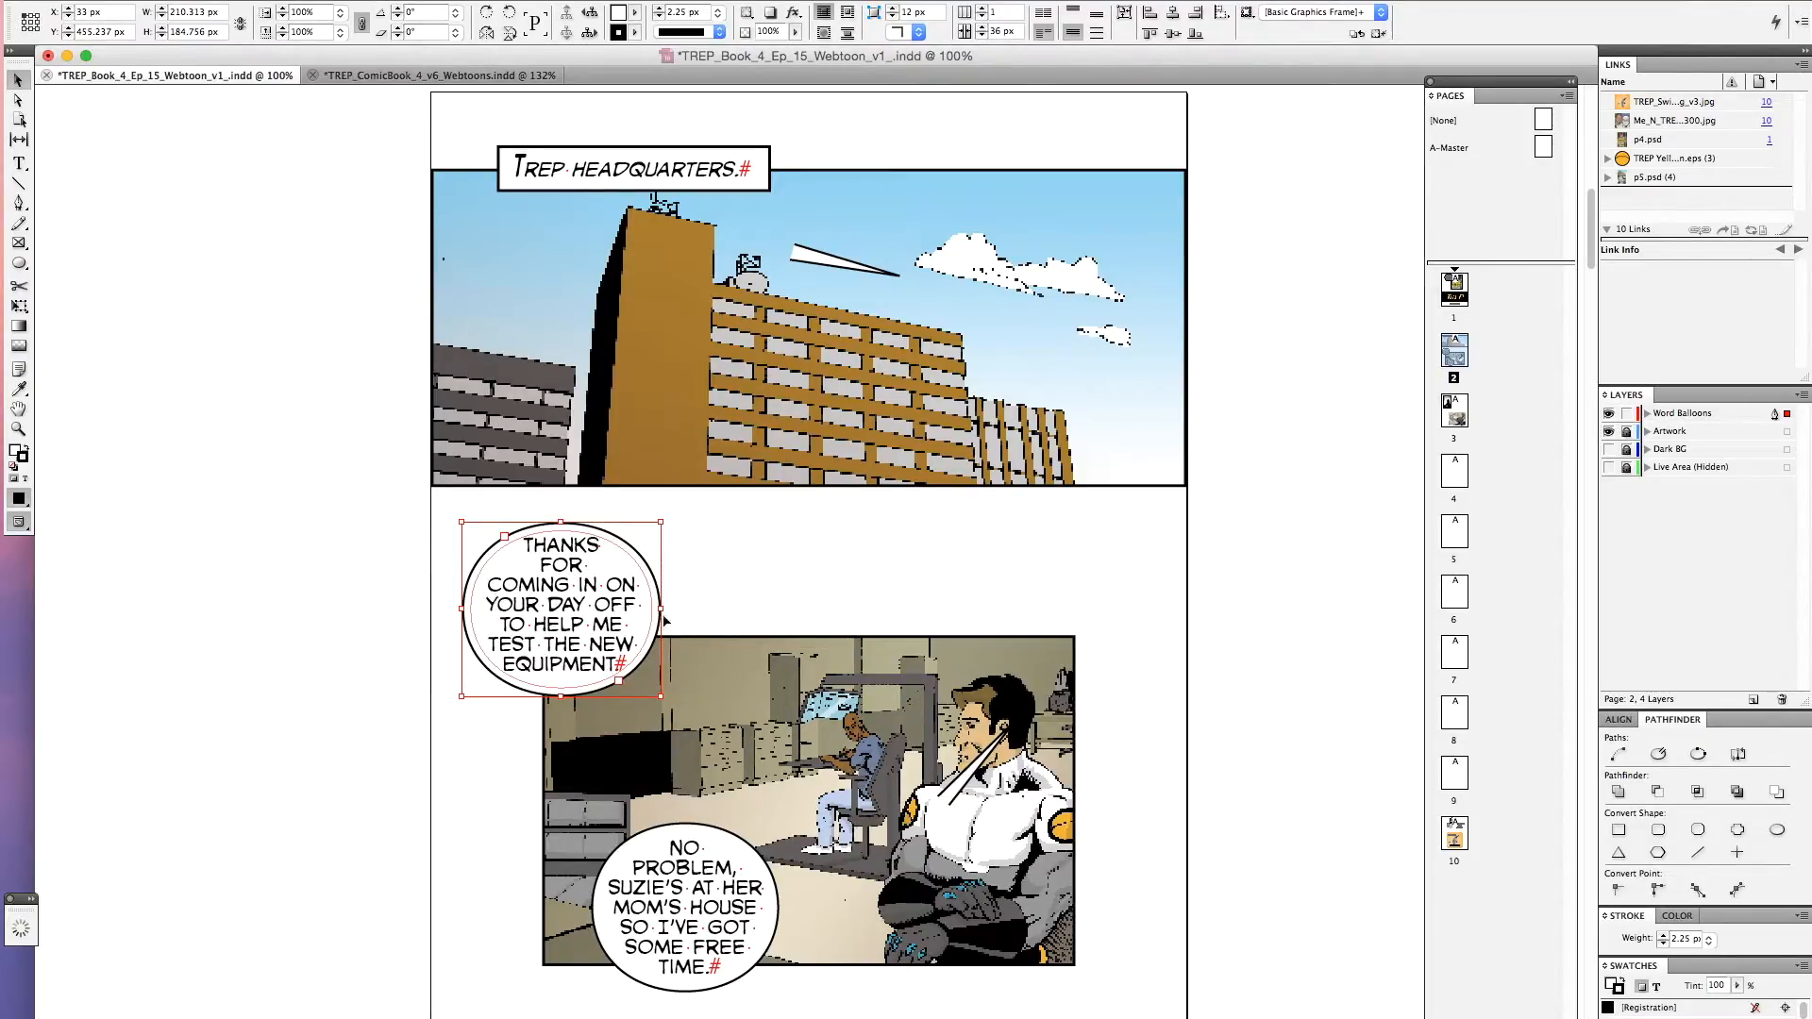
left_click_drag(662, 609, 664, 610)
left_click(795, 593)
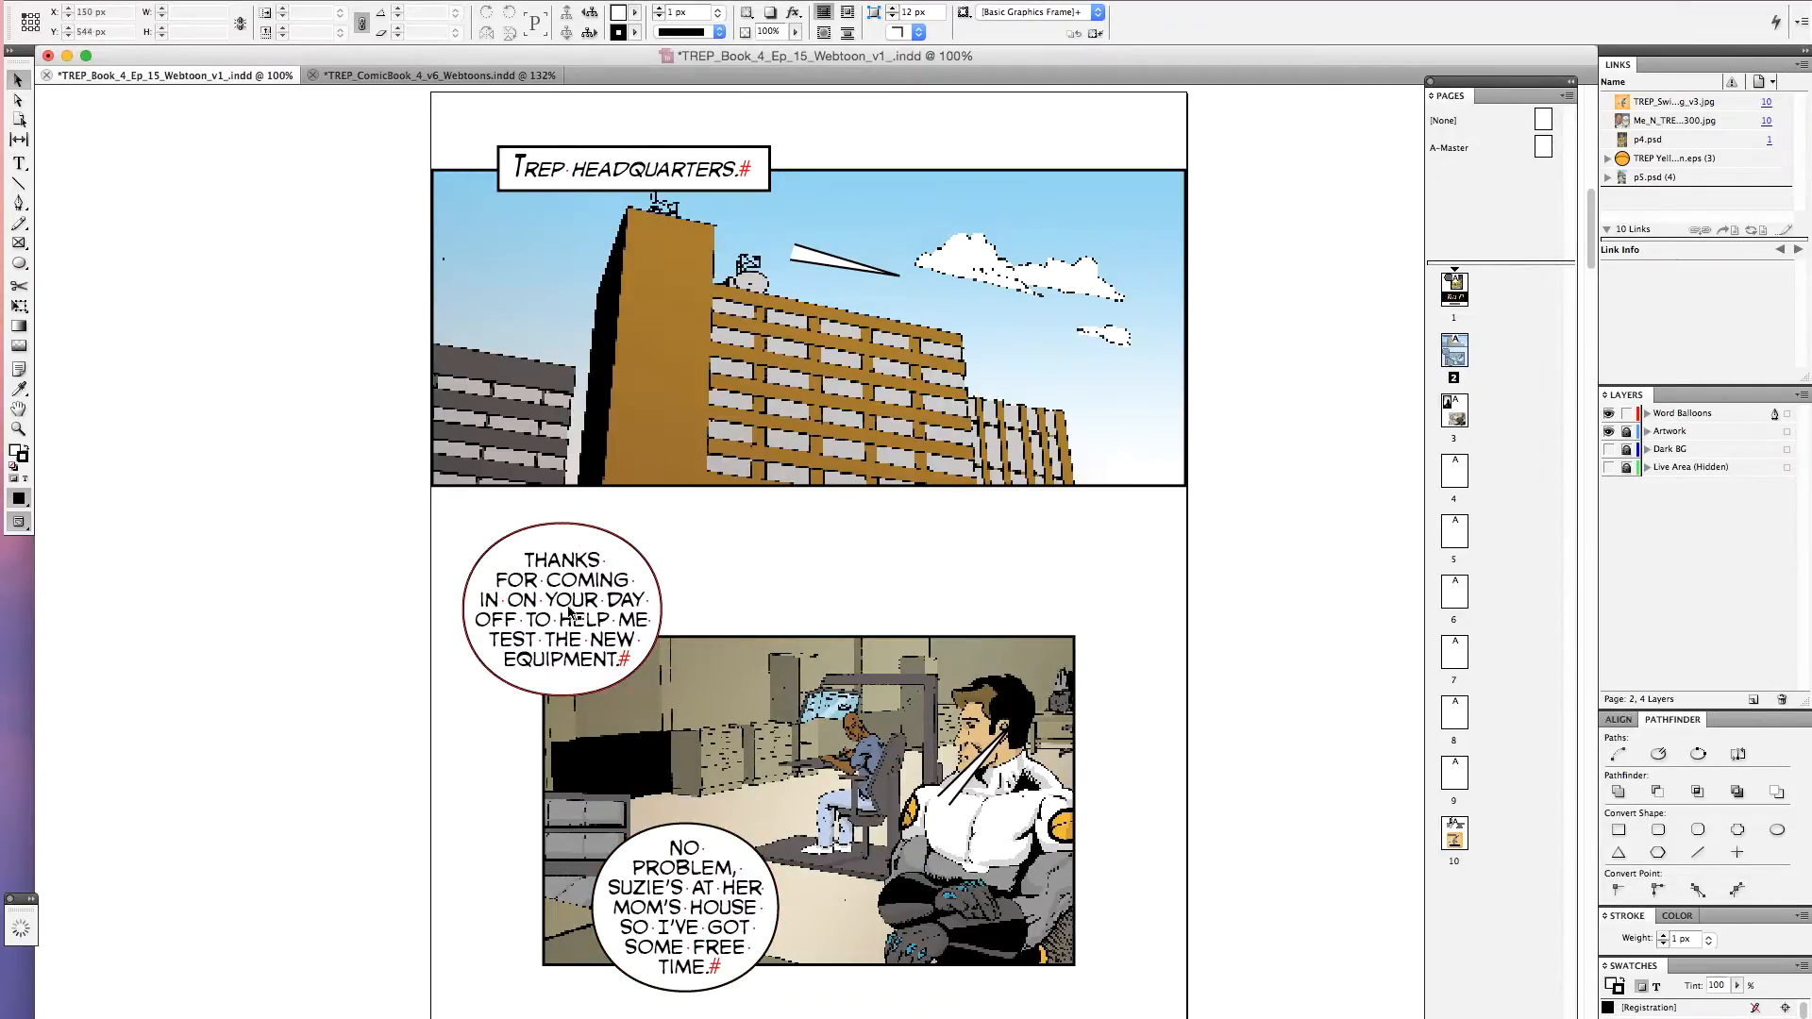
left_click(582, 640)
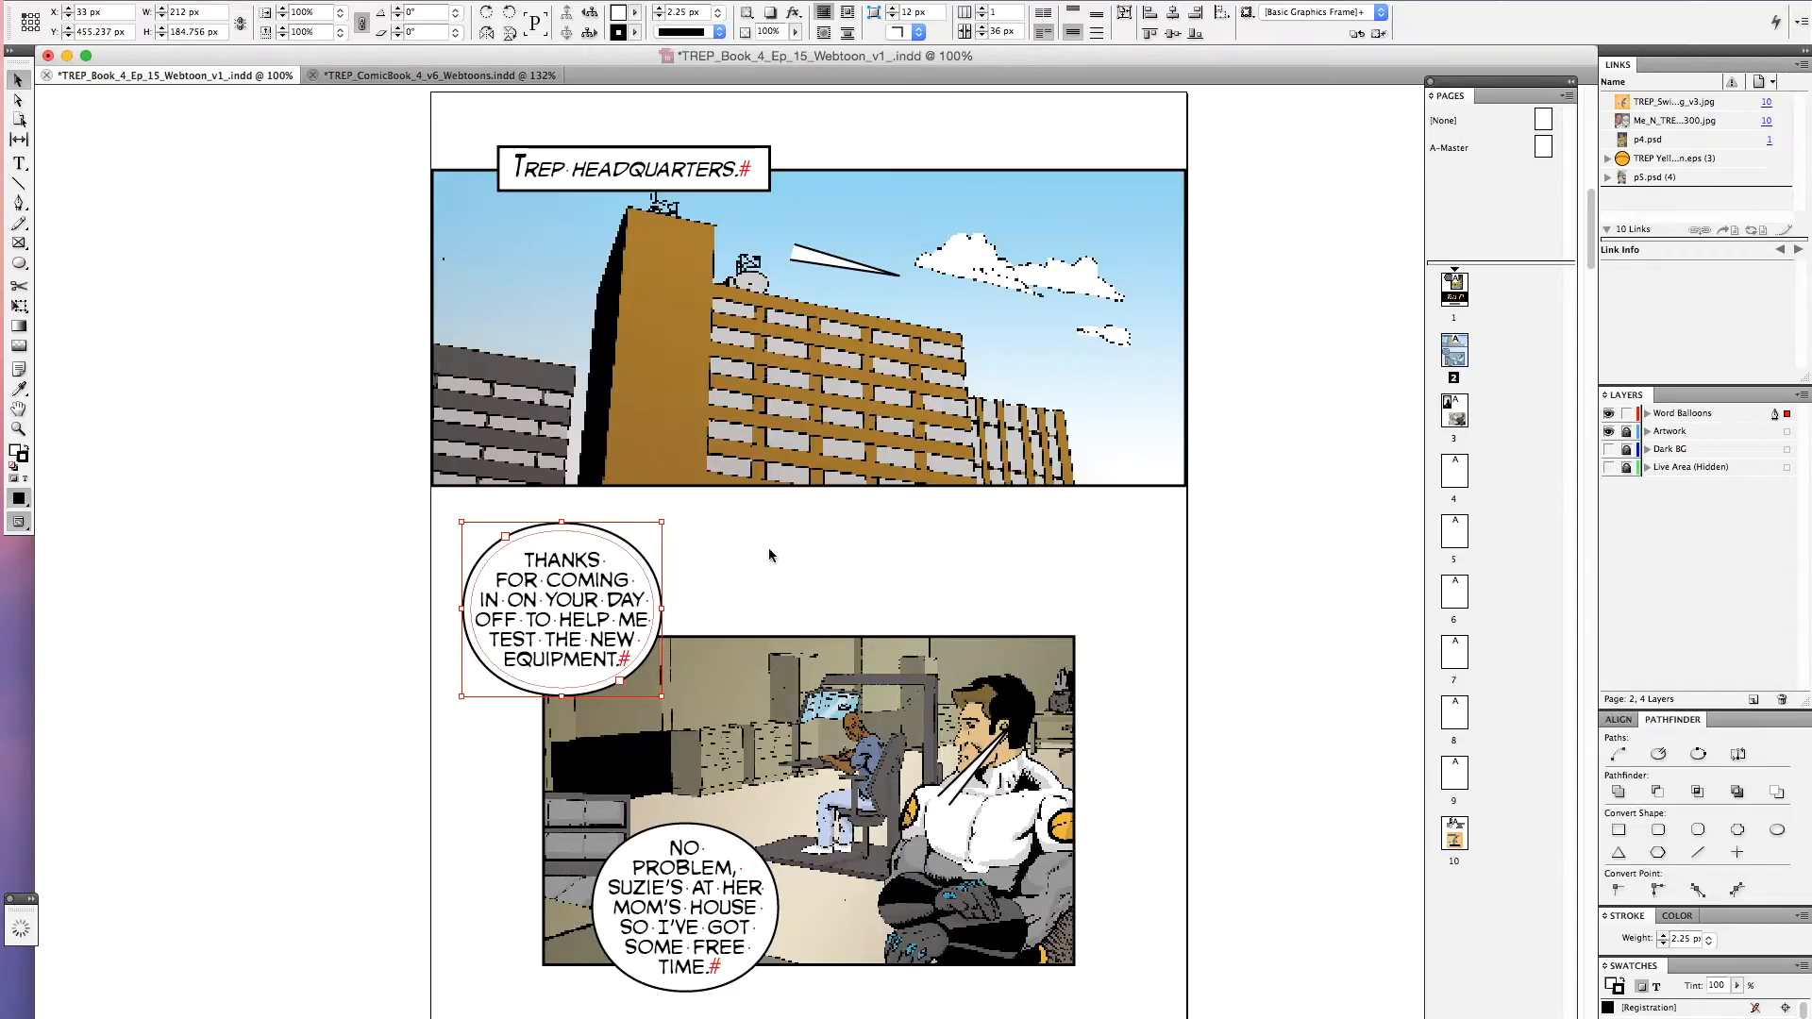
left_click(716, 573)
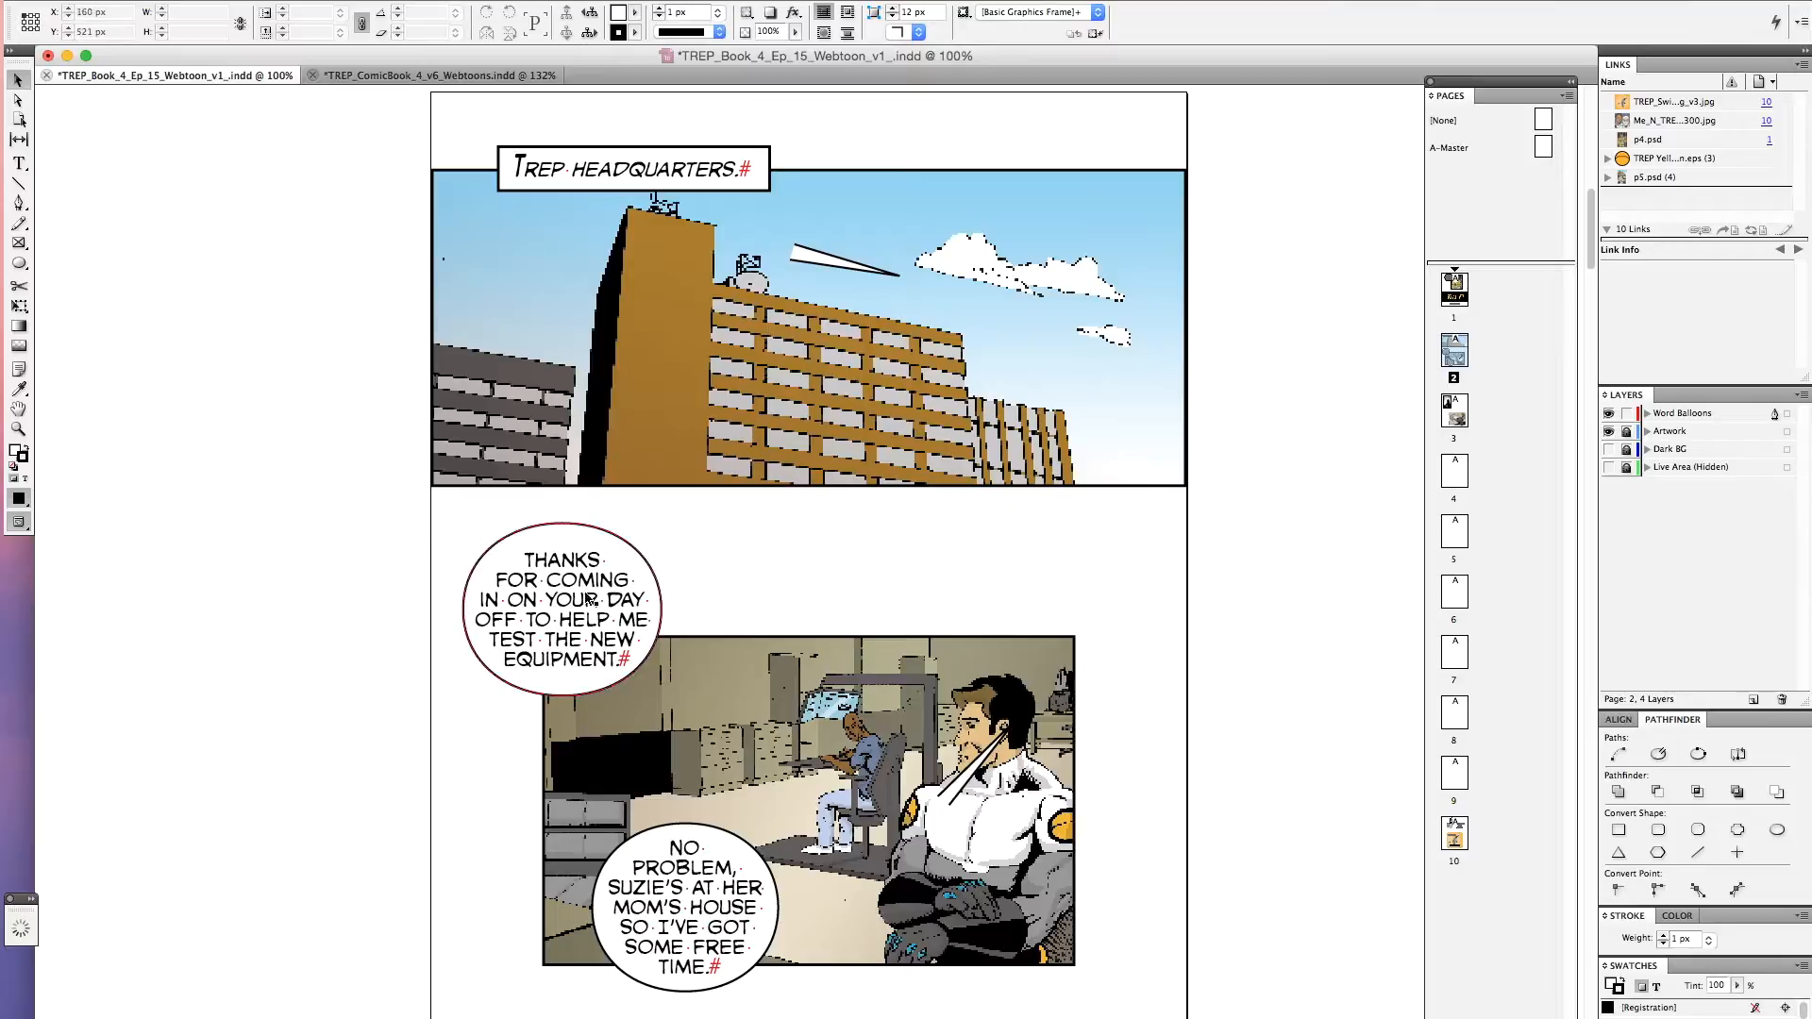
Lower the "No problem" balloon to about X 186, Y 815 px and move the tail from the sky to the "Thanks for coming" balloon's lower-right edge
mouse_move(715, 905)
left_mouse_down()
mouse_move(741, 932)
mouse_move(719, 920)
left_mouse_up()
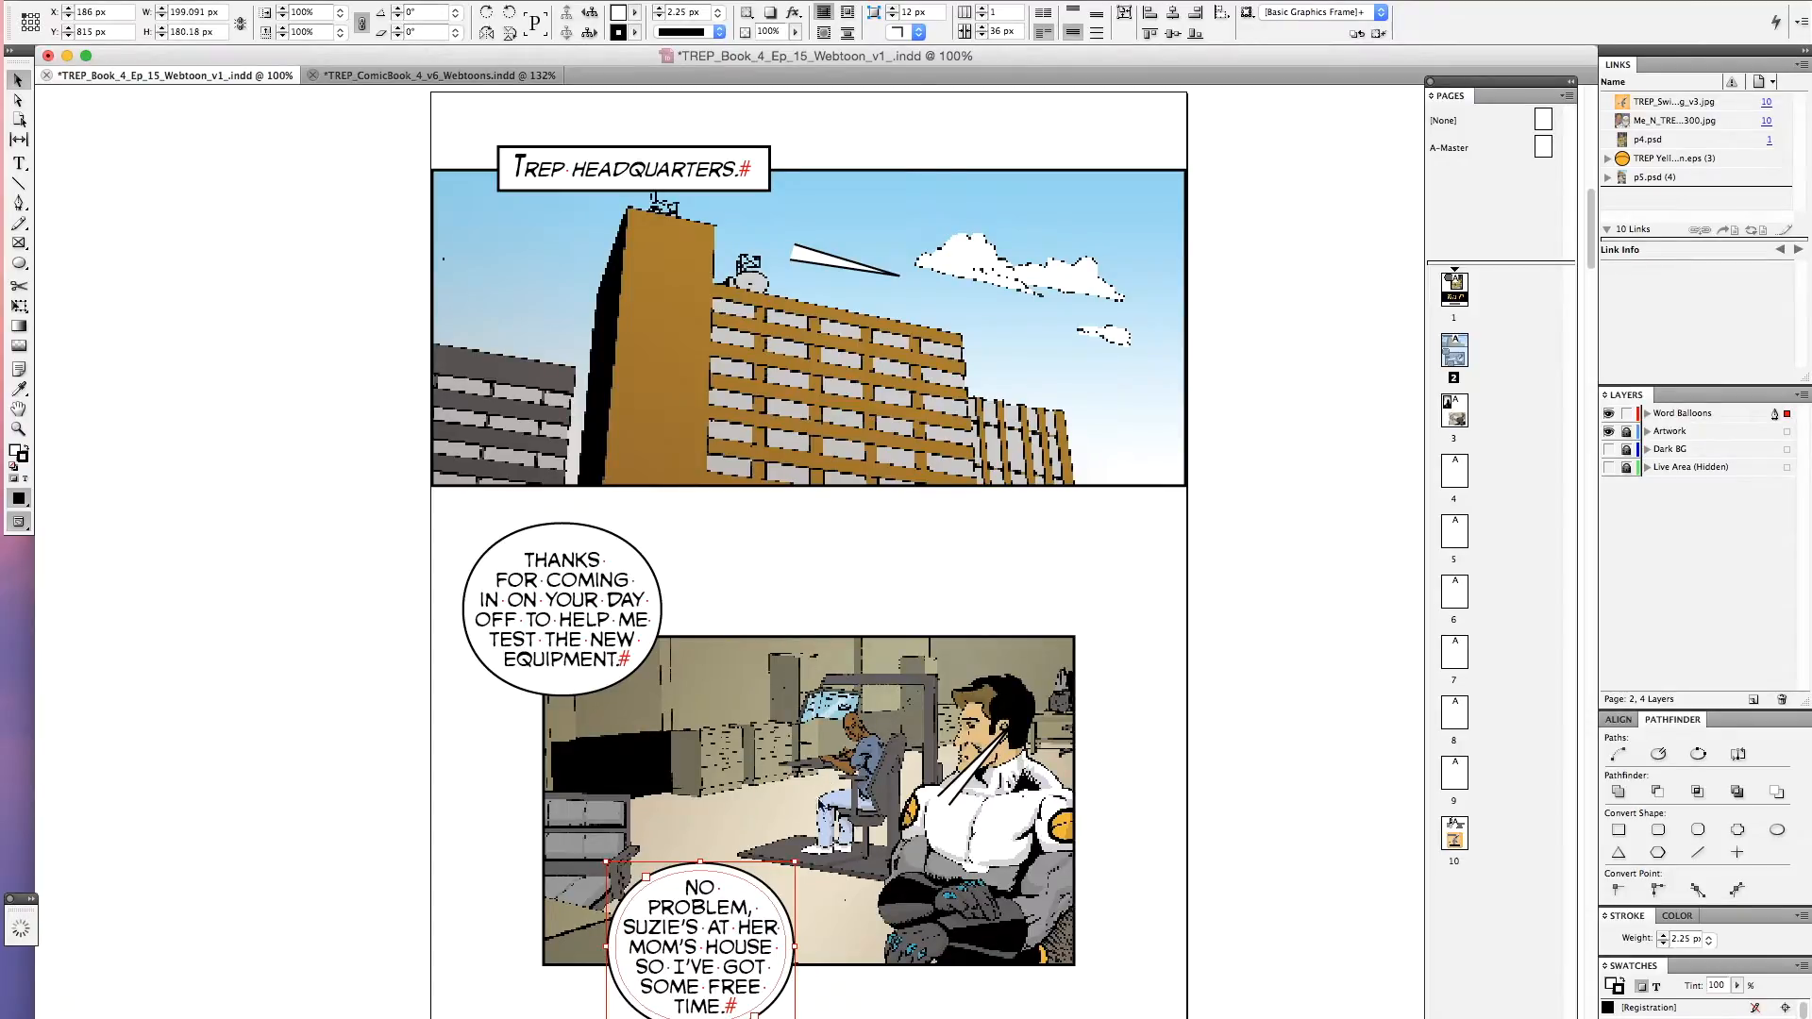
left_click(806, 594)
left_click_drag(810, 260, 677, 667)
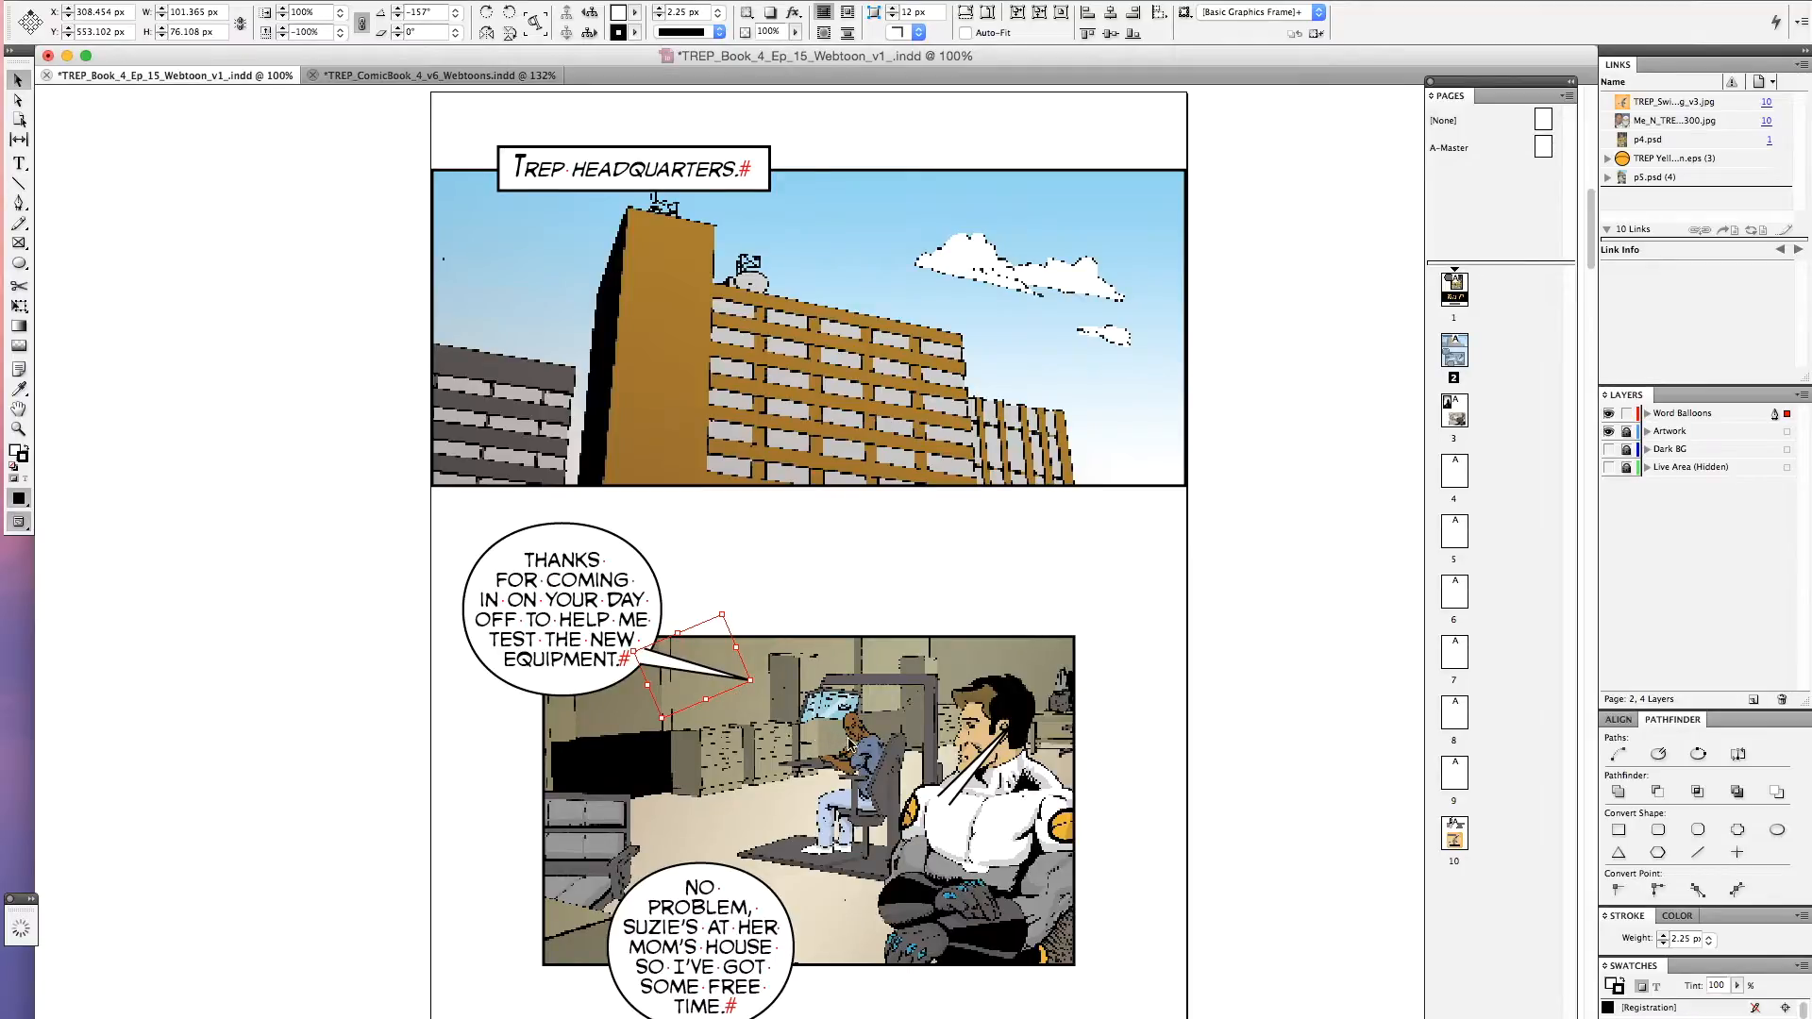
Rotate the "Thanks for coming" tail to about -168.5° so it points down toward the seated man, keeping its base on the balloon's edge
left_click_drag(437, 518, 872, 801)
scroll(890, 516, "right", 3)
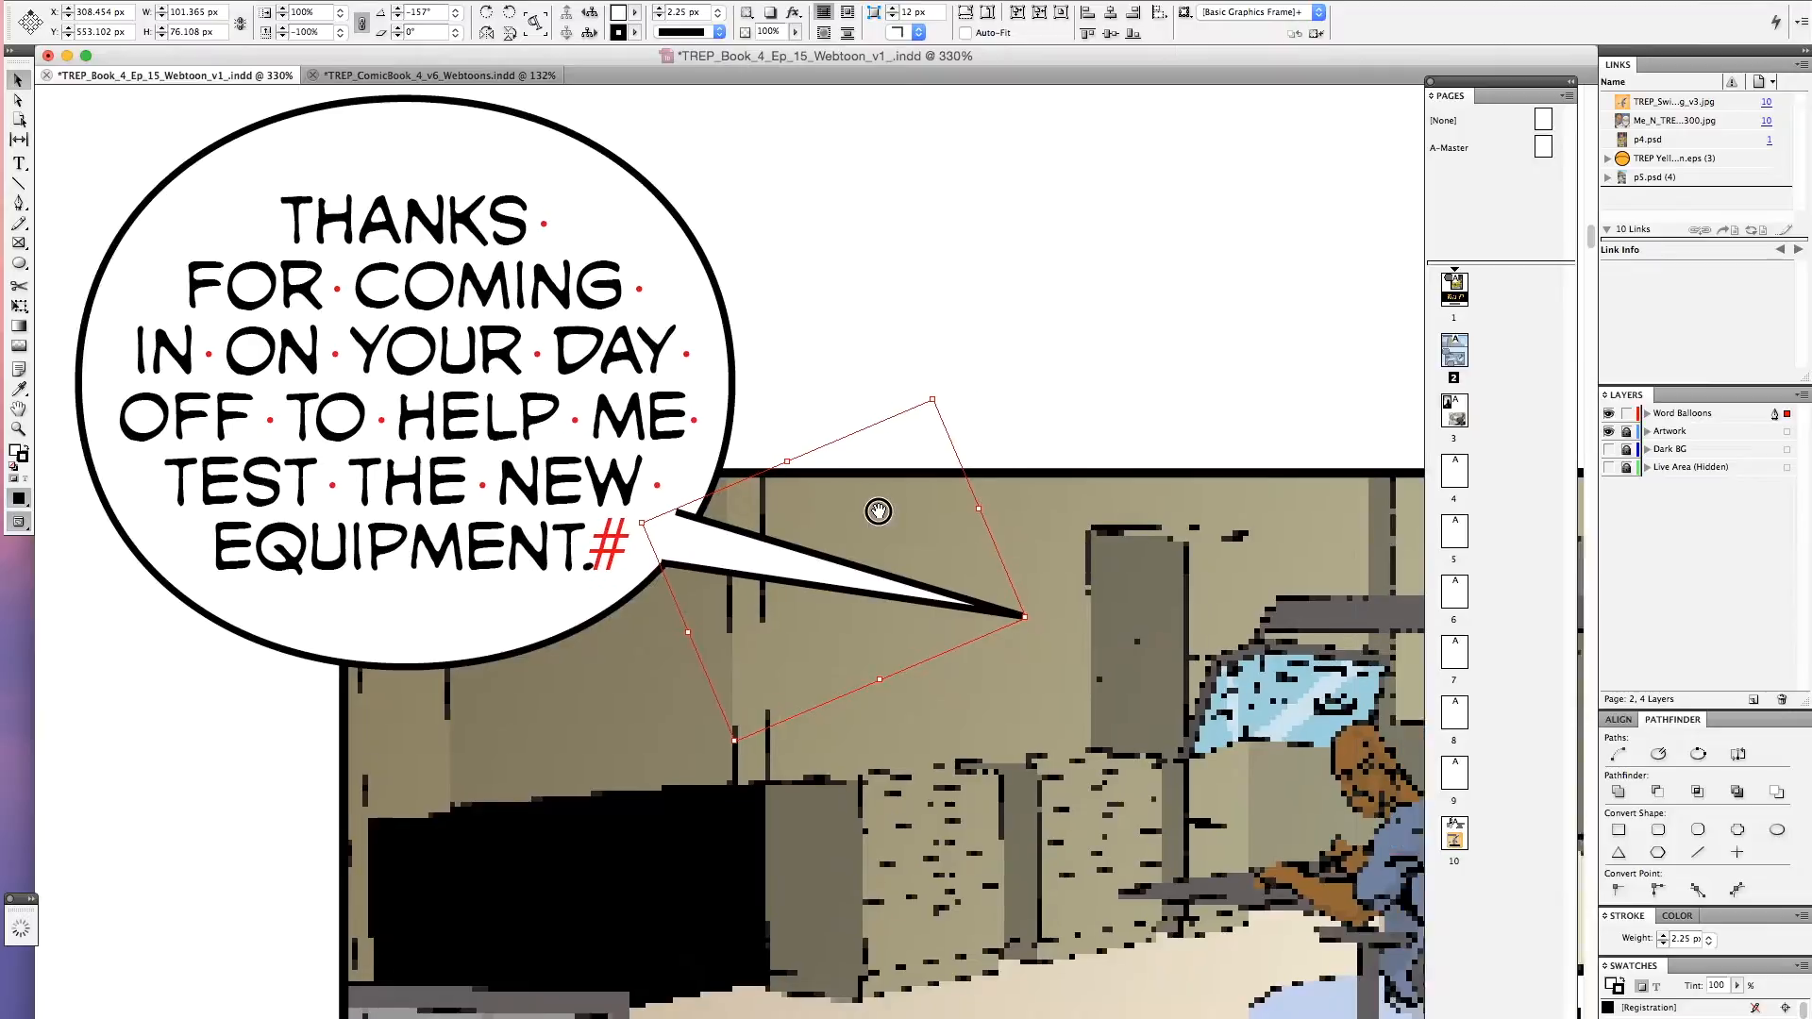
left_click_drag(434, 0, 667, 245)
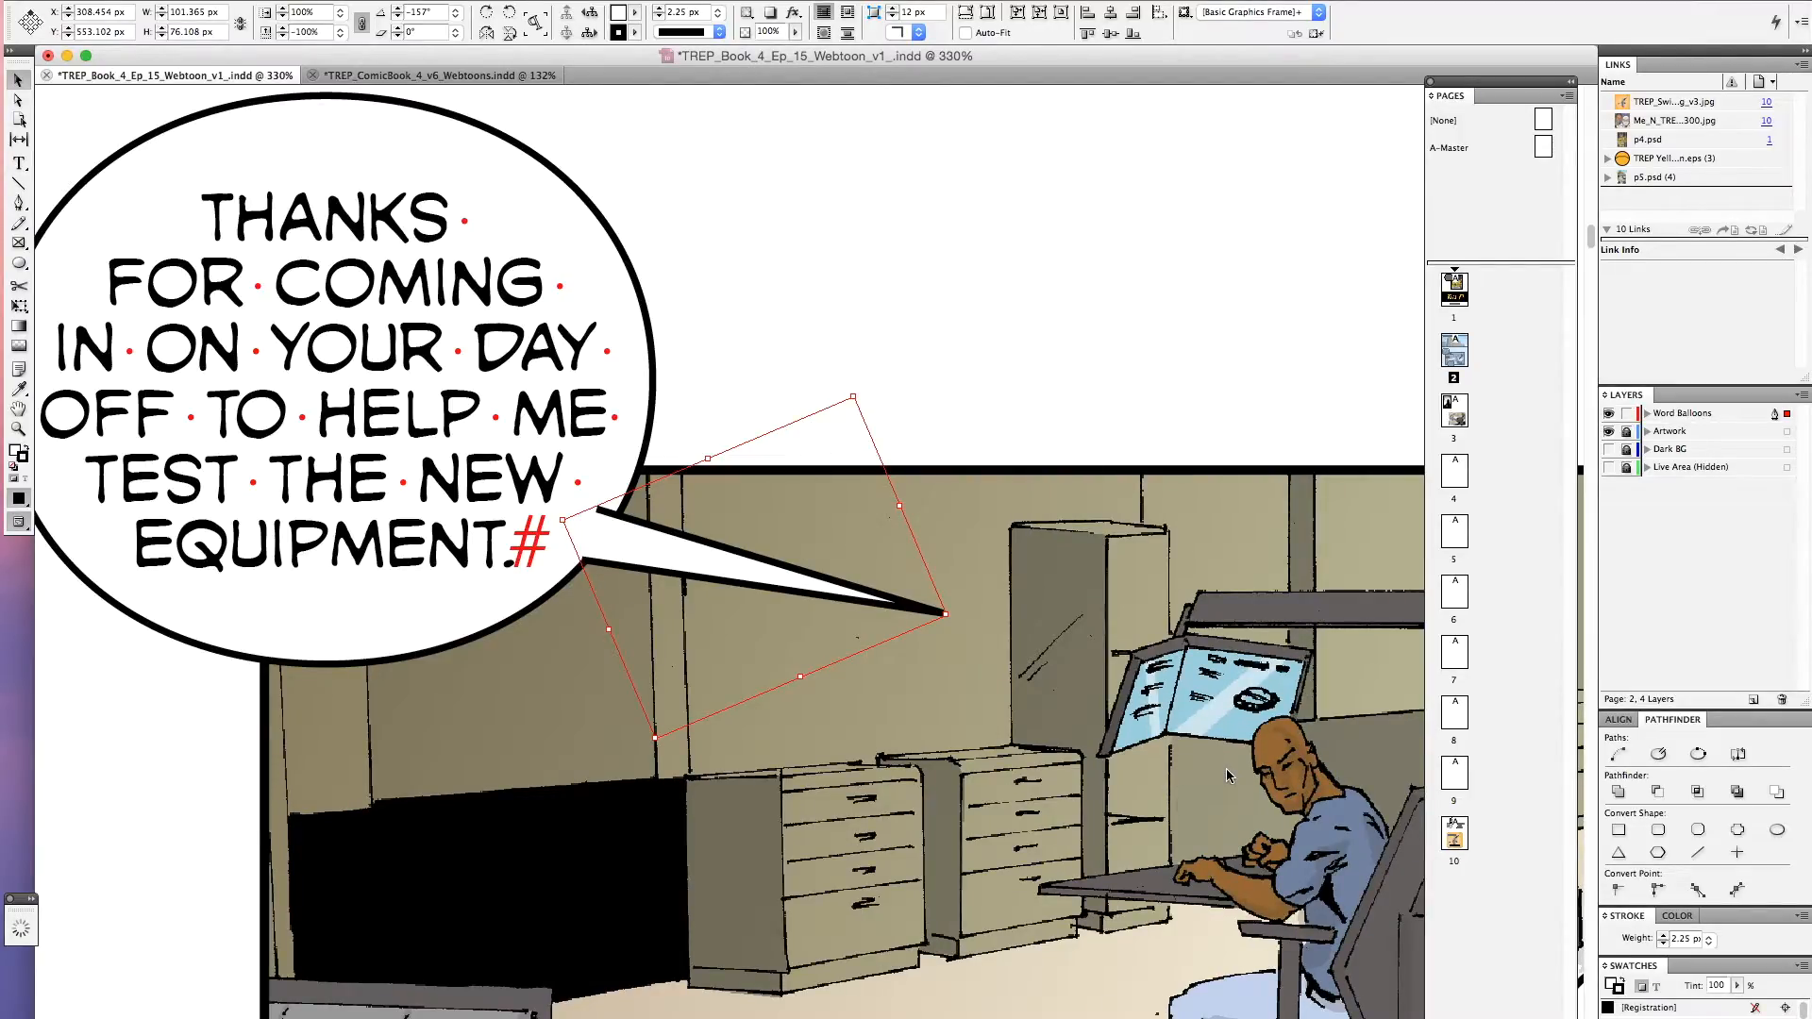
left_click(18, 99)
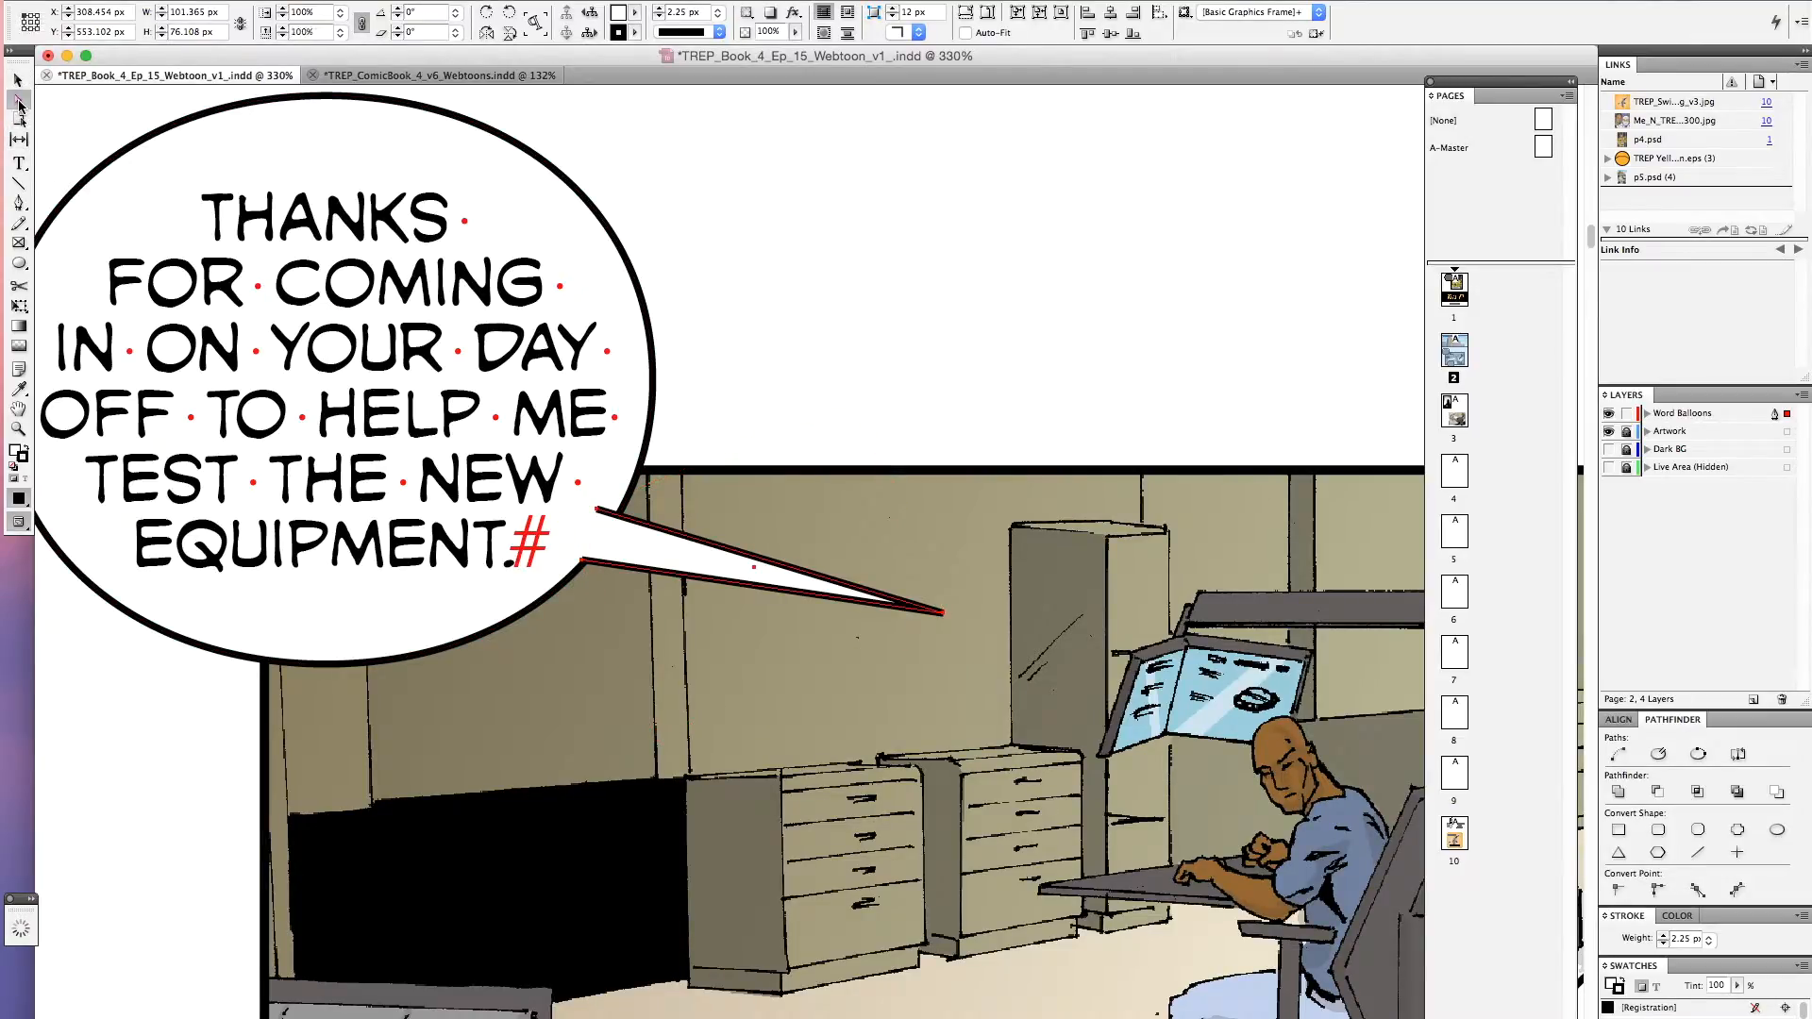
left_click(20, 80)
left_click_drag(956, 614, 944, 654)
left_click_drag(700, 547, 688, 581)
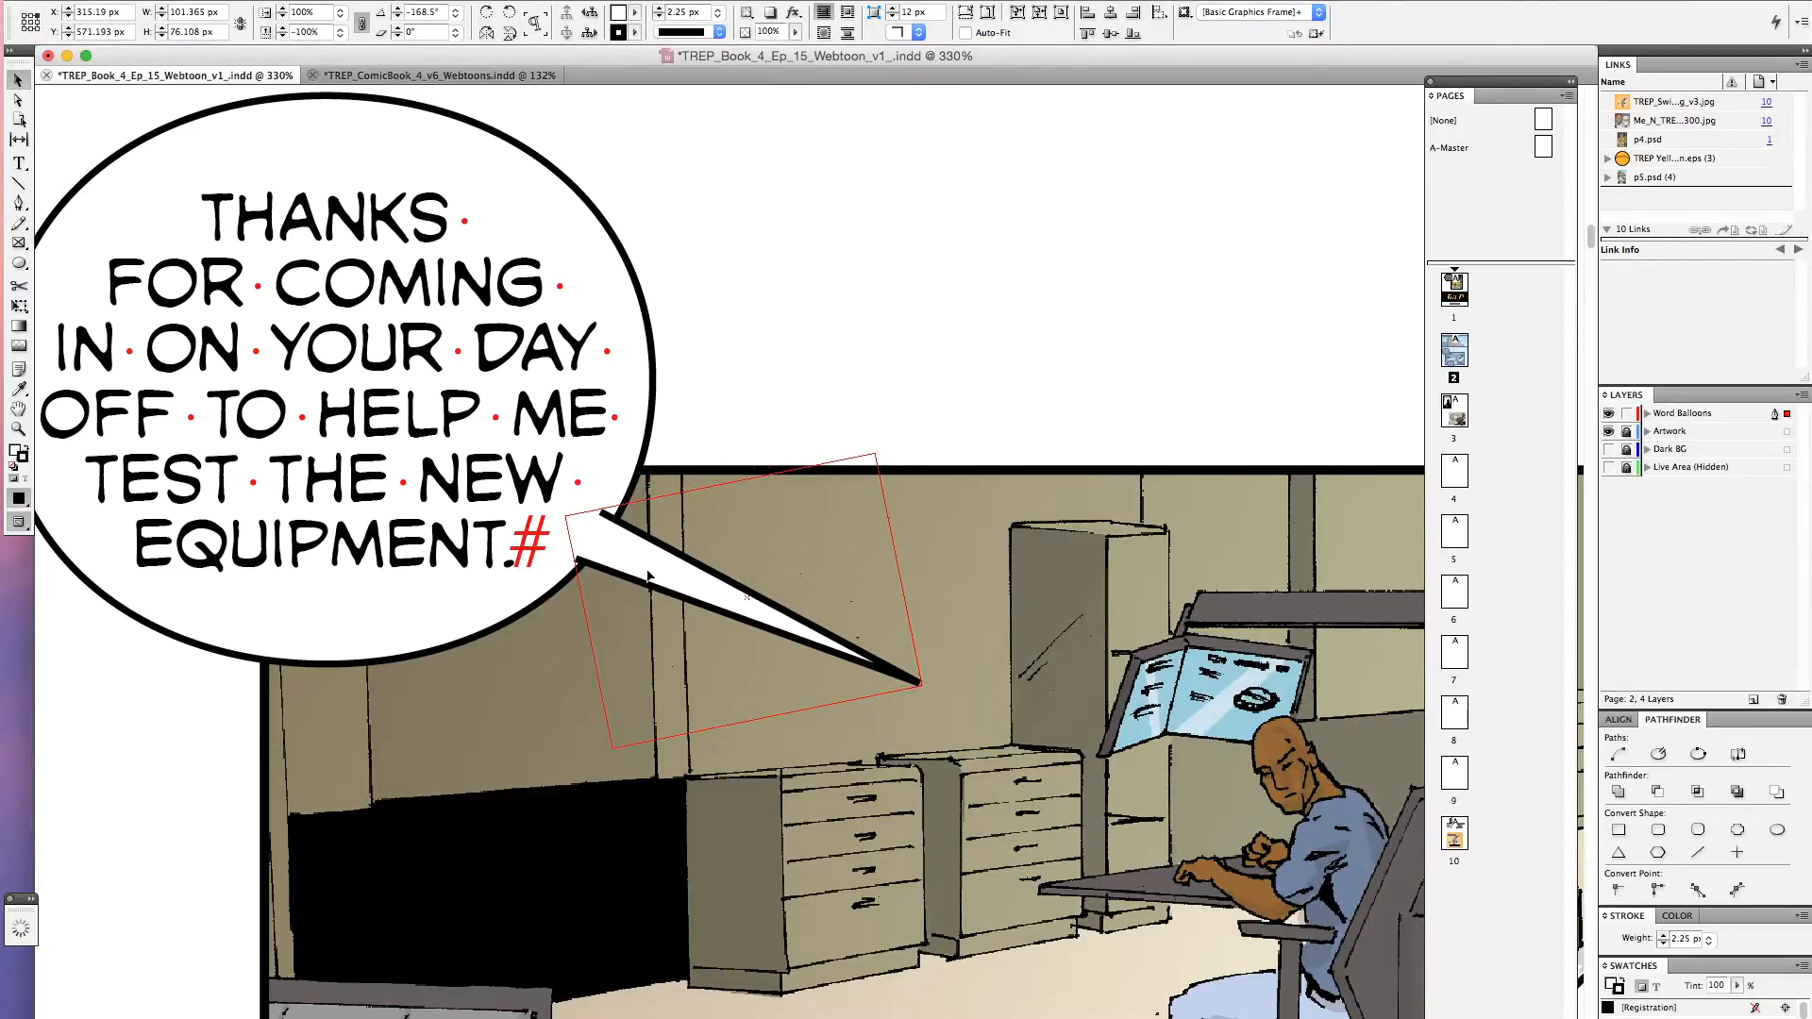
Reshape the "Thanks for coming" tail by shifting its upper base point slightly outward and pulling its tip in to shorten it
left_click(18, 99)
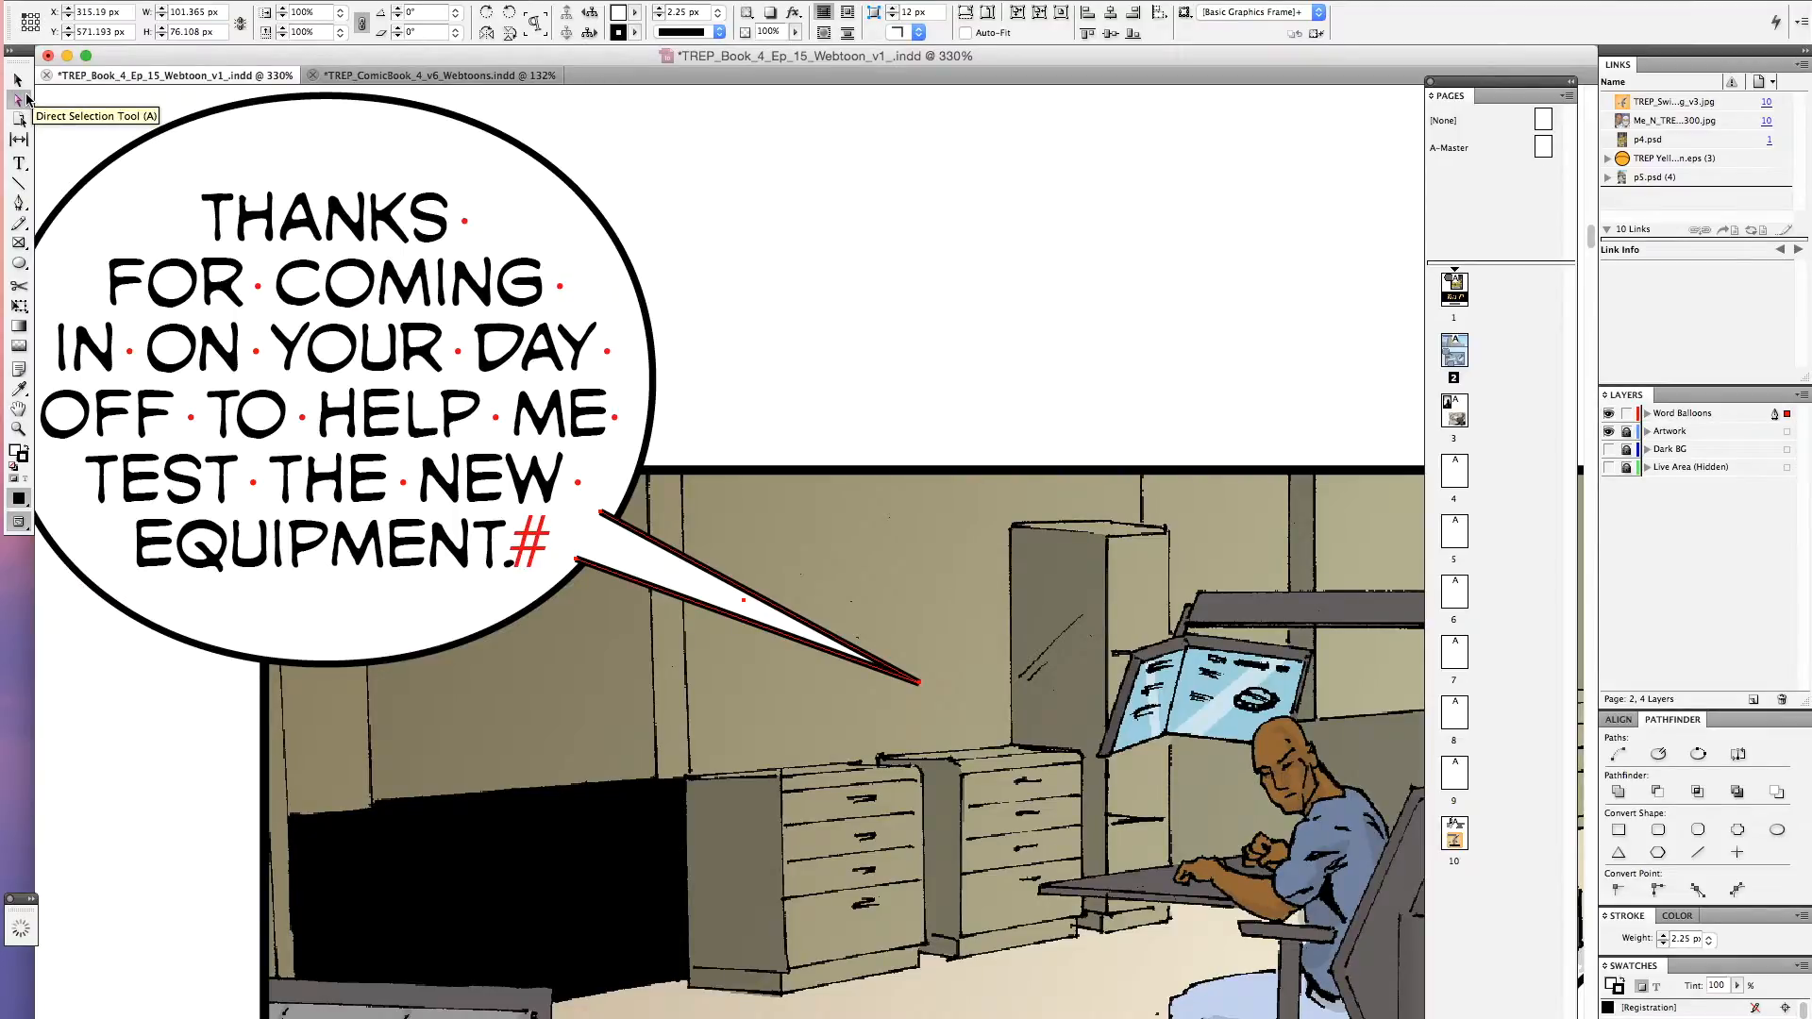
left_click(691, 450)
left_click(528, 507)
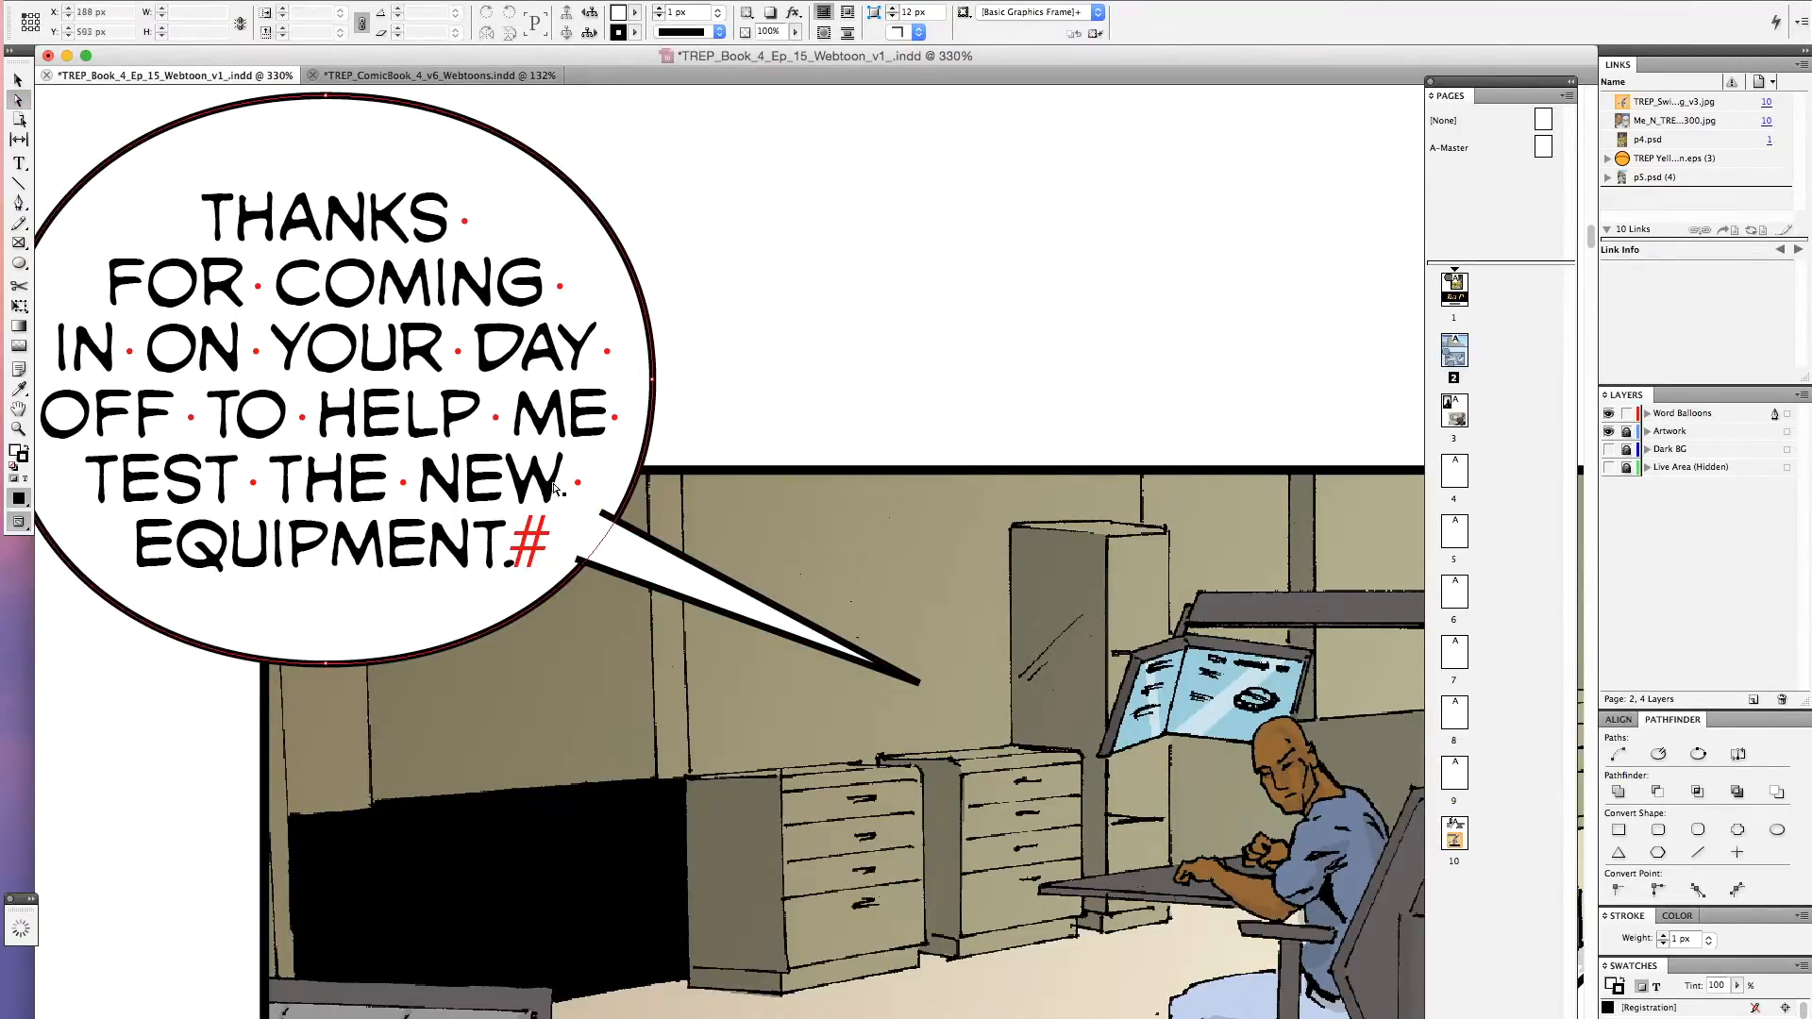
left_click(602, 518)
left_click_drag(601, 514, 612, 520)
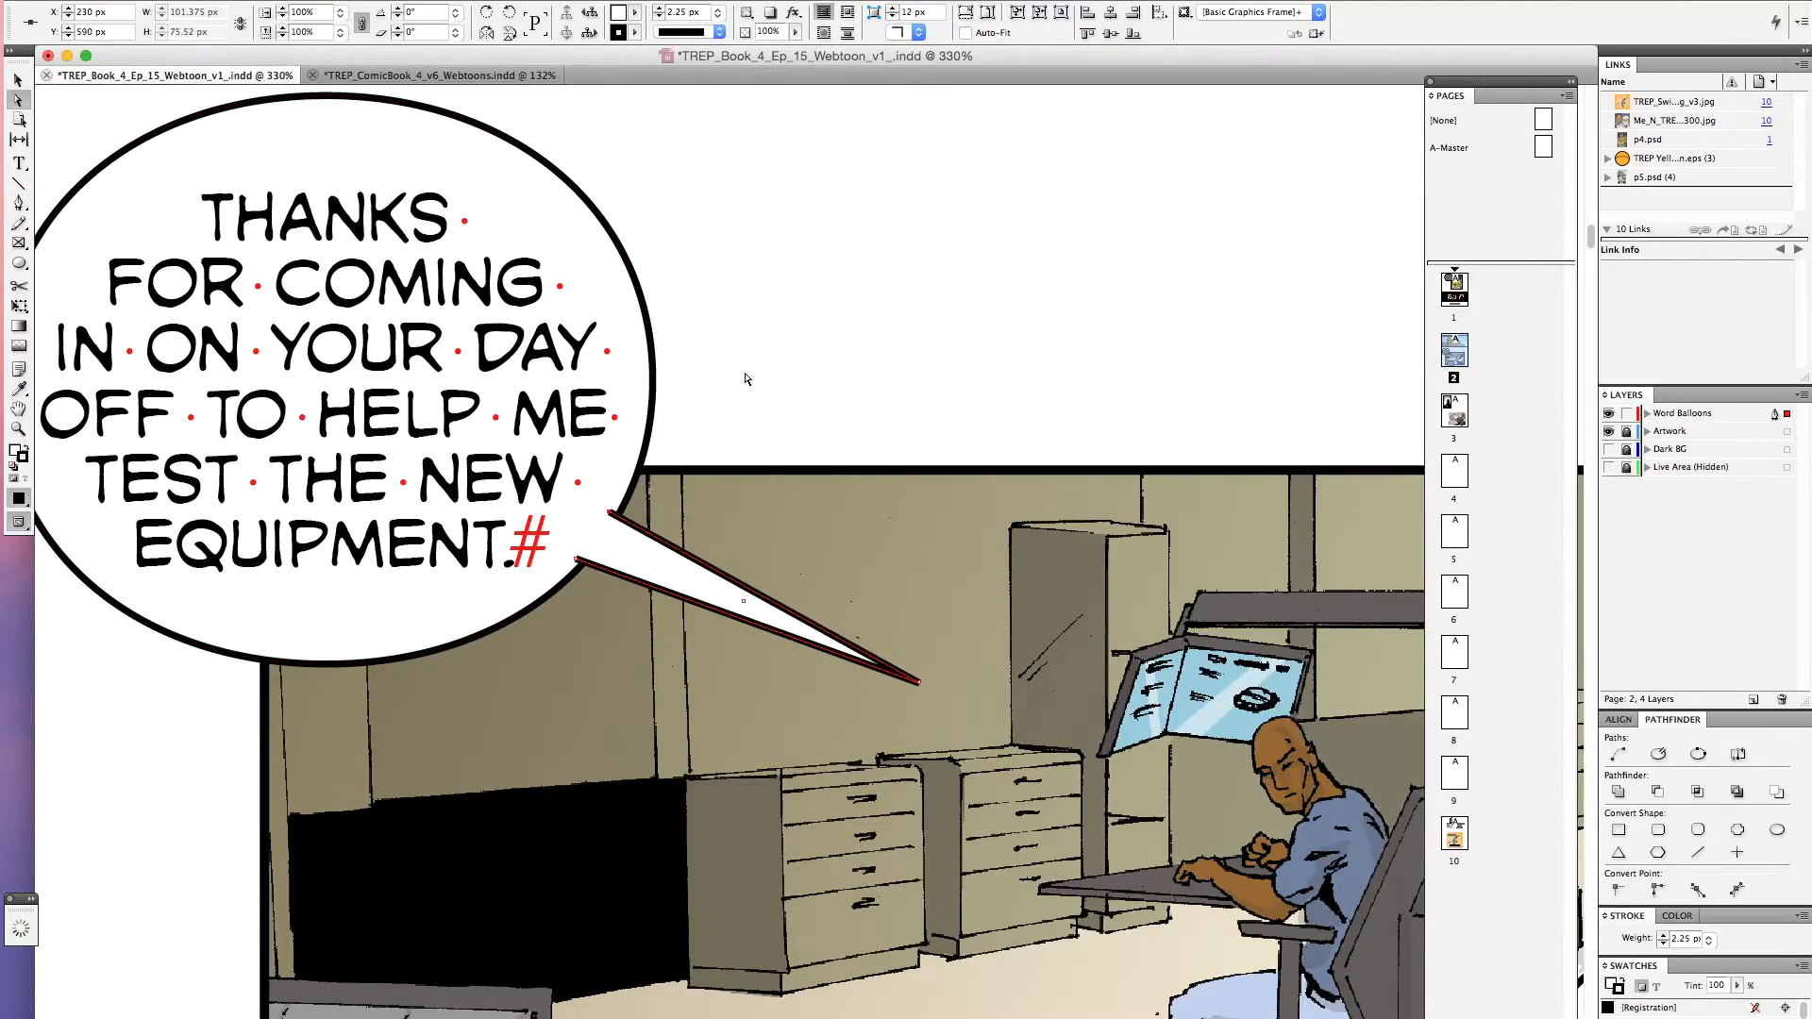
left_click(871, 672)
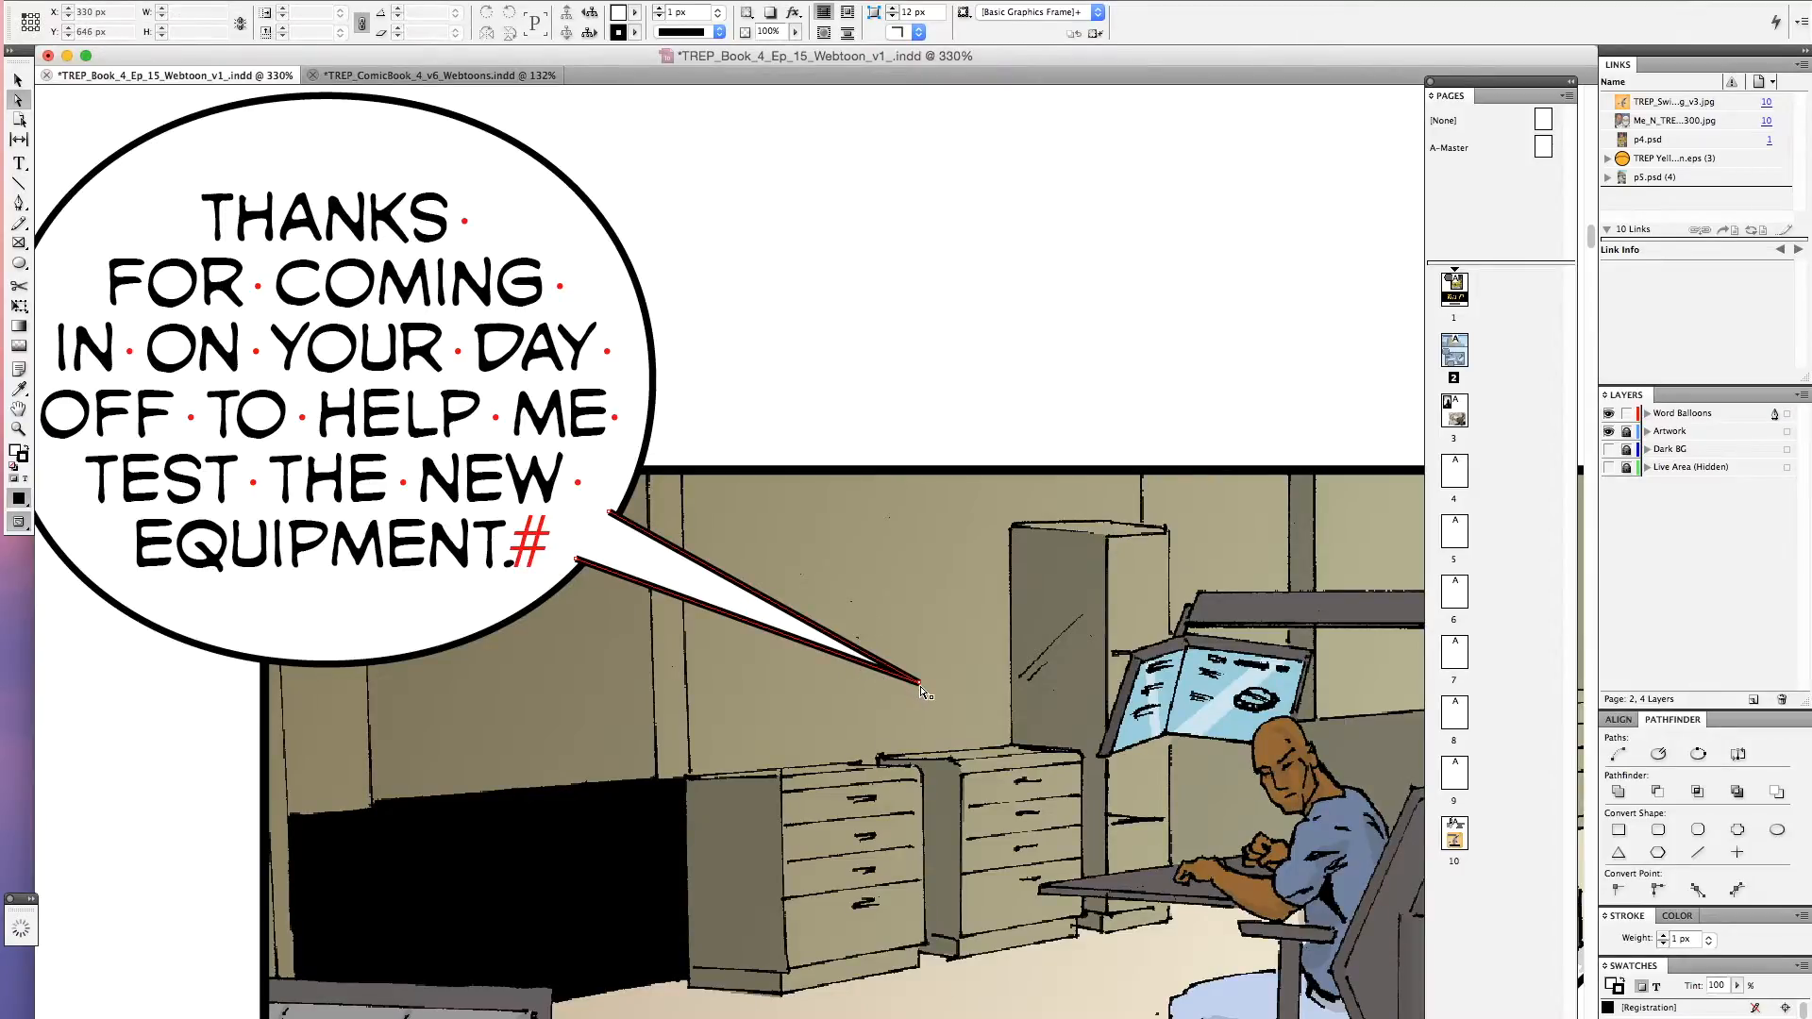
left_click_drag(923, 692, 892, 667)
left_click(849, 384)
Align the tail's upper base point more closely with the "Thanks for coming" balloon's outline and check the join at actual size
left_click(613, 483)
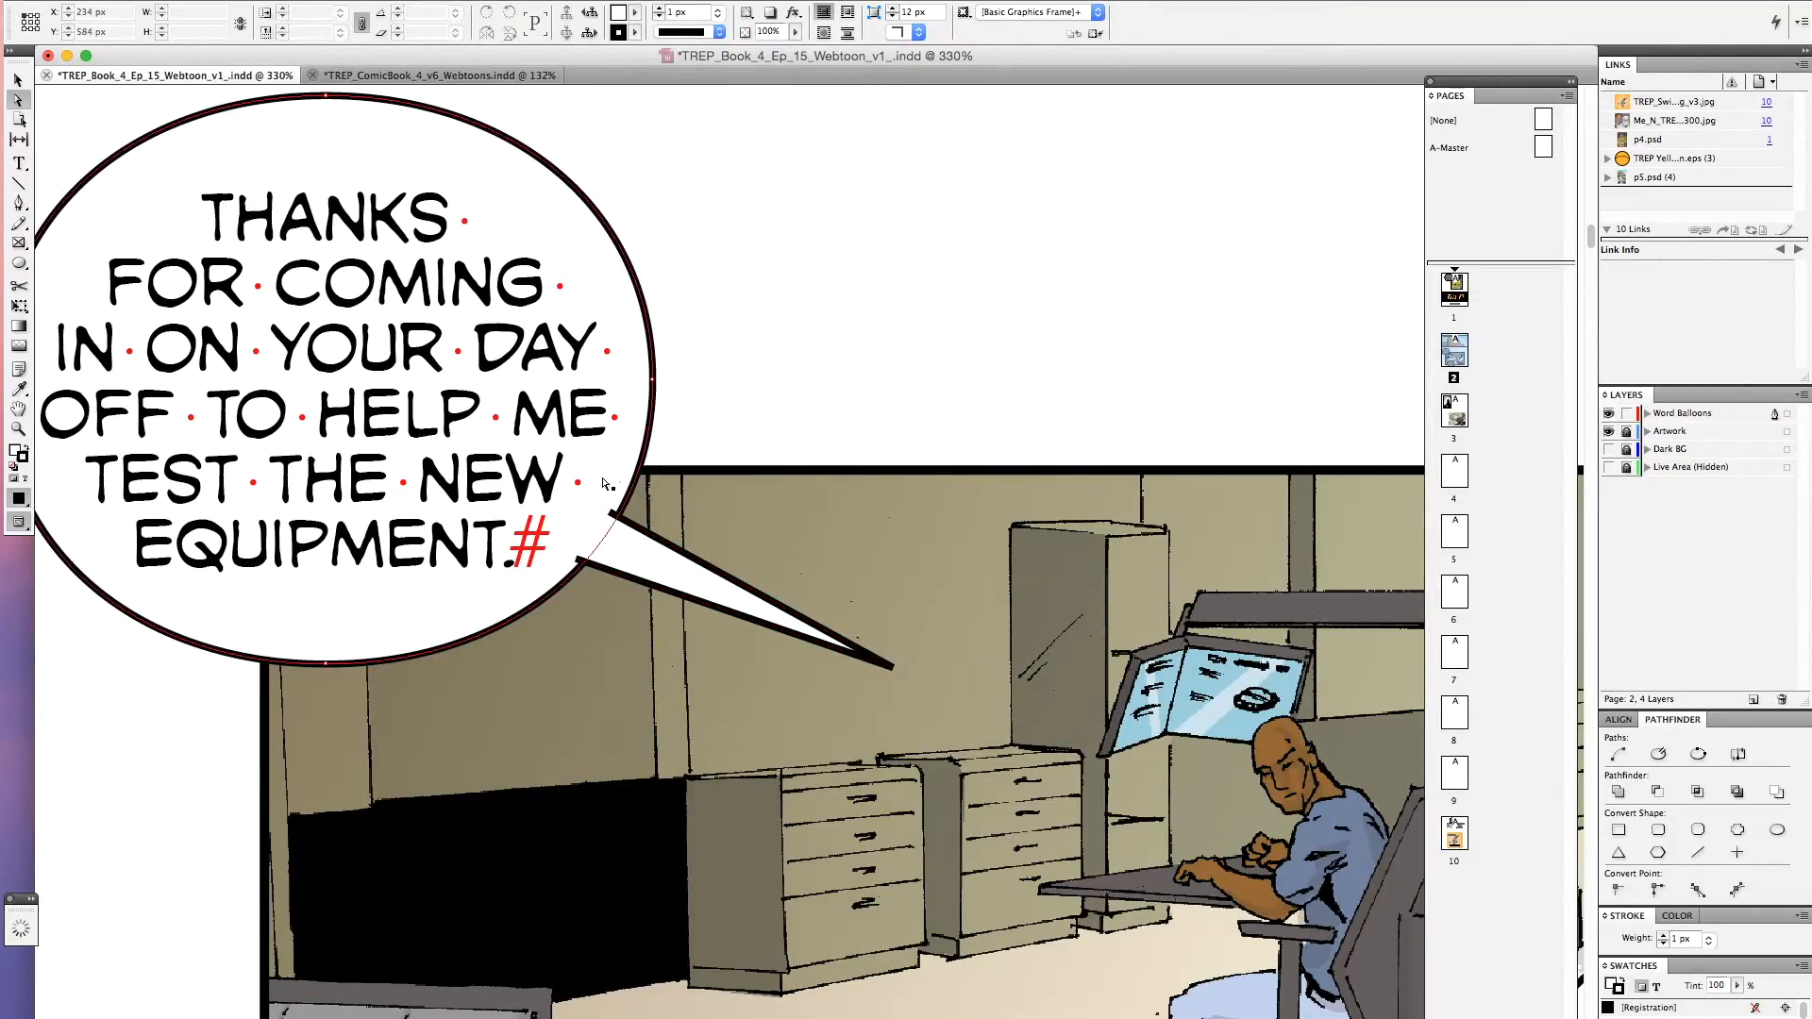
left_click_drag(525, 489, 715, 637)
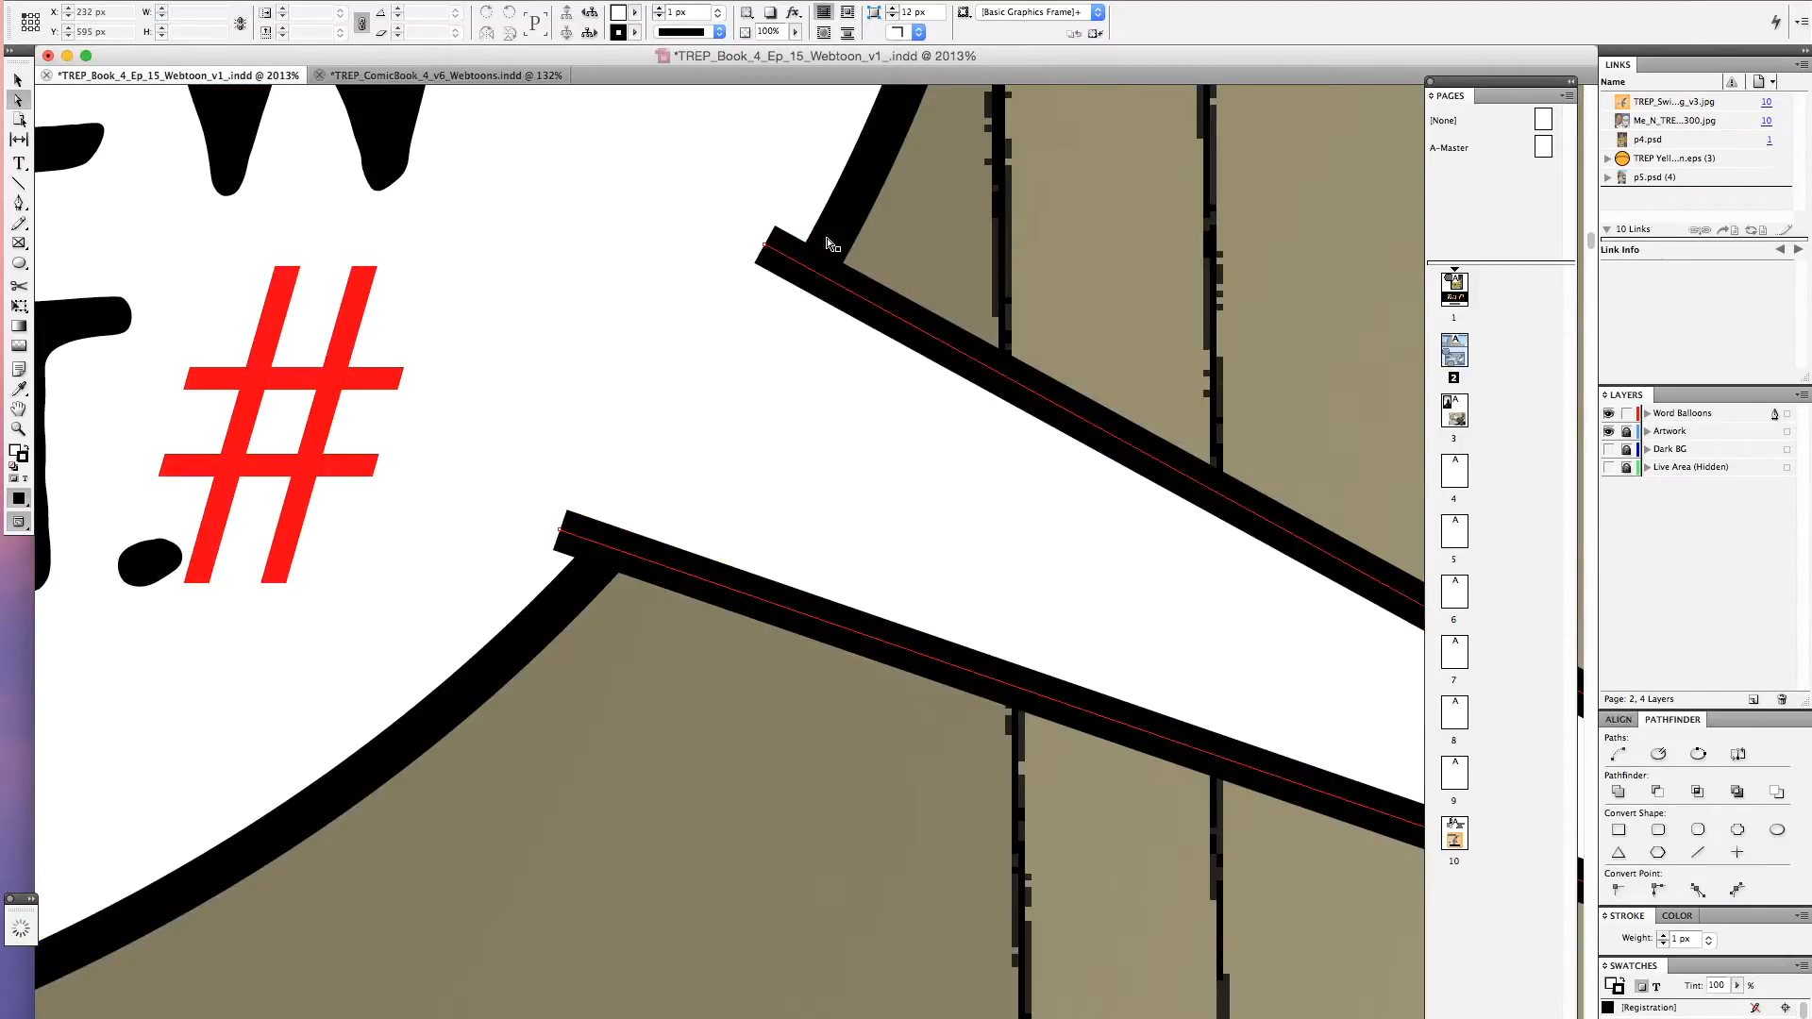
left_click(767, 253)
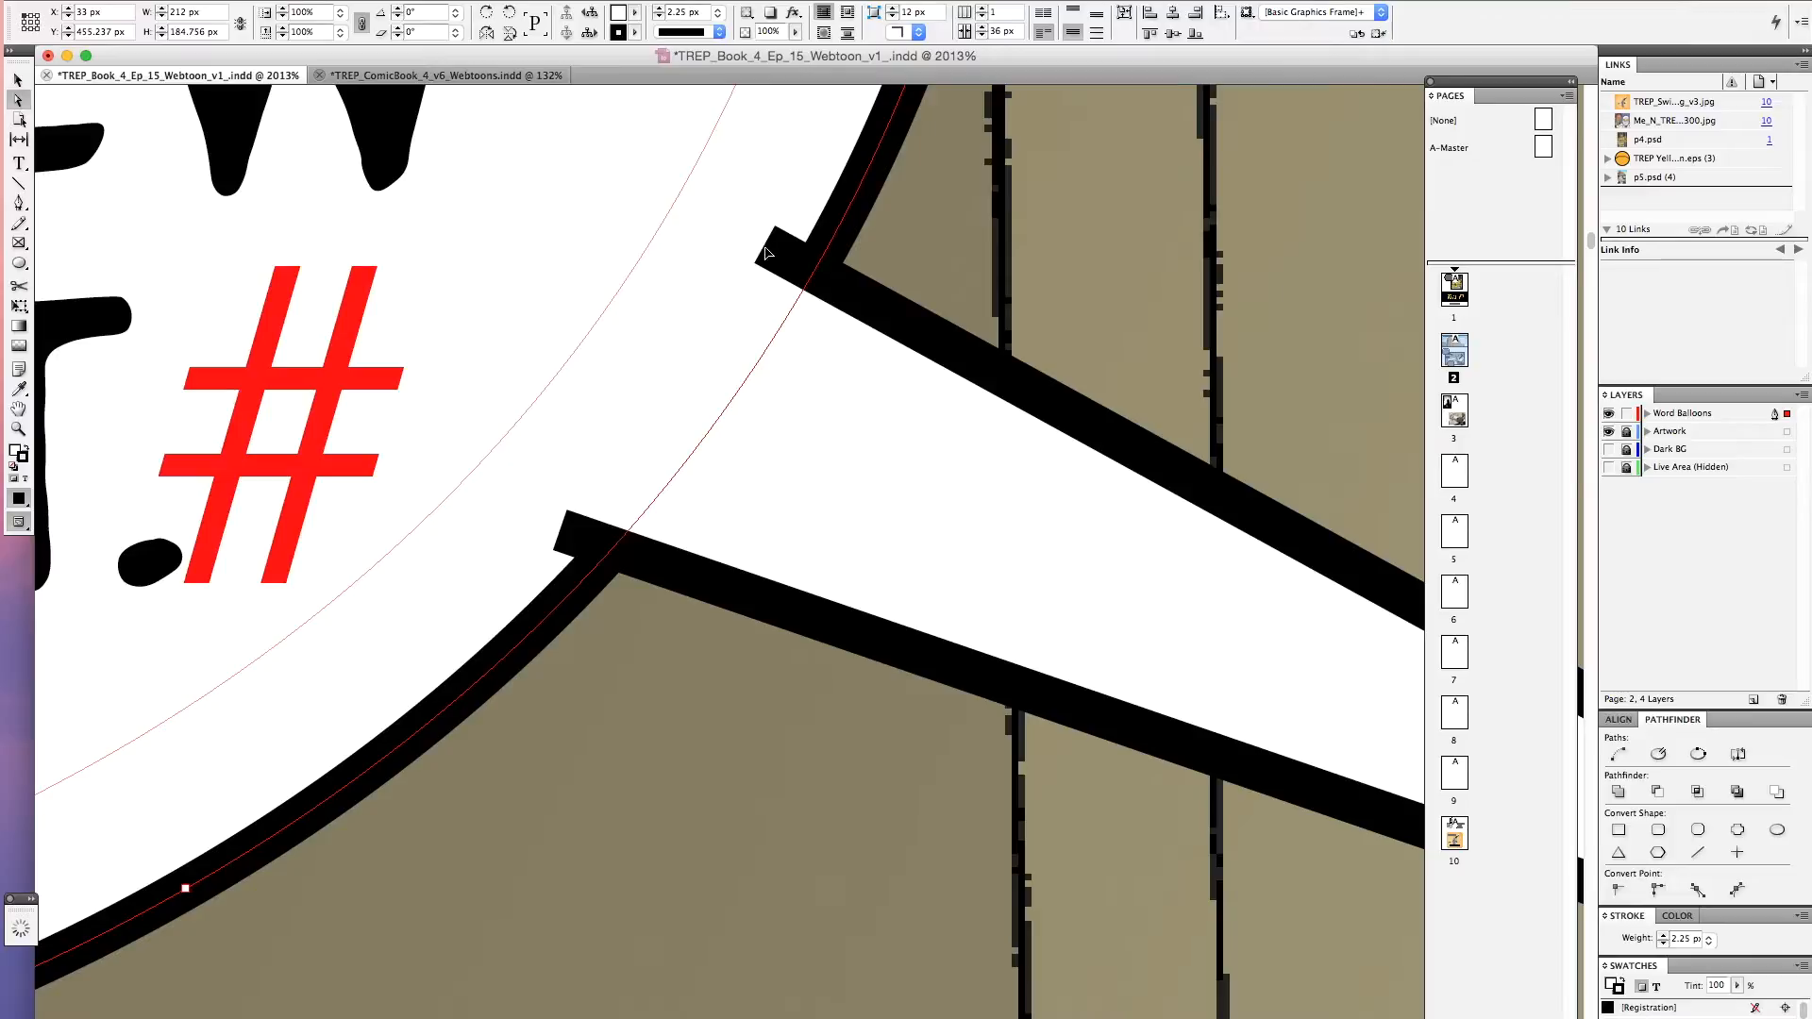
left_click(926, 243)
left_click_drag(765, 246, 790, 266)
left_click(933, 242)
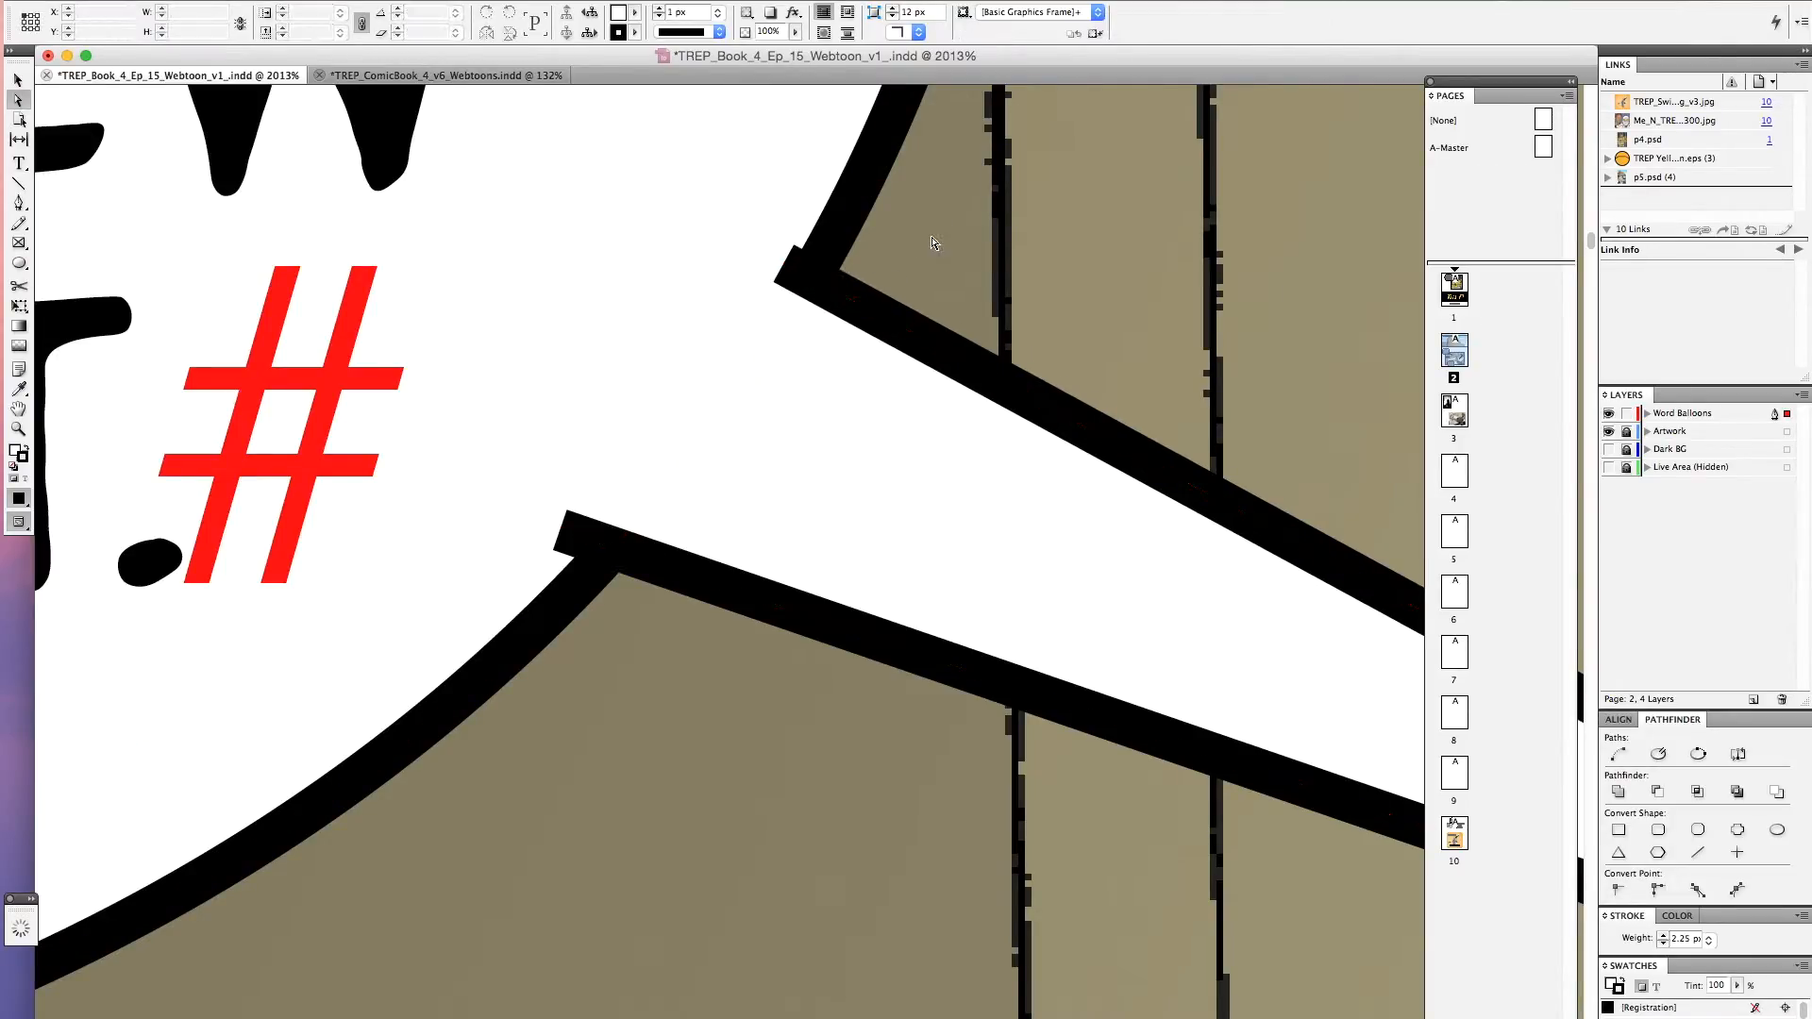
left_click(805, 287)
key("super+1")
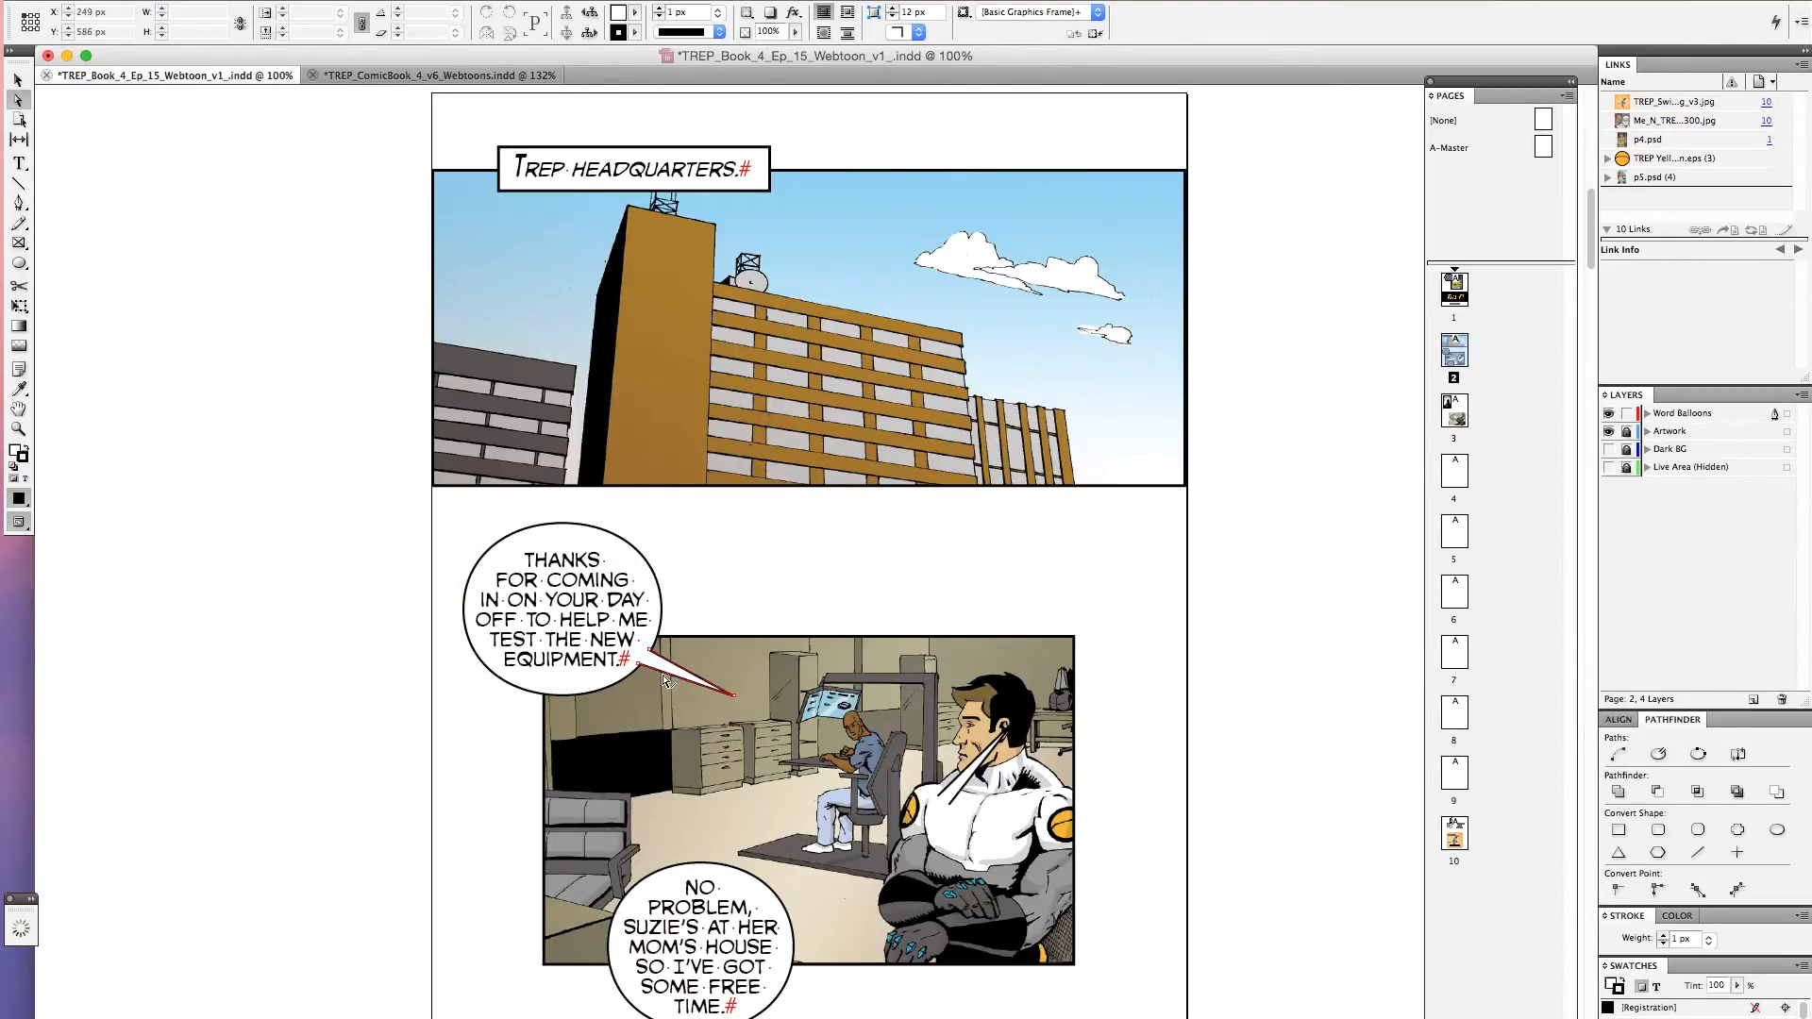
left_click_drag(433, 502, 821, 781)
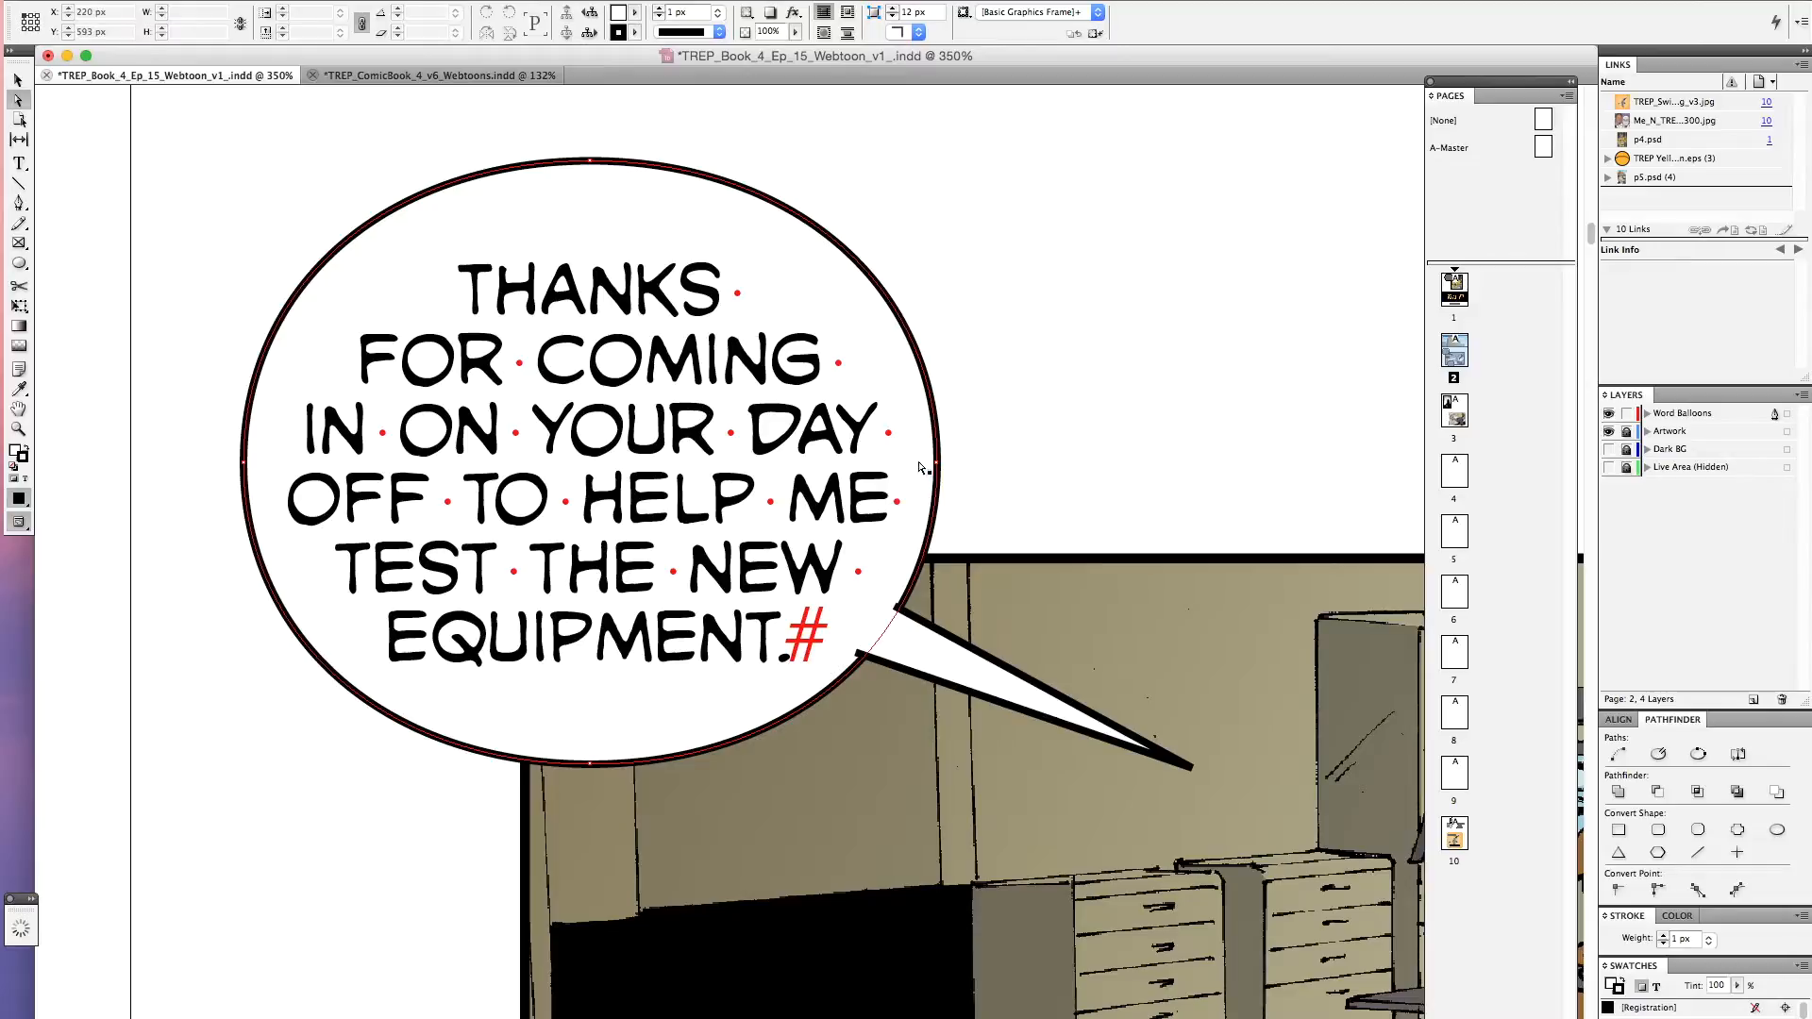
key("super+1")
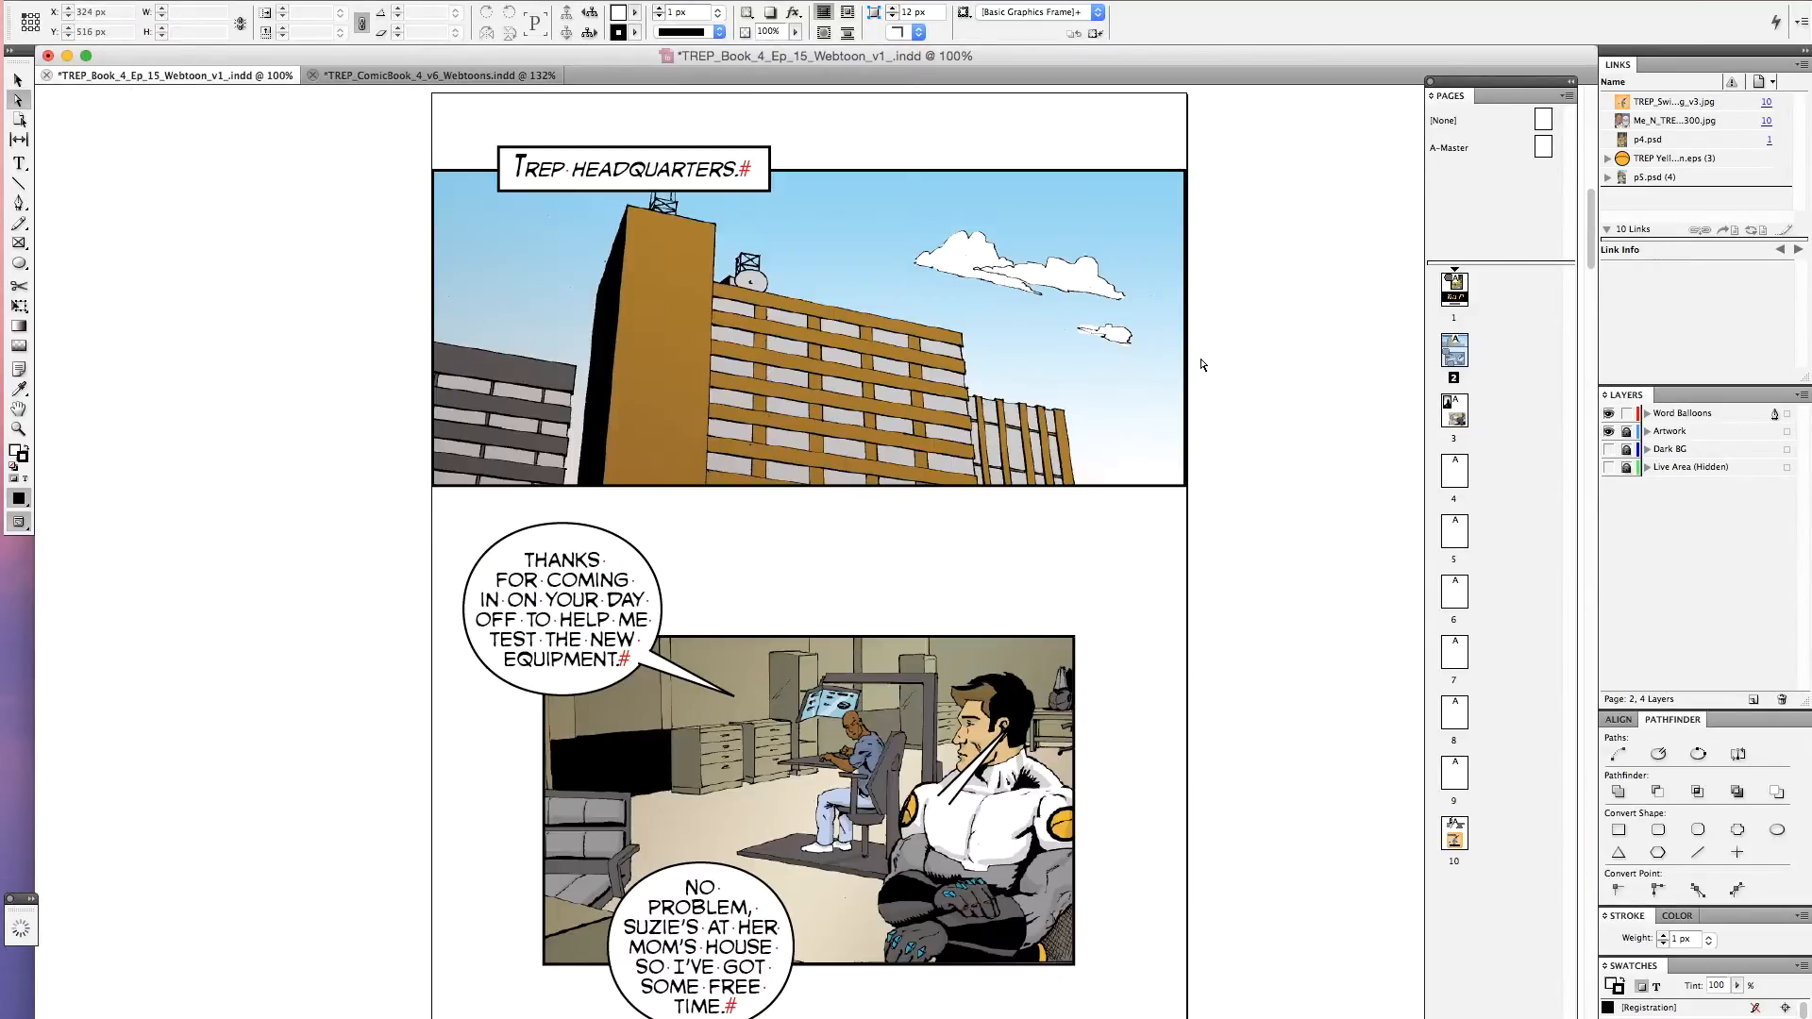
left_click(19, 83)
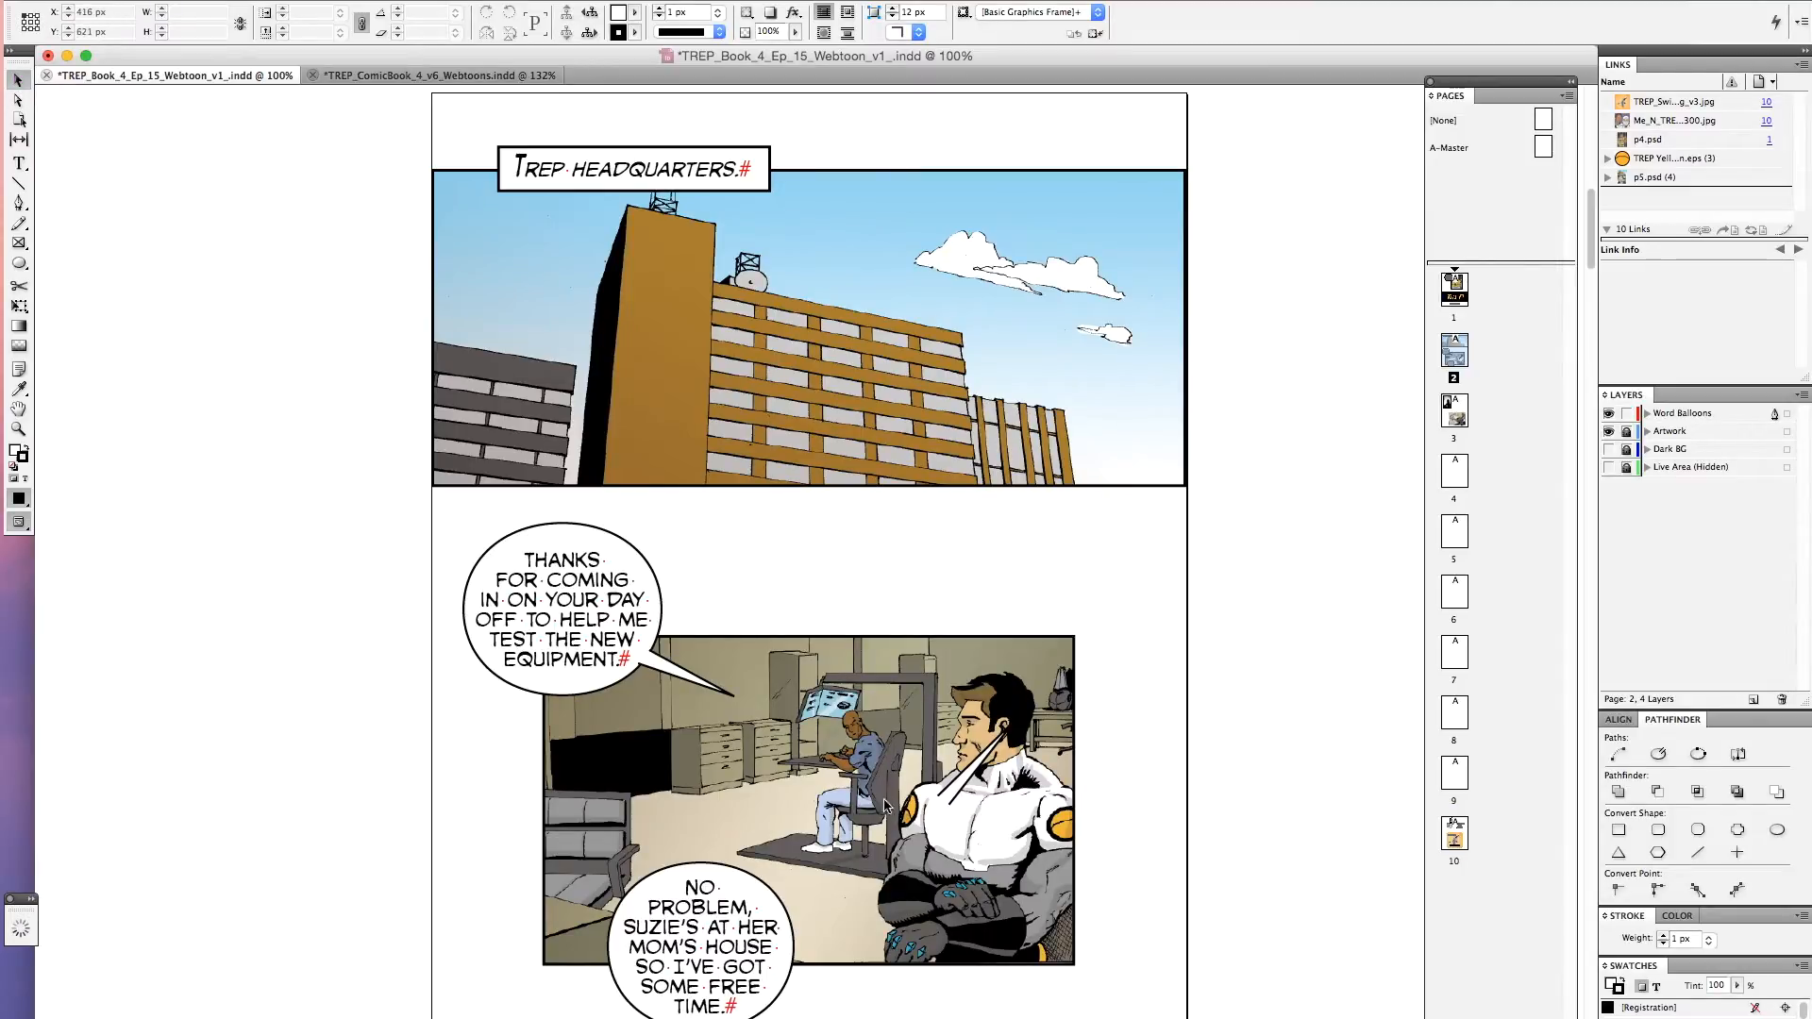
Move the loose tail from the standing hero to the "No problem" balloon's upper-right edge, at about X 339, Y 805 px
left_click_drag(958, 800, 807, 909)
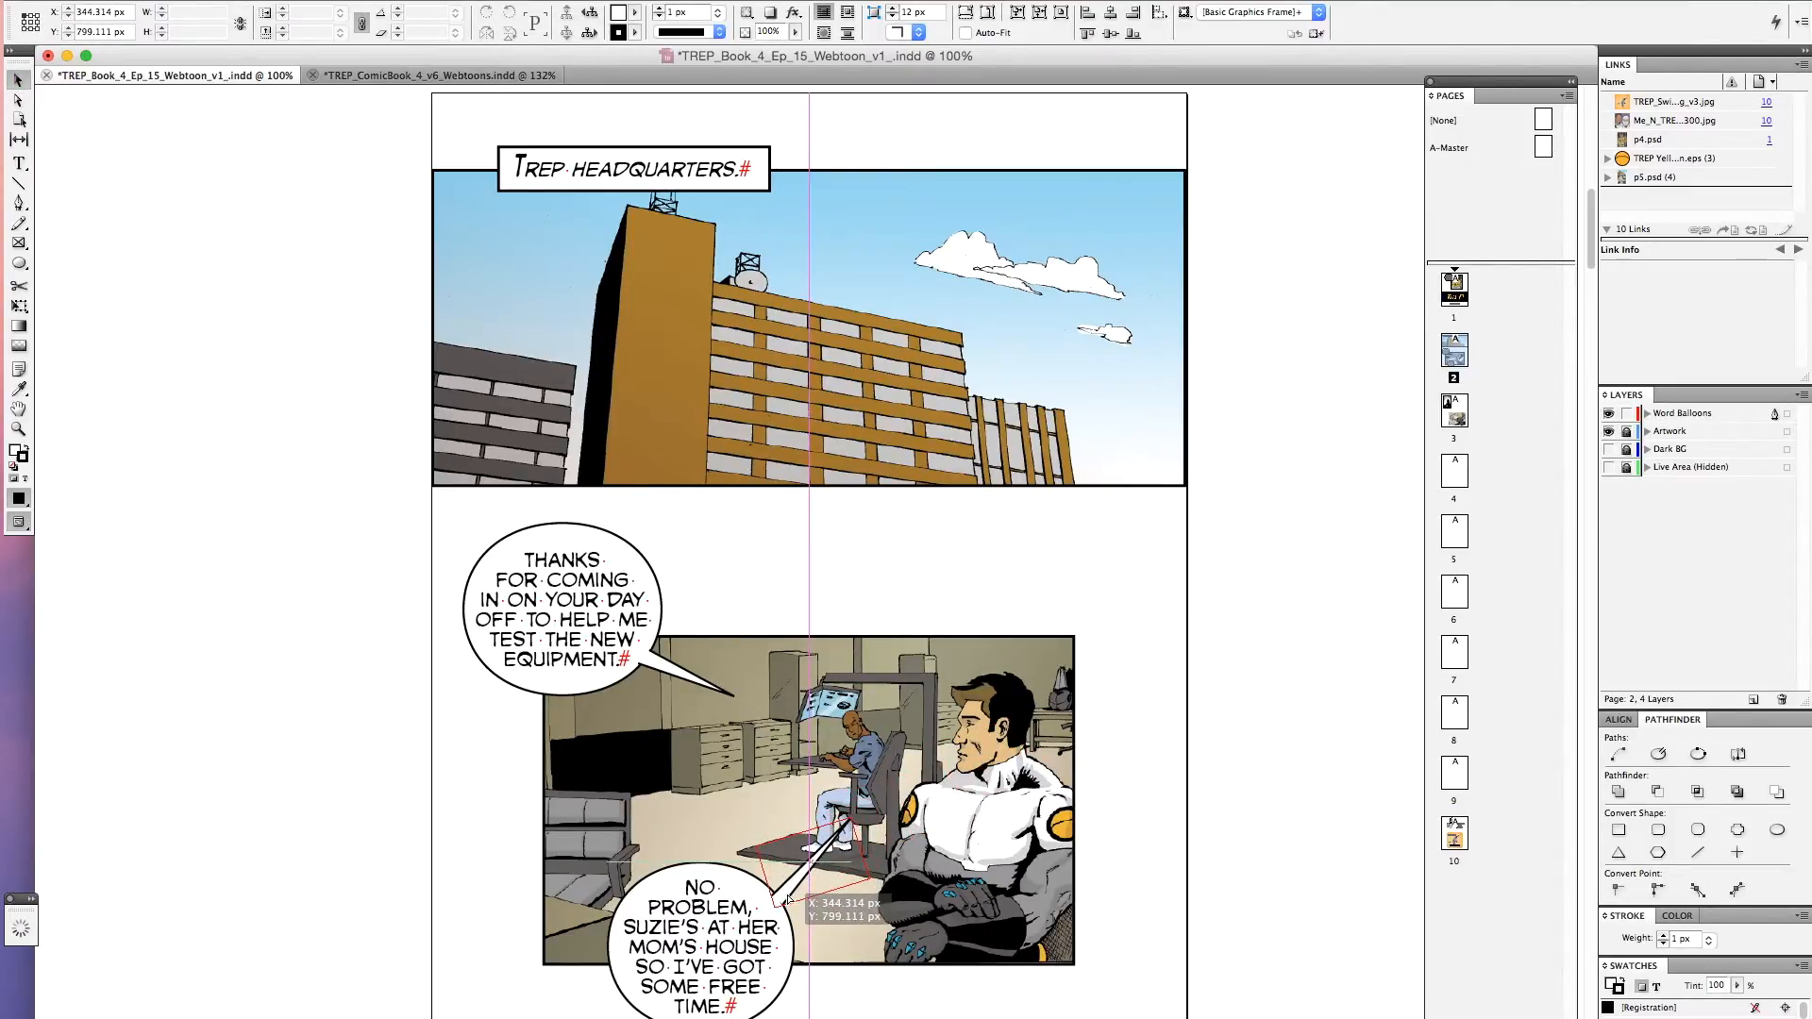
left_click_drag(623, 767, 958, 1000)
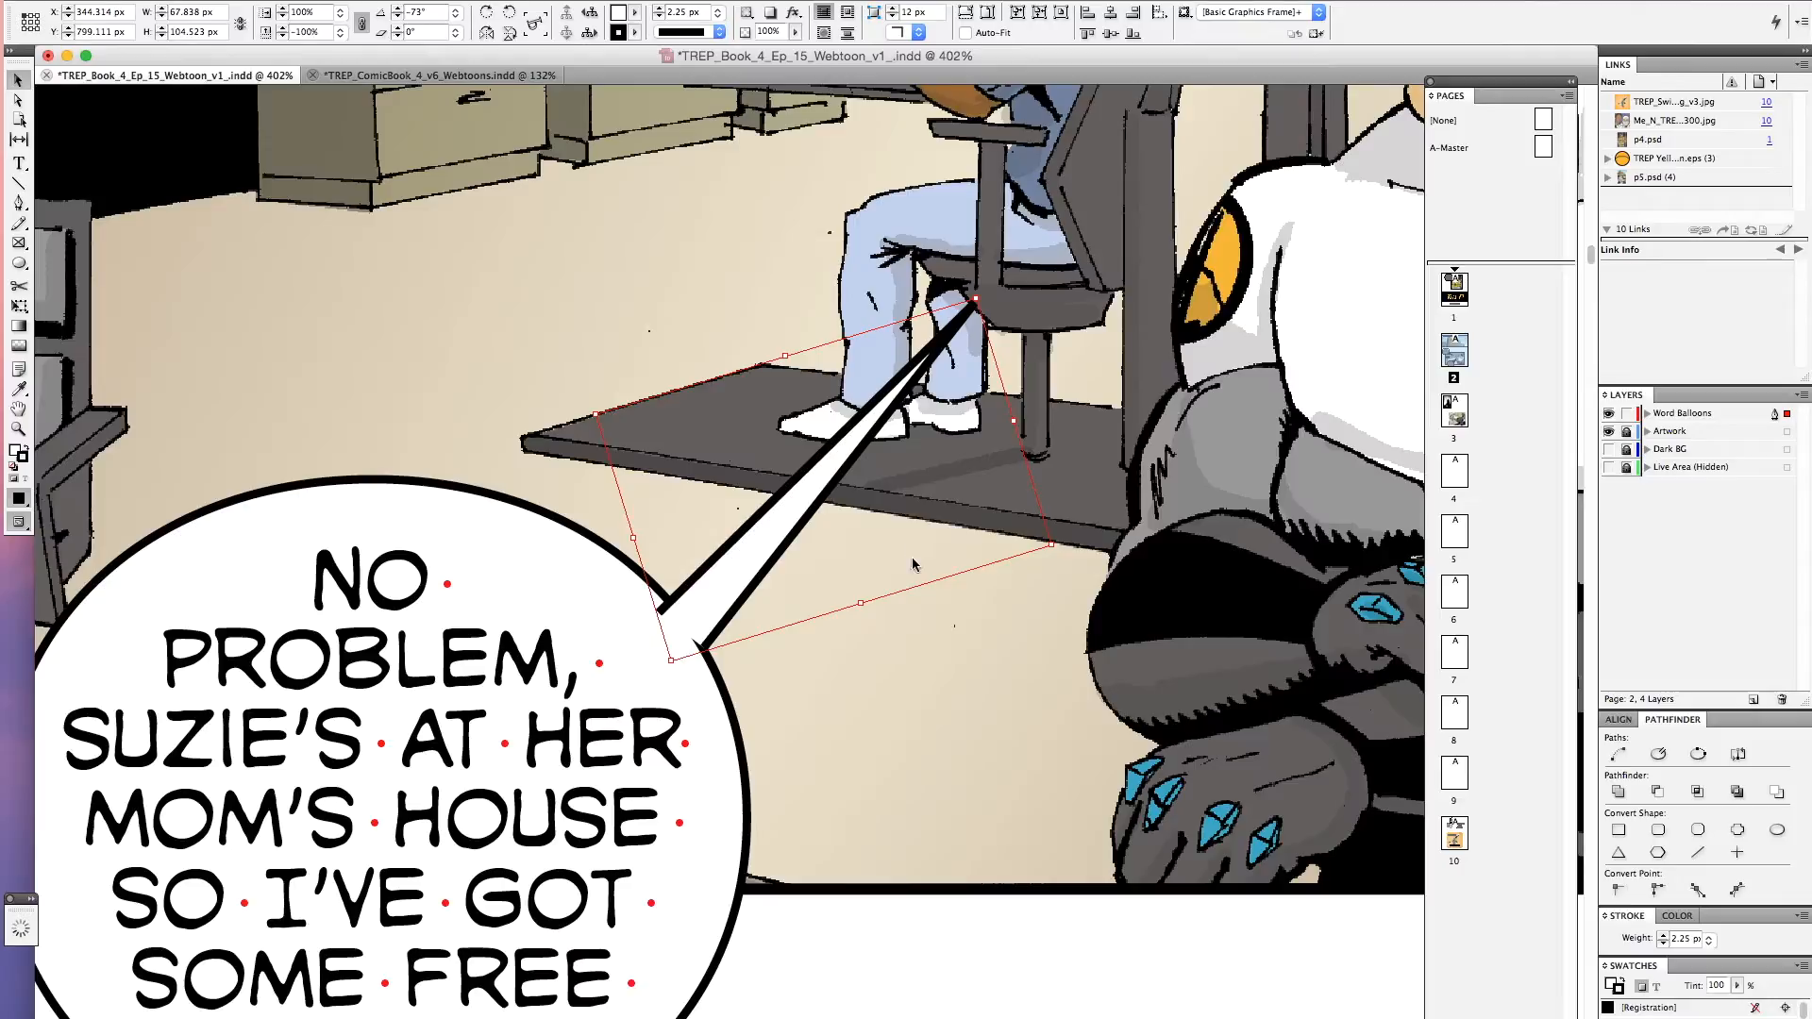
left_click_drag(696, 606, 677, 630)
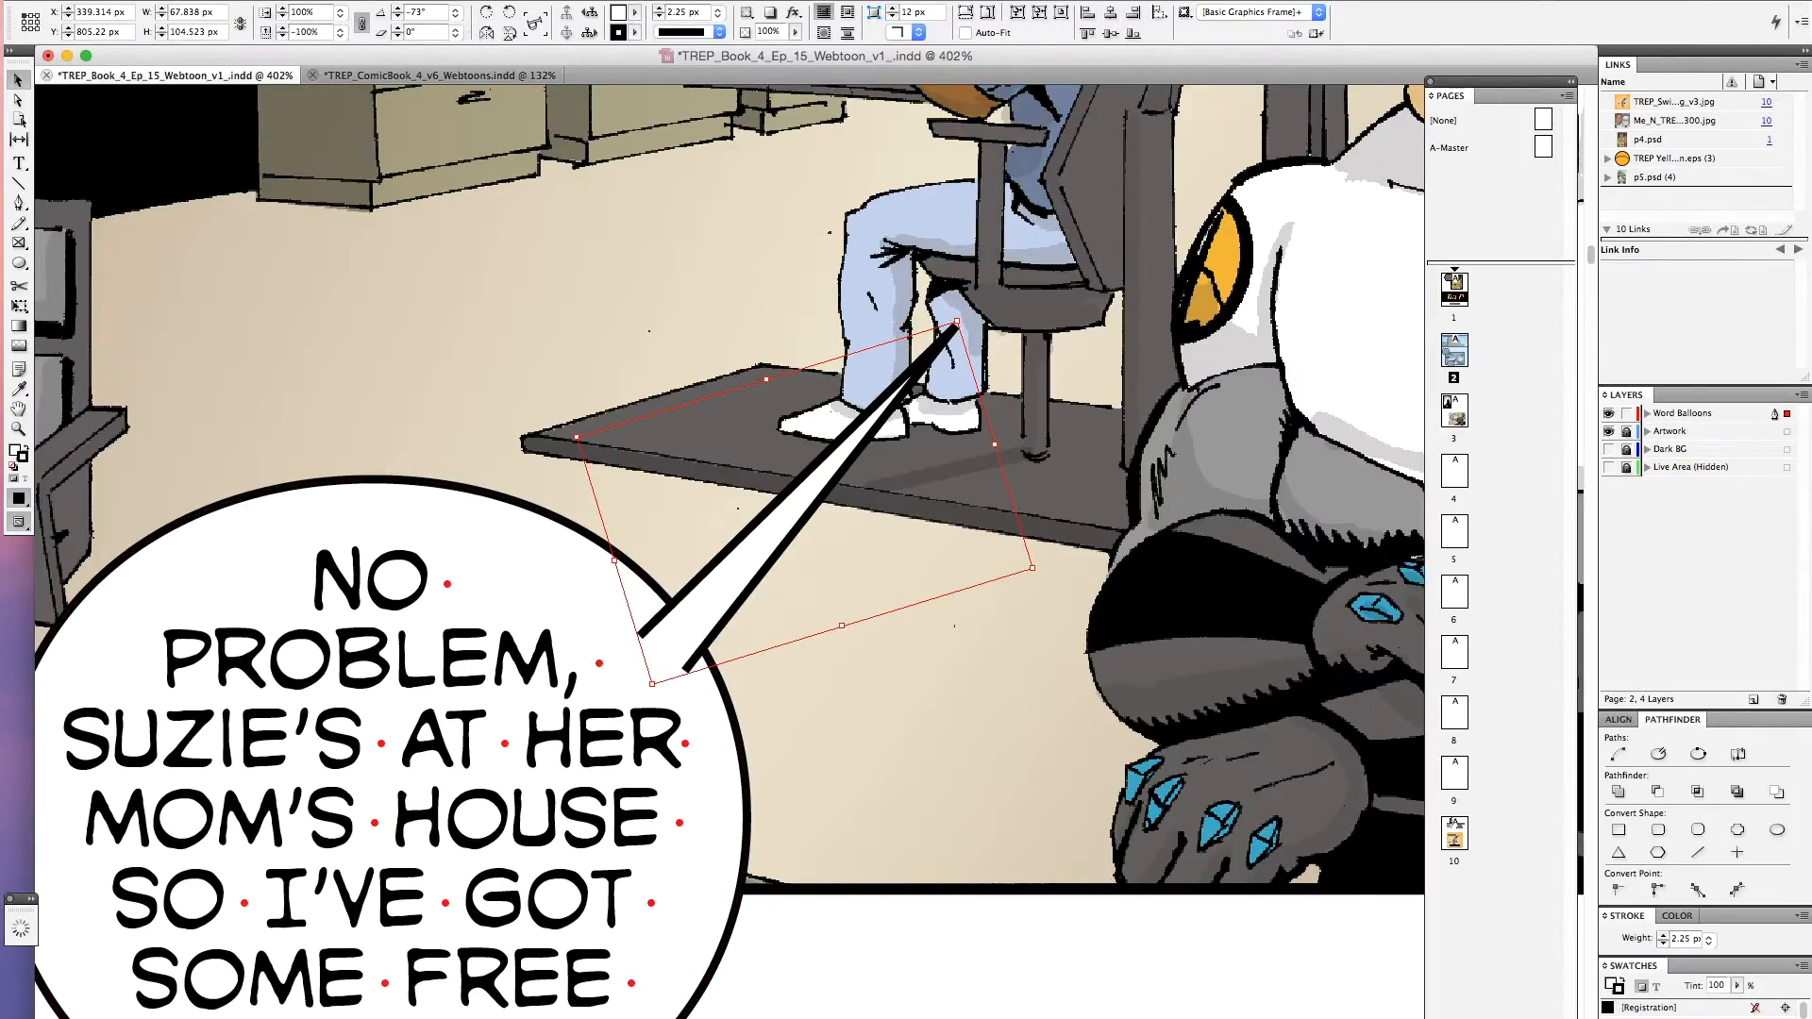
left_click(432, 0)
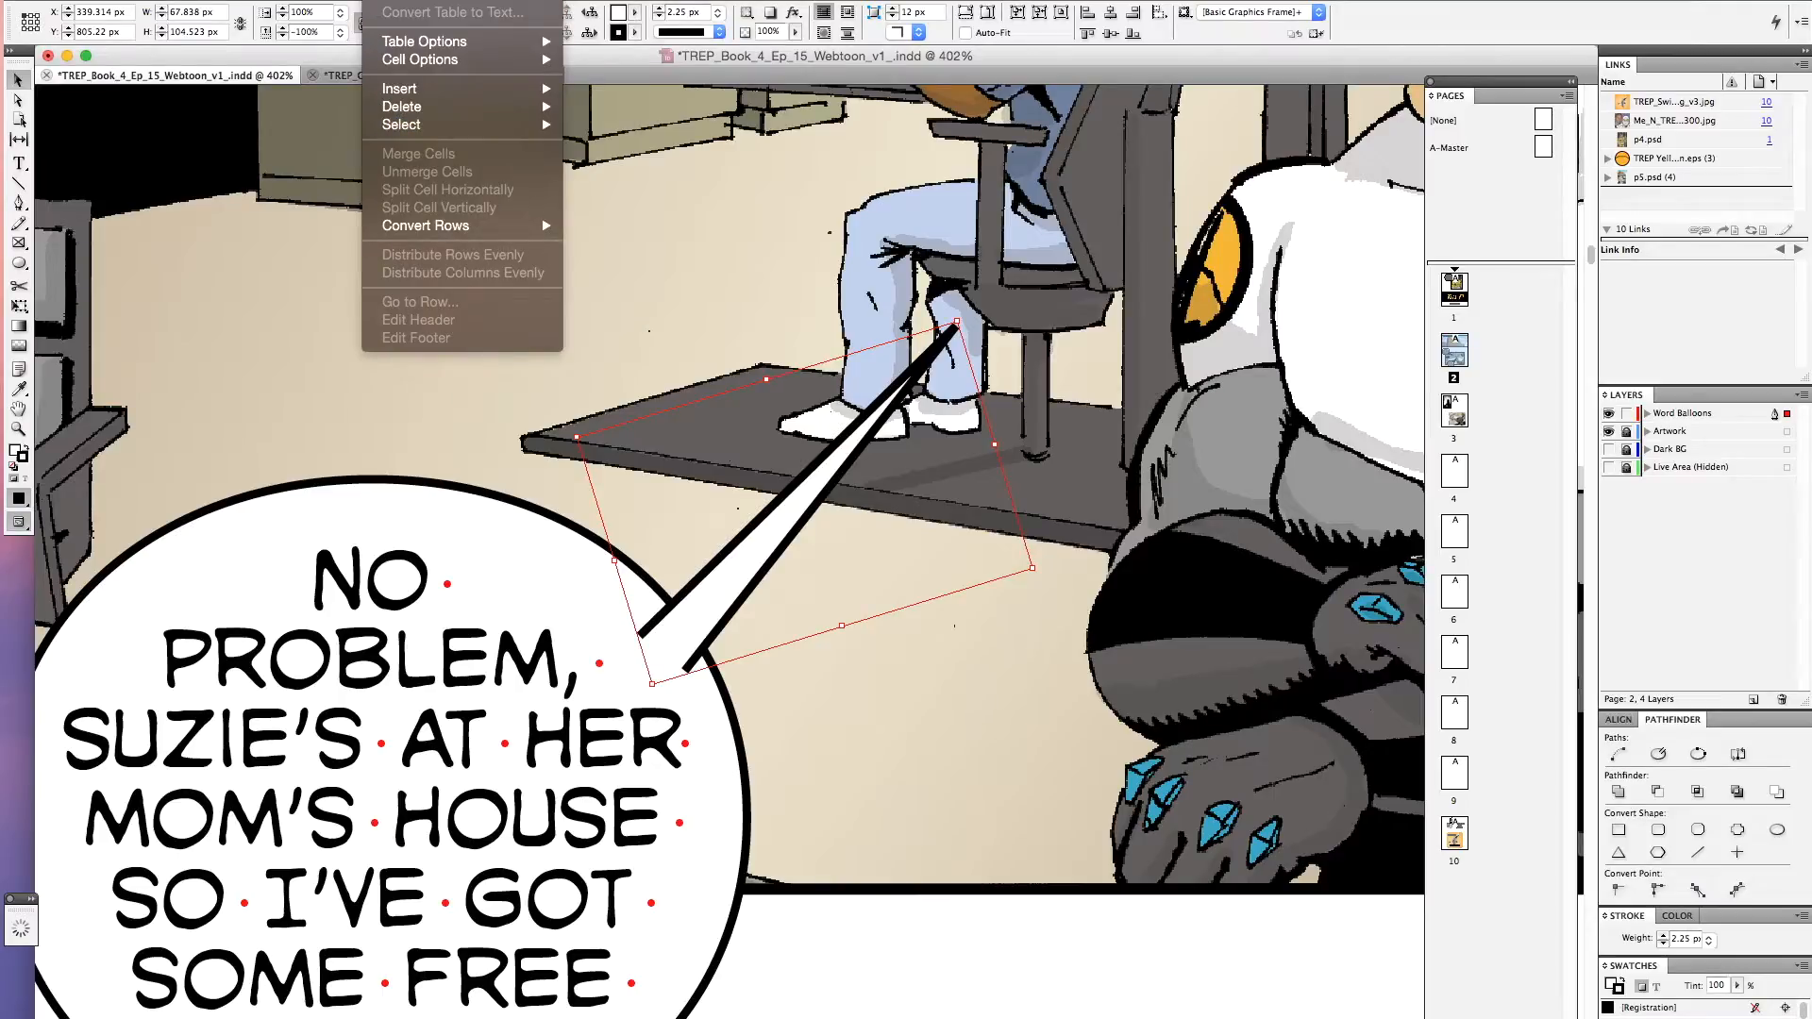
mouse_move(334, 0)
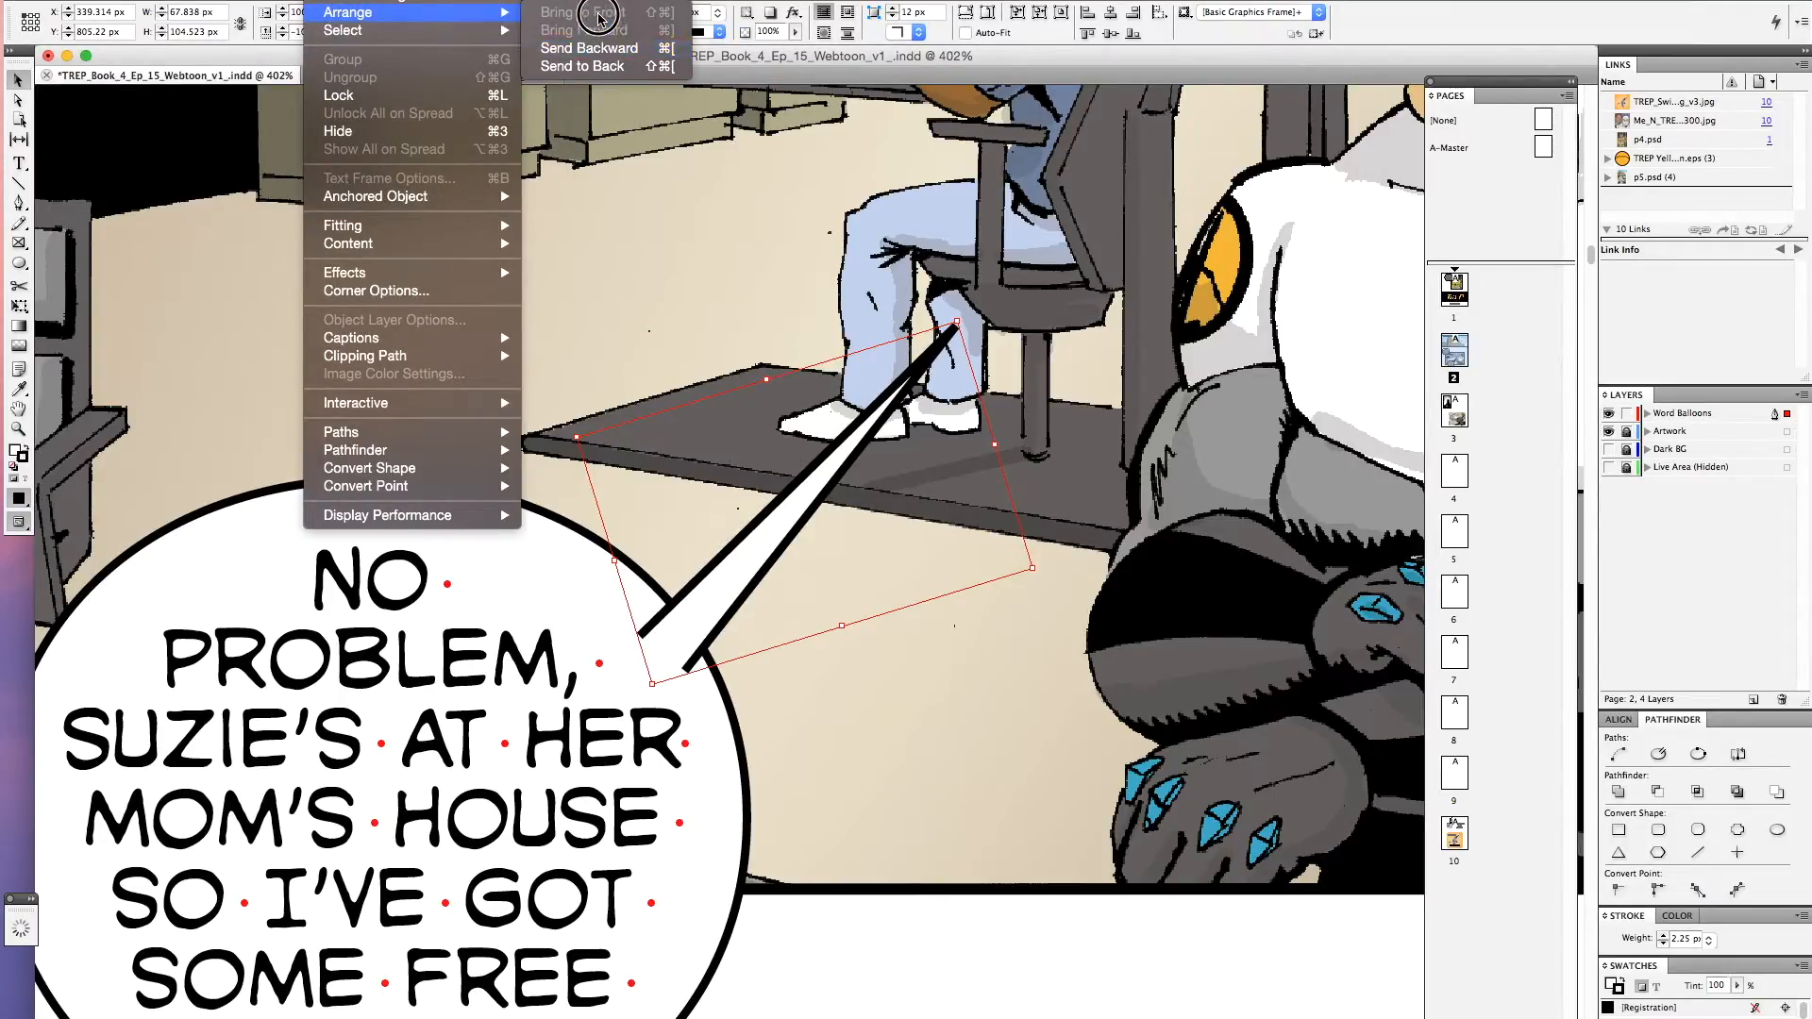
left_click(609, 260)
Rotate the "No problem" tail to -82.25° and reseat its base on the balloon's edge at about X 352, Y 796 px
left_click_drag(1168, 280, 937, 463)
left_click_drag(868, 547, 844, 517)
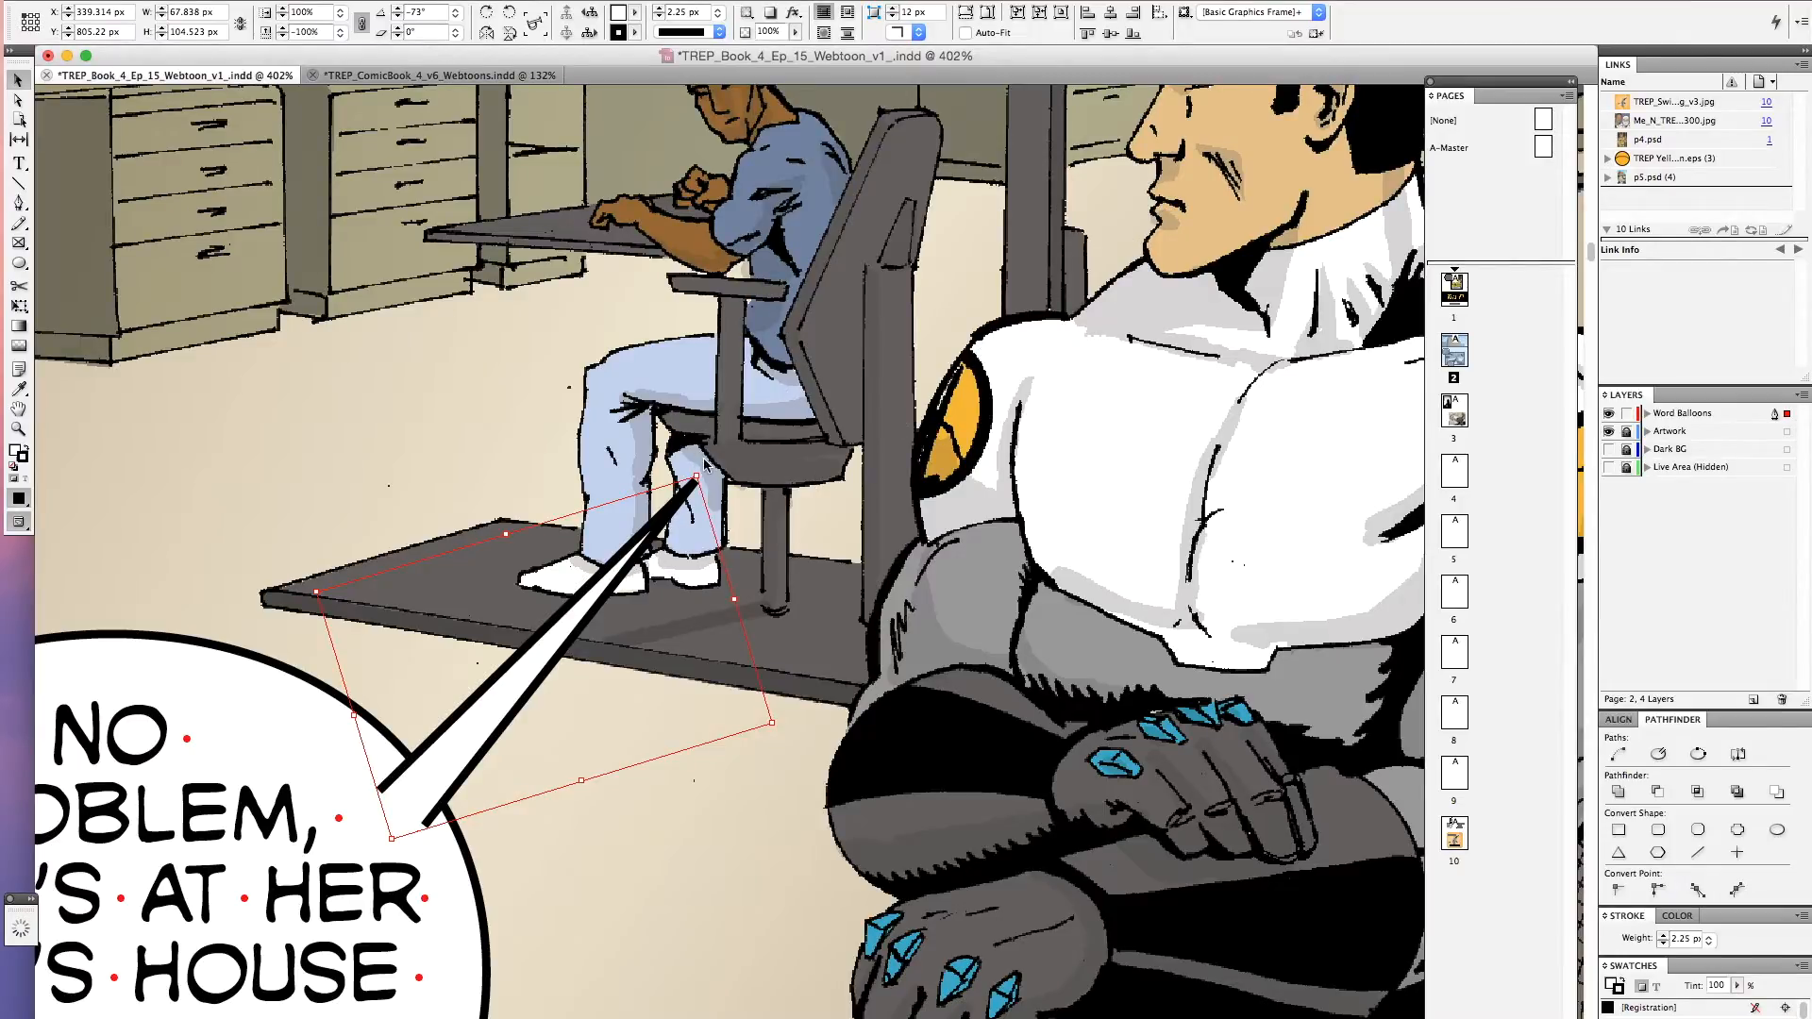
left_click_drag(696, 470, 741, 496)
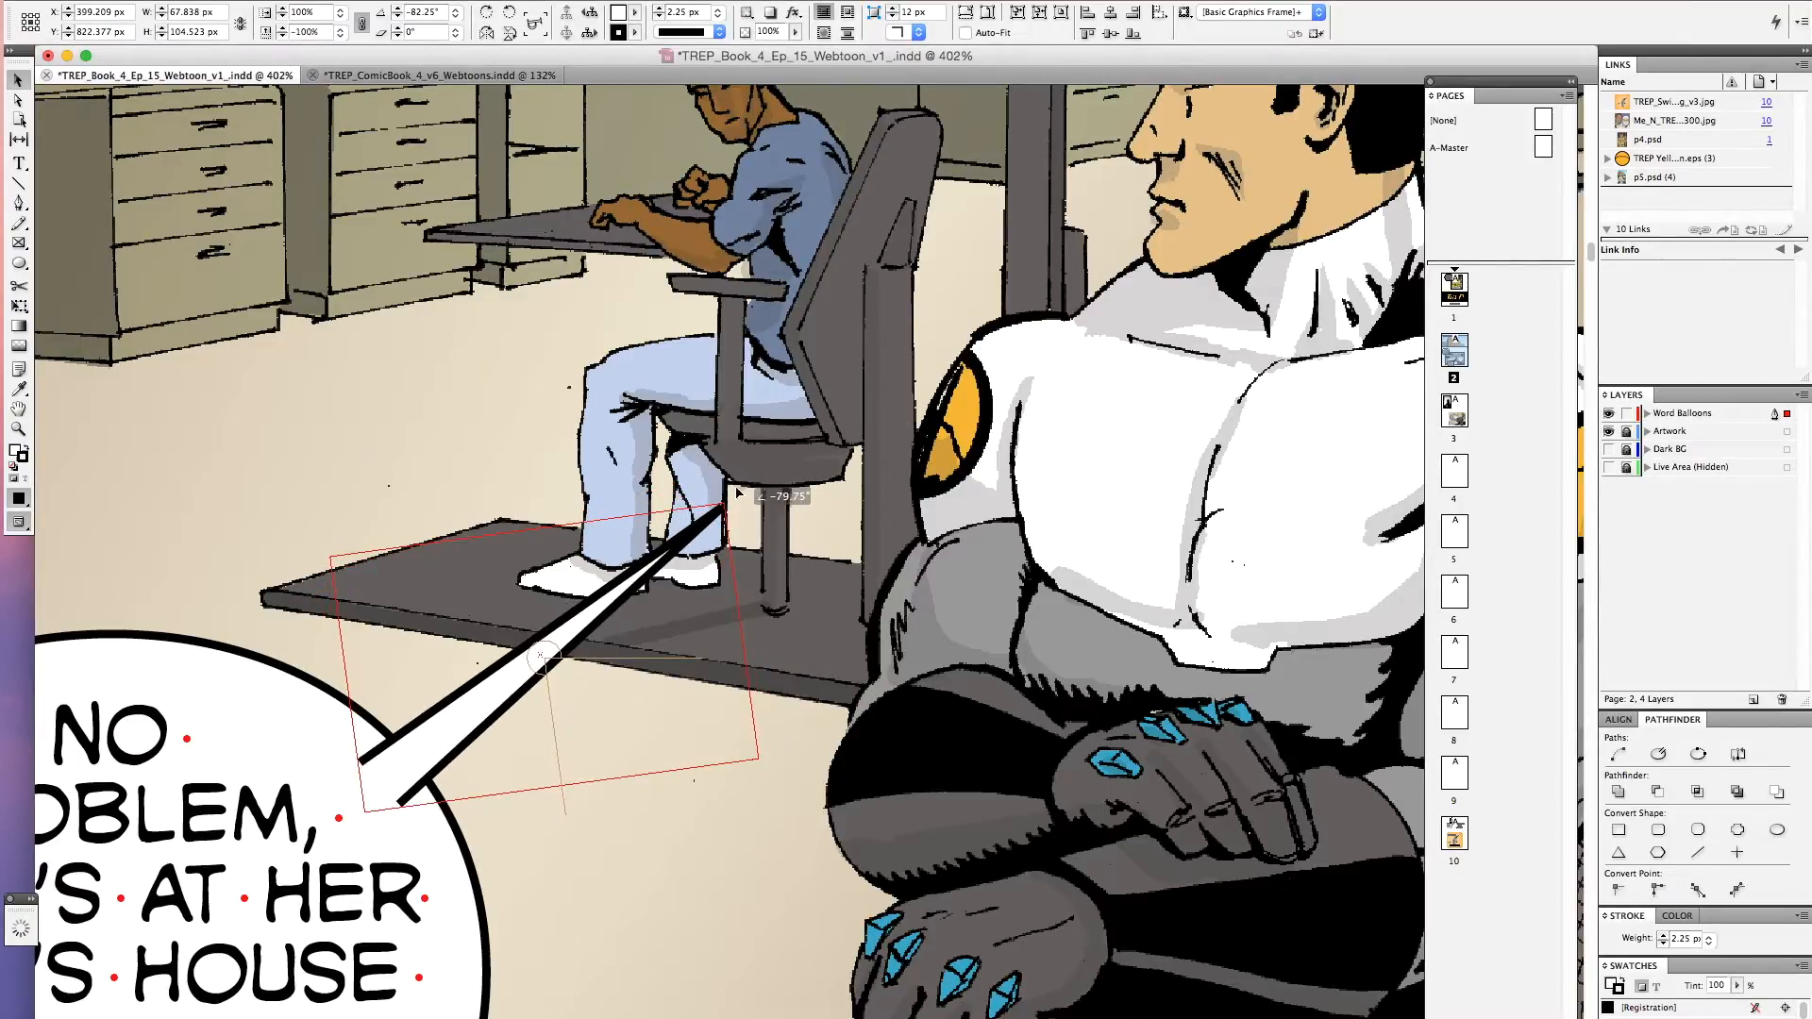
left_click_drag(418, 758, 452, 759)
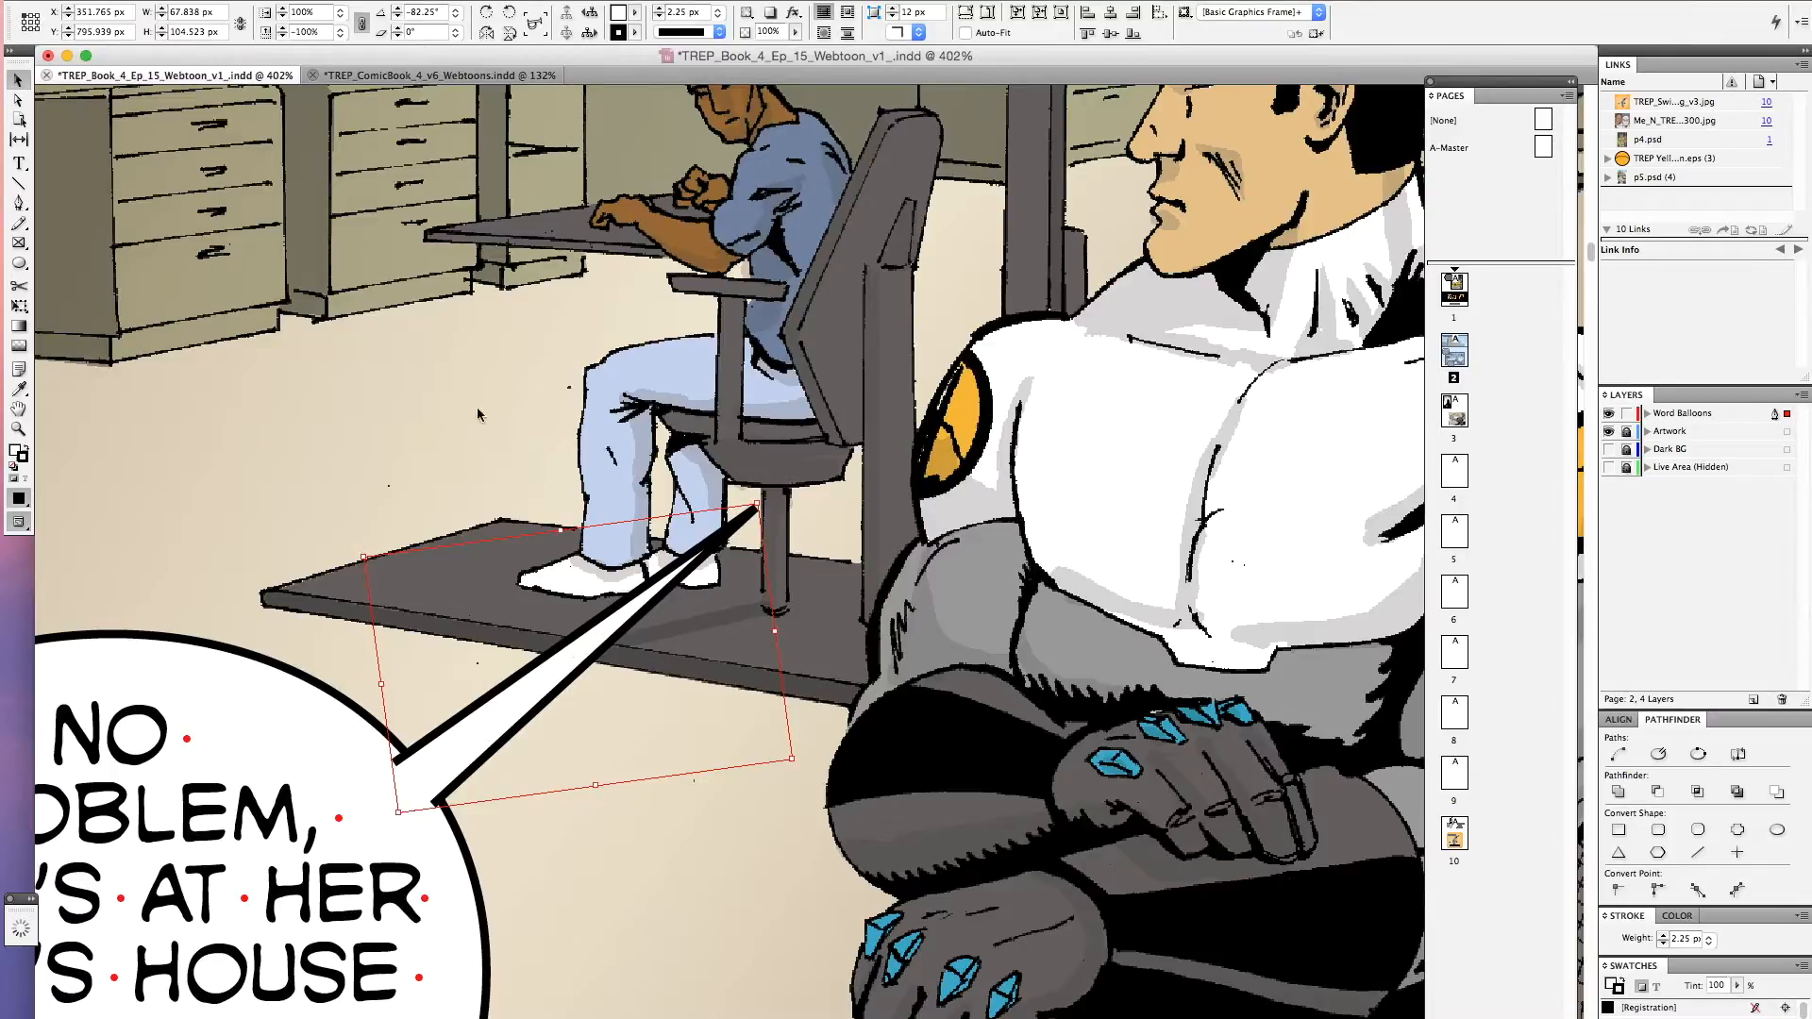
Shorten the "No problem" tail by pulling only its tip in toward the balloon, and check it at actual size
left_click(18, 99)
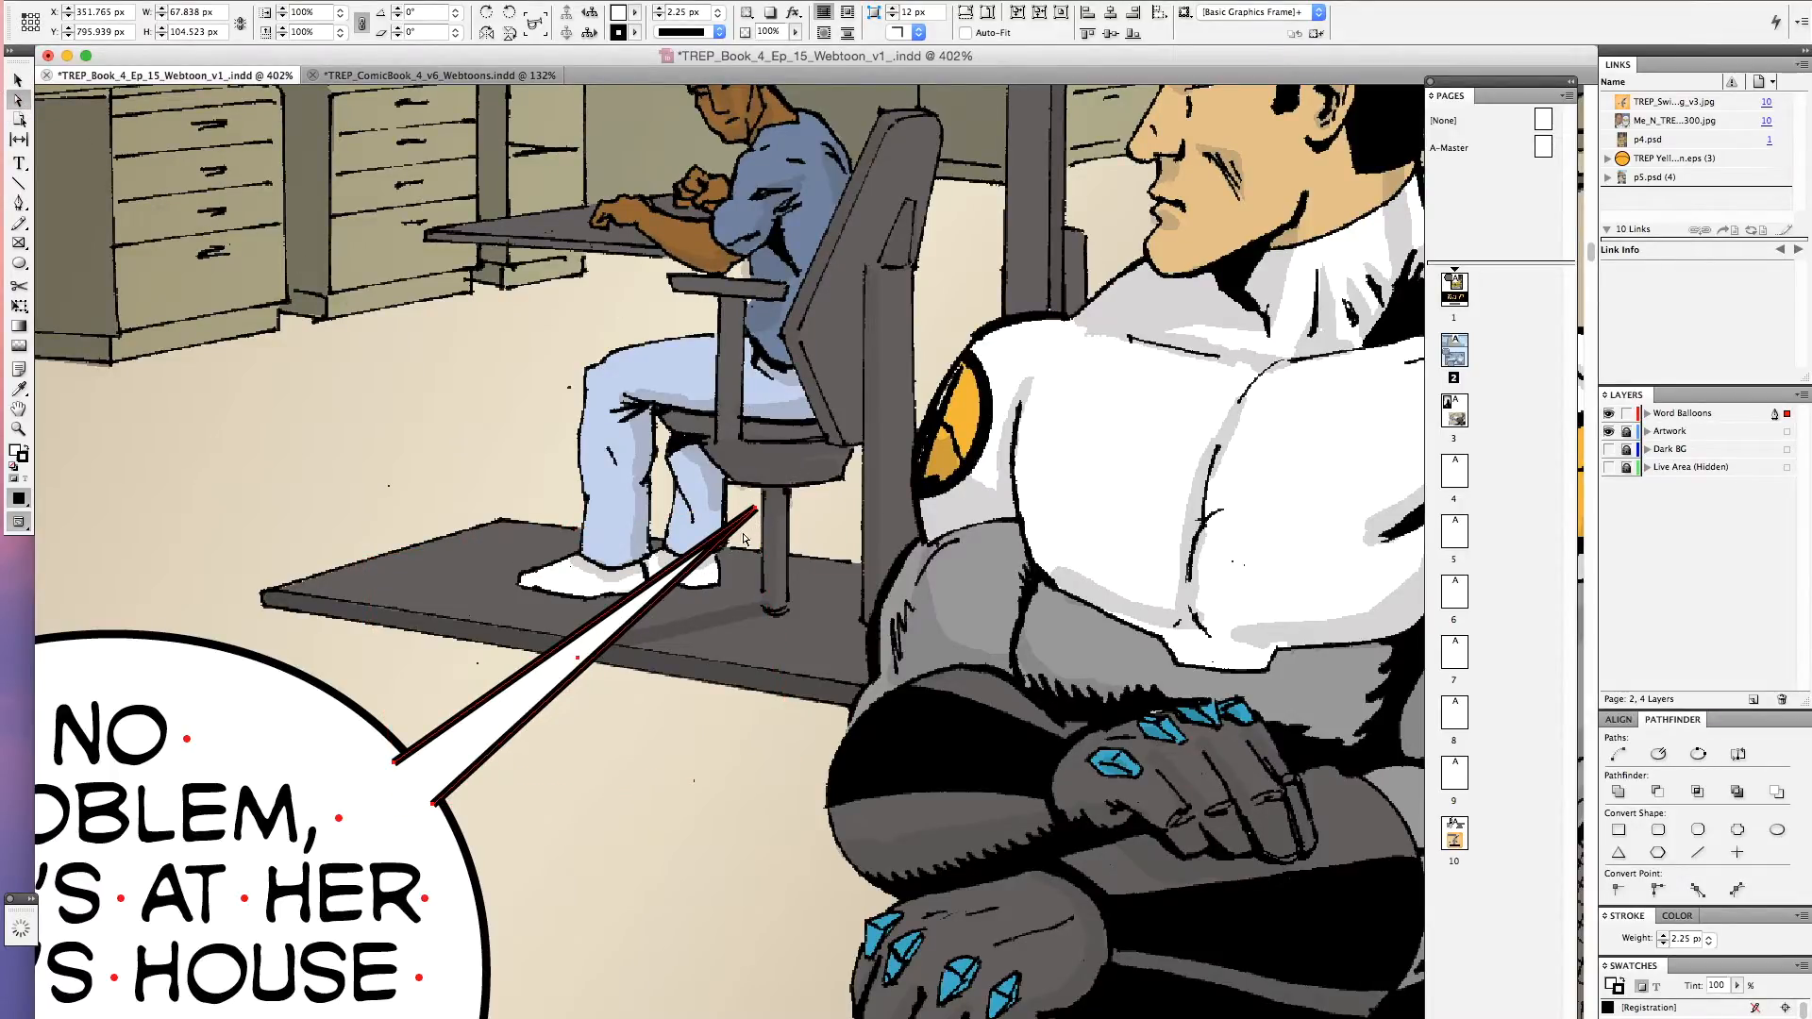
left_click_drag(754, 512, 607, 497)
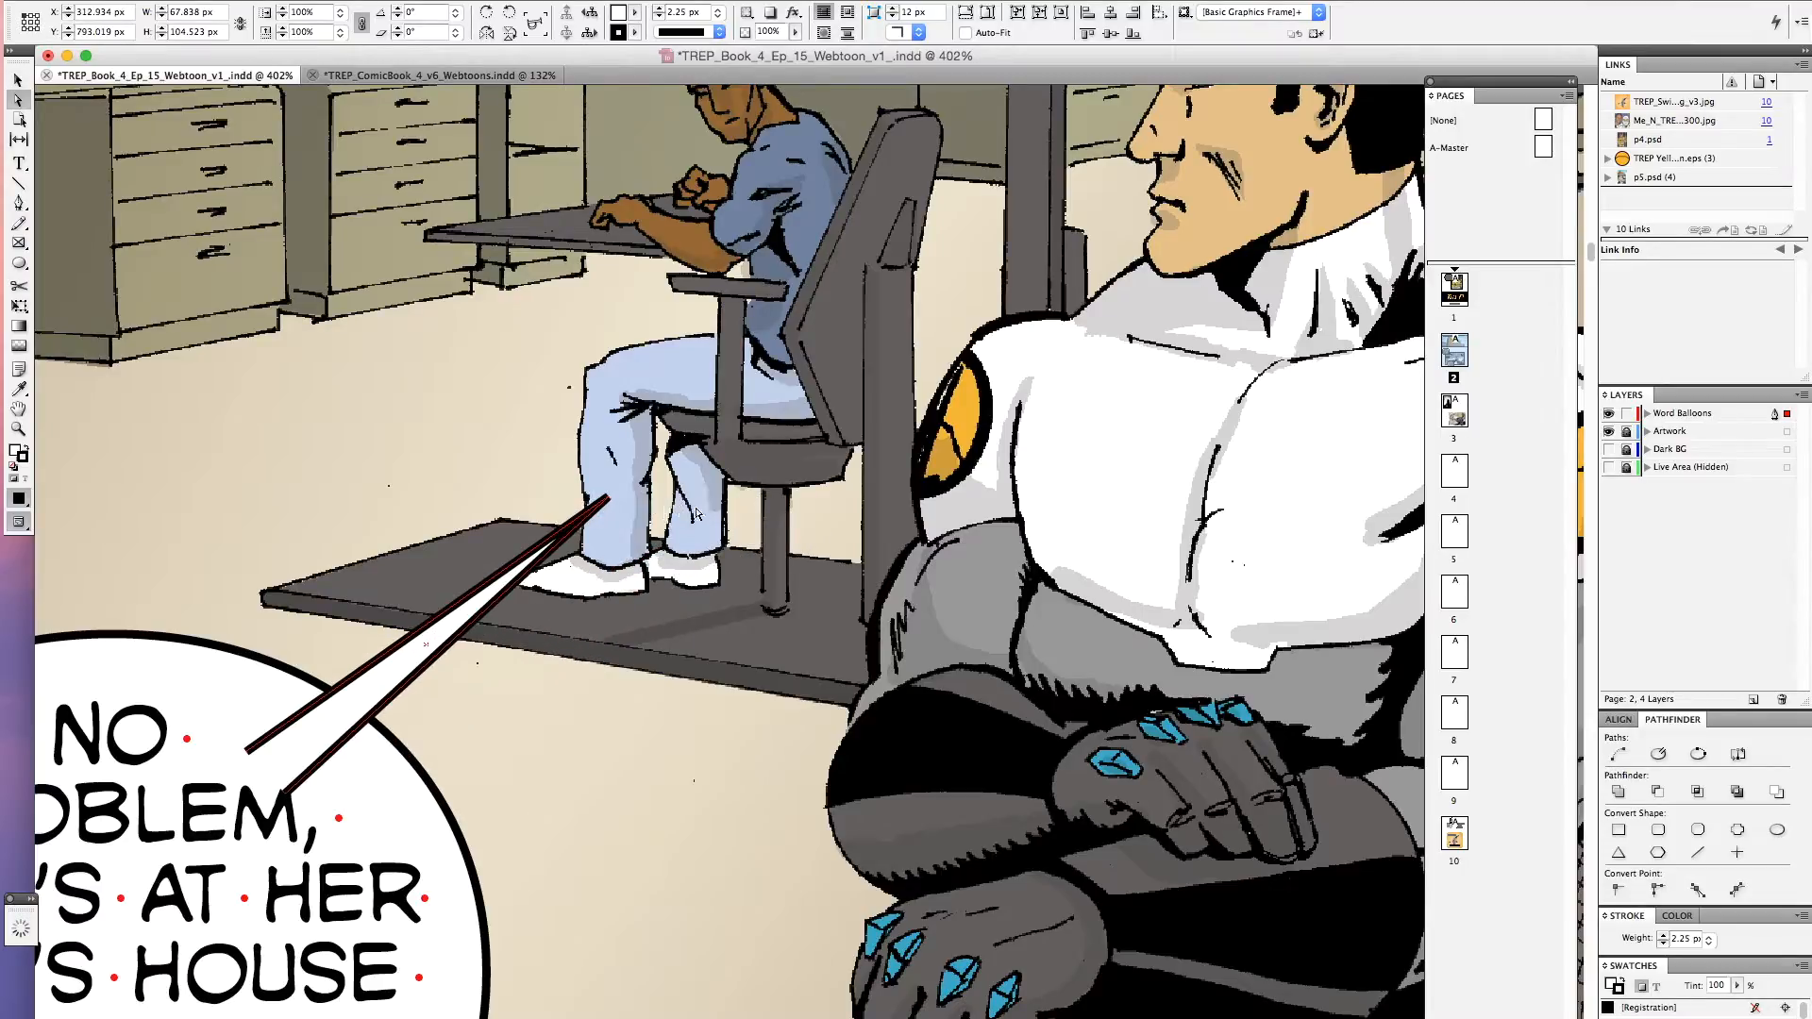
key("super+z")
left_click_drag(754, 511, 691, 605)
left_click(727, 784)
key("super+1")
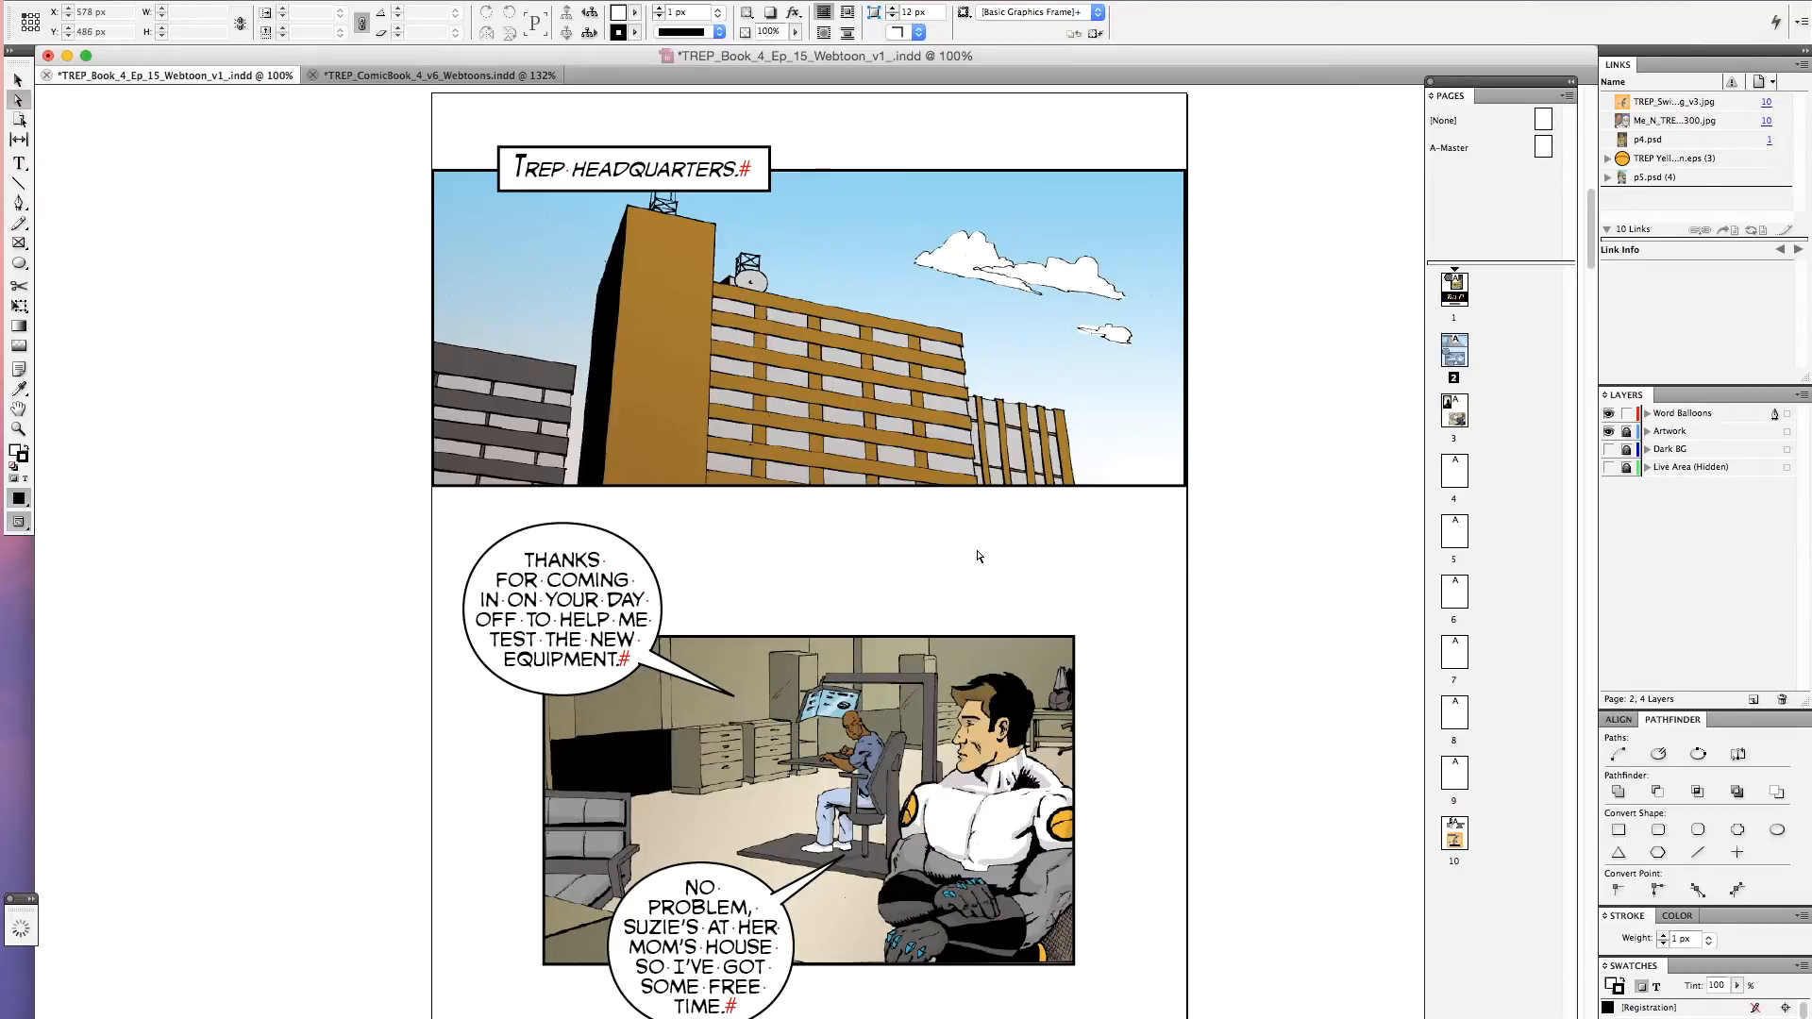
Extend the tip of the "Thanks for coming" tail further down toward the seated man
left_click(734, 695)
left_click_drag(735, 696, 785, 715)
left_click(829, 565)
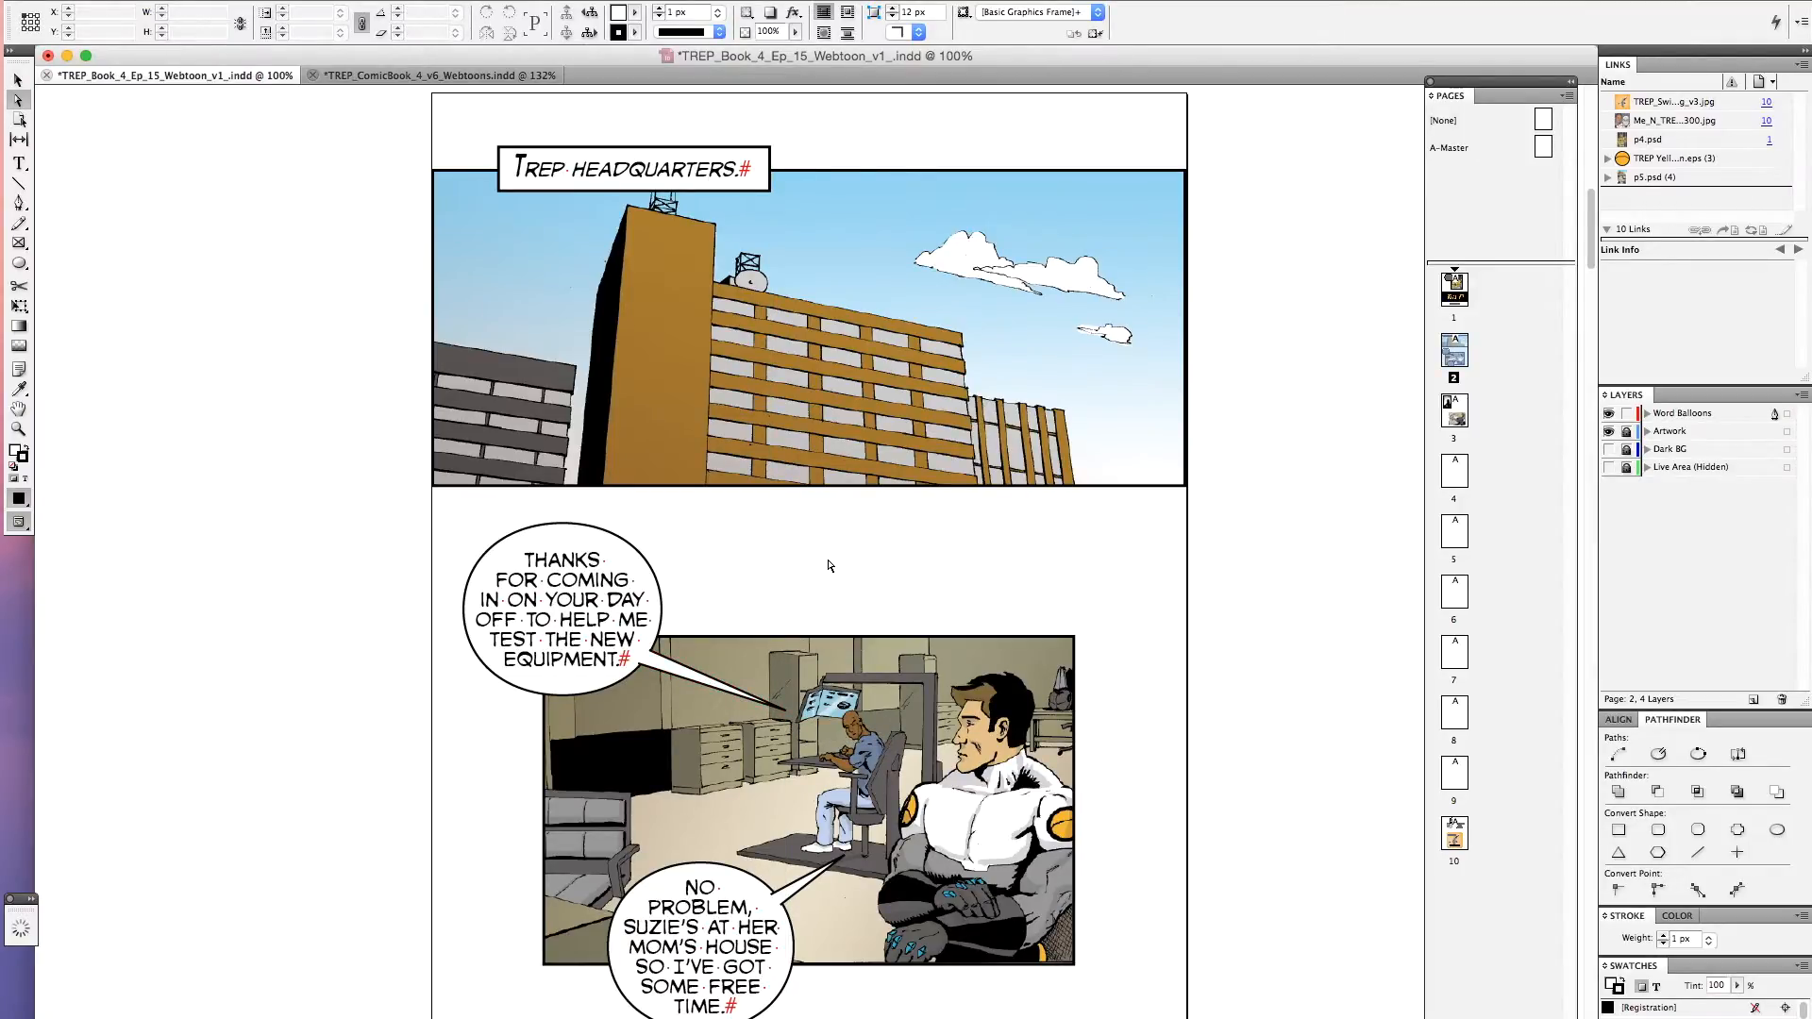
For Webtoon page 3, copy the "Hey, did you hear that?" balloon, its tail and the BRRRRRRR lettering from the print comic's page 5
double_click(1454, 412)
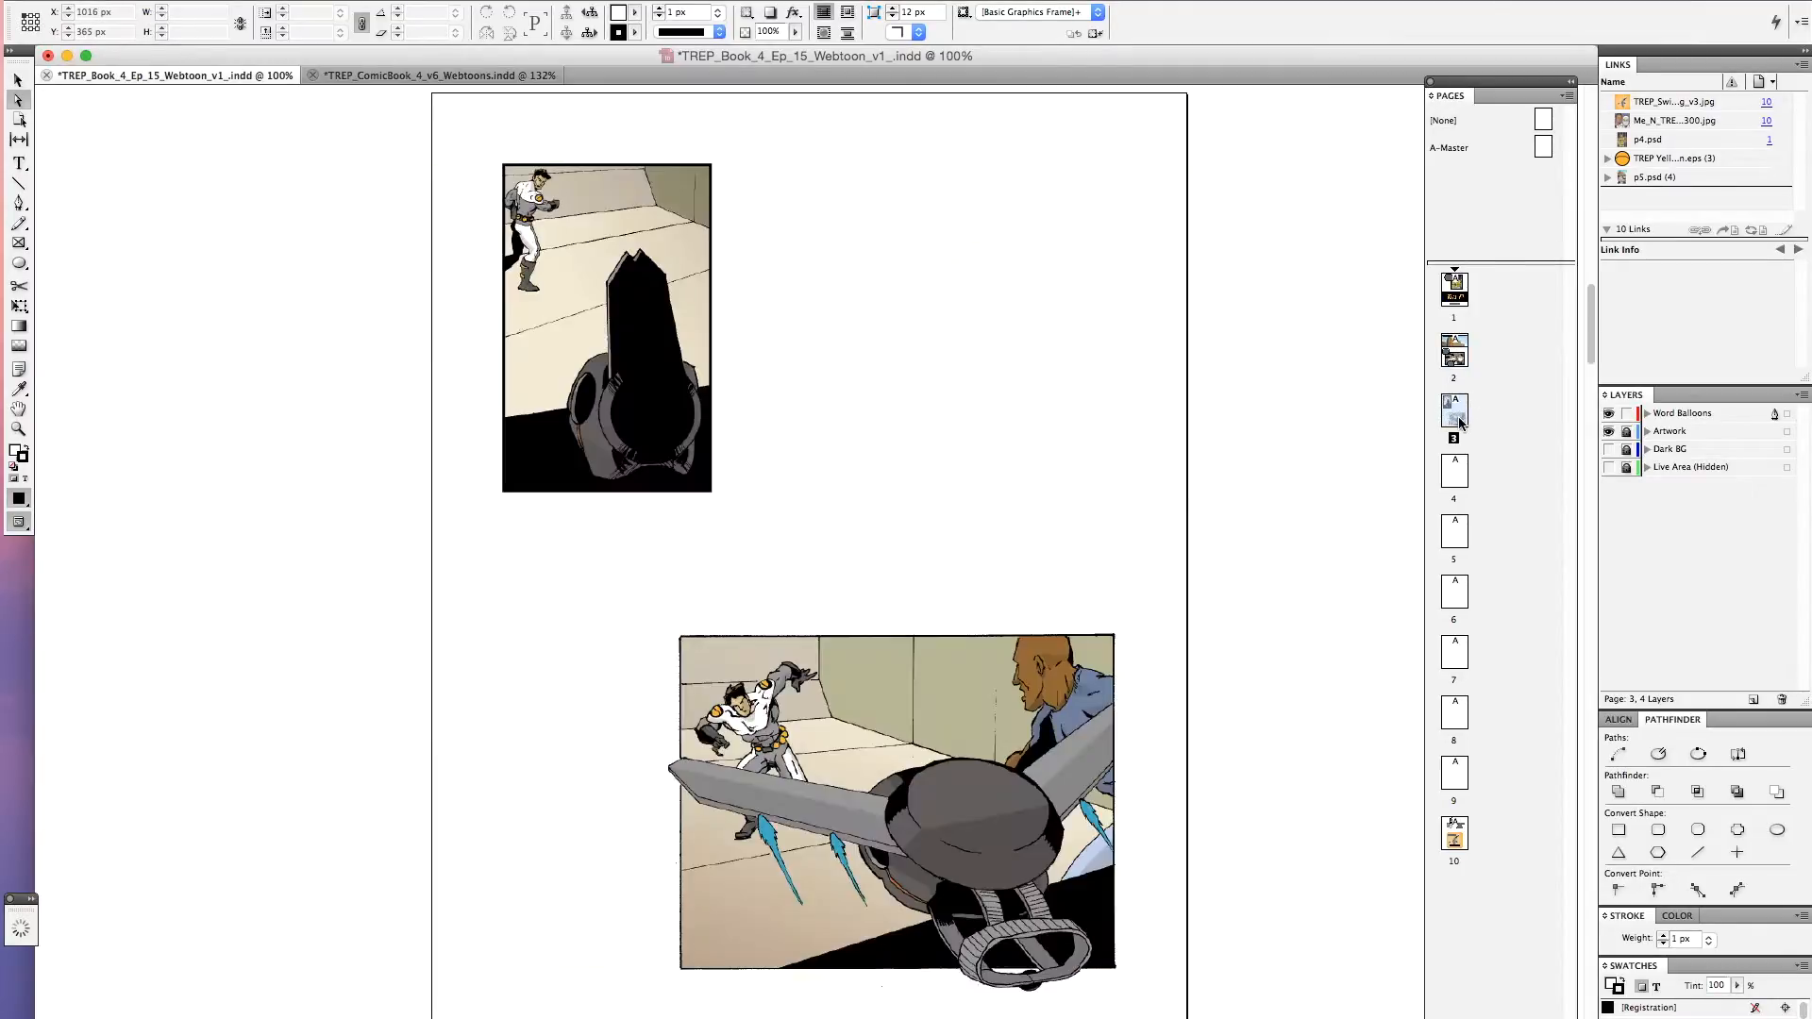
left_click(424, 77)
key("v")
left_click_drag(541, 715, 752, 993)
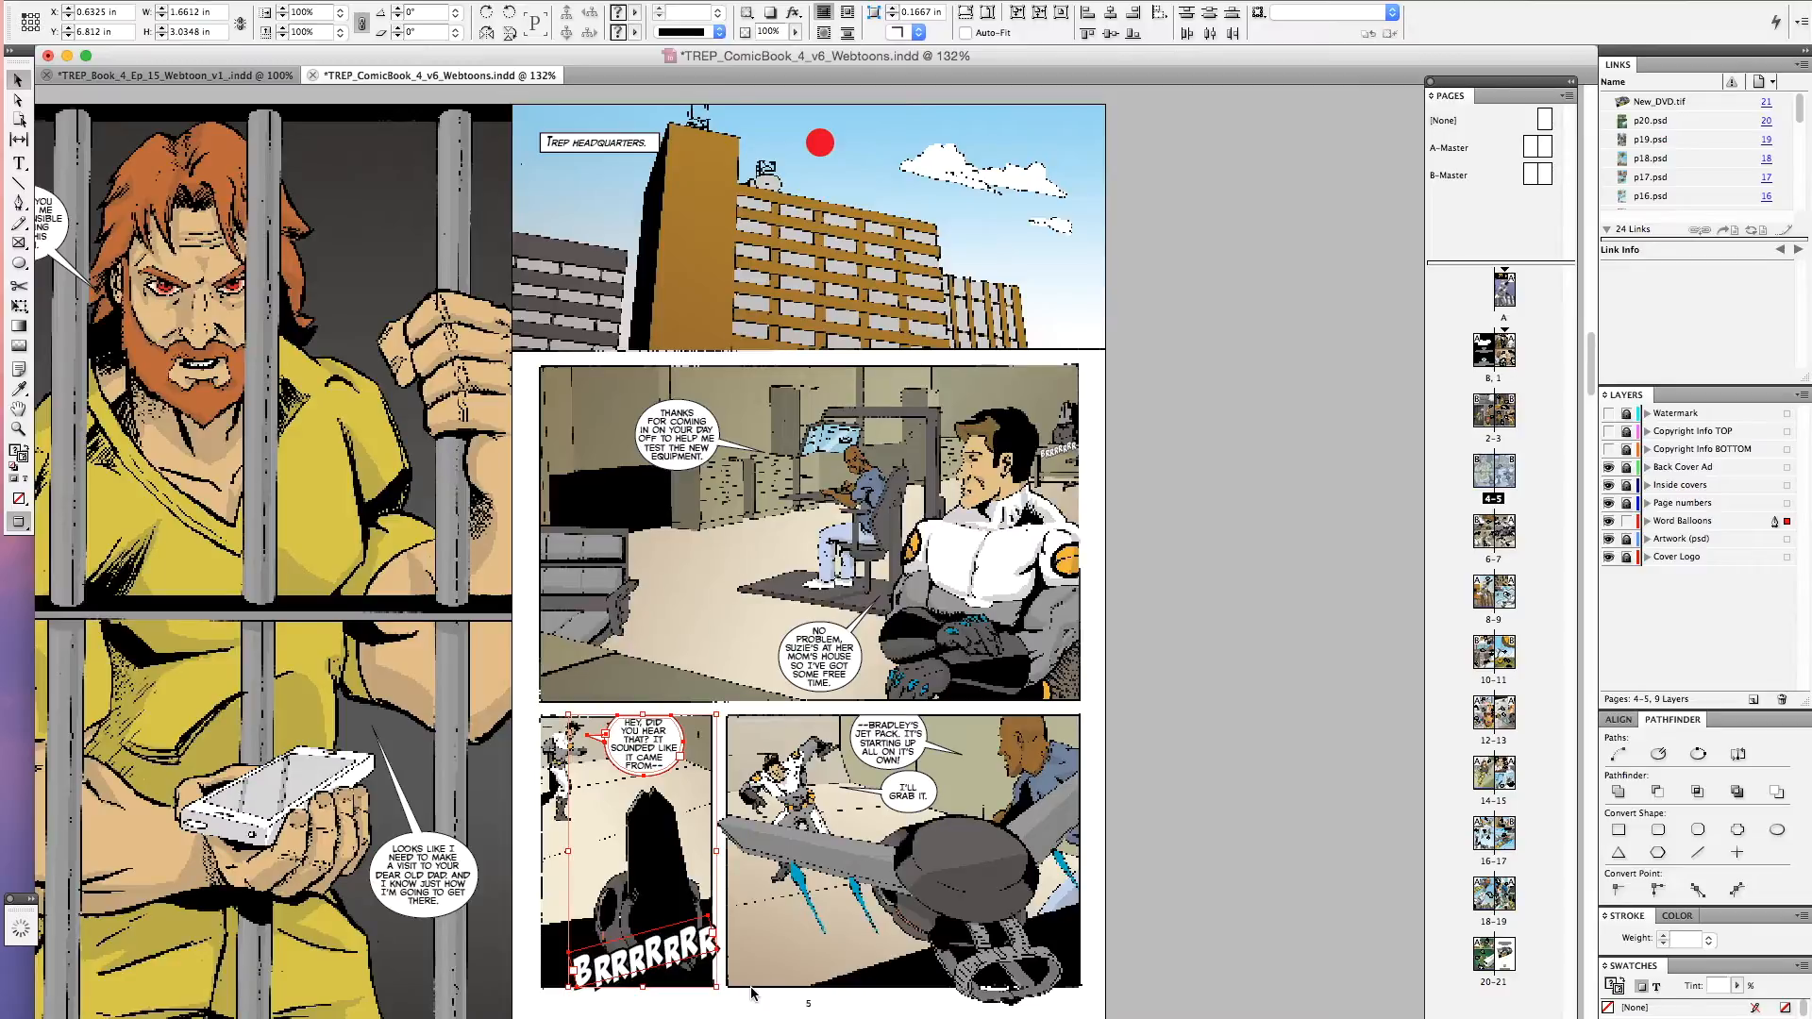
Show the Live Area layer in the Webtoon document and paste the copied lettering beside page 3's first panel, at X 390, Y 186 px
left_click(200, 74)
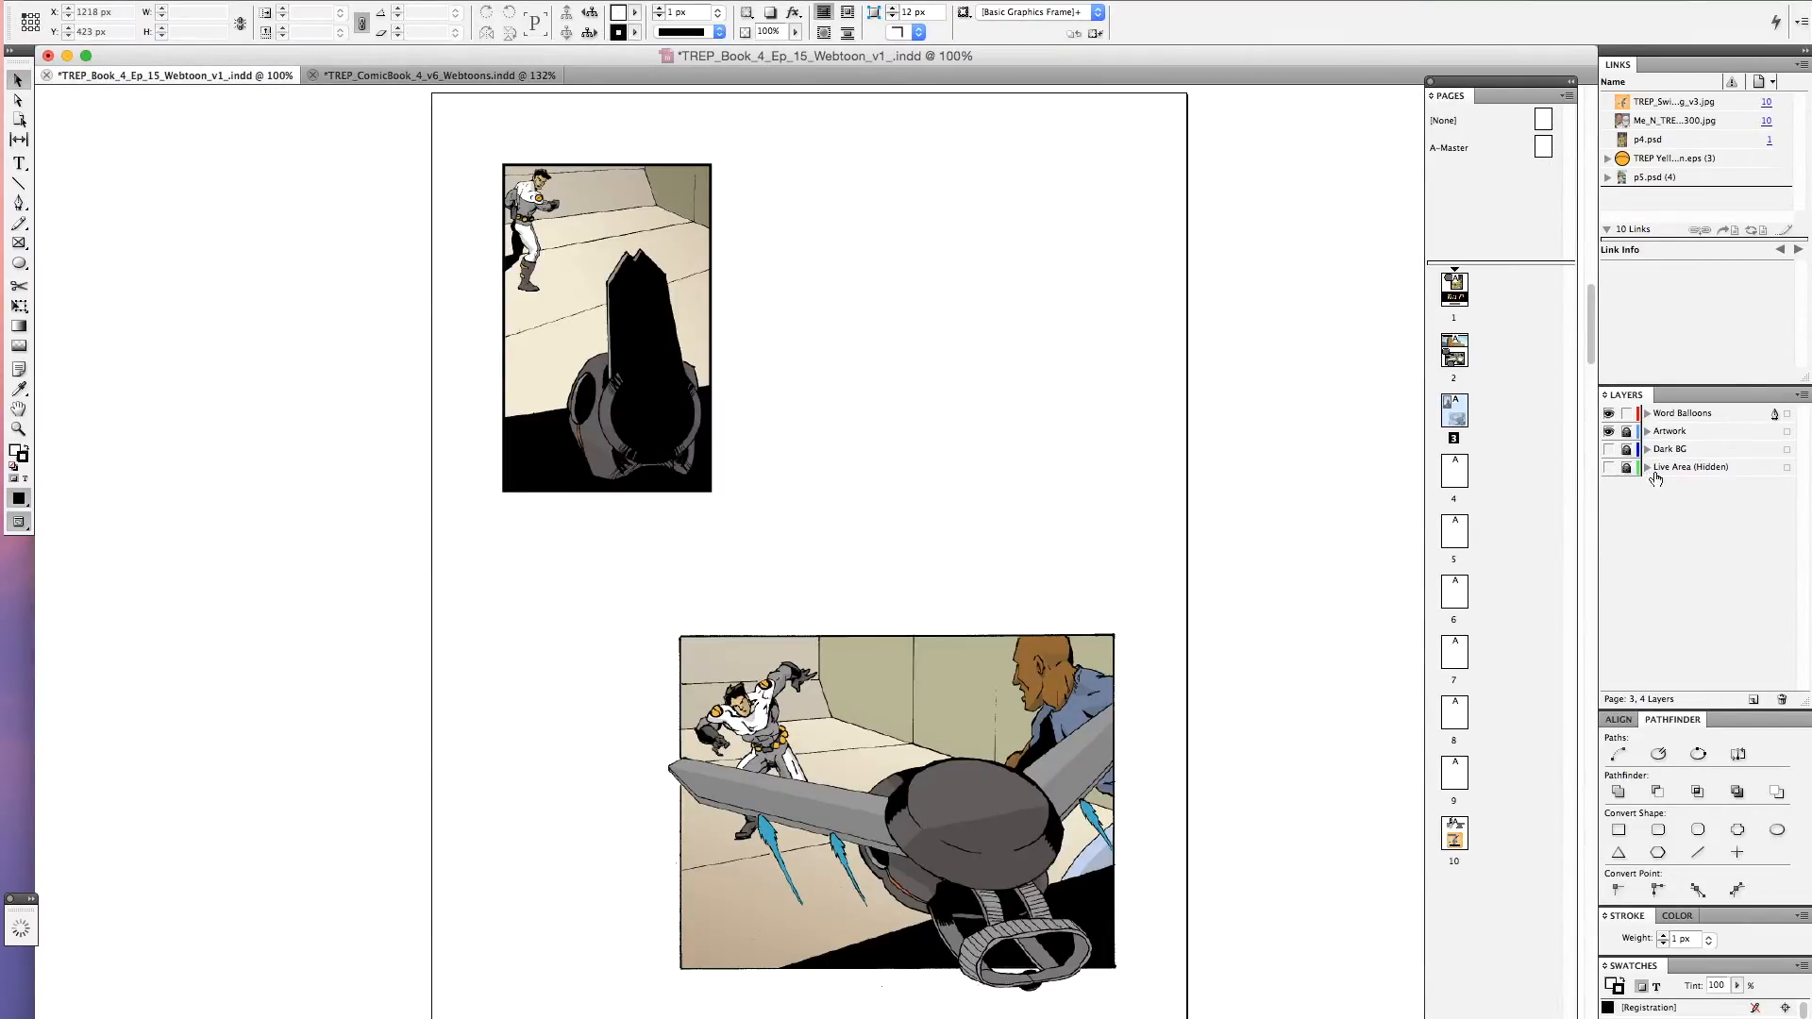
left_click(1609, 468)
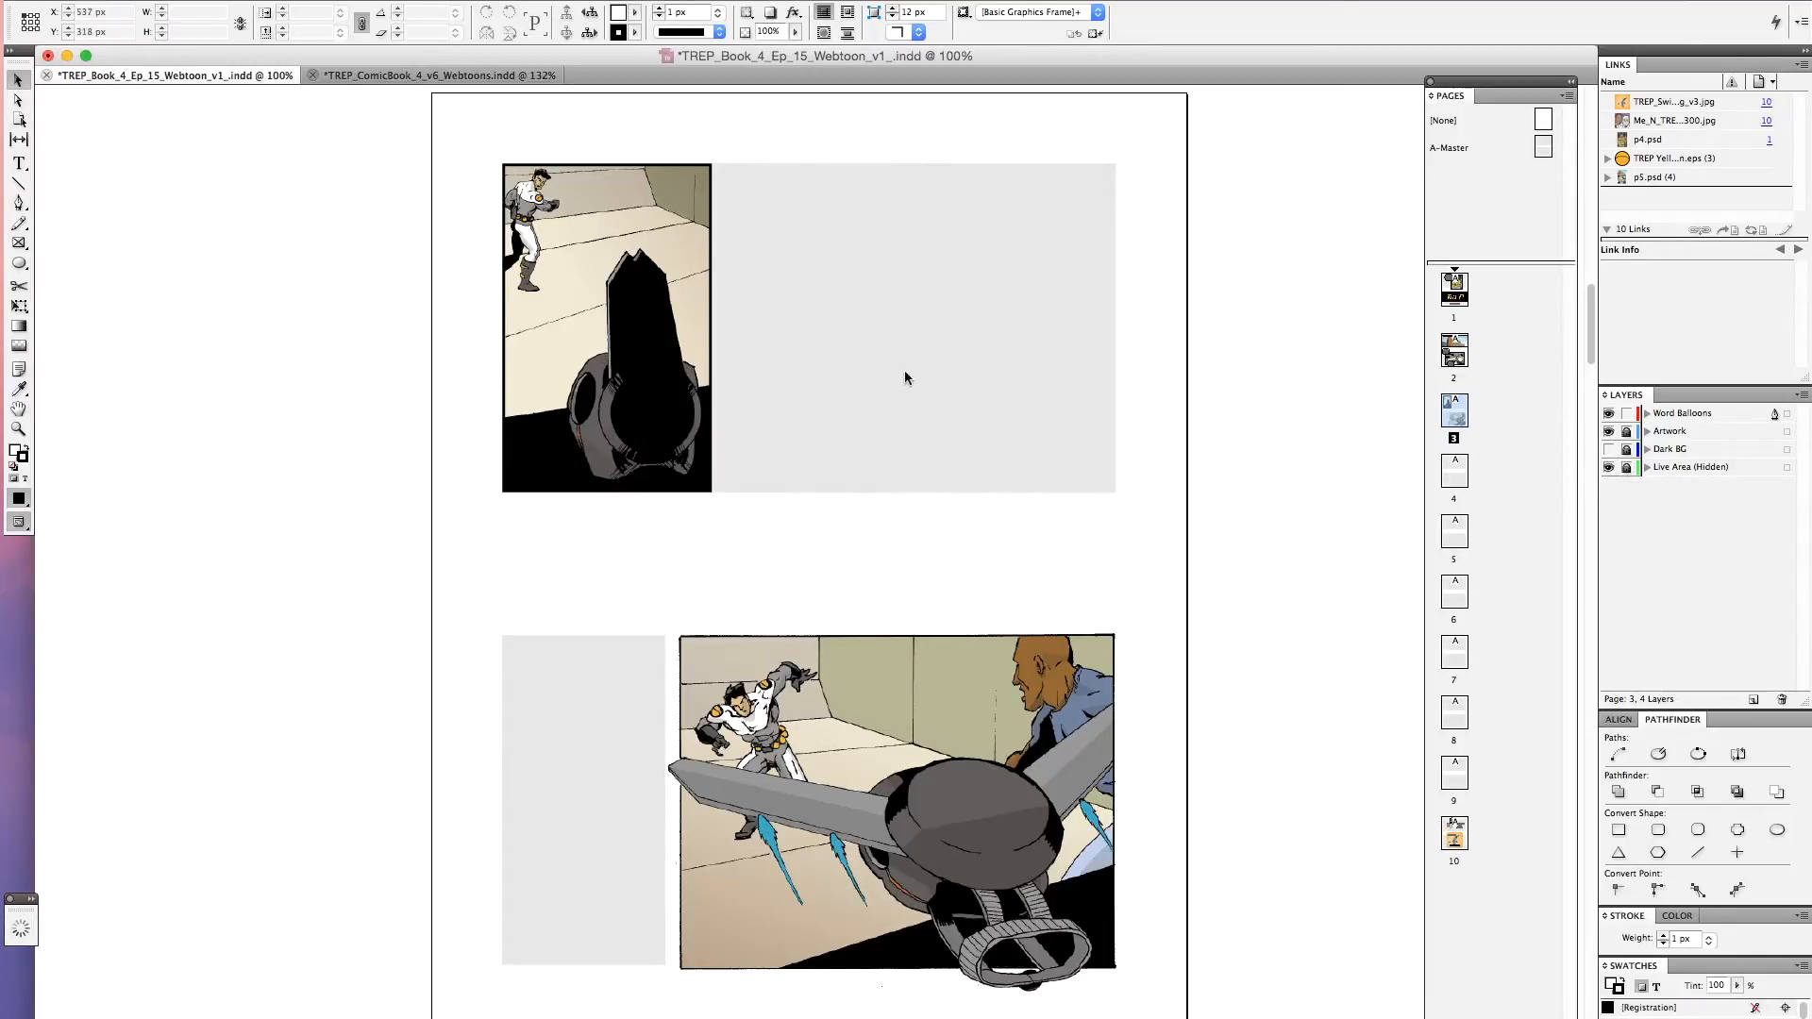
key("super+v")
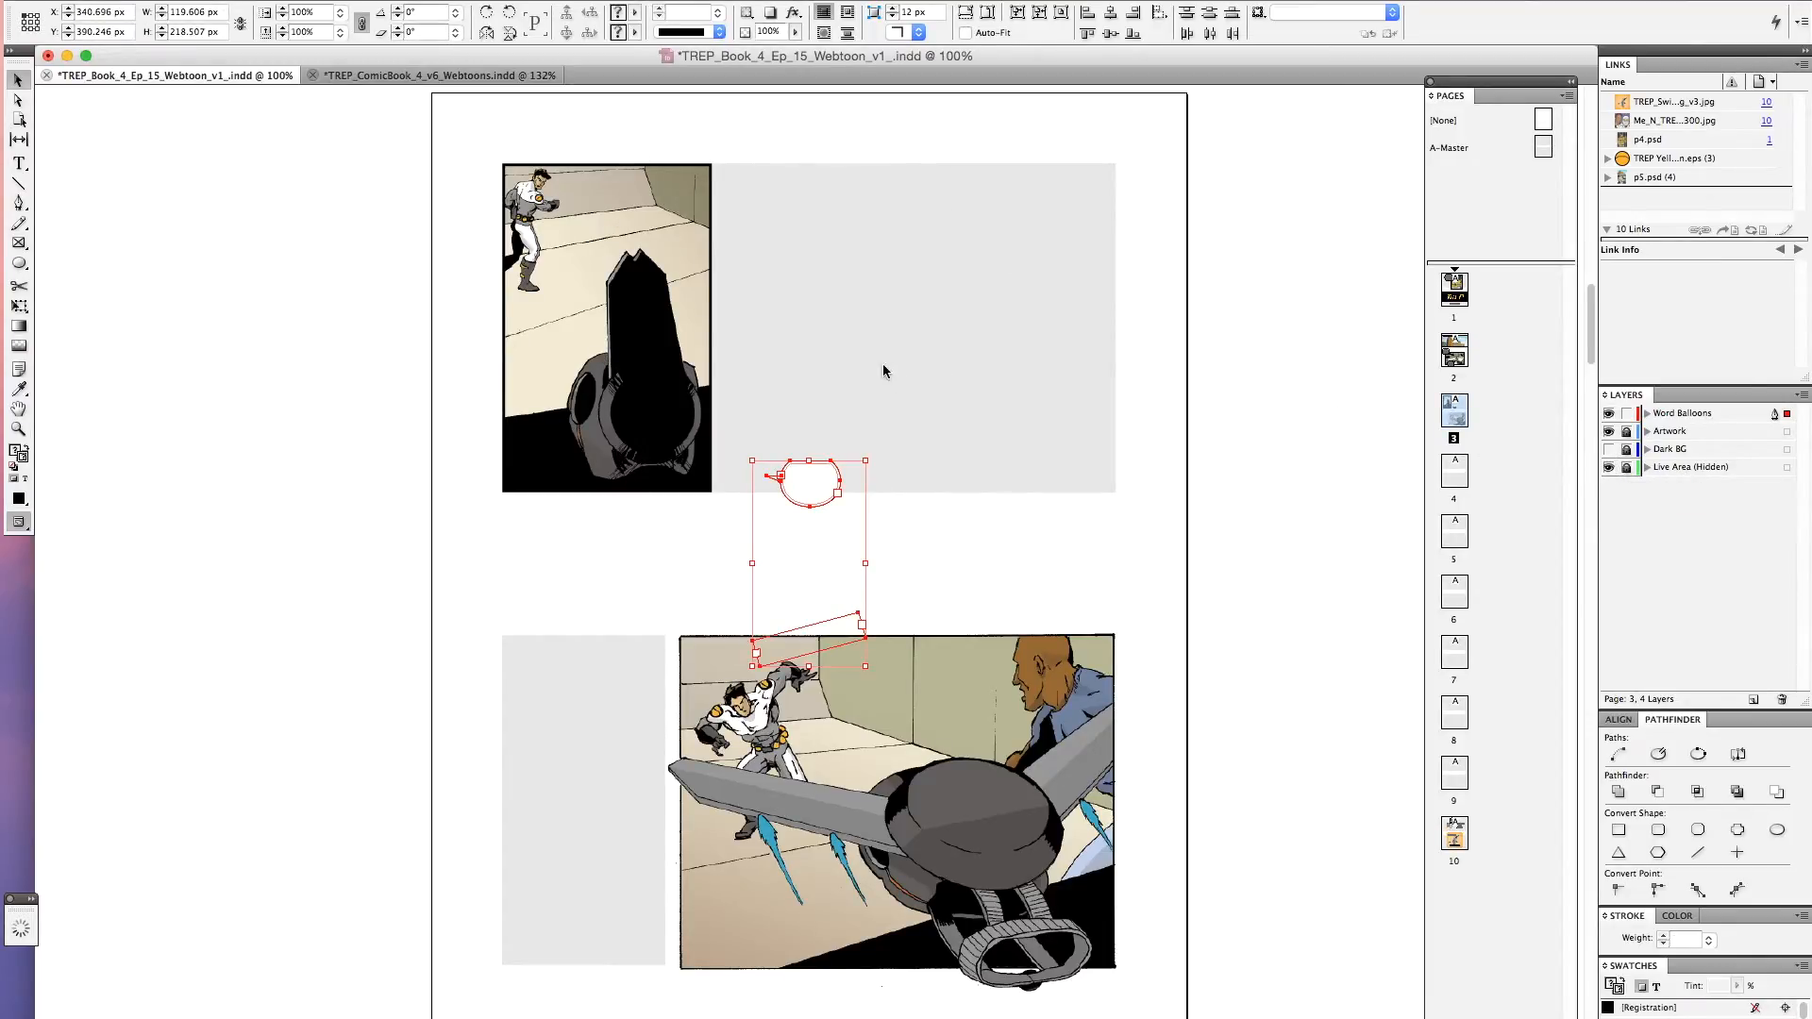
left_click_drag(823, 448, 876, 247)
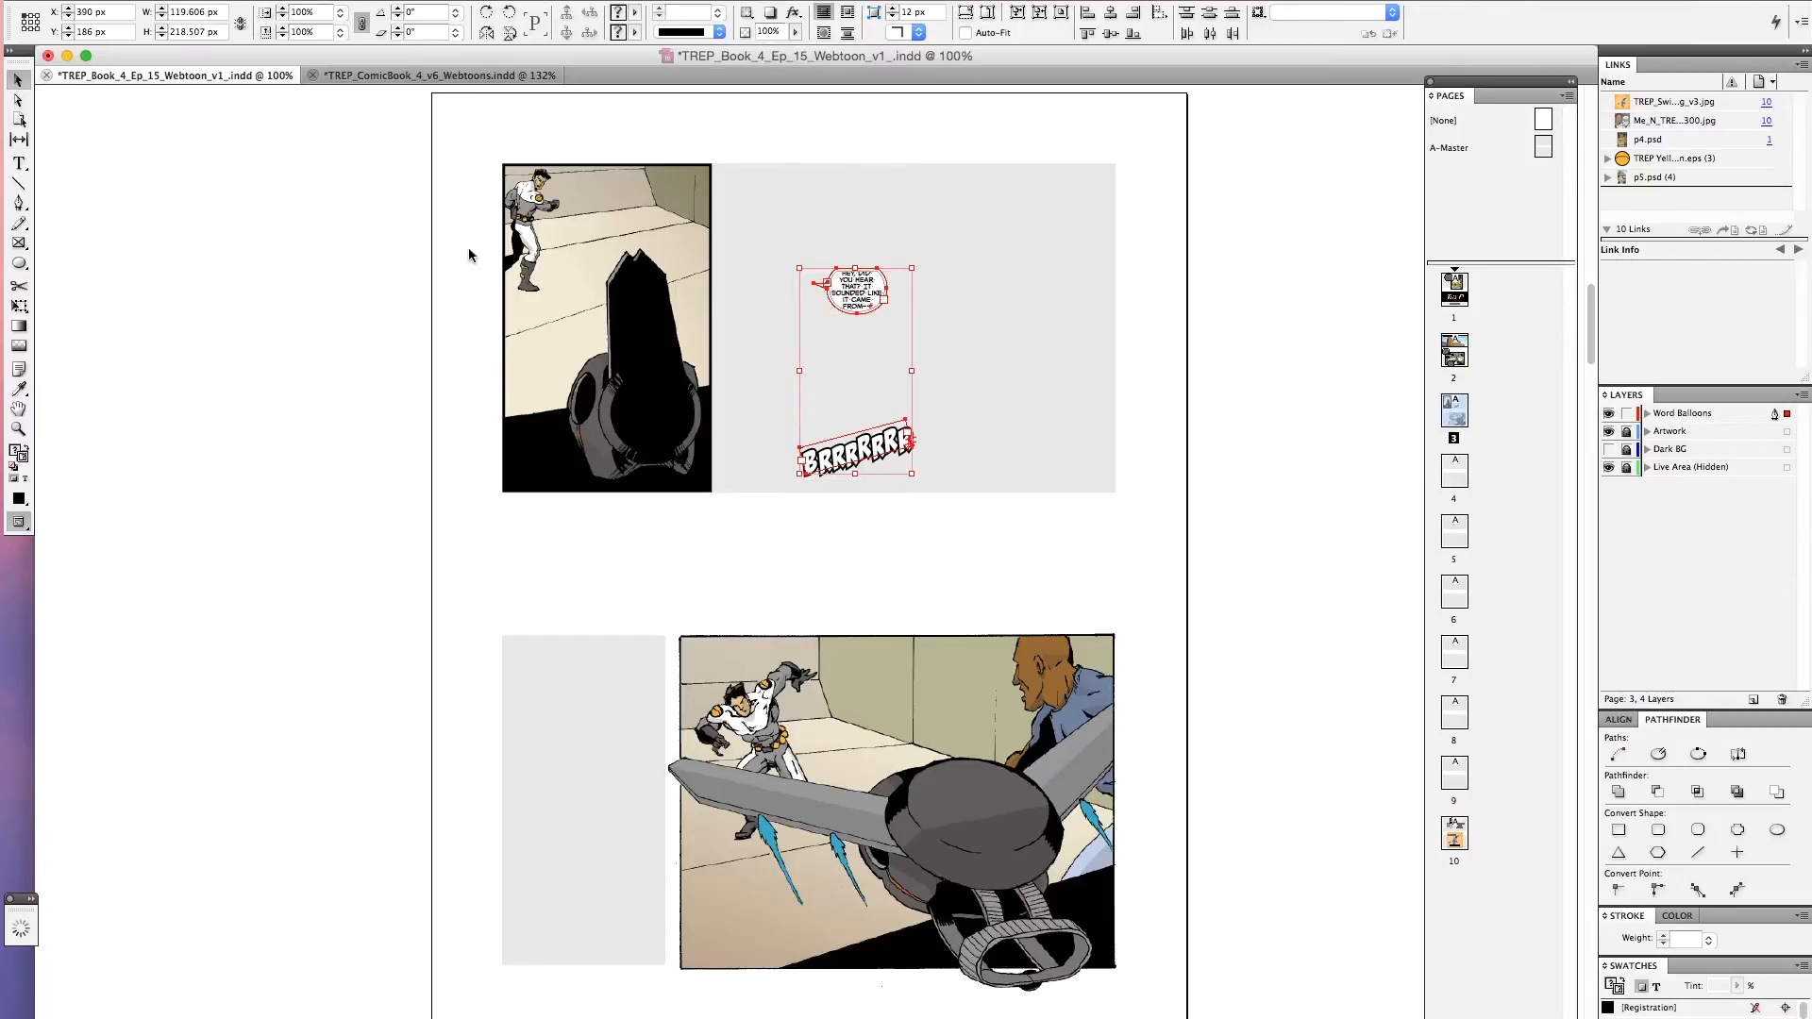
Scale the pasted lettering to 200% and move the BRRRRRRR sound effect over the first panel's bottom edge, at about X 110, Y 400 px
left_click(342, 36)
left_click(319, 224)
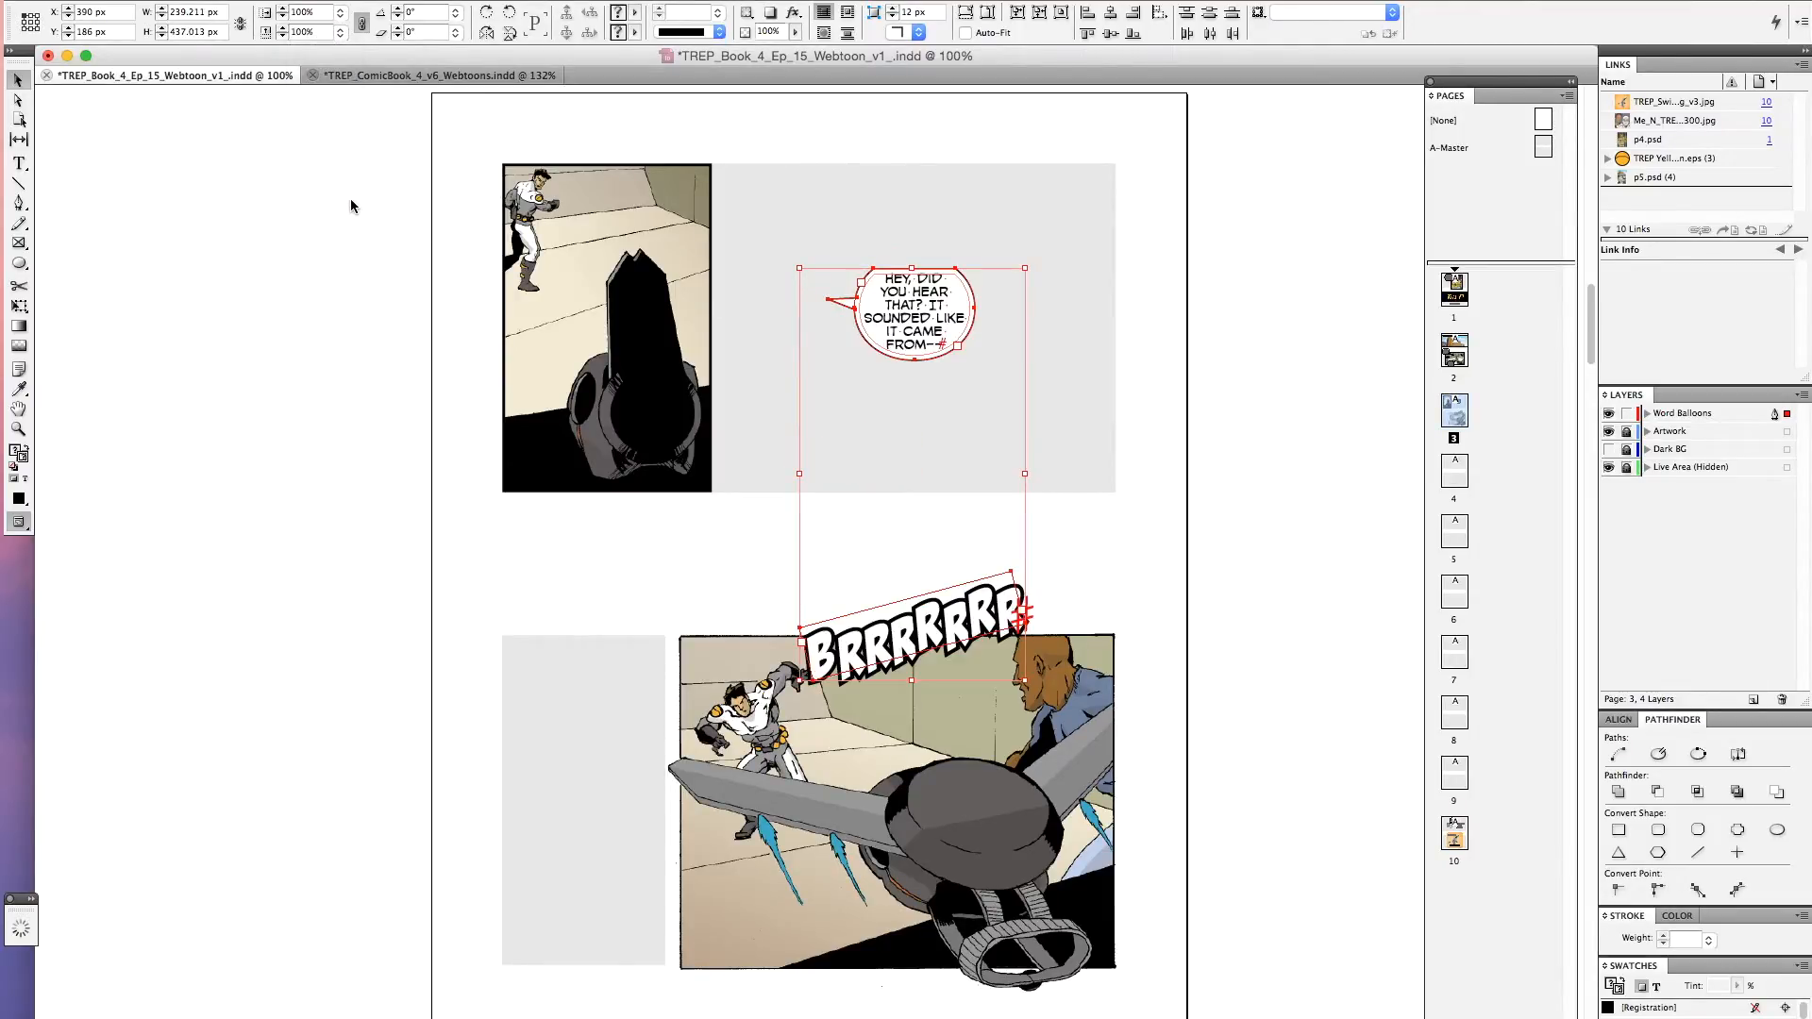
left_click(738, 560)
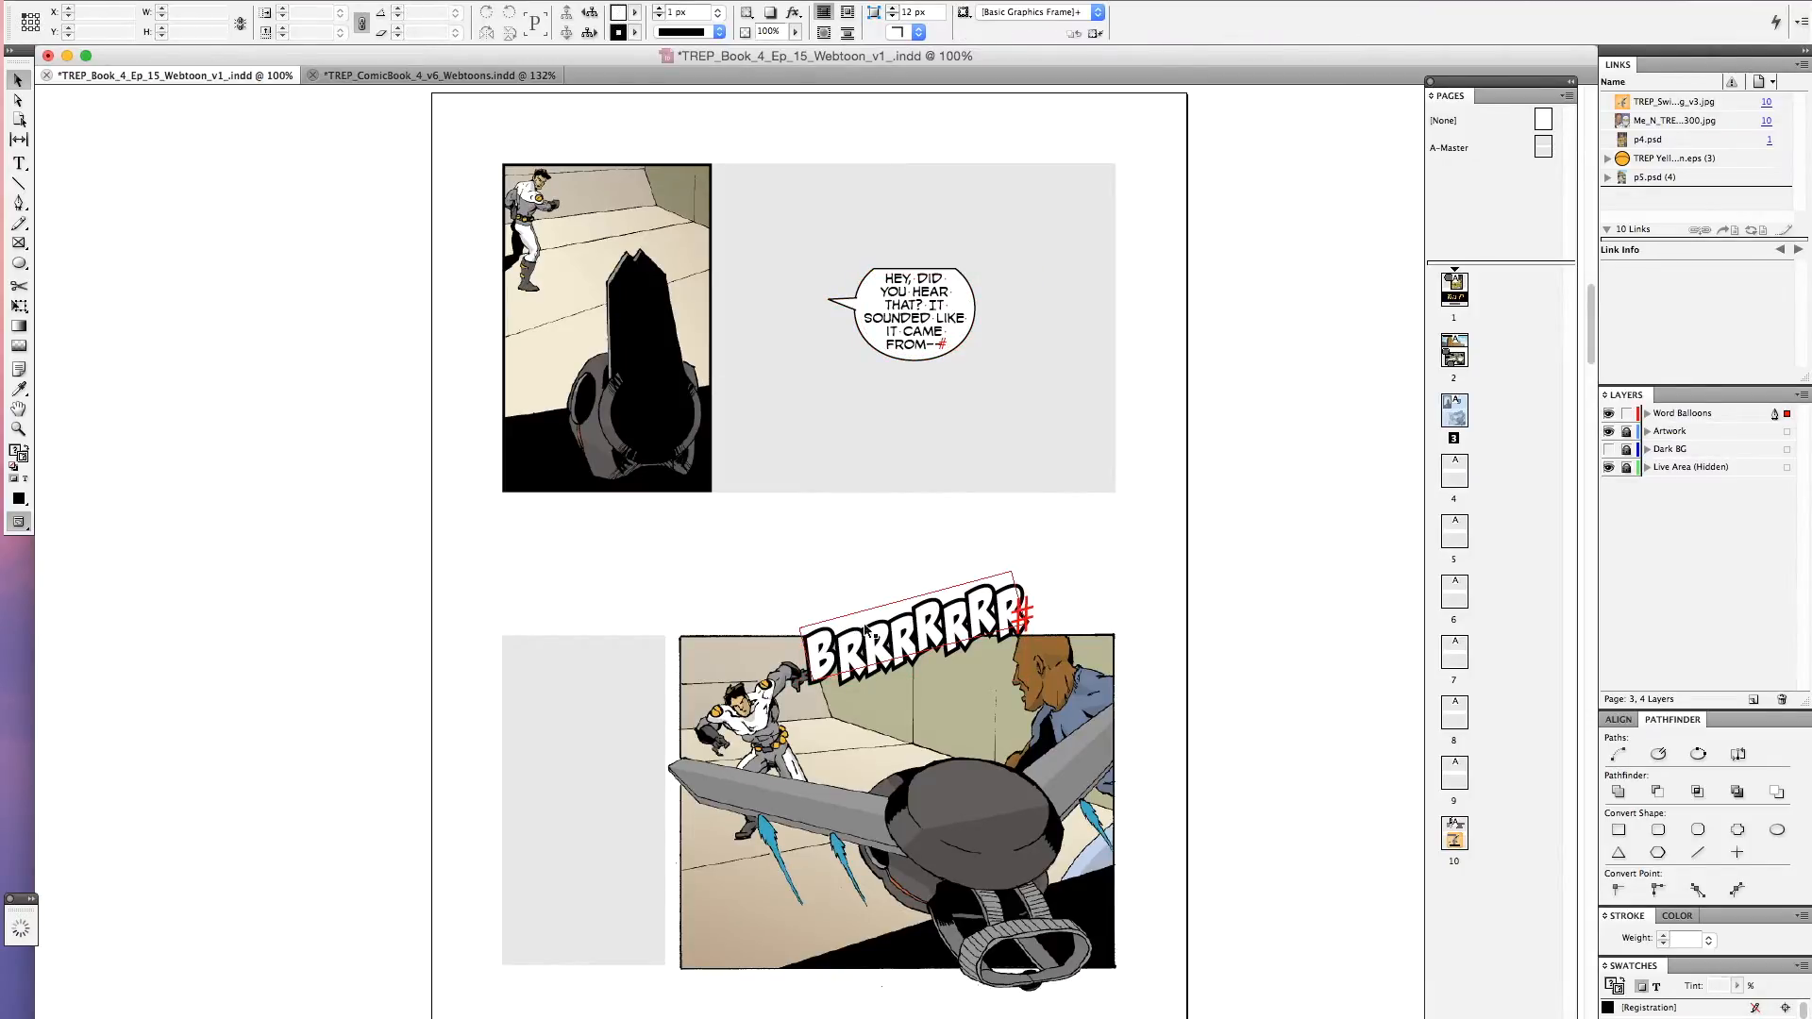
left_click_drag(930, 652, 688, 493)
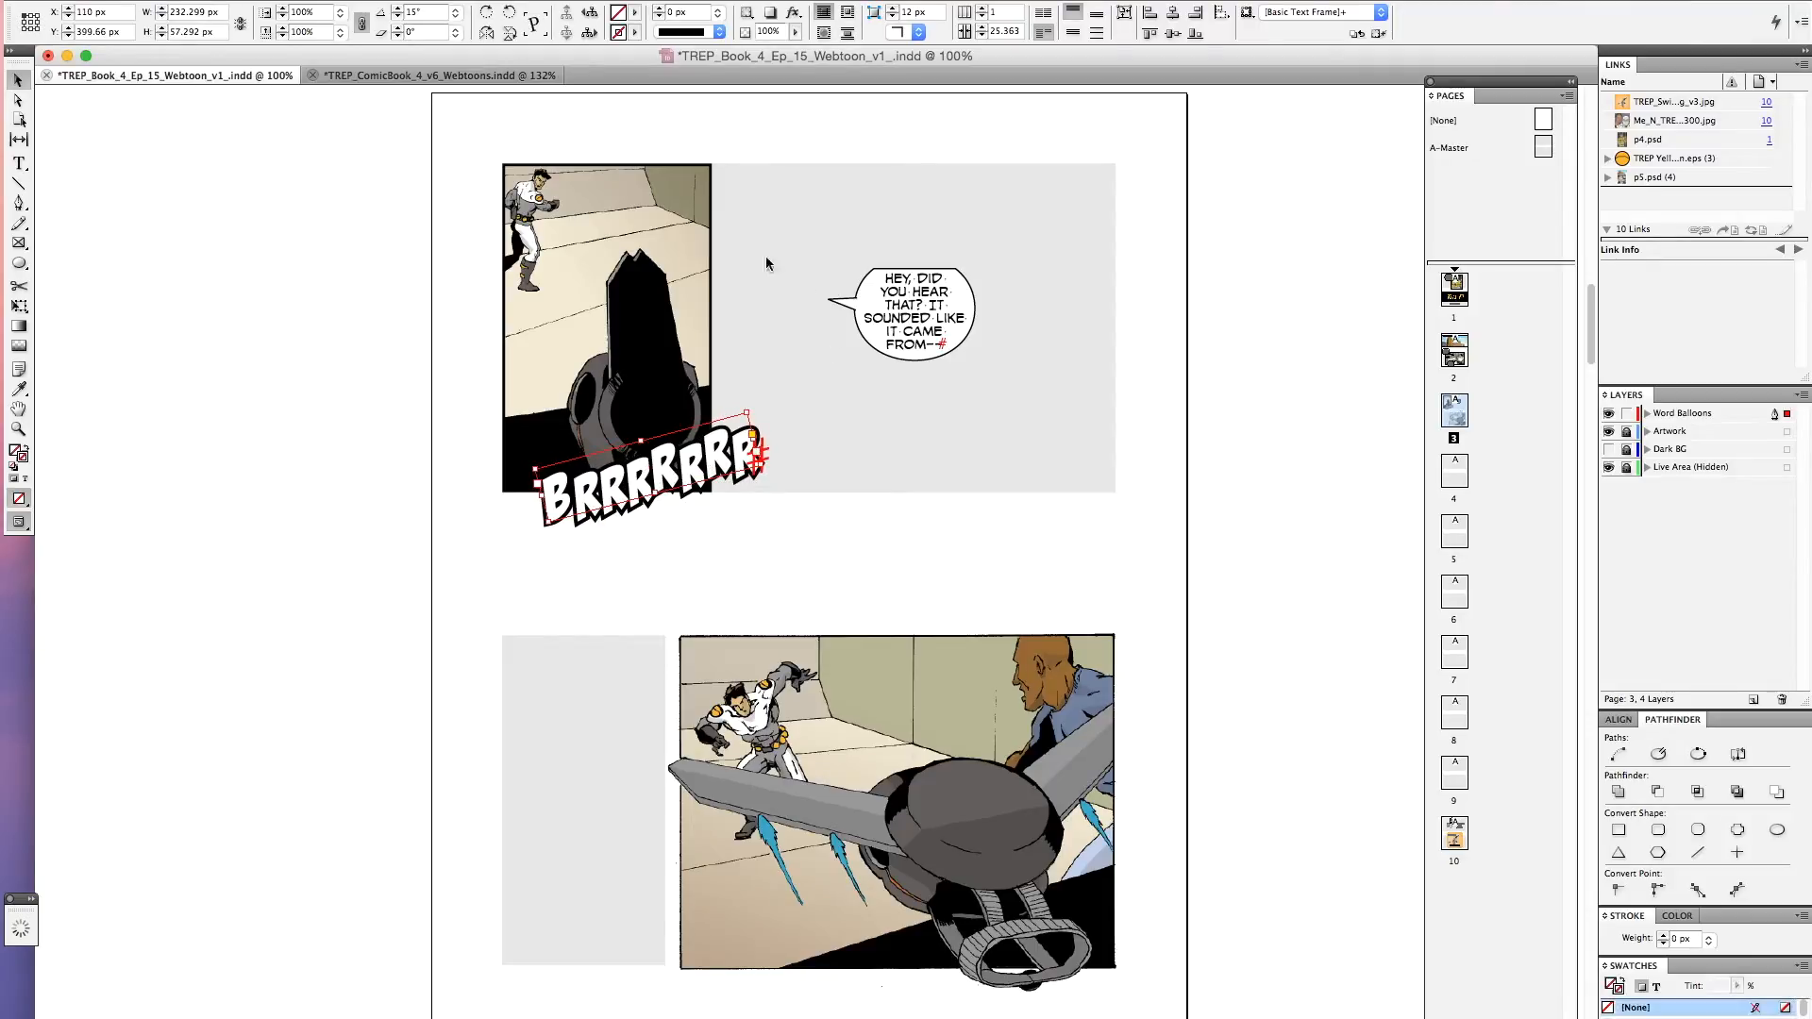
Try scaling the balloon and BRRRRRRR sound effect together to 150% and repositioning the sound effect, and undo these changes
left_click_drag(1073, 245, 535, 555)
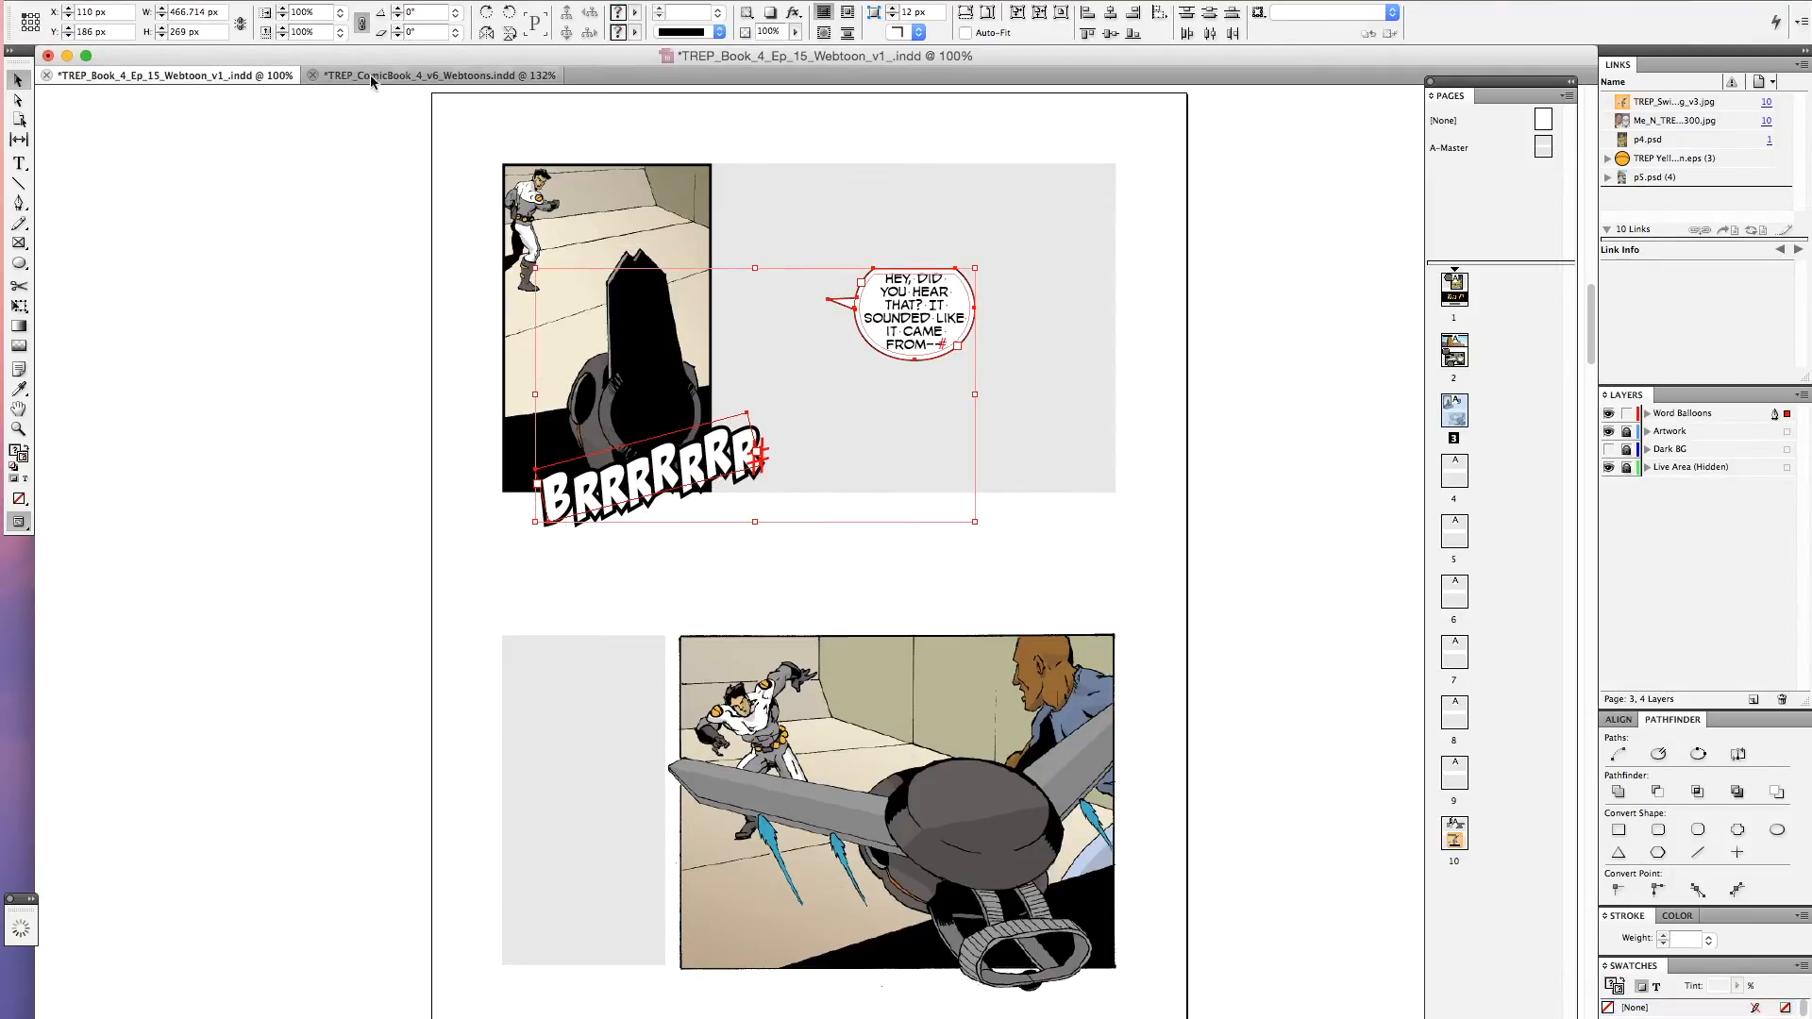
left_click(341, 32)
left_click(326, 203)
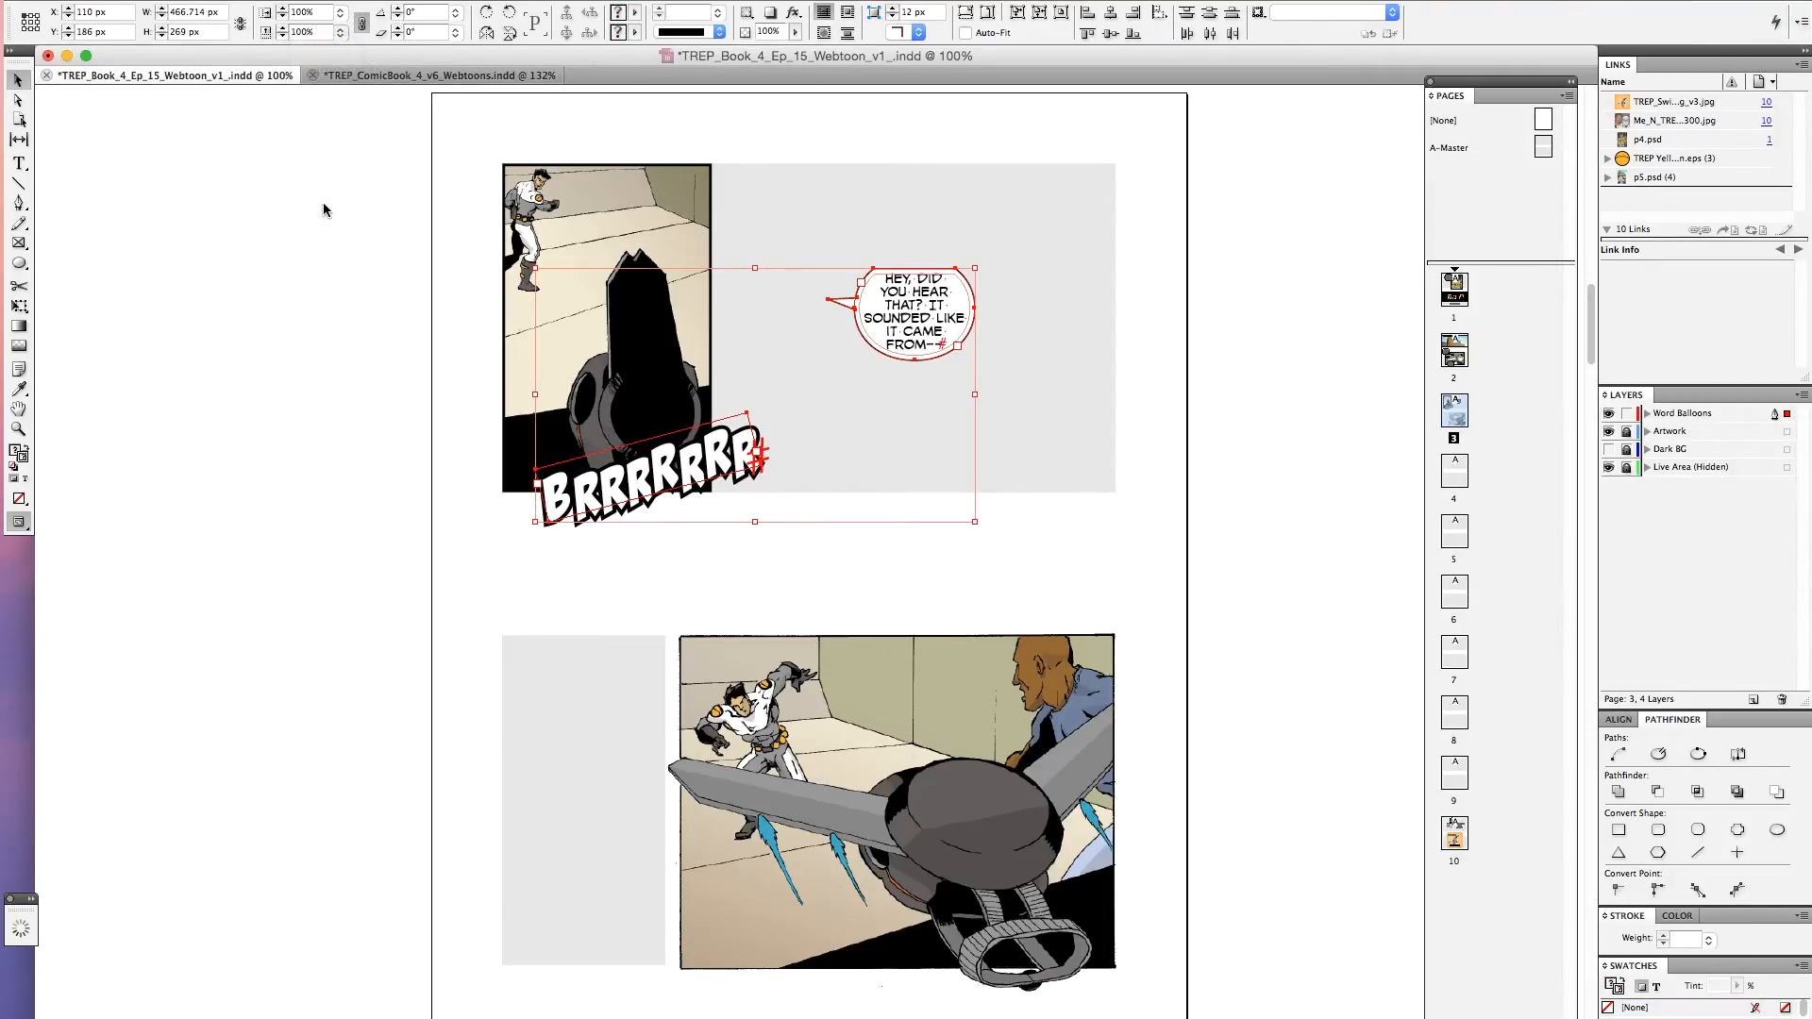
left_click(408, 450)
left_click_drag(765, 590, 715, 482)
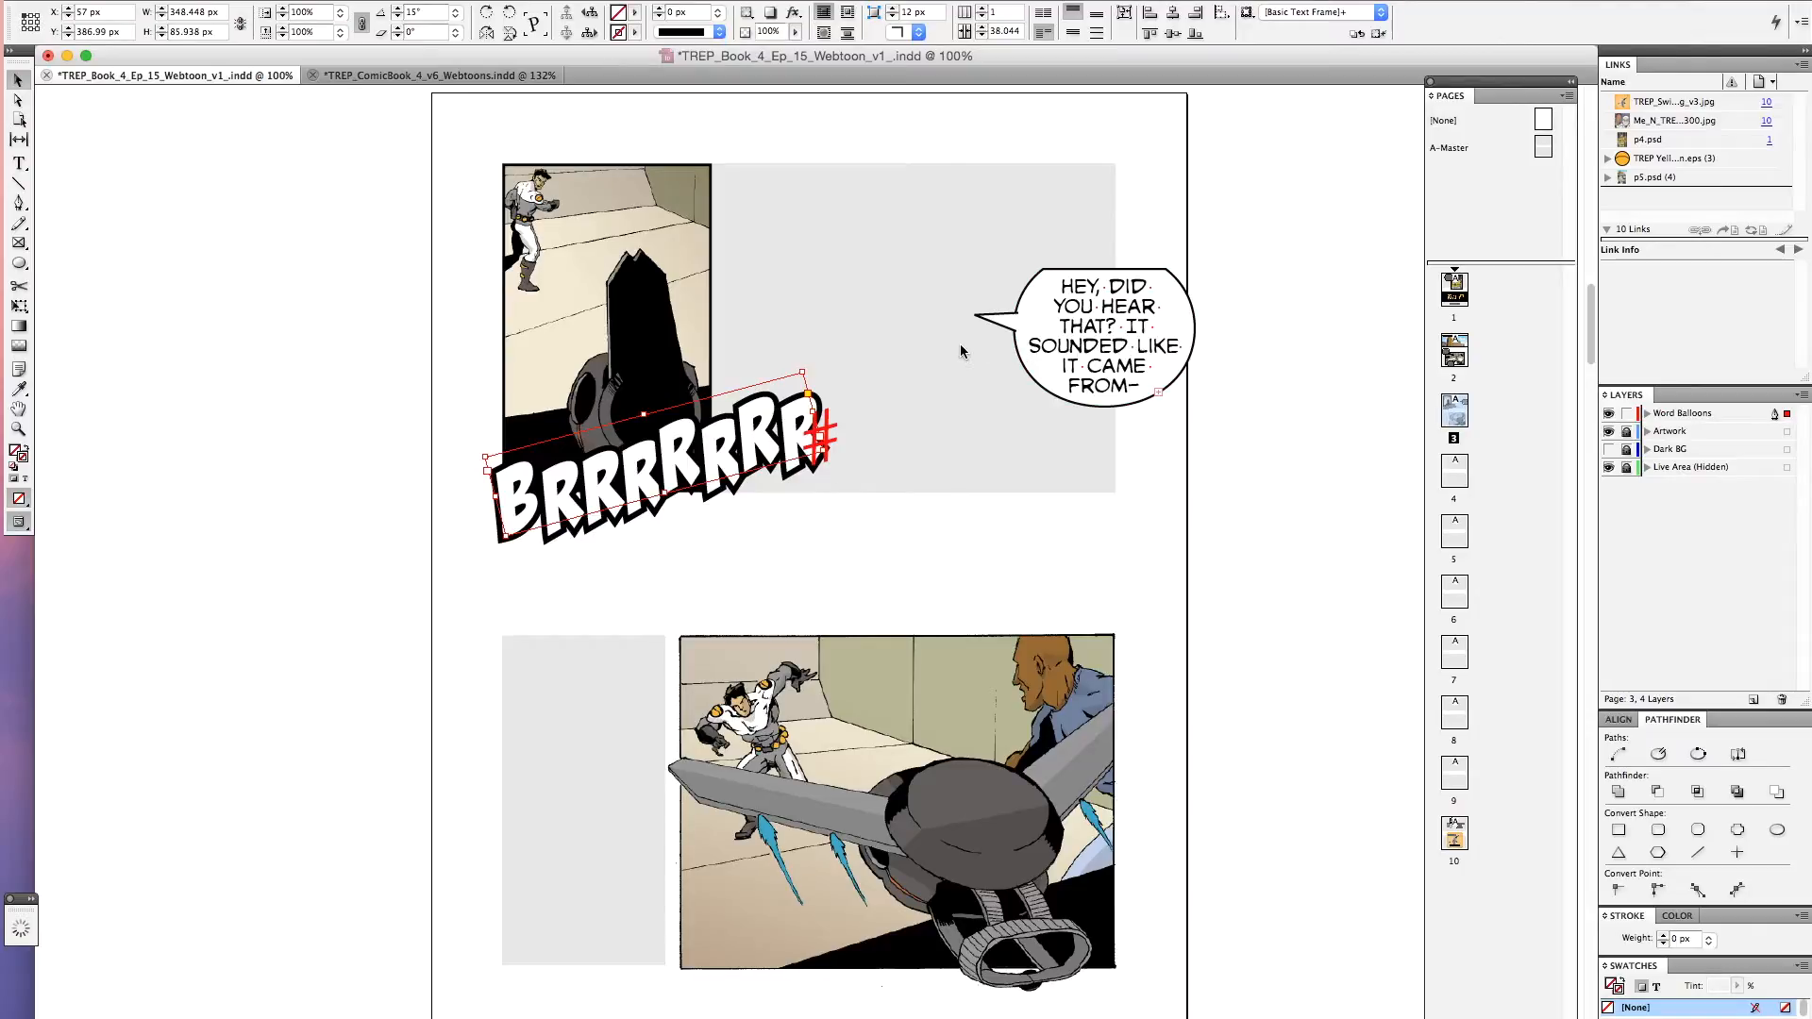
key("super+z")
key("super+z")
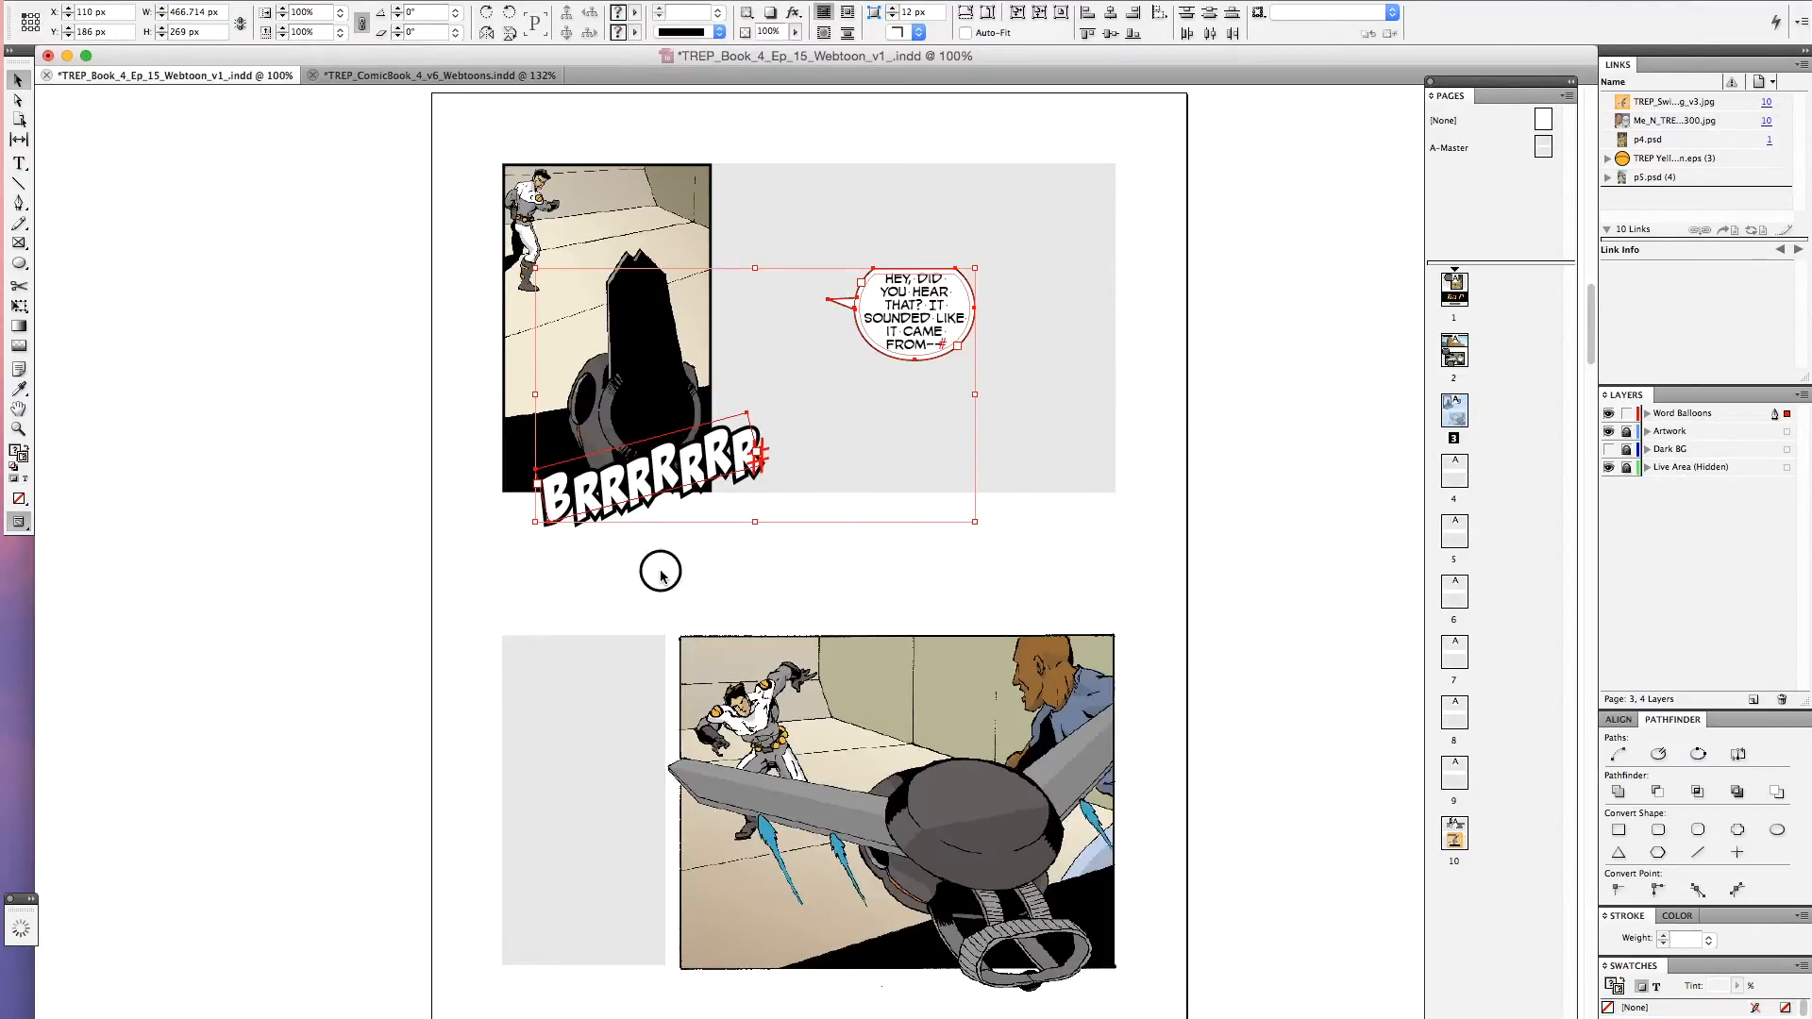
Shift the BRRRRRRR sound effect slightly left on the panel's bottom edge and scale only the balloon and its tail to 150%
left_click(656, 567)
left_click_drag(641, 464, 618, 470)
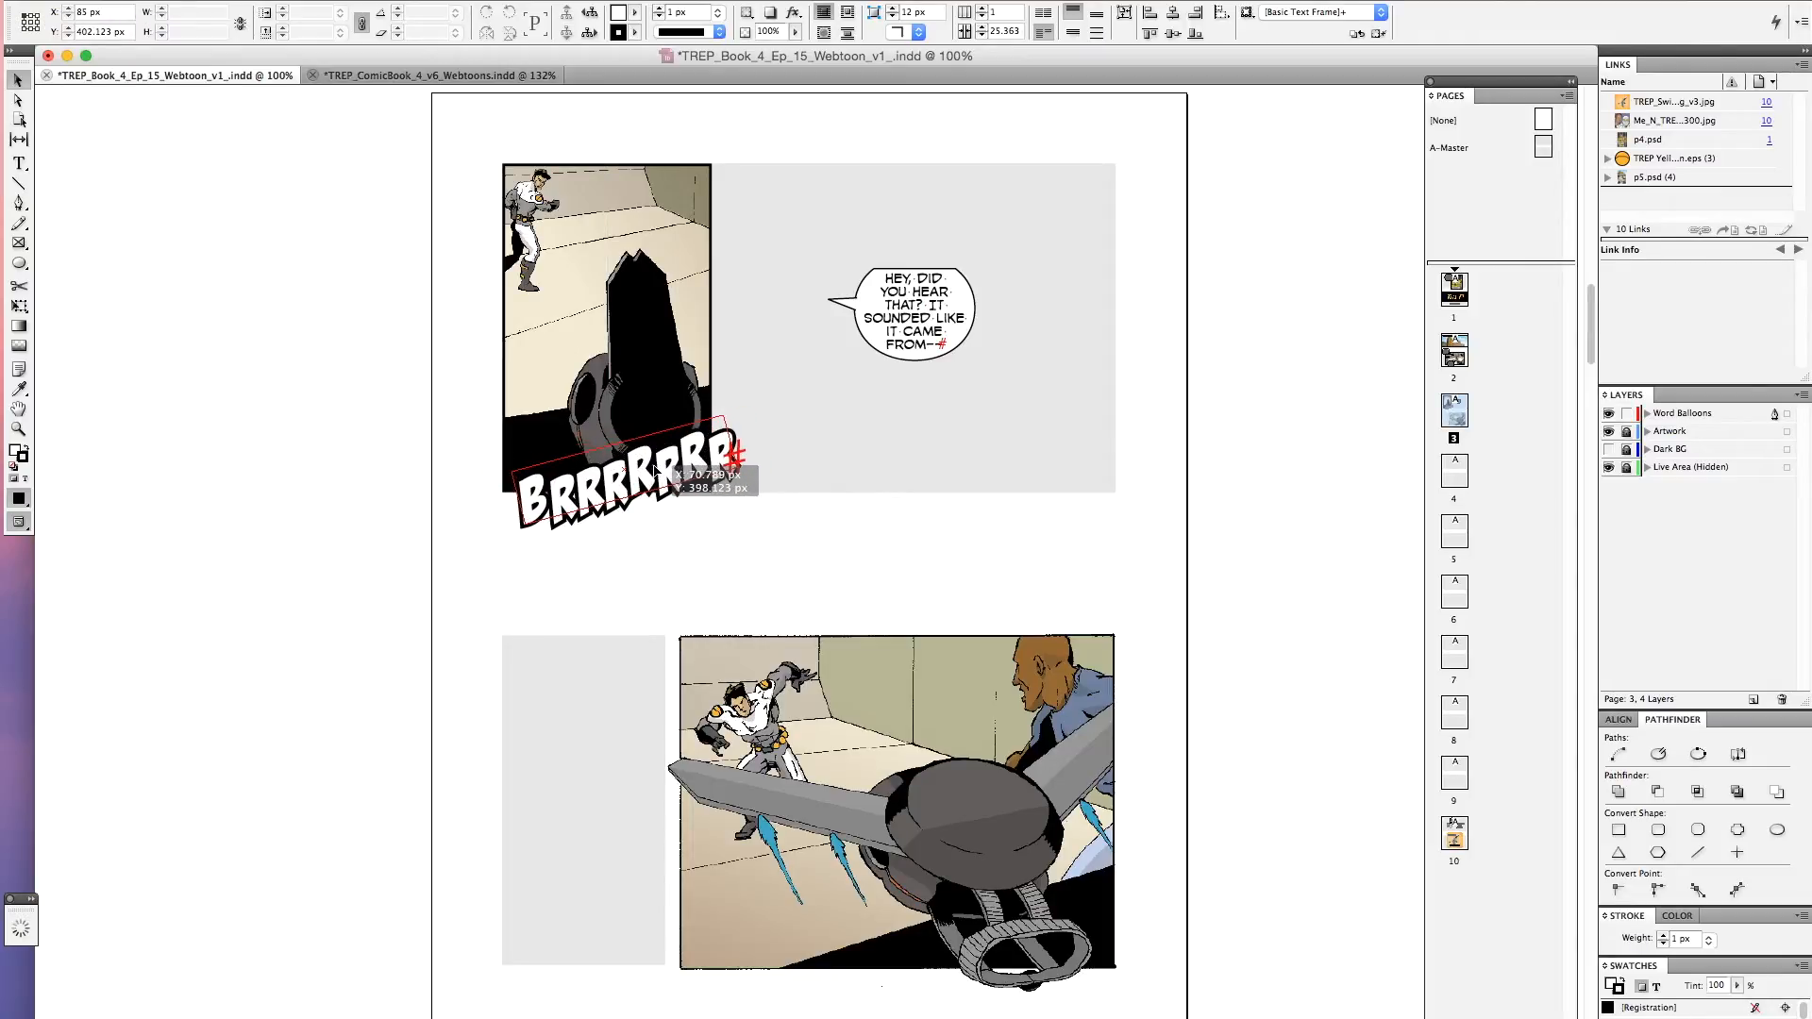
left_click(977, 390)
left_click_drag(1003, 406, 801, 231)
left_click(341, 37)
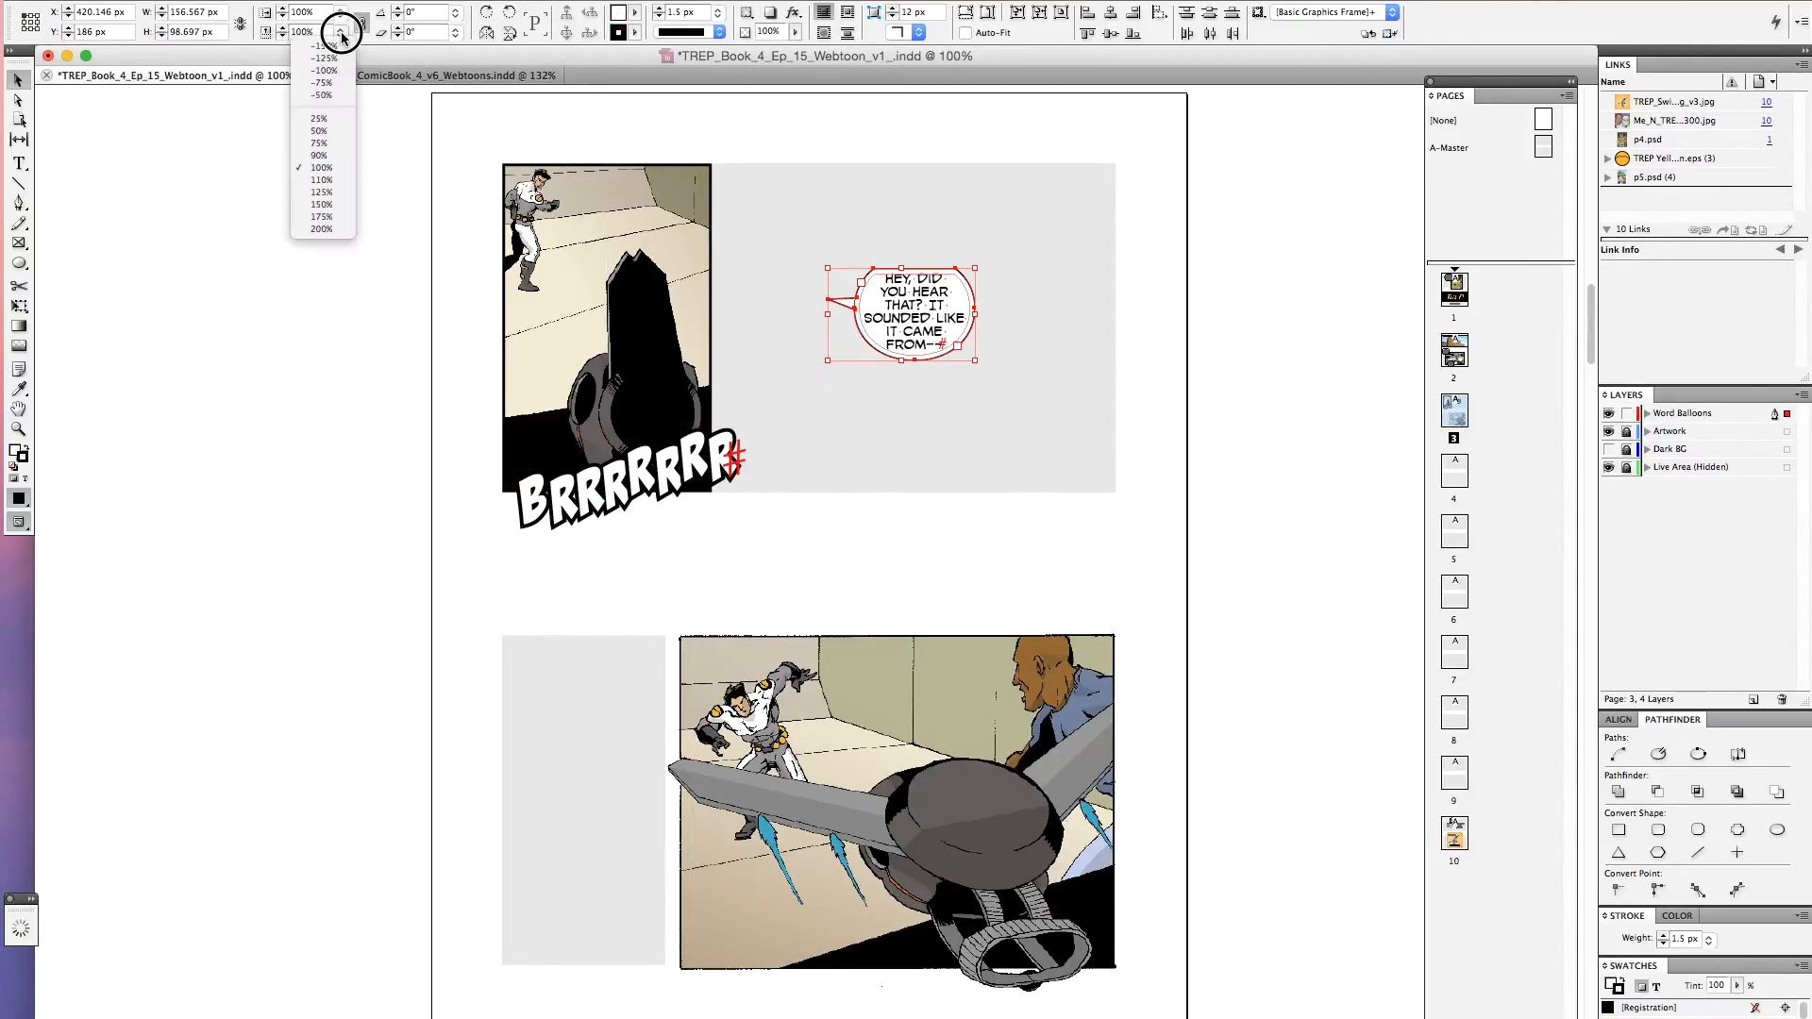
left_click(322, 204)
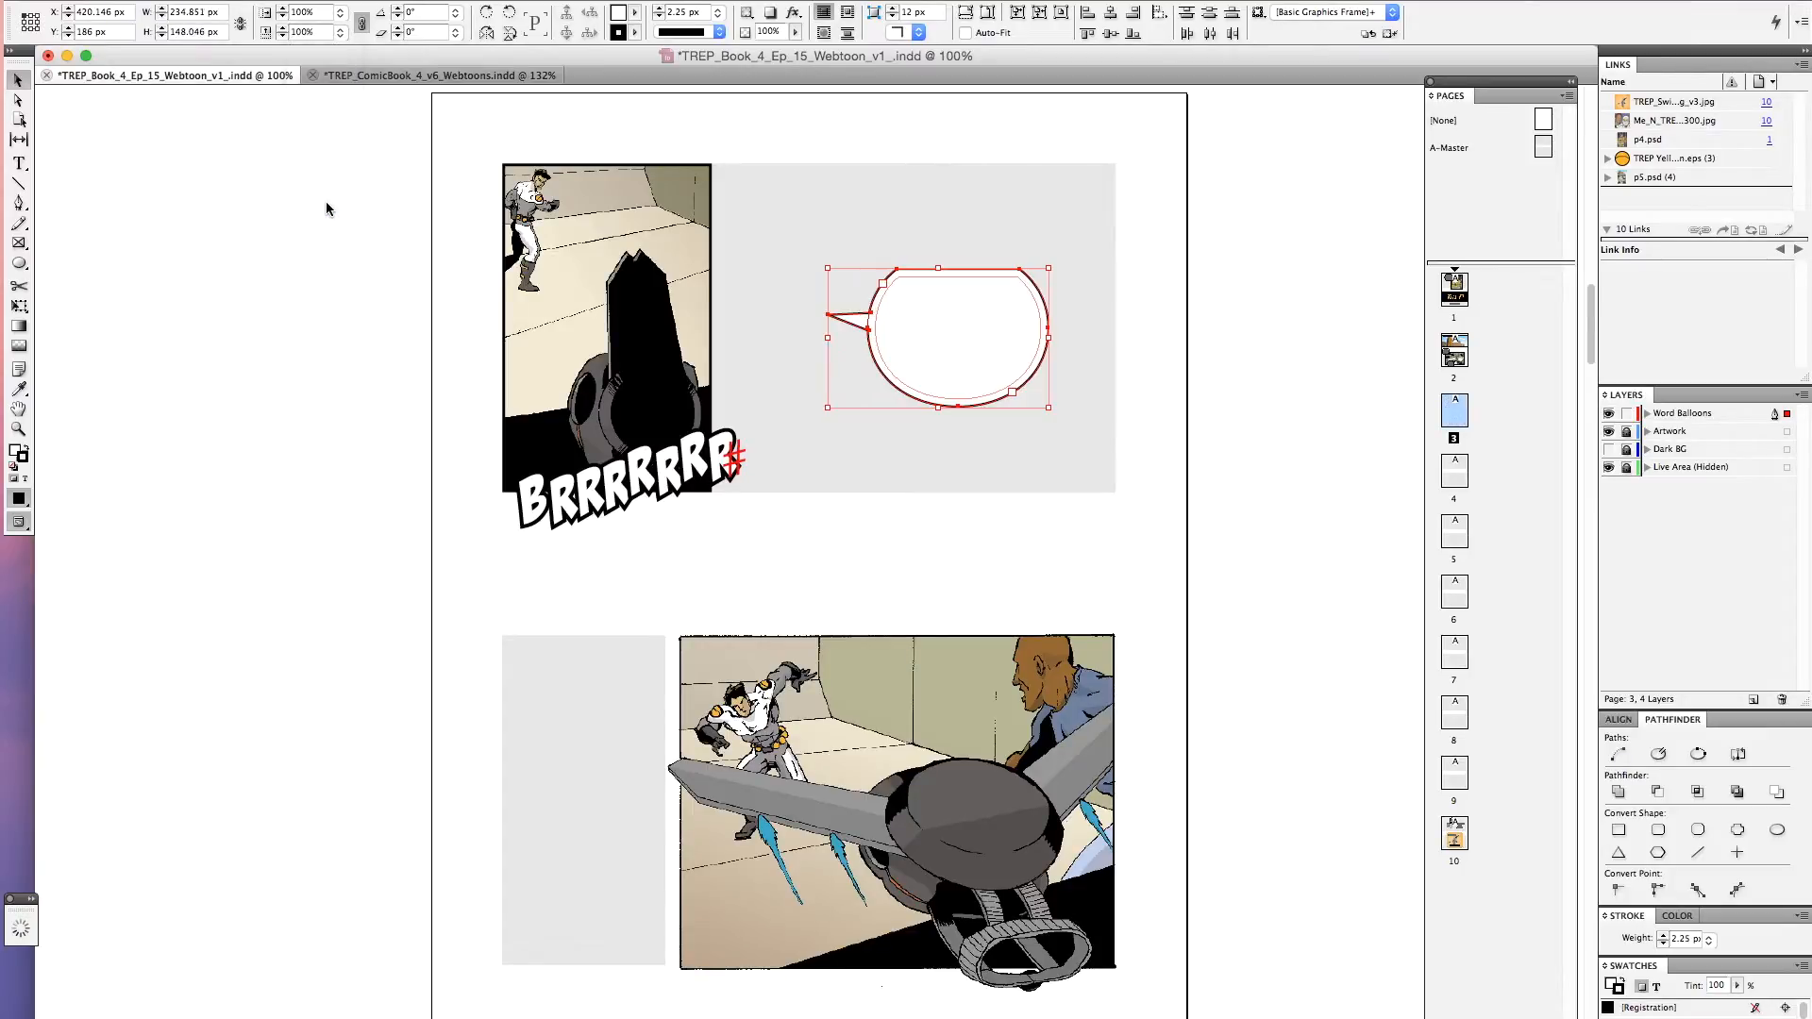
Enlarge the "Hey, did you hear that?" balloon slightly to about 197 × 151 px so all its text fits in six lines
left_click(1031, 455)
left_click(1012, 387)
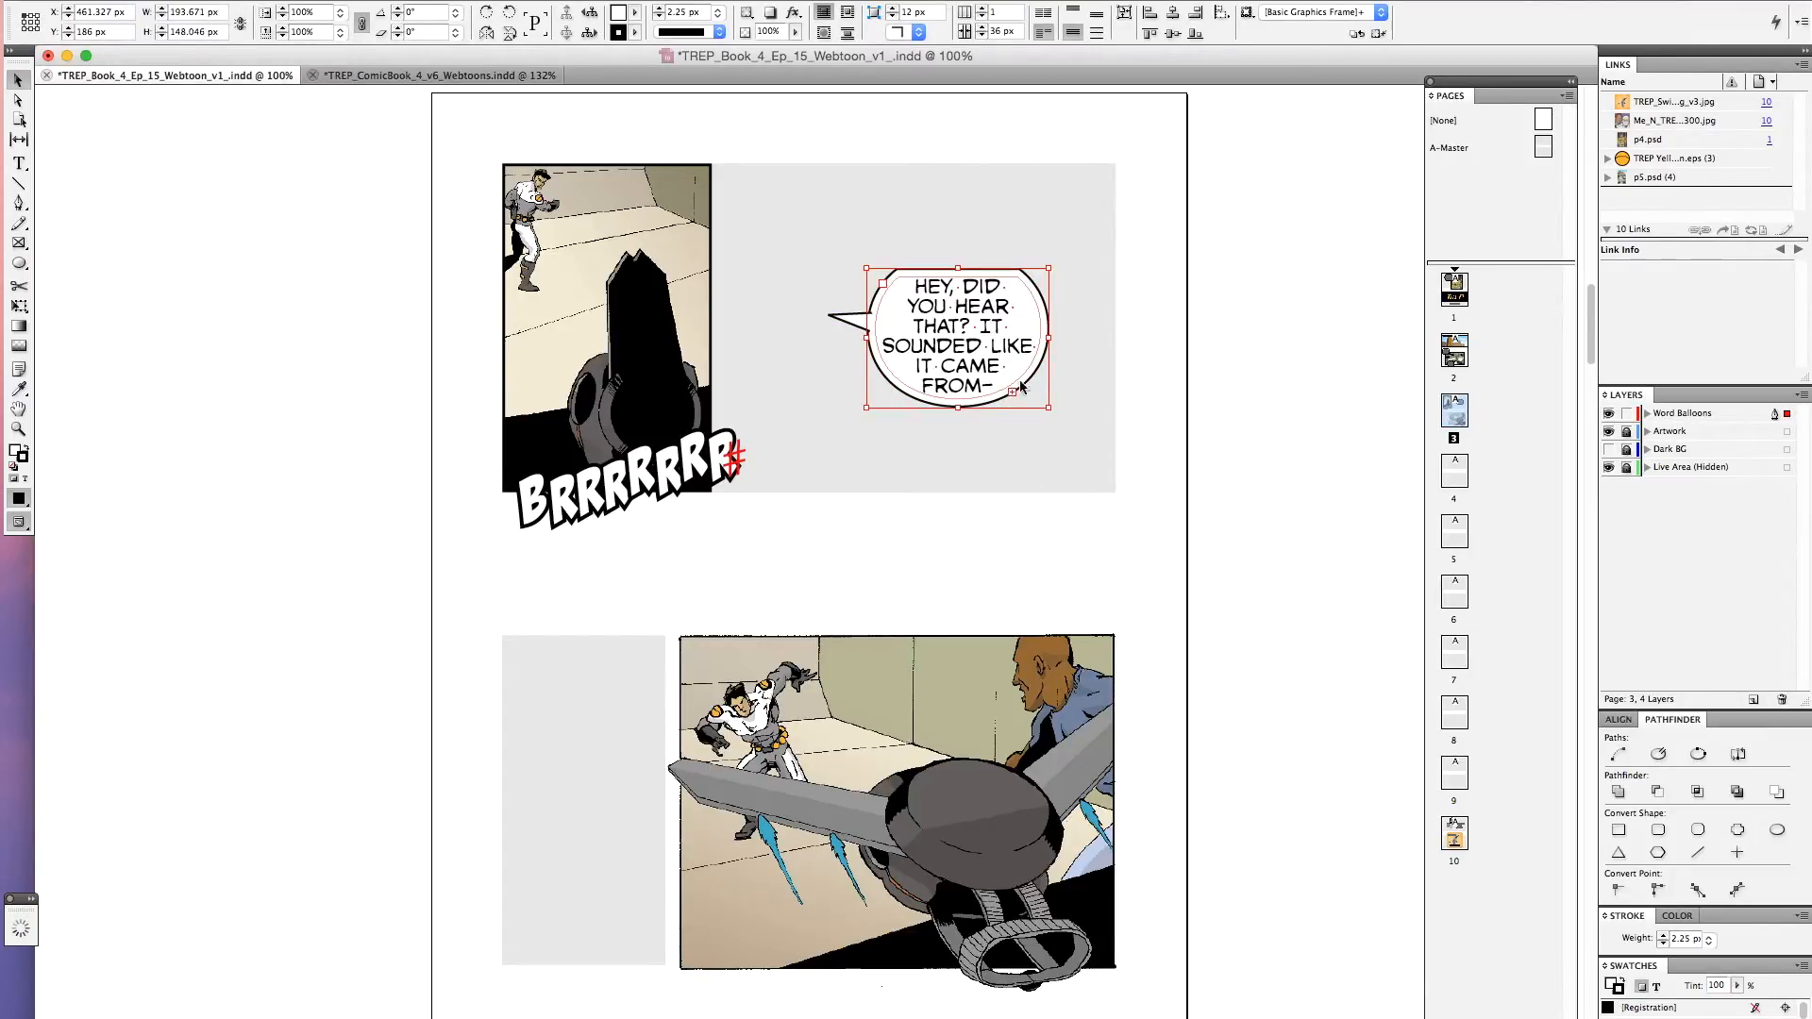
left_click_drag(790, 227, 1139, 521)
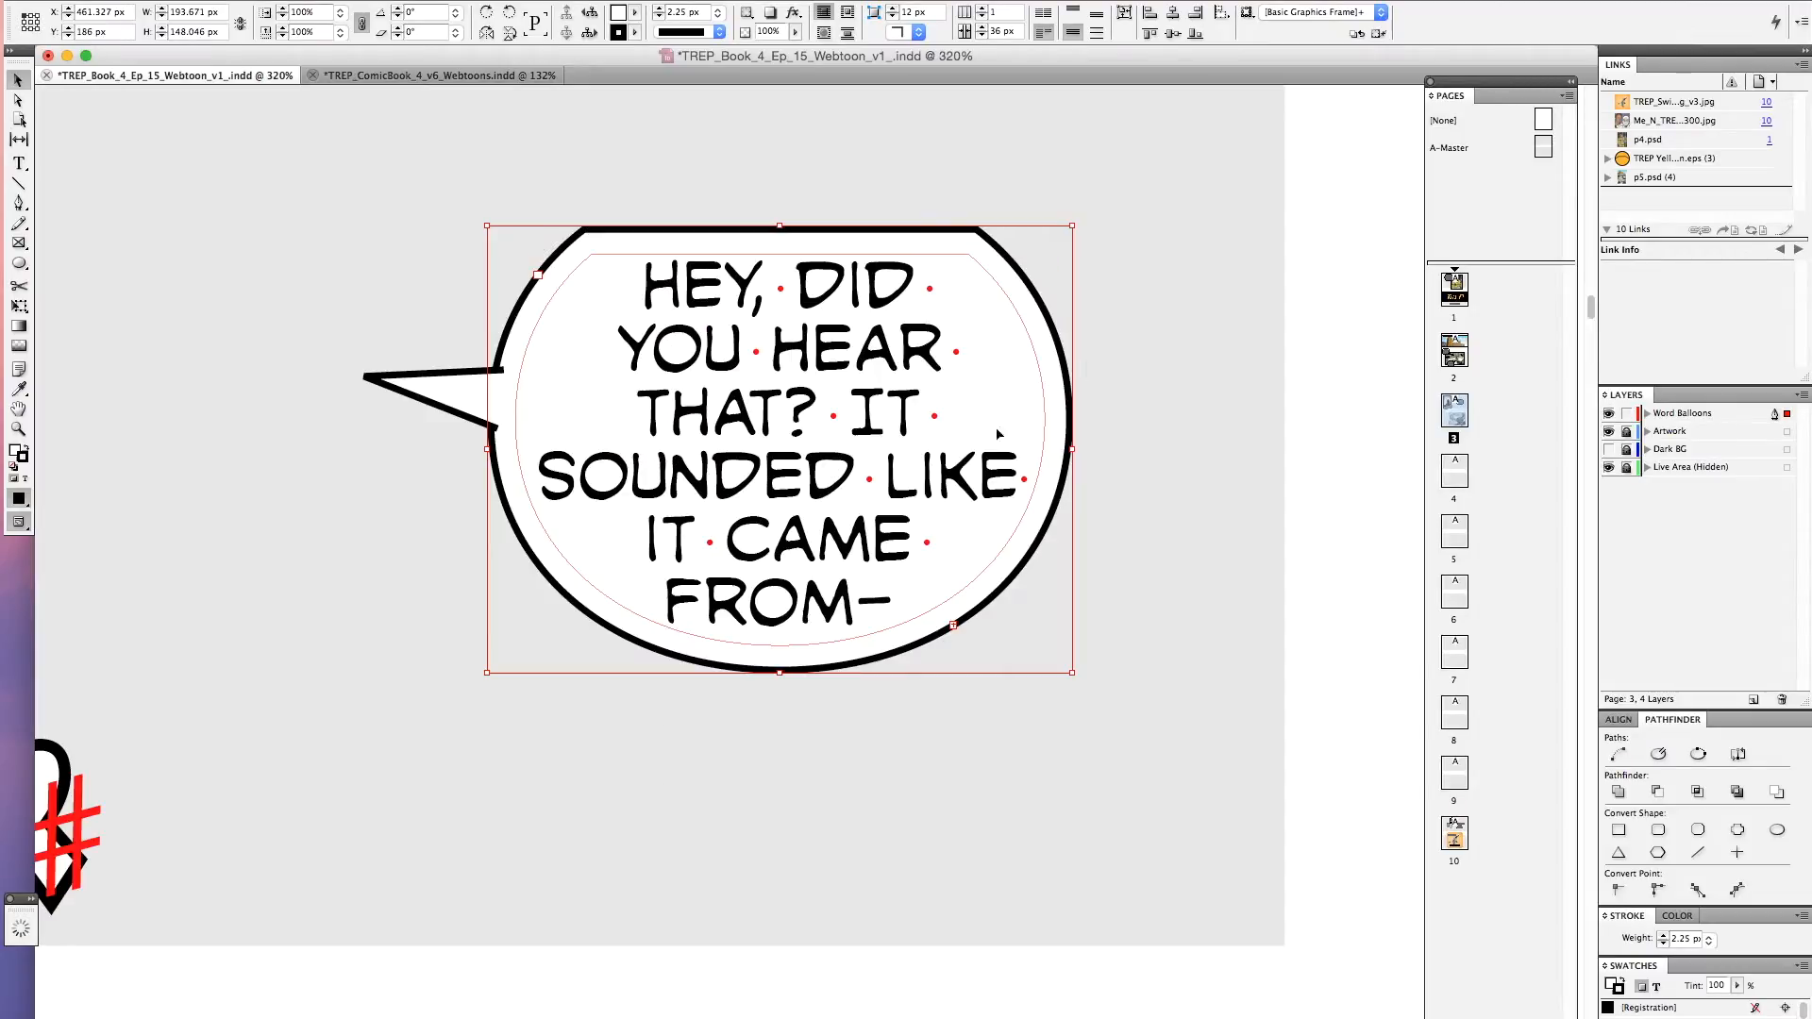
left_click_drag(1074, 673, 1105, 705)
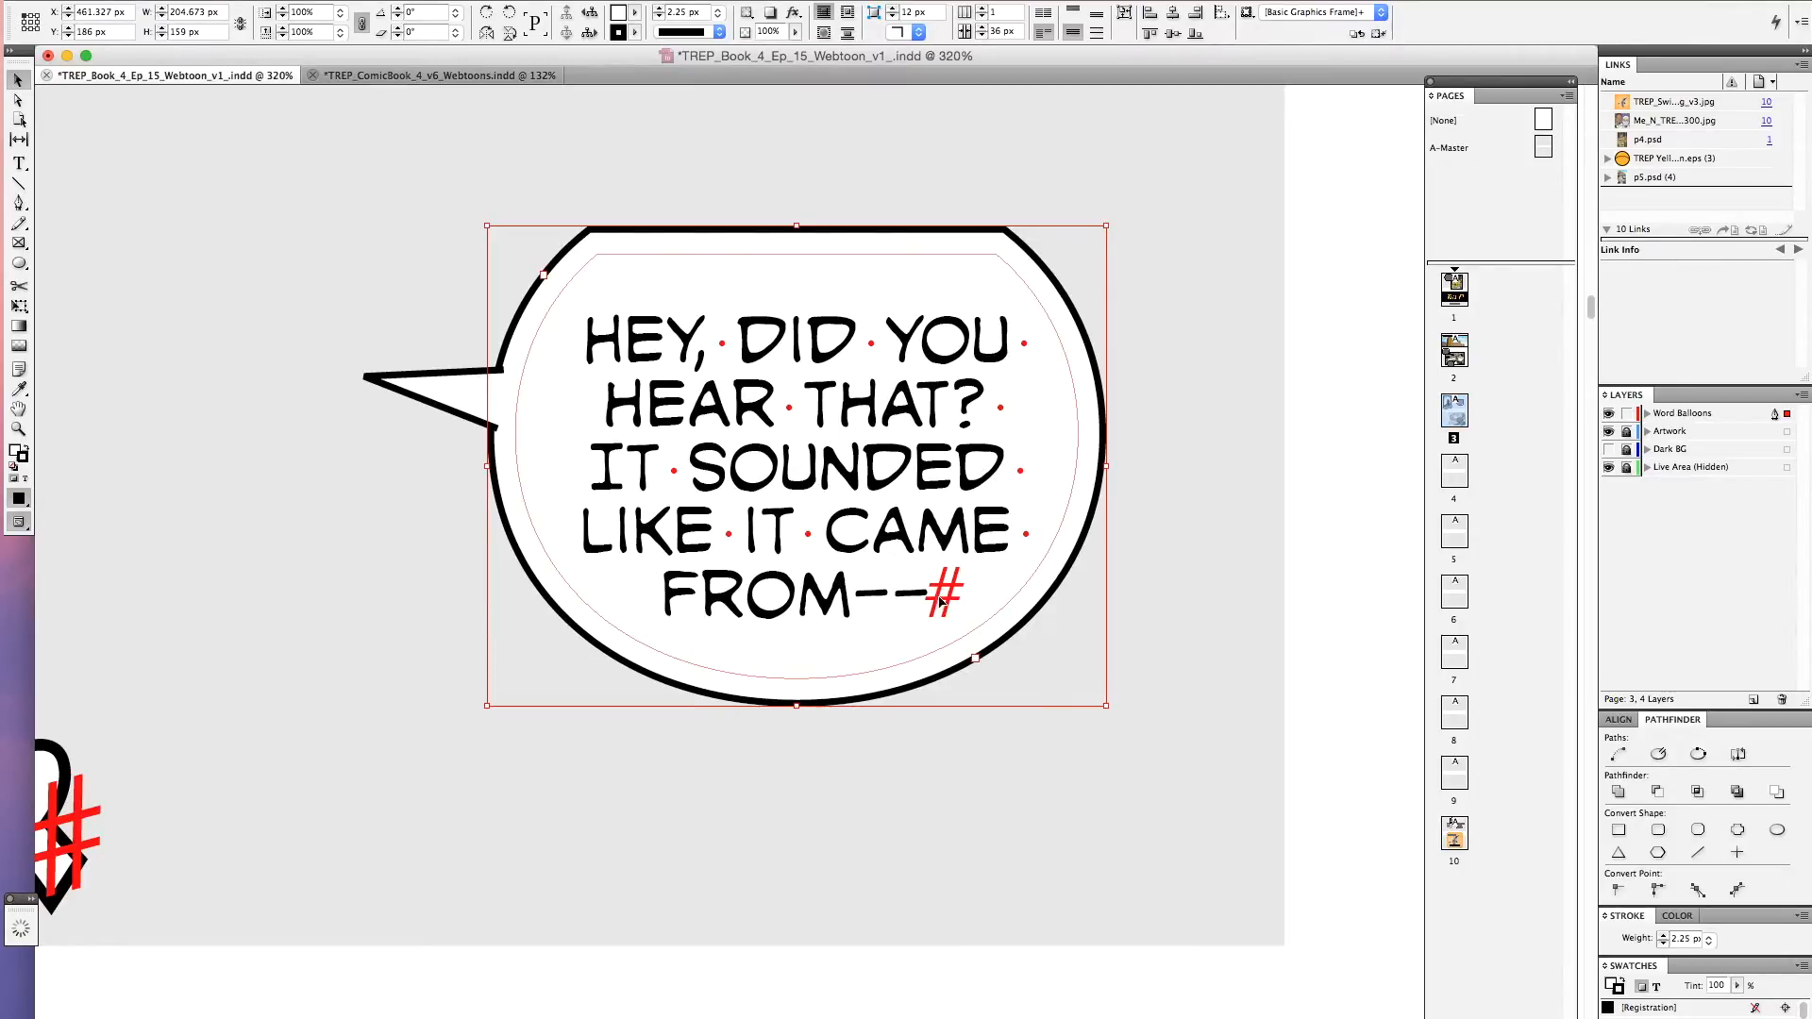
key("super+z")
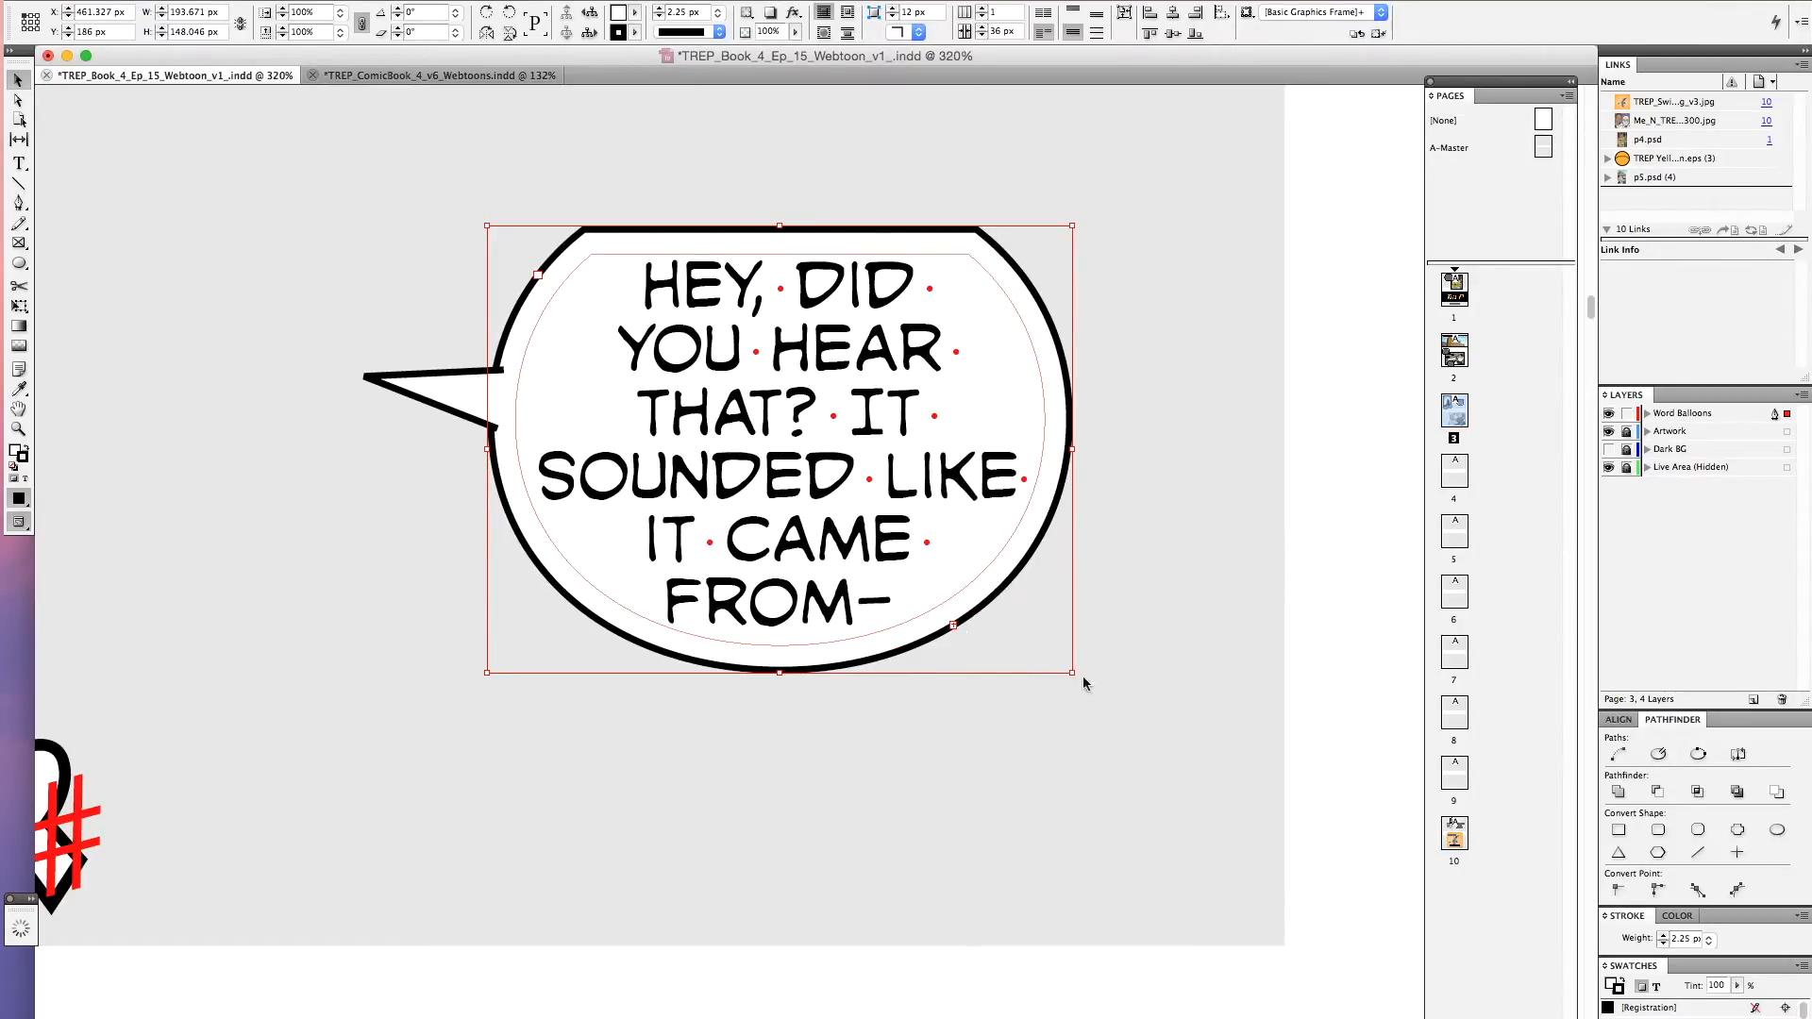
left_click_drag(1072, 673, 1083, 682)
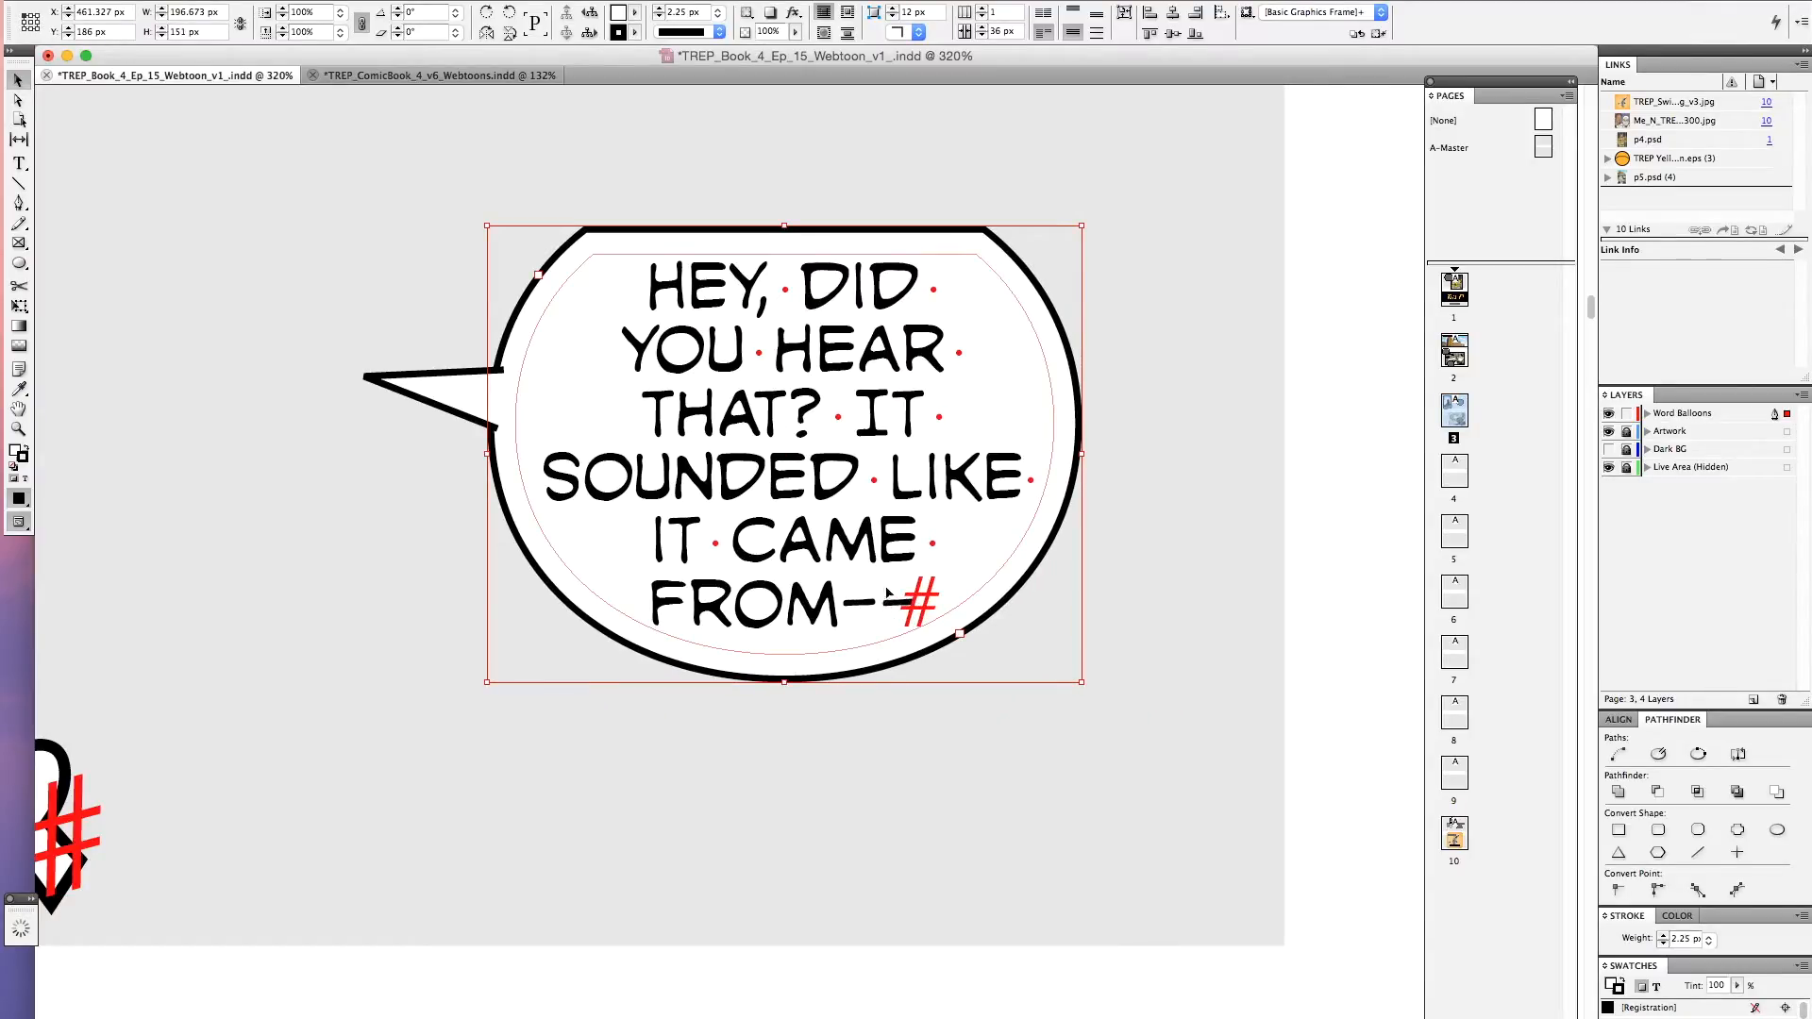
left_click(19, 162)
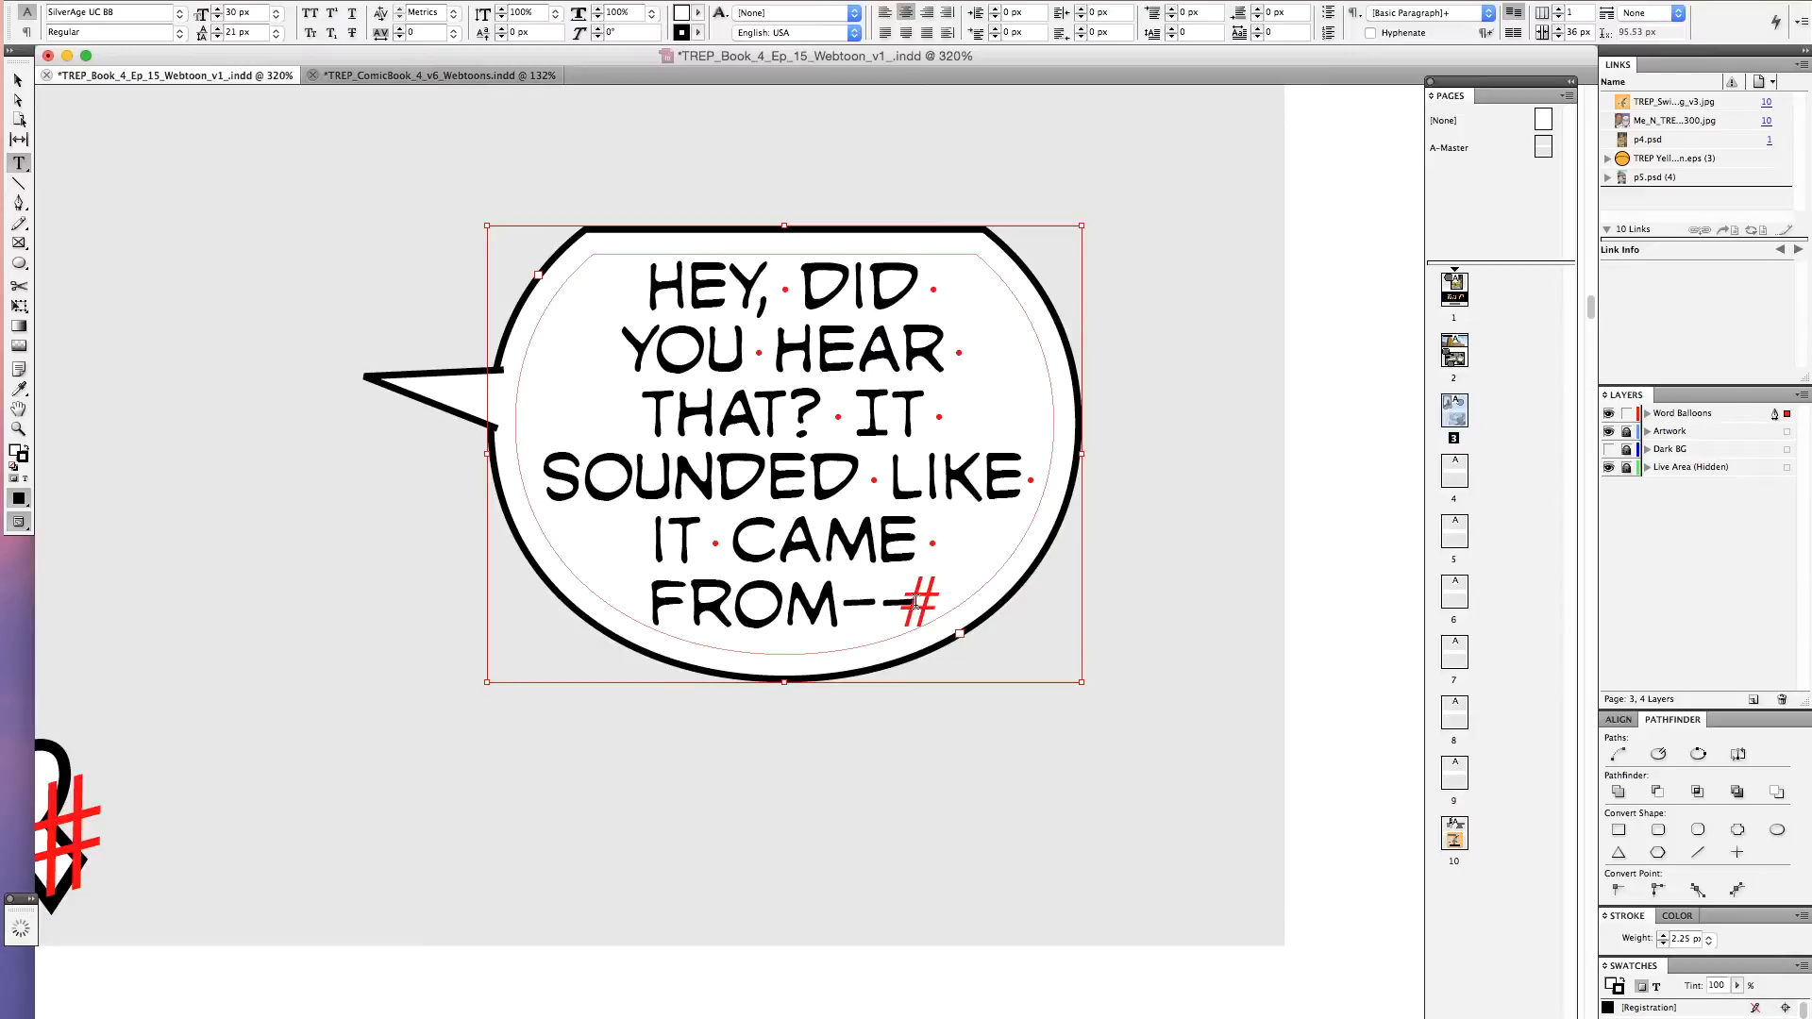
left_click_drag(916, 605, 691, 397)
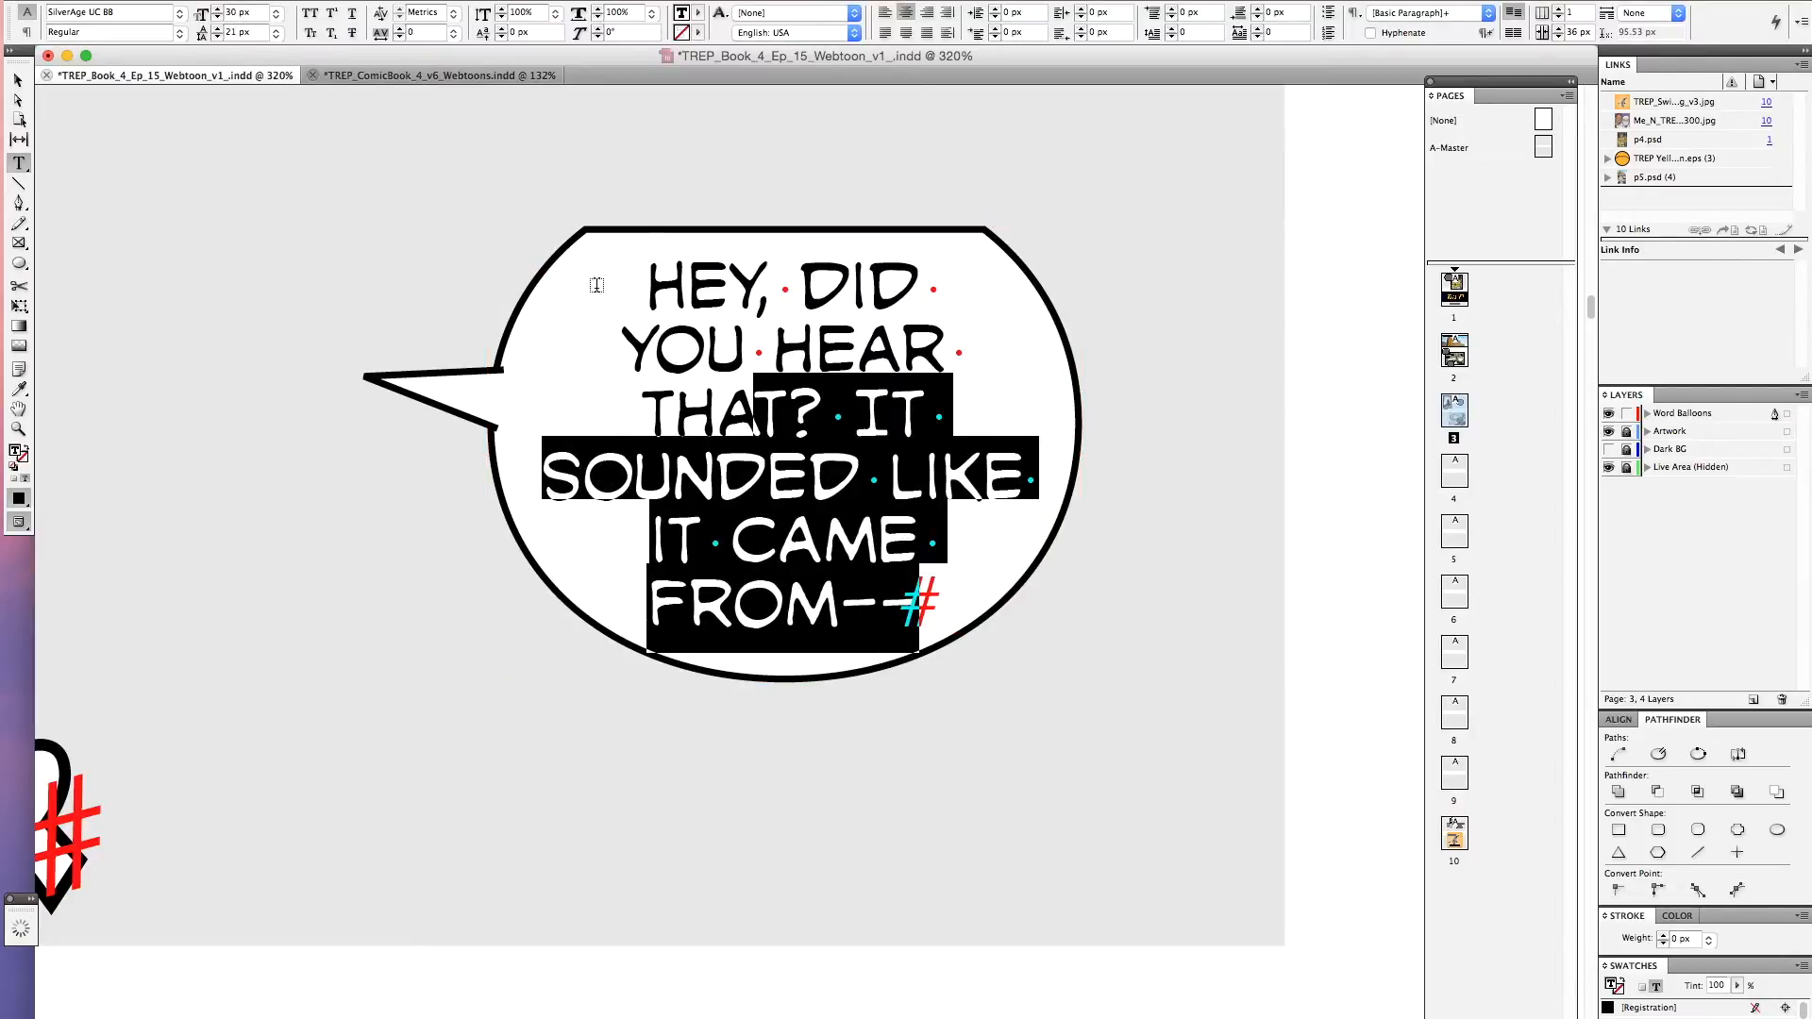
left_click(800, 472)
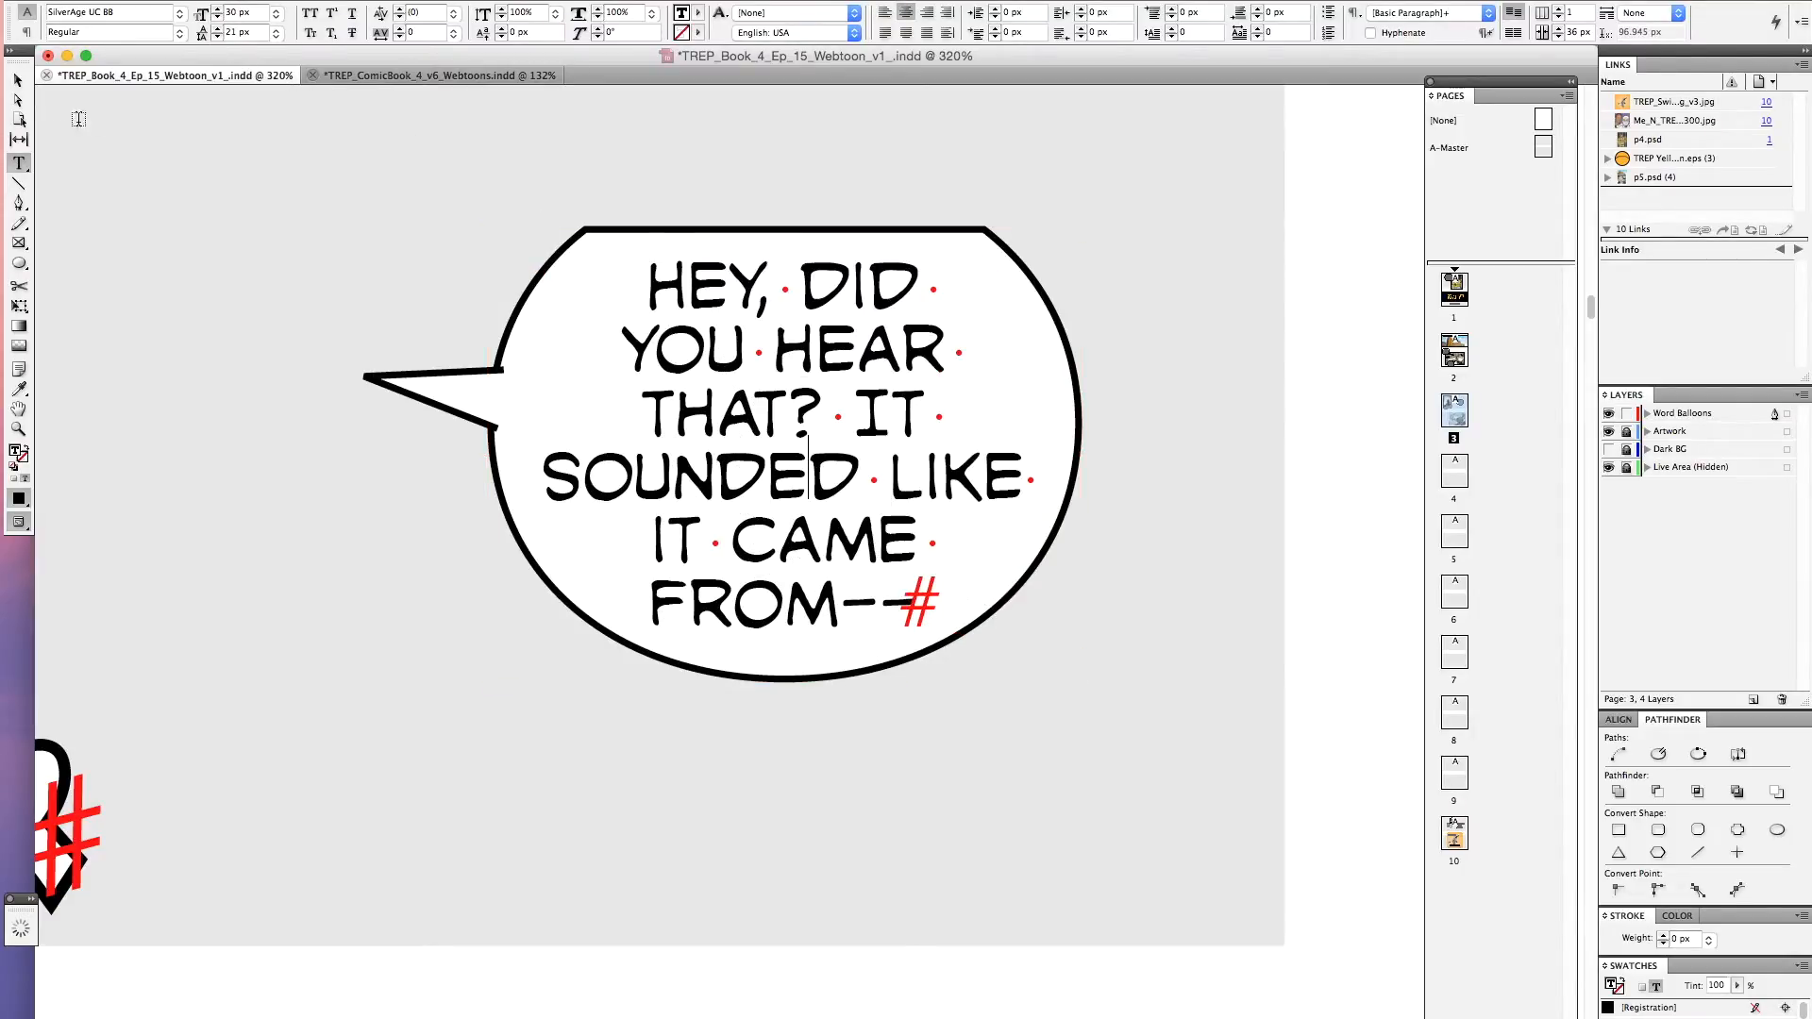
left_click(18, 81)
left_click(1159, 509)
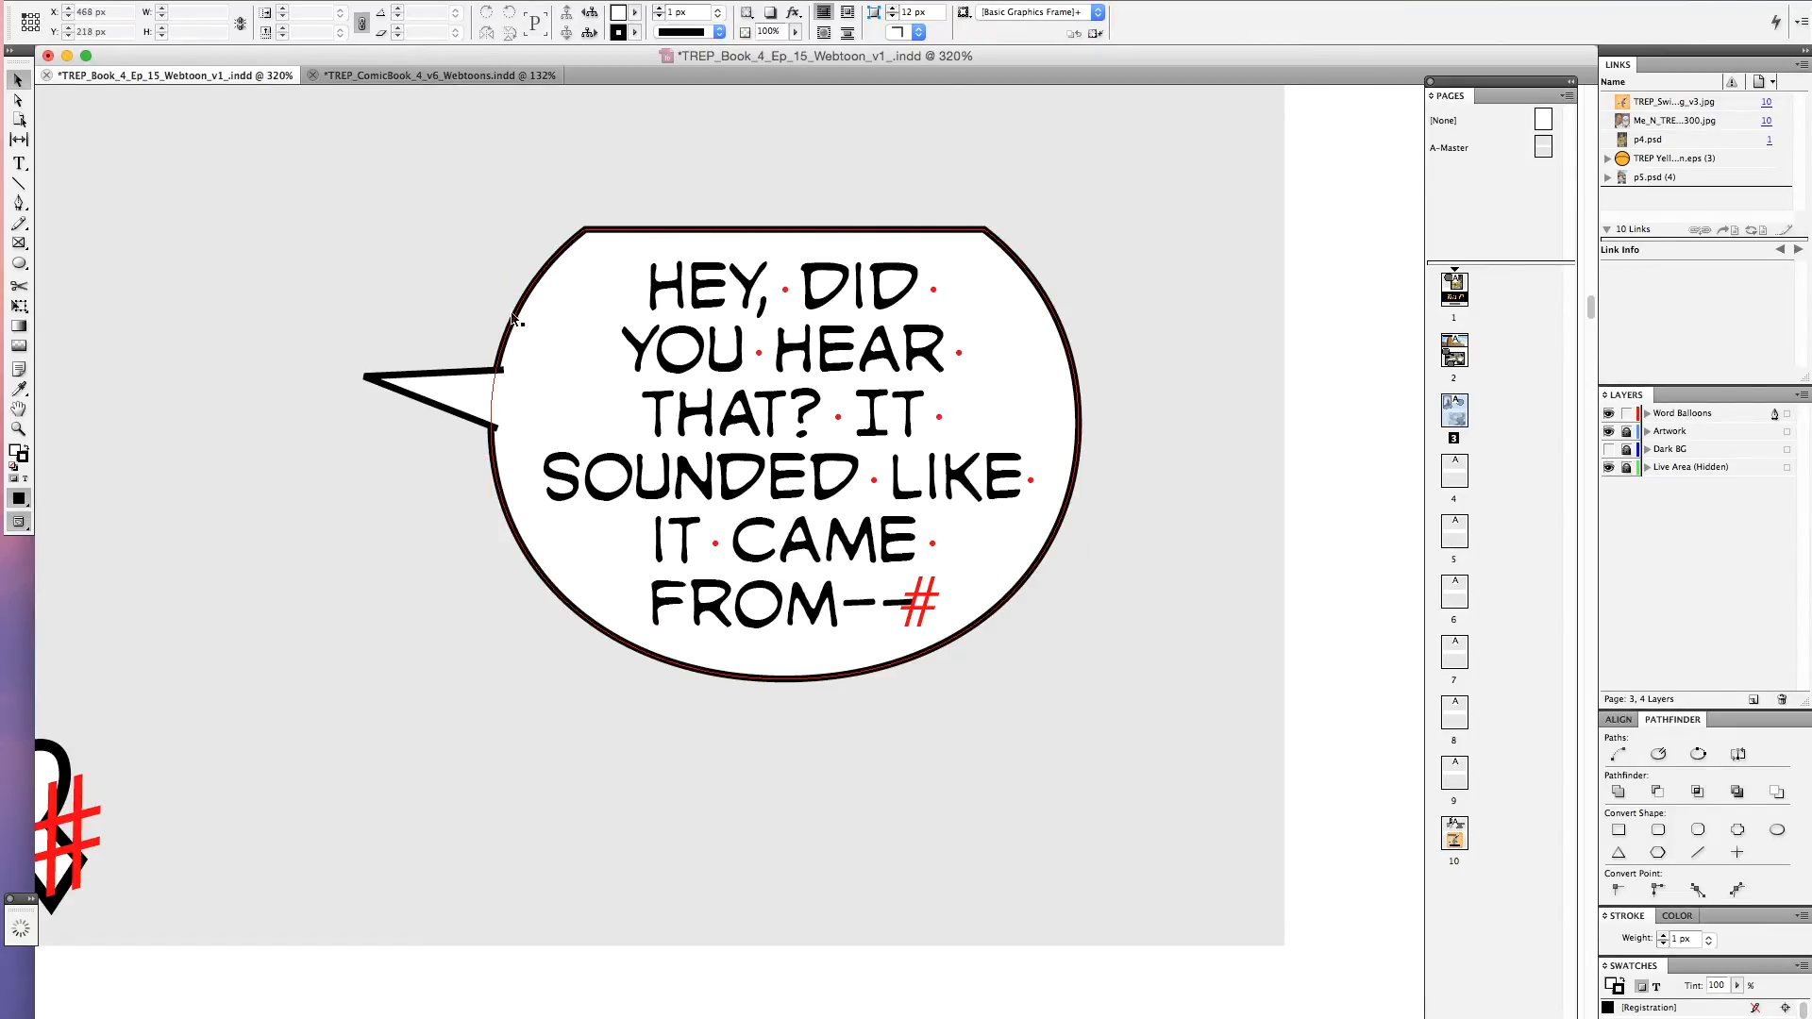
Copy the round "No problem" balloon from page 2 and paste it on page 3 below the flat-topped balloon, at about X 400, Y 375 px
key("super+1")
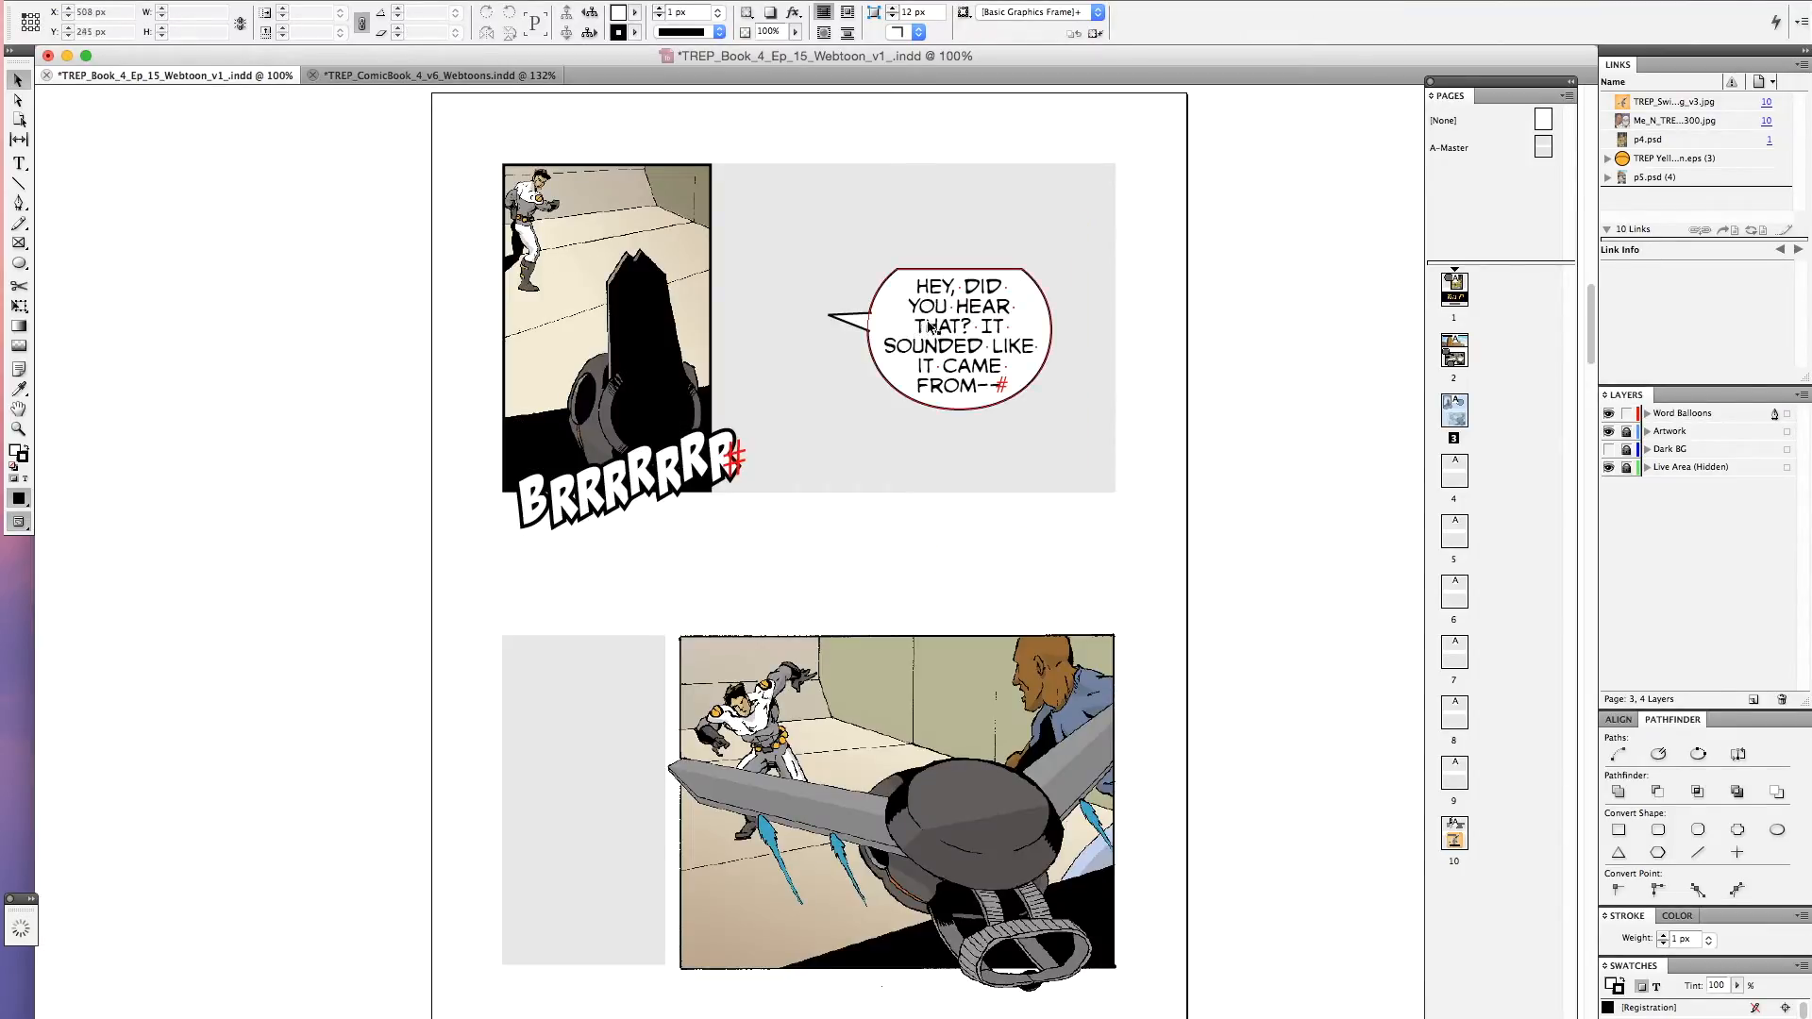
left_click_drag(821, 190, 857, 534)
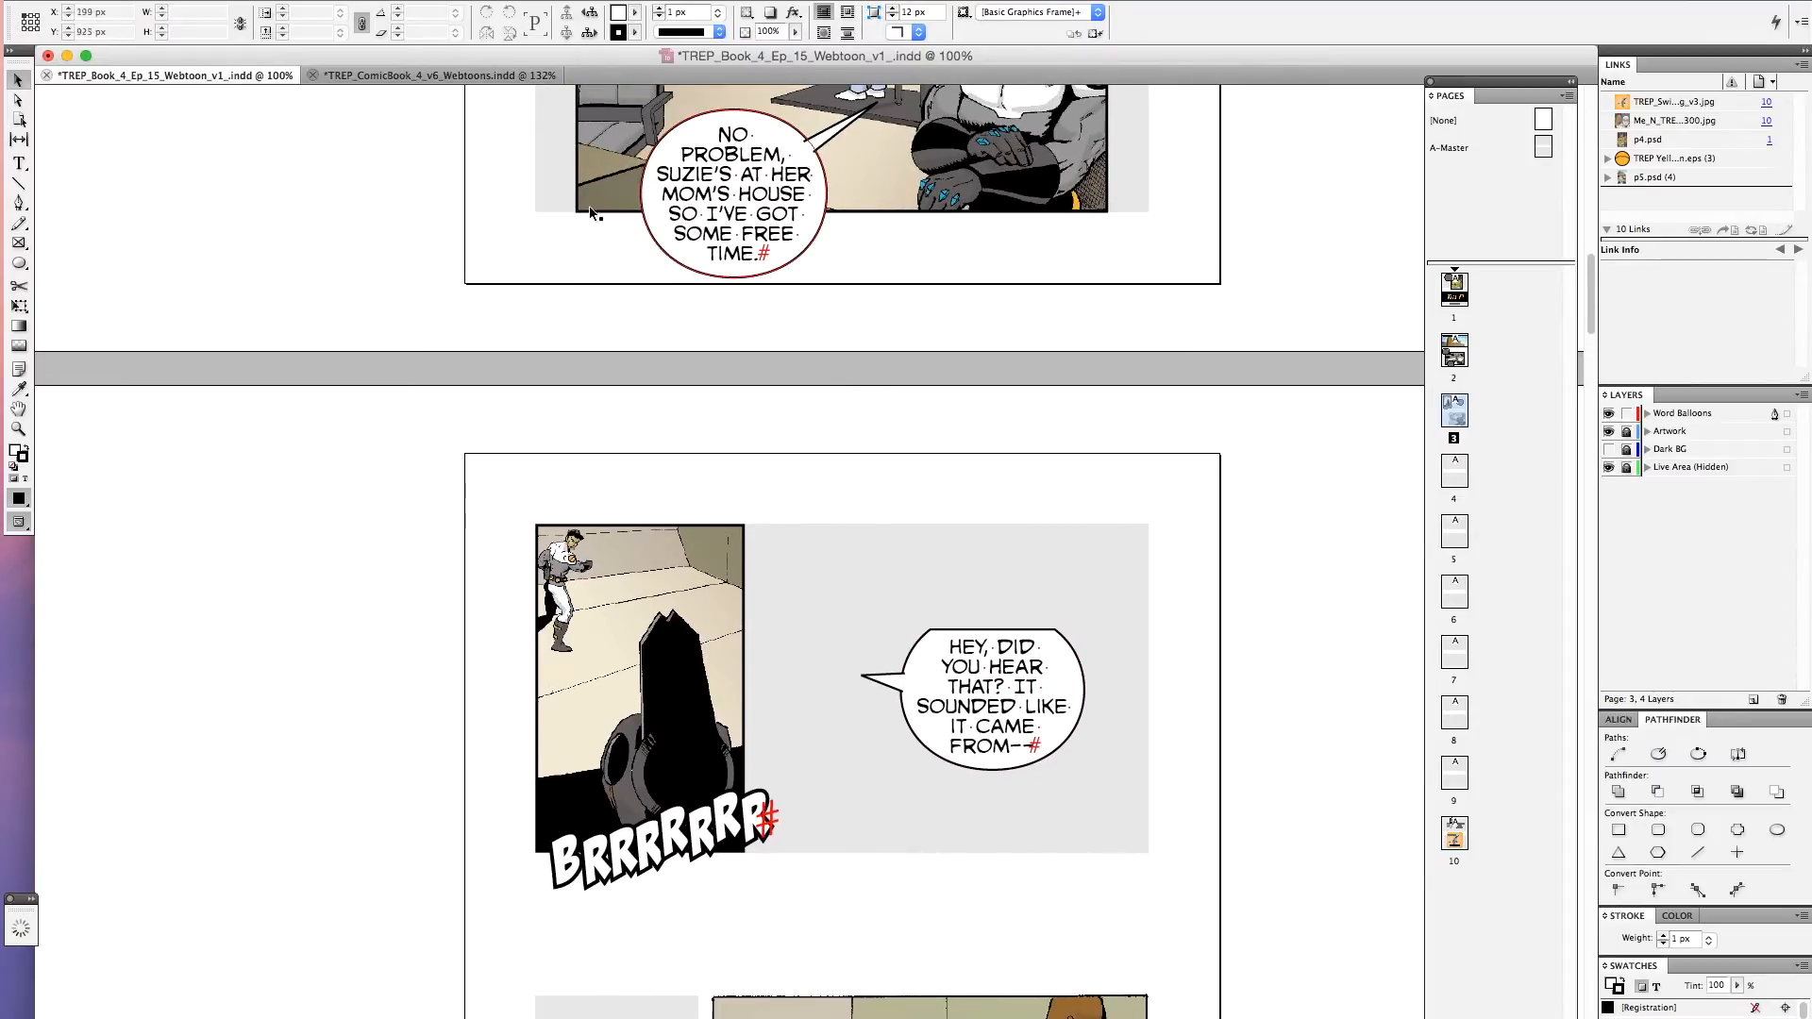
left_click(713, 226)
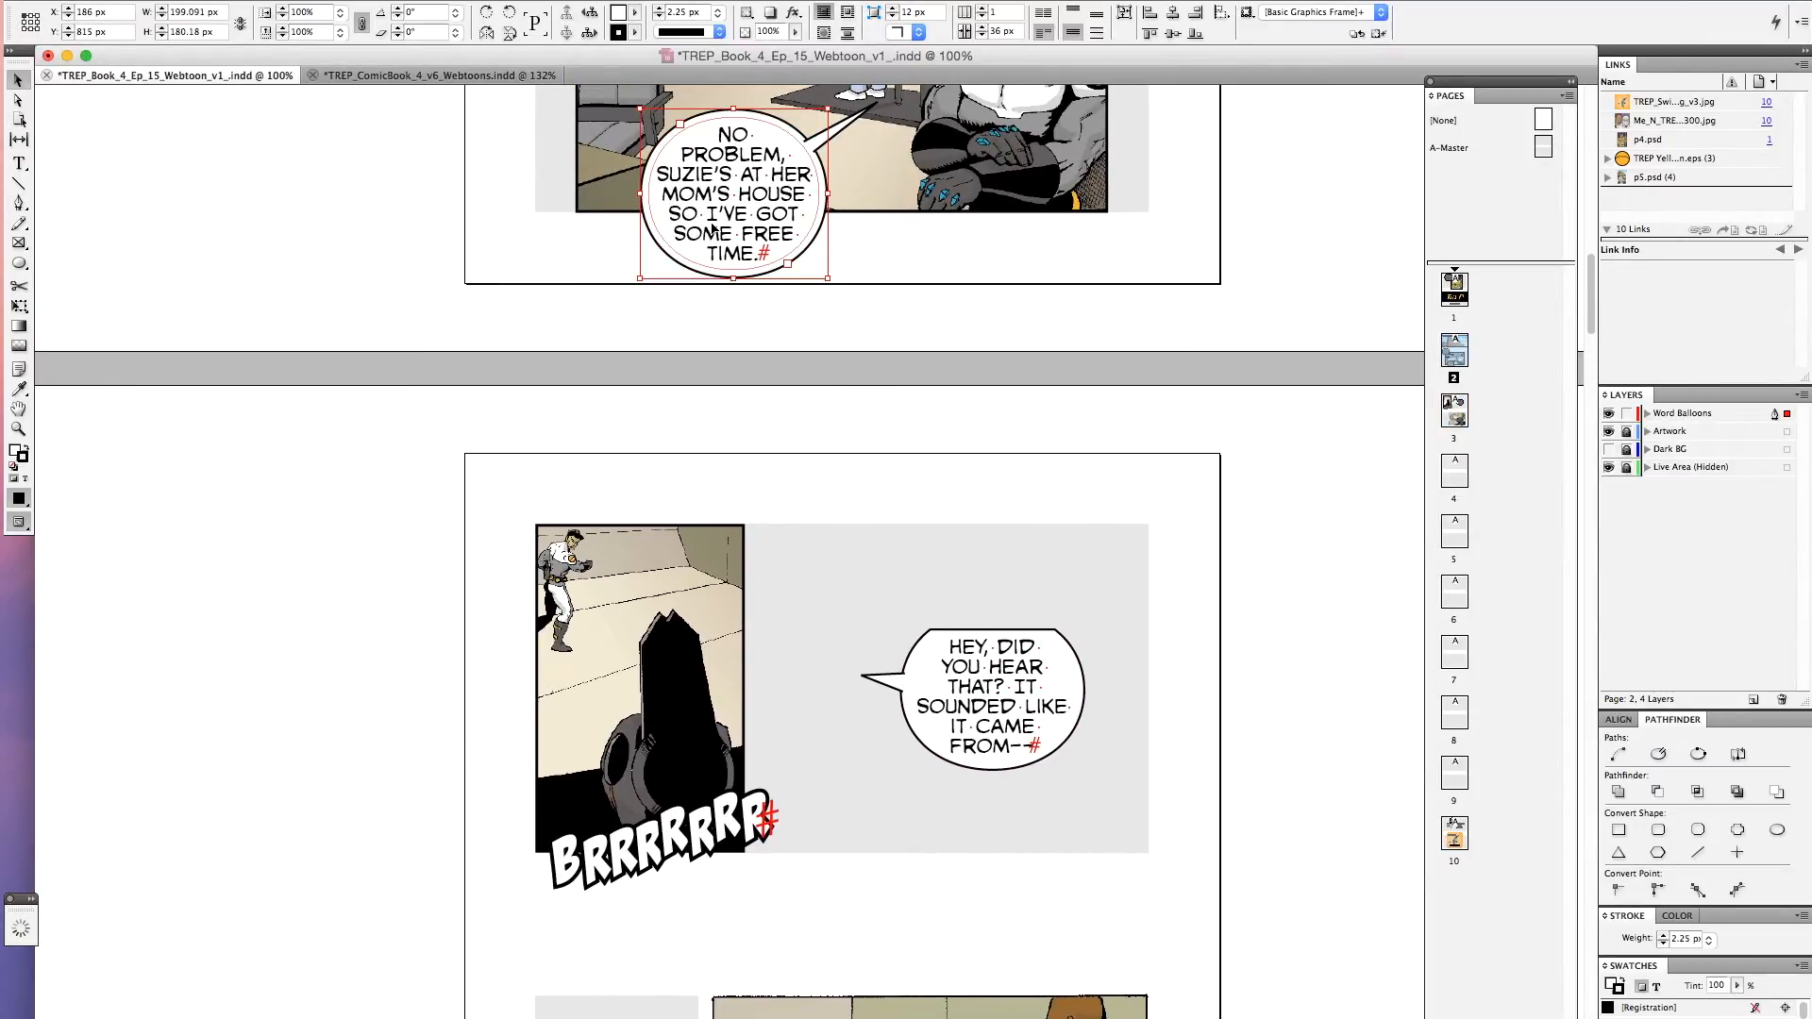
left_click_drag(913, 567, 776, 209)
left_click(1033, 333)
key("super+v")
left_click_drag(830, 565, 823, 532)
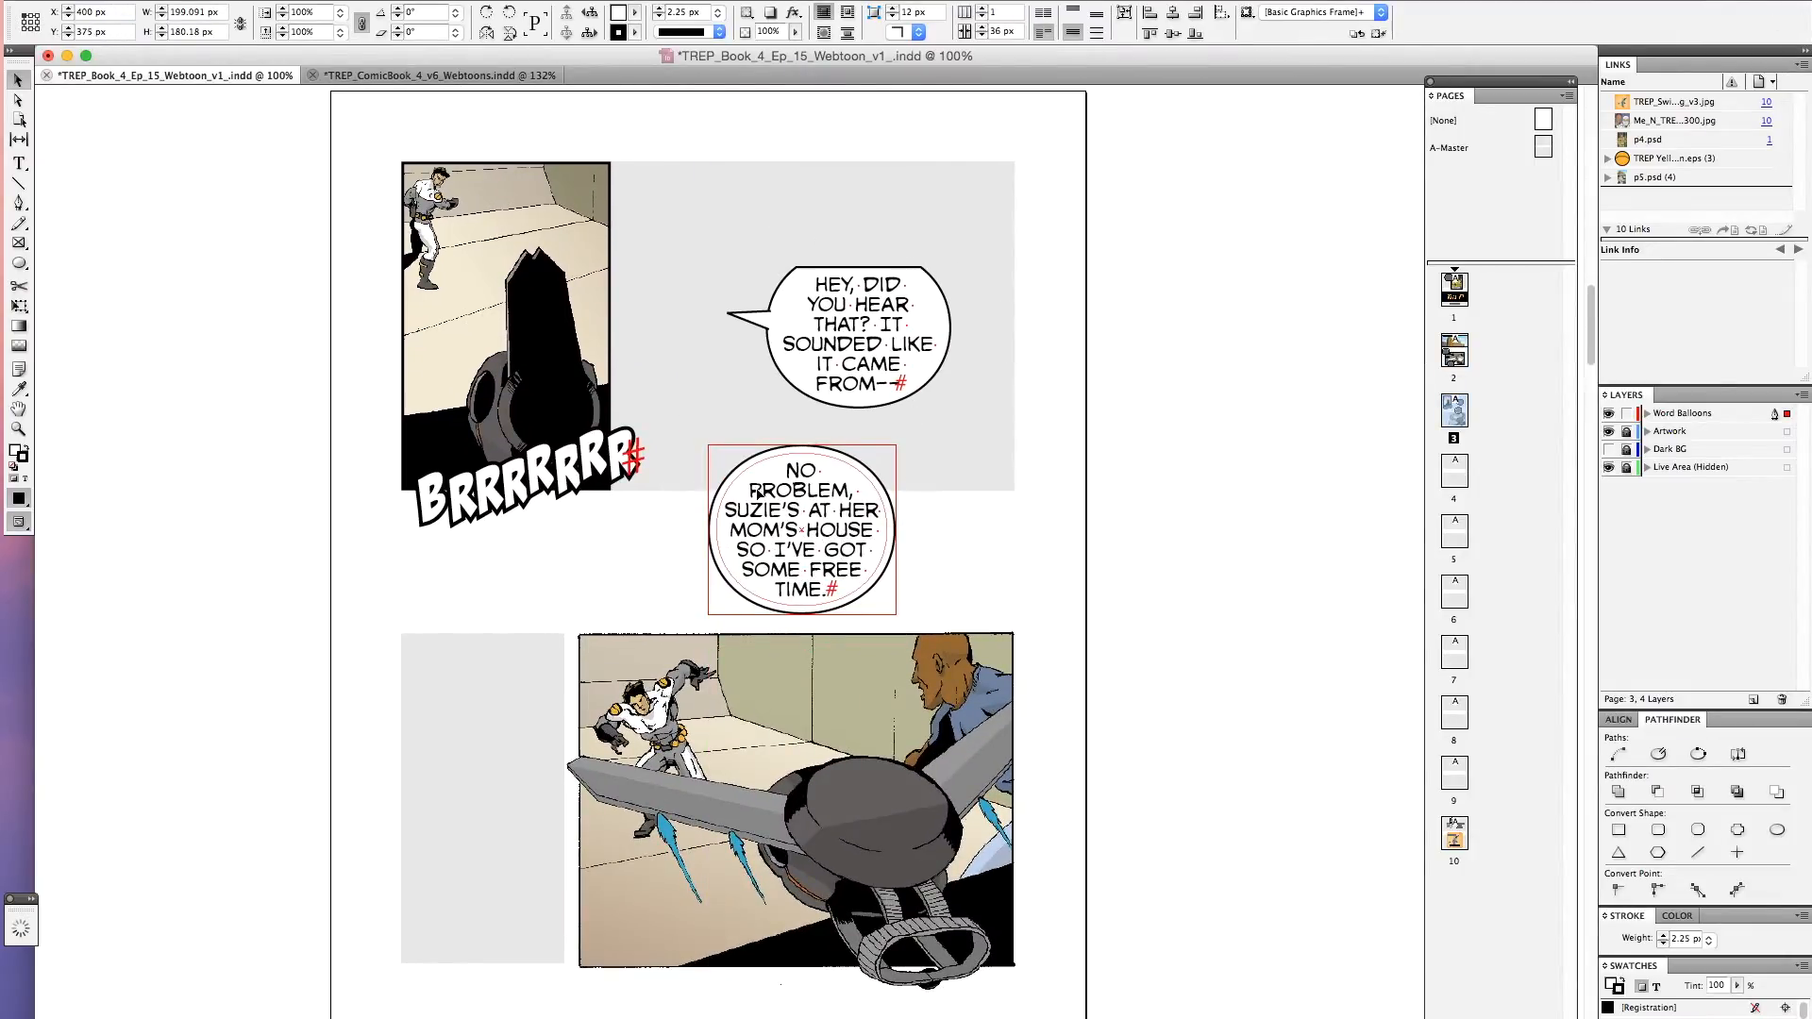
Move the "Hey, did you hear that?" text out of the flat-topped balloon into the round one, replacing its "No problem" text
left_click(19, 163)
left_click(876, 354)
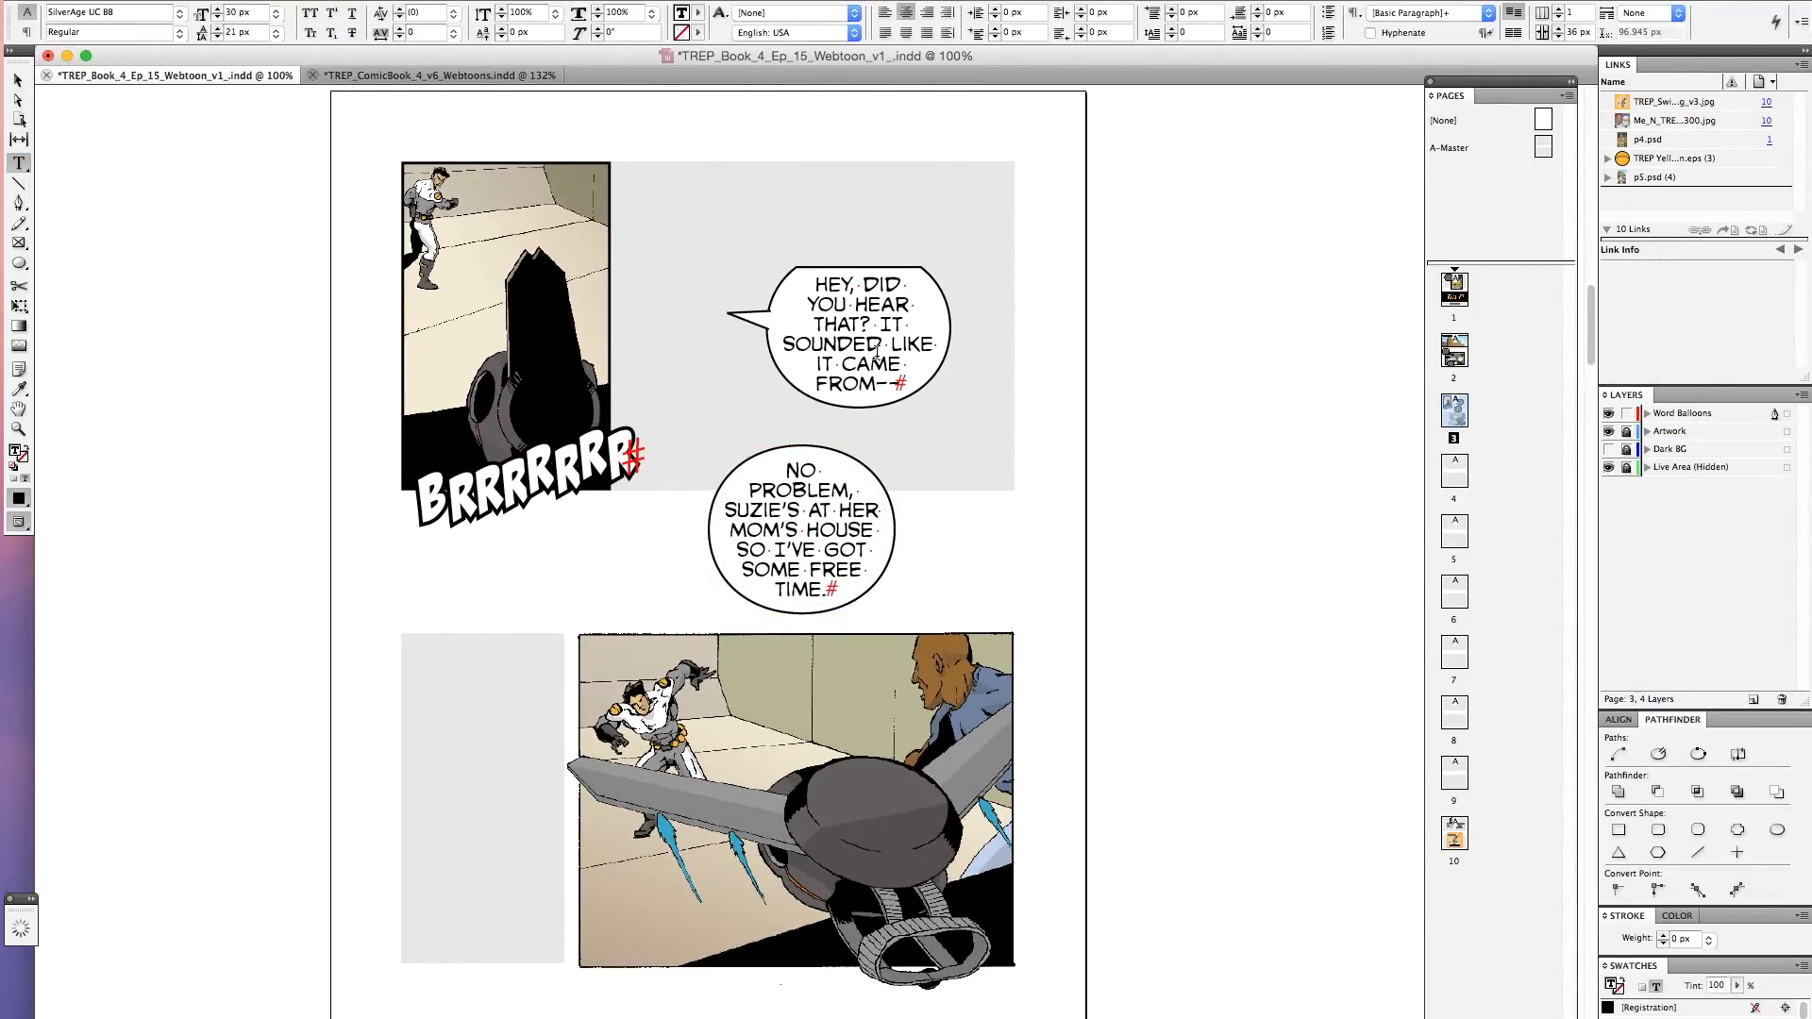
key("super+a")
key("super+c")
key("BackSpace")
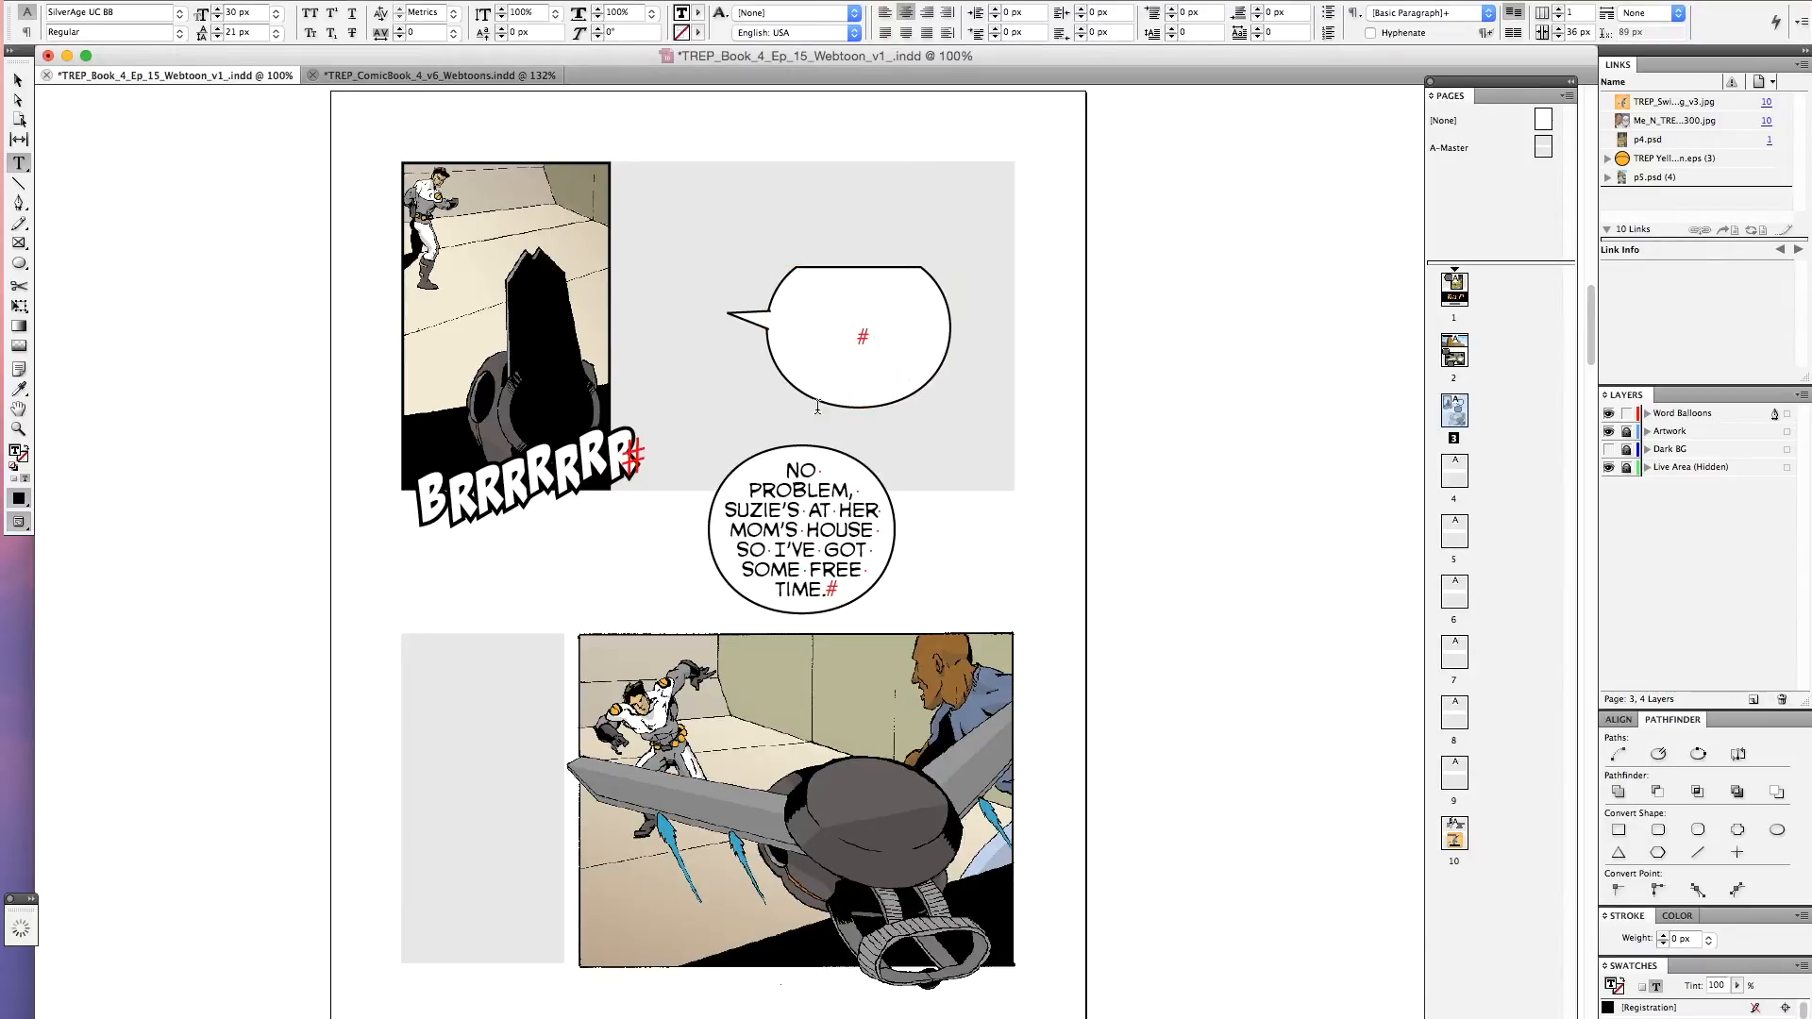
left_click(857, 530)
key("super+a")
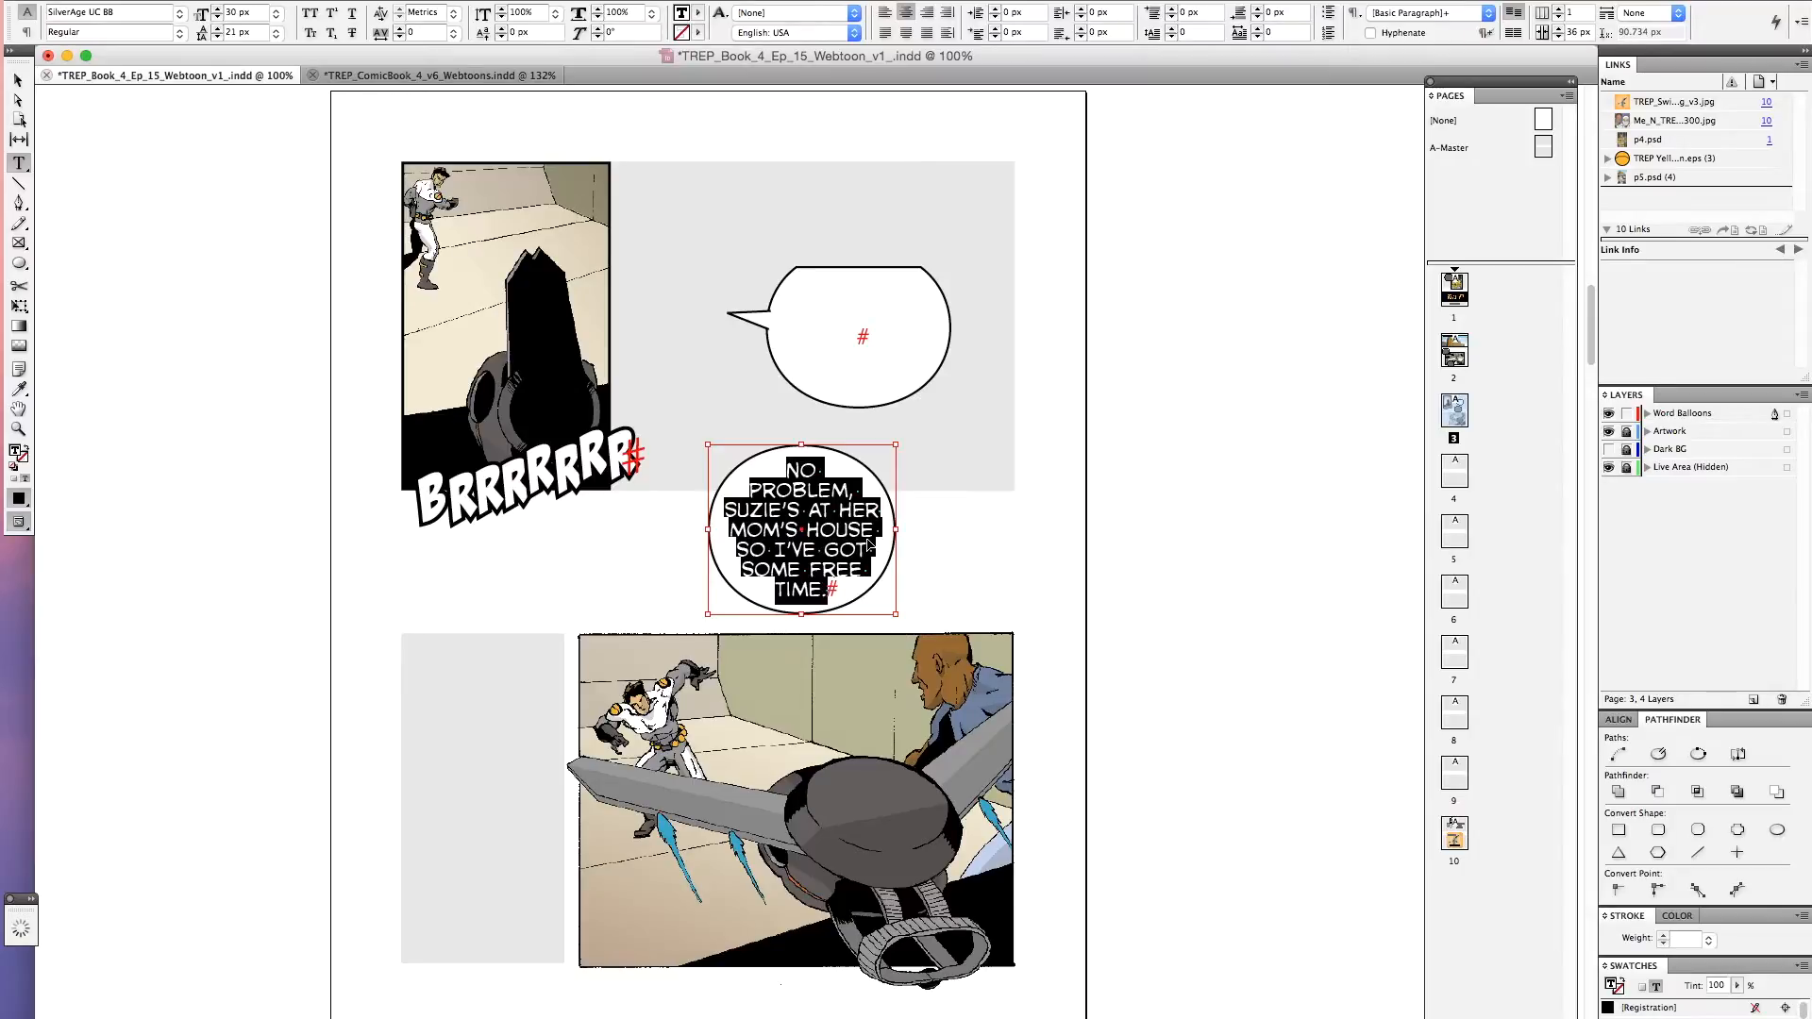
key("super+v")
key("Escape")
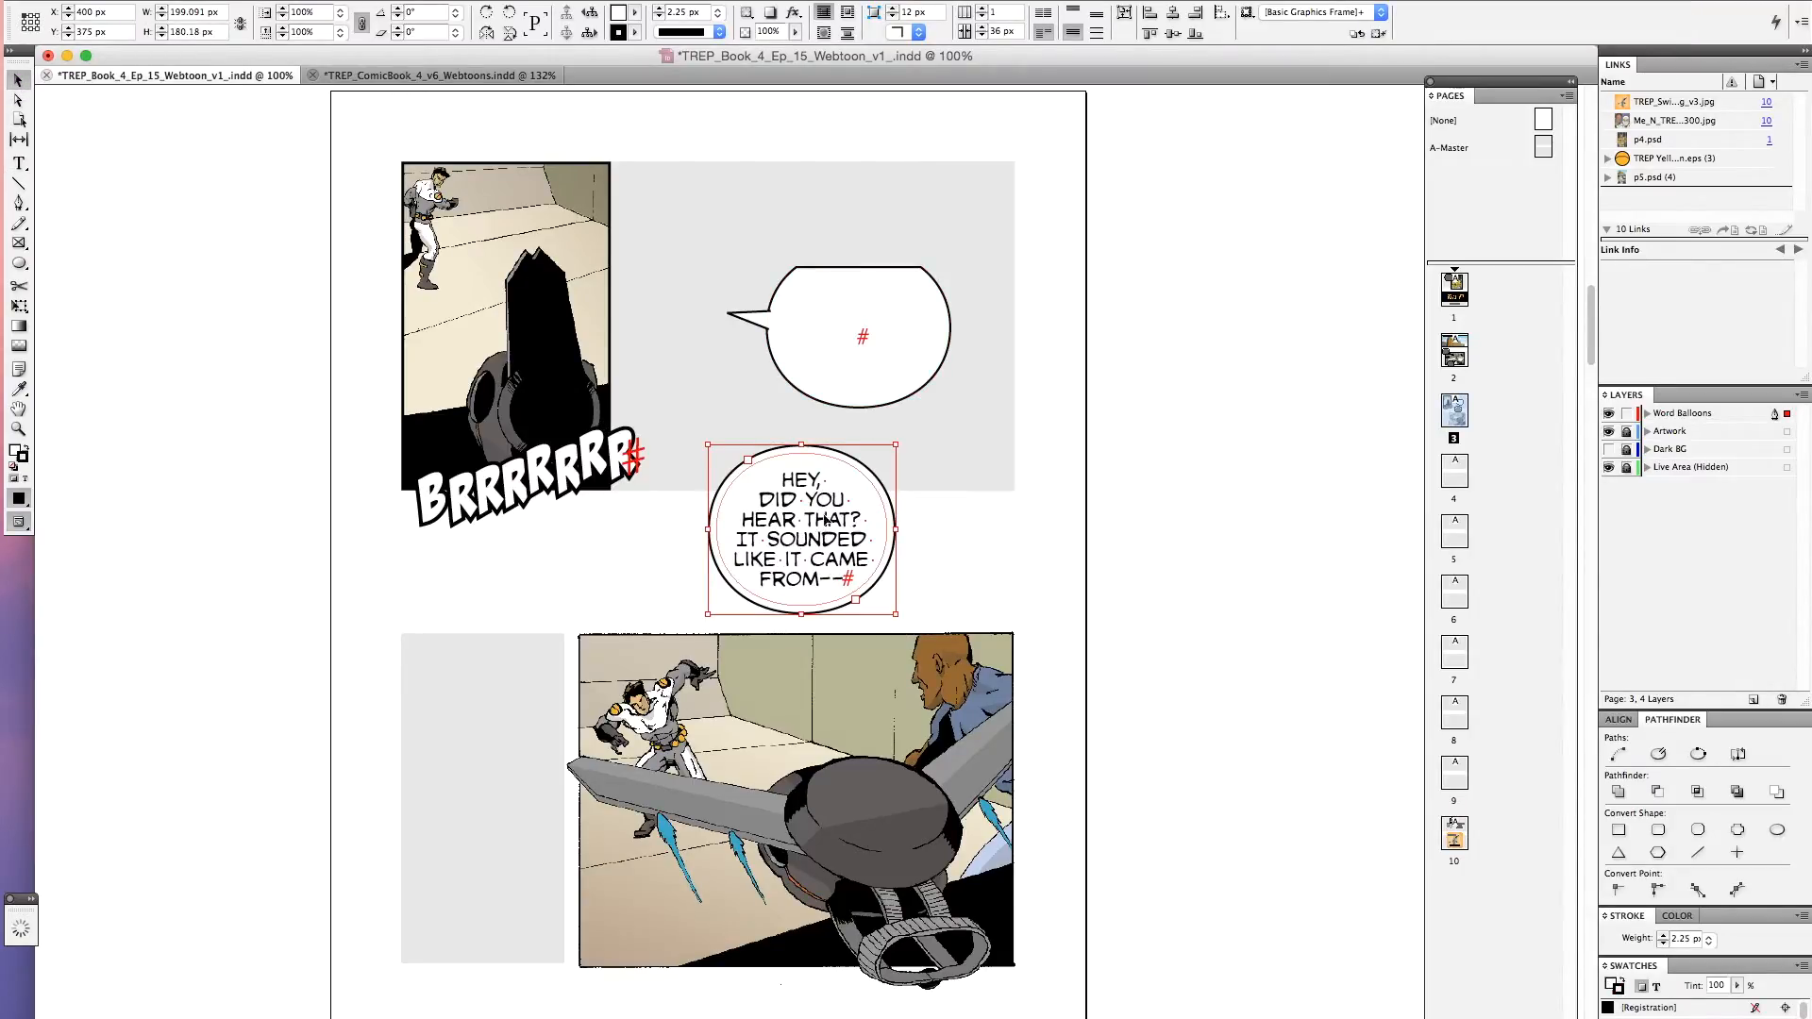
Delete the empty flat-topped balloon and place the round balloon against the tail, at about X 458, Y 164 px
left_click(897, 451)
left_click(862, 359)
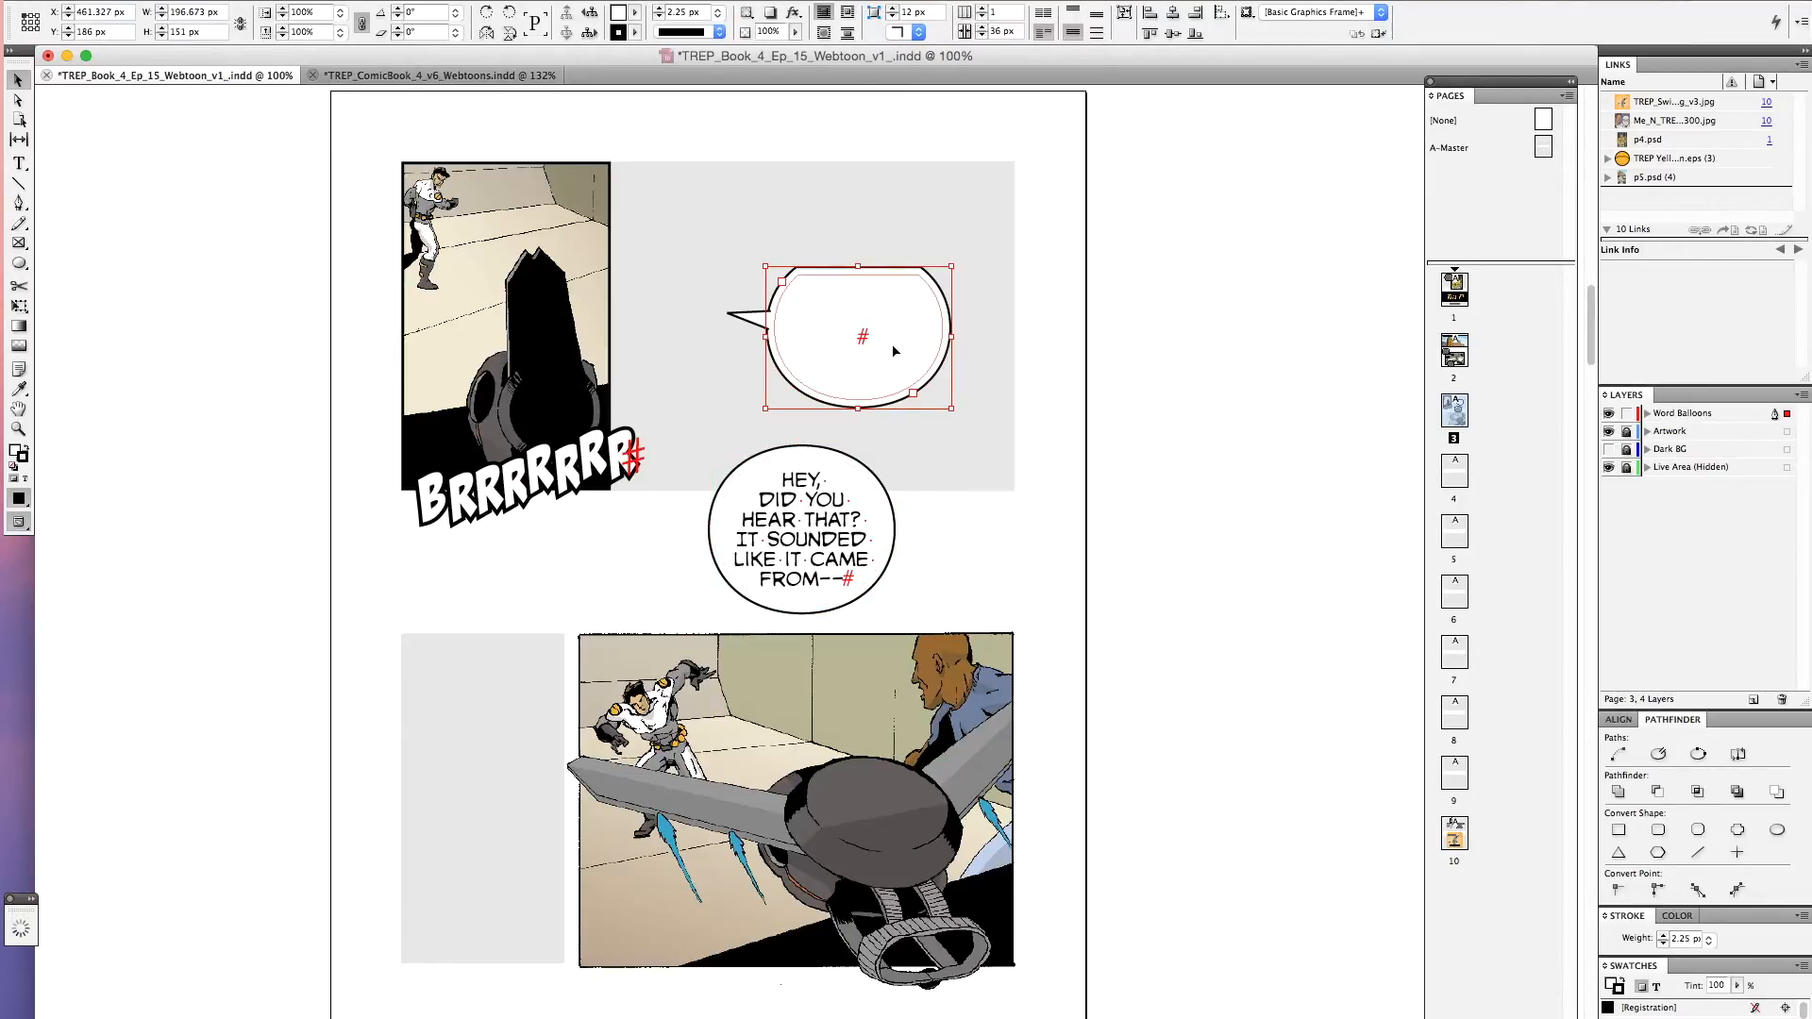
key("Delete")
left_click_drag(806, 572, 861, 373)
Bring the tail forward in front of the round balloon and nudge it so its base meets the balloon's outline
left_click(699, 241)
left_click_drag(698, 242, 944, 471)
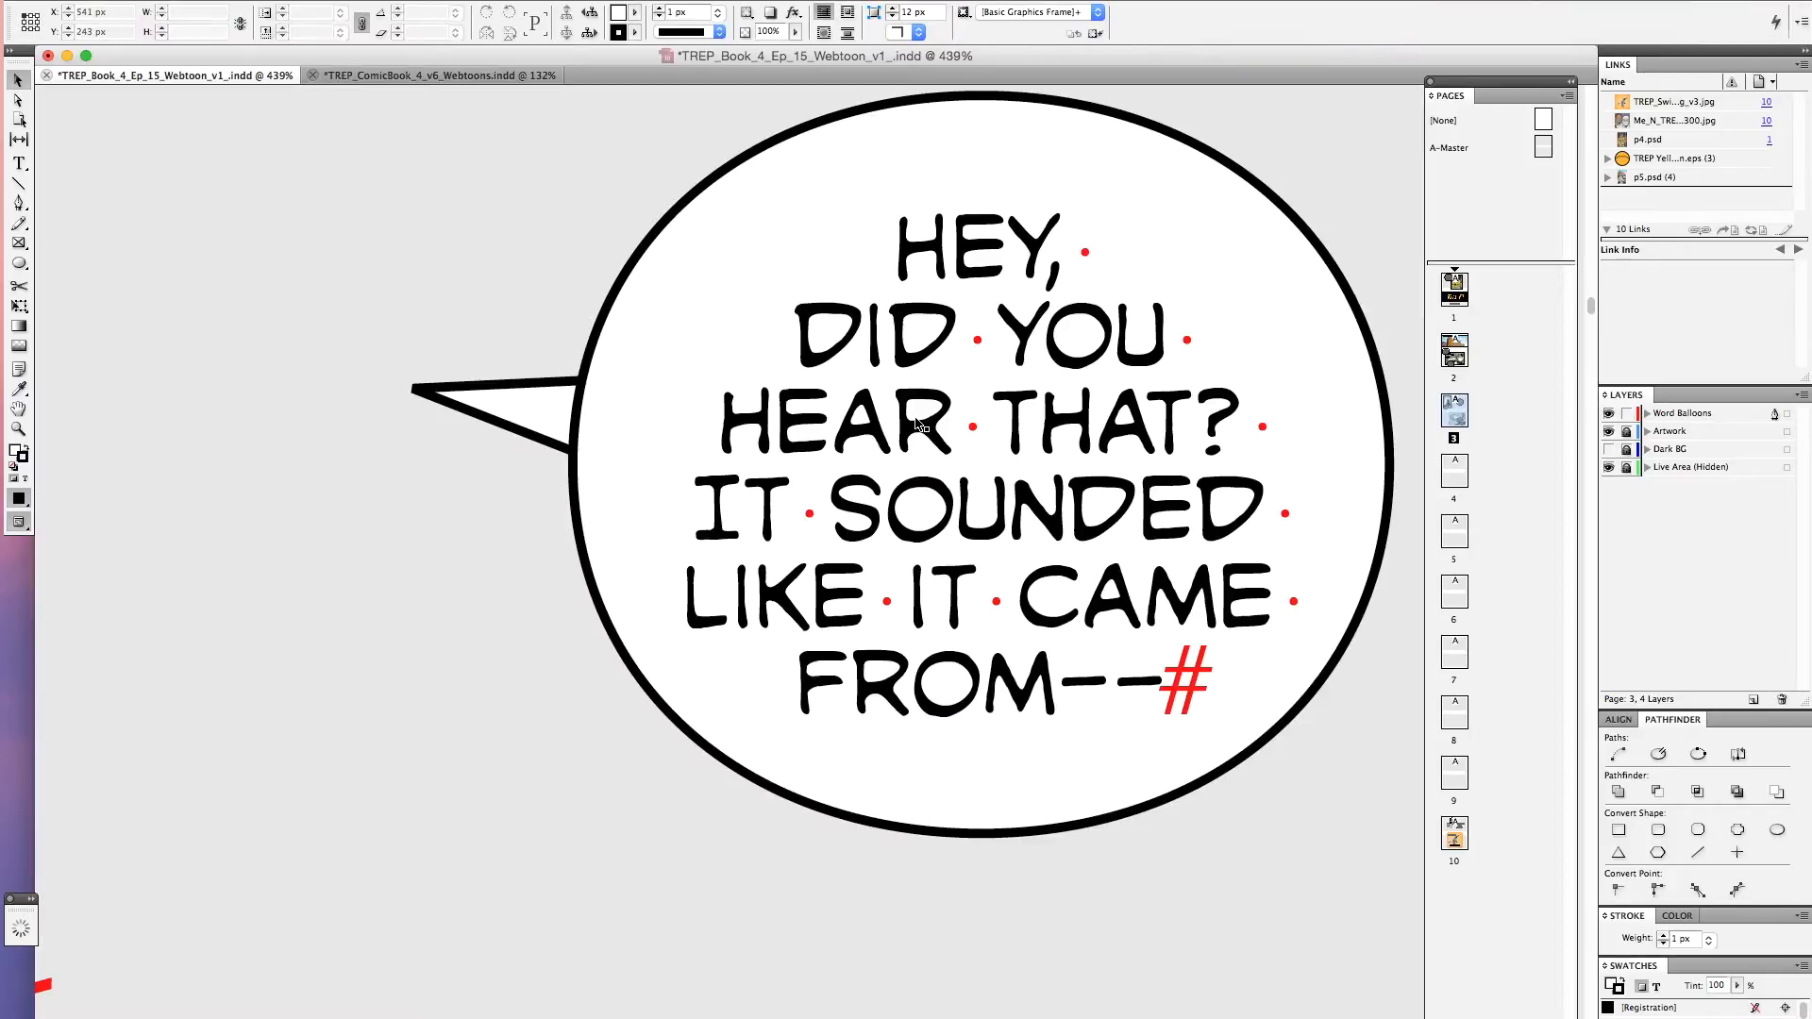
left_click(688, 356)
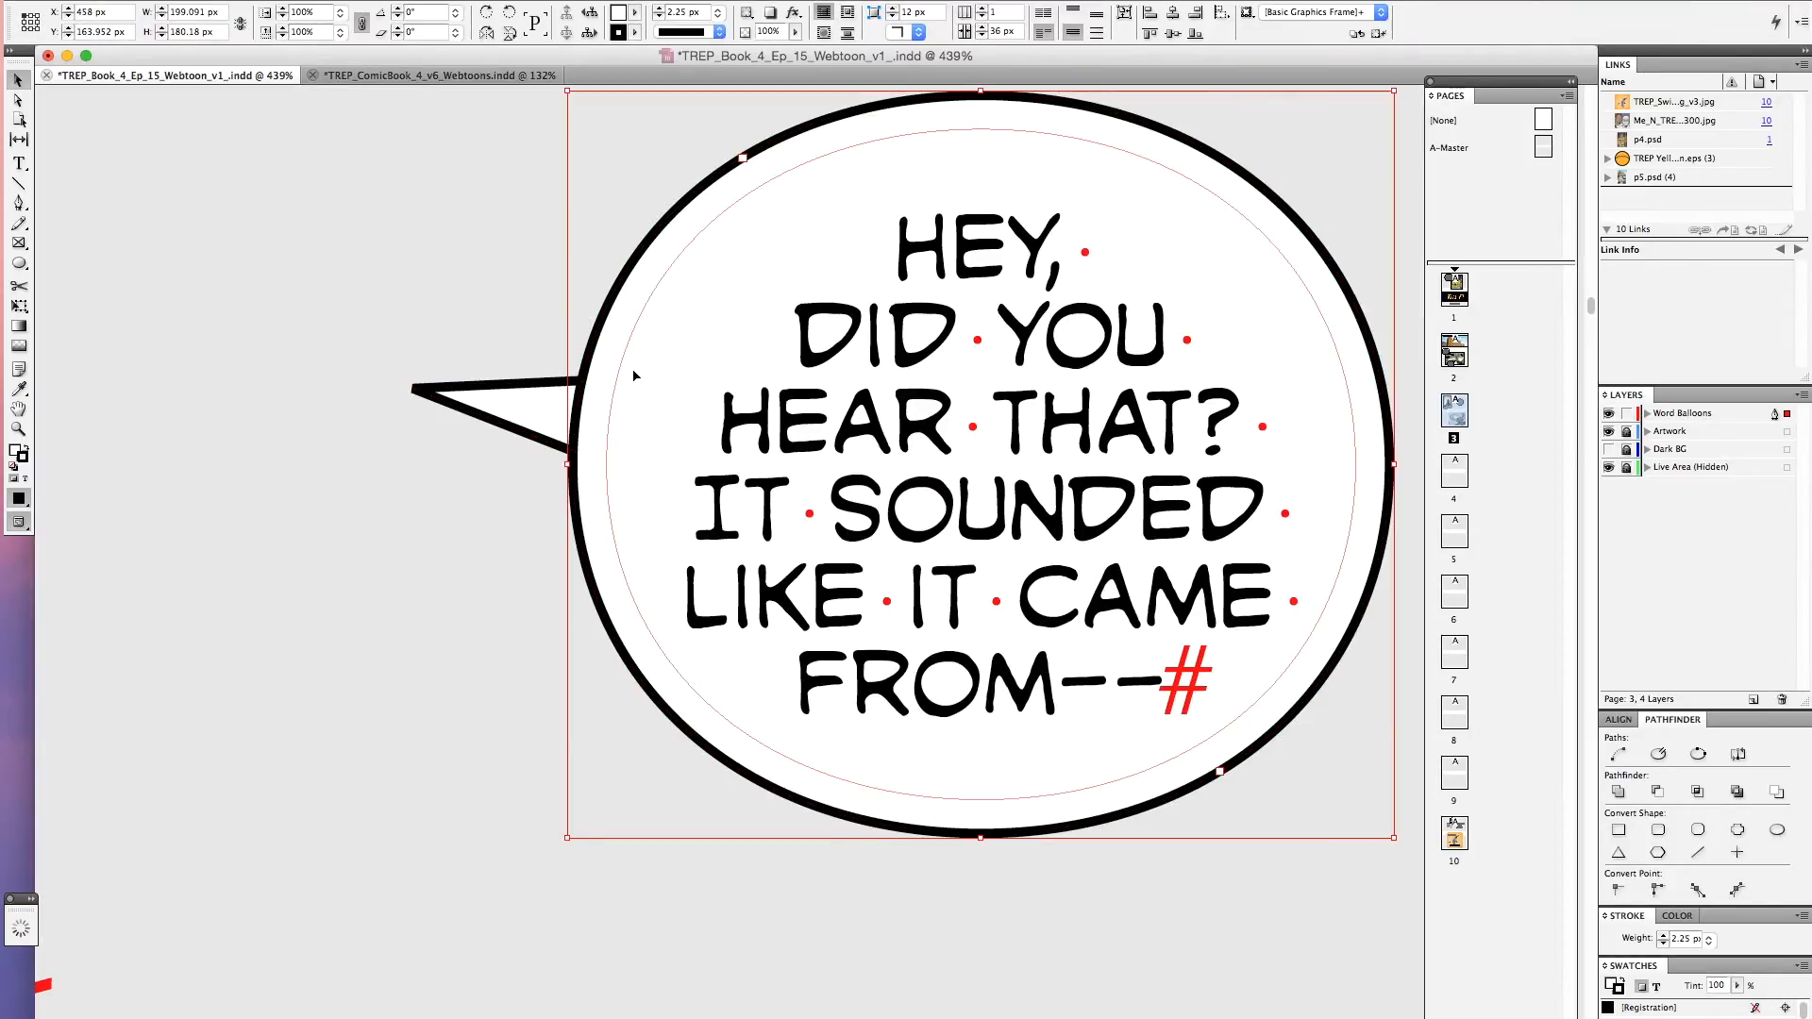
left_click(513, 406)
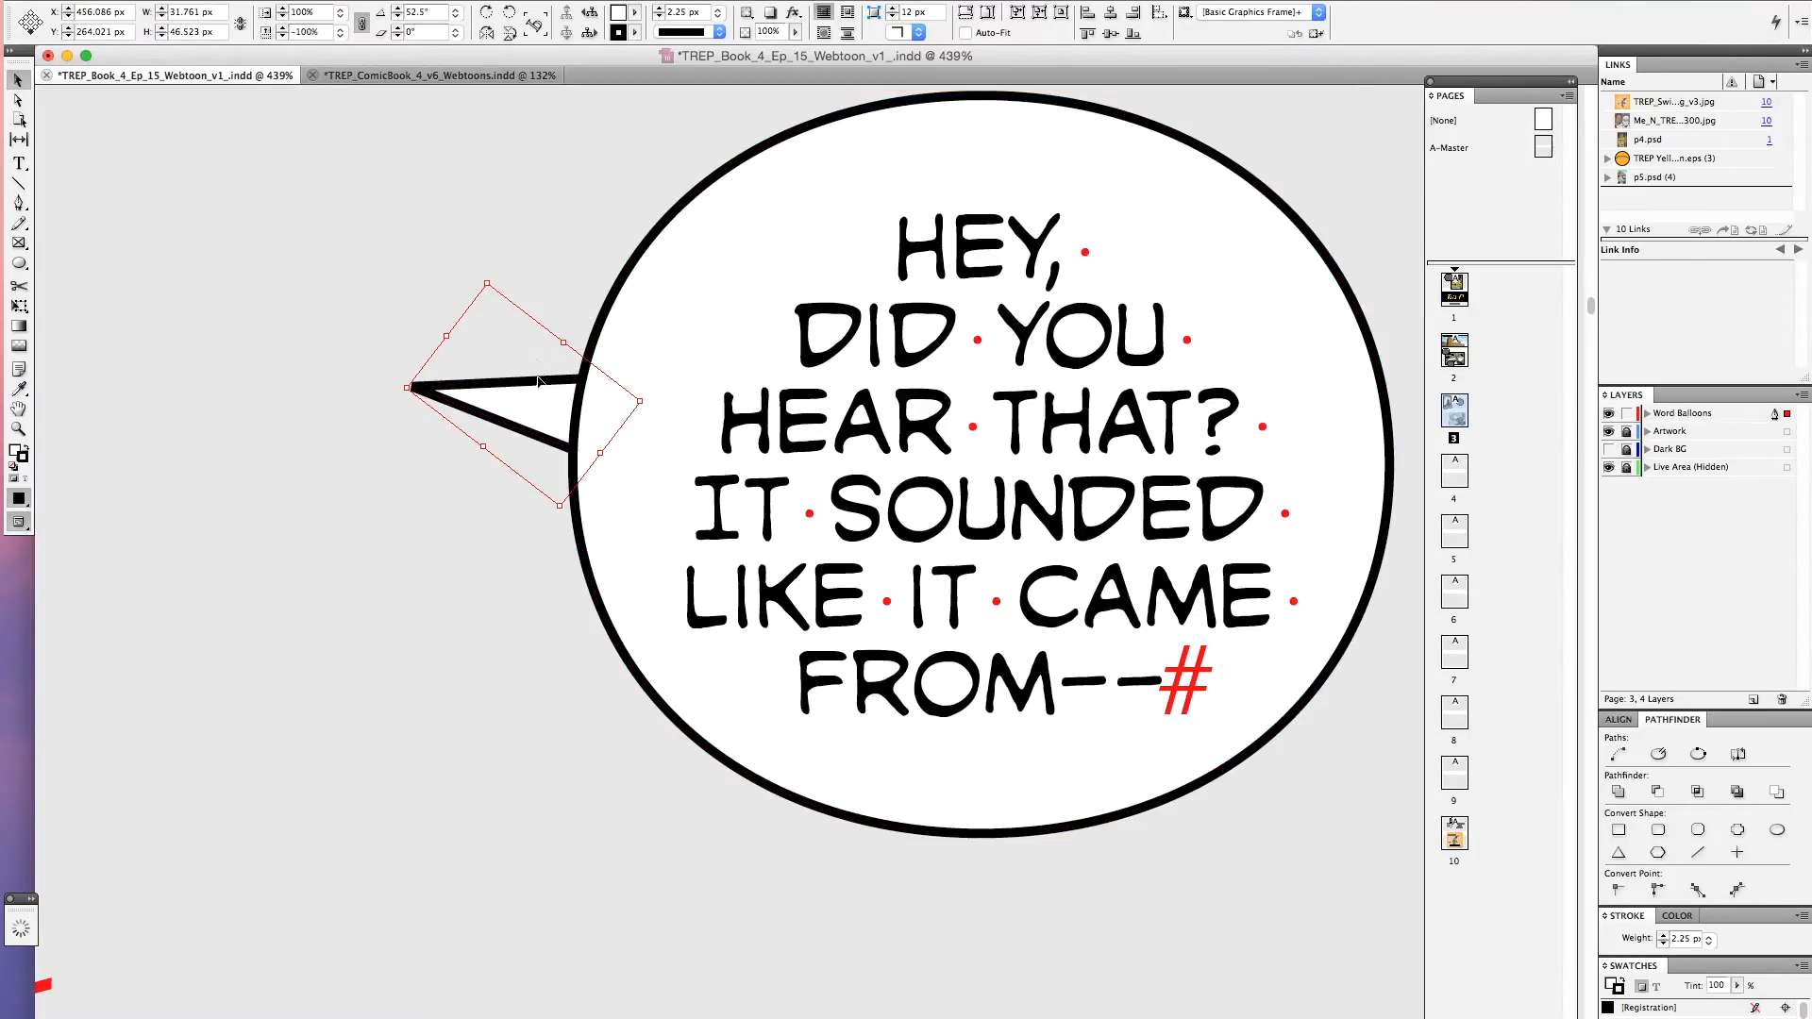
left_click(331, 0)
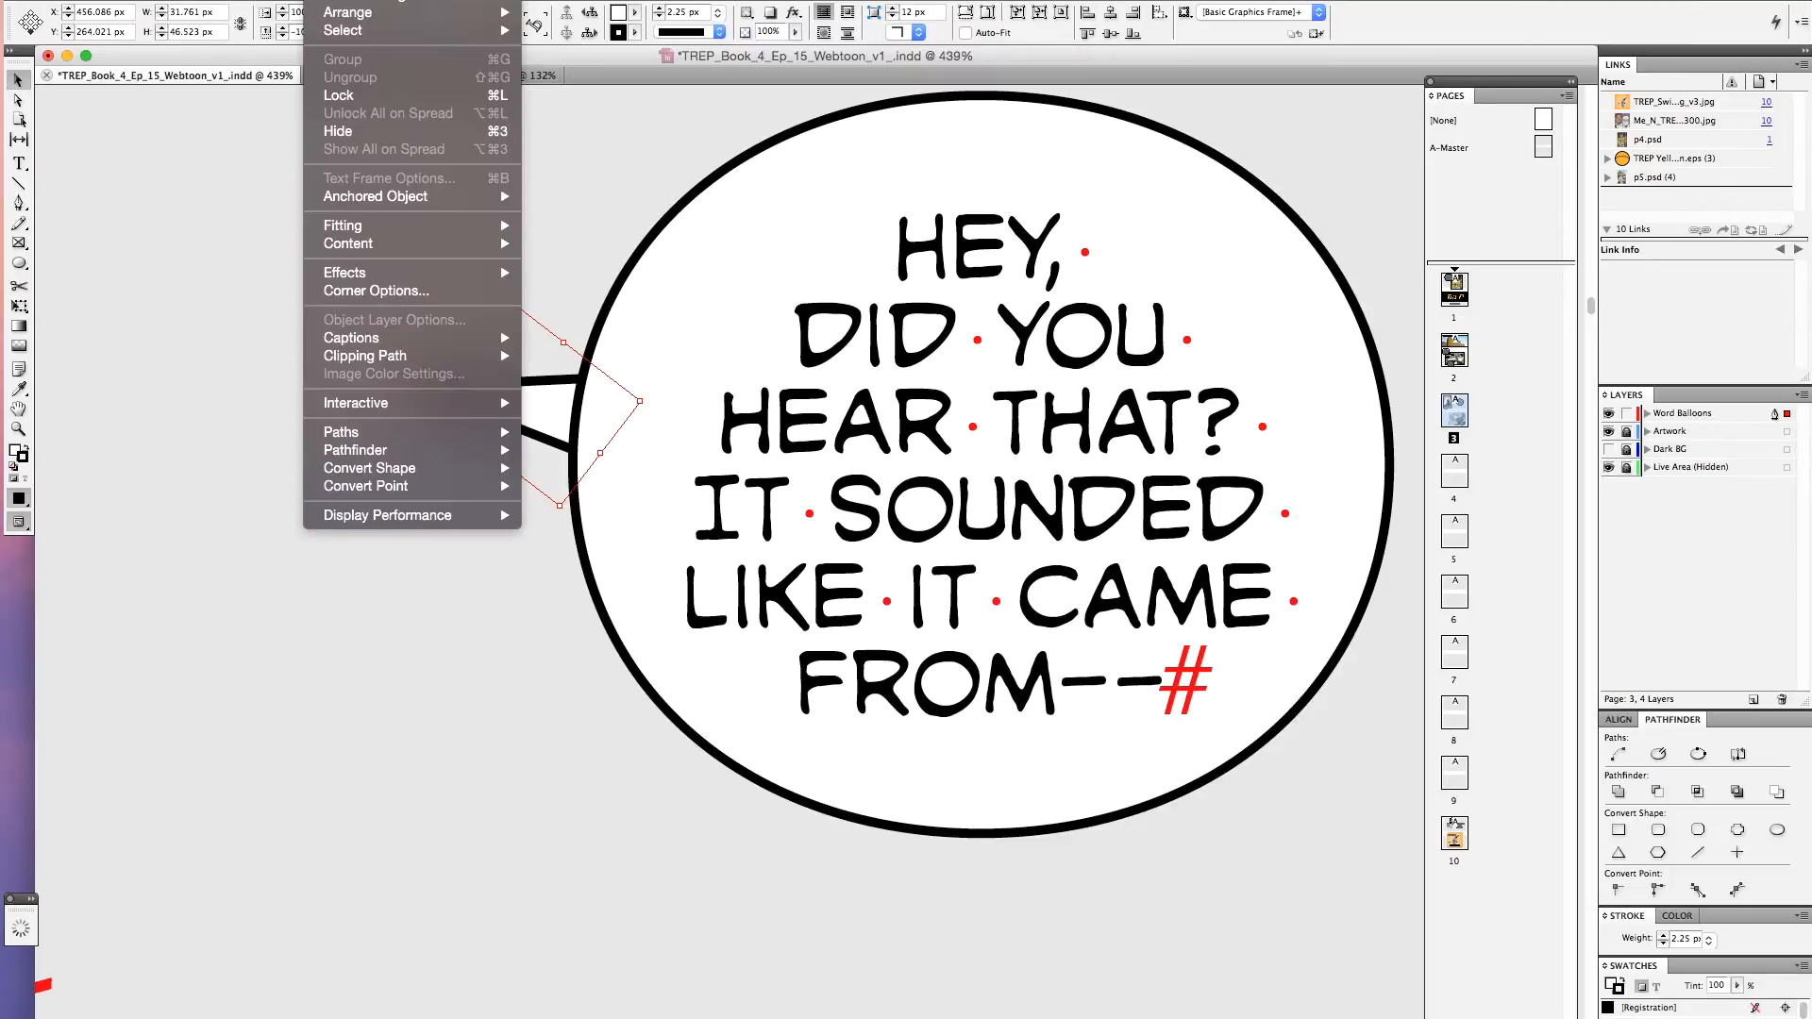
mouse_move(350, 12)
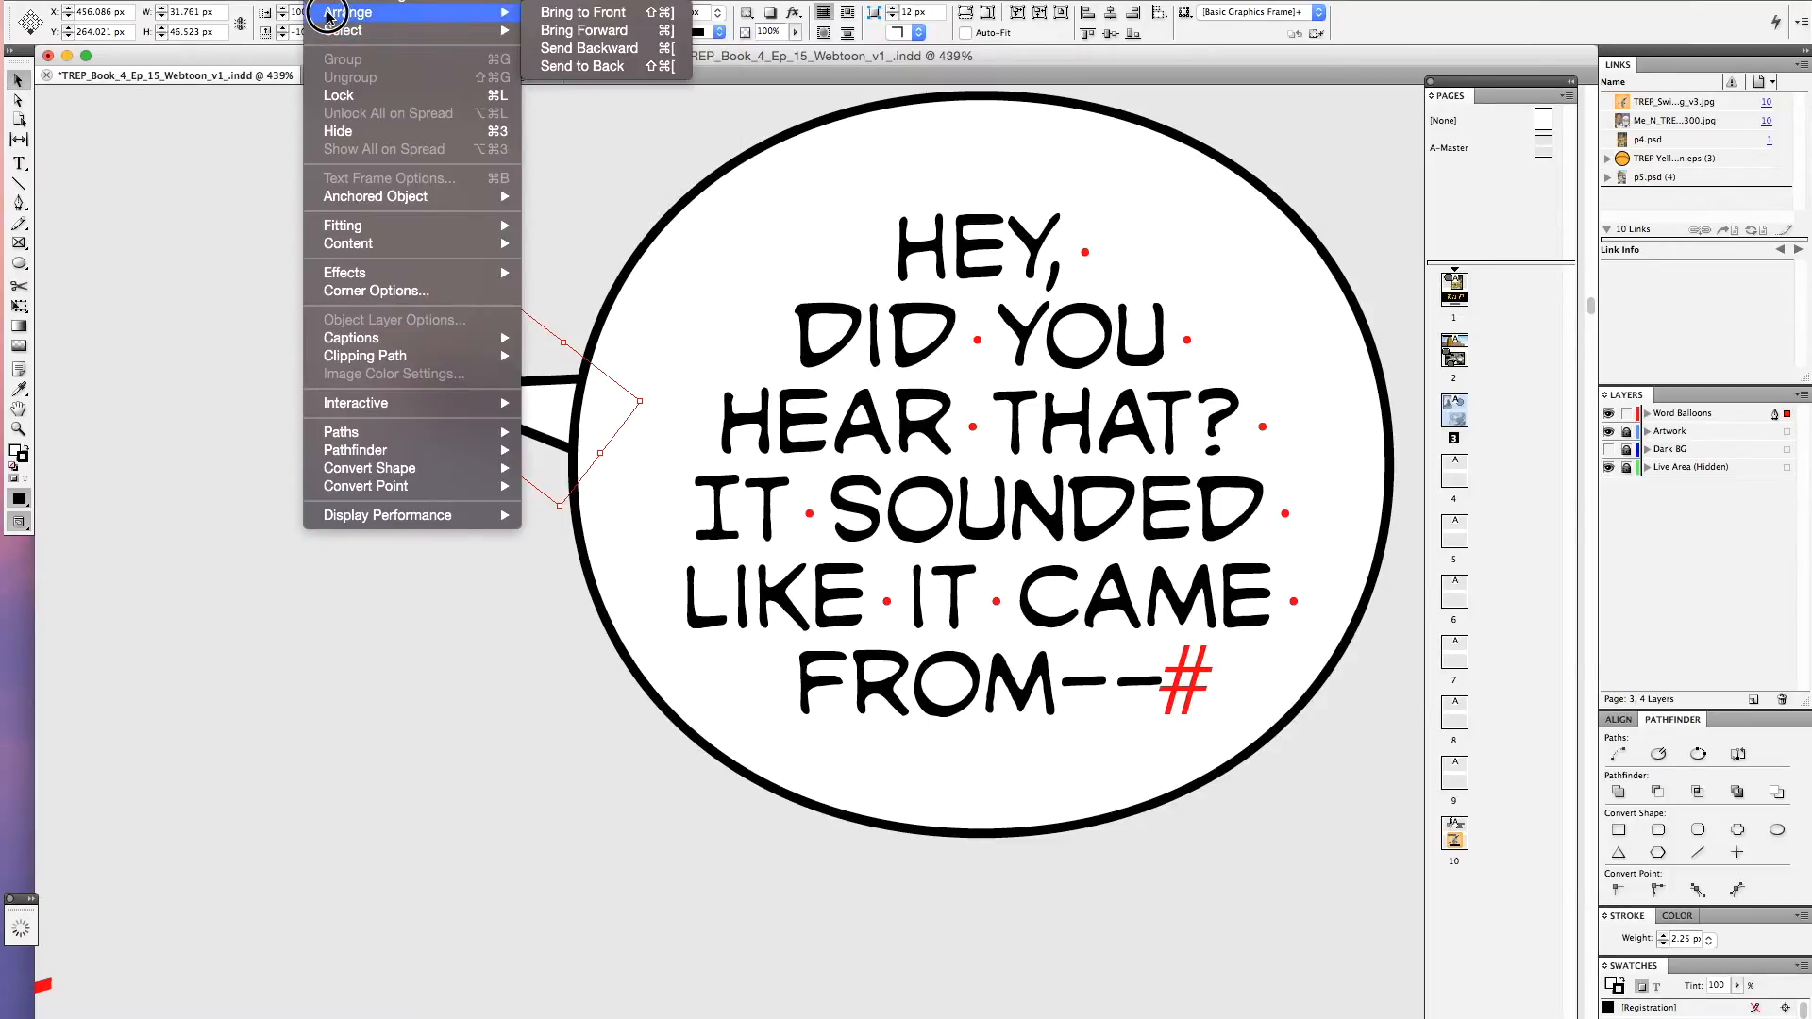
left_click(604, 29)
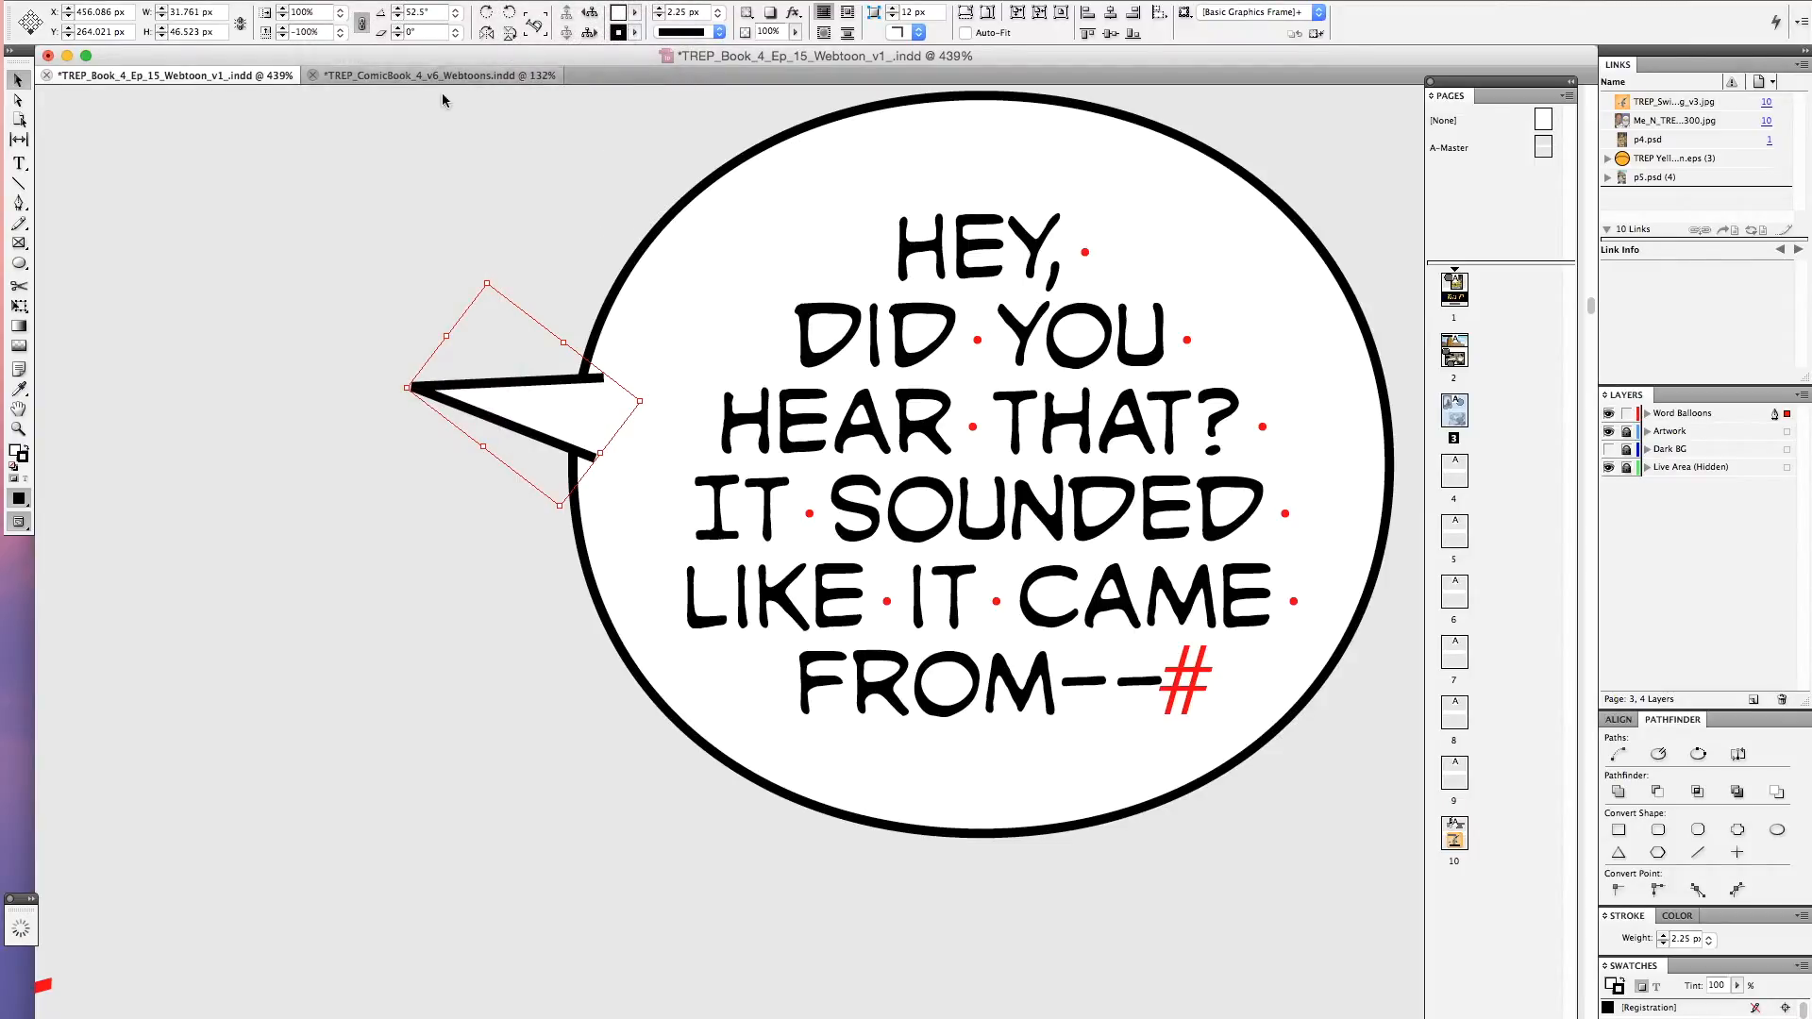
left_click_drag(553, 416, 546, 410)
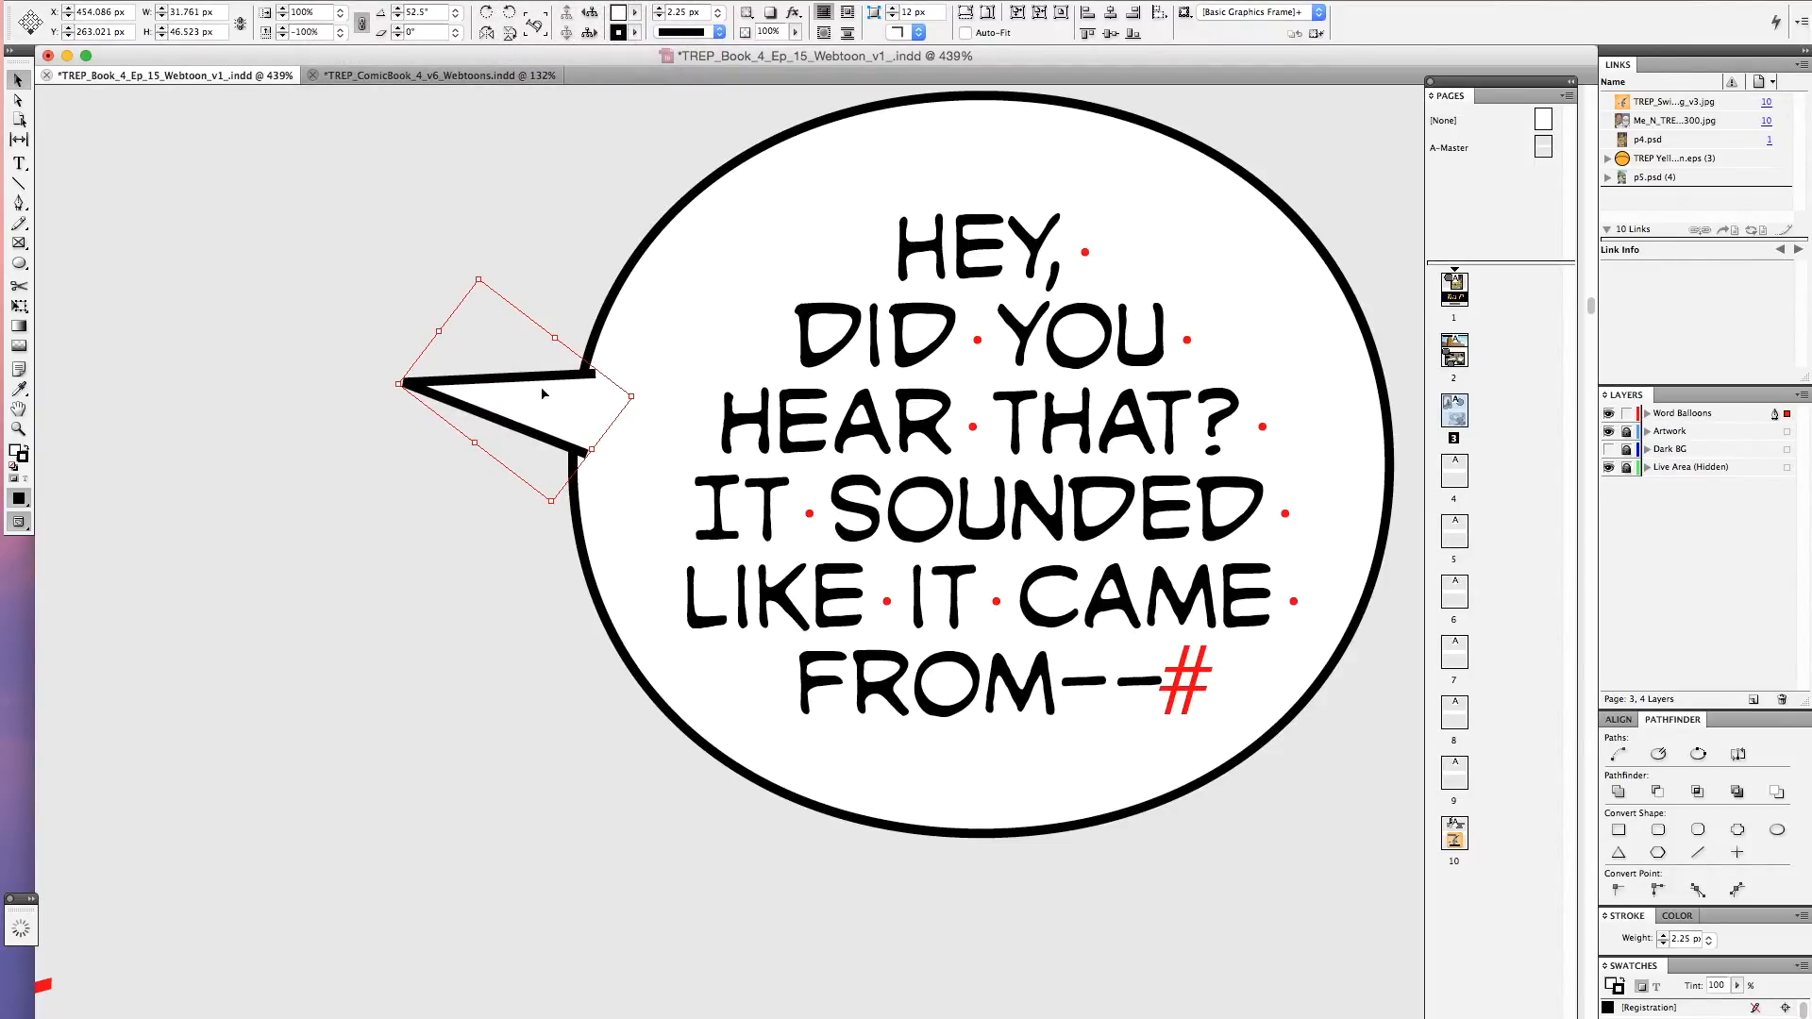
left_click(582, 192)
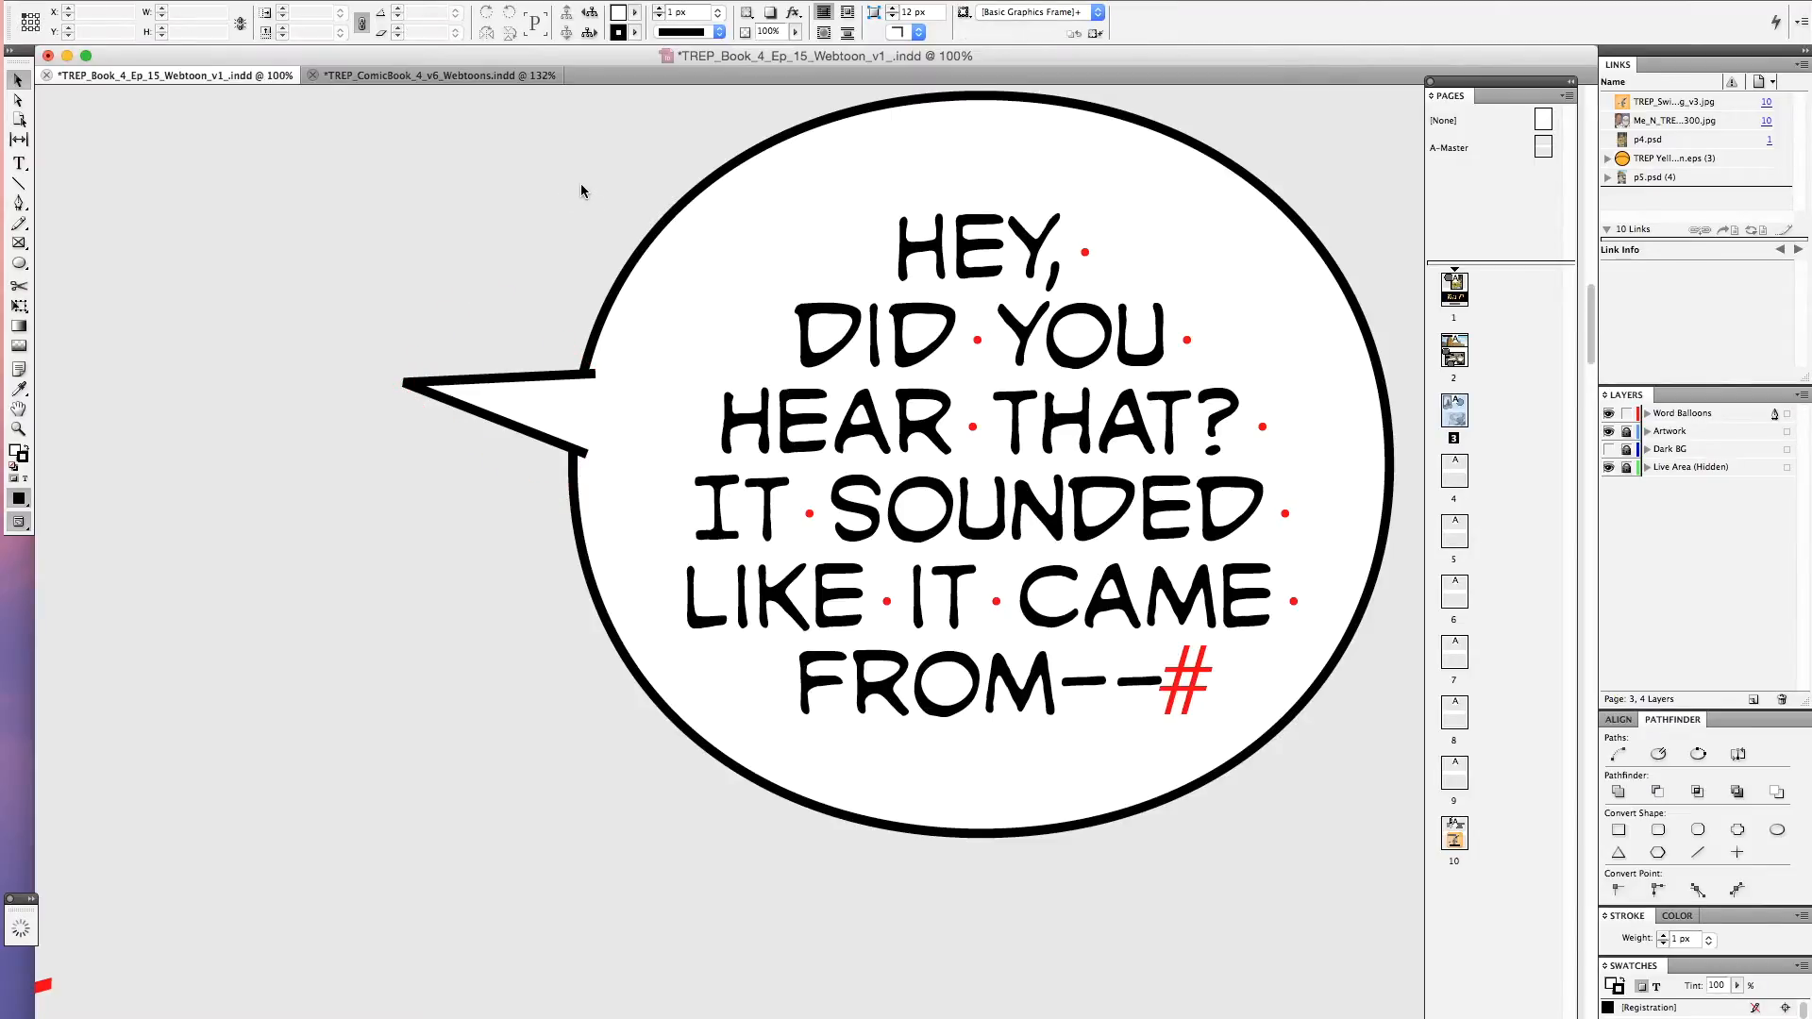
Check the lettering in the print comic, then place the balloon and its tail over the first panel's right edge, at about X 271, Y 83 px
key("super+1")
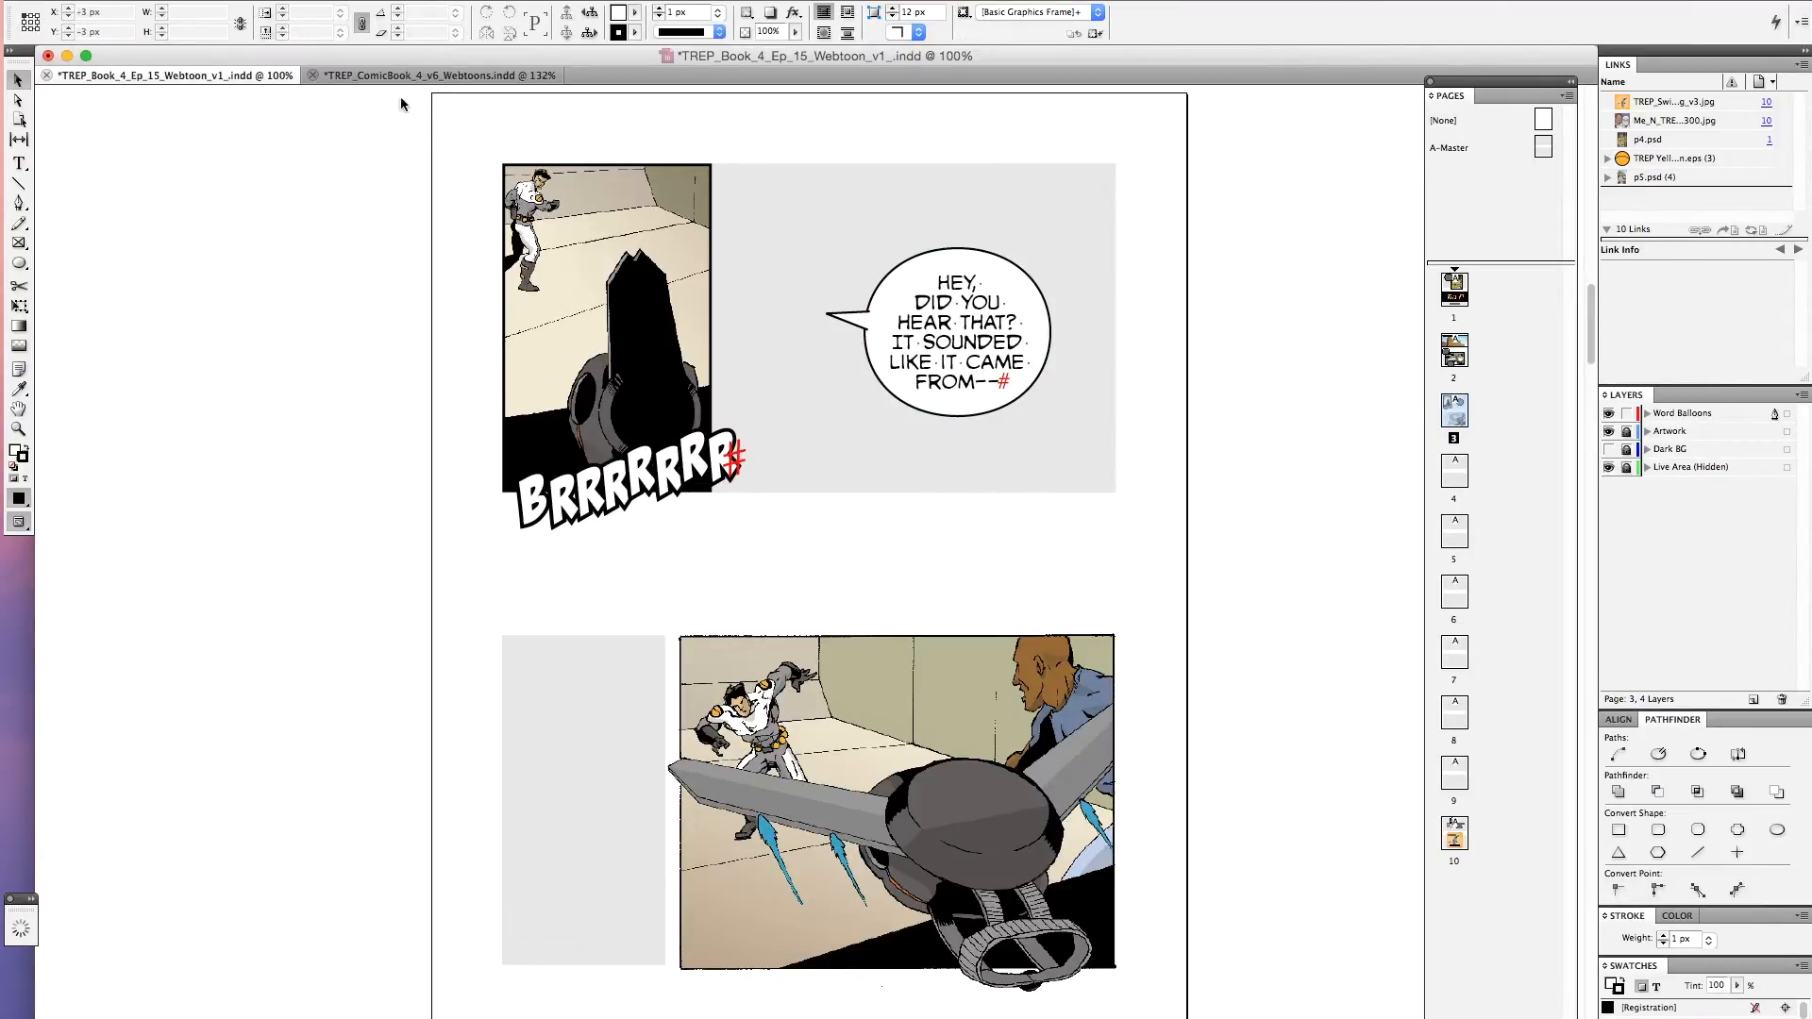
left_click(429, 76)
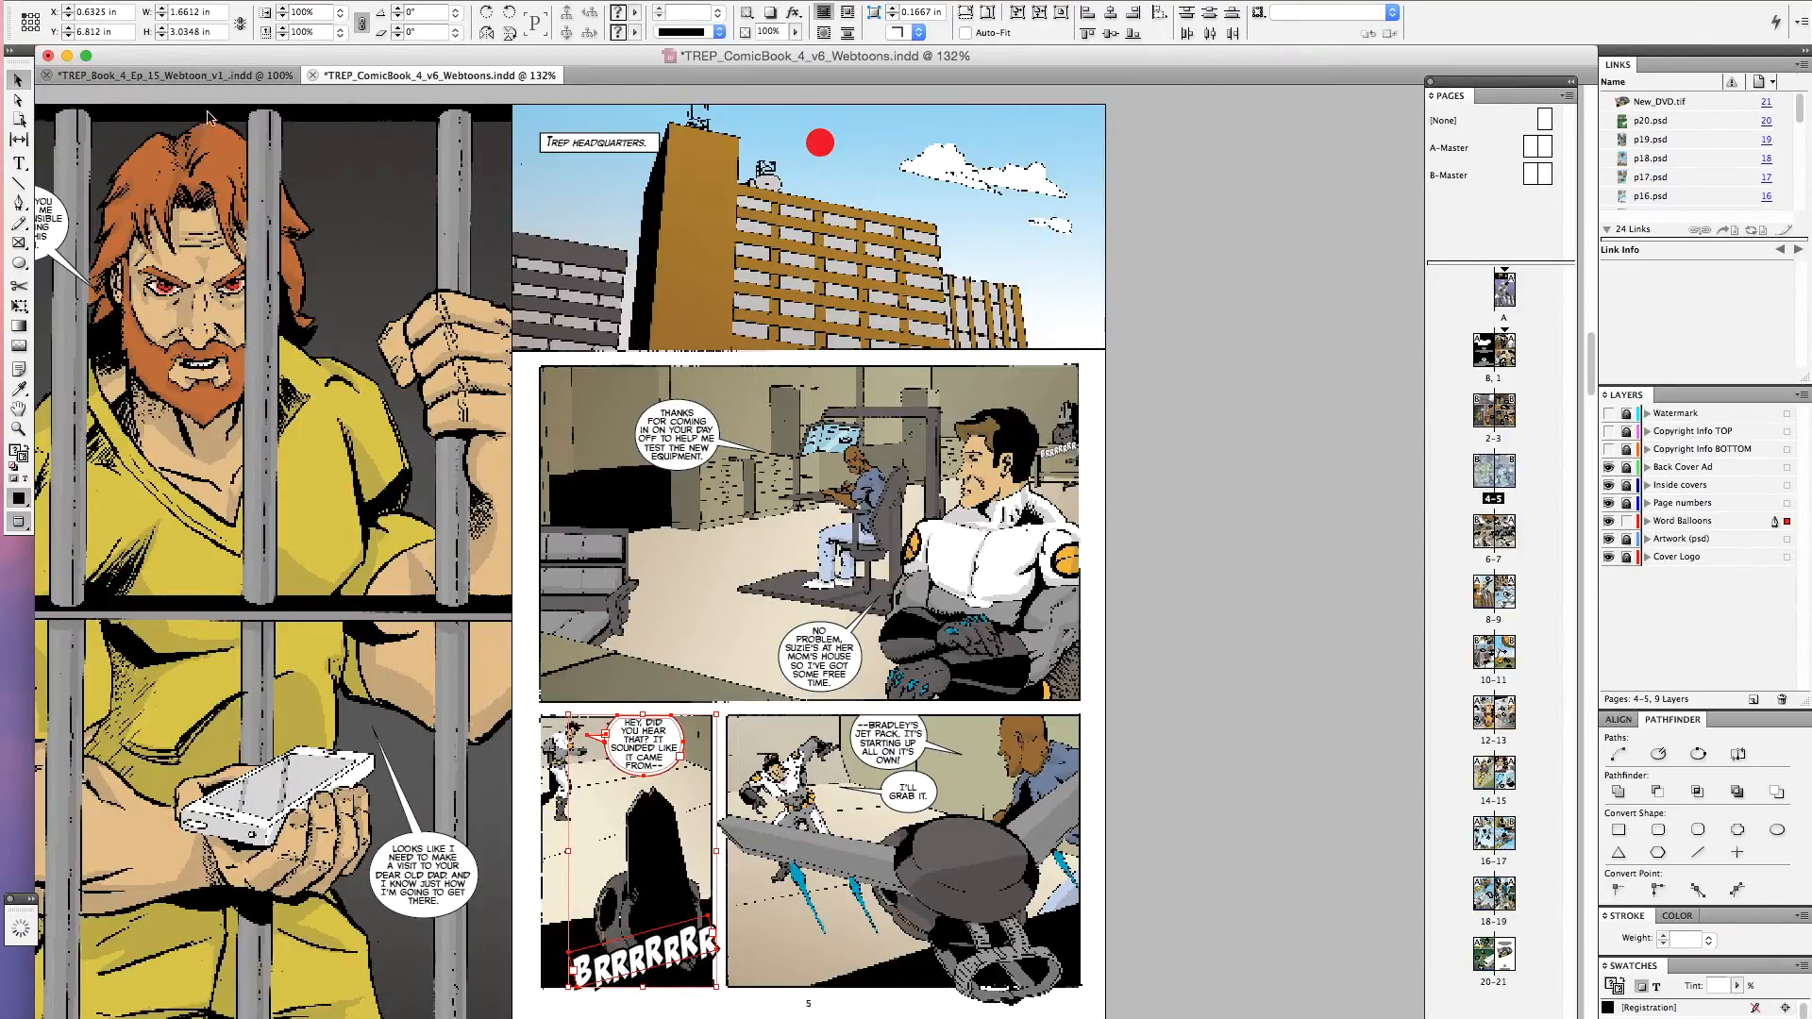
left_click(189, 76)
left_click_drag(933, 348, 707, 229)
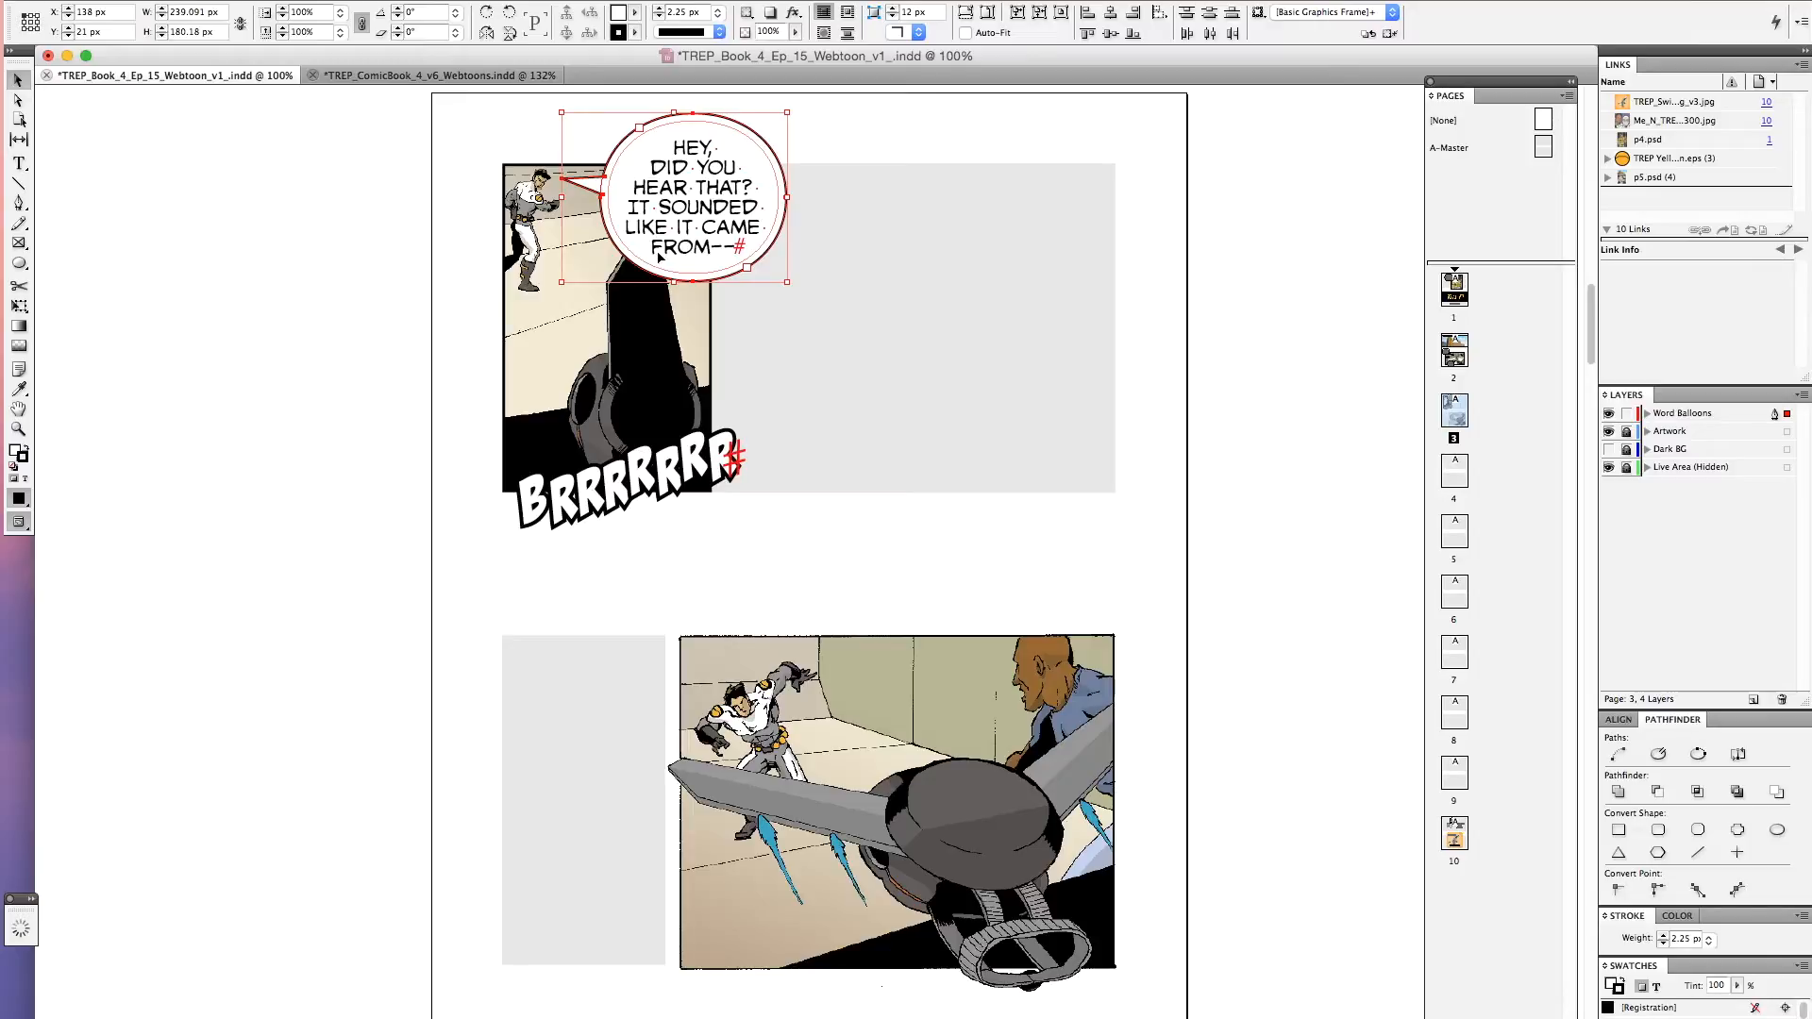
left_click(888, 308)
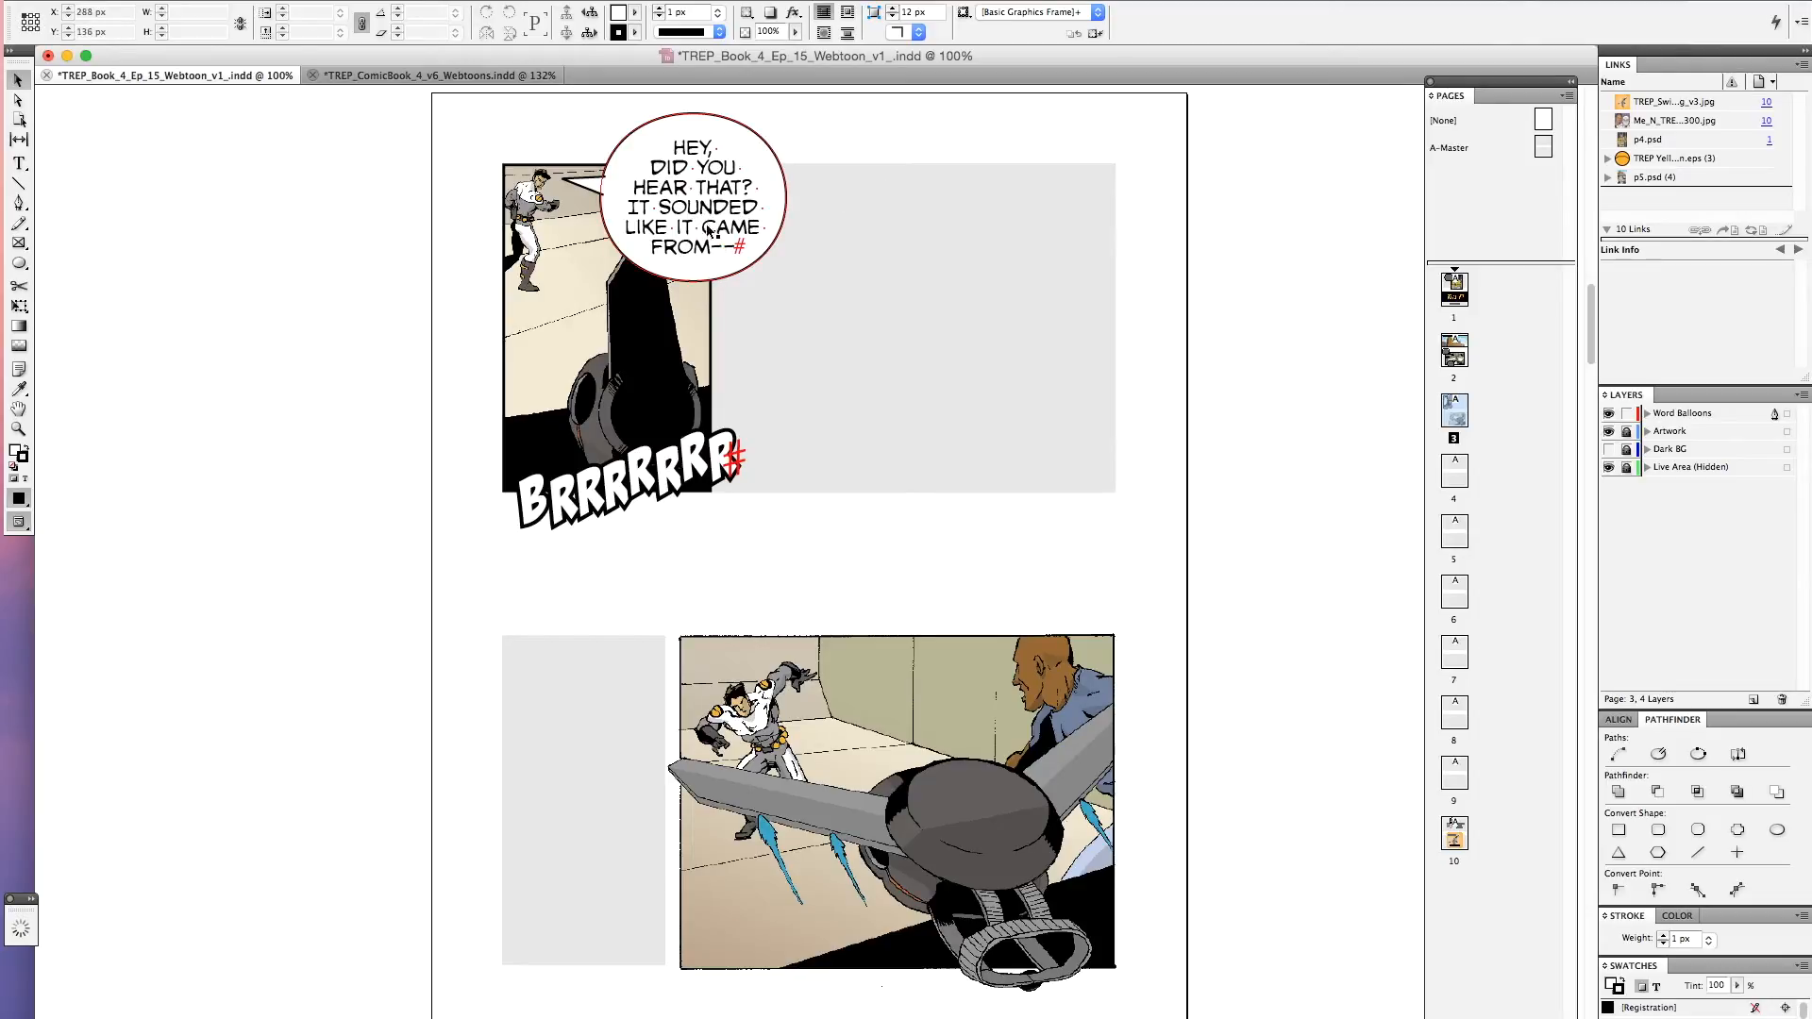
left_click_drag(658, 212, 746, 271)
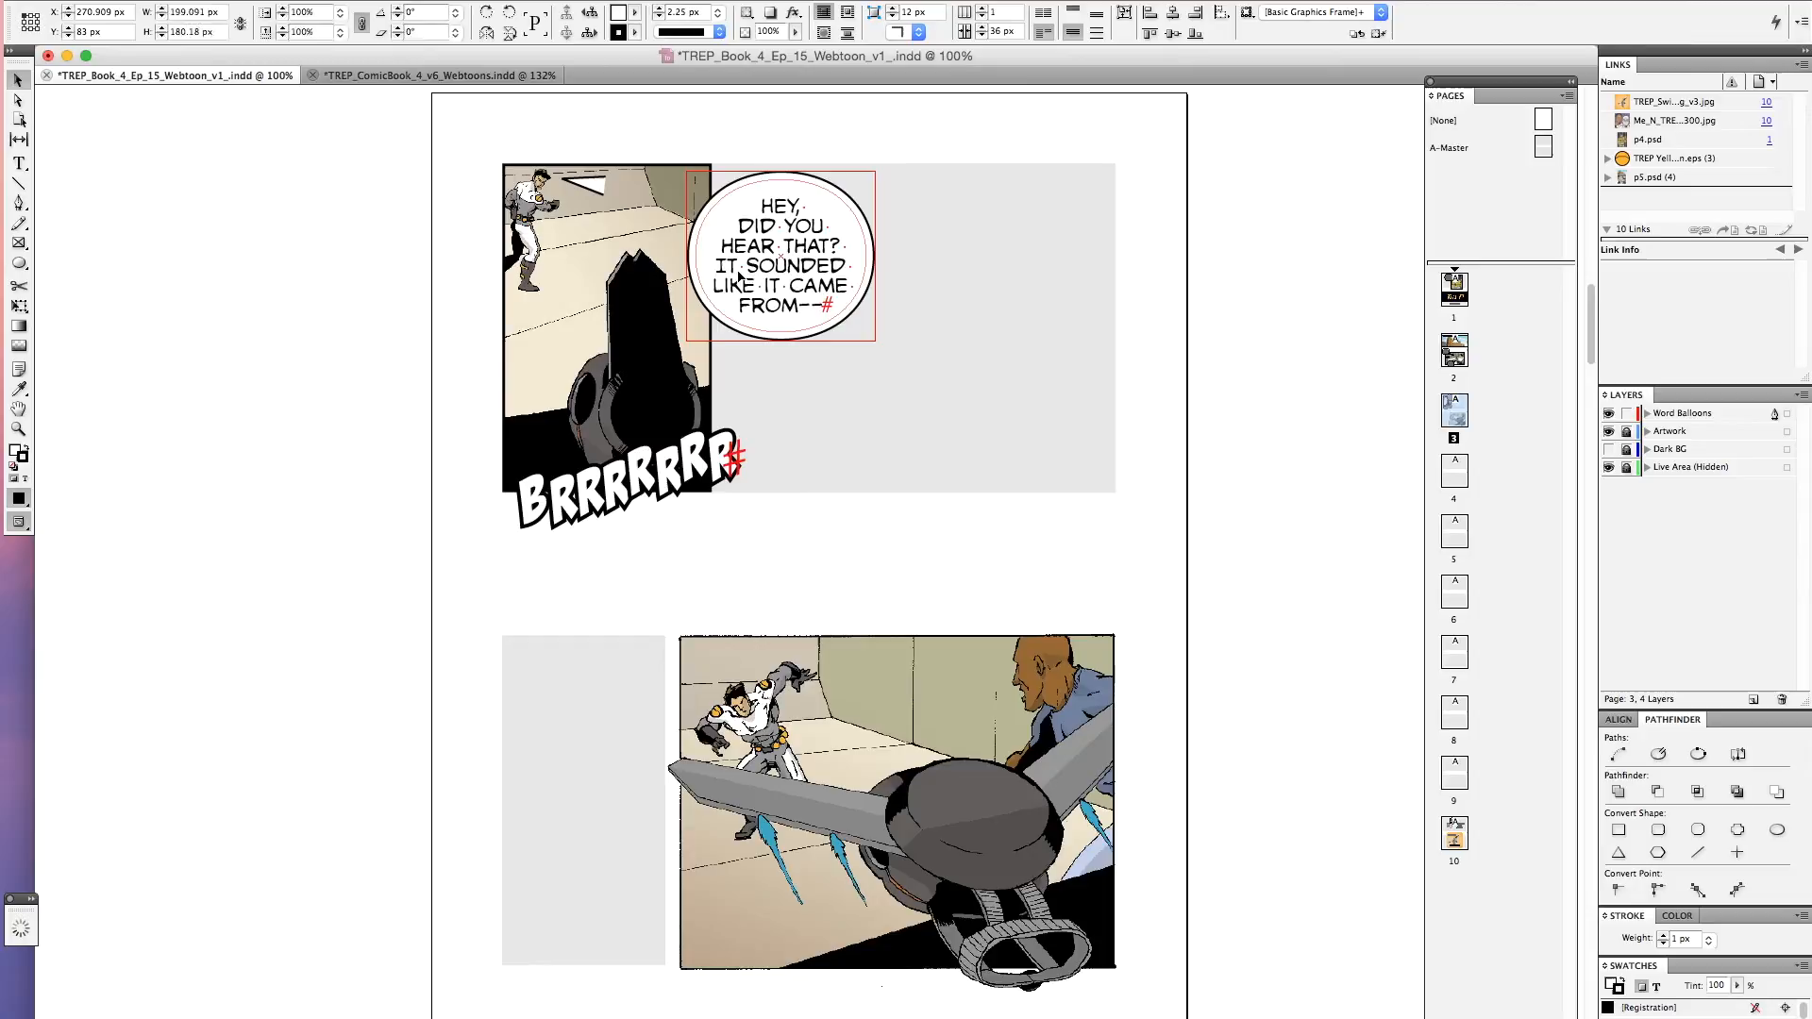
left_click(961, 291)
left_click_drag(595, 184, 684, 237)
Stretch the balloon tail's tip toward the standing figure and adjust the tail's base points to join the balloon's outline
left_click(18, 99)
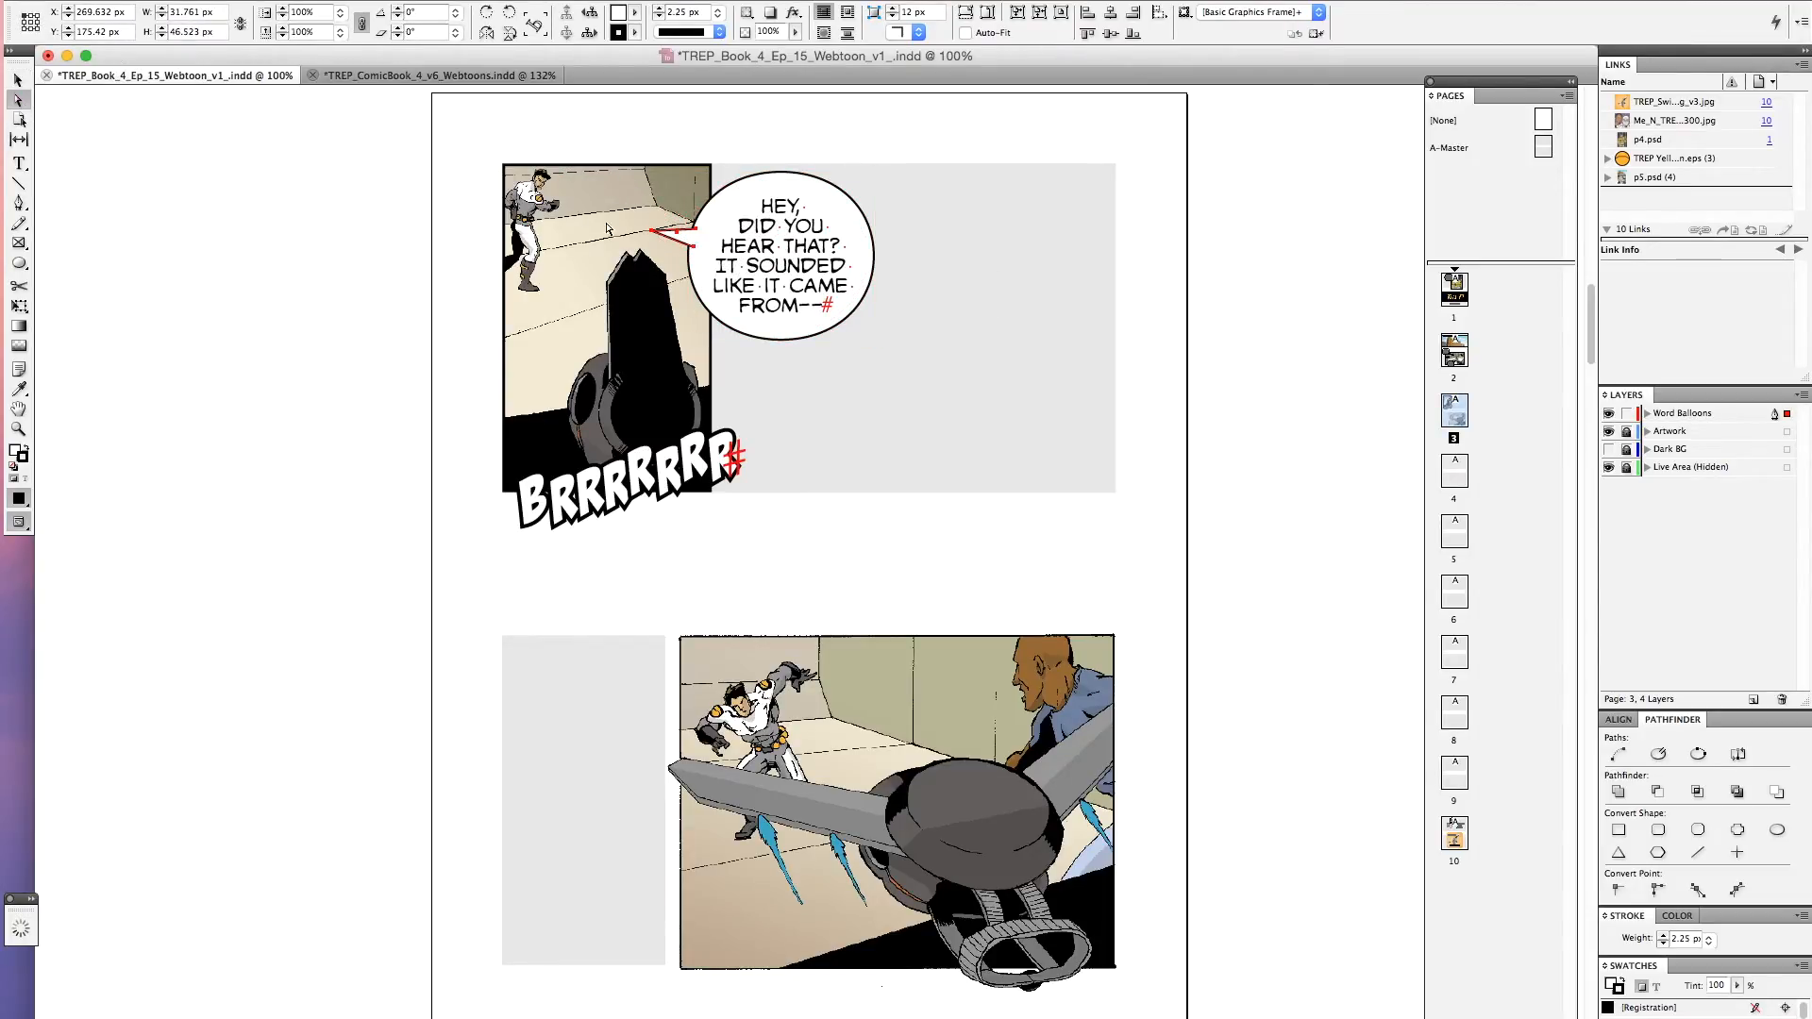
left_click(625, 202)
left_click(652, 231)
left_click_drag(652, 230, 609, 207)
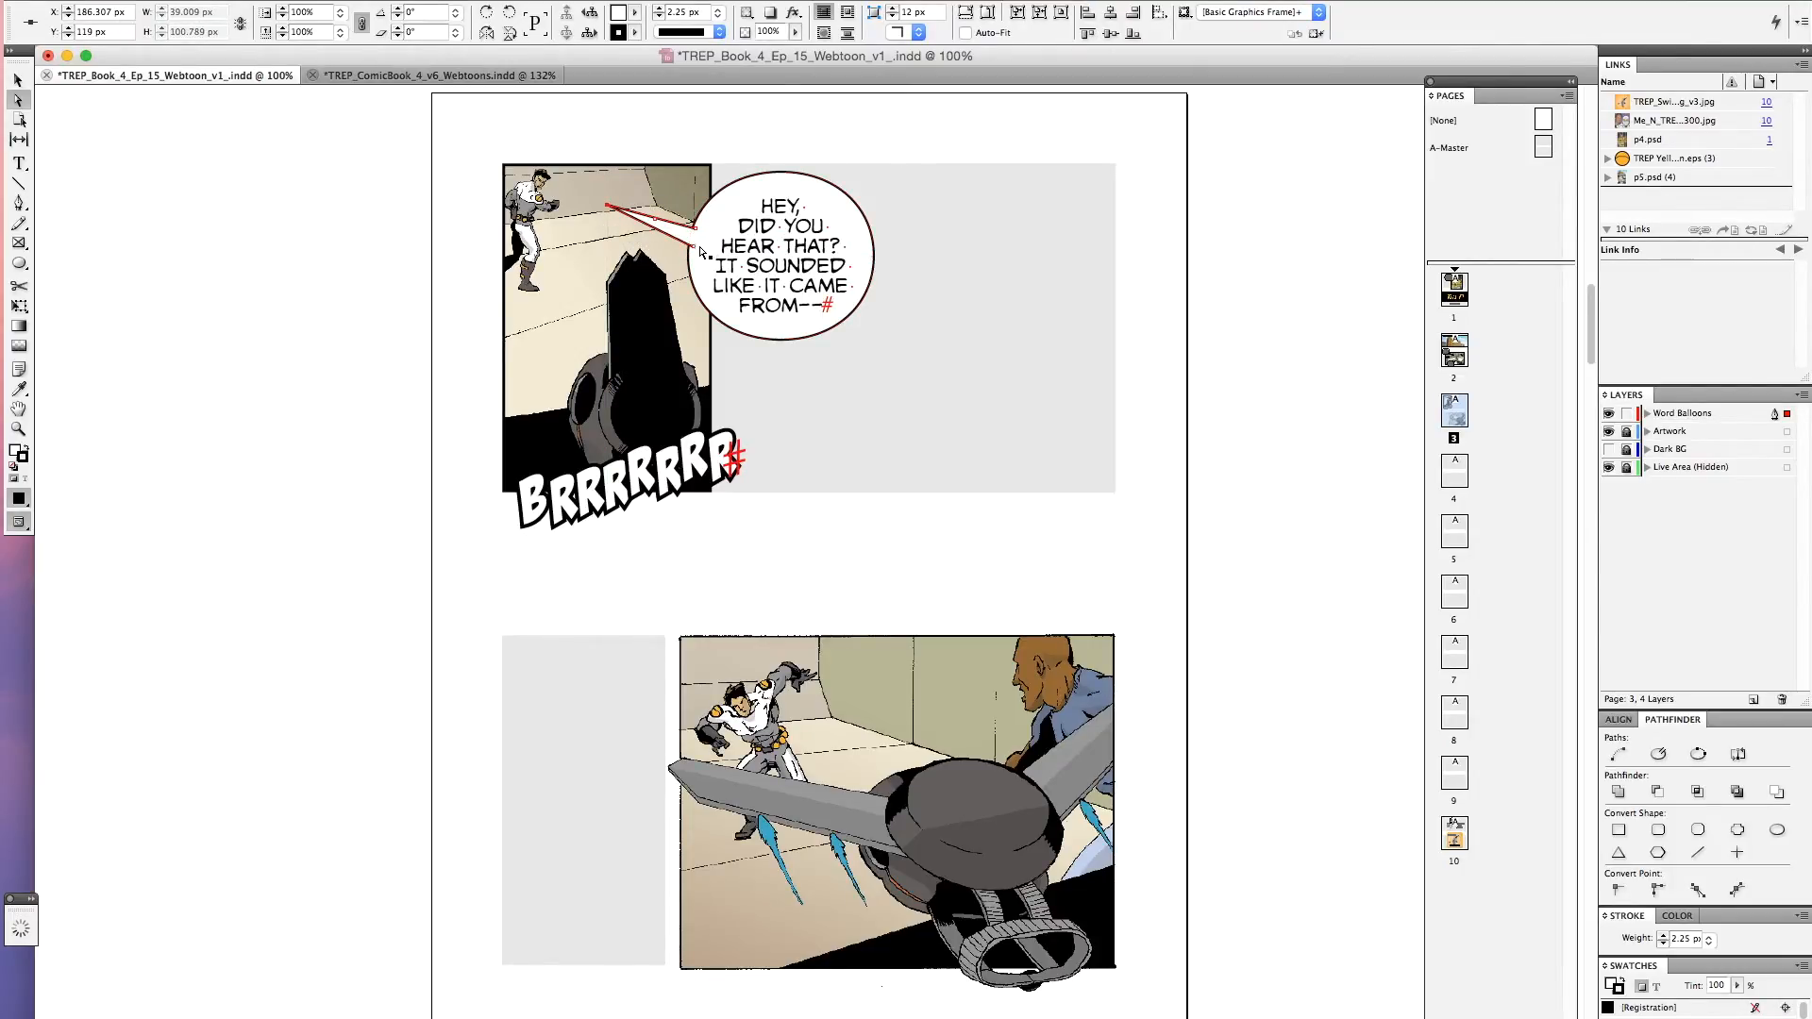
left_click_drag(694, 247, 691, 244)
left_click_drag(576, 177, 826, 338)
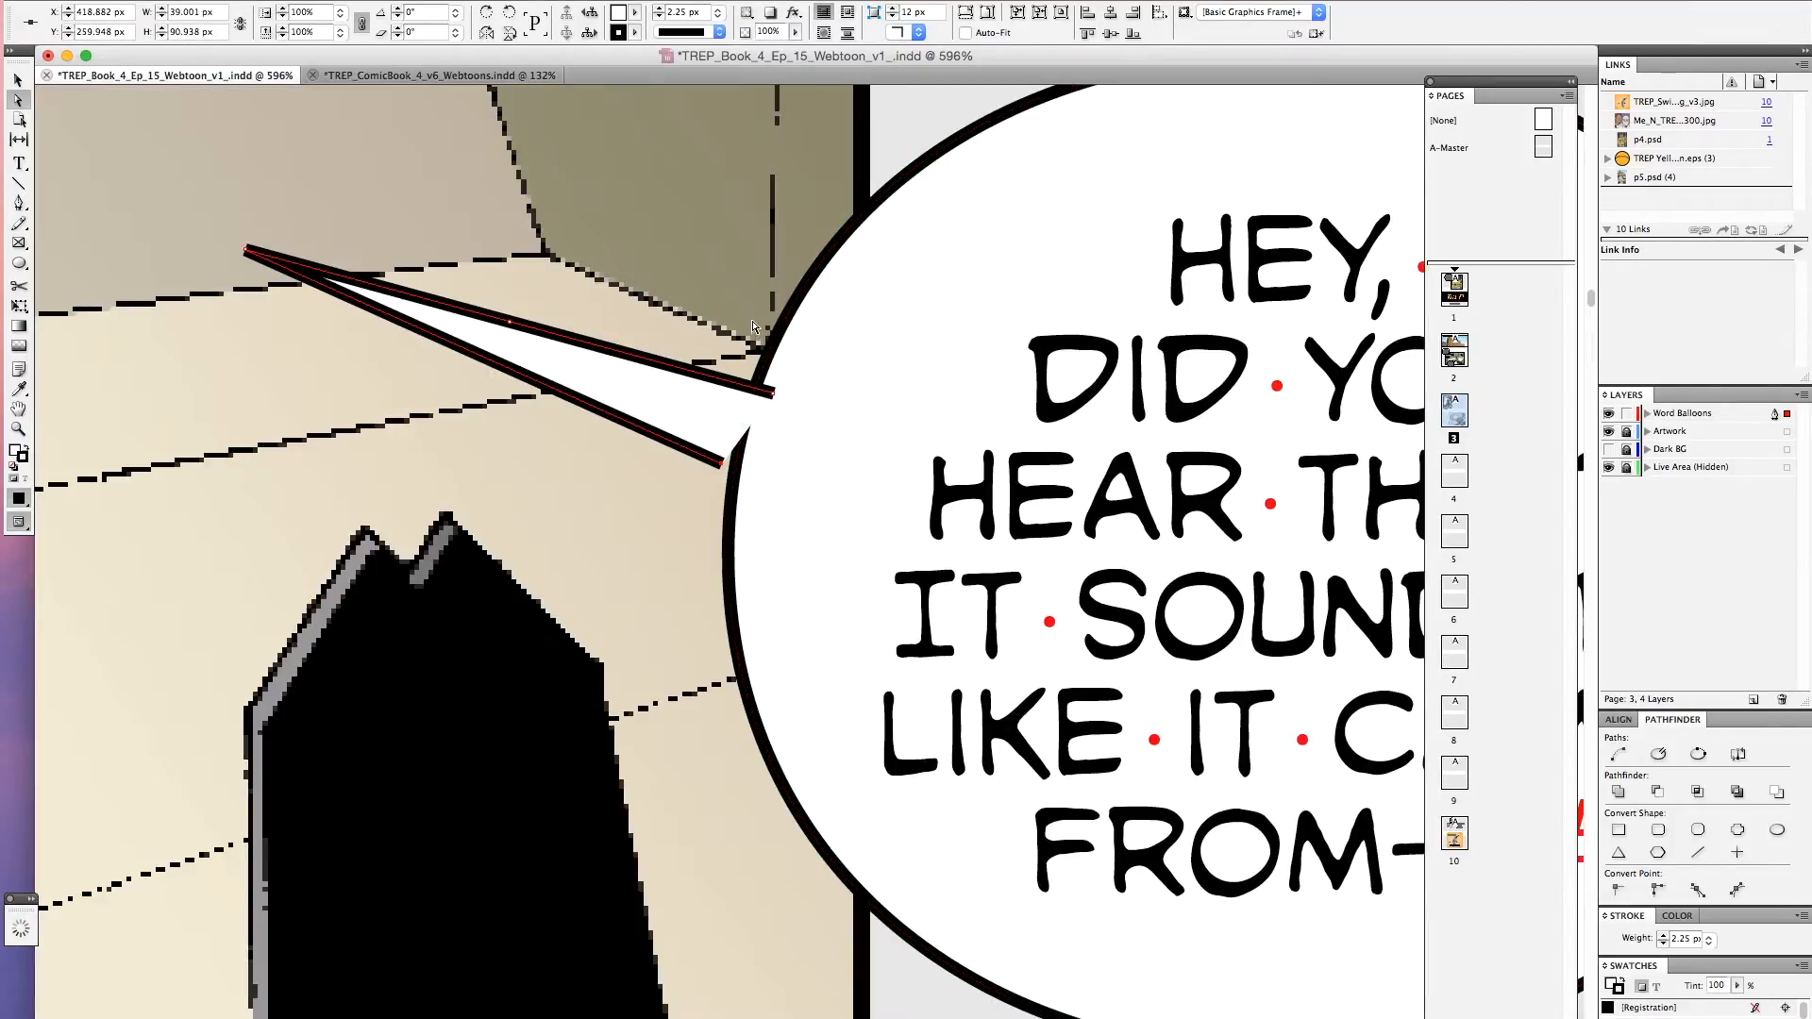
left_click_drag(722, 463, 759, 470)
key("super+1")
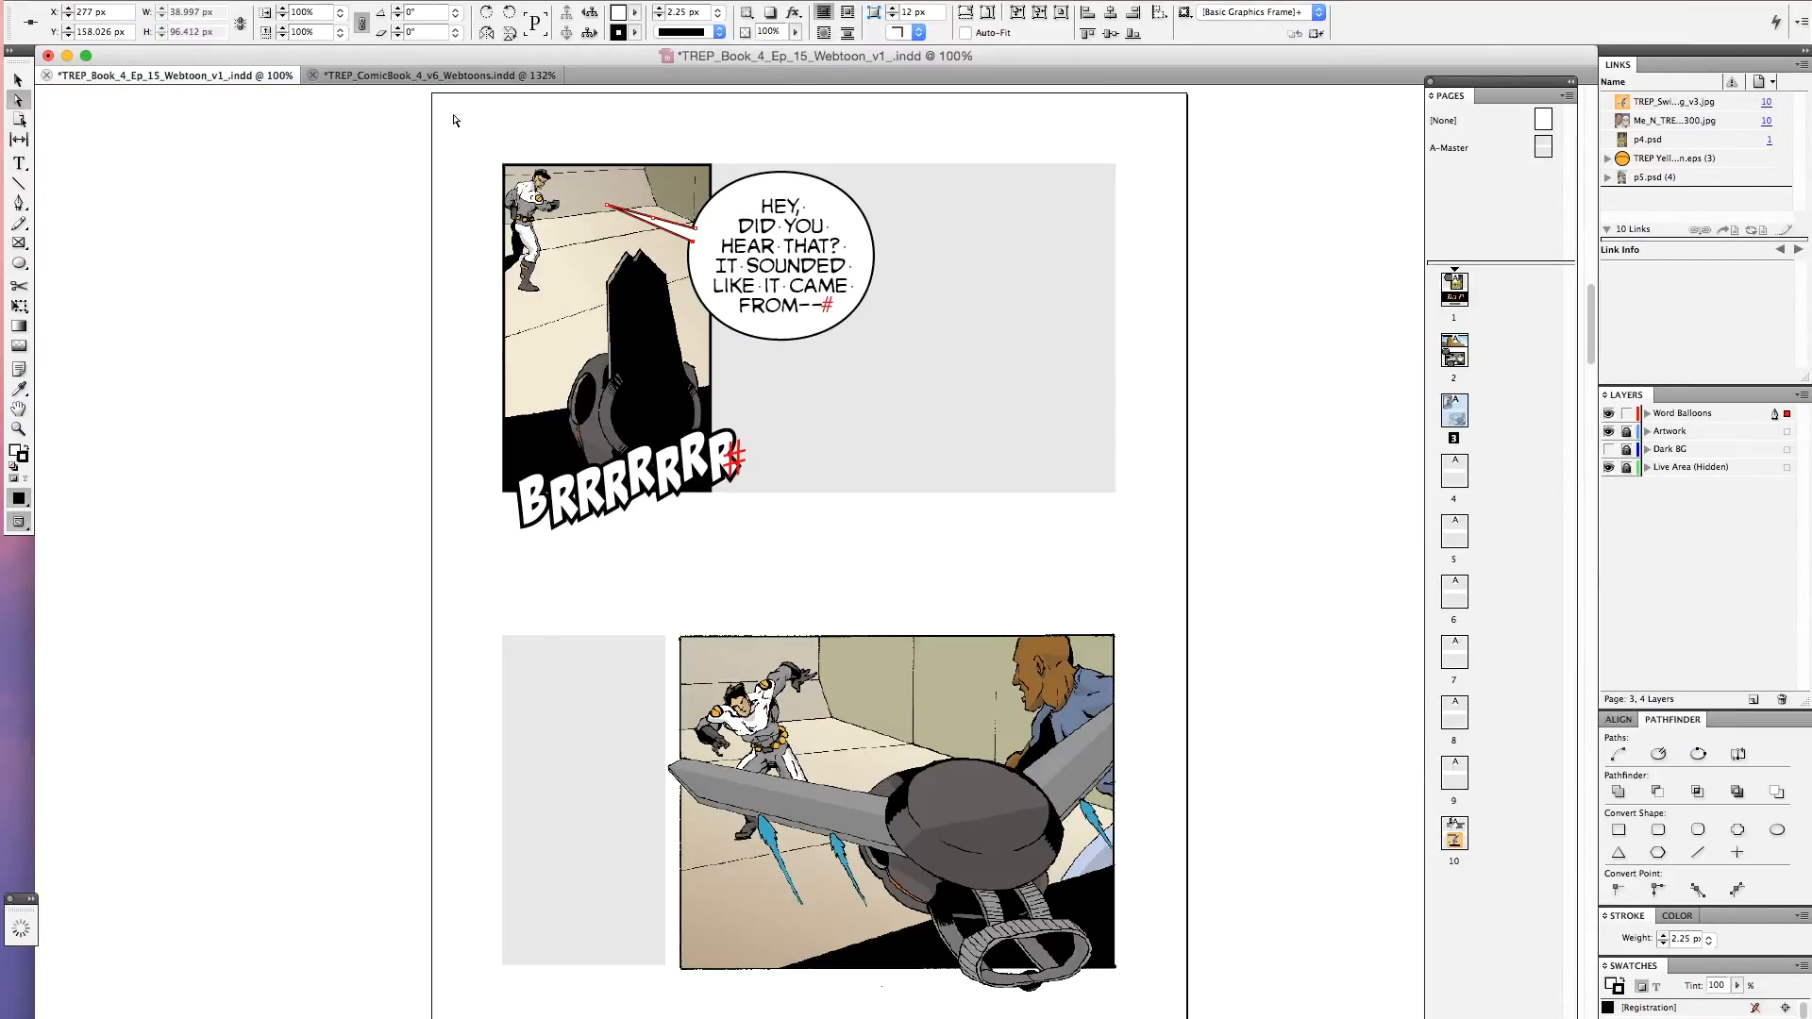
key("v")
left_click(408, 167)
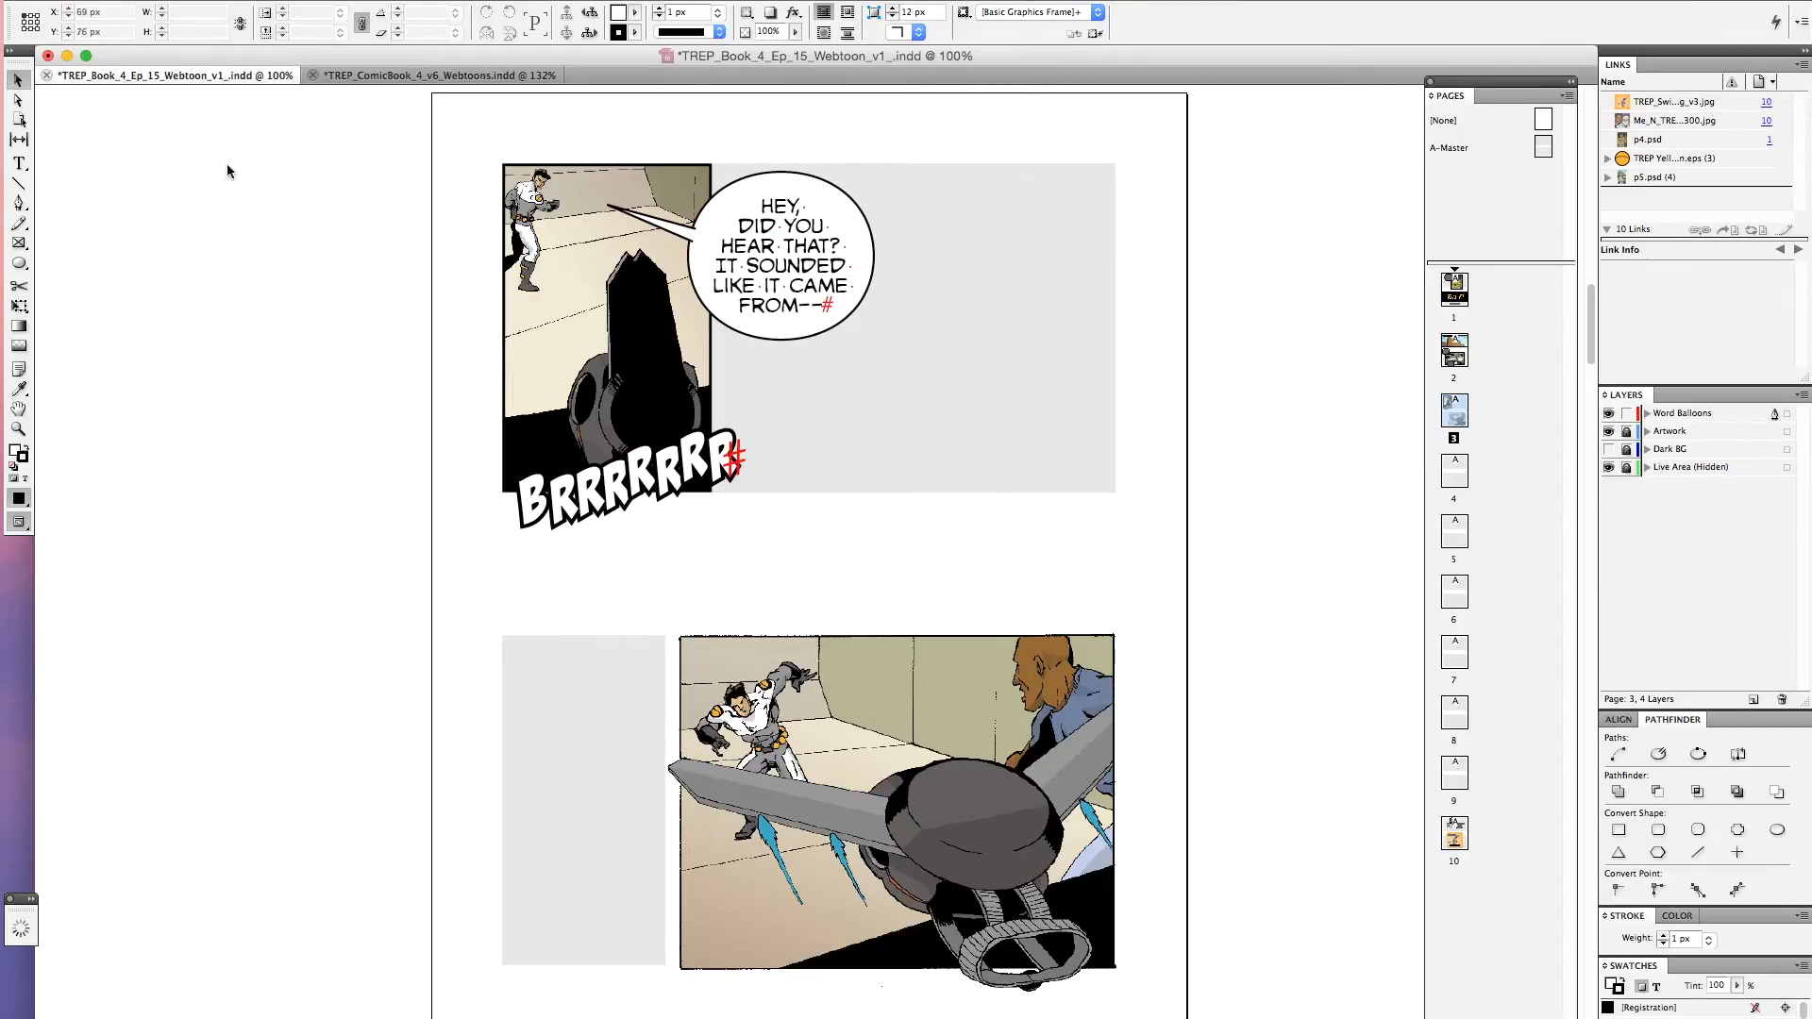
Unlock the Artwork layer and shift the first panel together with its balloon, tail and sound effect right to about X 293 px
left_click(1627, 430)
left_click_drag(457, 143, 897, 567)
left_click_drag(663, 357, 798, 360)
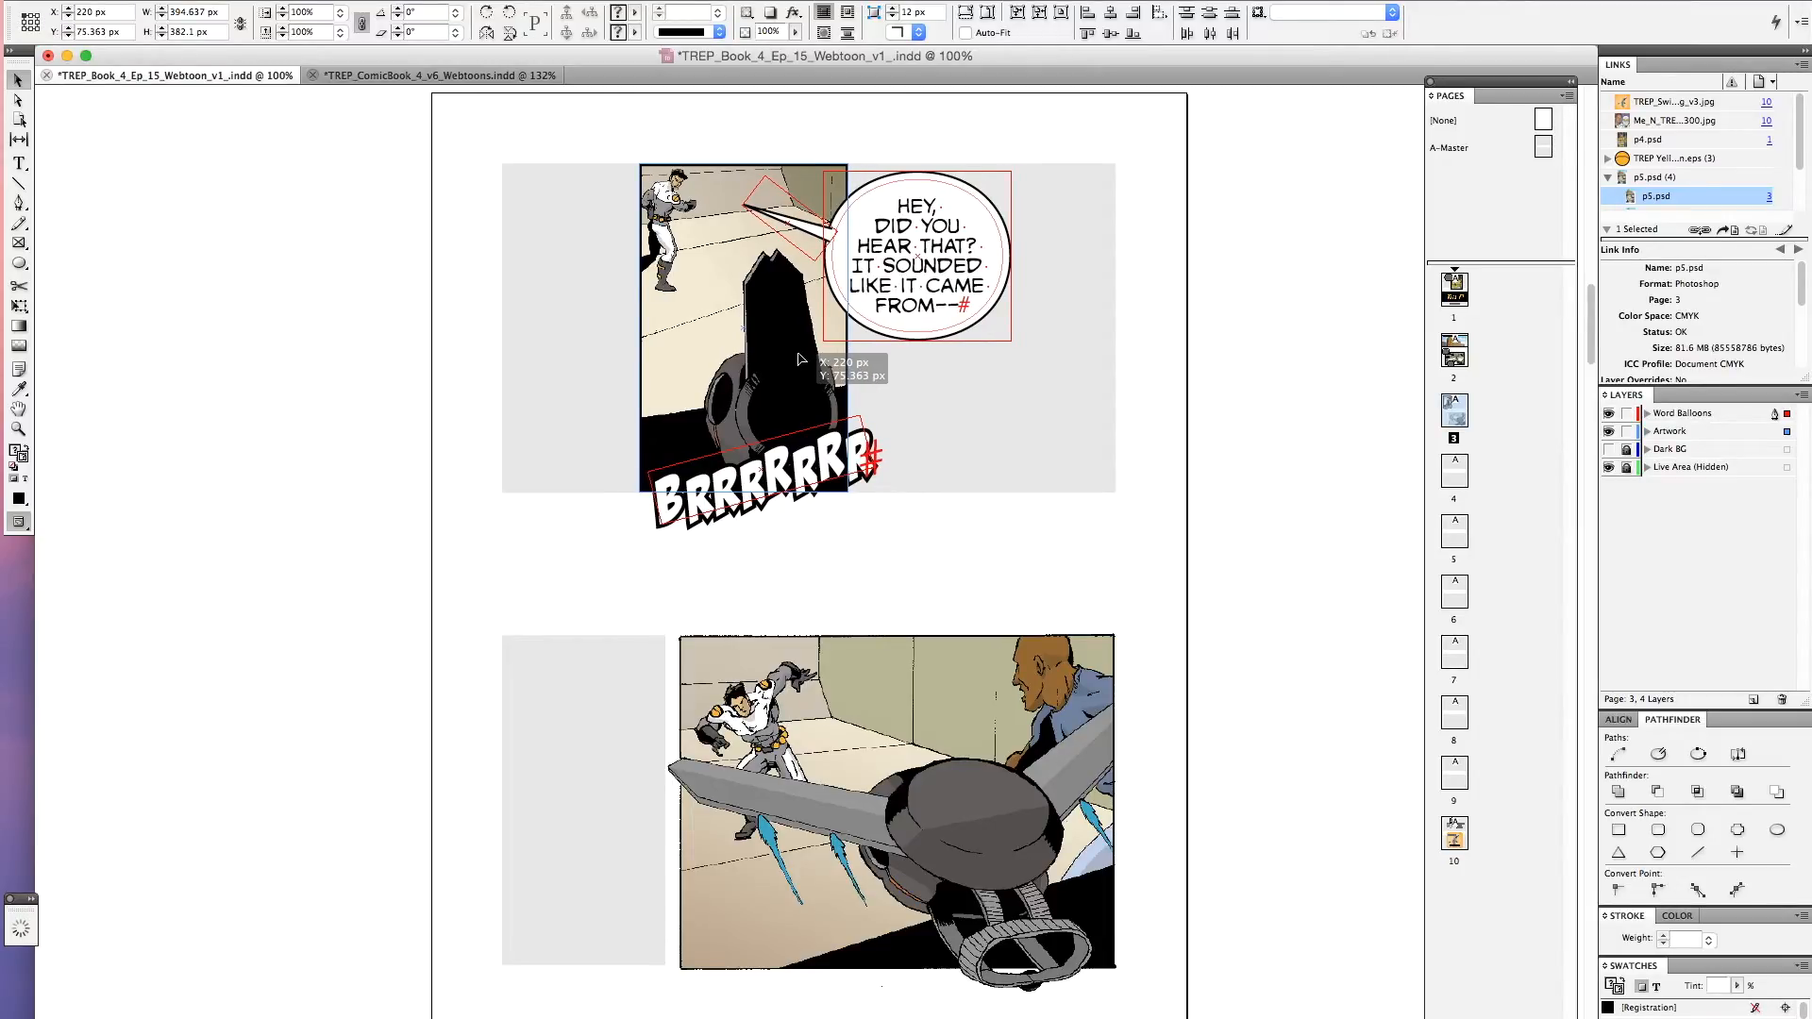
left_click_drag(800, 360, 873, 364)
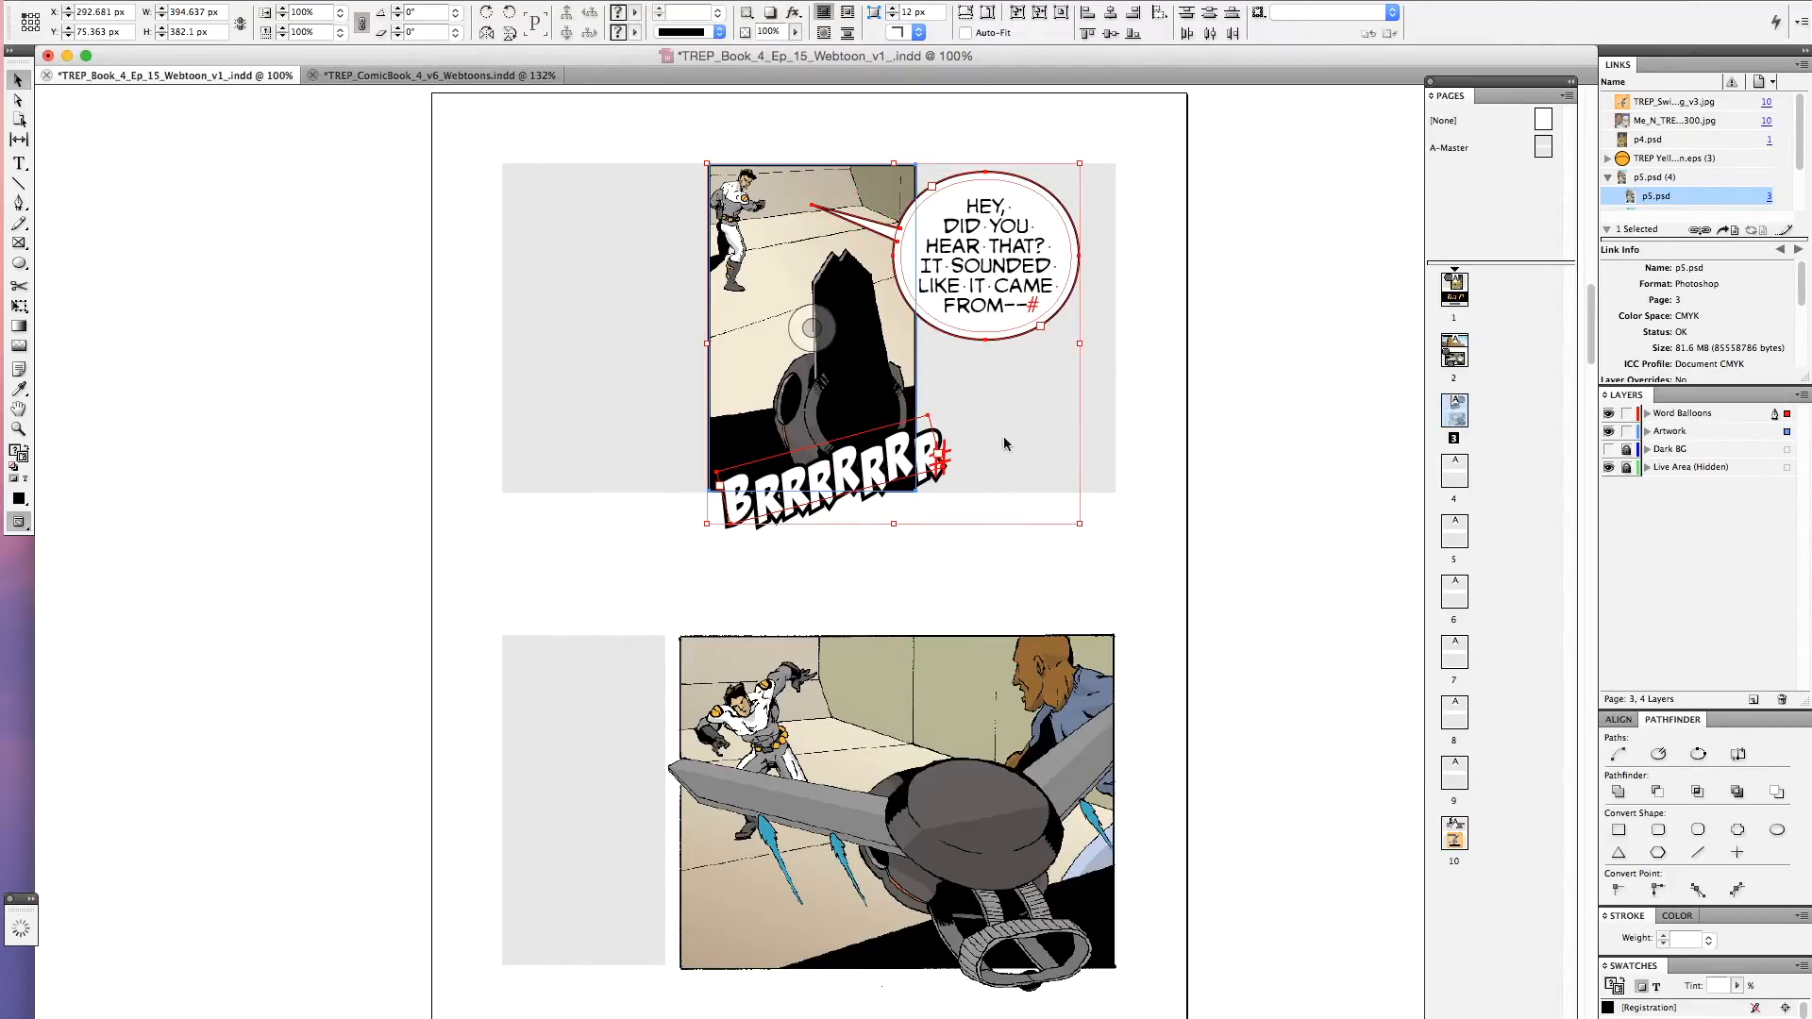
left_click(1116, 451)
Show the guides and move the "Hey, did you hear that?" balloon with its tail to the first panel's left edge, at about X 17, Y 178 px
key("super+semicolon")
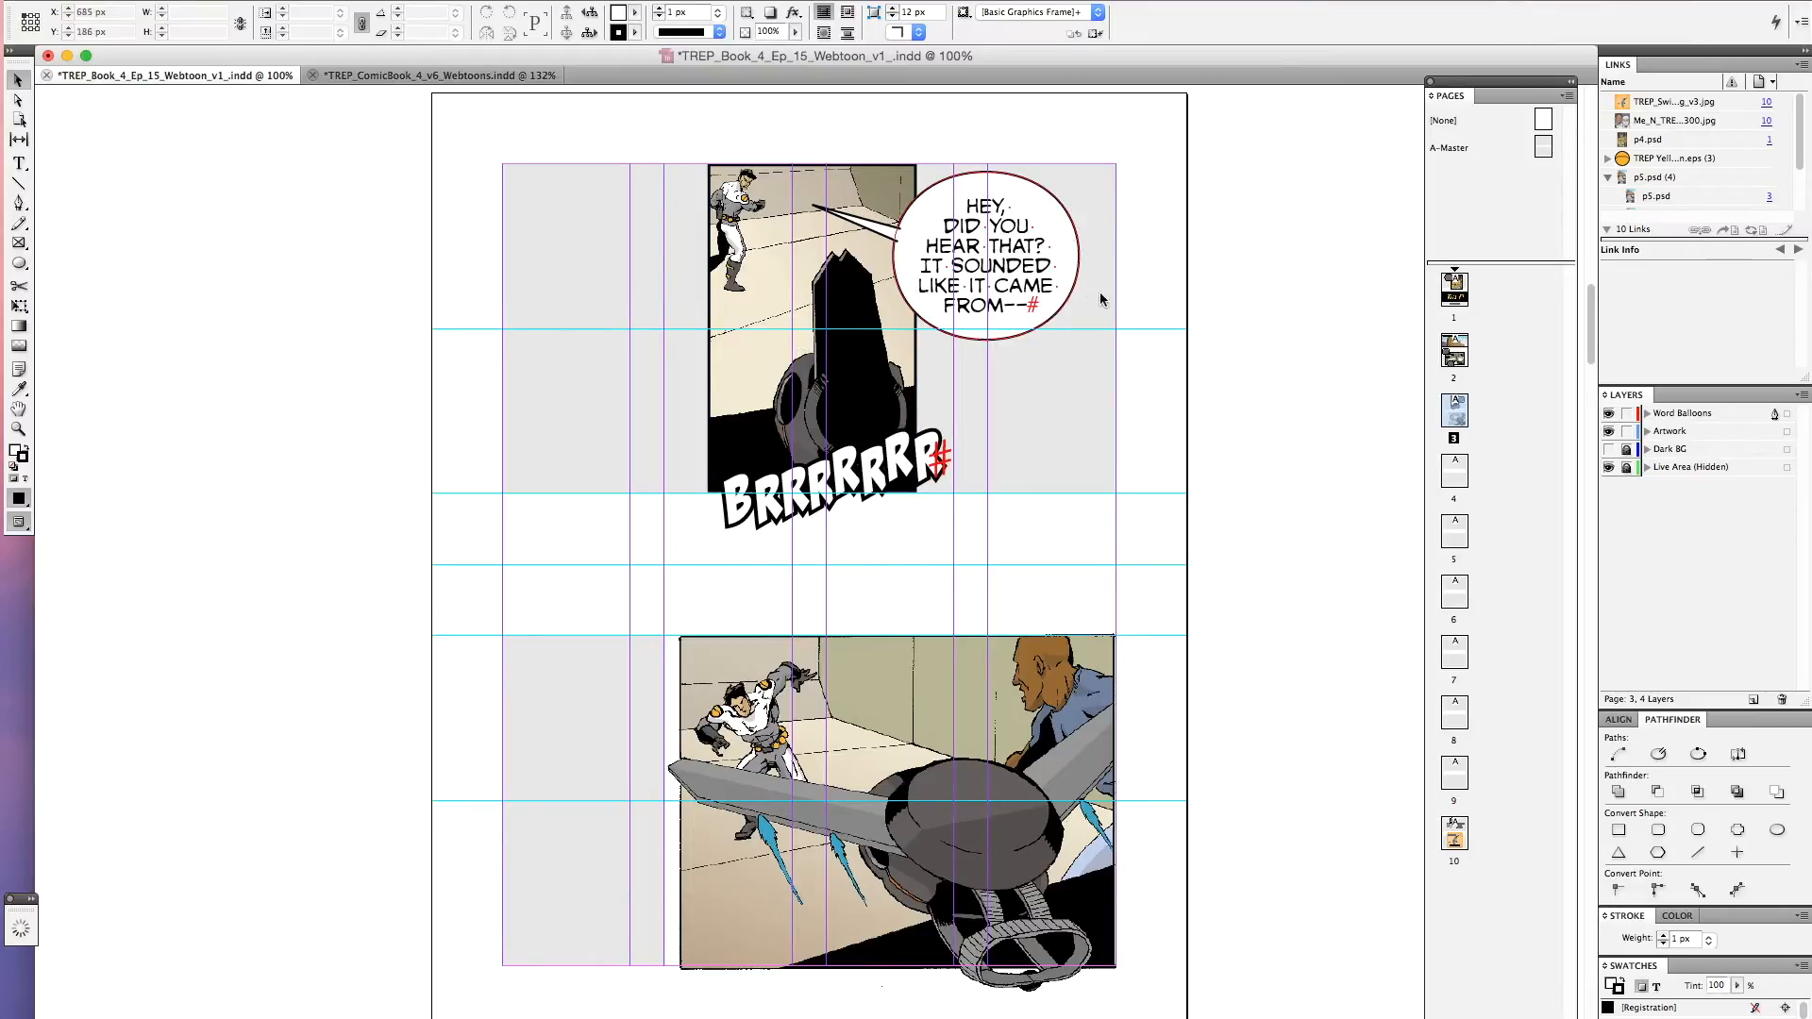
left_click(1609, 450)
left_click(1014, 282)
left_click_drag(1015, 283, 651, 355)
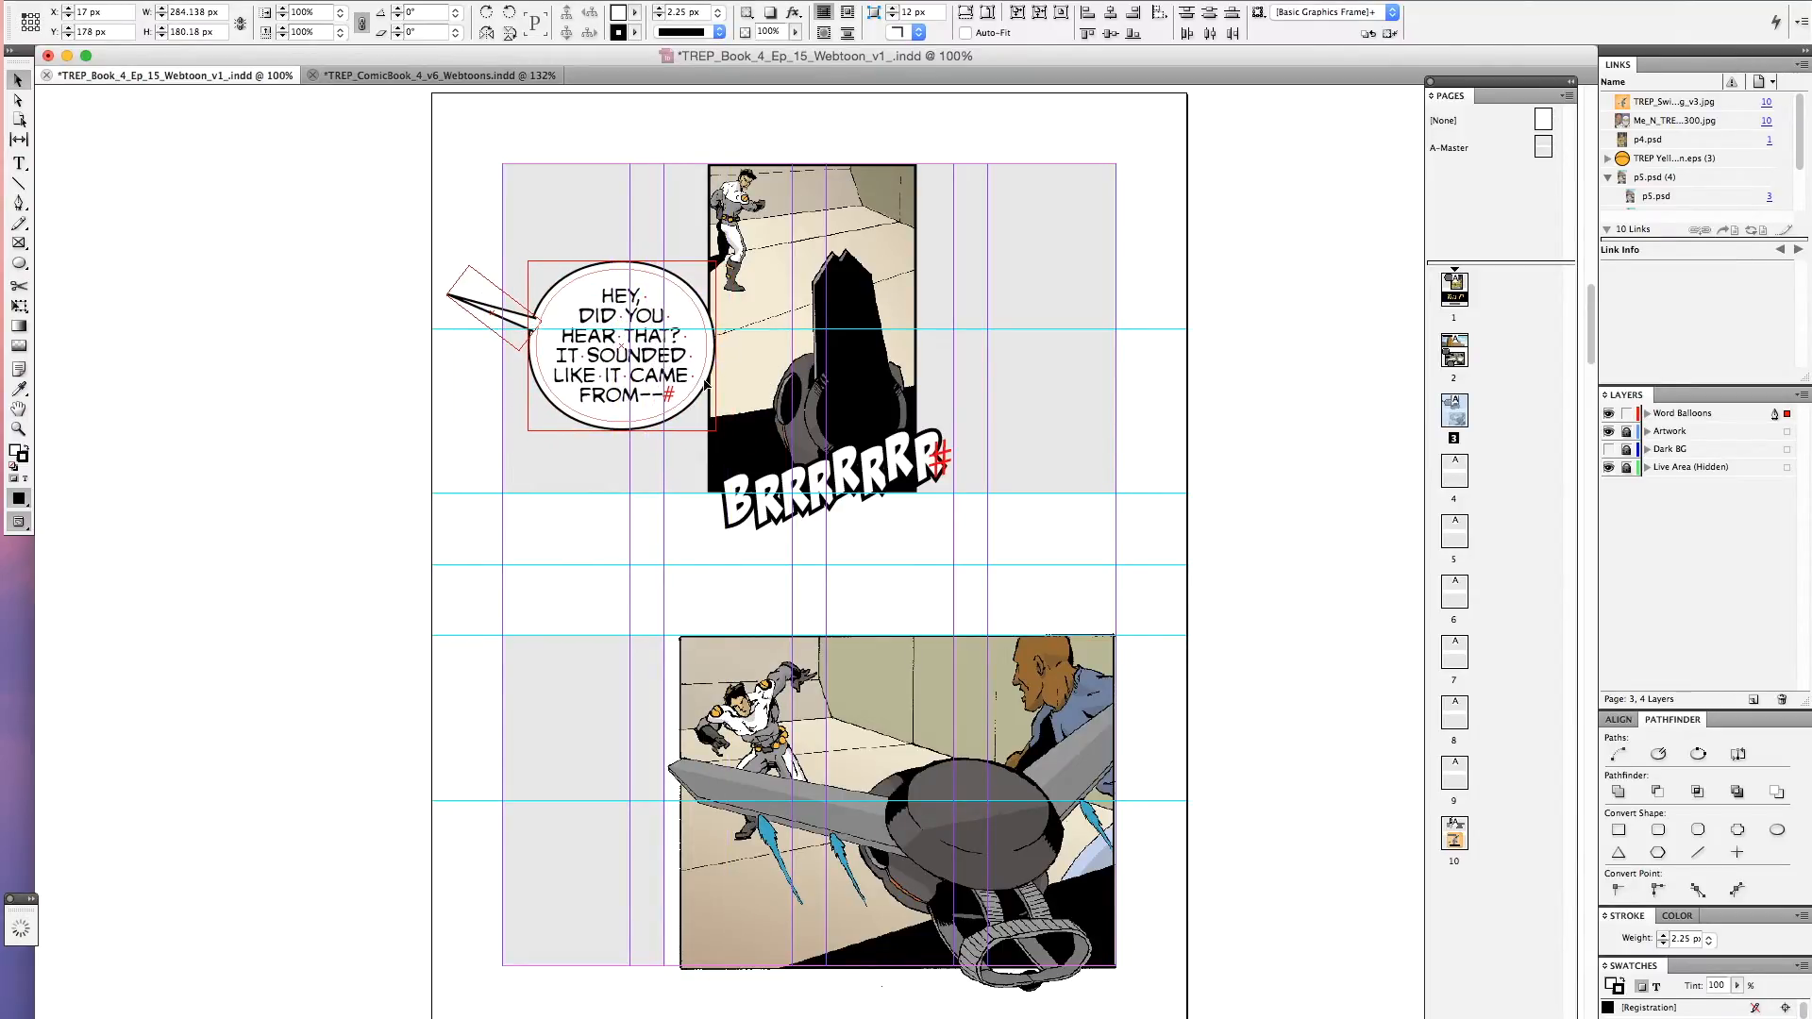
Nudge the "Hey, did you hear that?" balloon and its tail right to about X 25 px against the first panel
key("Right")
key("Right")
key("Right")
key("Right")
key("Right")
key("Right")
key("Right")
key("Right")
key("Right")
key("Right")
key("Right")
key("Right")
key("Right")
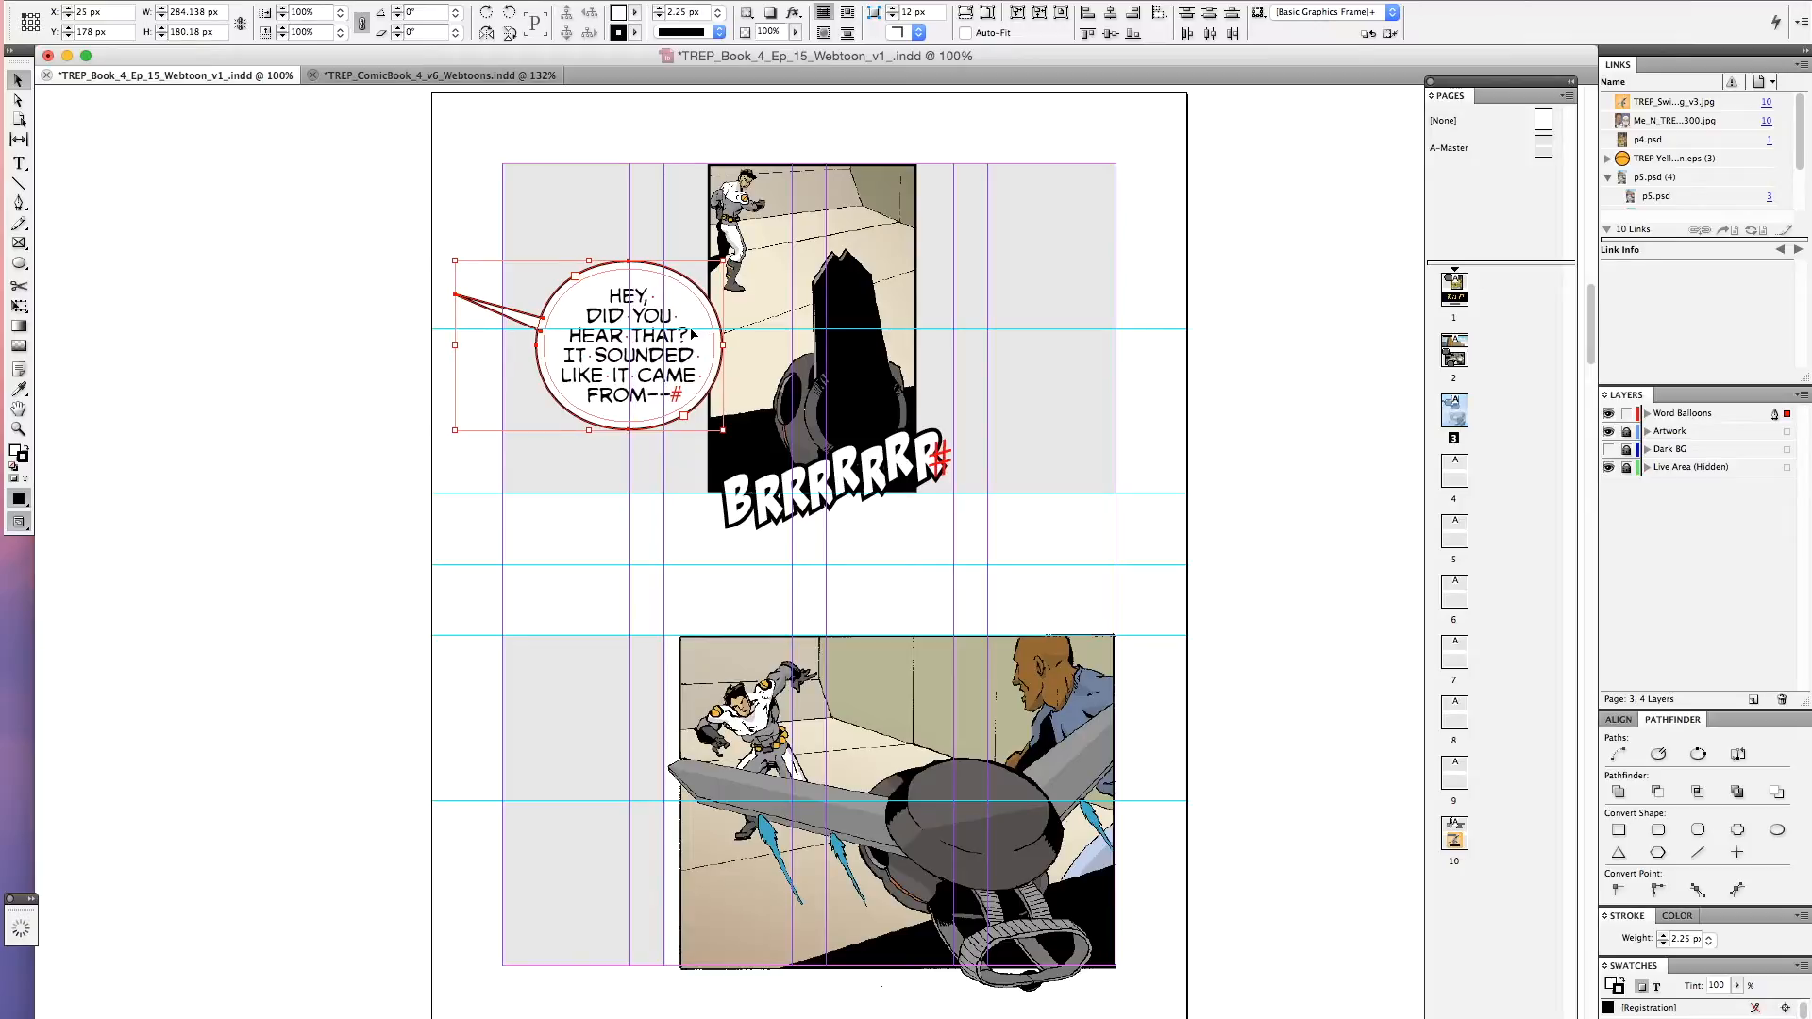
left_click(487, 192)
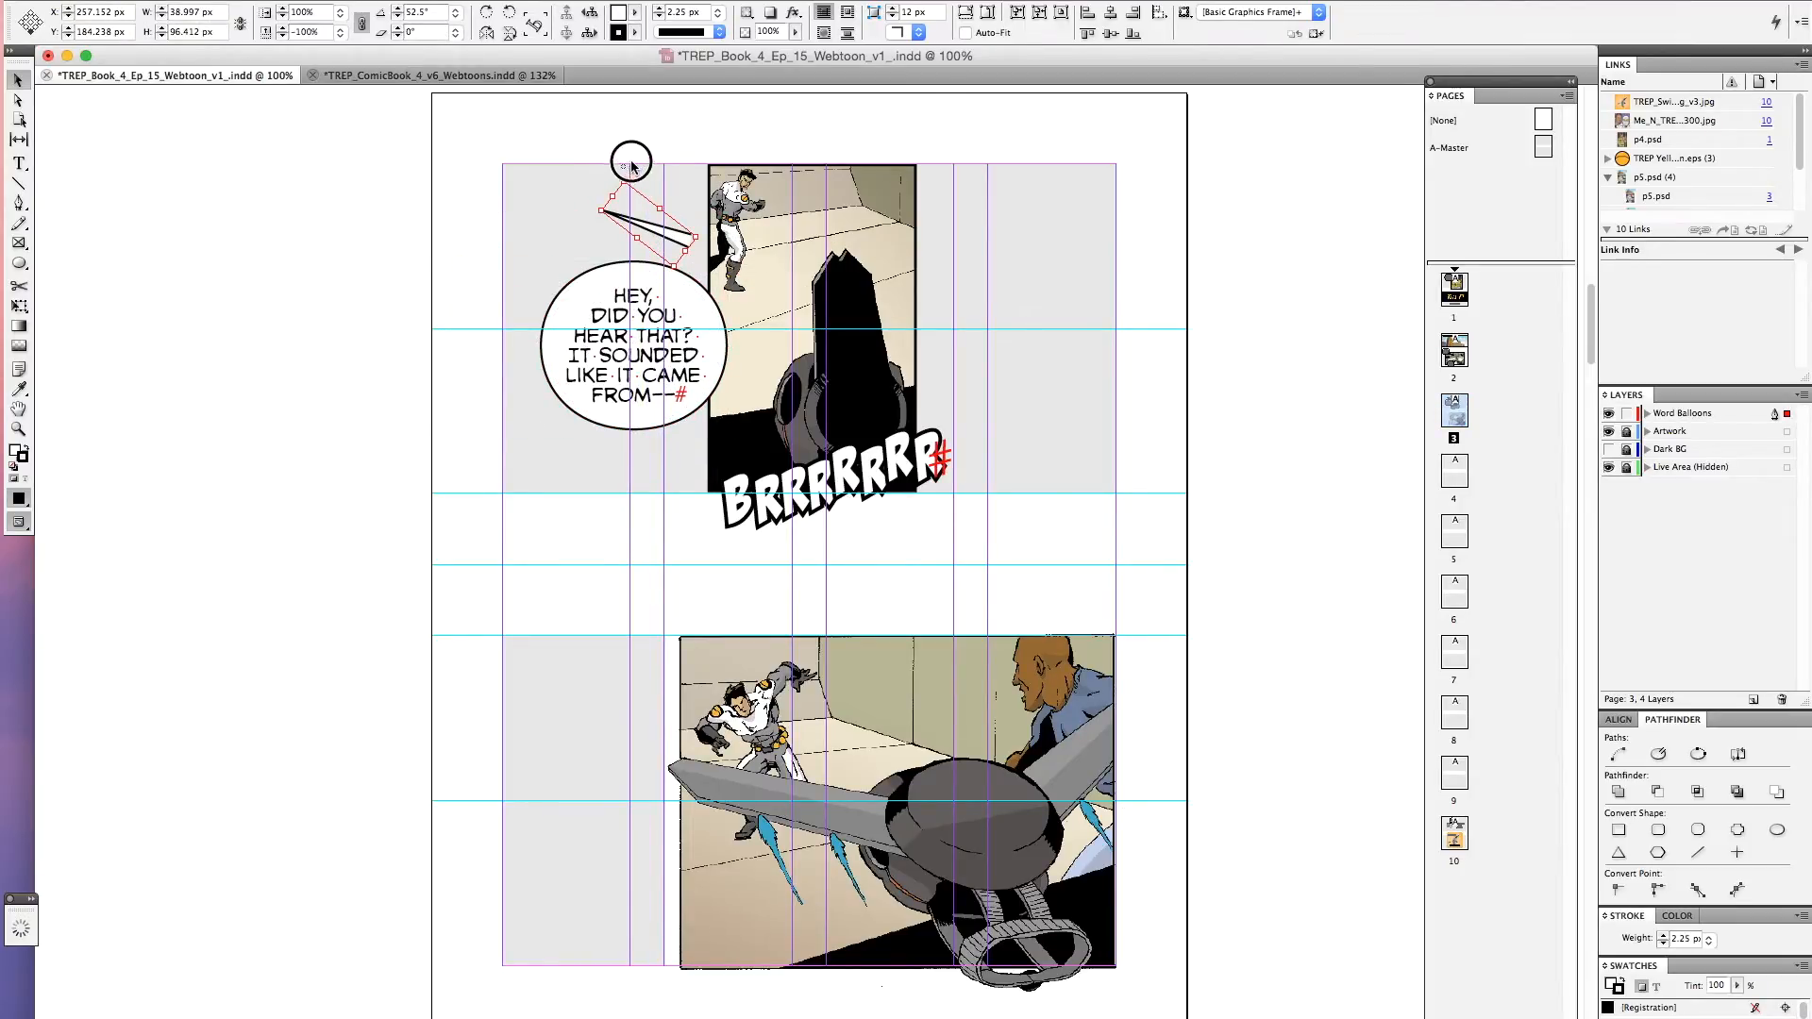
Move the balloon's tail to the balloon's upper-right edge and rotate it to point up toward the standing figure
left_click(616, 213)
left_click_drag(594, 208, 712, 148)
left_click_drag(625, 249, 678, 274)
left_click(619, 220)
Adjust the tail's tip and base points so it joins the balloon's outline beside the first panel
left_click(18, 100)
left_click_drag(678, 176, 699, 248)
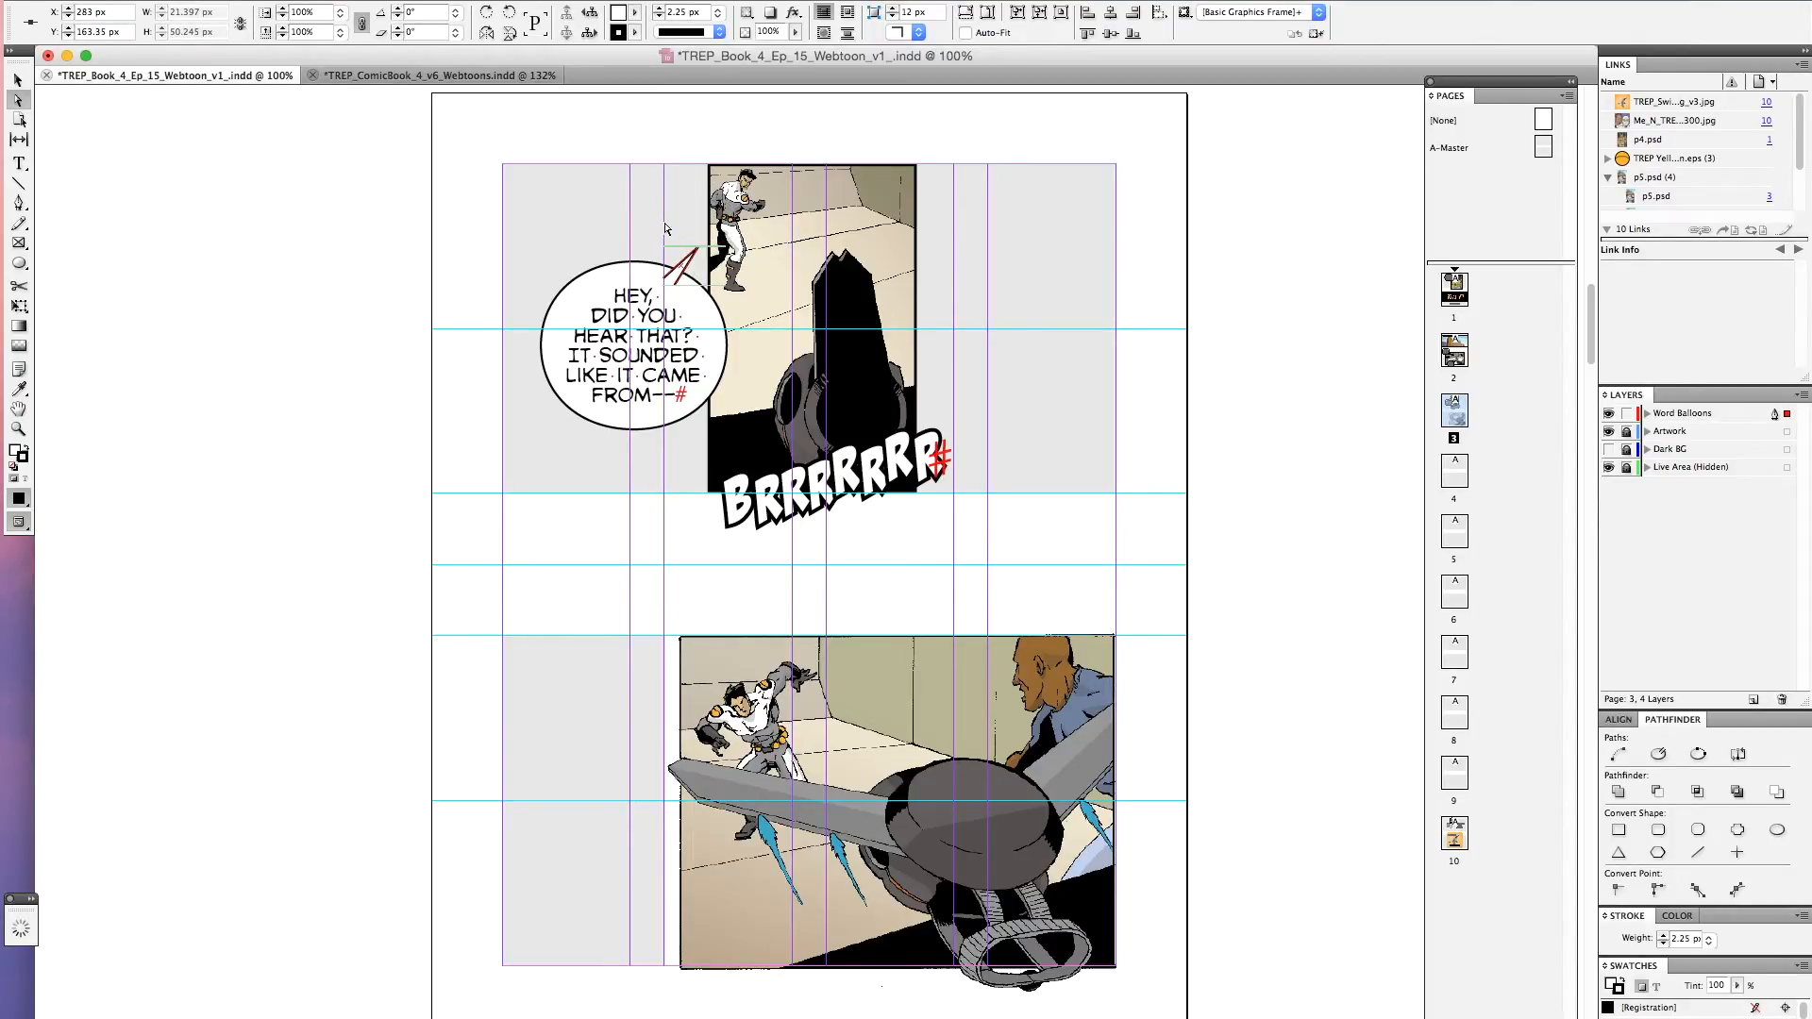
left_click(777, 264)
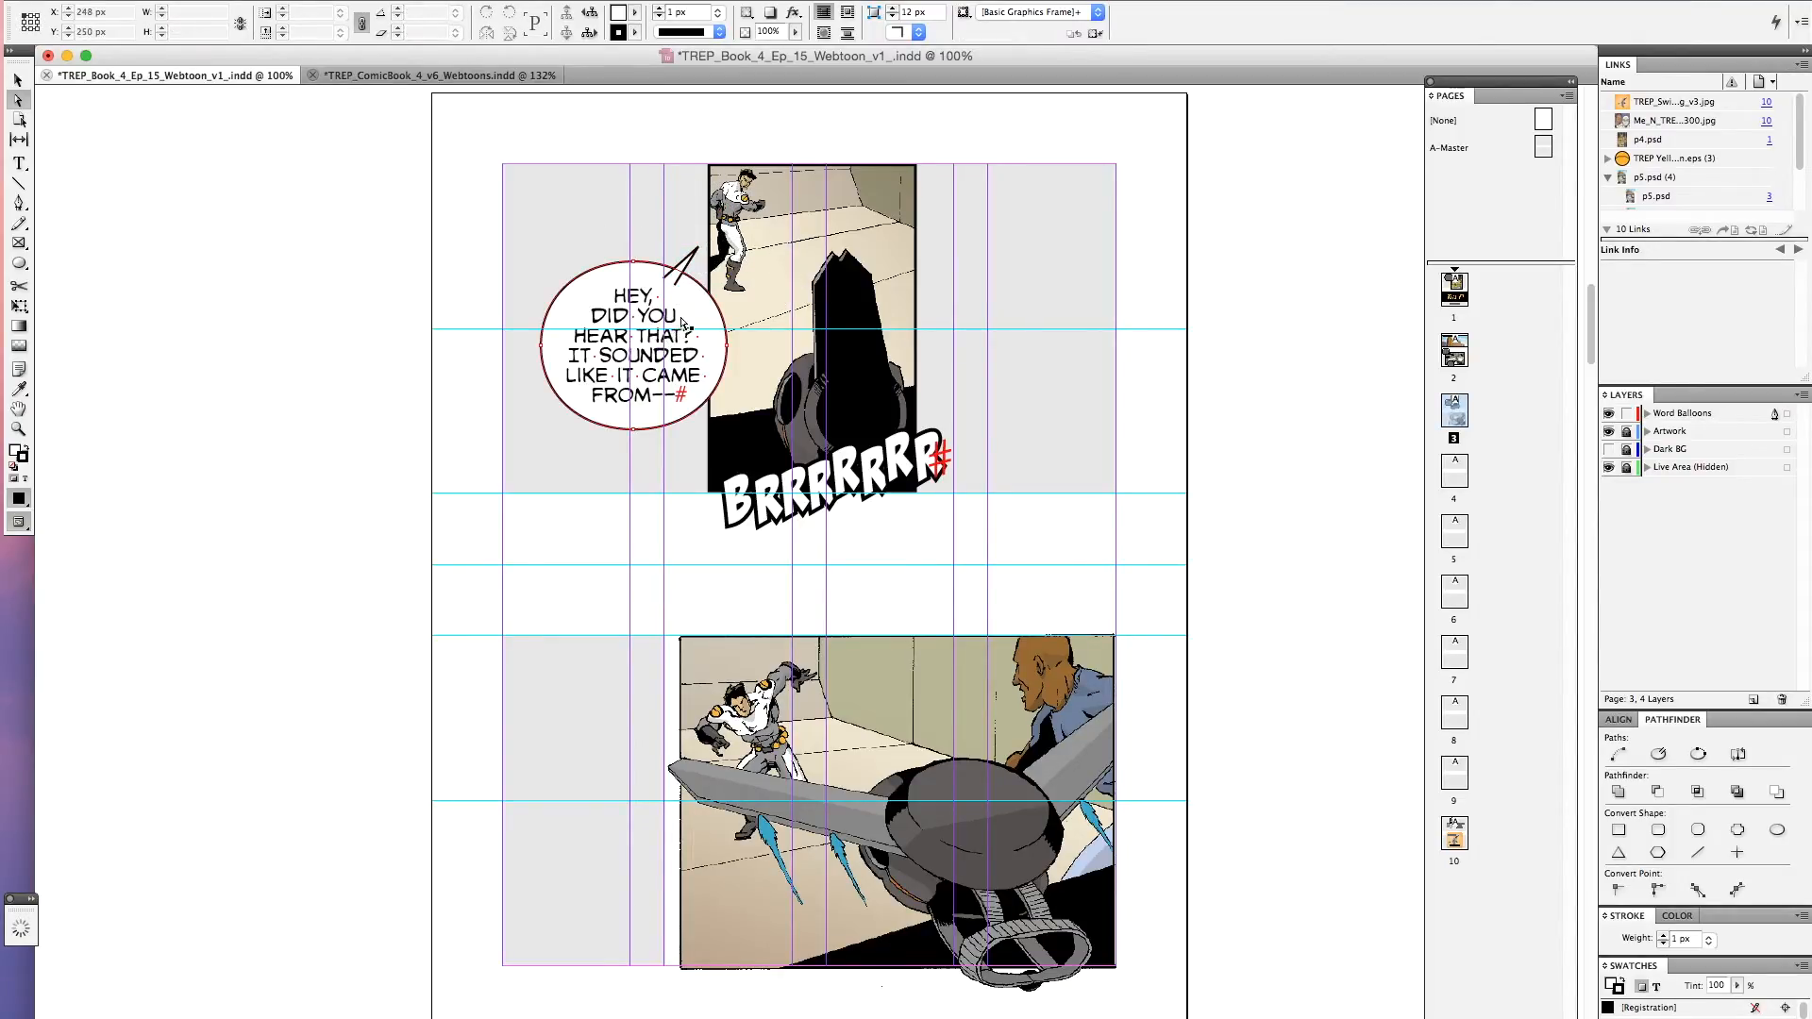
left_click_drag(675, 280, 681, 271)
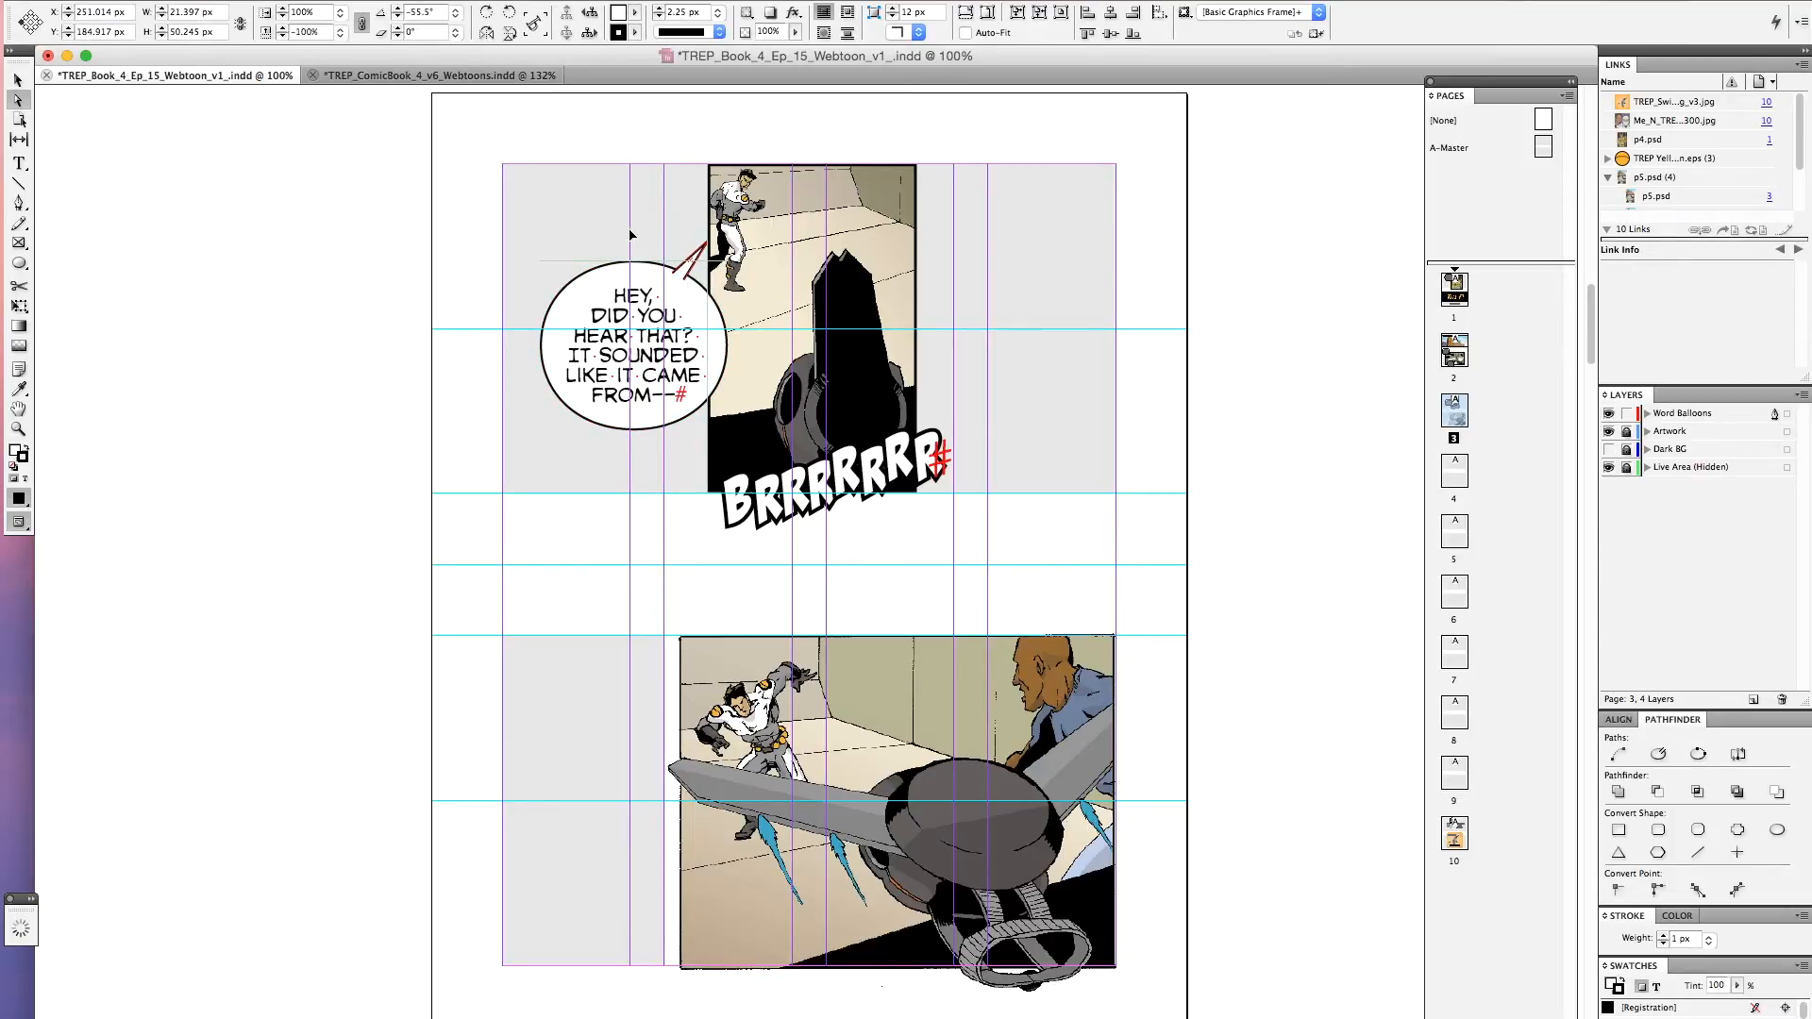
left_click(686, 272)
left_click(1002, 201)
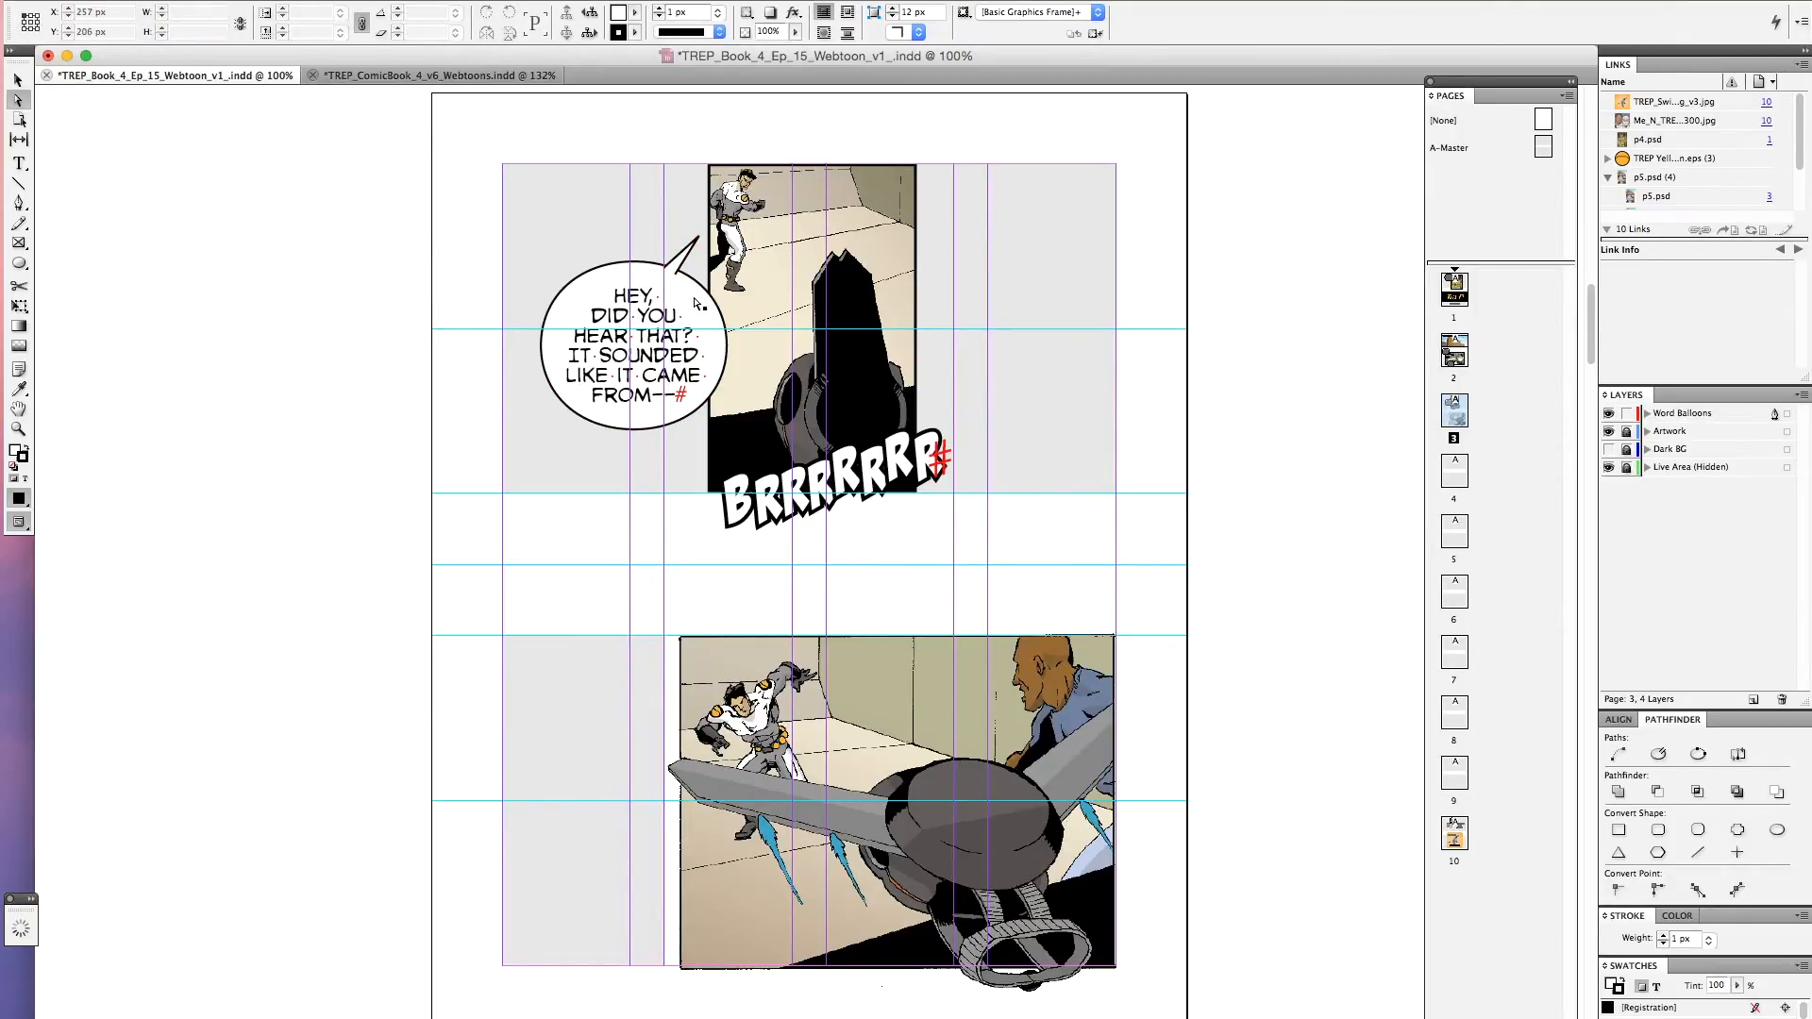
Move the "Hey, did you hear that?" balloon without its tail over the first panel's right edge, at X 475, Y 102 px
left_click(618, 351)
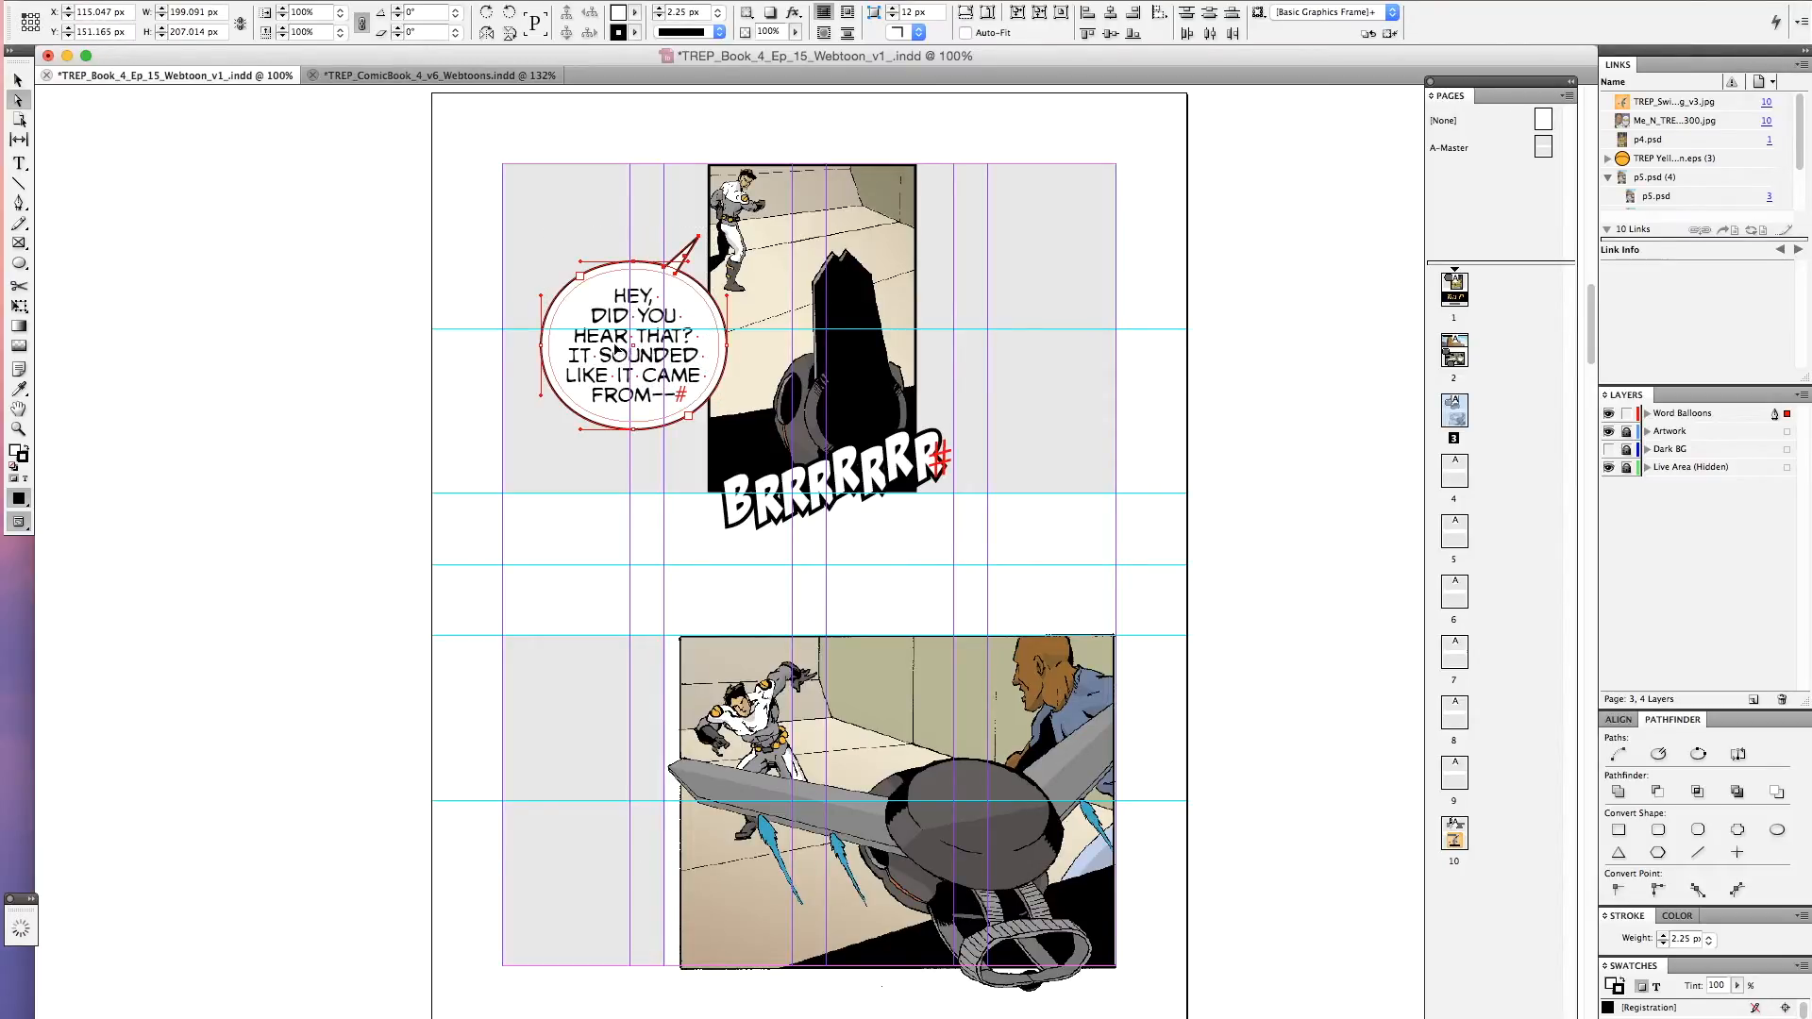
left_click(17, 81)
left_click_drag(604, 374, 944, 302)
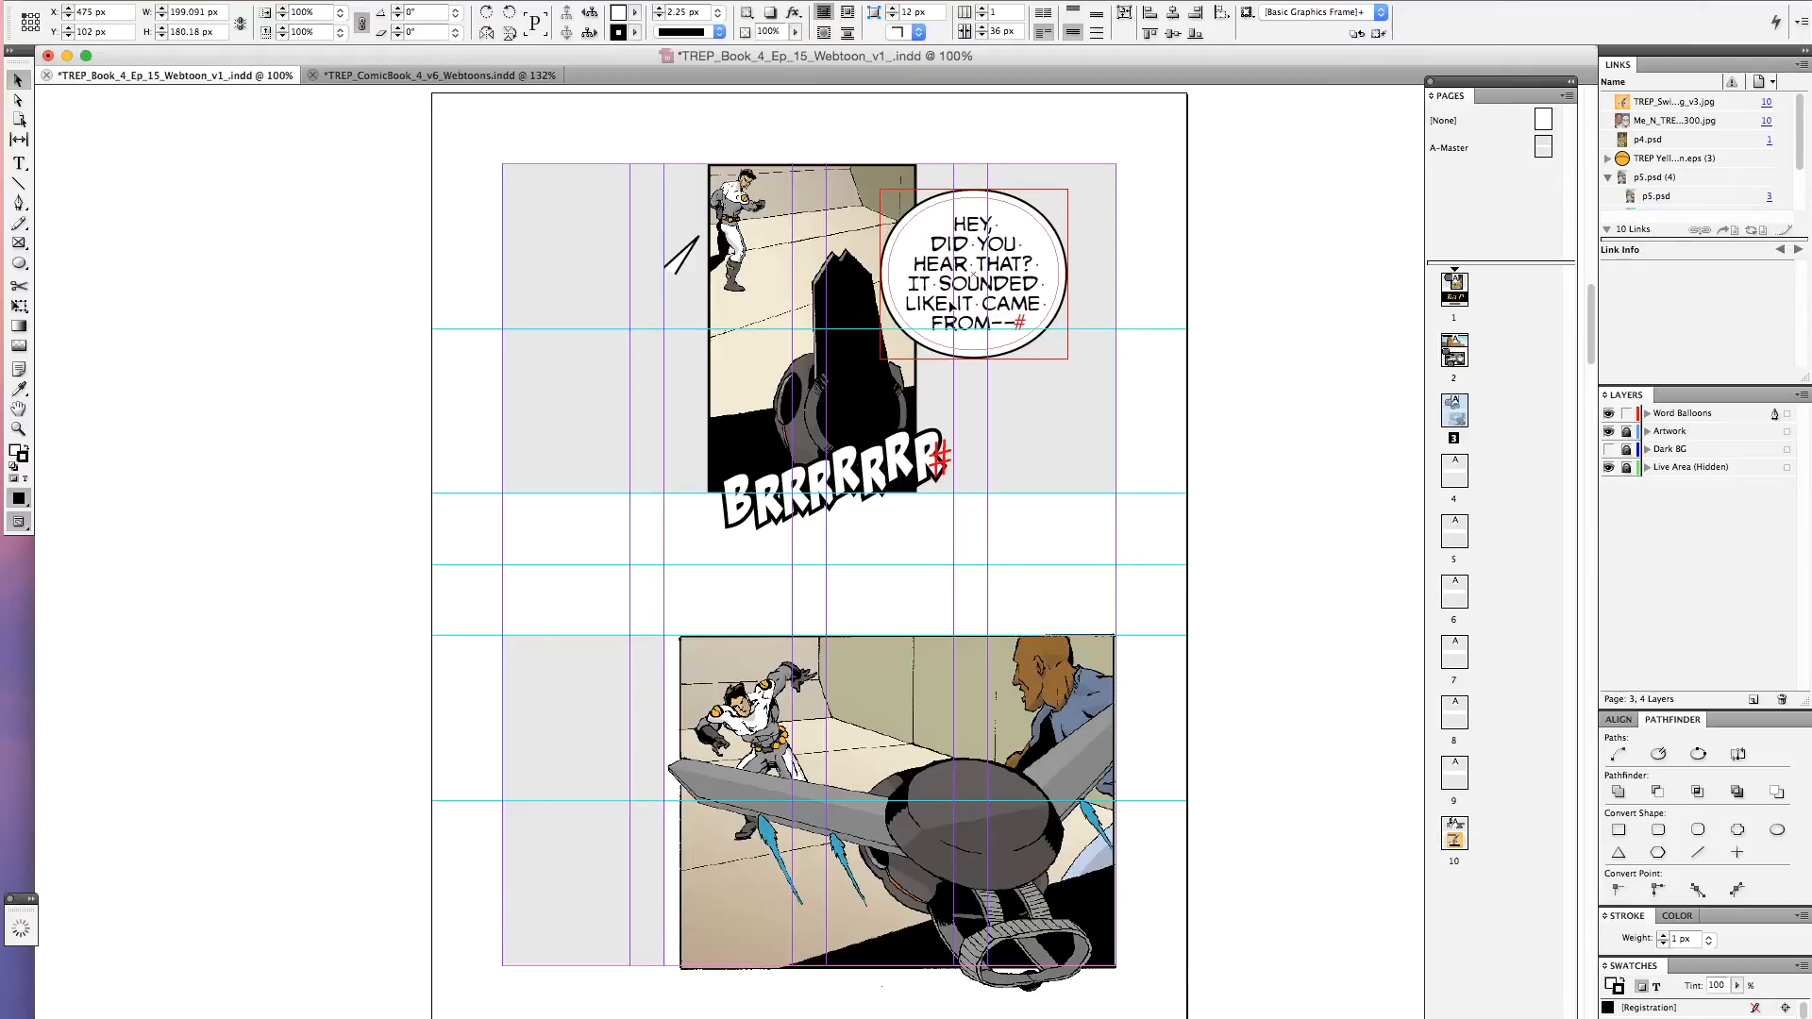
Unlock the Artwork layer, shift the first panel with its balloon, tail and sound effect to the left page margin, and relock the layer
left_click(1626, 431)
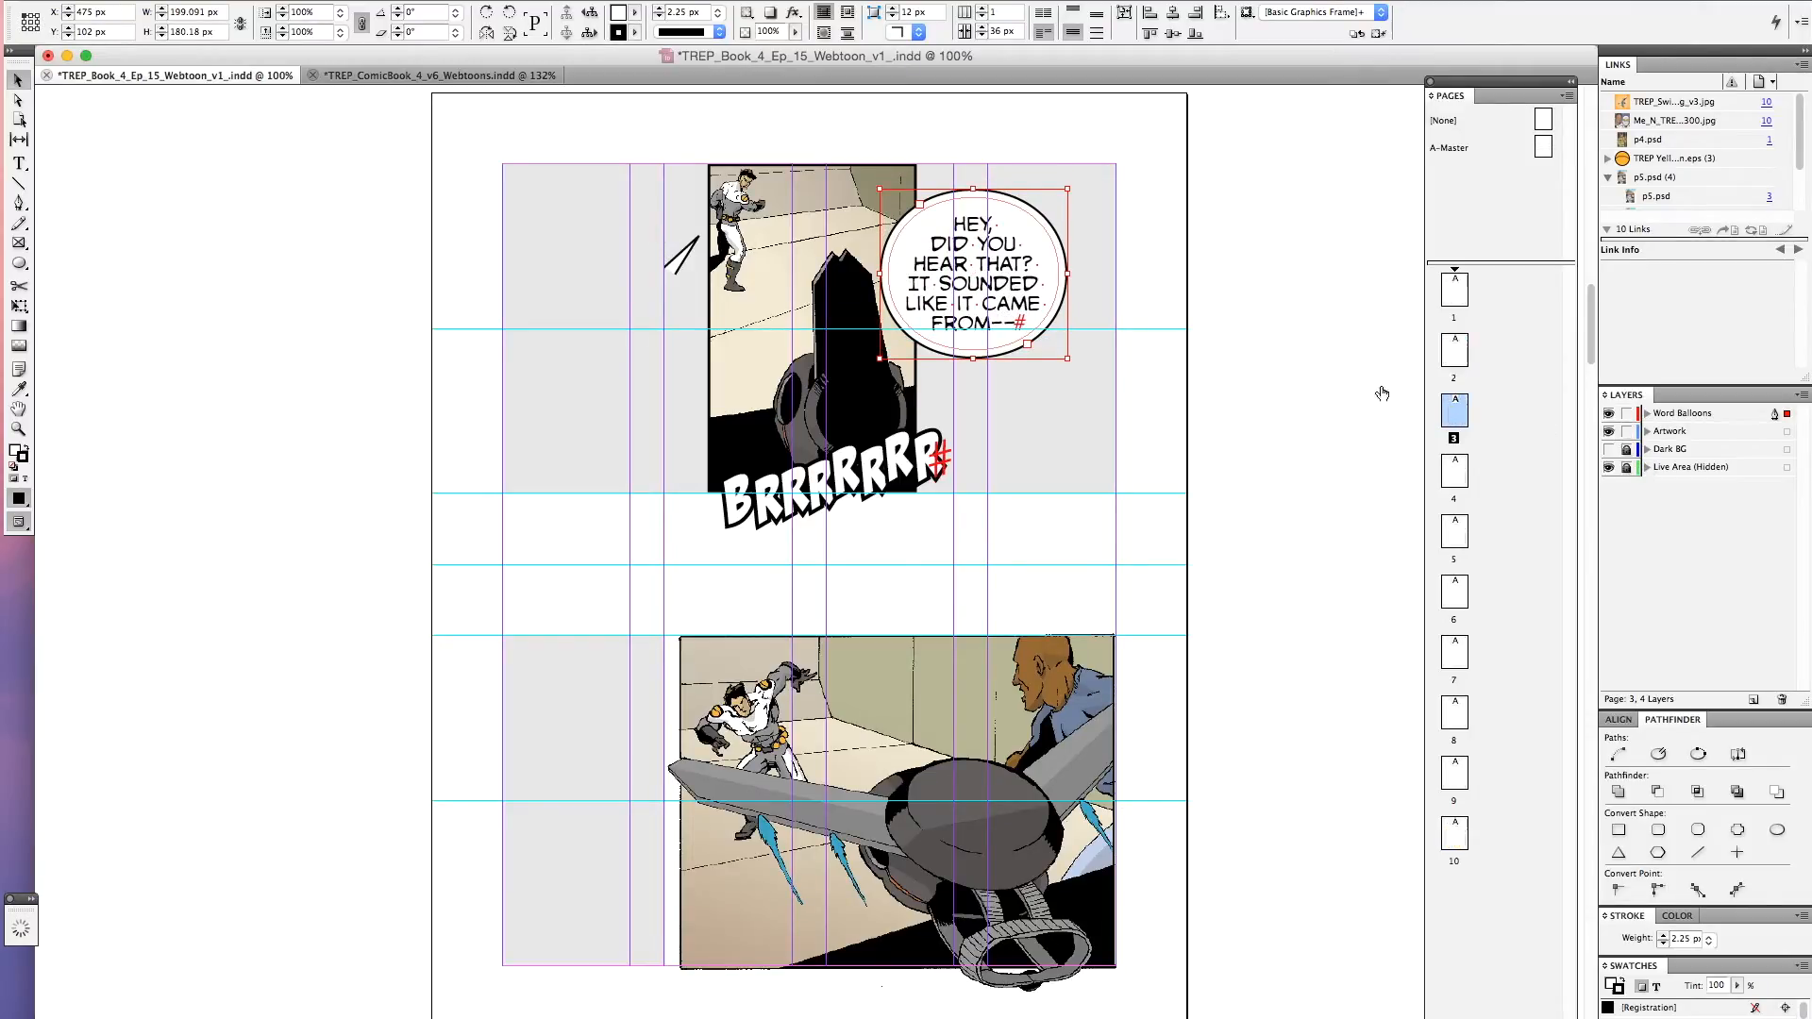
left_click_drag(645, 143, 997, 582)
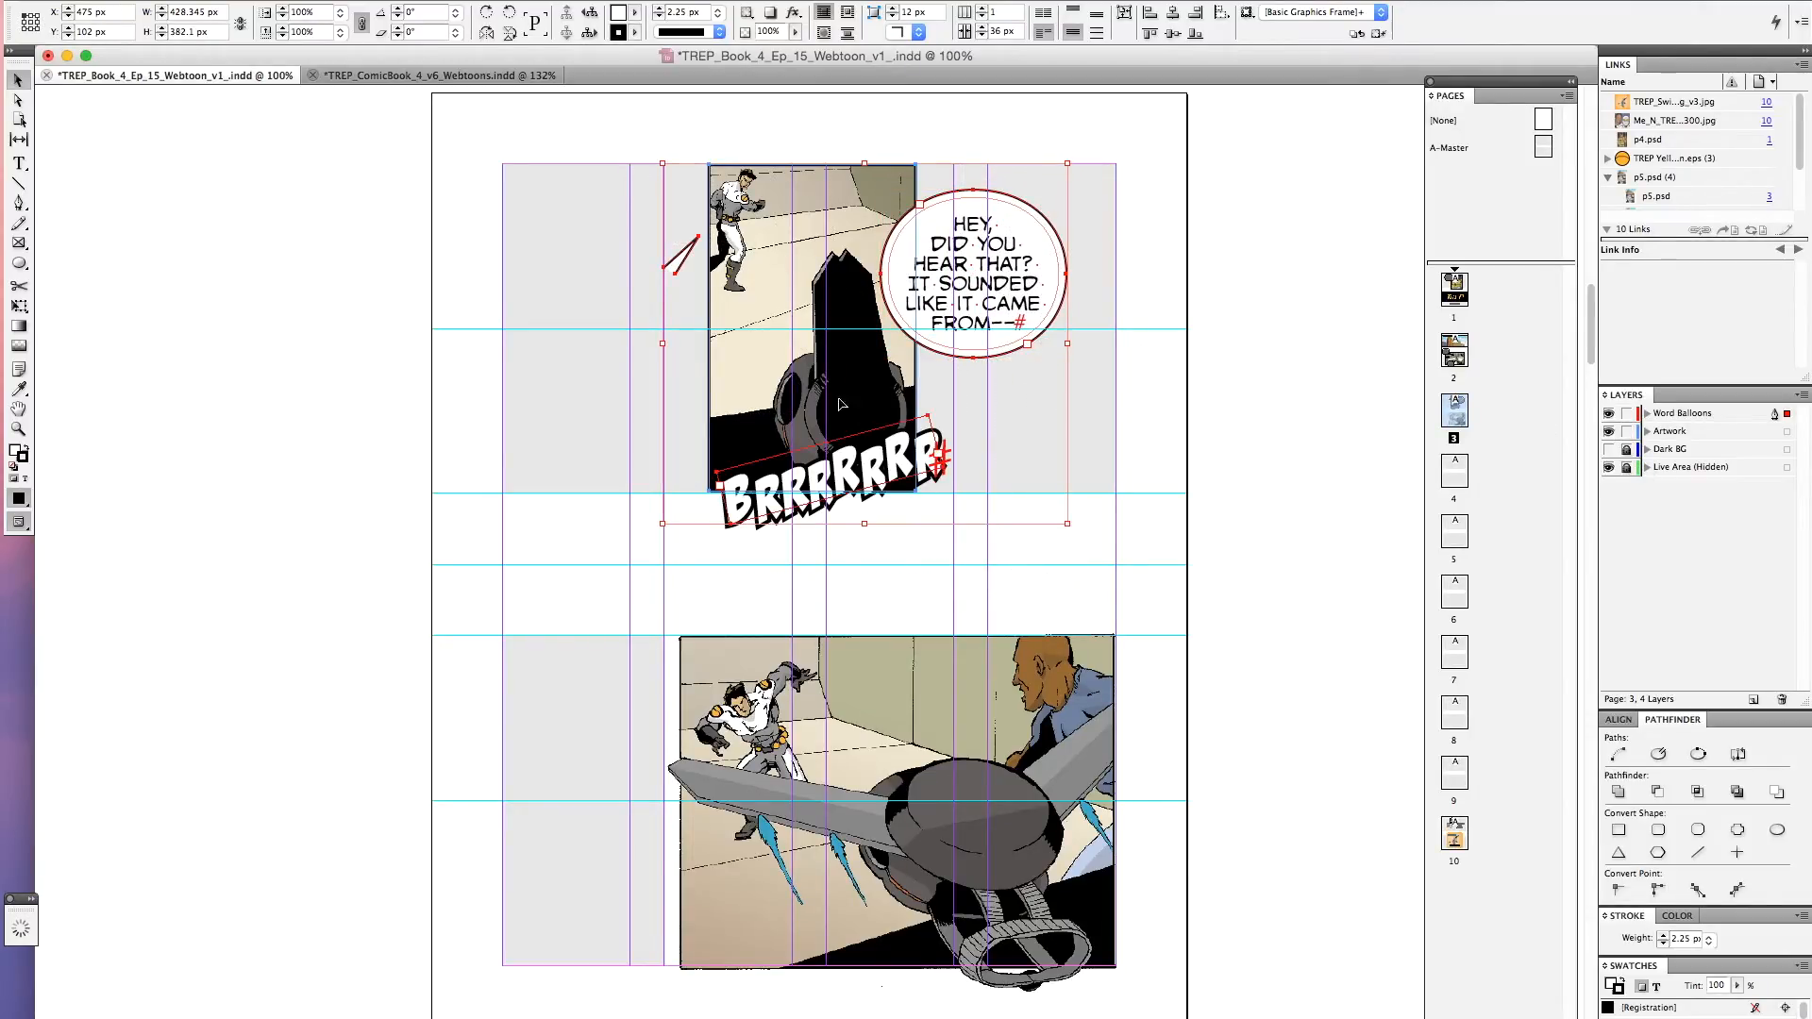
left_click_drag(835, 364, 630, 365)
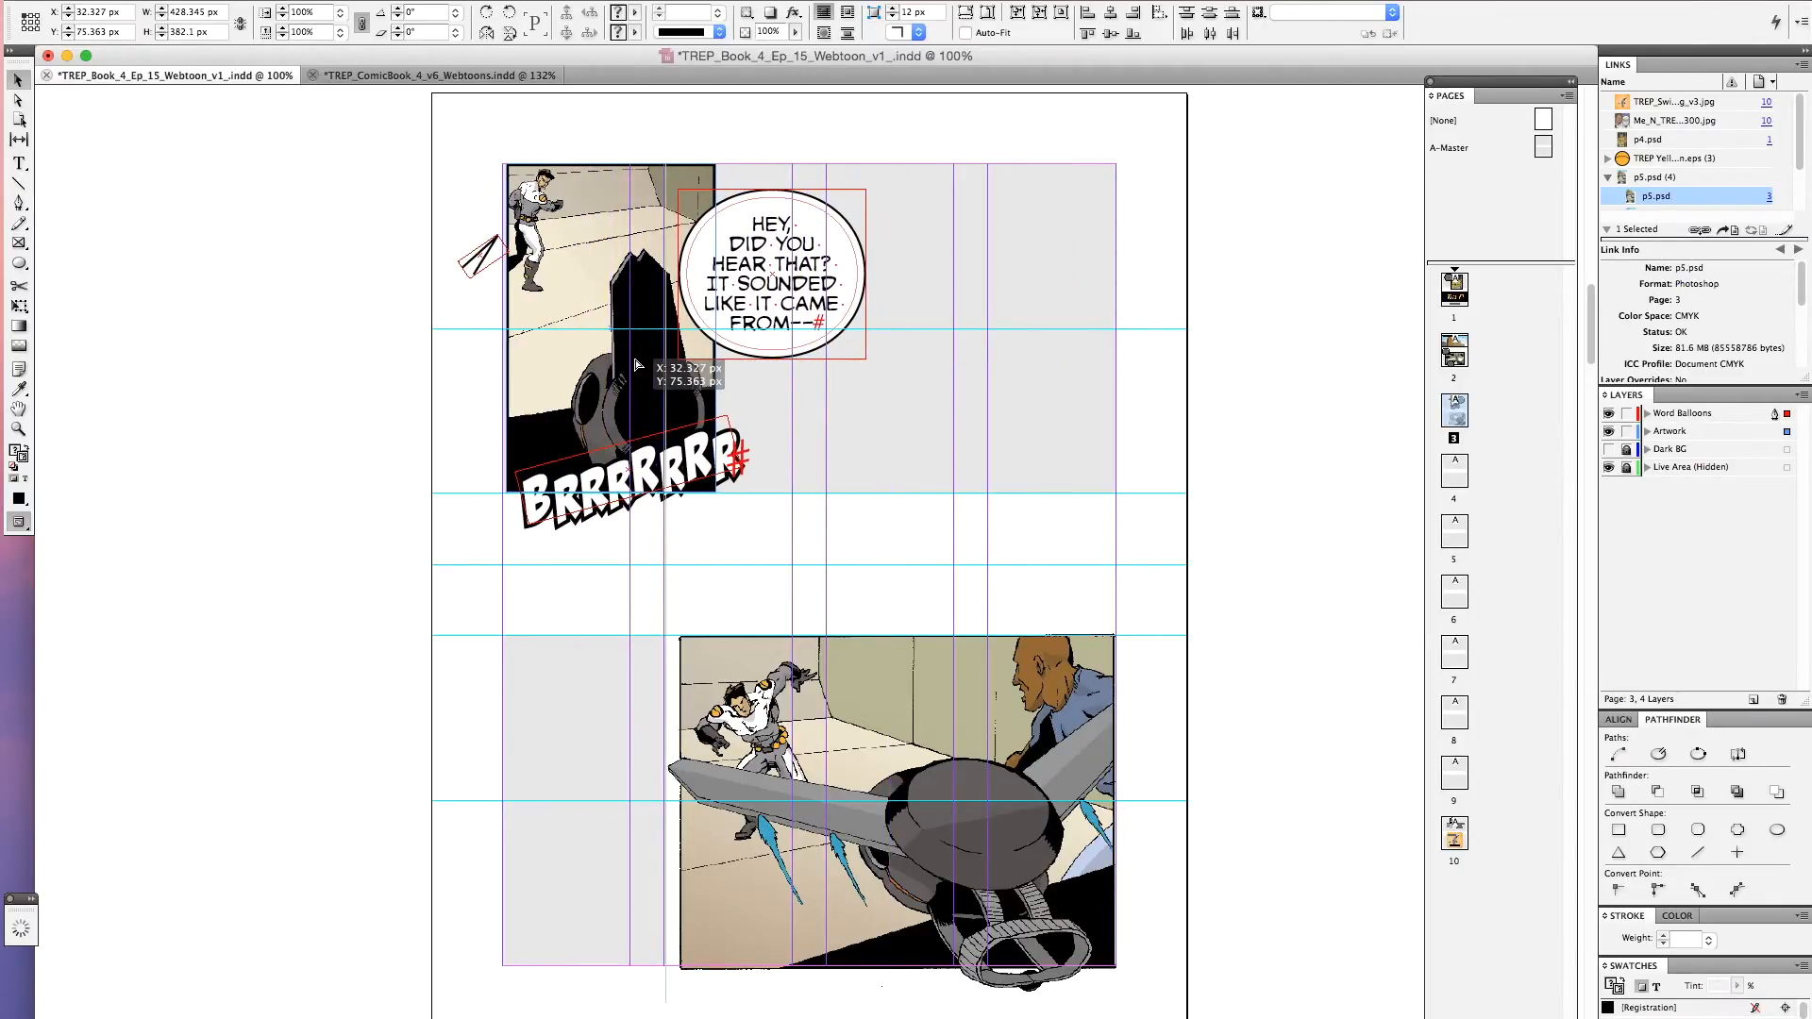
left_click(584, 146)
left_click(1627, 431)
Rotate the loose tail onto the balloon's left edge and stretch its tip across the panel toward the standing figure
left_click_drag(472, 262, 663, 241)
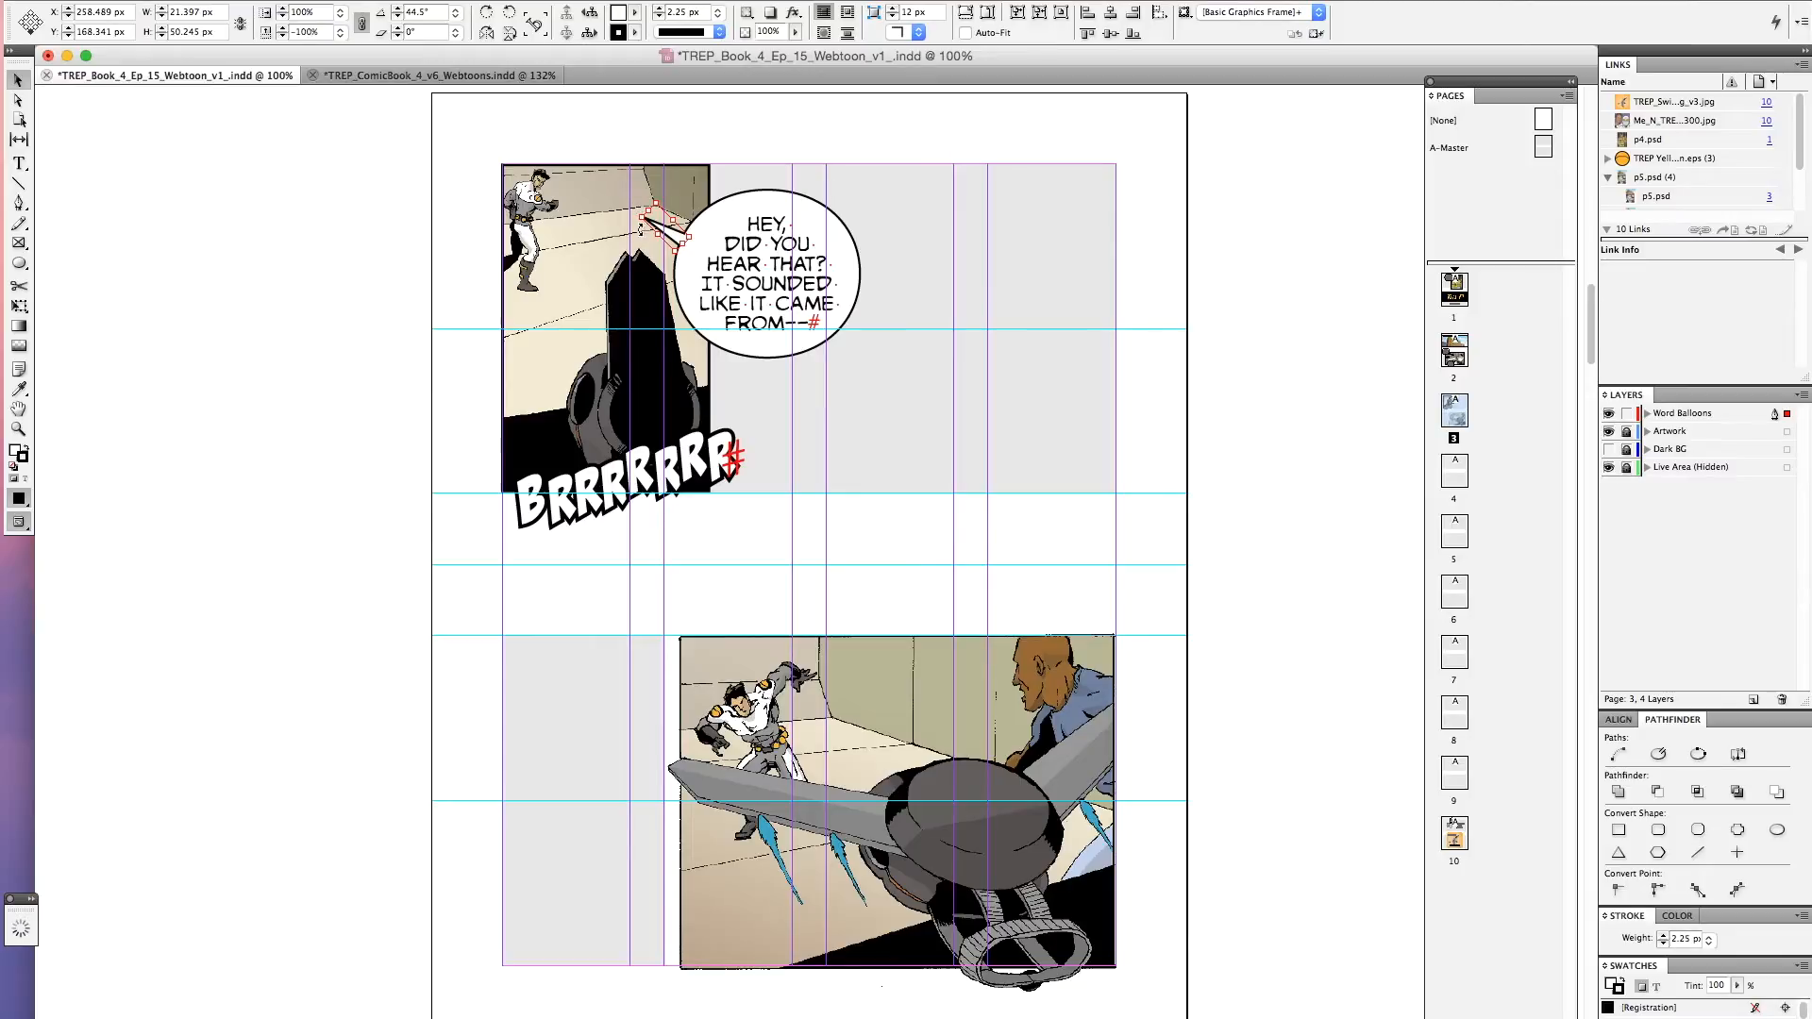
left_click(17, 100)
left_click(251, 202)
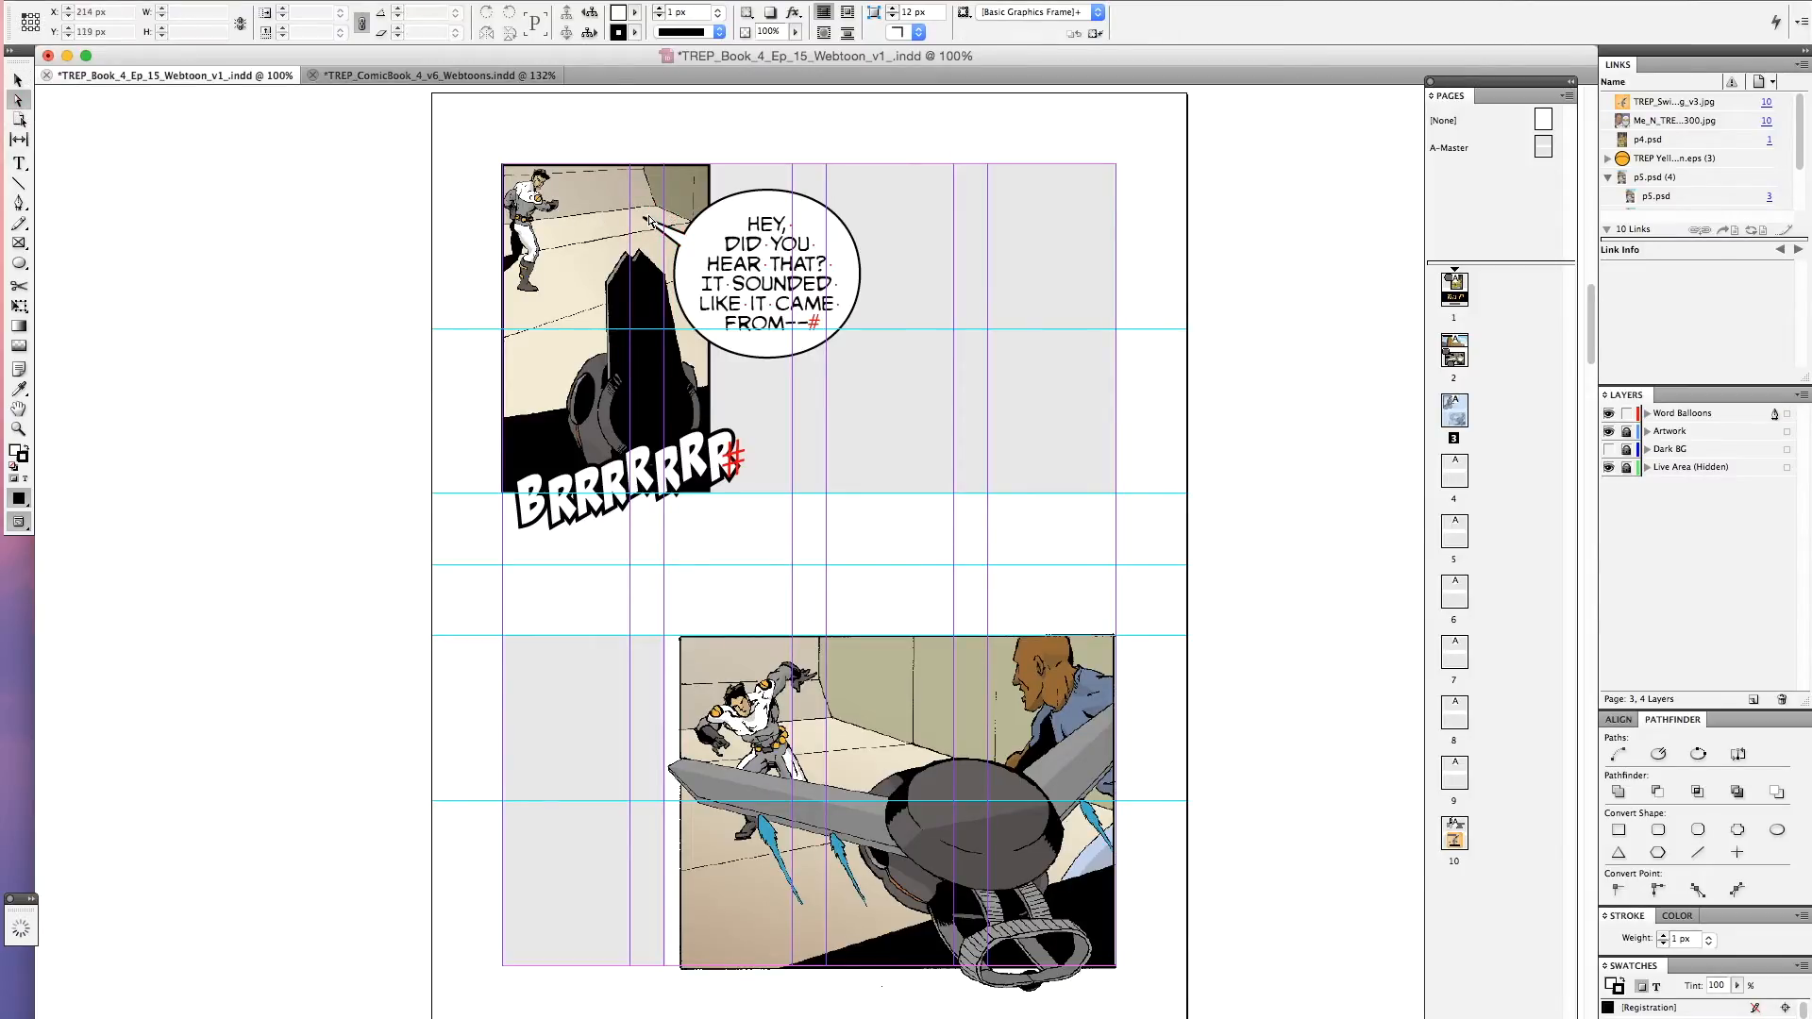
left_click_drag(647, 222, 606, 205)
left_click(683, 127)
key("v")
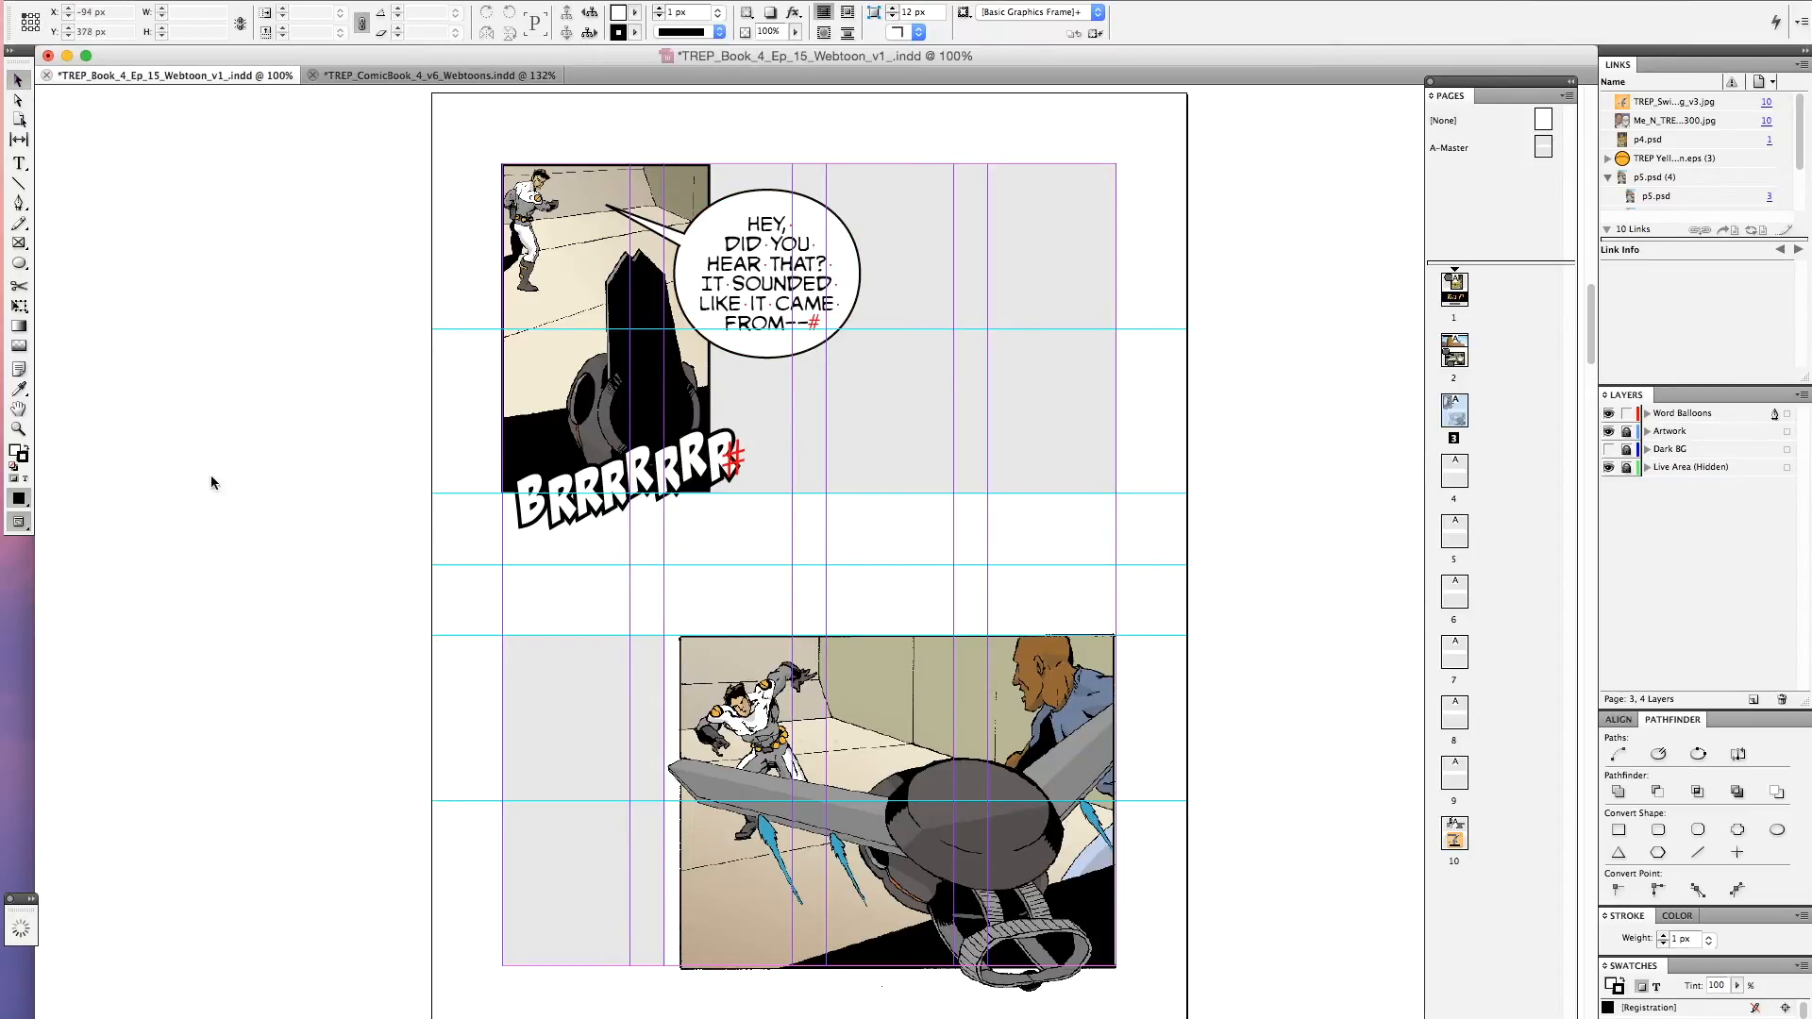
Switch the page to Preview mode and hide the Live Area layer
left_click_drag(20, 520, 53, 545)
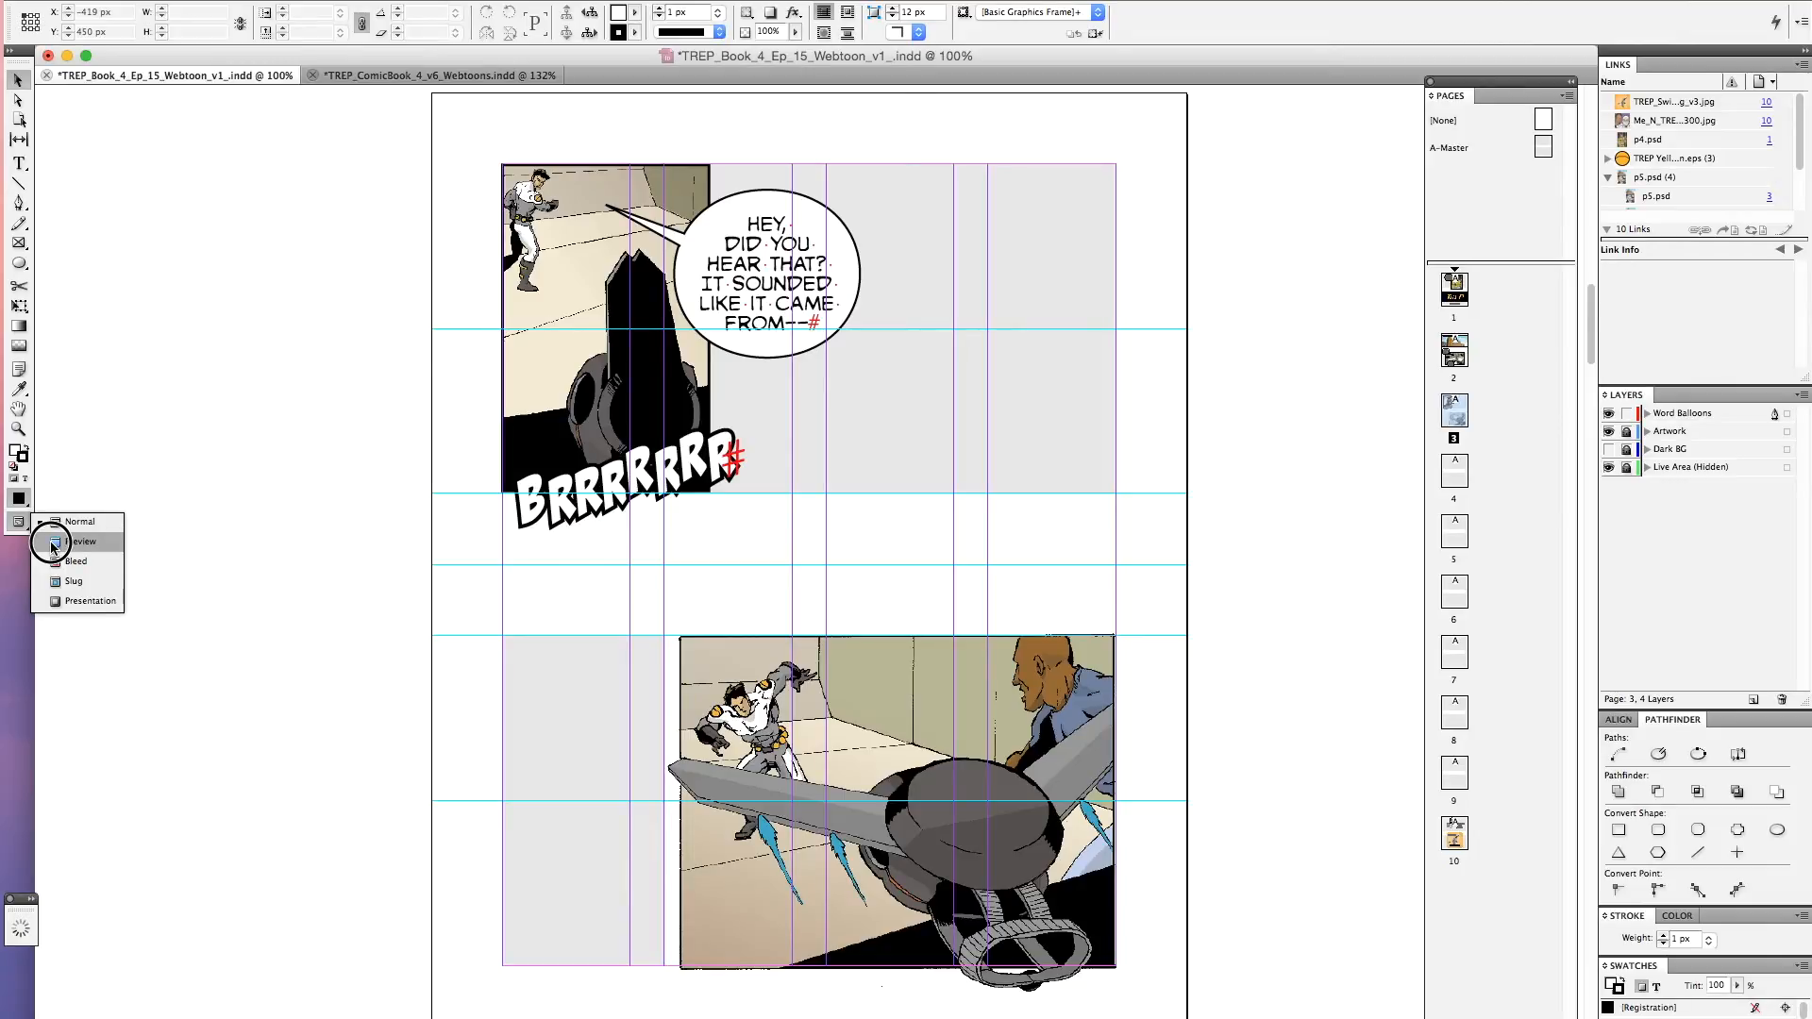
left_click_drag(53, 546, 54, 545)
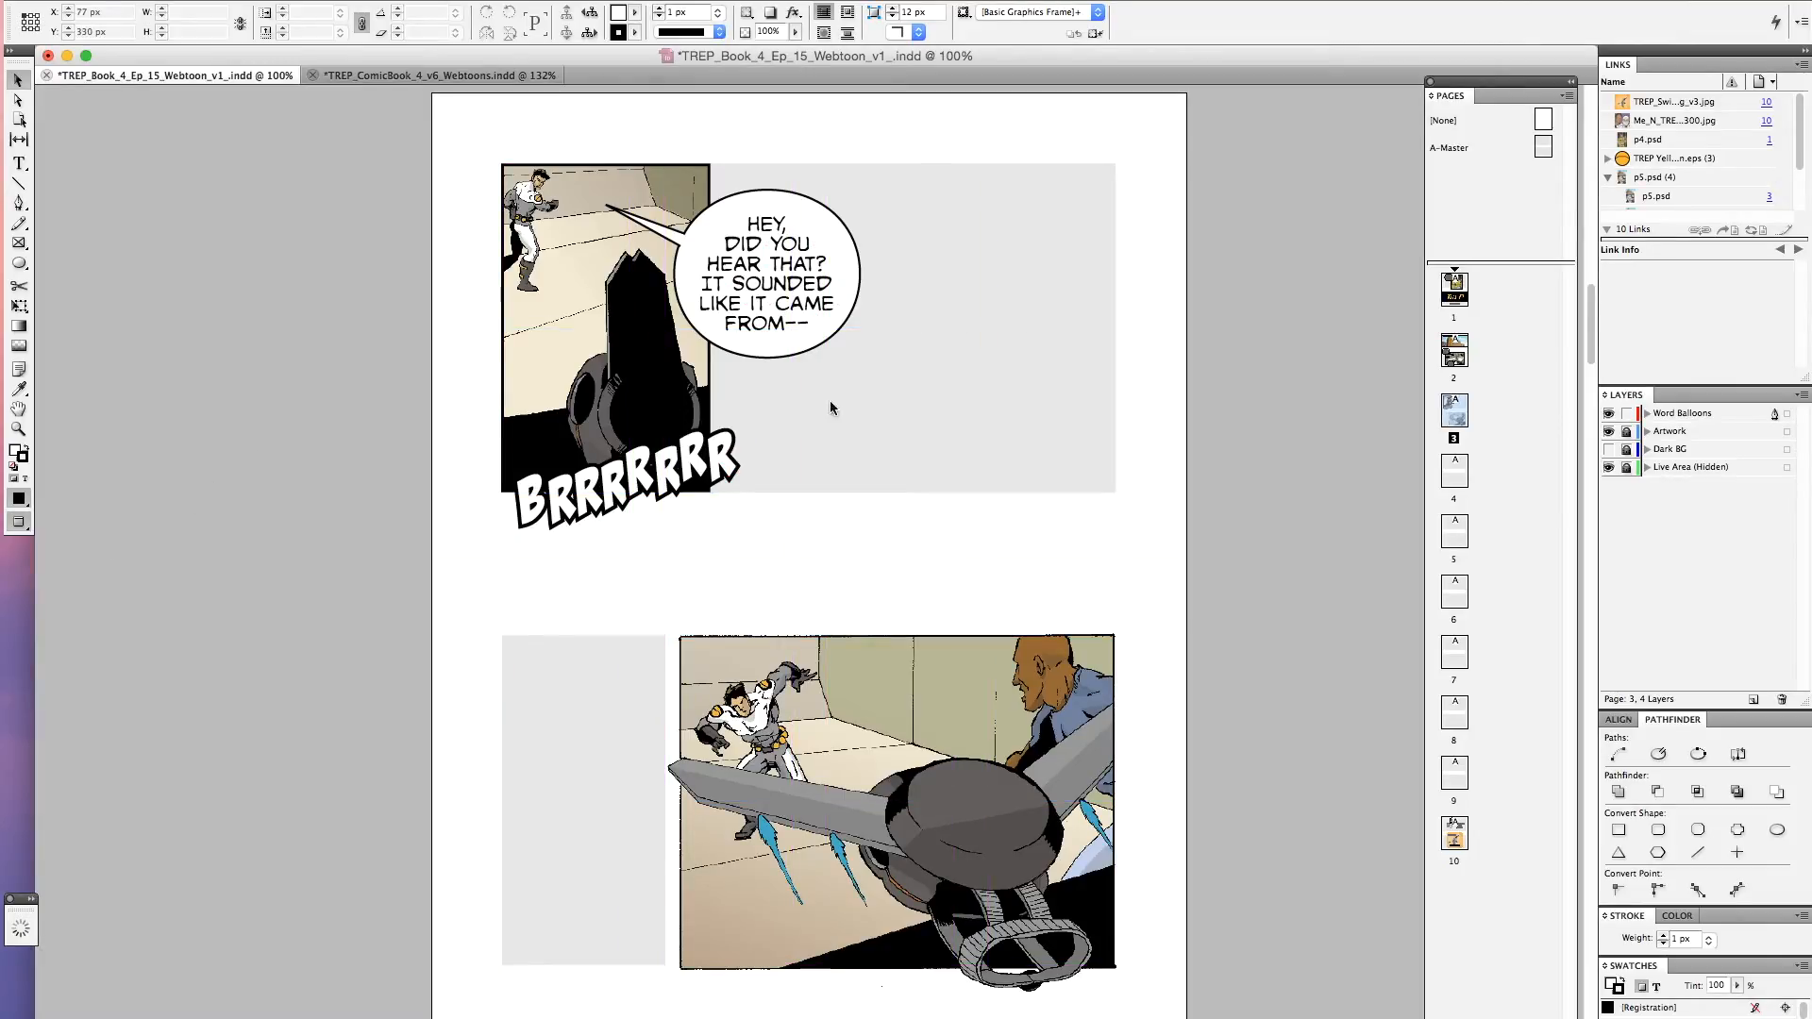
left_click(1608, 468)
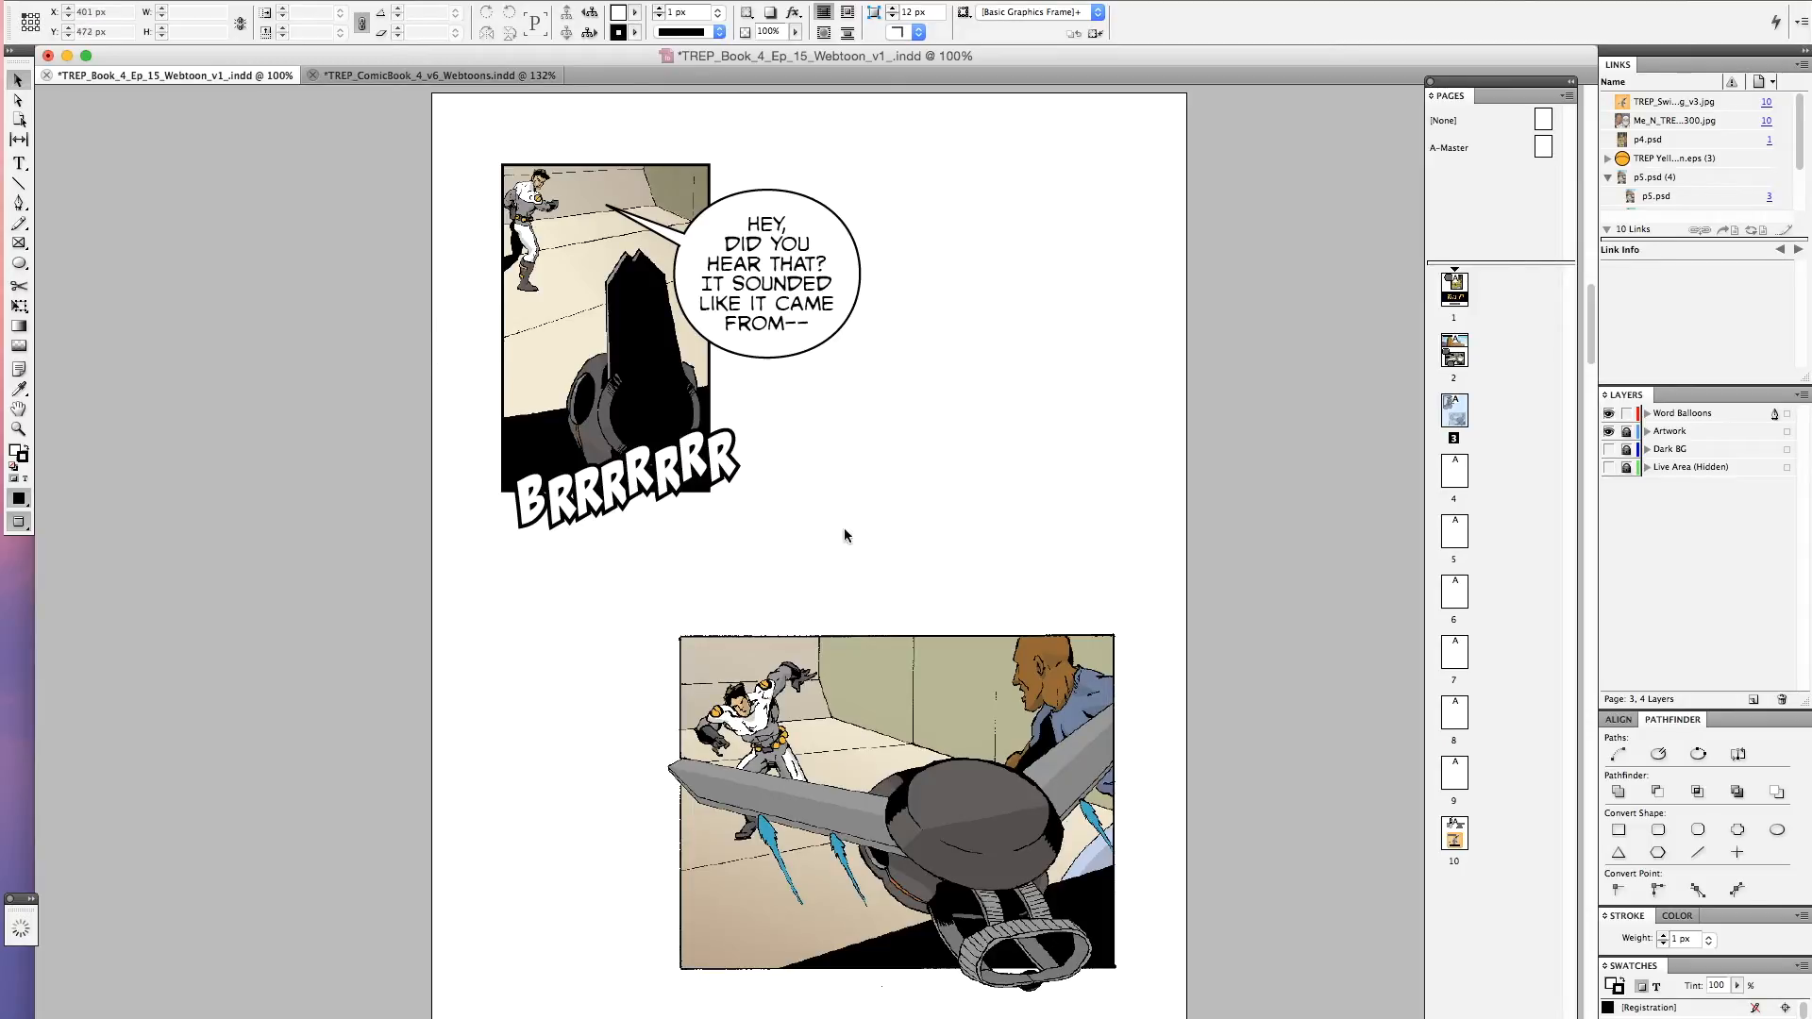
Open page 2 in Presentation mode and page back and forth through pages 1 to 3 to review the layout flow
double_click(1463, 355)
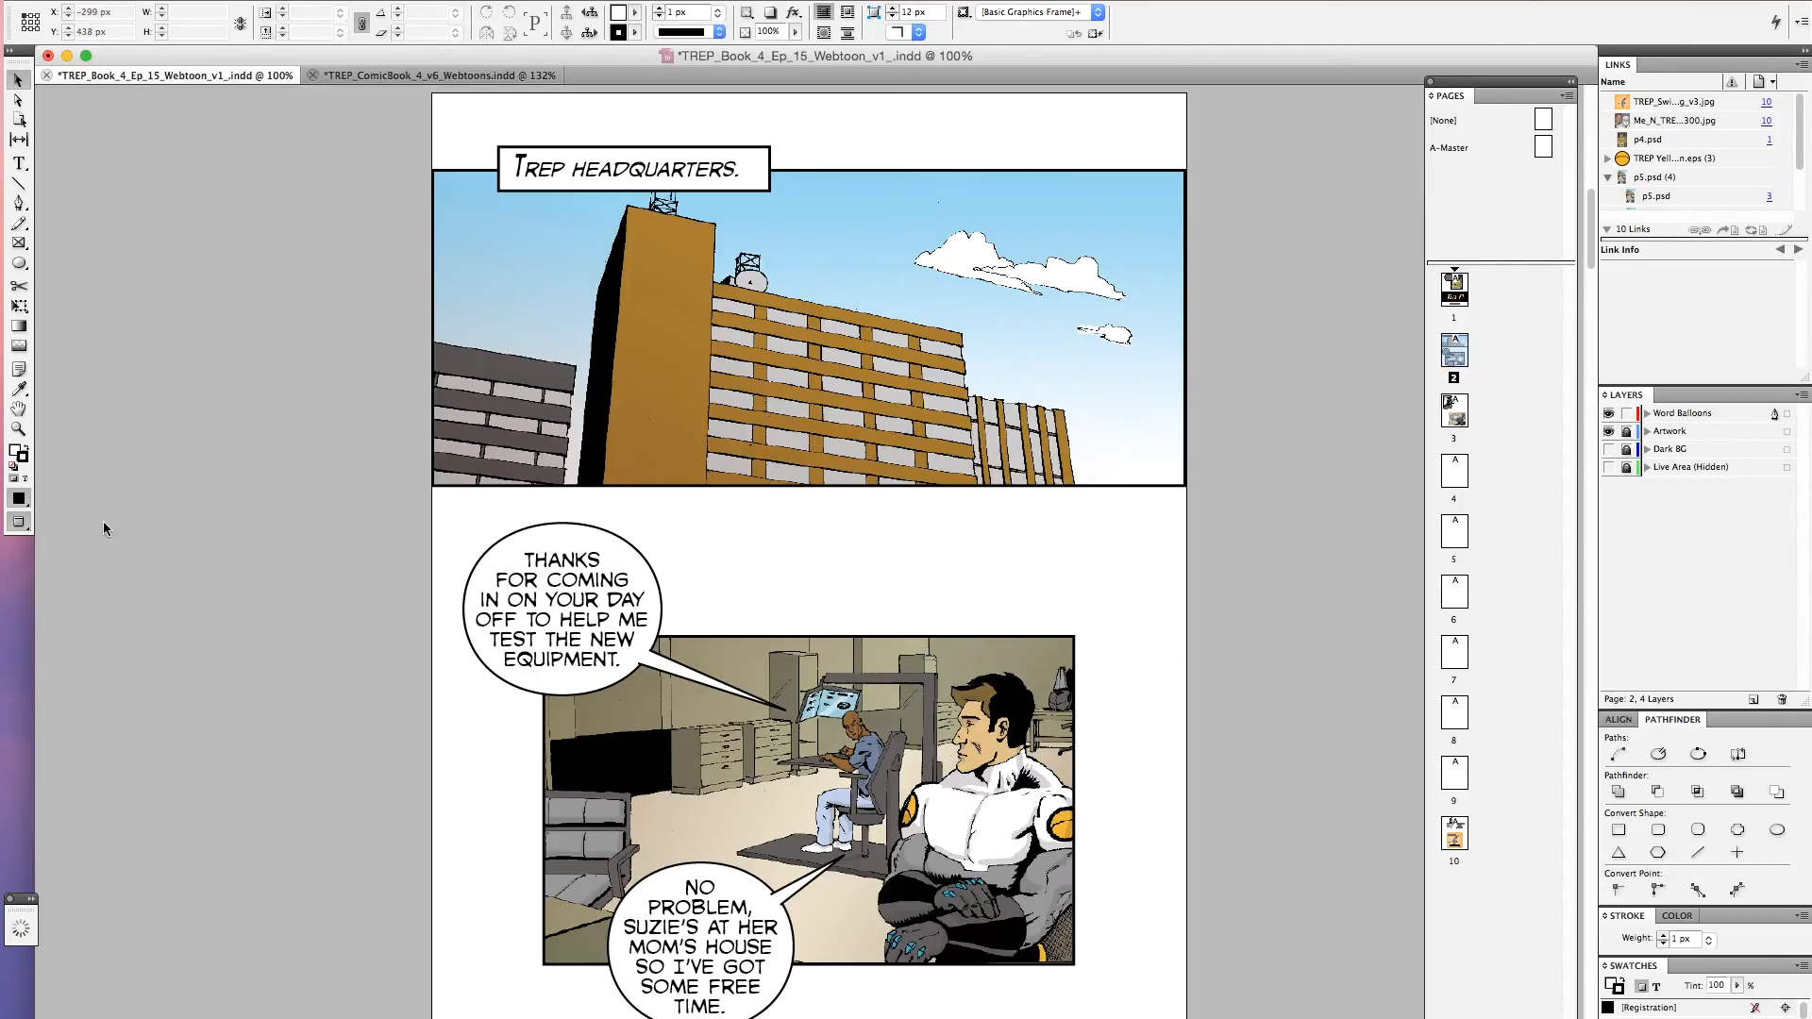
left_click_drag(19, 521, 76, 600)
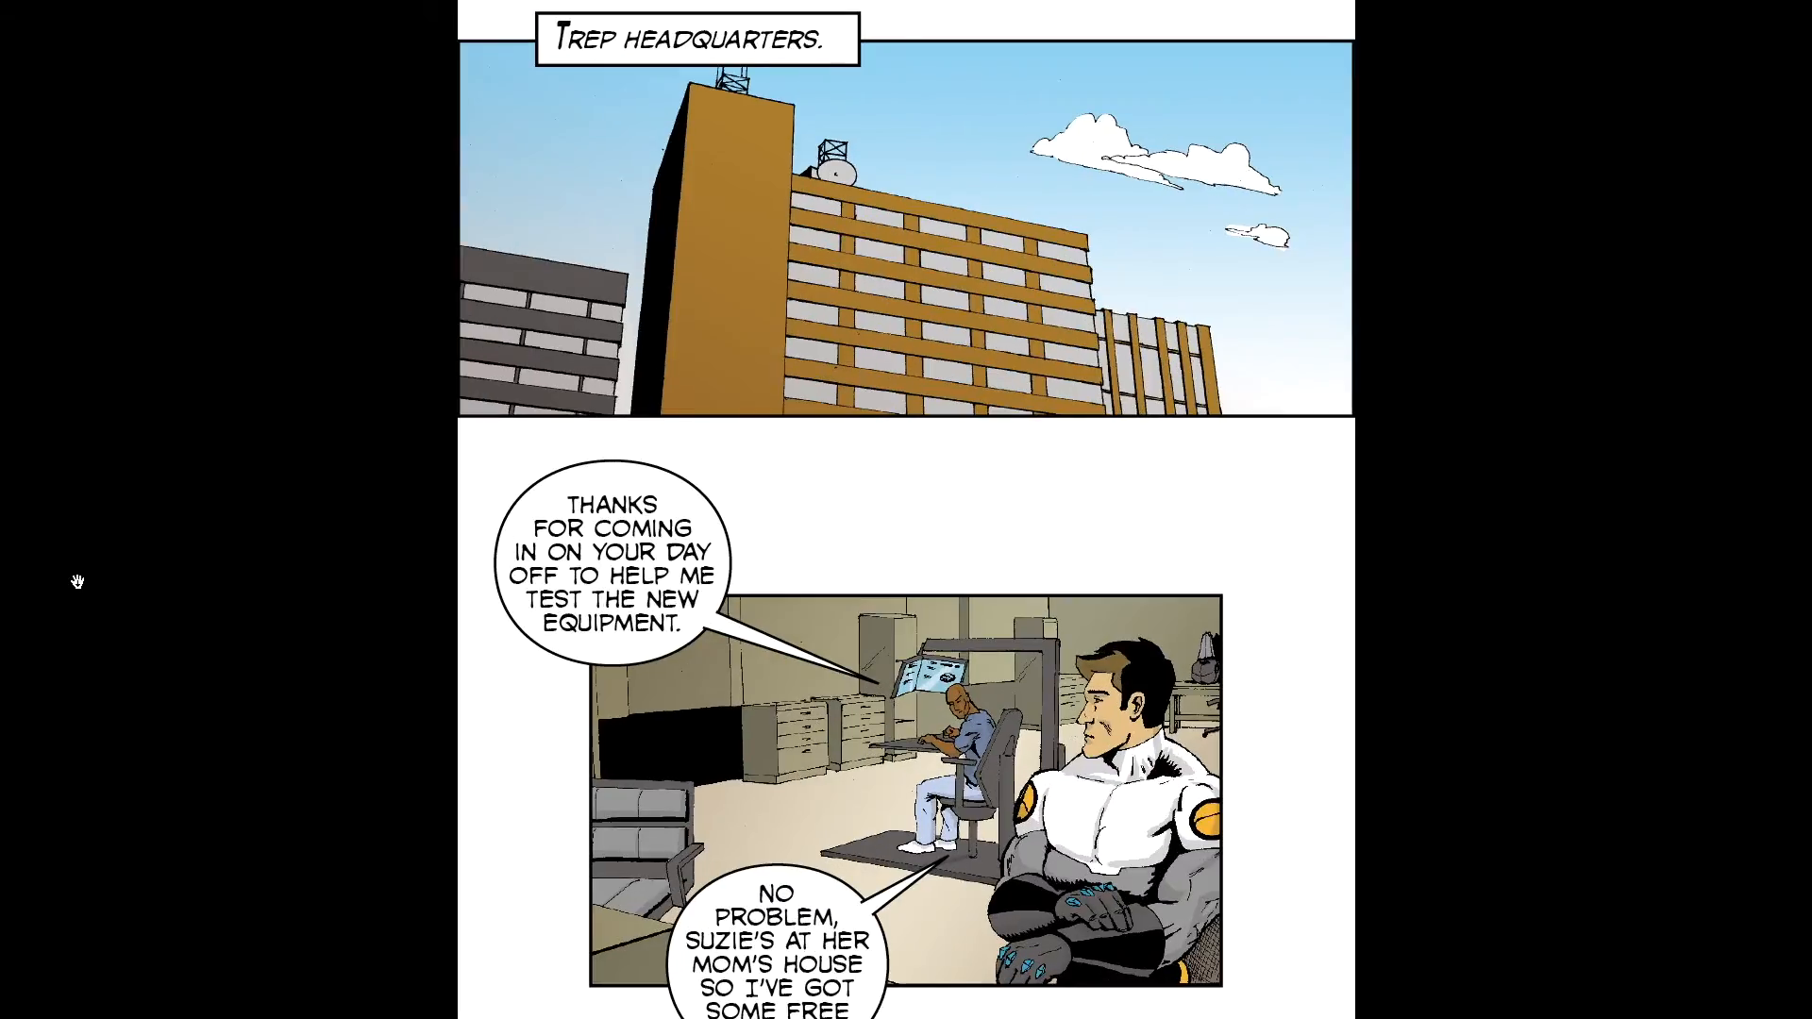
left_click(133, 466)
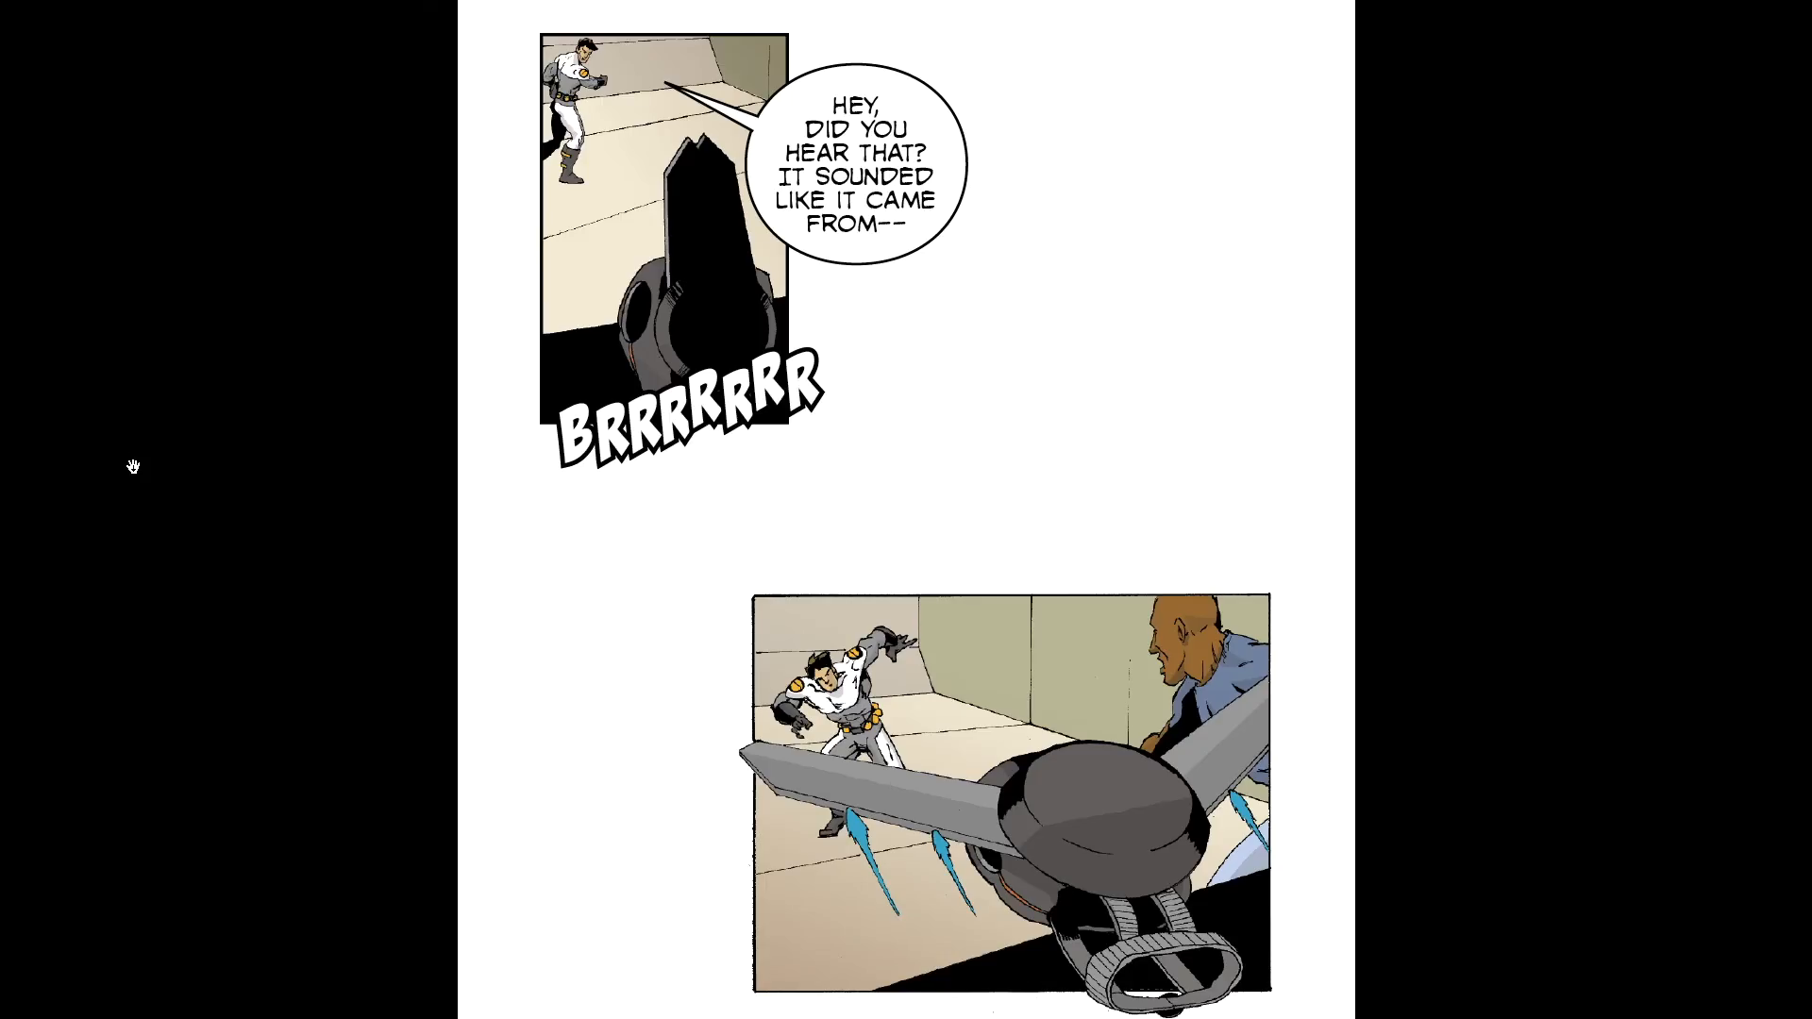
left_click(133, 466)
key("Left")
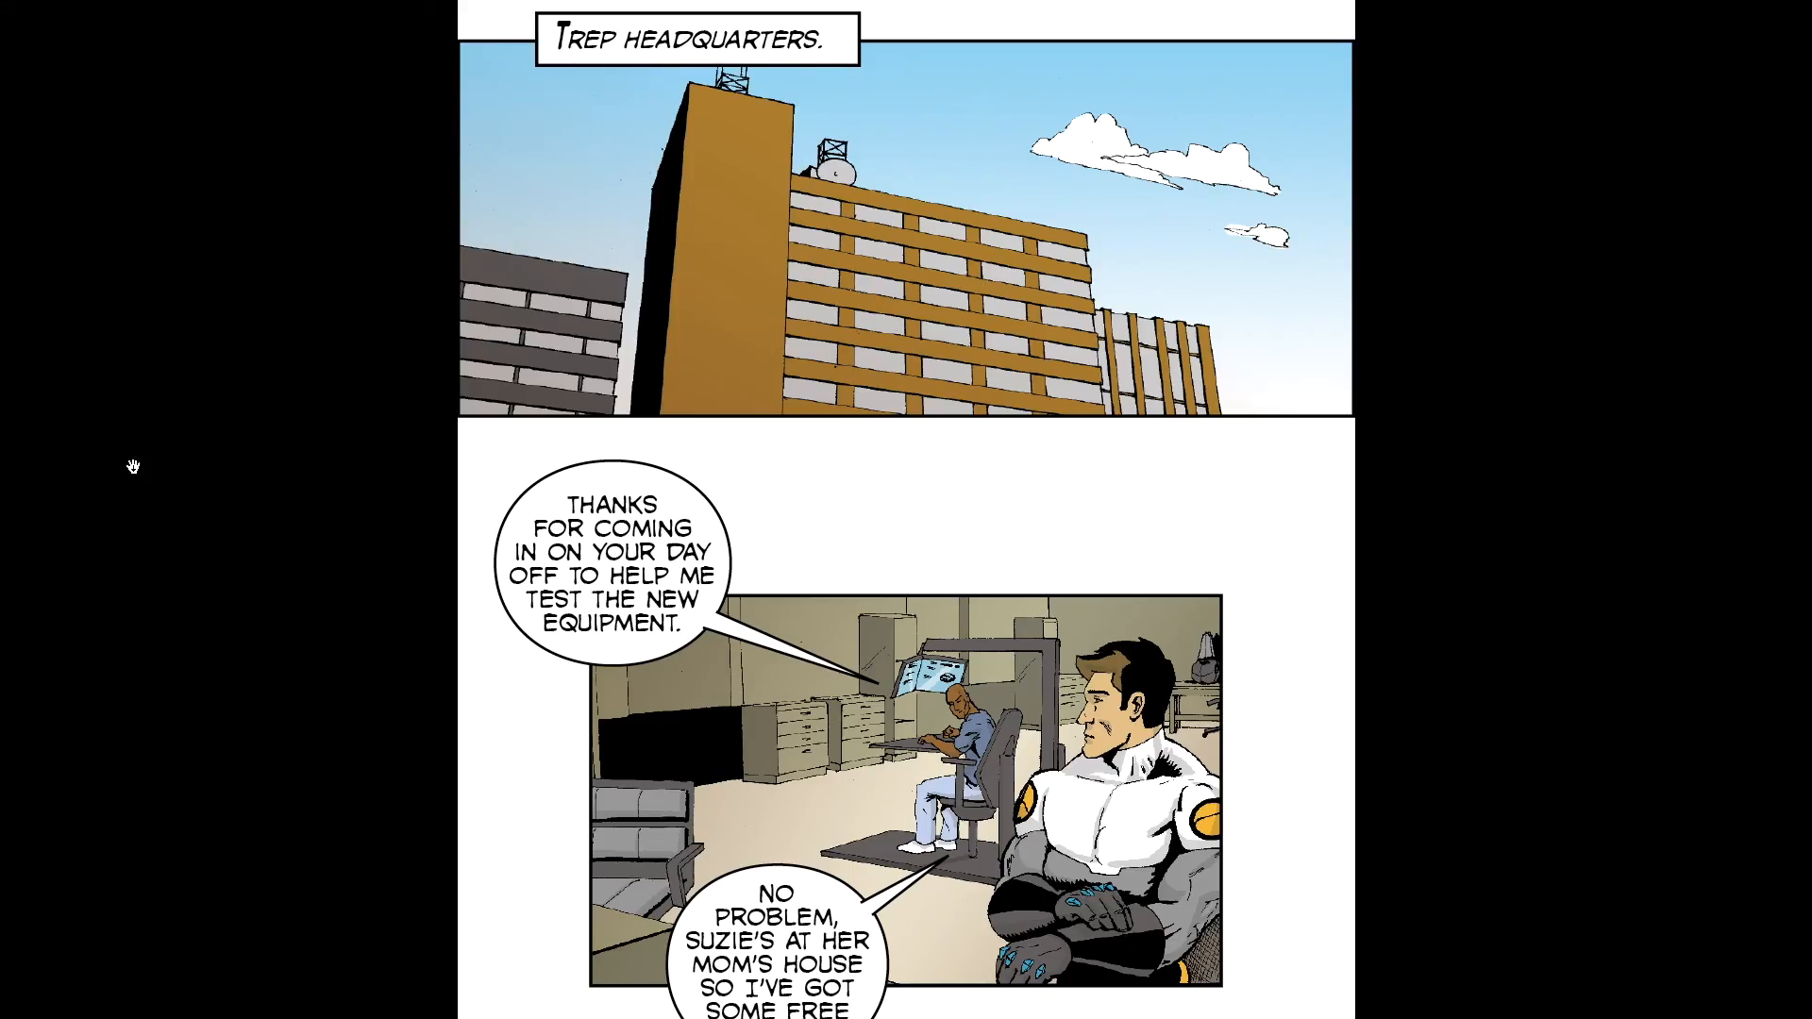
key("Left")
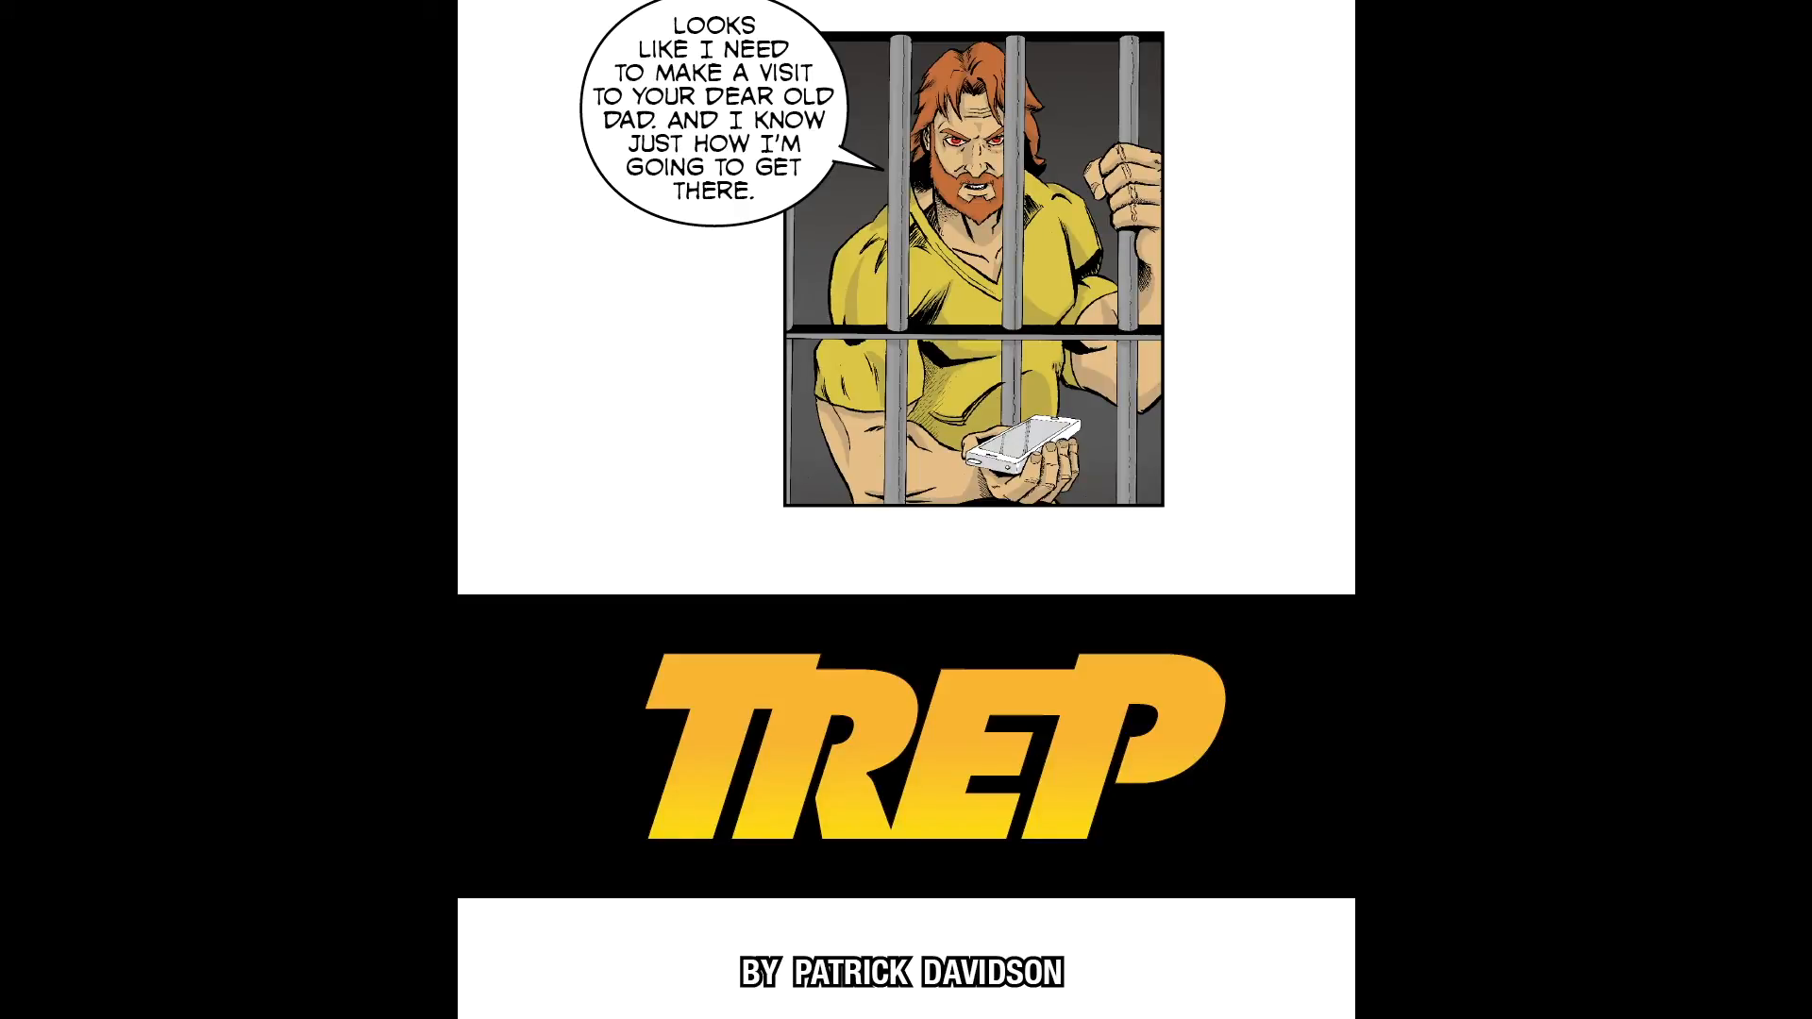
left_click(1782, 347)
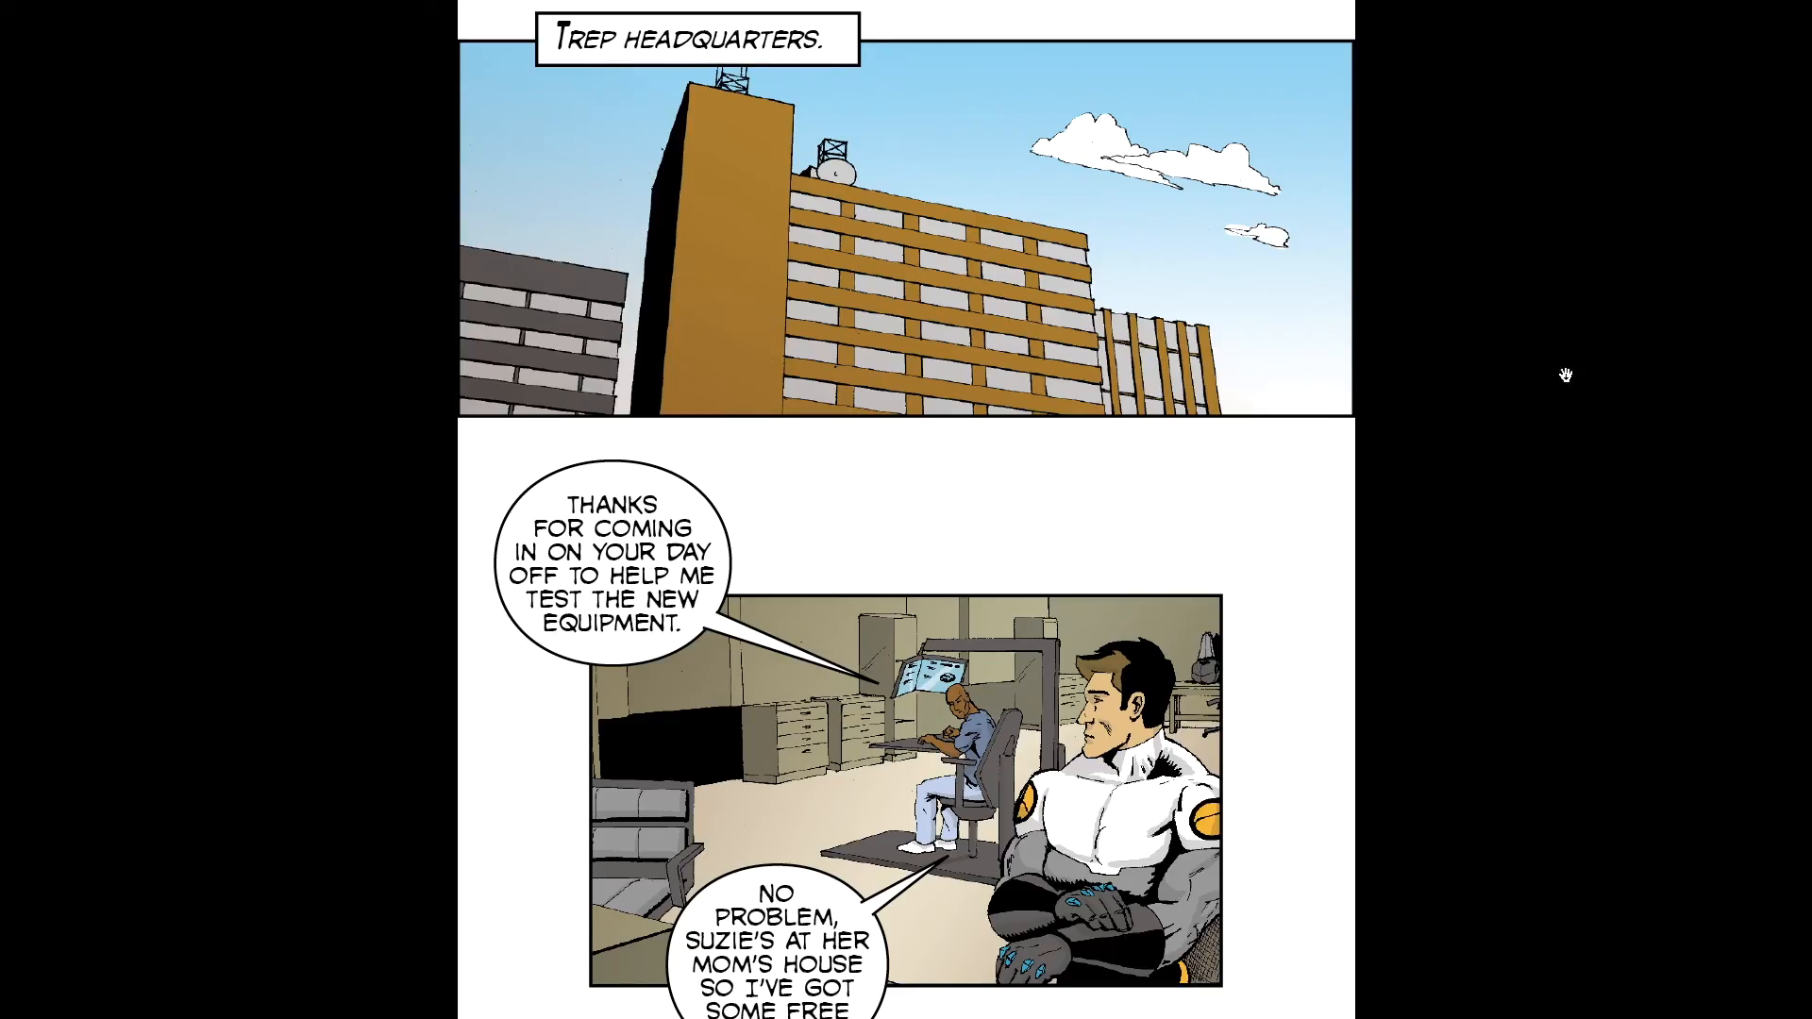
key("Right")
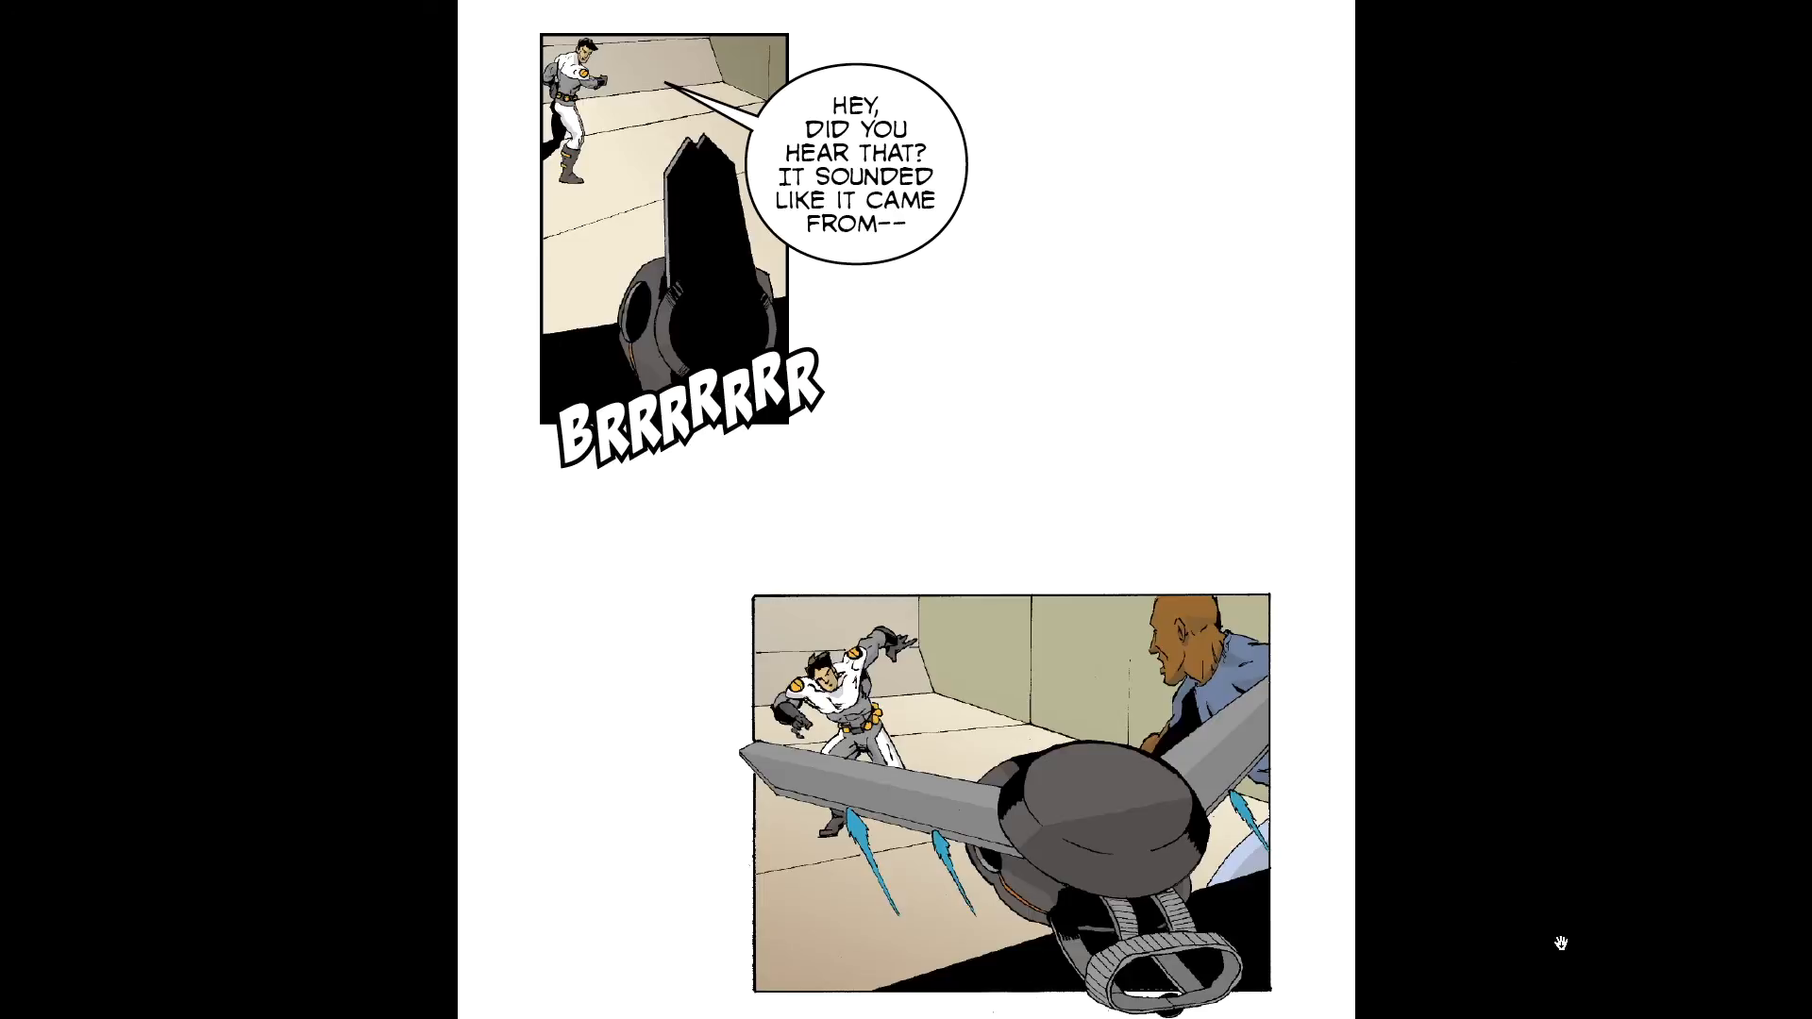
Leave the presentation, return to Normal screen mode and hide the guides
key("Escape")
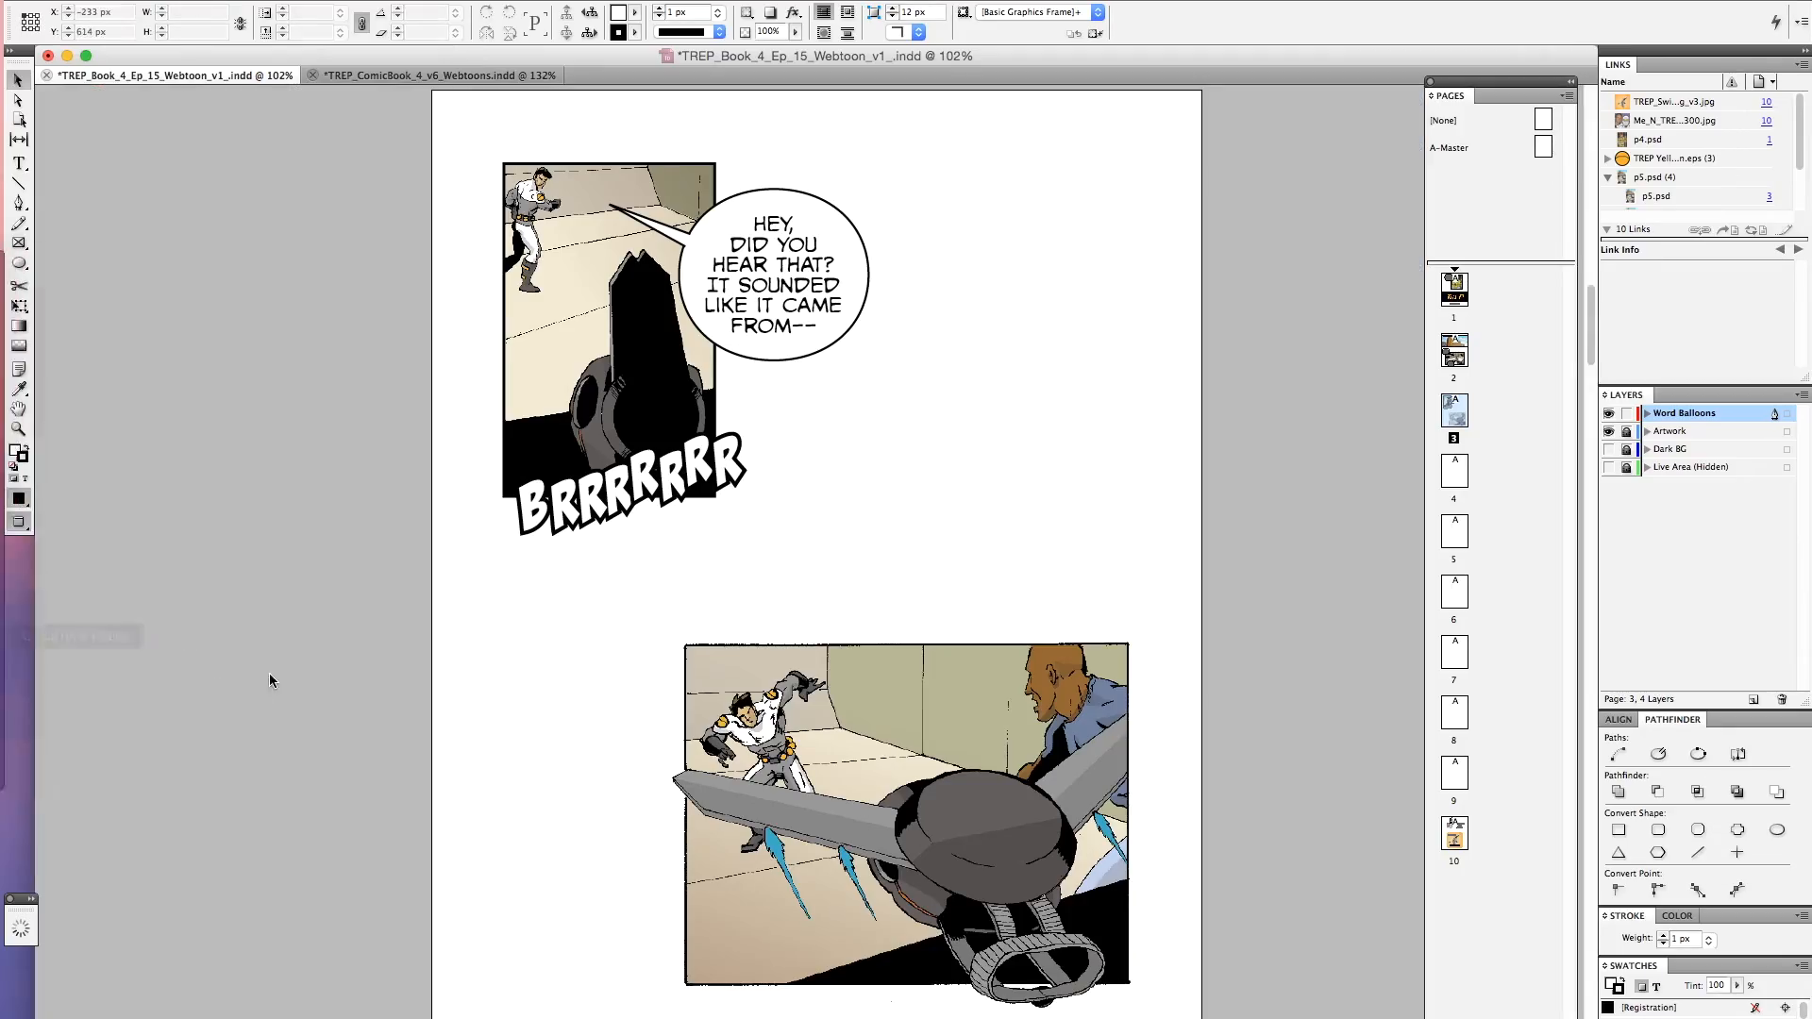
left_click_drag(24, 526, 63, 526)
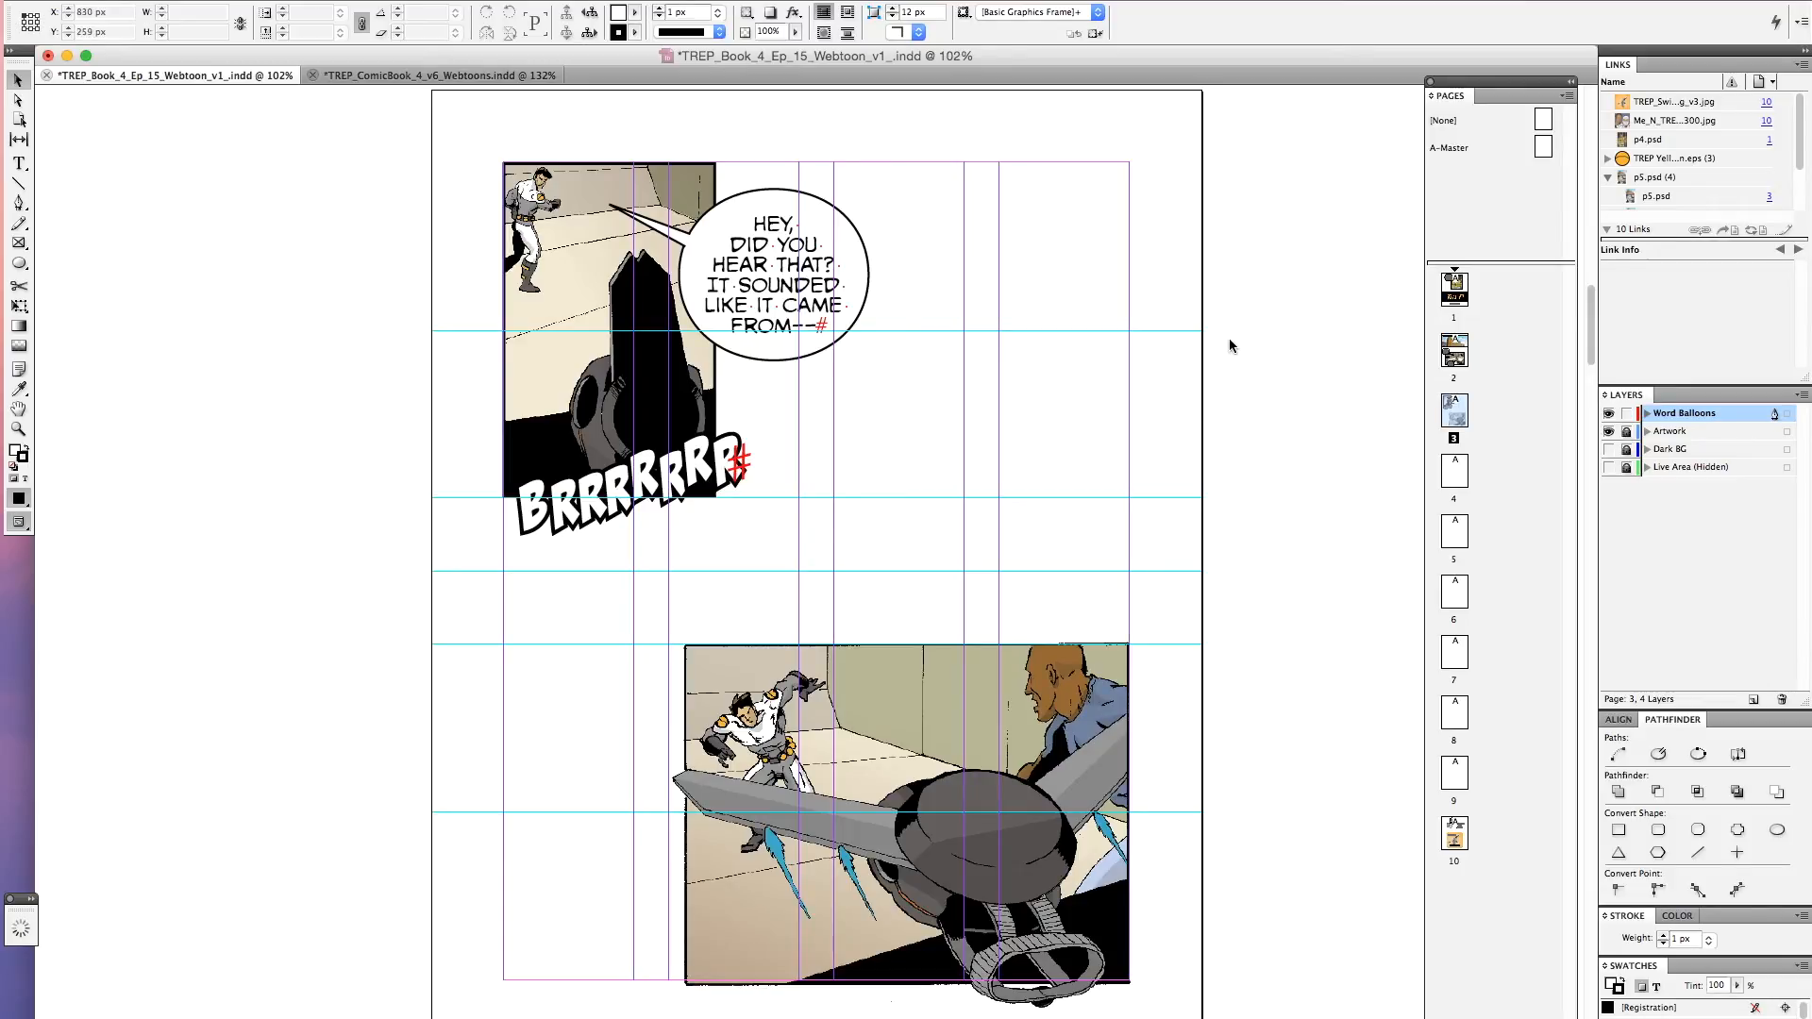
key("super+semicolon")
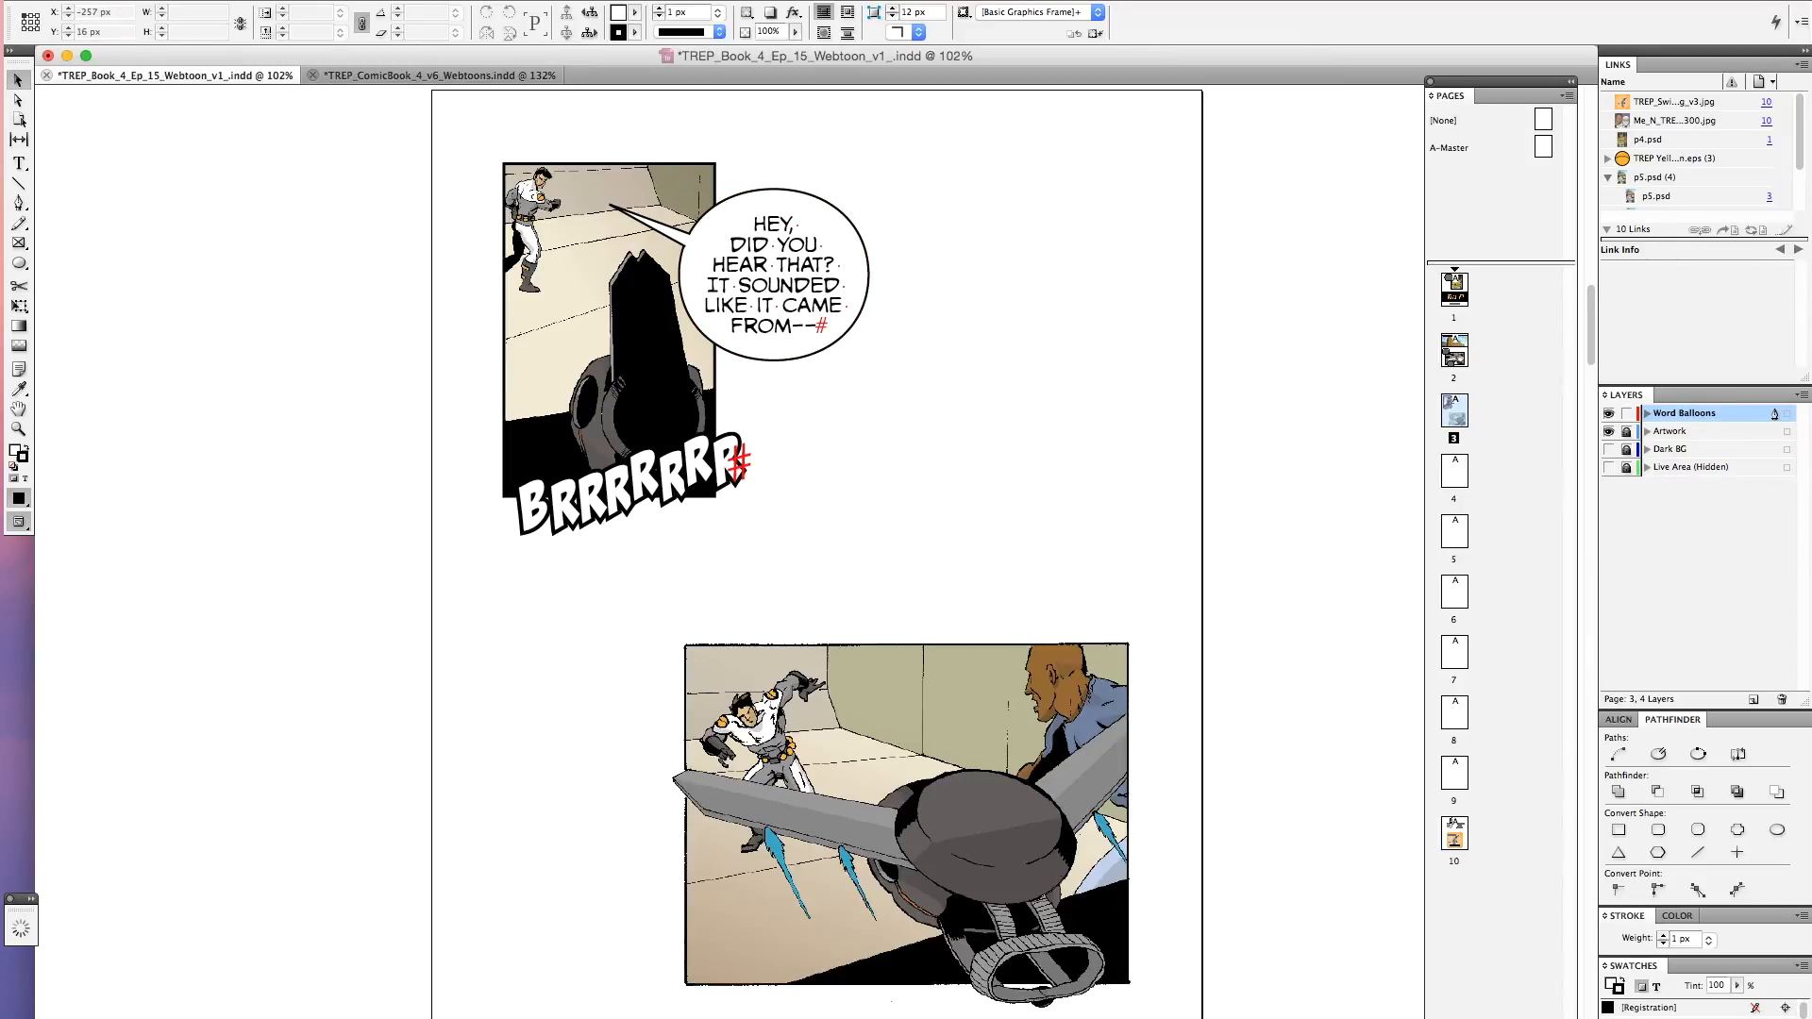
Export all pages as High-quality, 72 ppi RGB JPEGs named TREP_Book_4_Ep_15_Webtoon_v1_.jpg in the Episode 15 folder
left_click(135, 0)
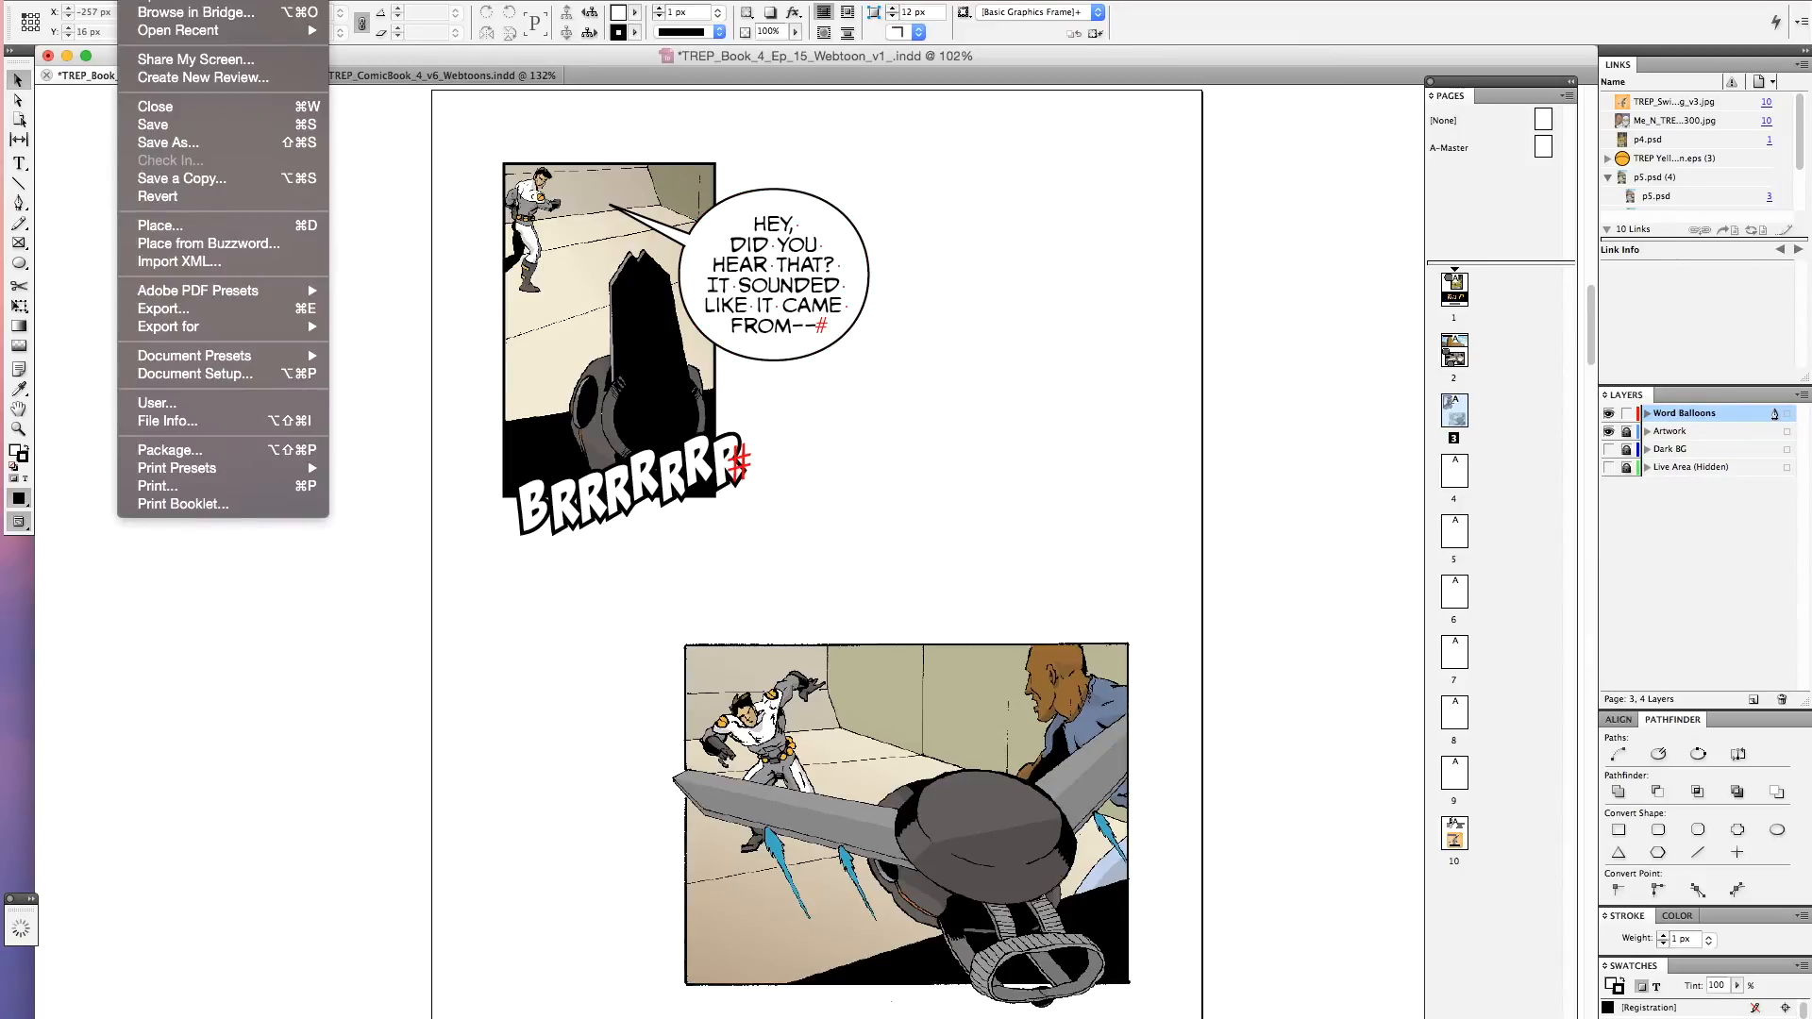
left_click(200, 315)
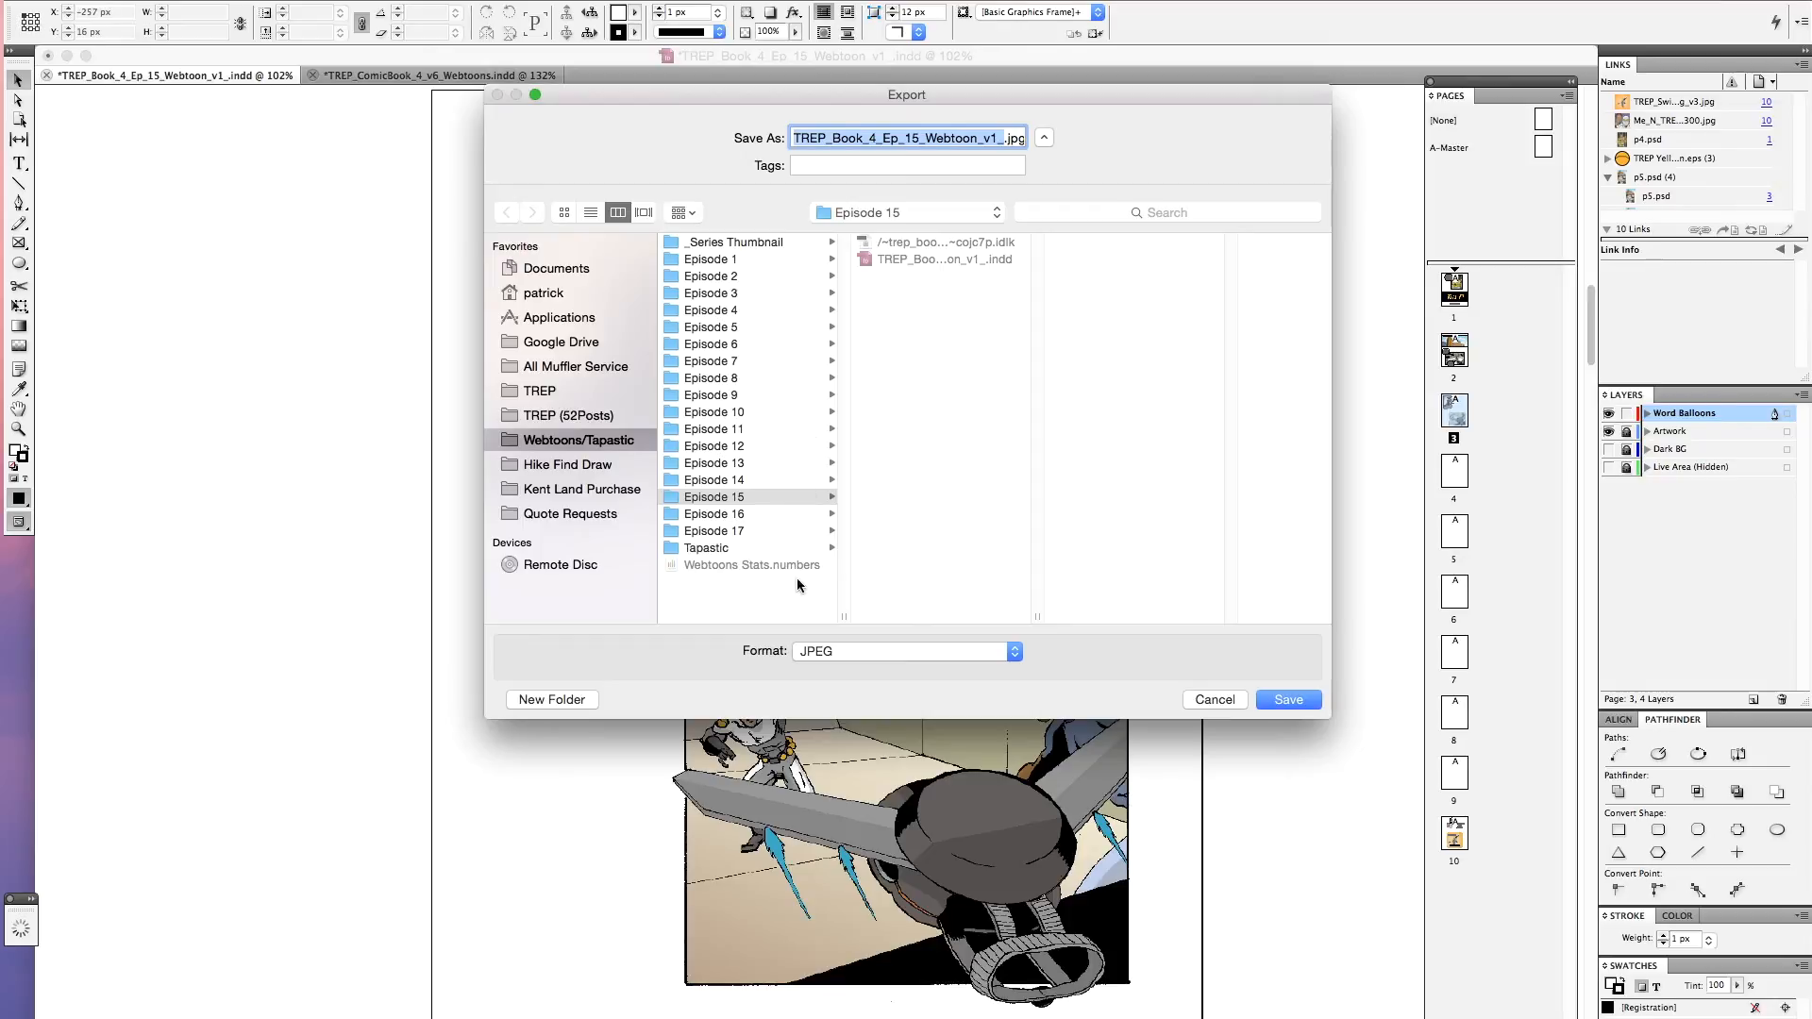
left_click(1008, 655)
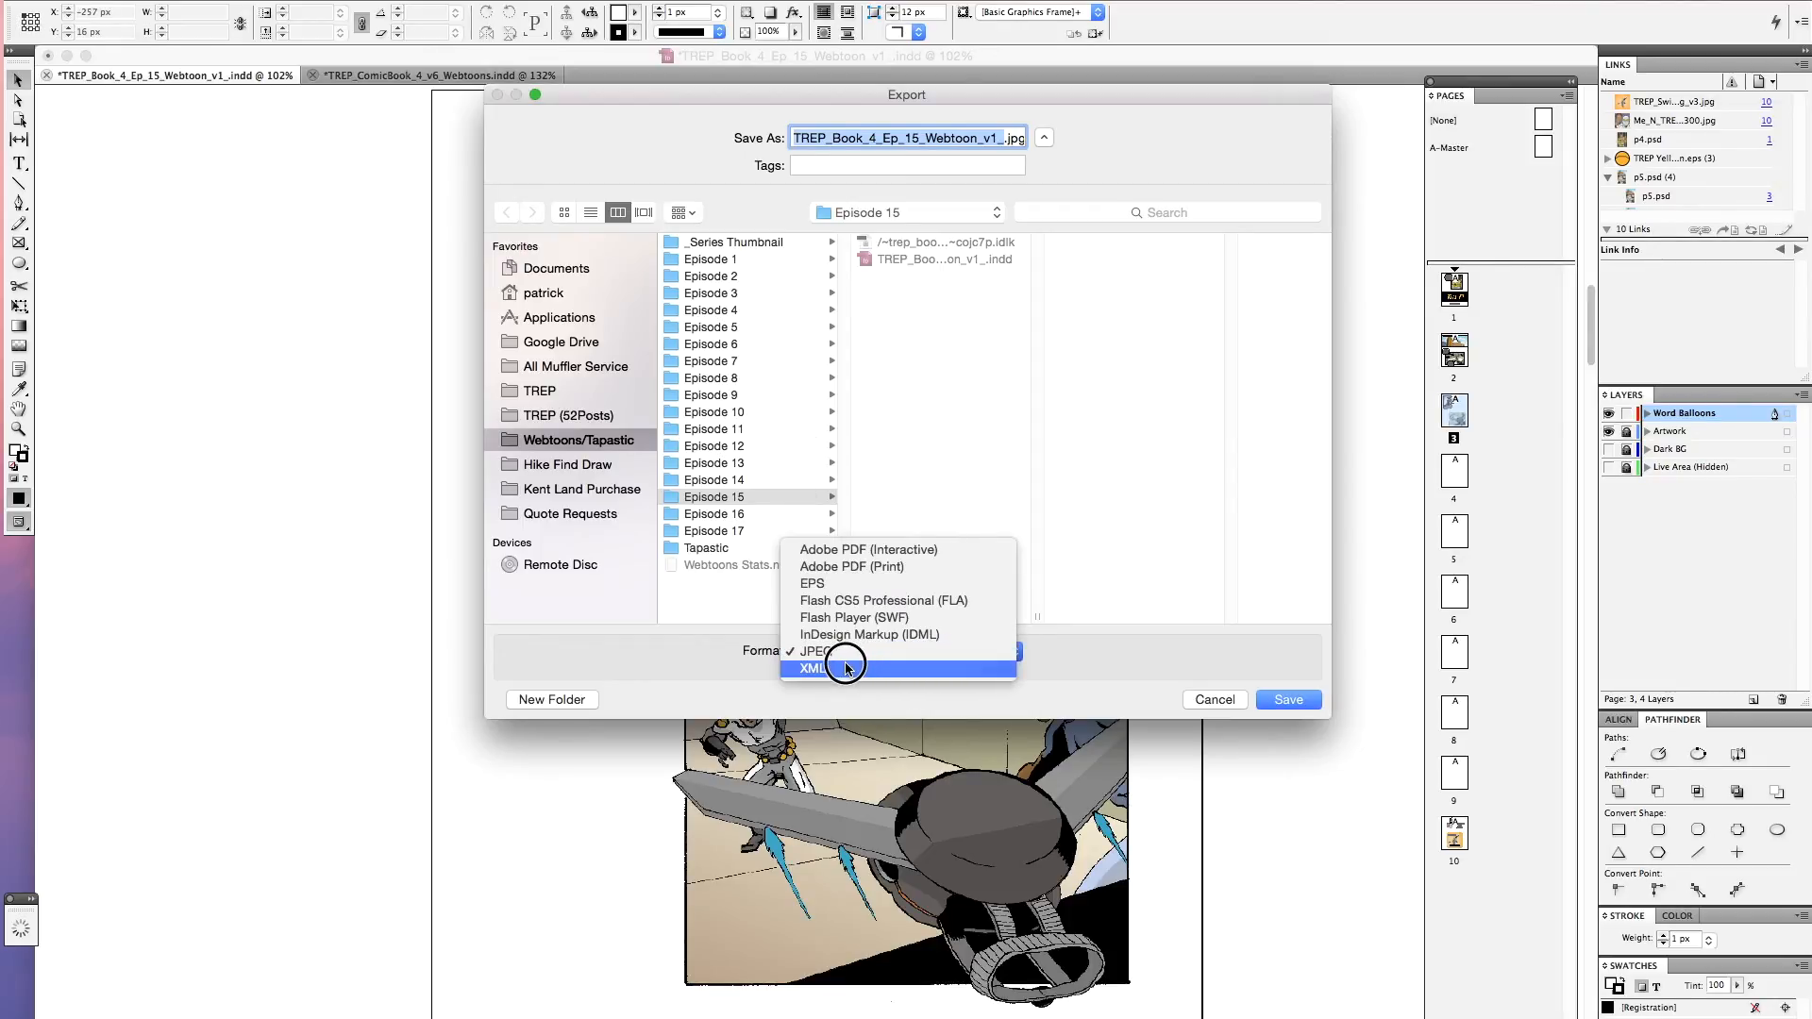
left_click(876, 651)
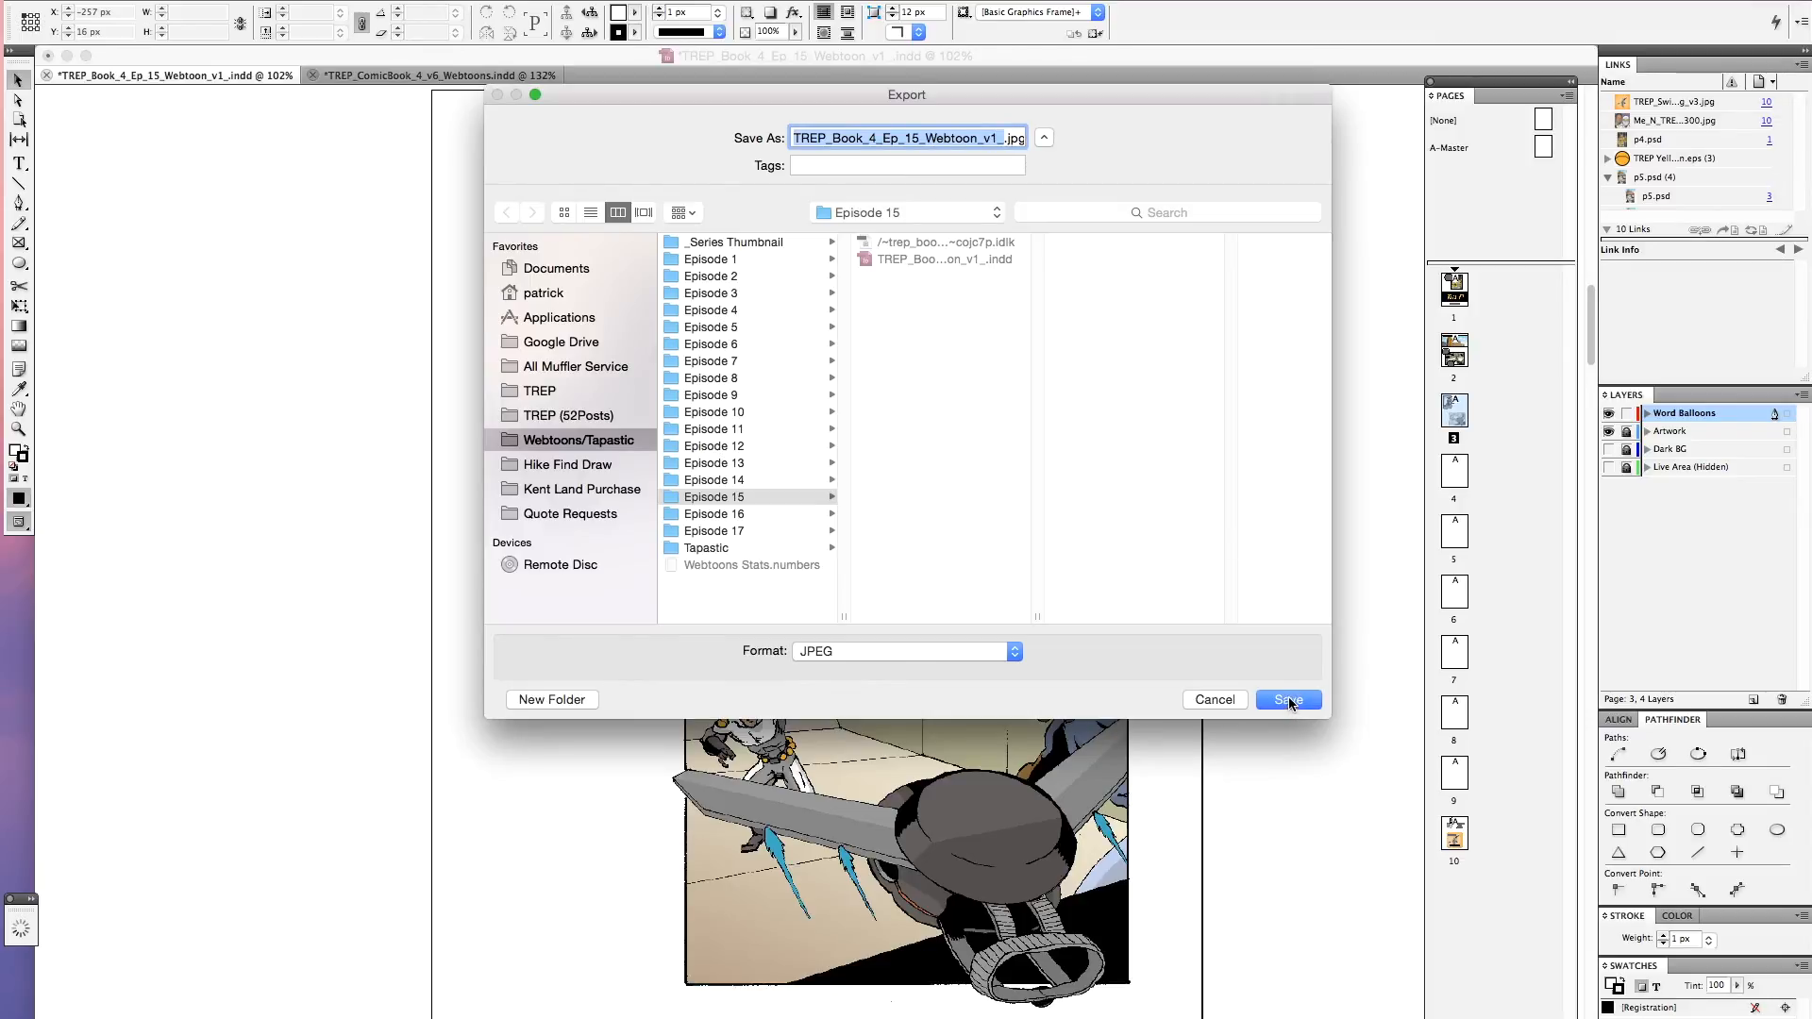
left_click(999, 138)
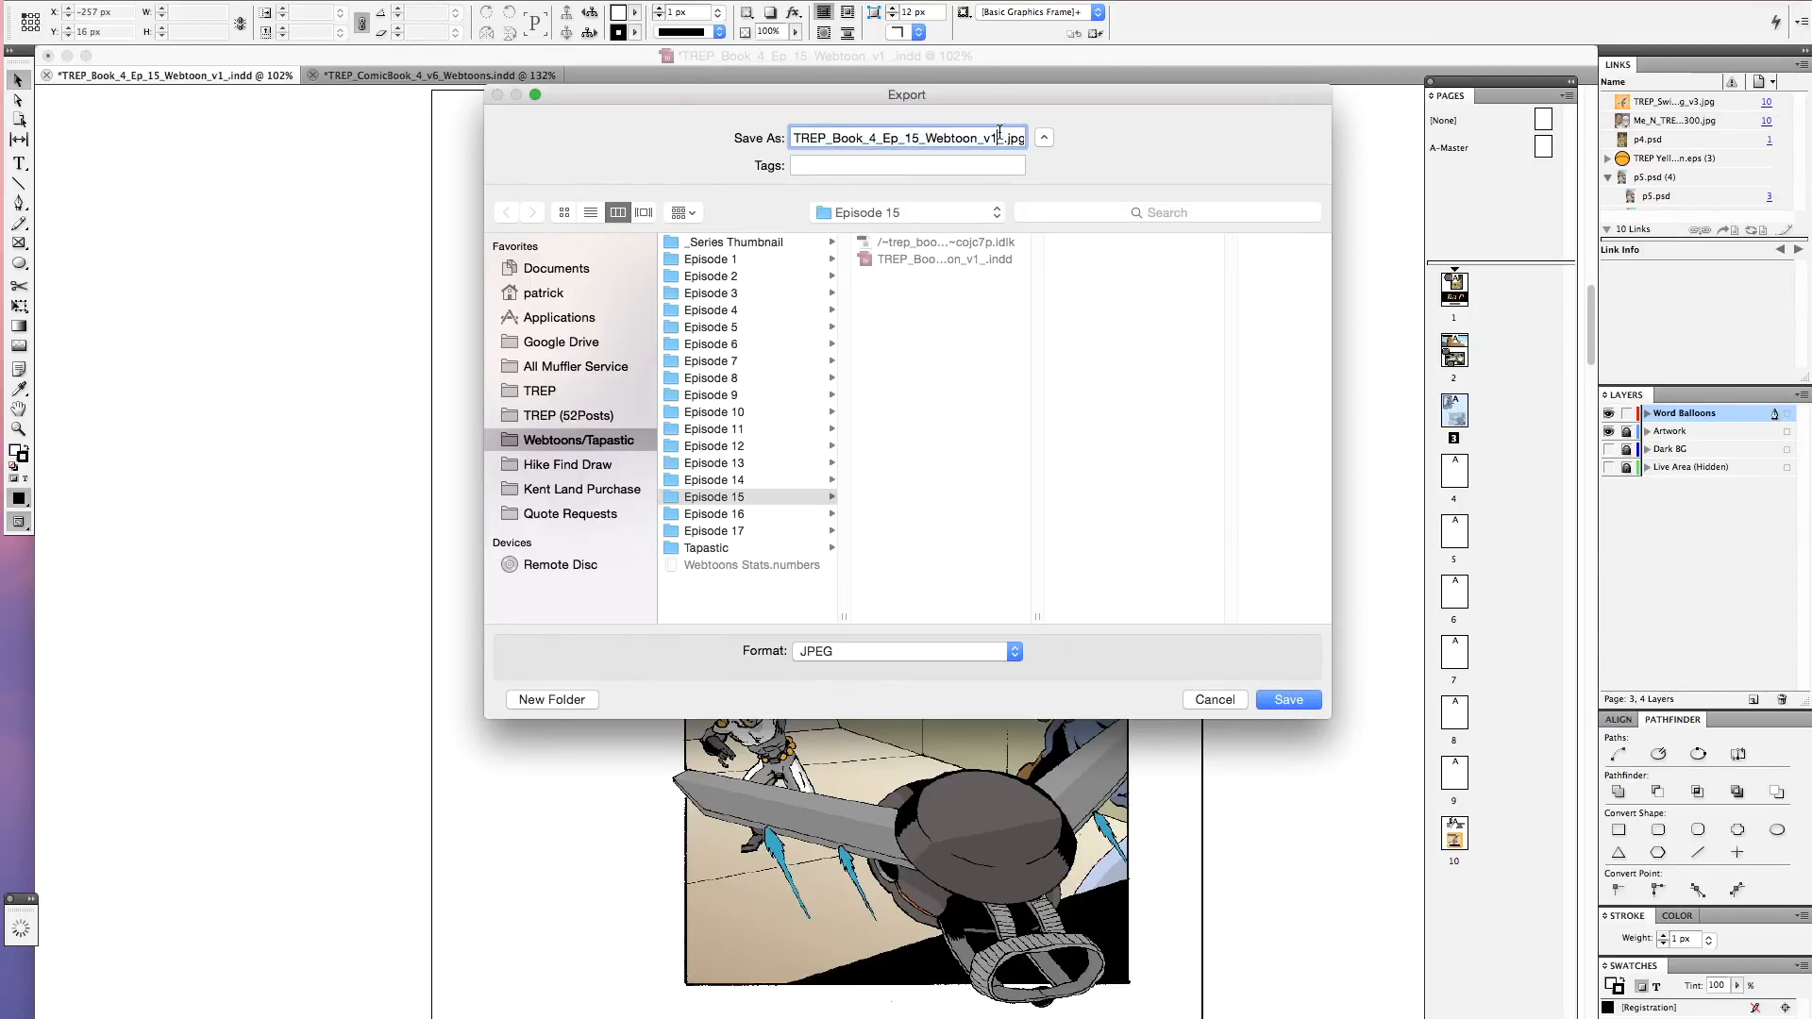
type("_")
key("Right")
key("Right")
key("Right")
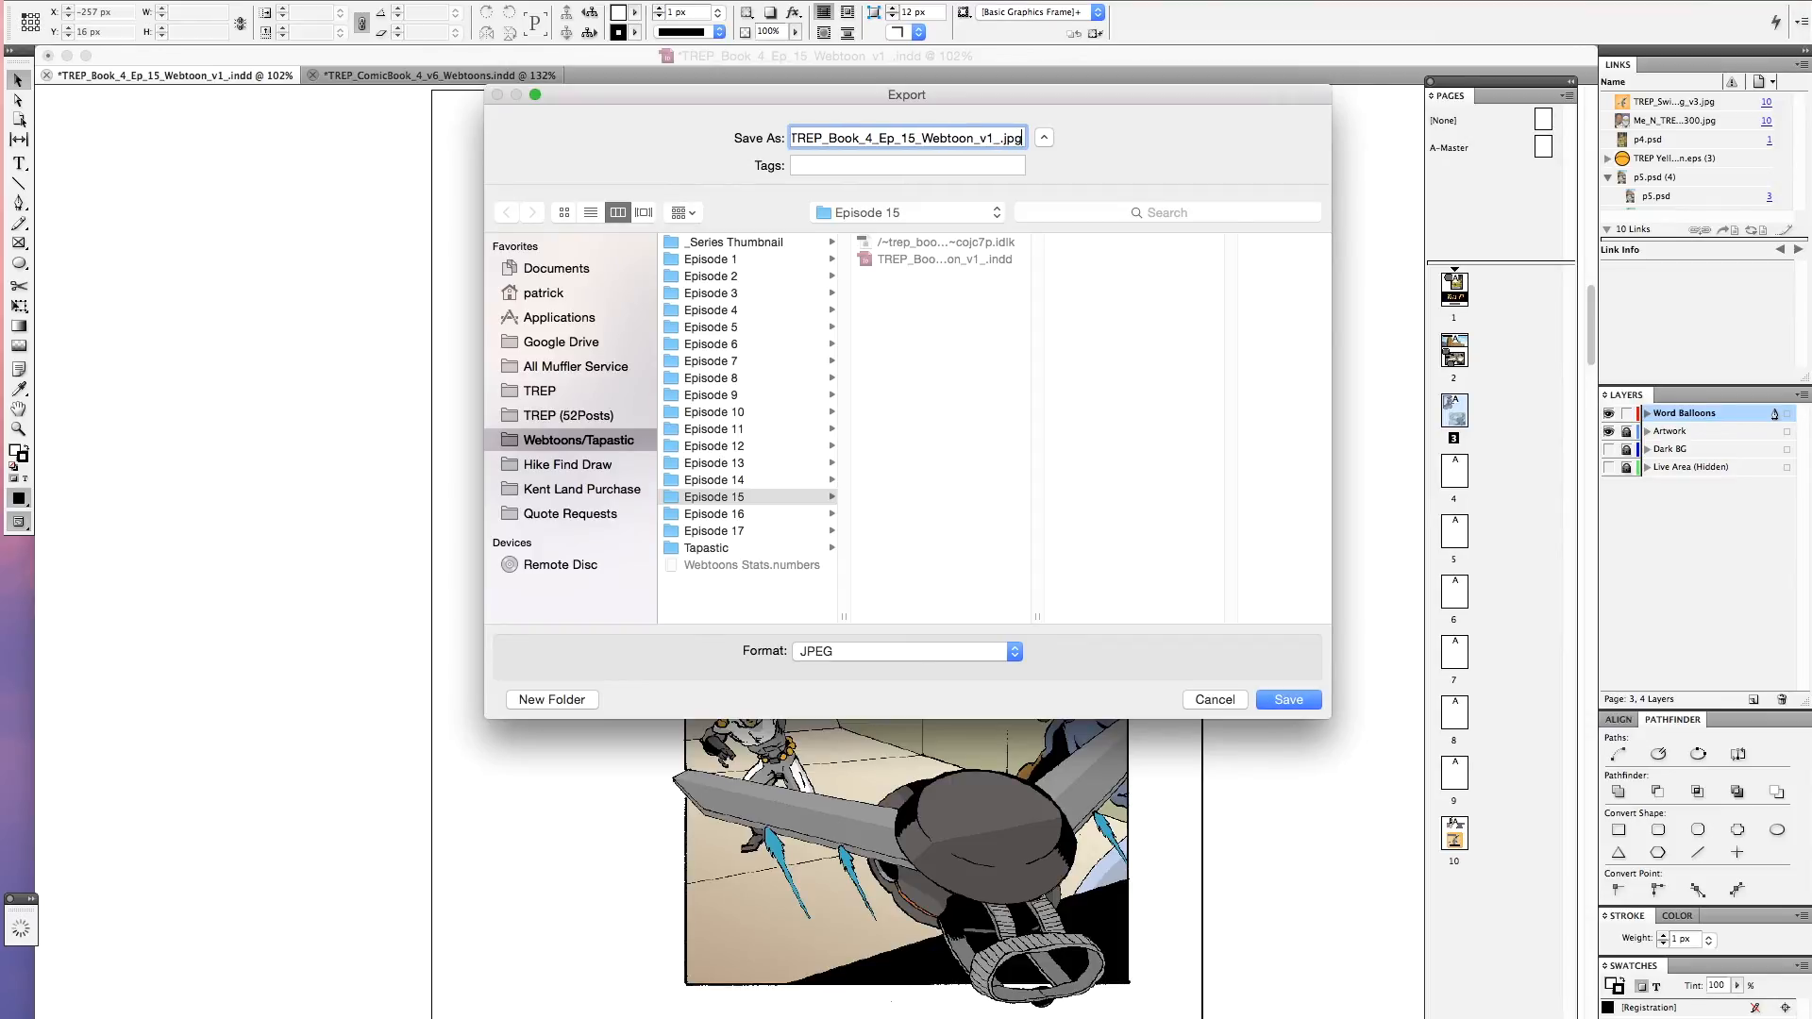
left_click(1281, 700)
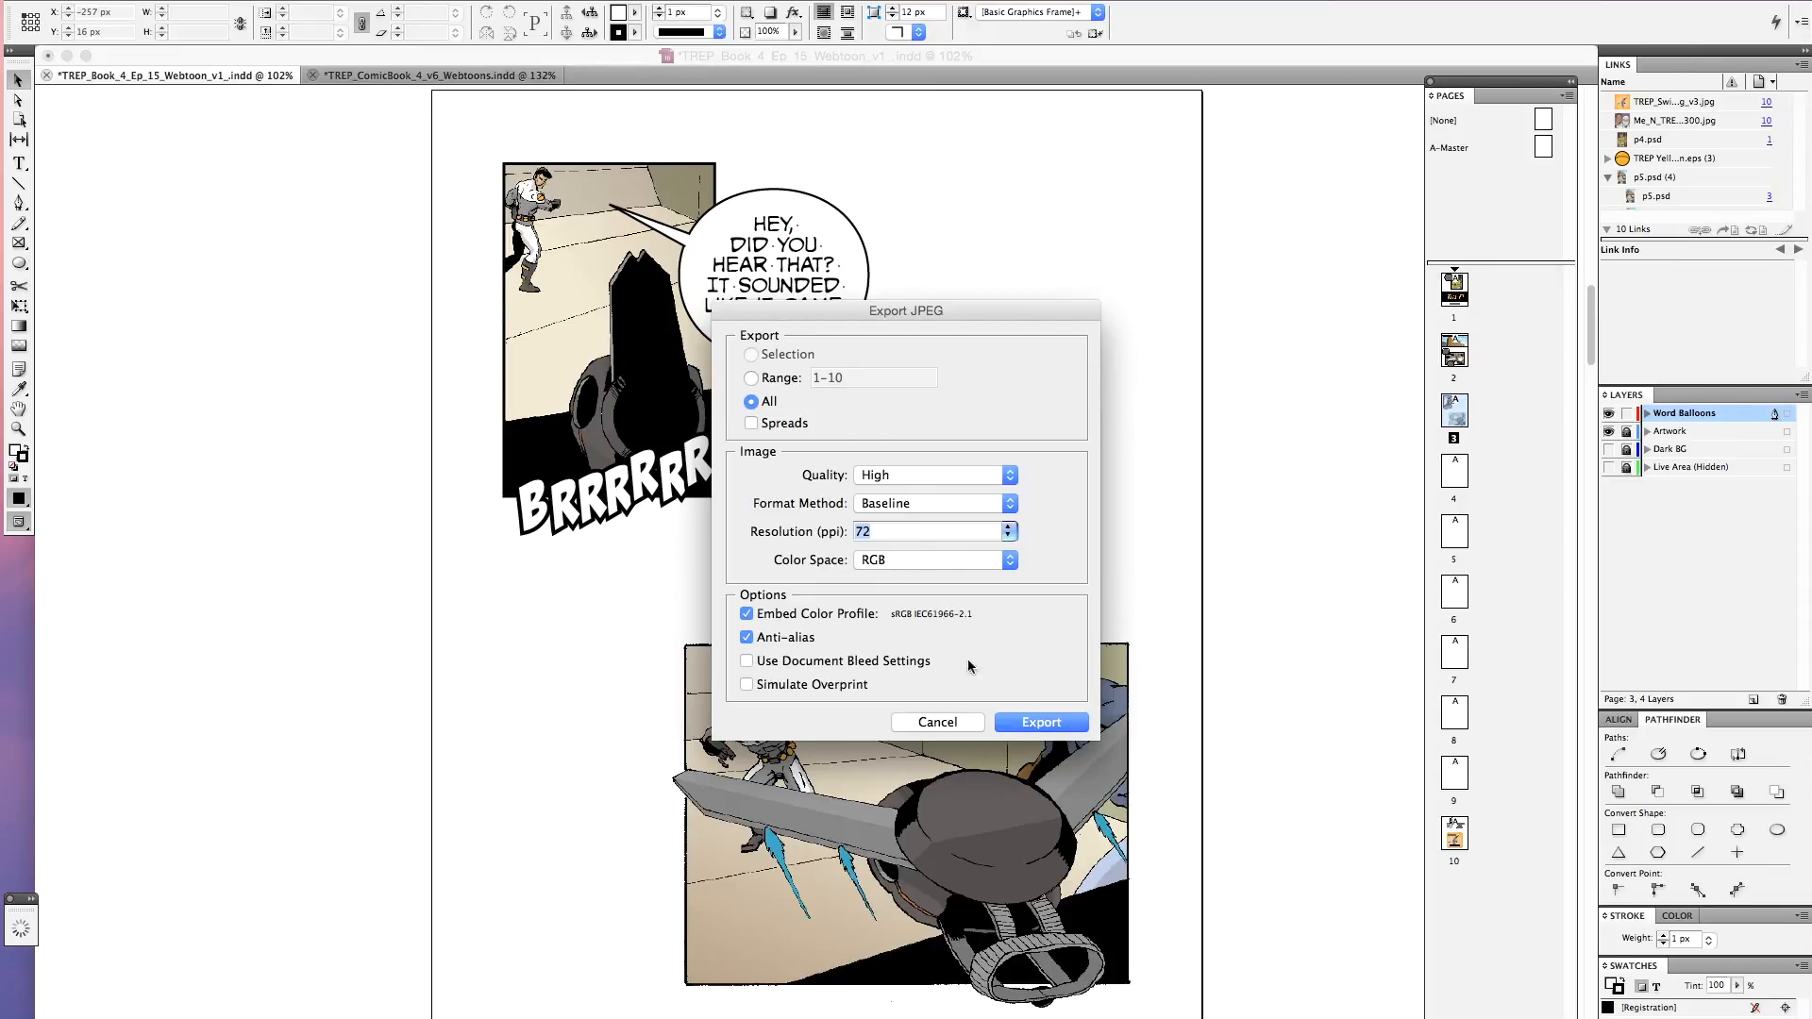
left_click(1042, 721)
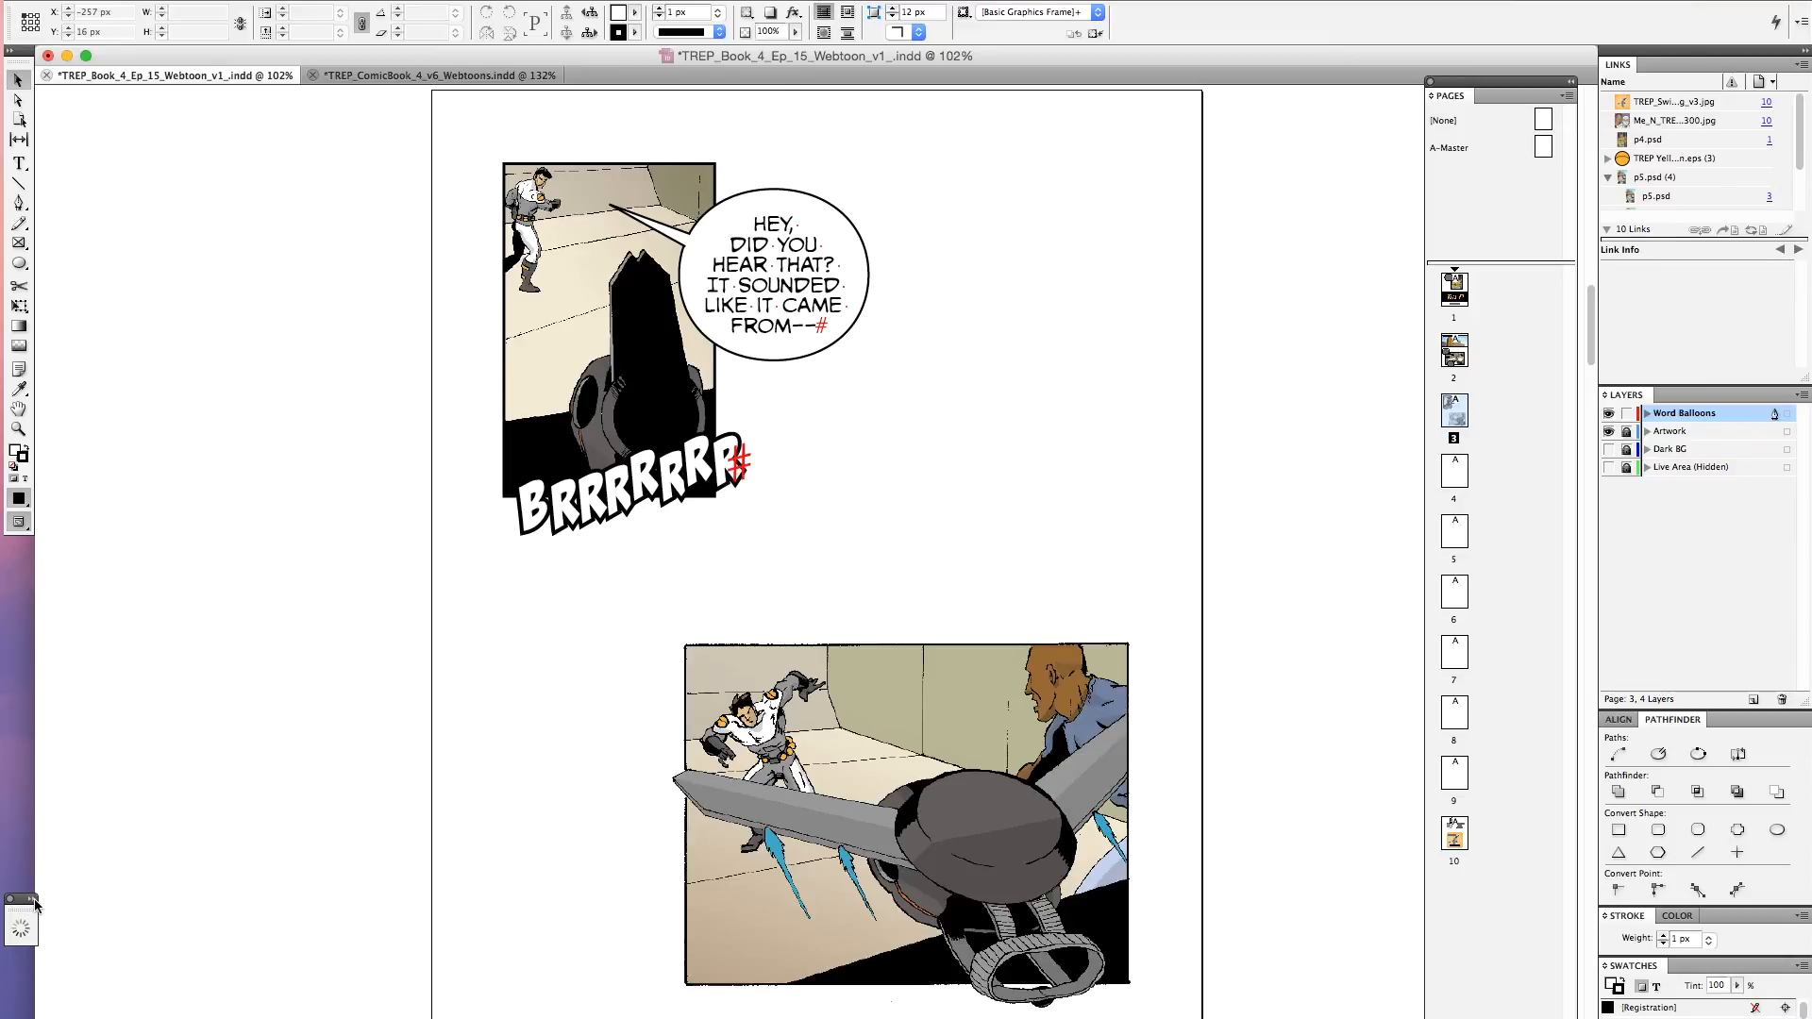
Switch to Finder, open the Episode 15 folder in Webtoons/Tapastic and widen the file column to fit the full names
left_click_drag(93, 838, 89, 830)
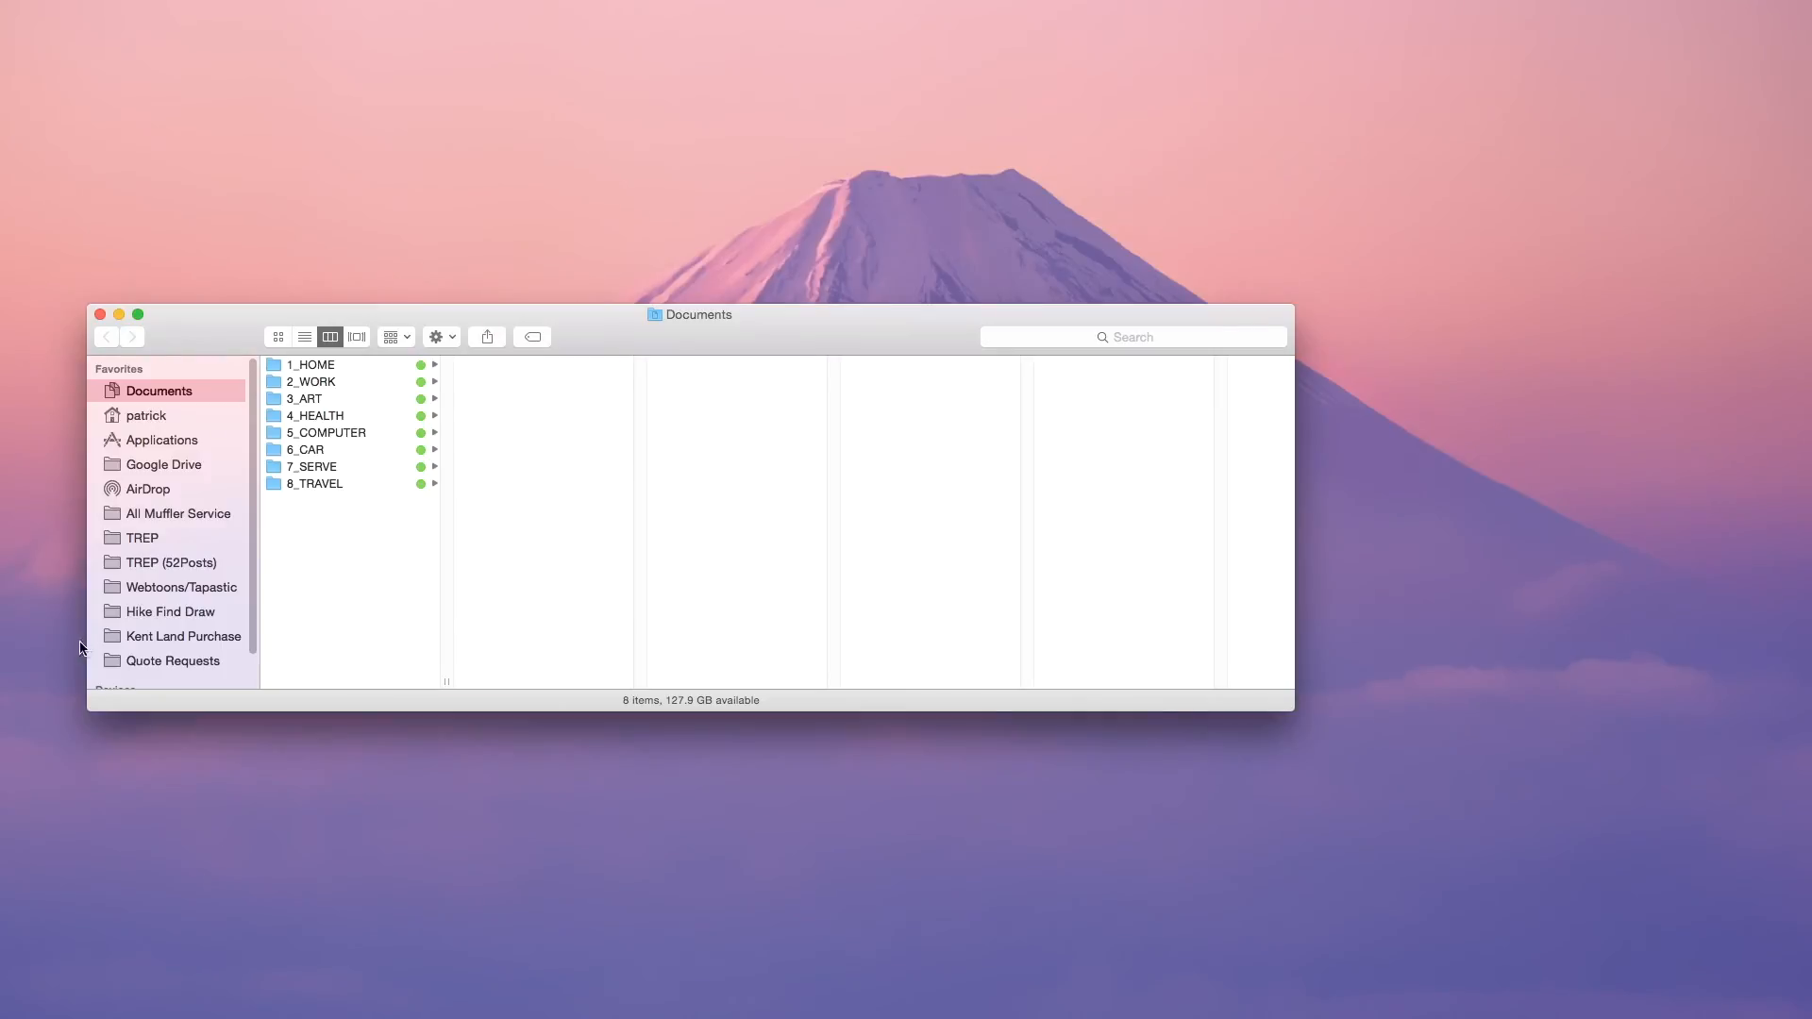
left_click(203, 593)
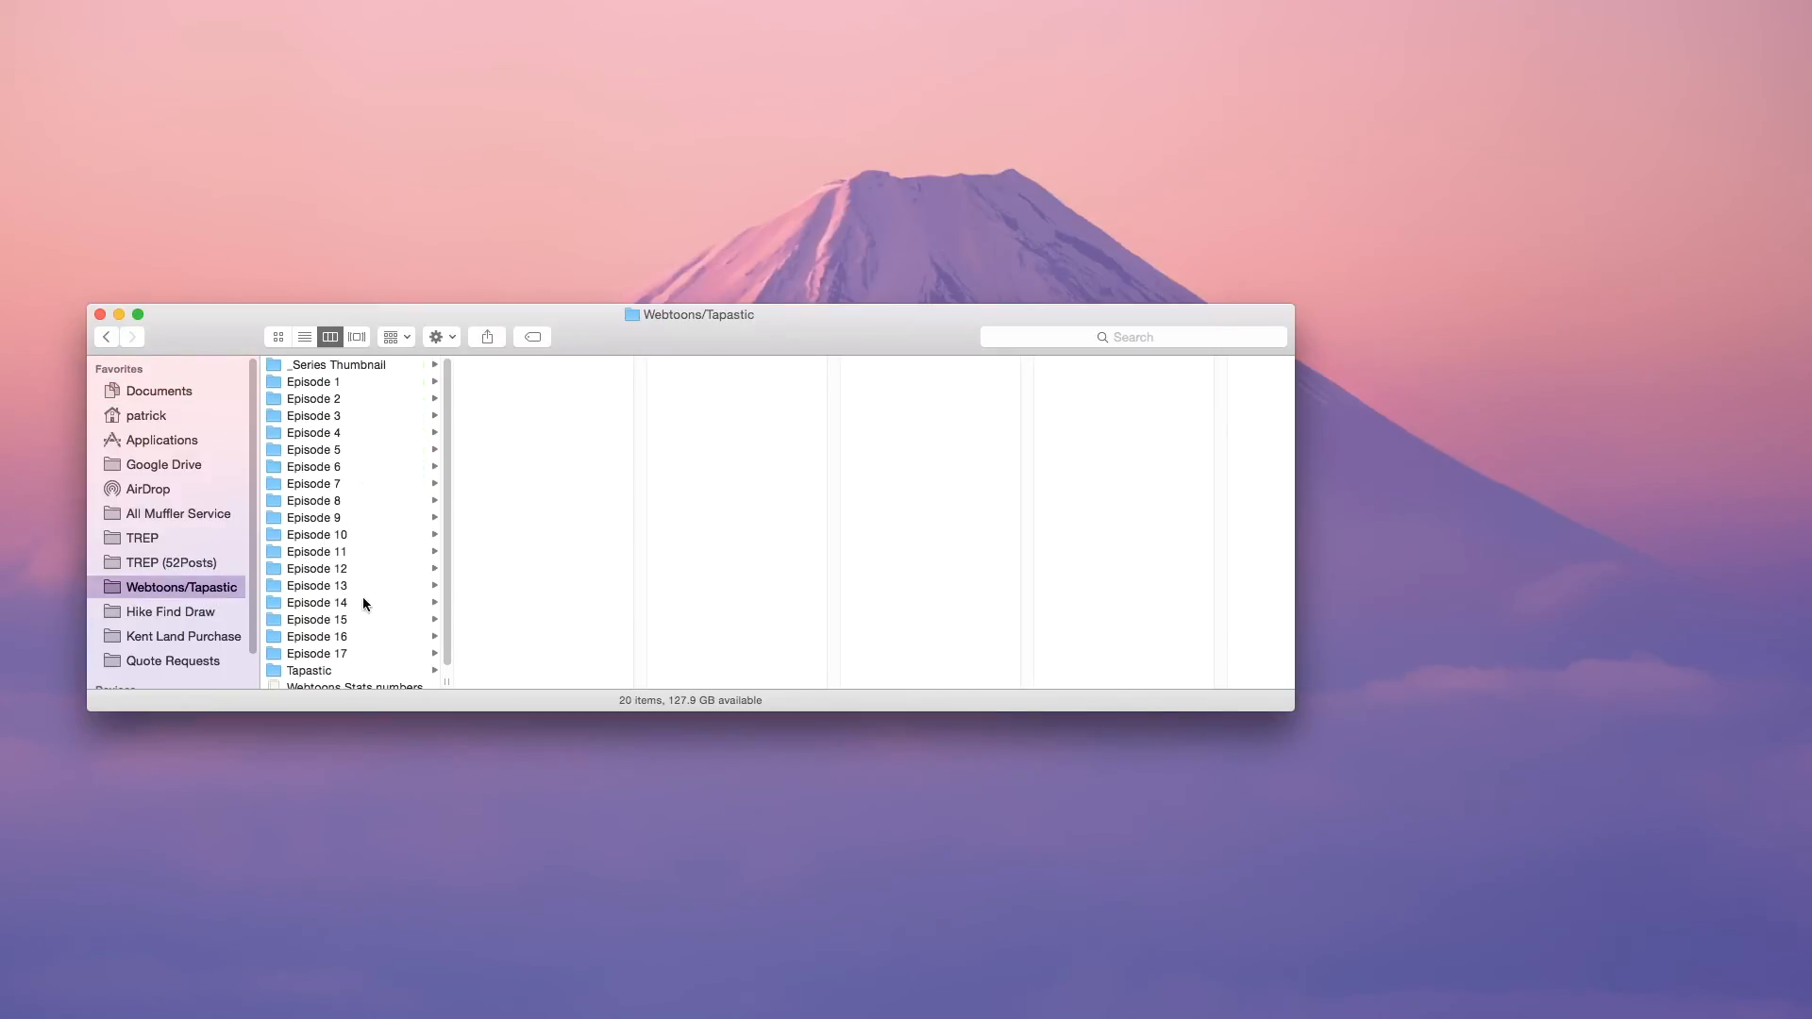
left_click(359, 621)
left_click_drag(648, 681, 651, 681)
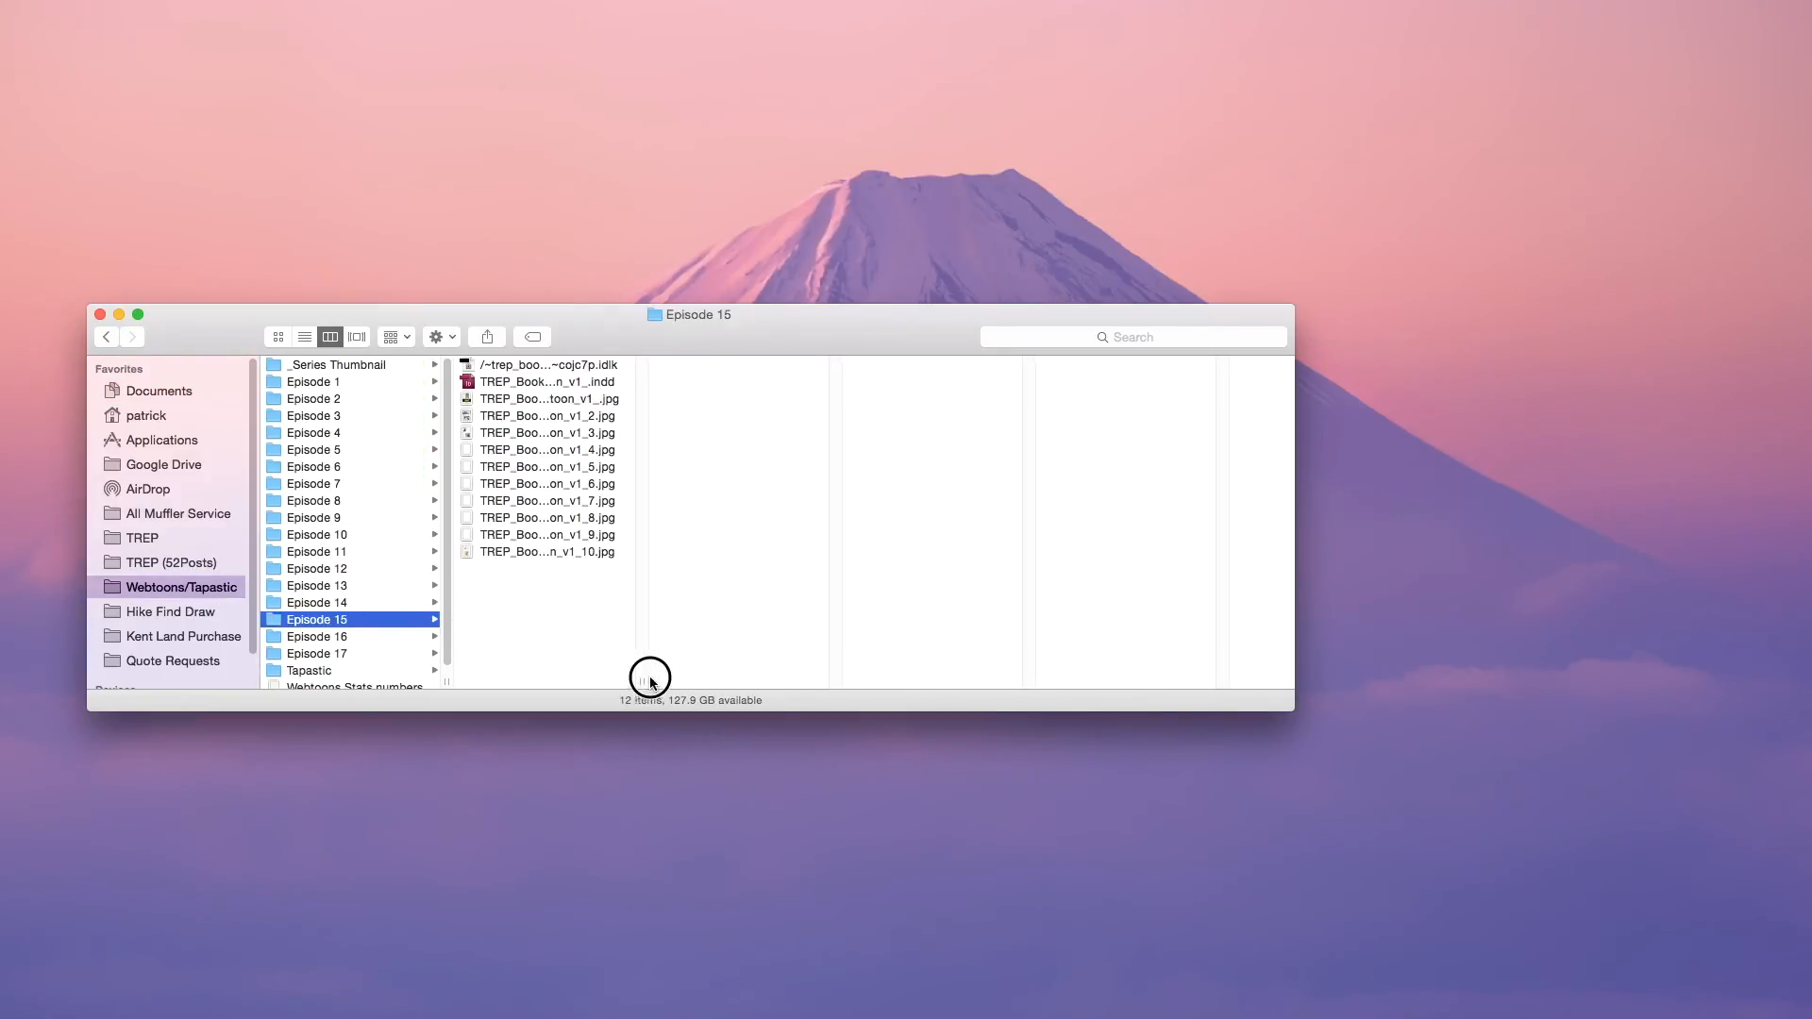
double_click(651, 681)
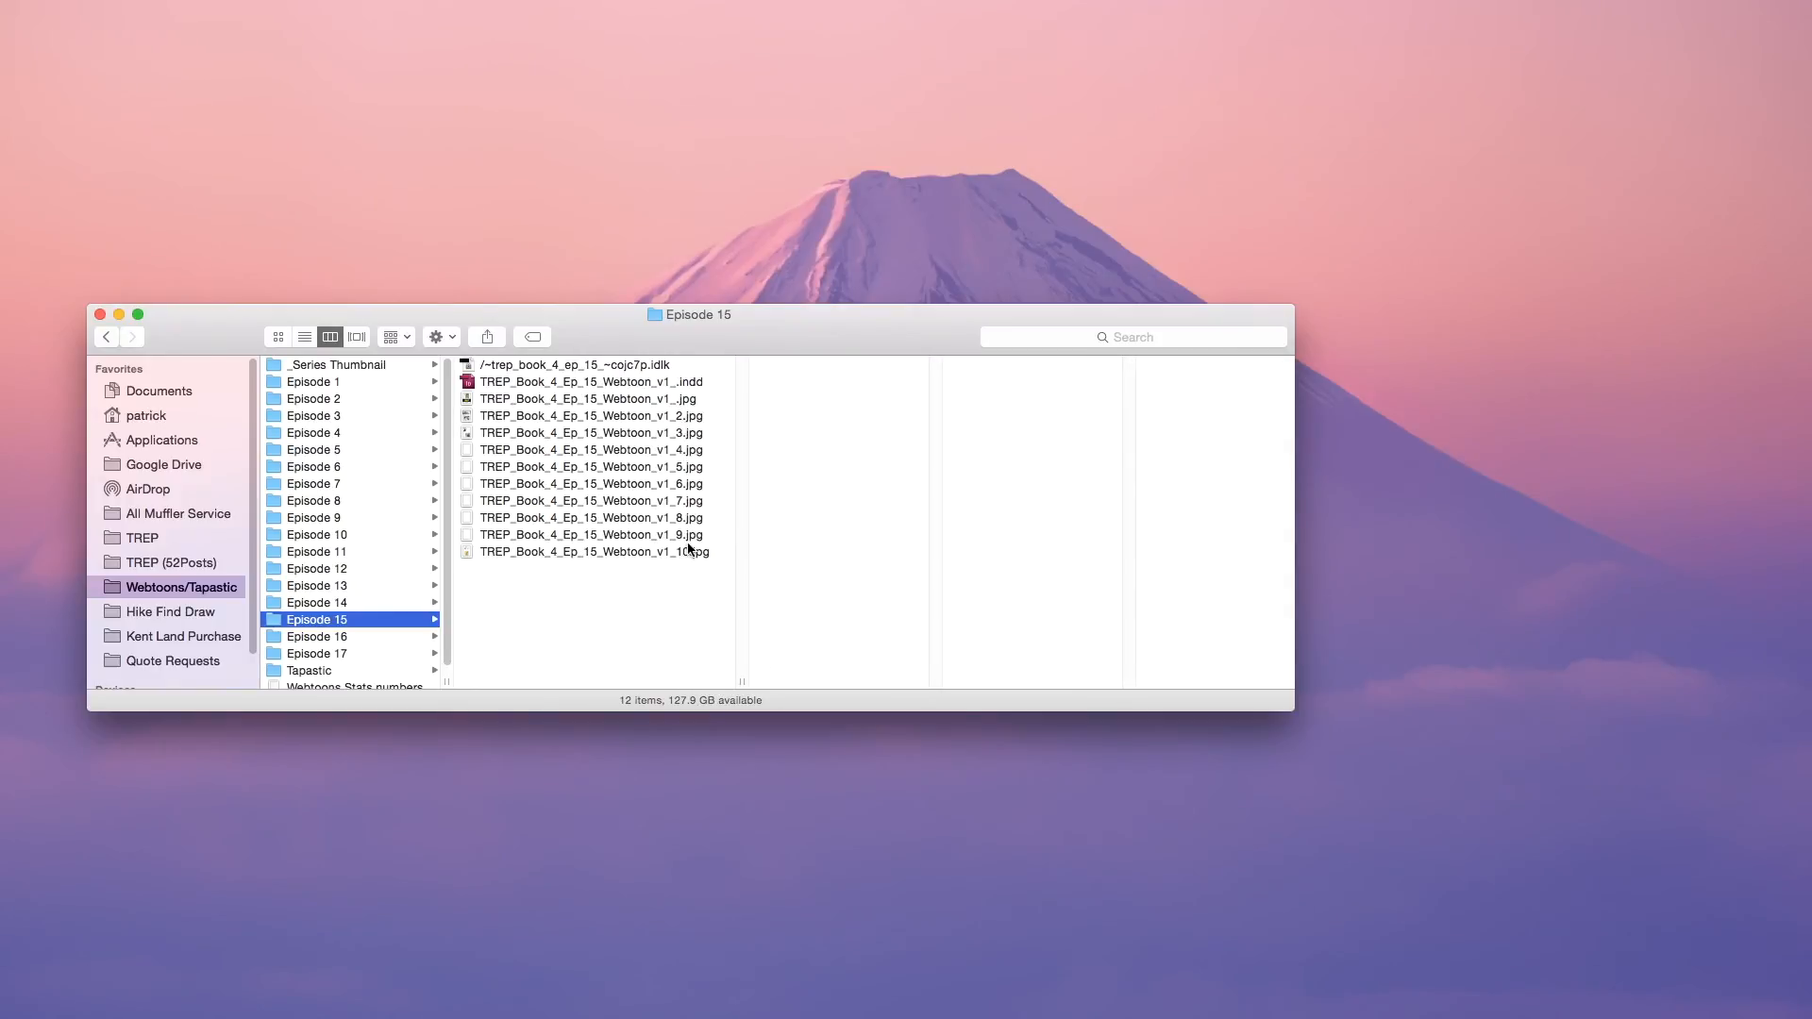
Rename the first page's exported JPEG as TREP_Book_4_Ep_15_Webtoon_v1_1.jpg
left_click(664, 400)
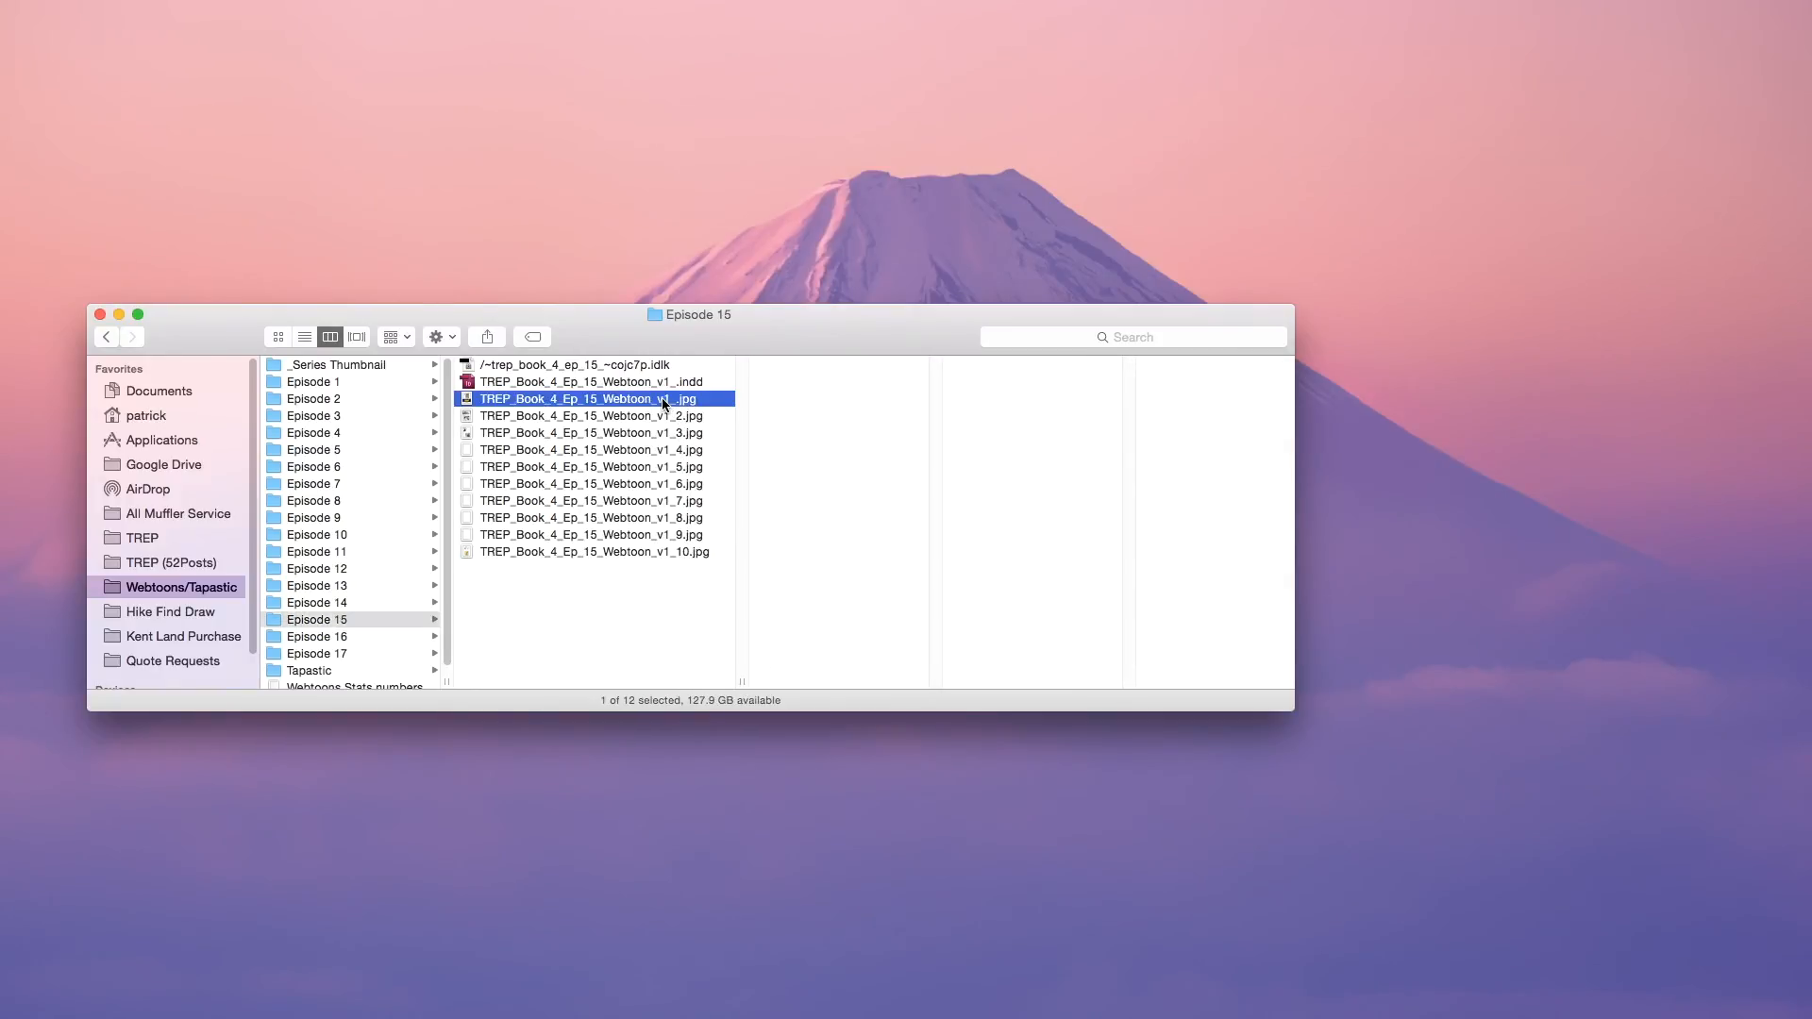
key("Return")
key("Right")
type("1")
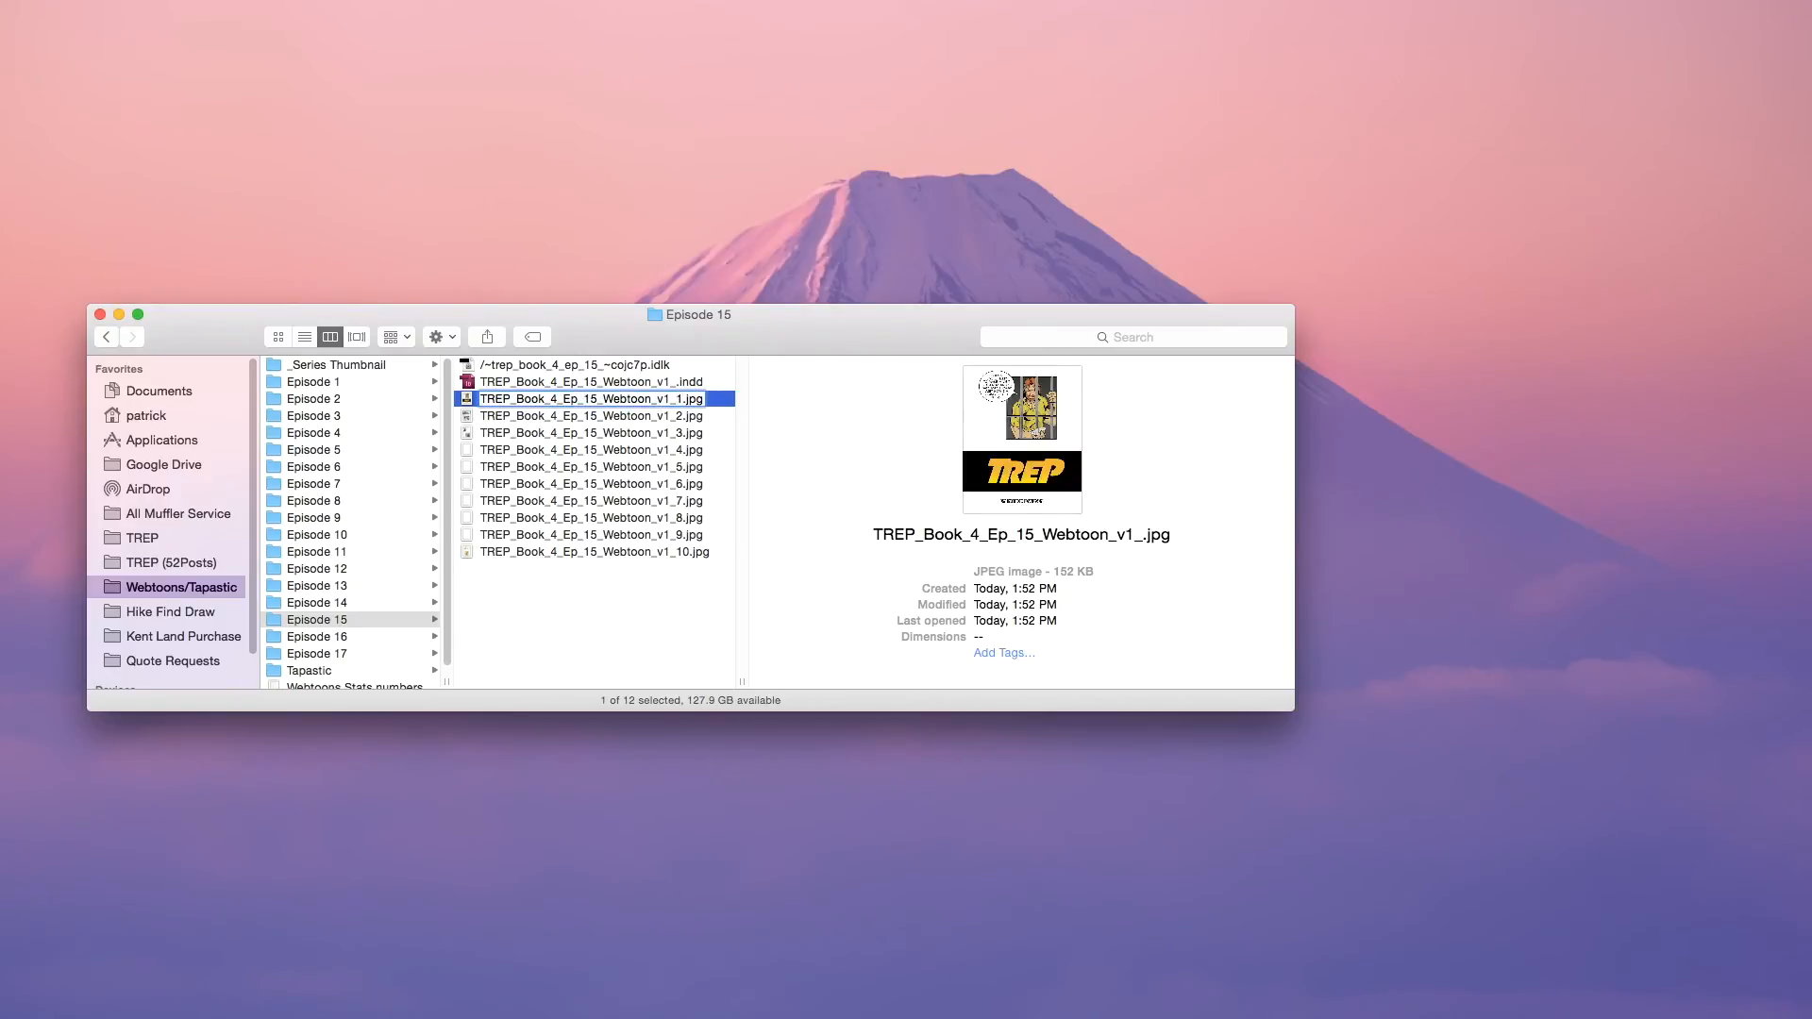
key("Return")
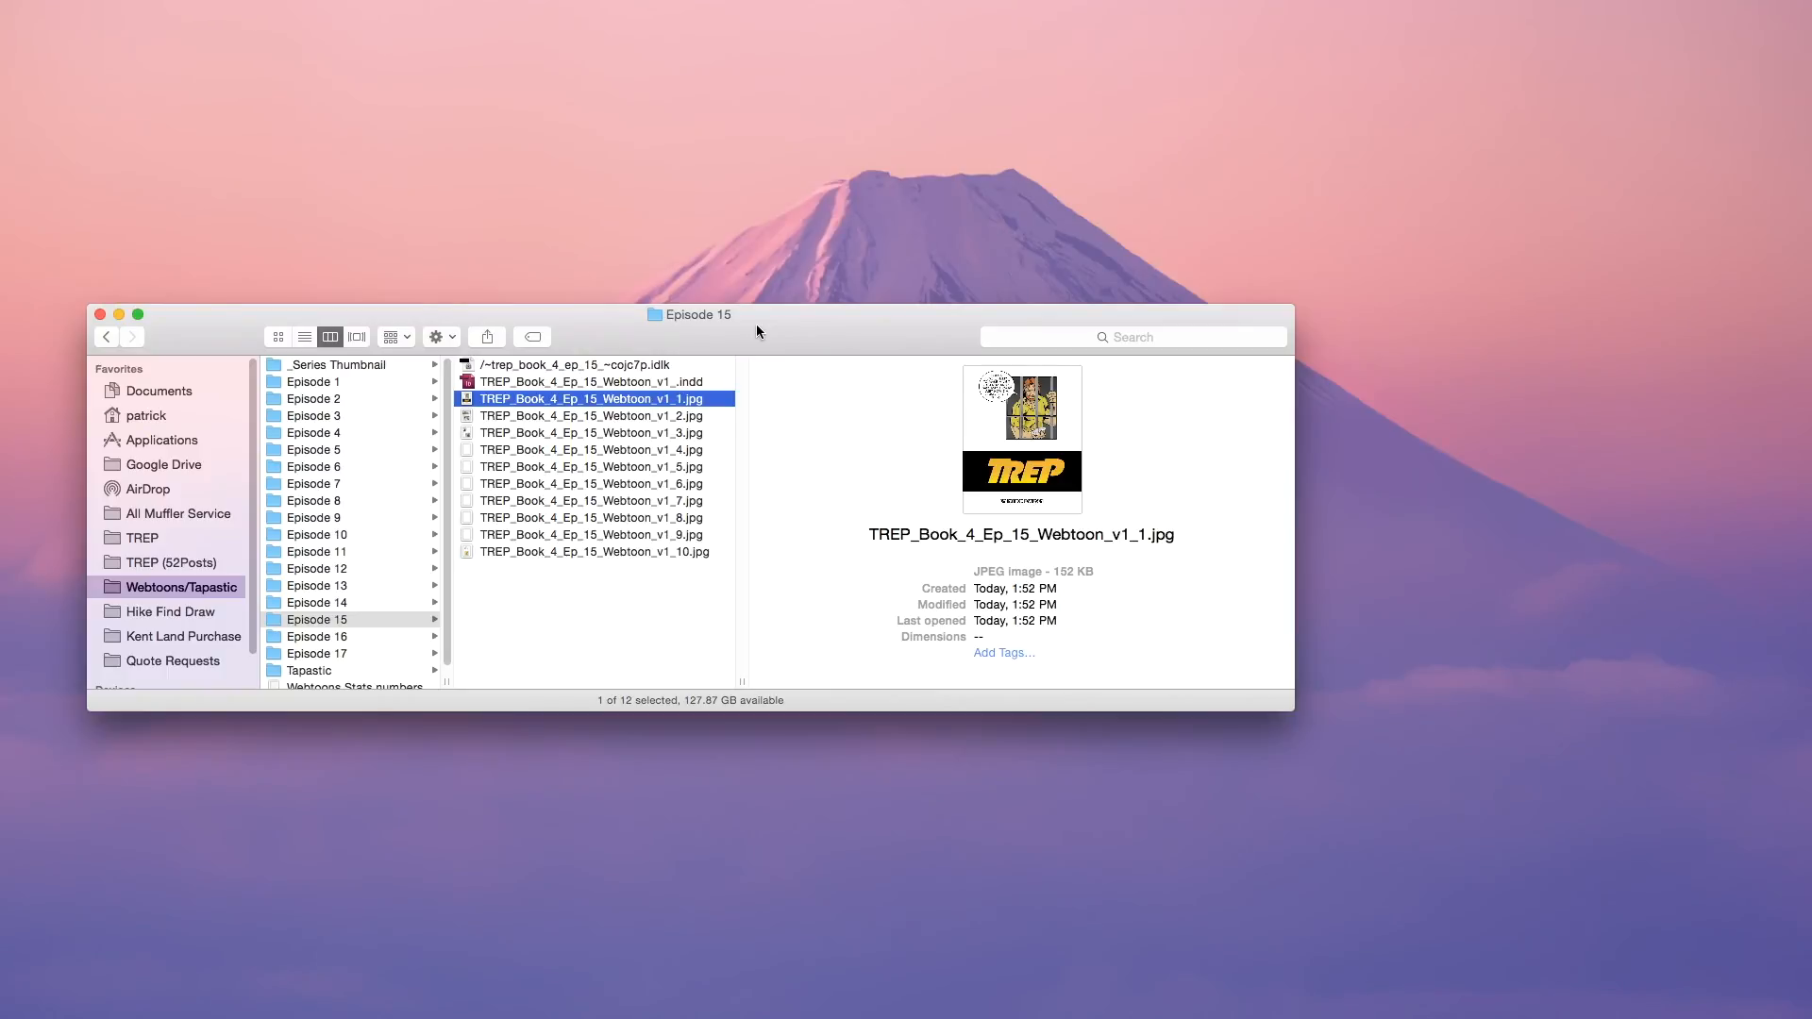
Preview the exported JPEGs in Quick Look one after another, from page 1 through page 10
key("space")
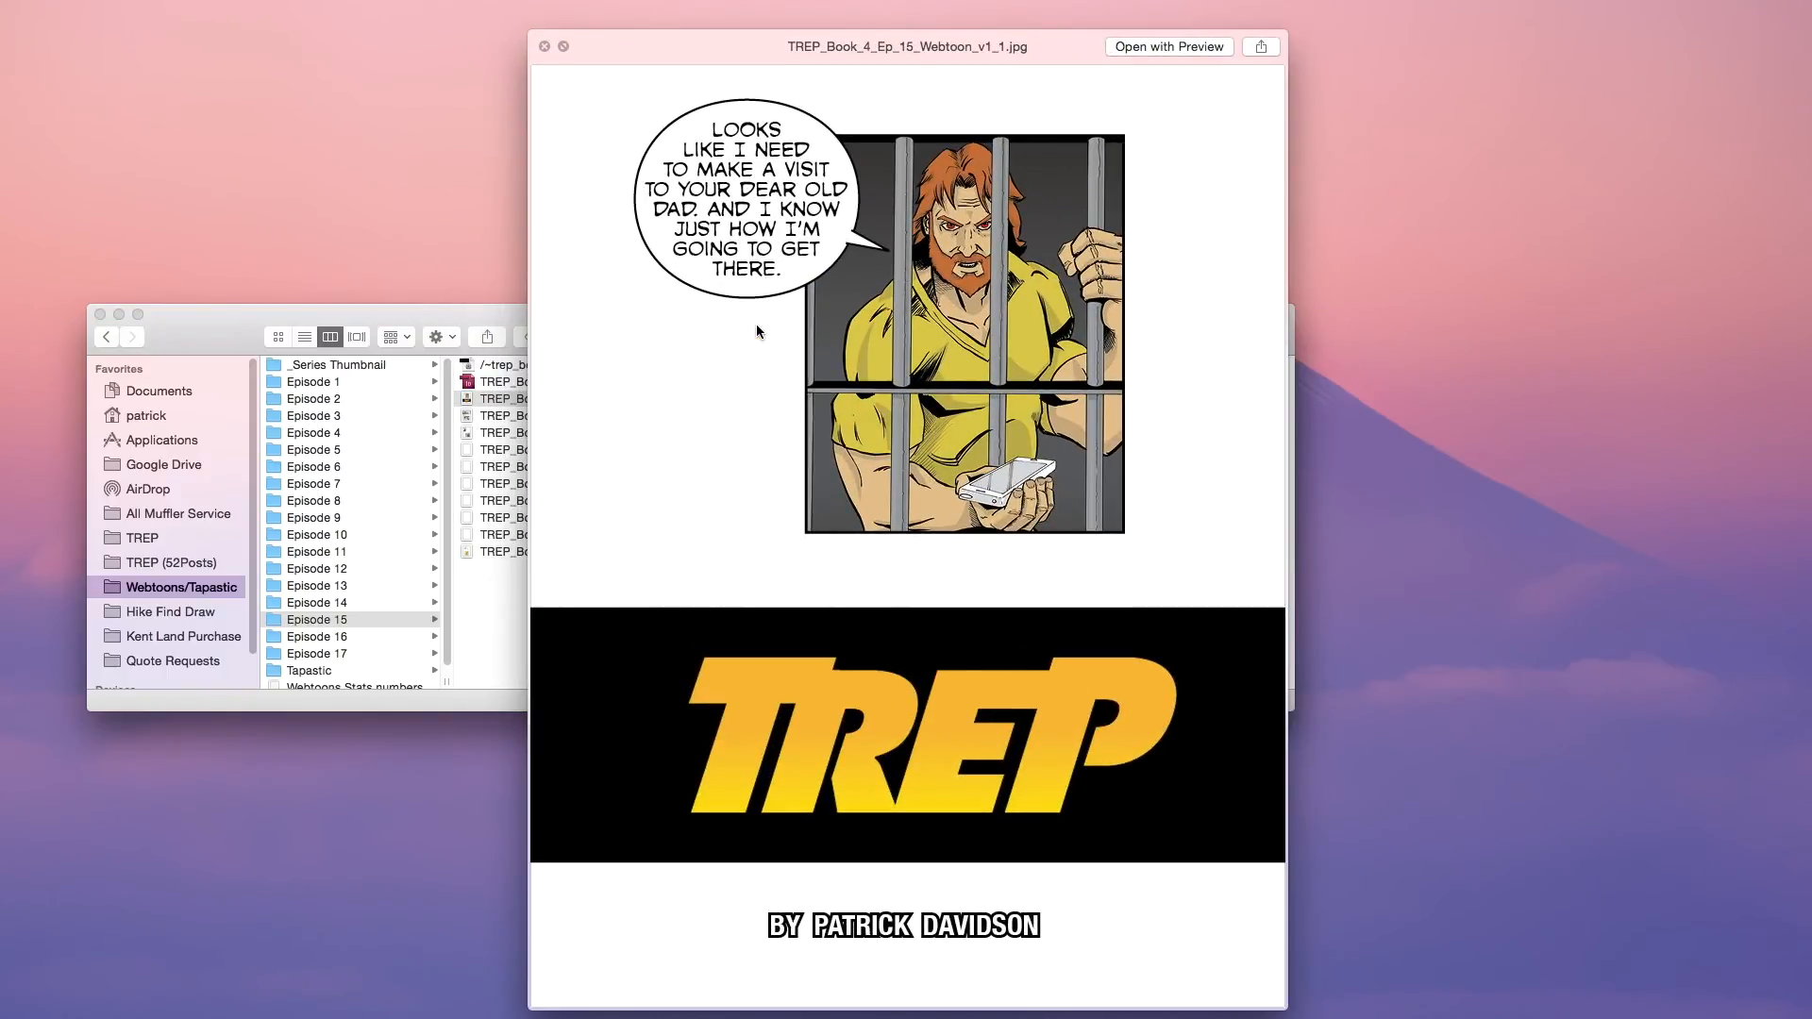
key("Down")
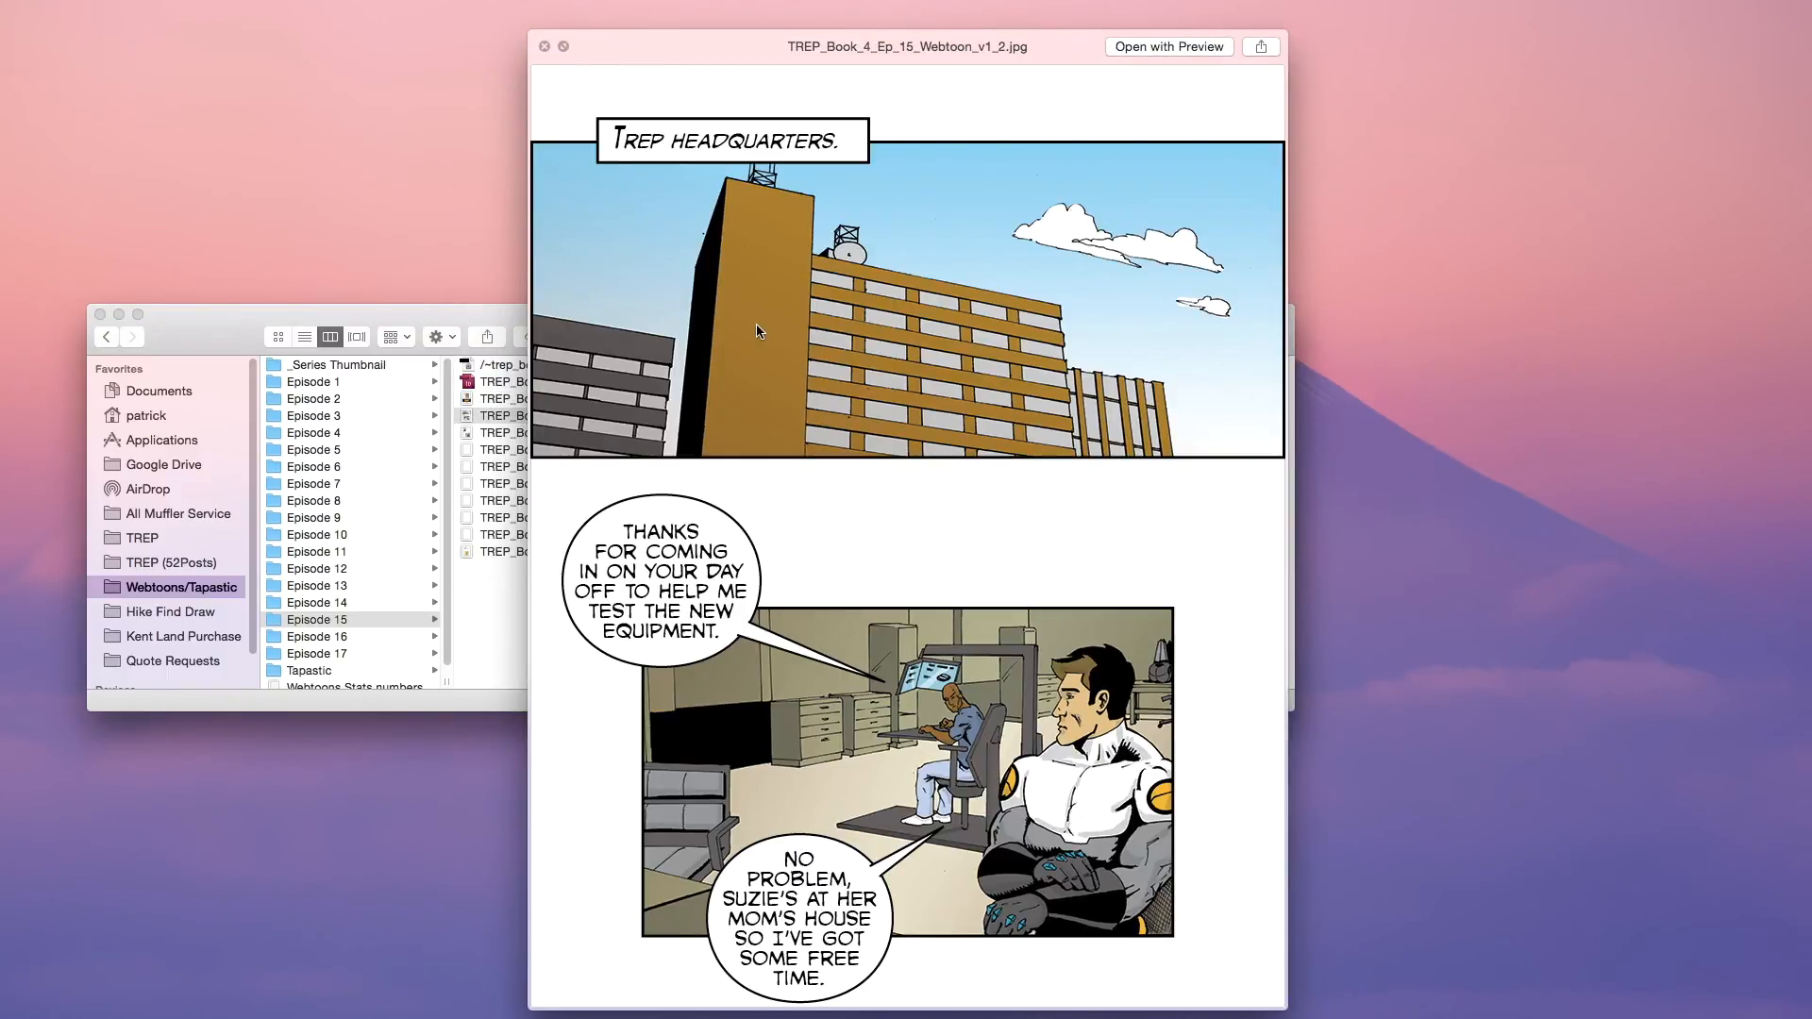
key("Down")
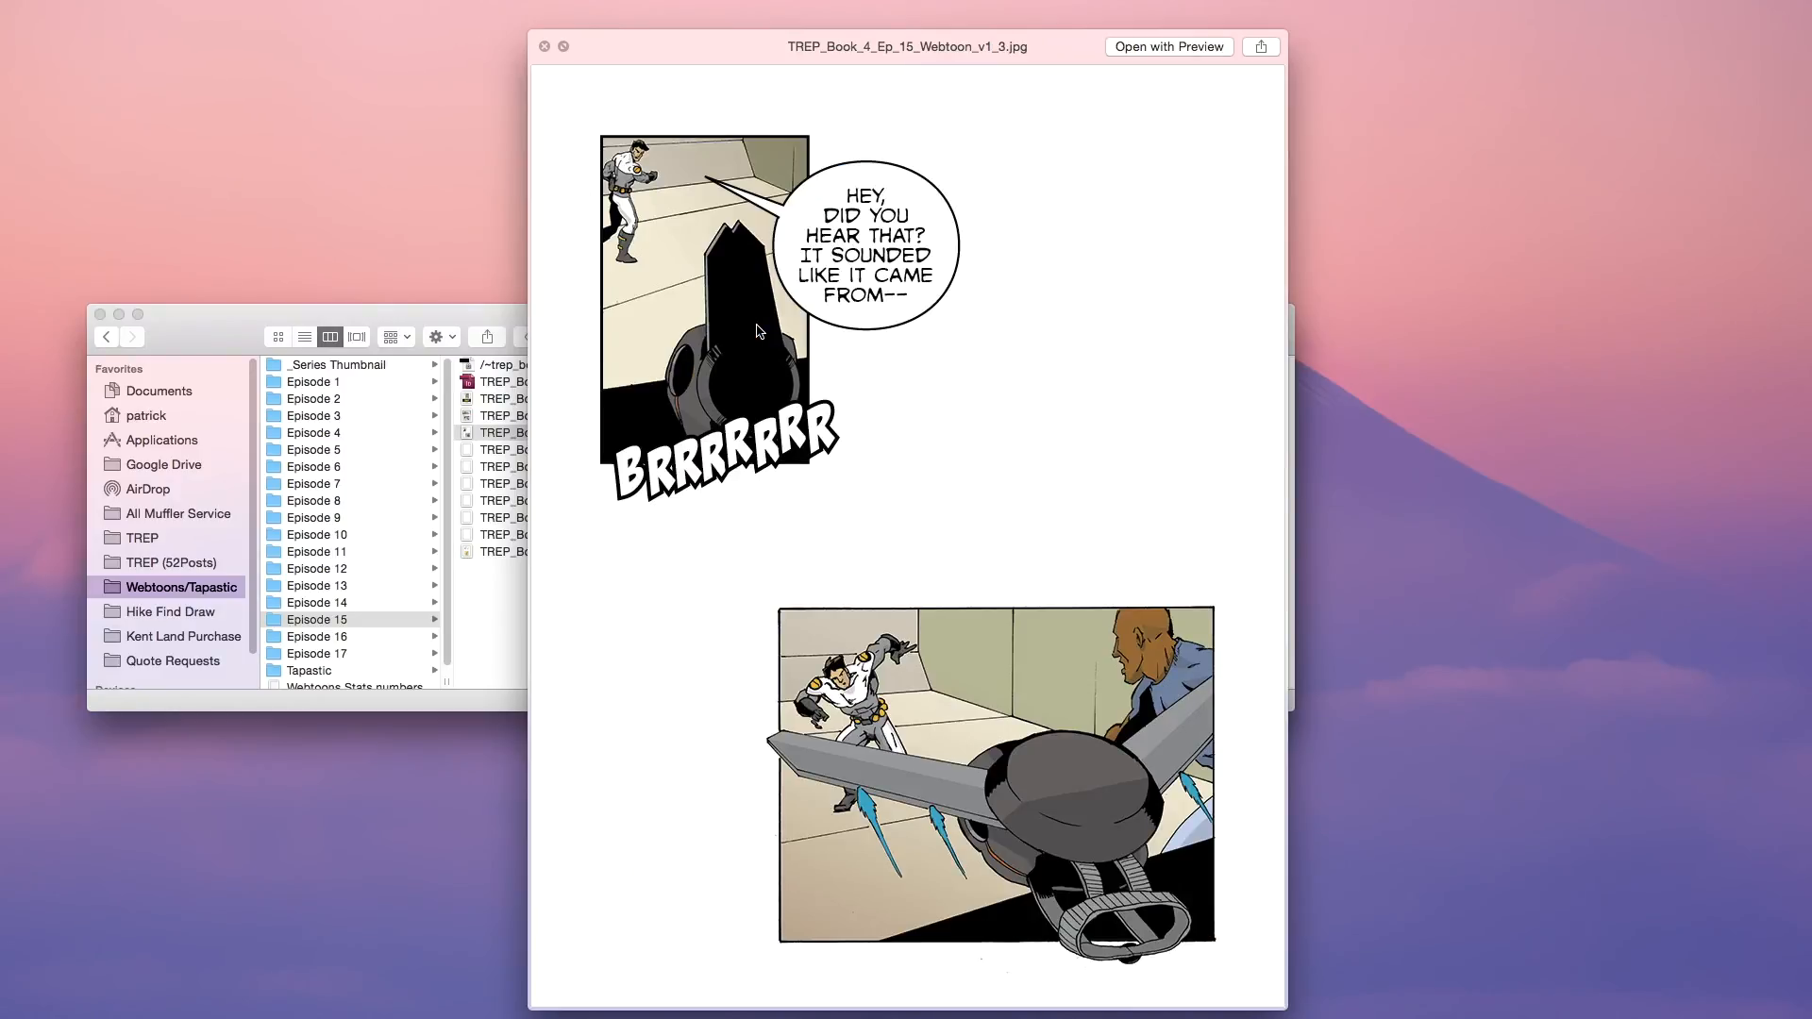
key("Down")
key("Down")
key("Down")
key("Down")
key("Down")
key("Down")
key("Down")
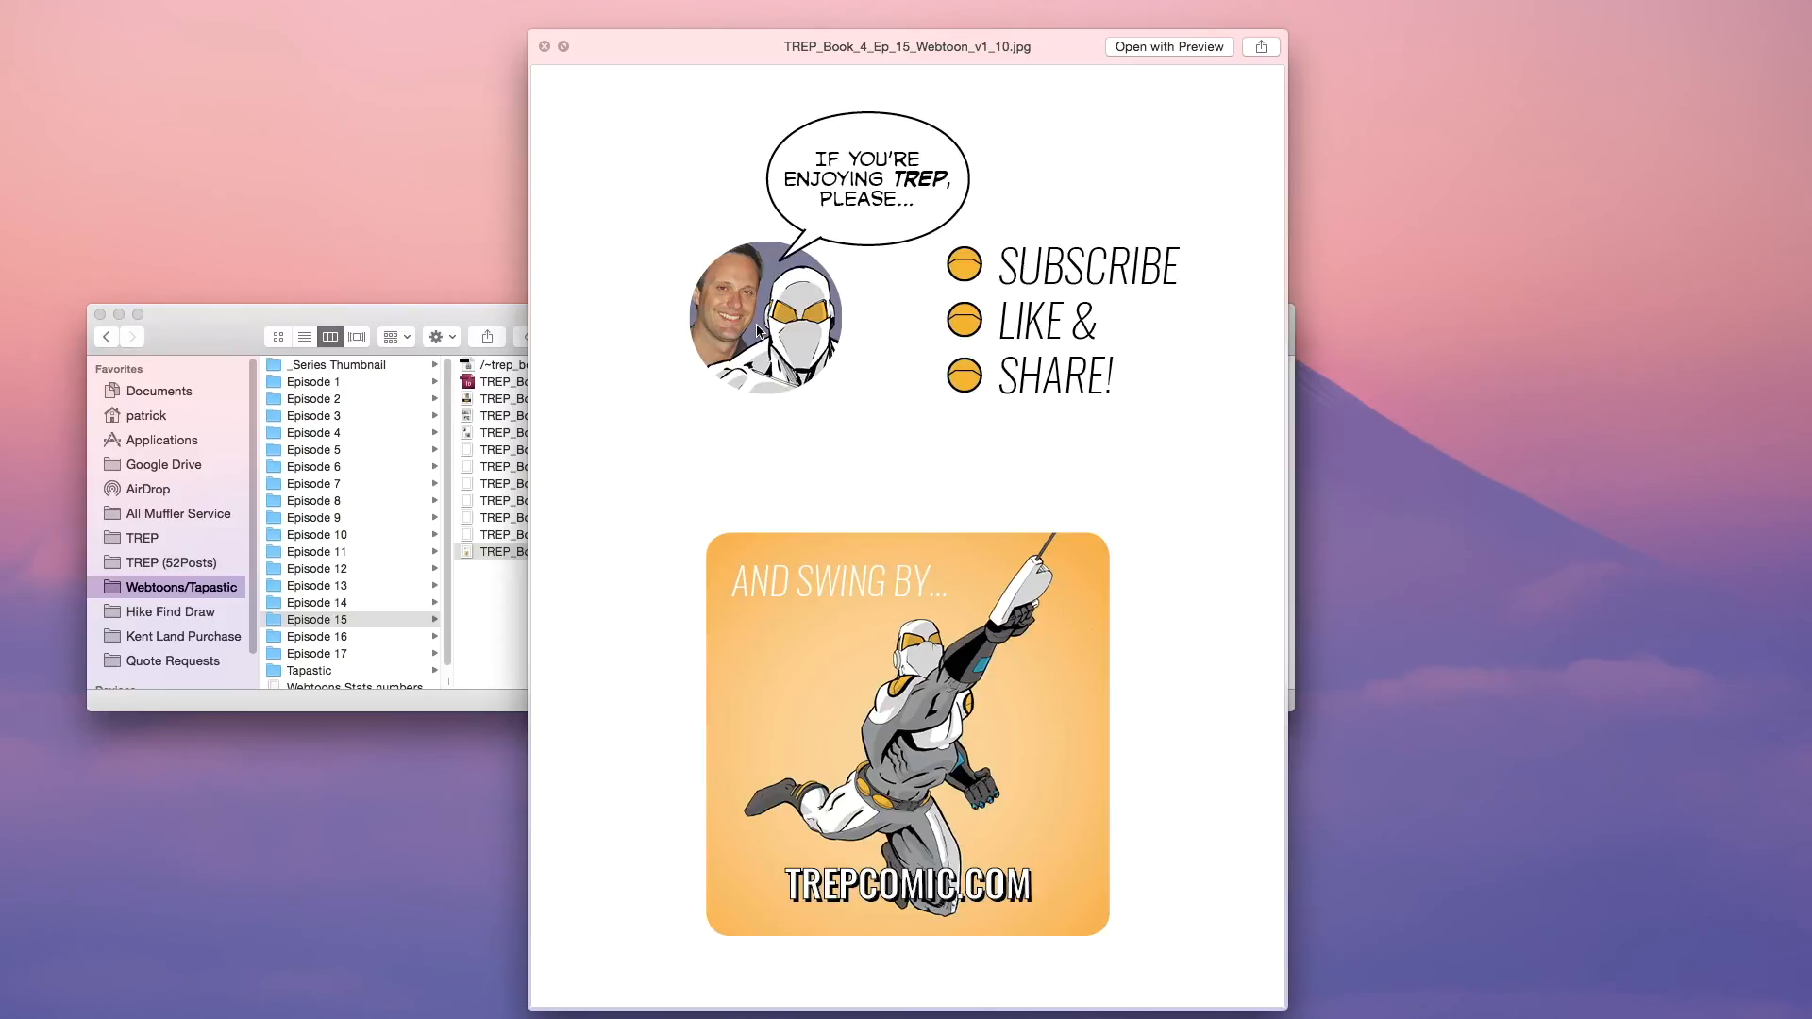
Return to the first exported JPEG, preview pages 1 and 2 again in Quick Look, and close the preview
key("space")
key("Up")
key("Up")
key("Up")
key("Up")
key("Up")
key("Up")
key("Up")
key("Up")
key("Up")
key("space")
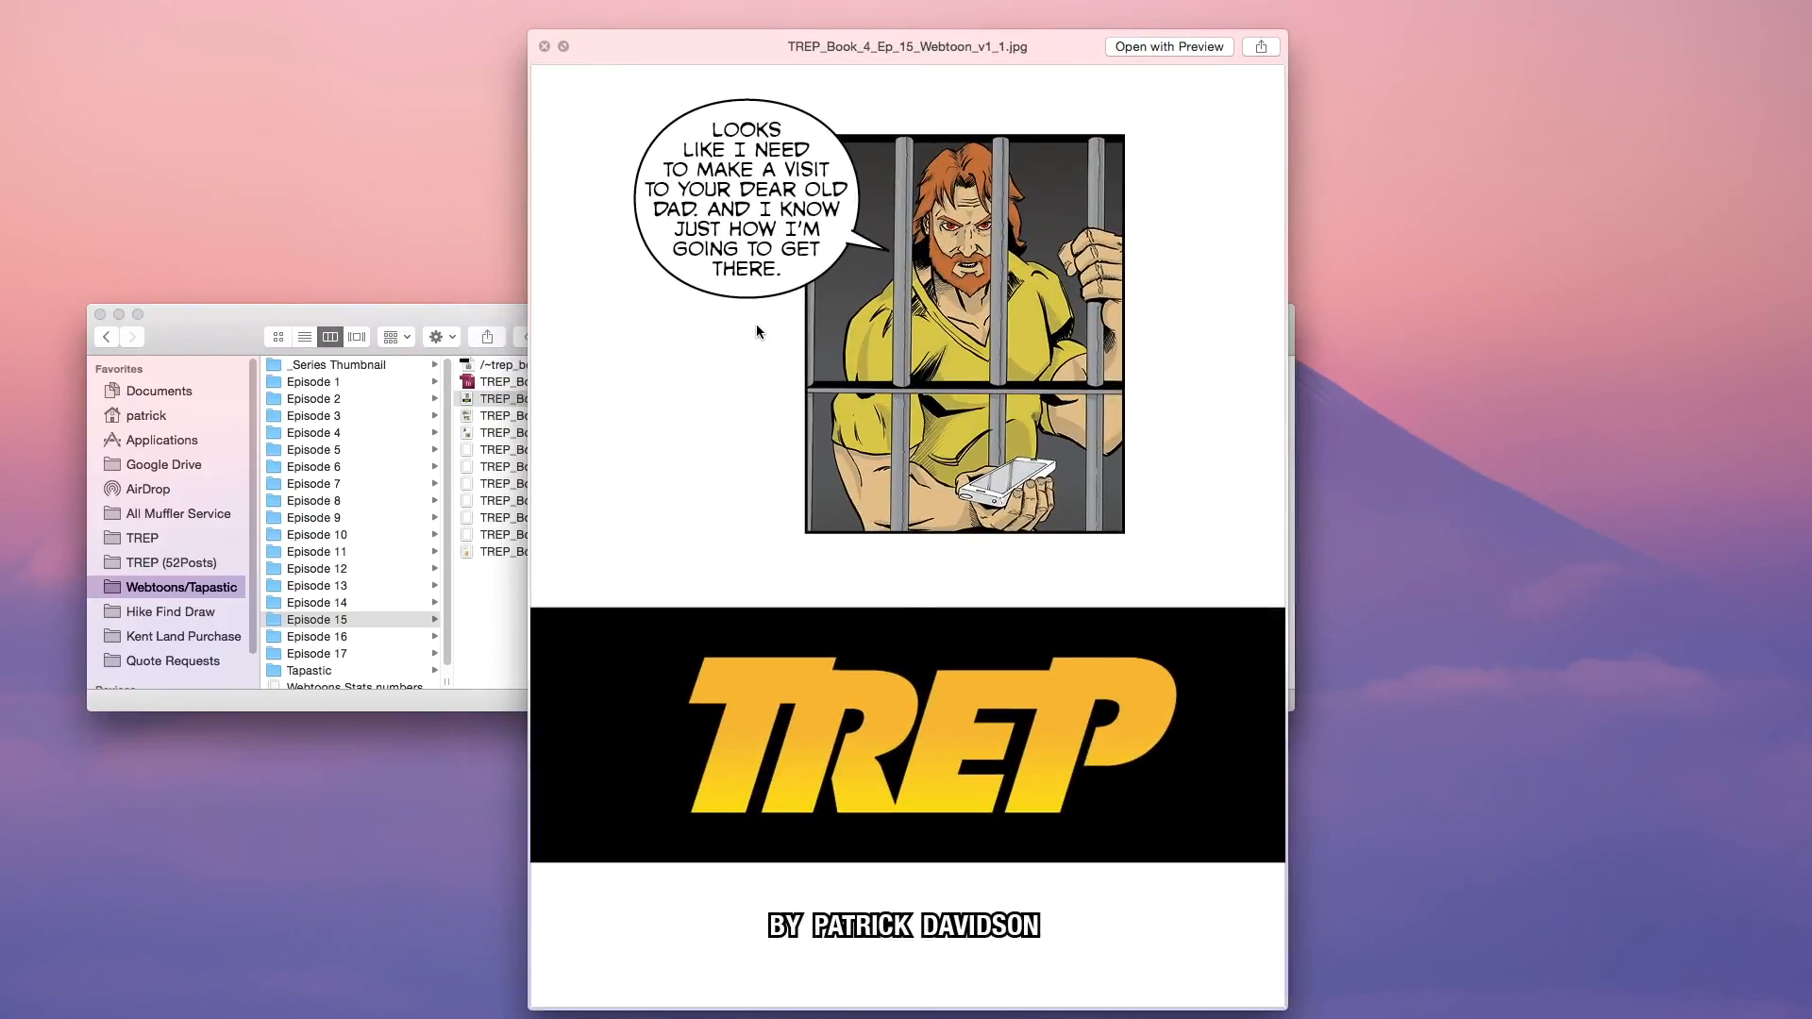
key("Down")
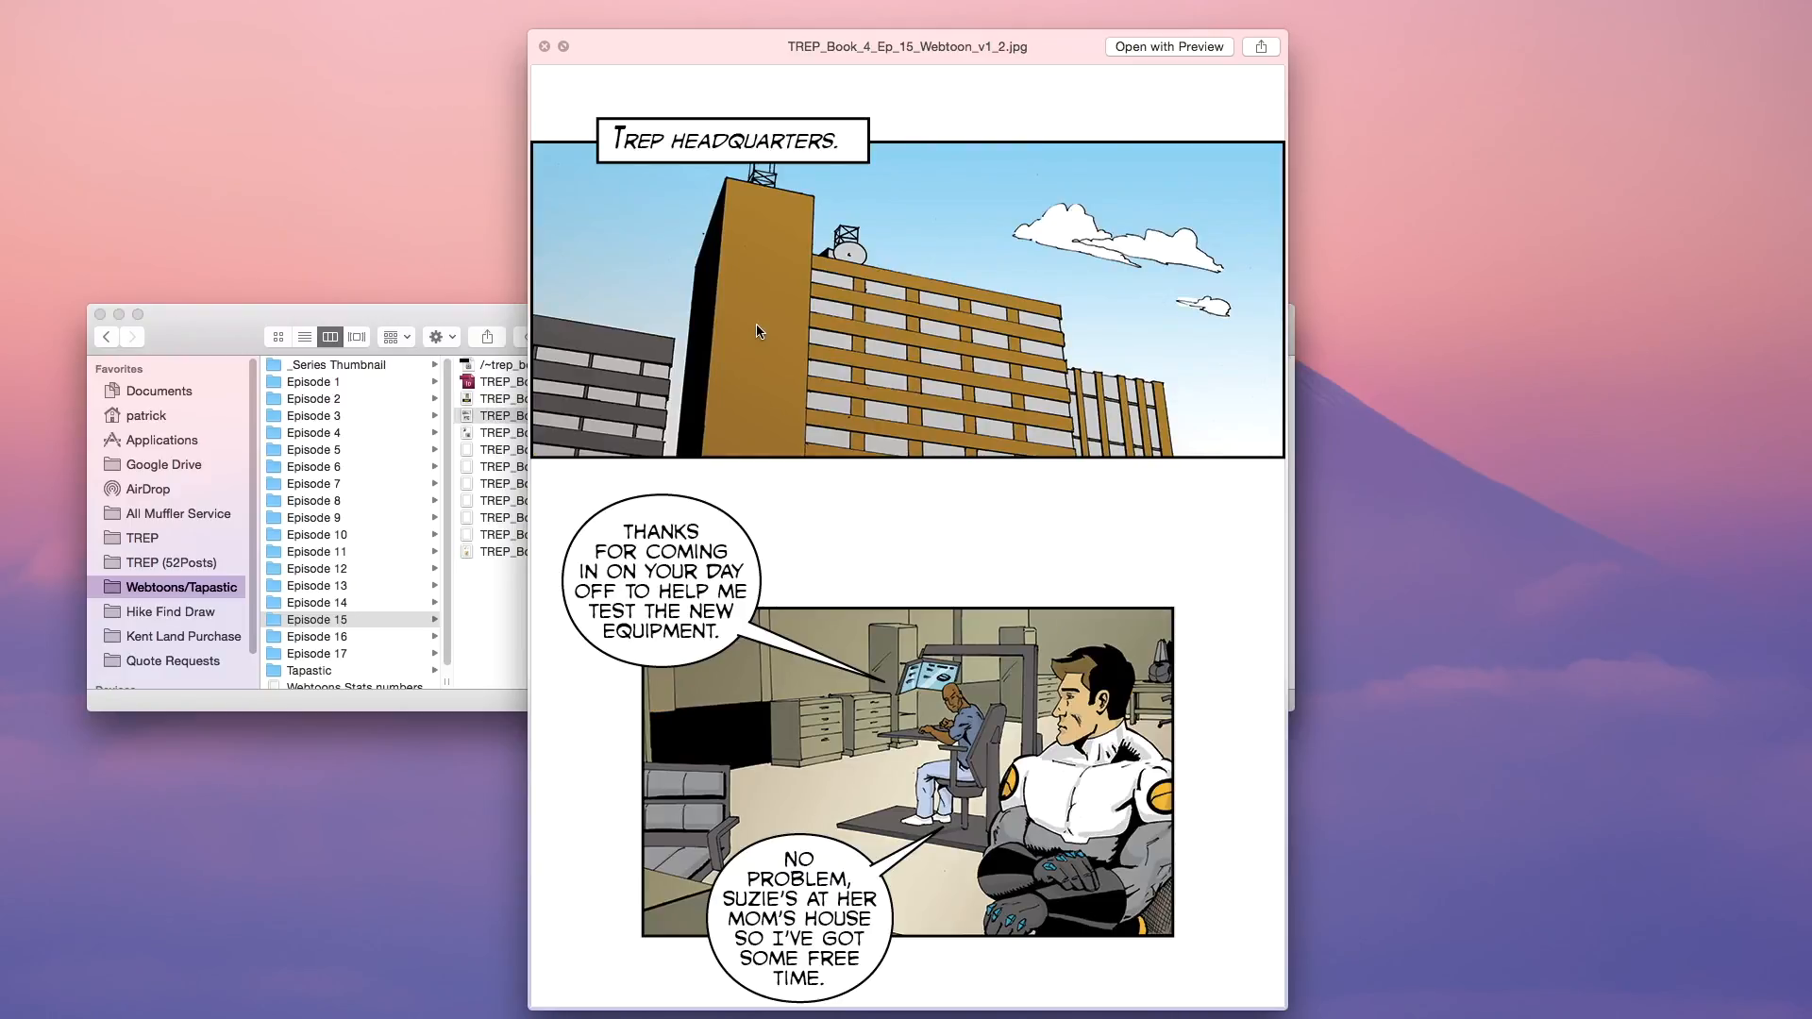
key("space")
Check the file sizes of the page 1 and page 2 JPEGs in their file details
left_click(713, 401)
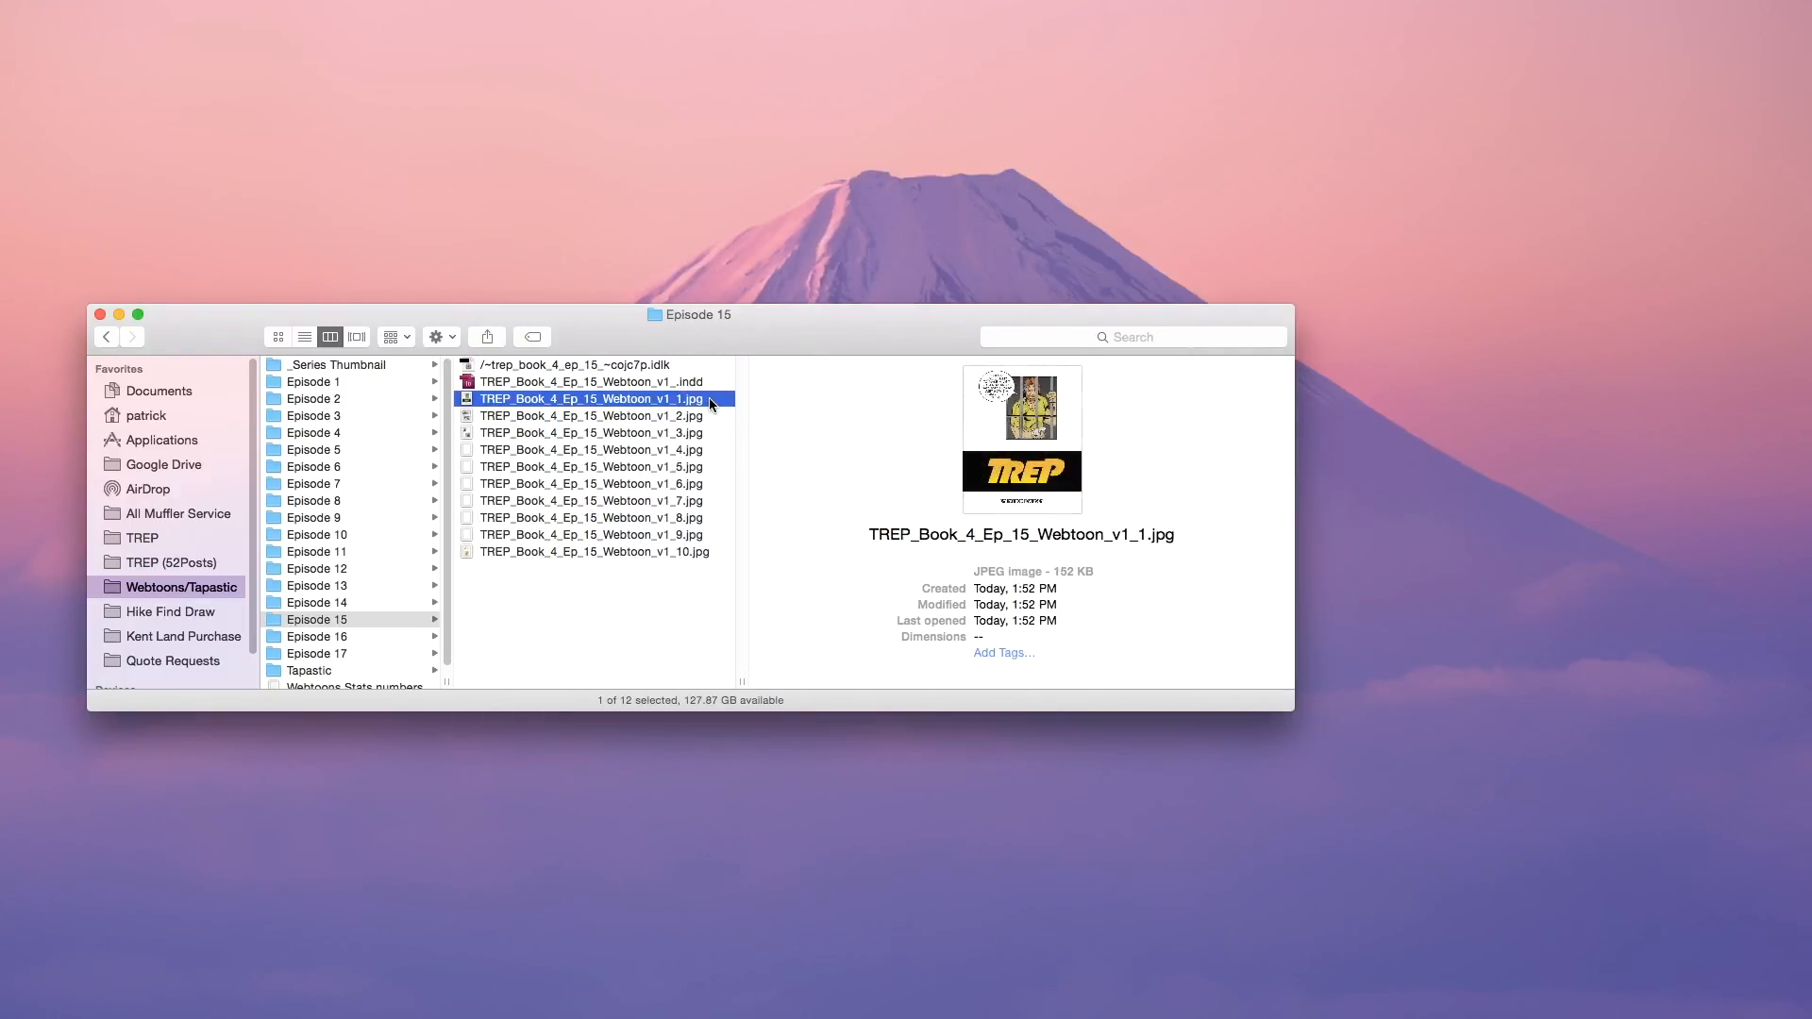
left_click_drag(1051, 571, 1107, 569)
left_click(713, 416)
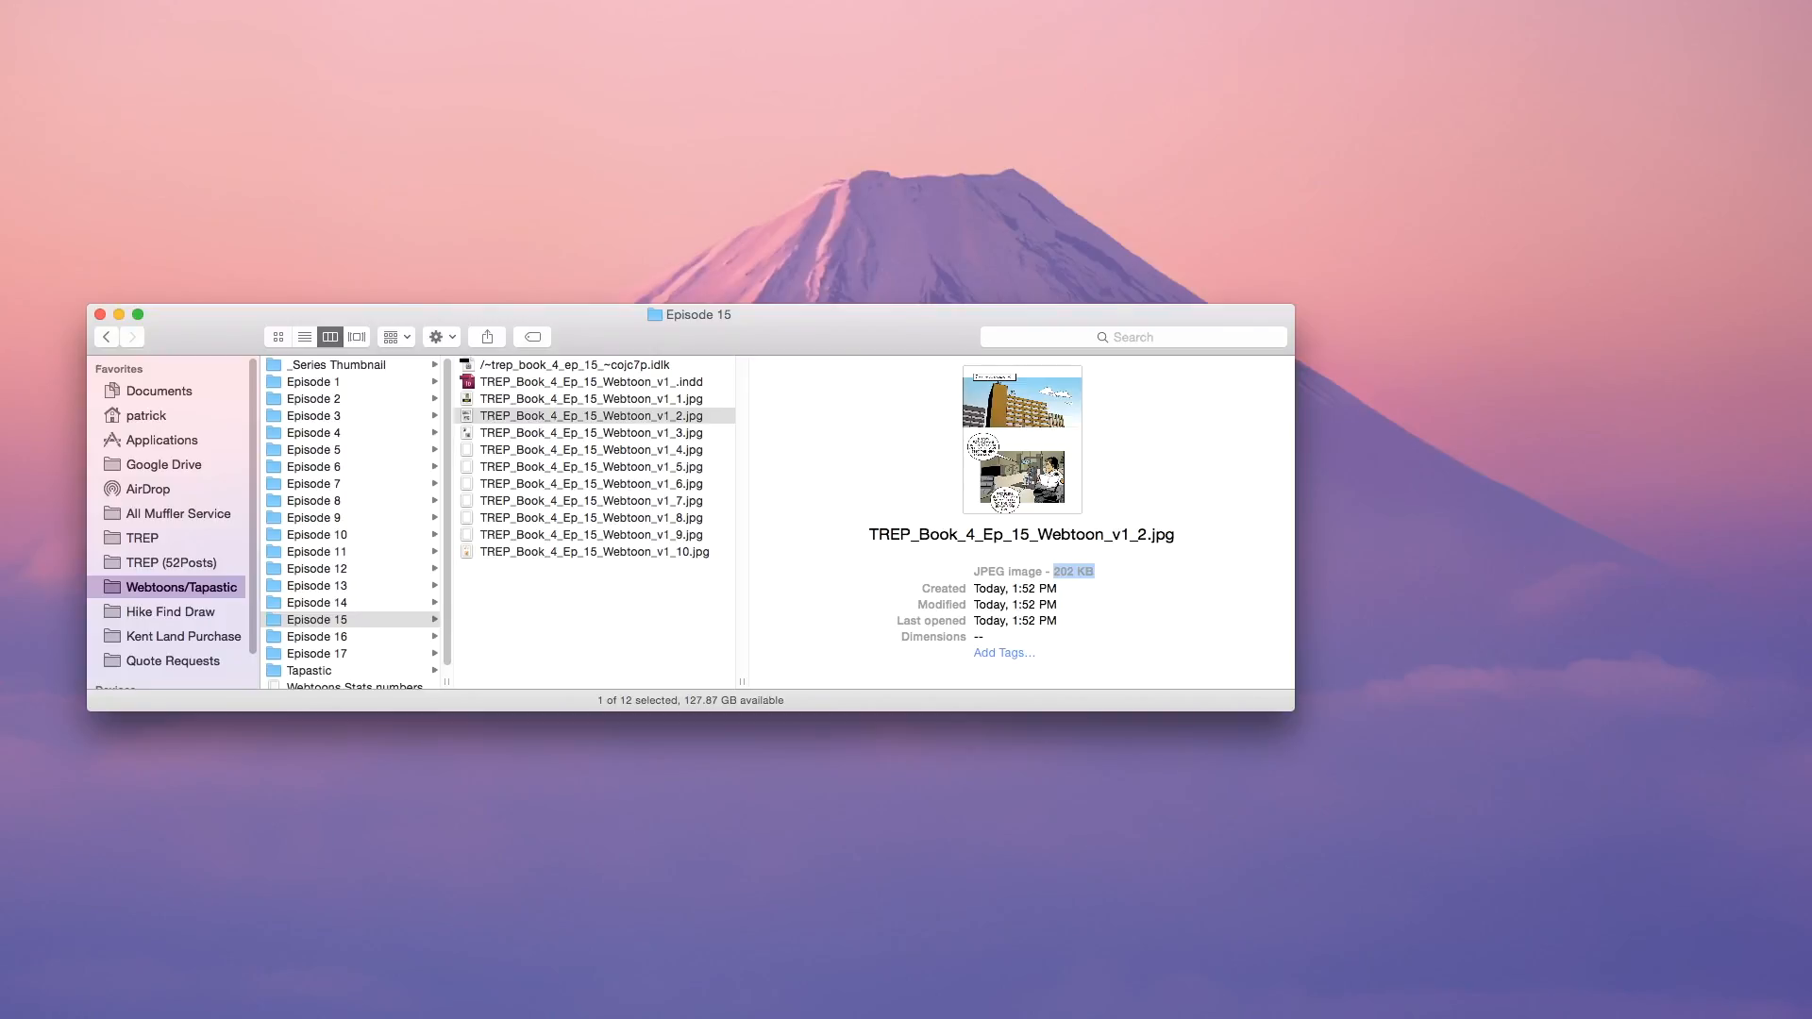
left_click_drag(813, 324, 812, 321)
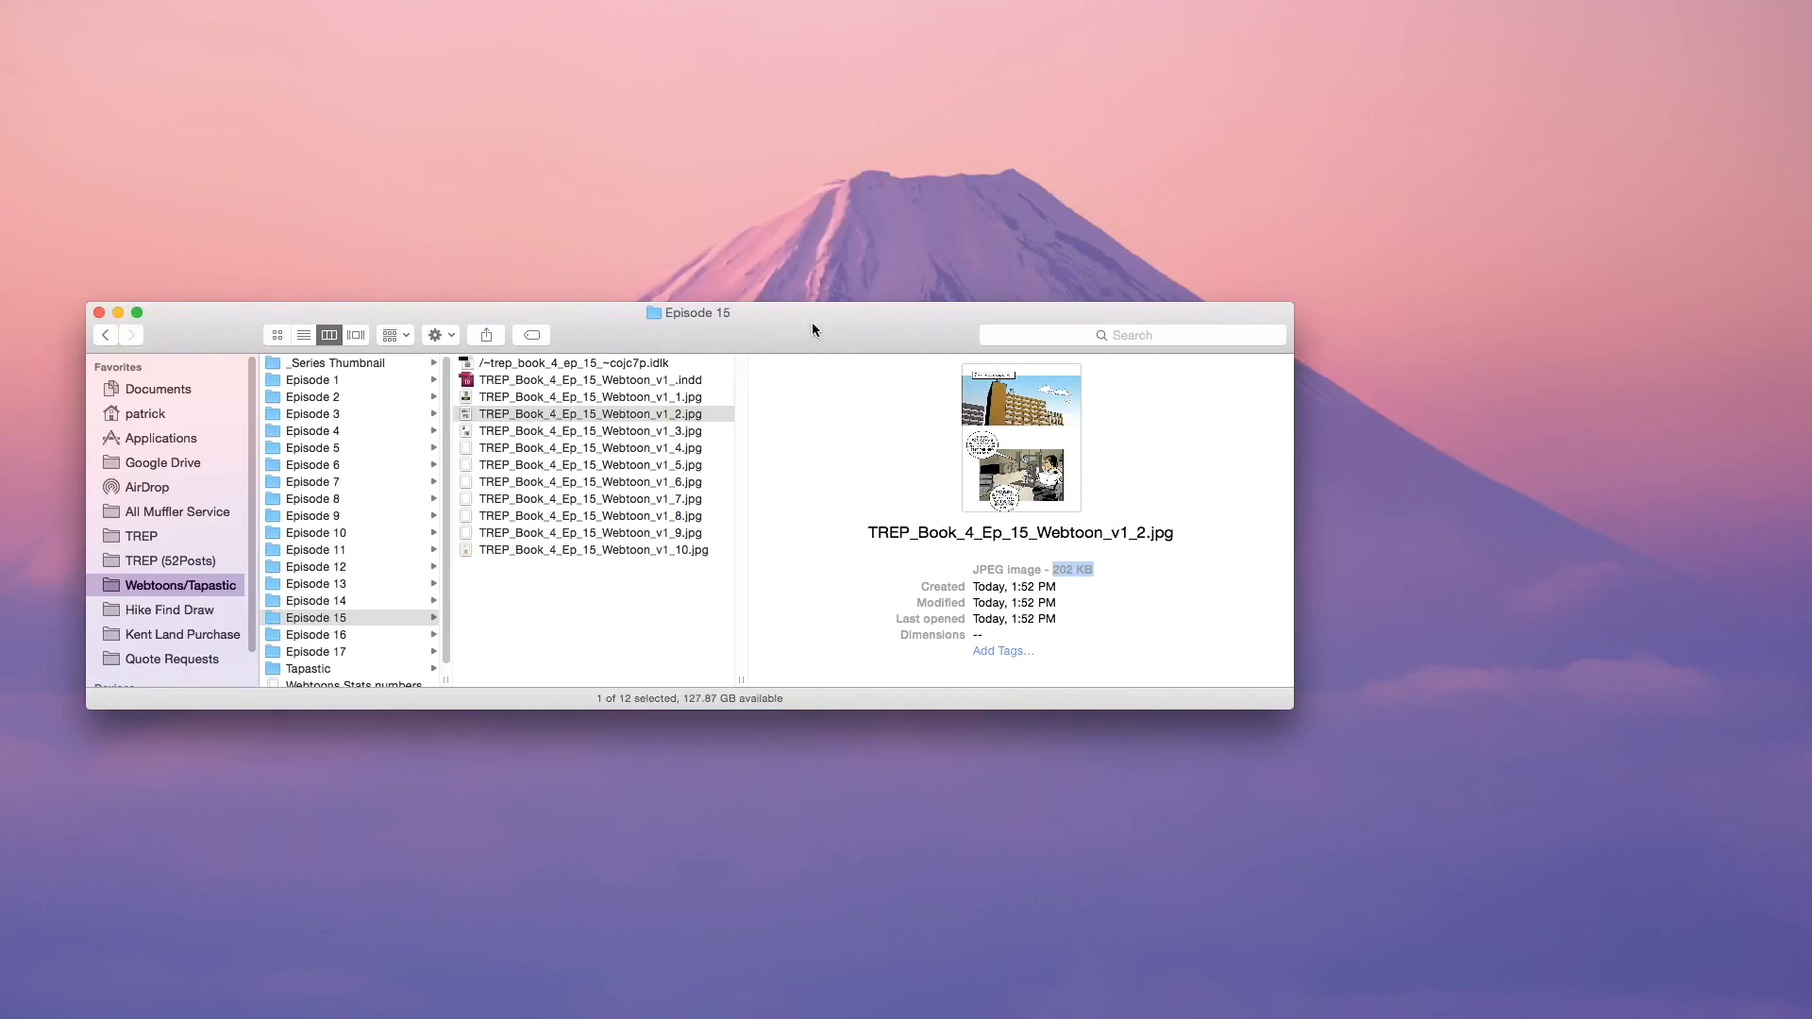